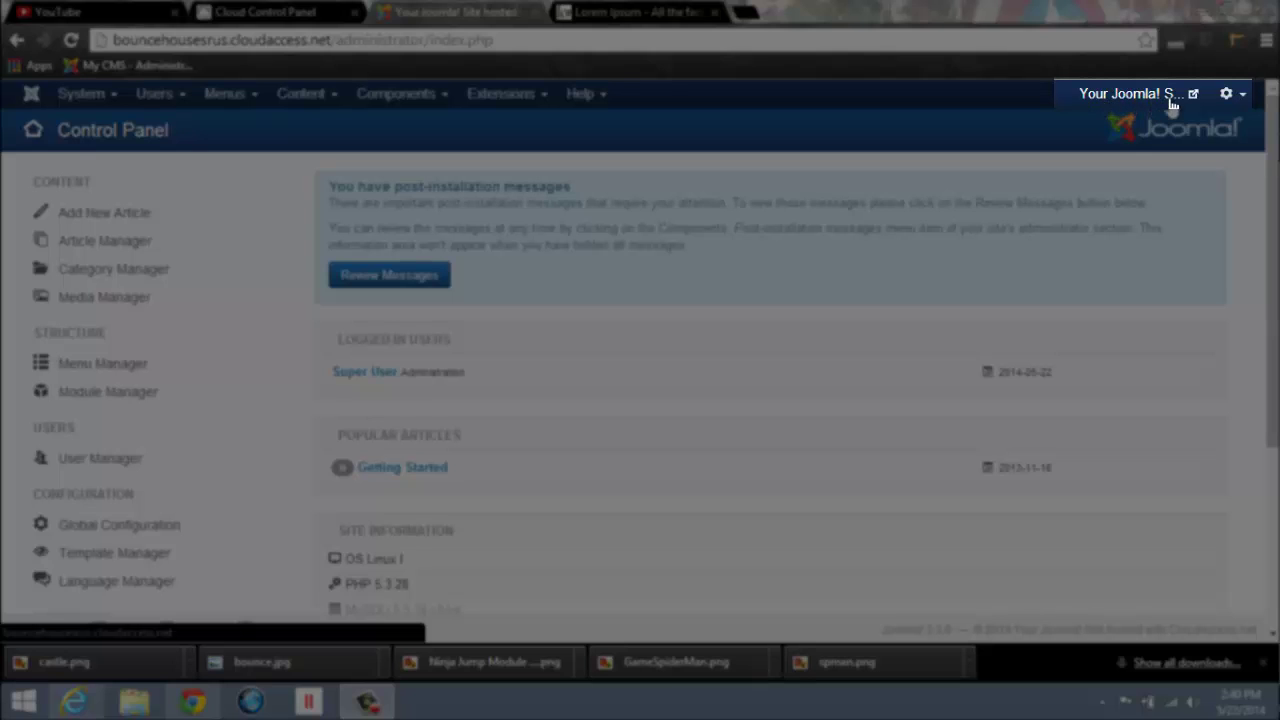
Step: Open the site's public front end and look over the home page's header, image, article and sidebar modules
click(1112, 97)
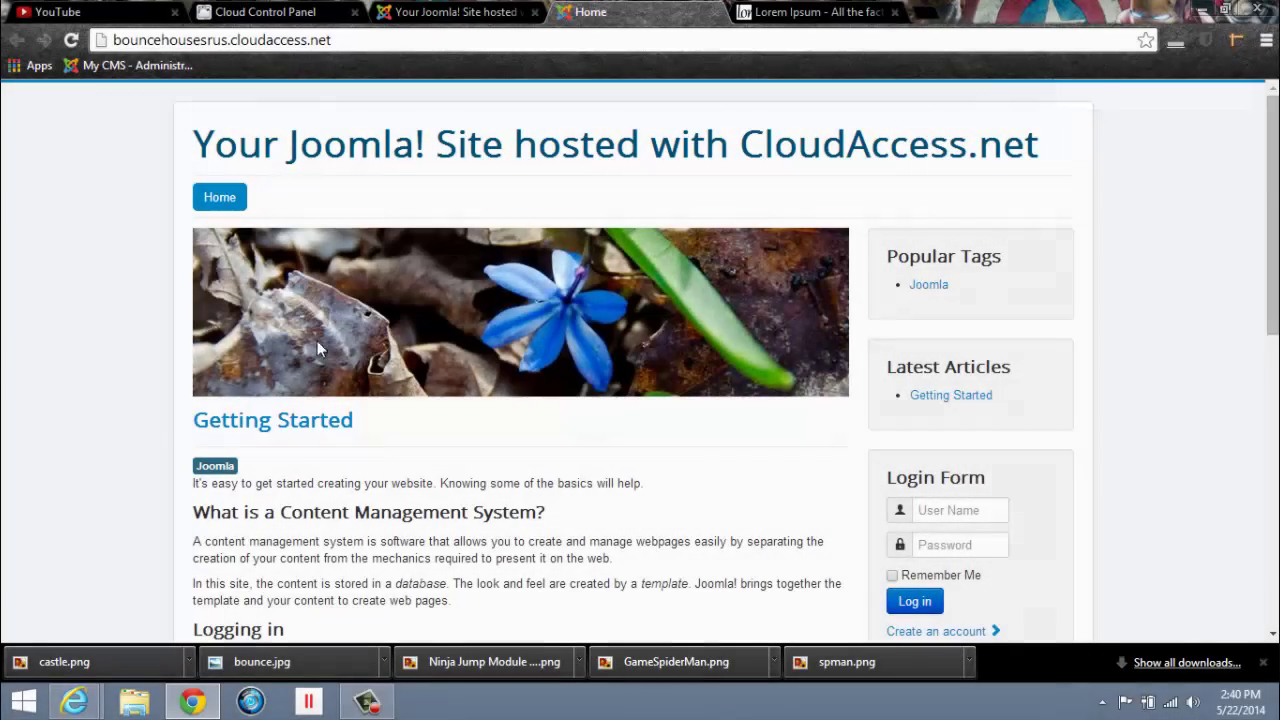
scroll(737, 233, down, 10)
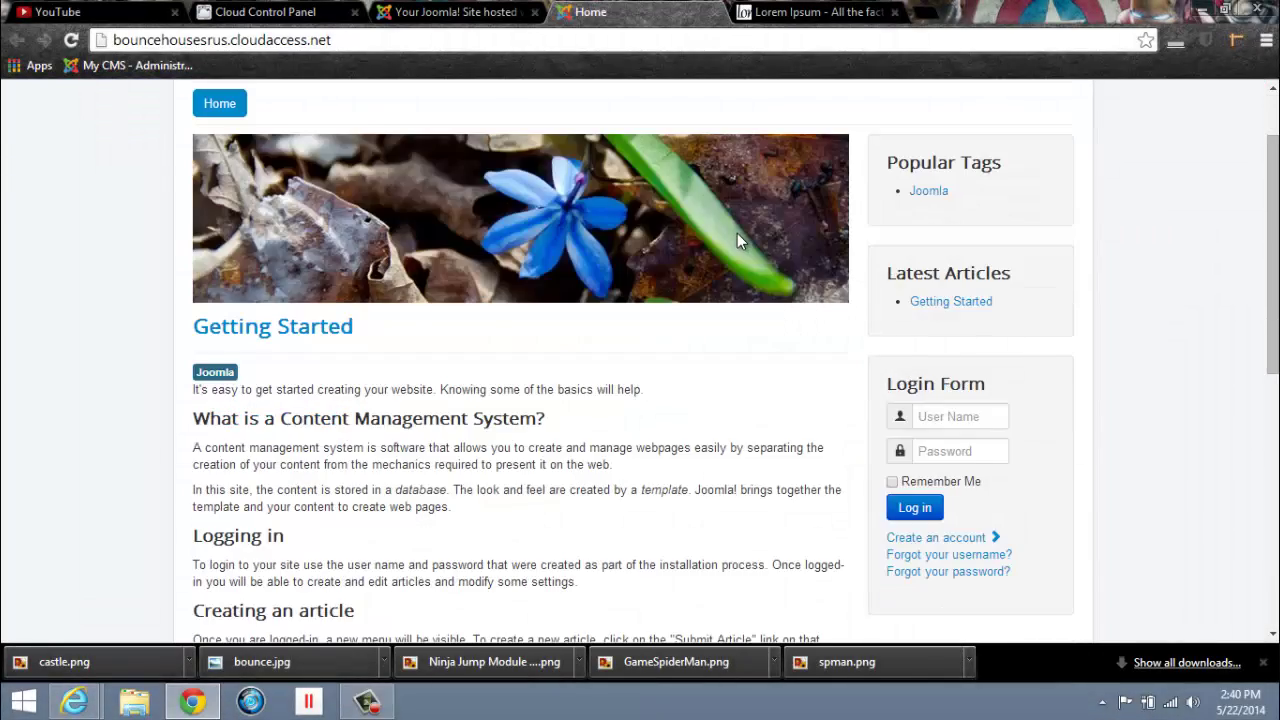
scroll(702, 415, up, 7)
scroll(704, 416, up, 3)
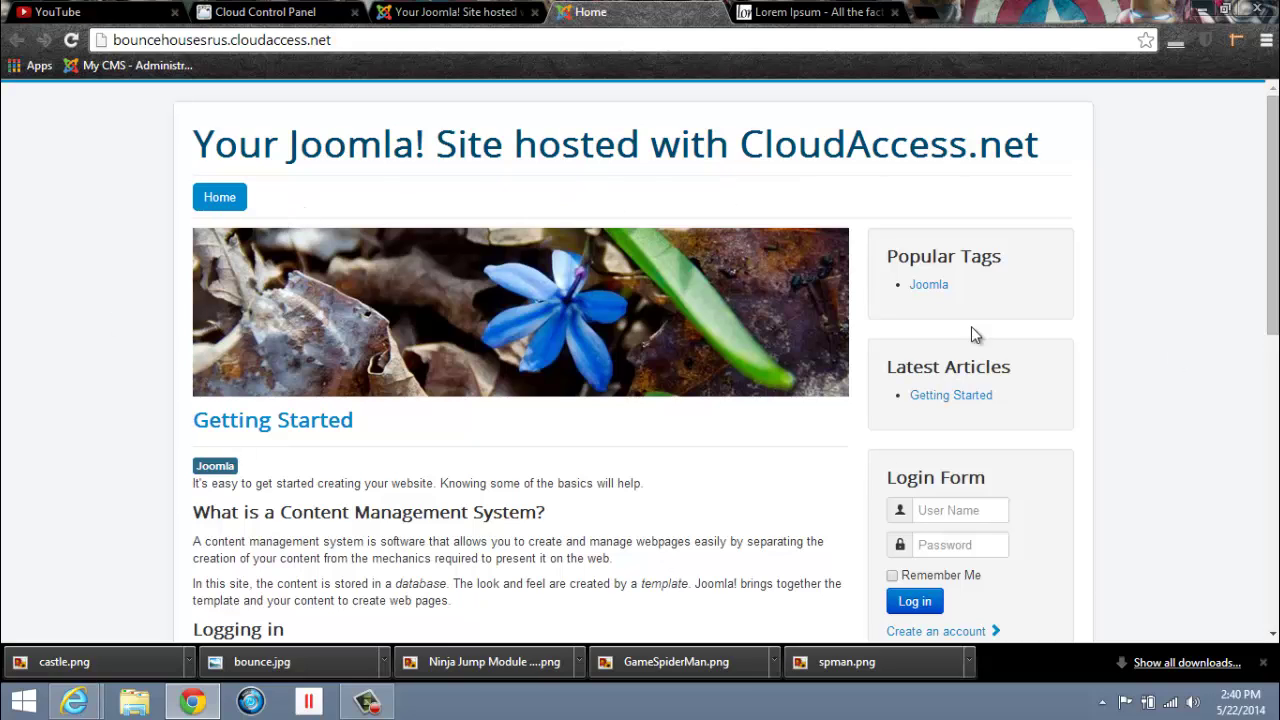
scroll(531, 380, down, 1)
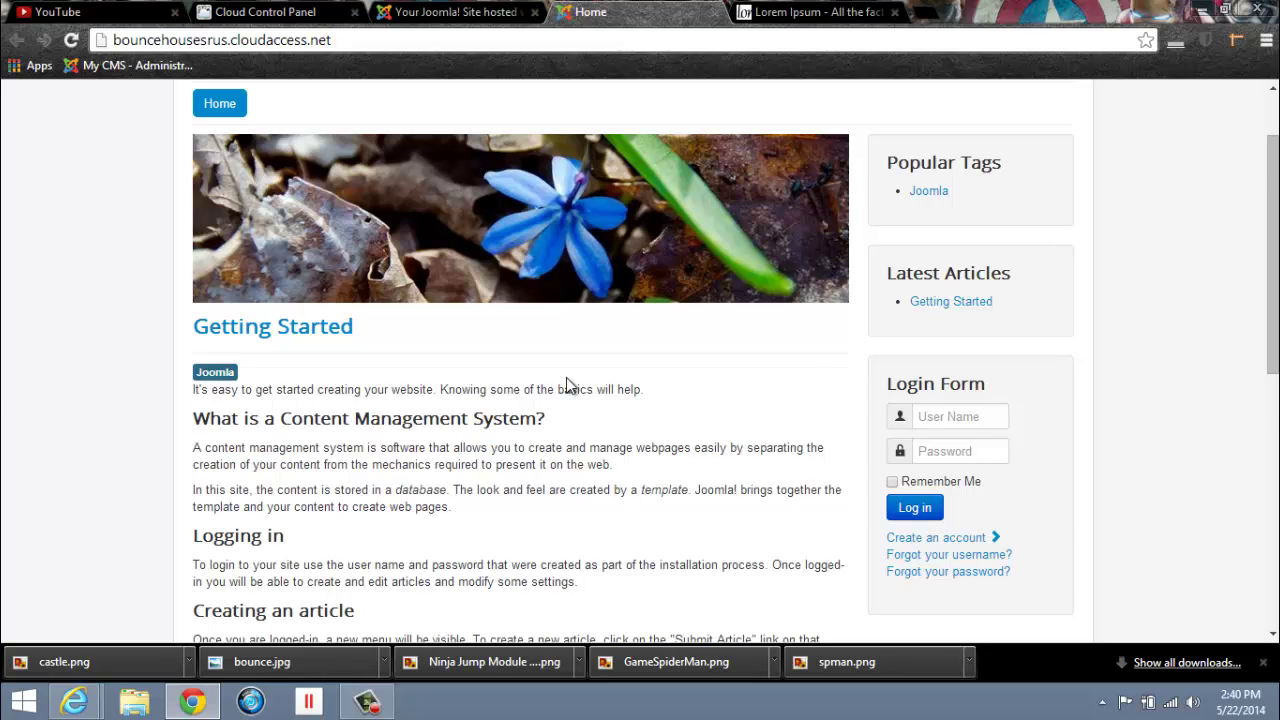
scroll(600, 375, down, 1)
scroll(620, 385, down, 1)
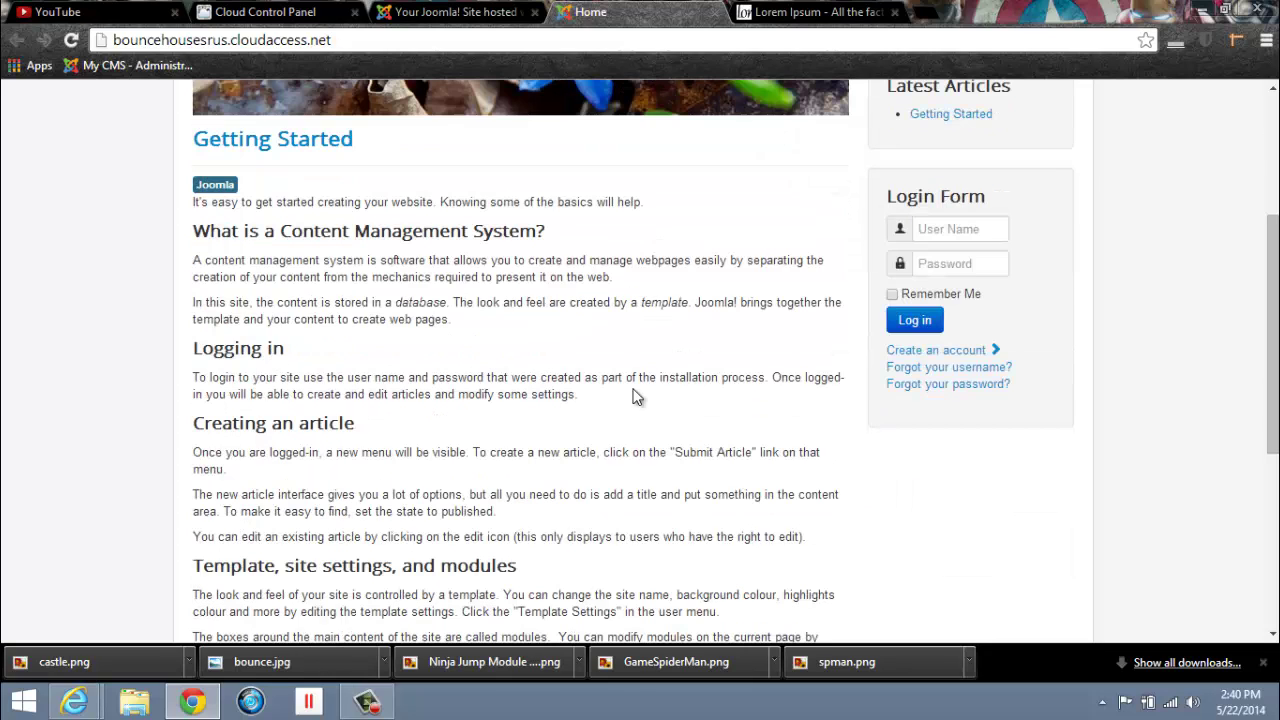
scroll(636, 397, down, 2)
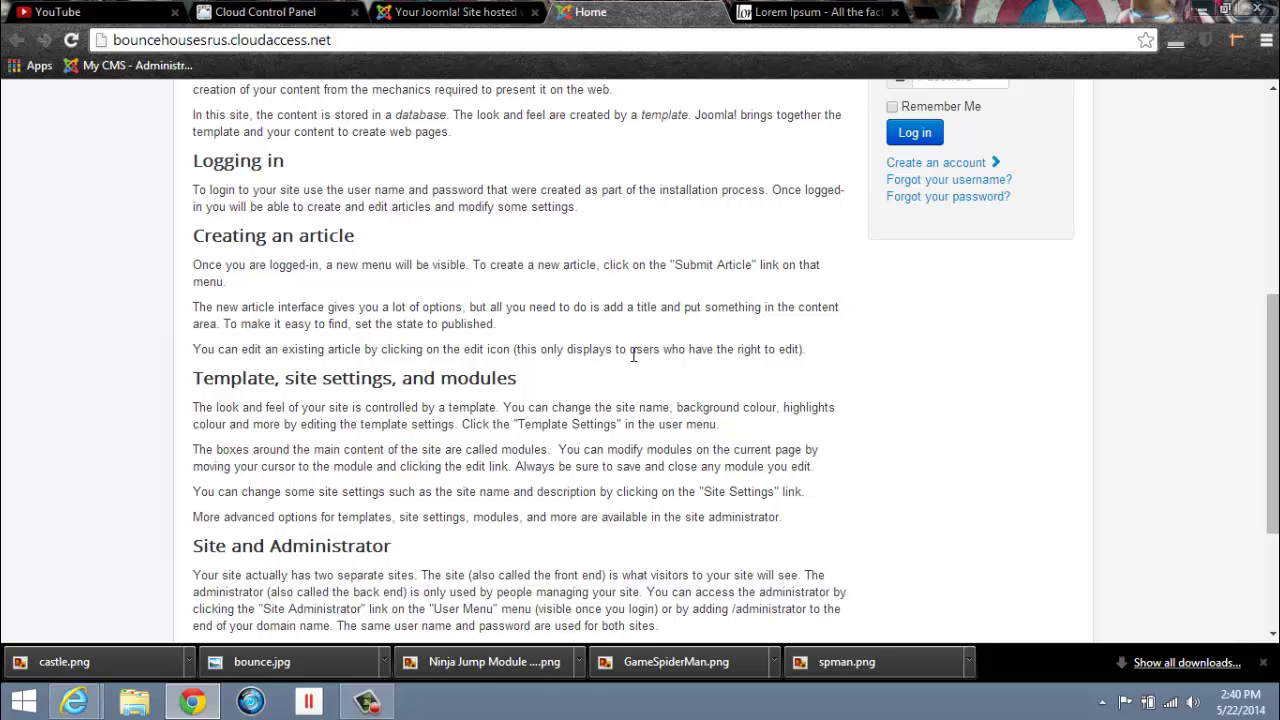
scroll(614, 350, up, 5)
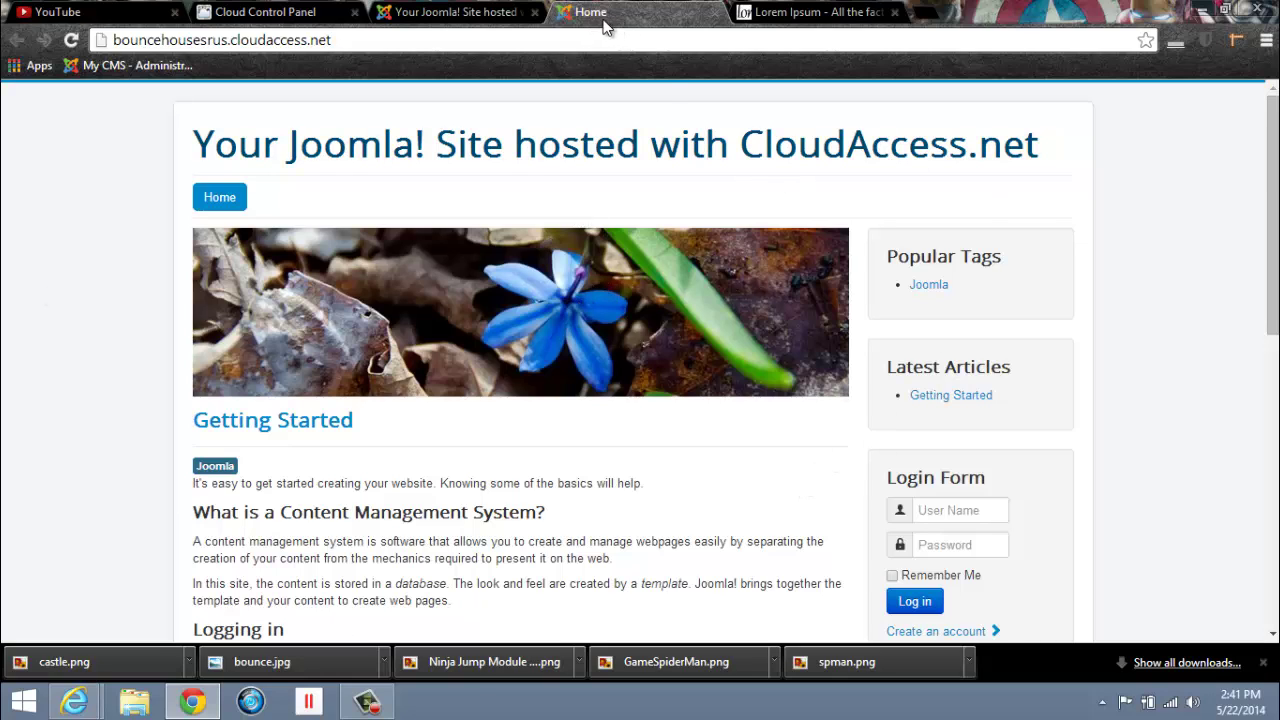
Step: Open the protostar - Default style for editing in the administrator's Template Manager and switch its layout to Fluid
click(430, 16)
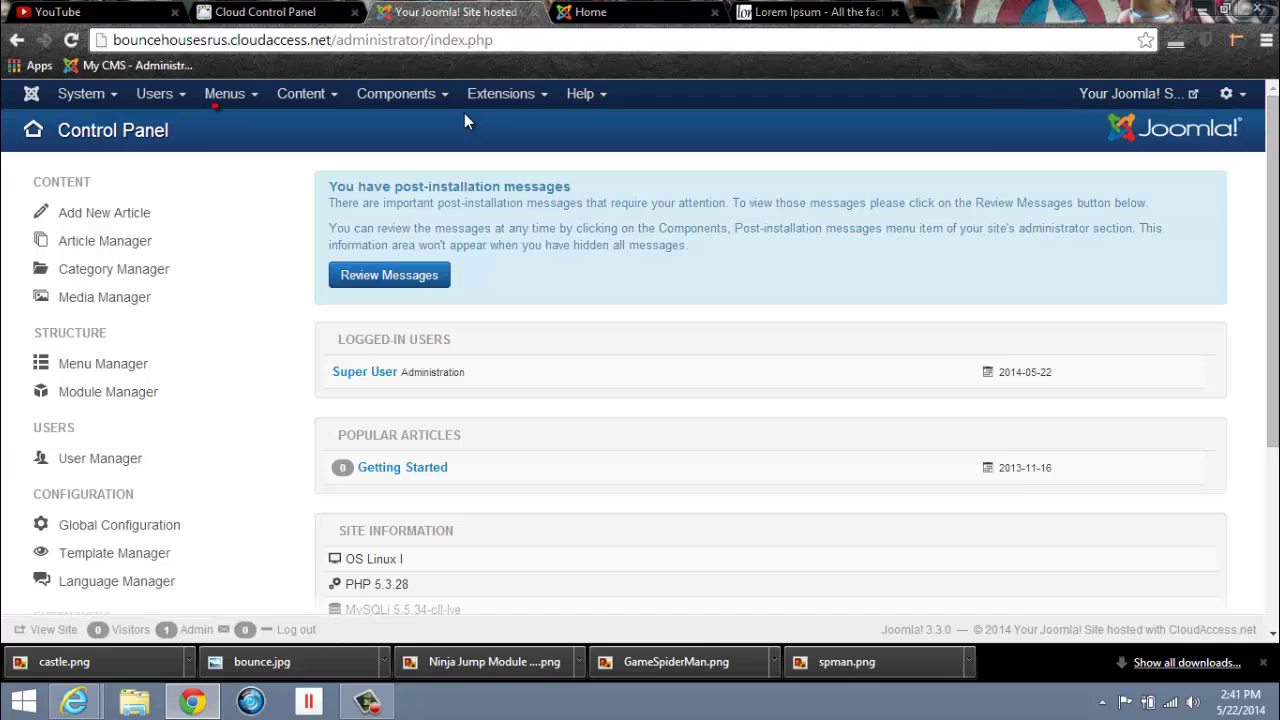
click(535, 100)
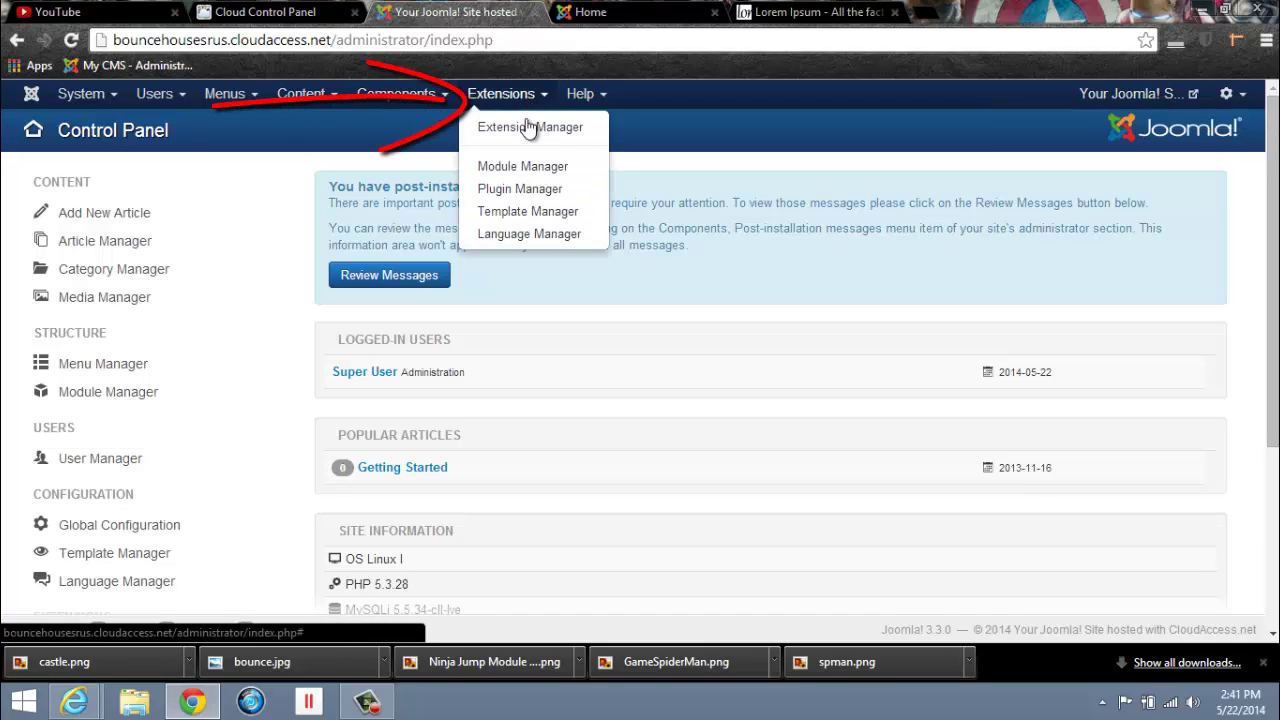
click(531, 214)
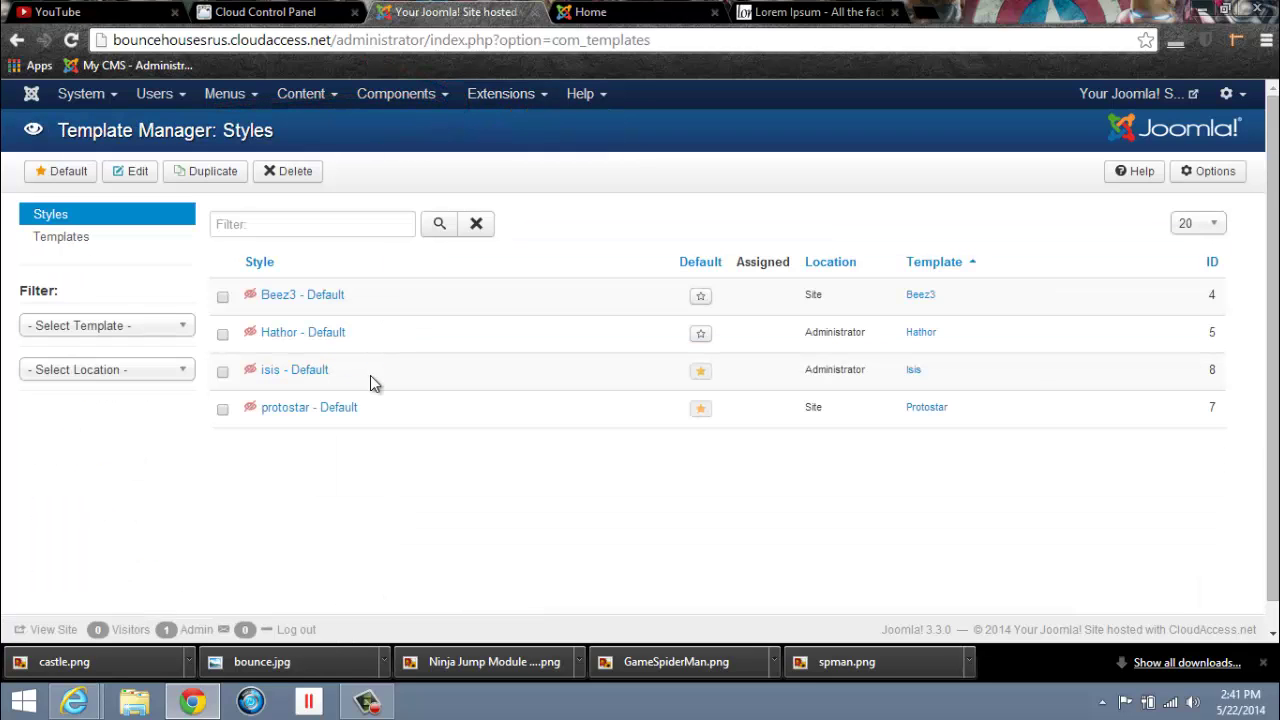
click(296, 410)
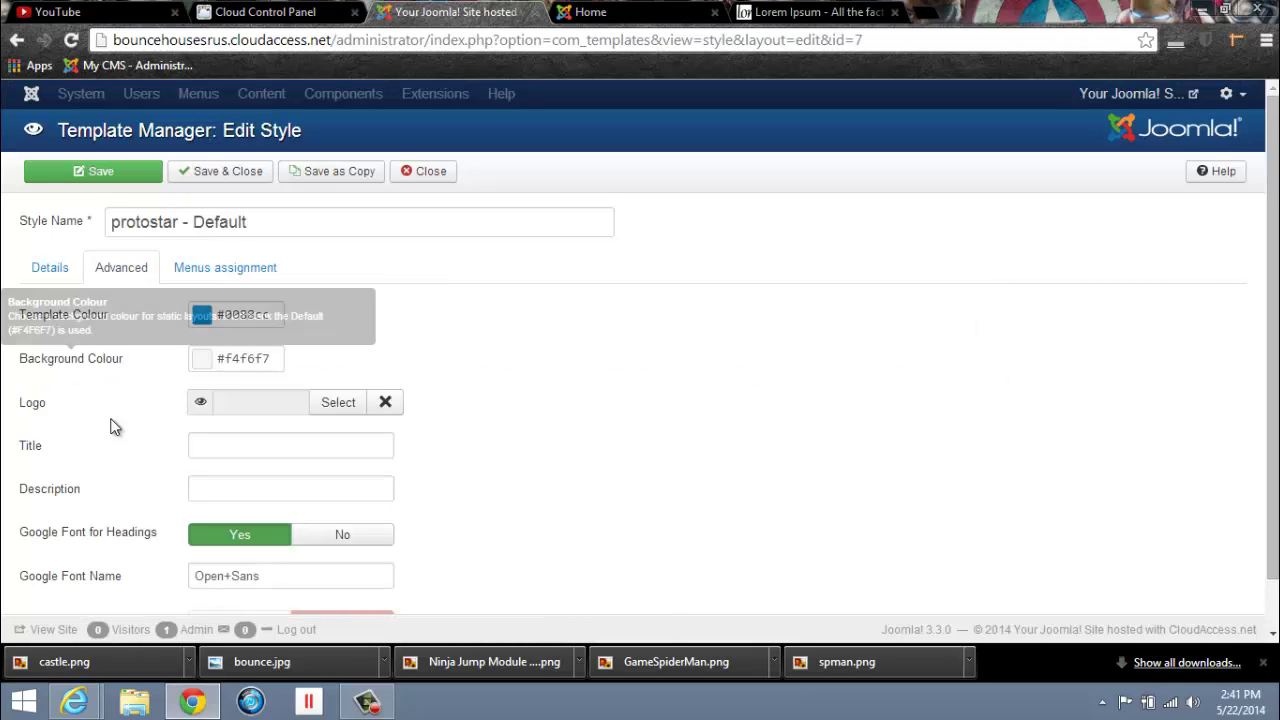
scroll(57, 401, down, 1)
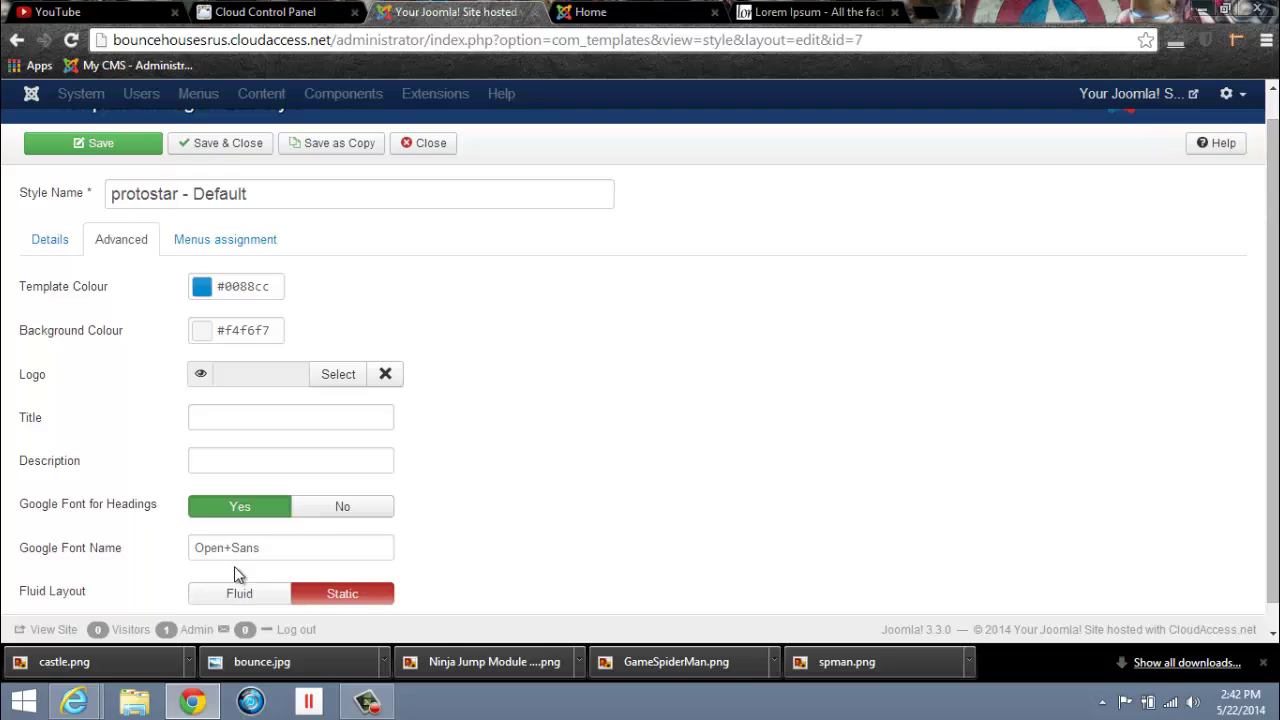
click(238, 596)
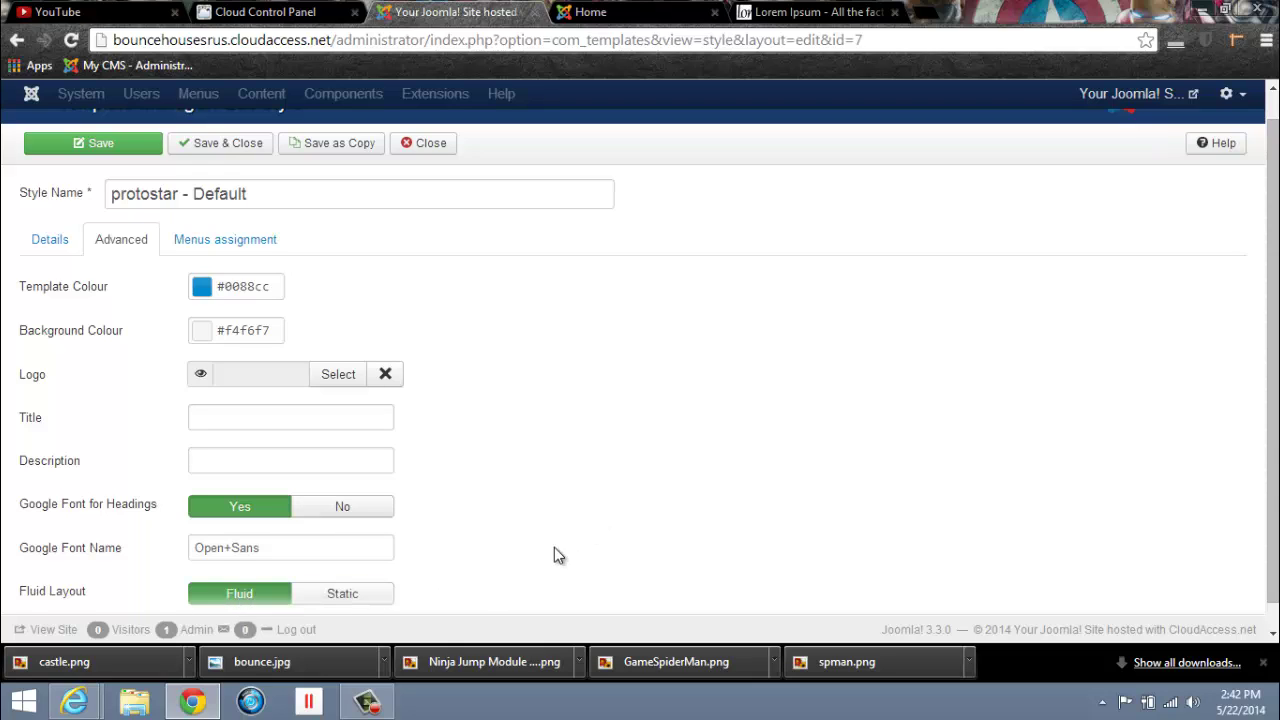
Step: Set the protostar style's background colour to #0c0d0d, save the style and reload the public home page
click(615, 12)
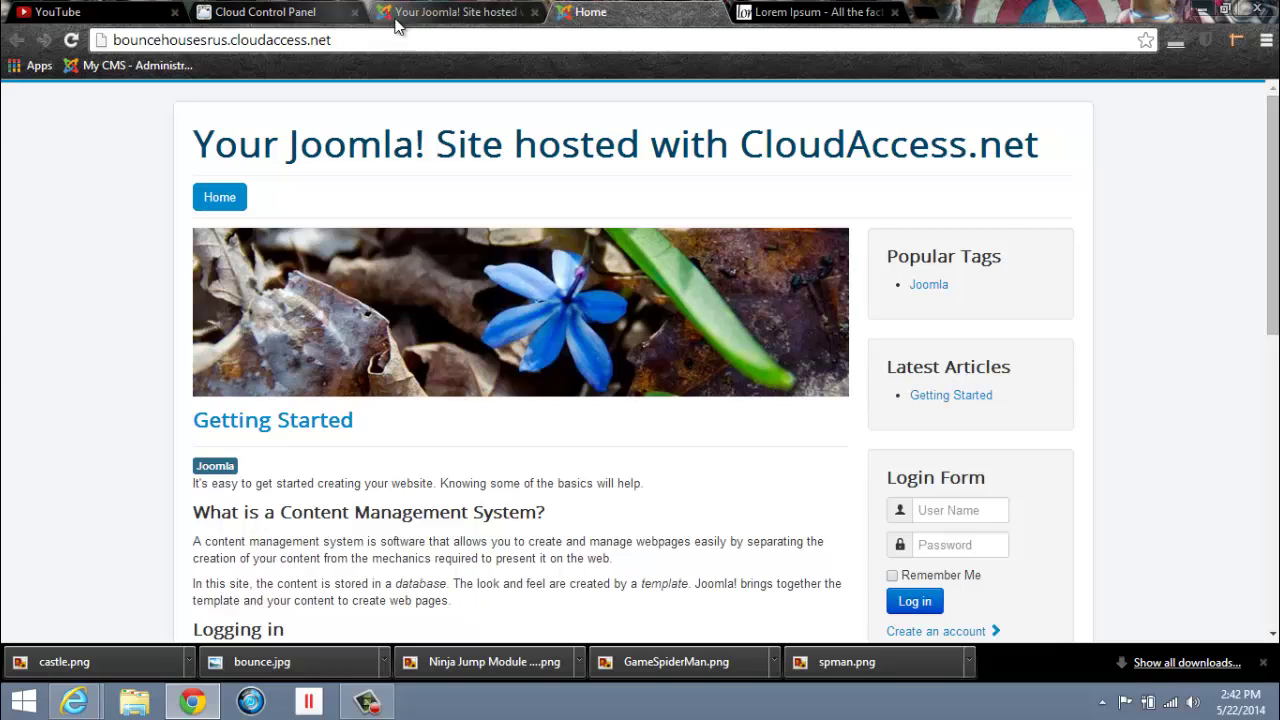
click(440, 12)
click(203, 331)
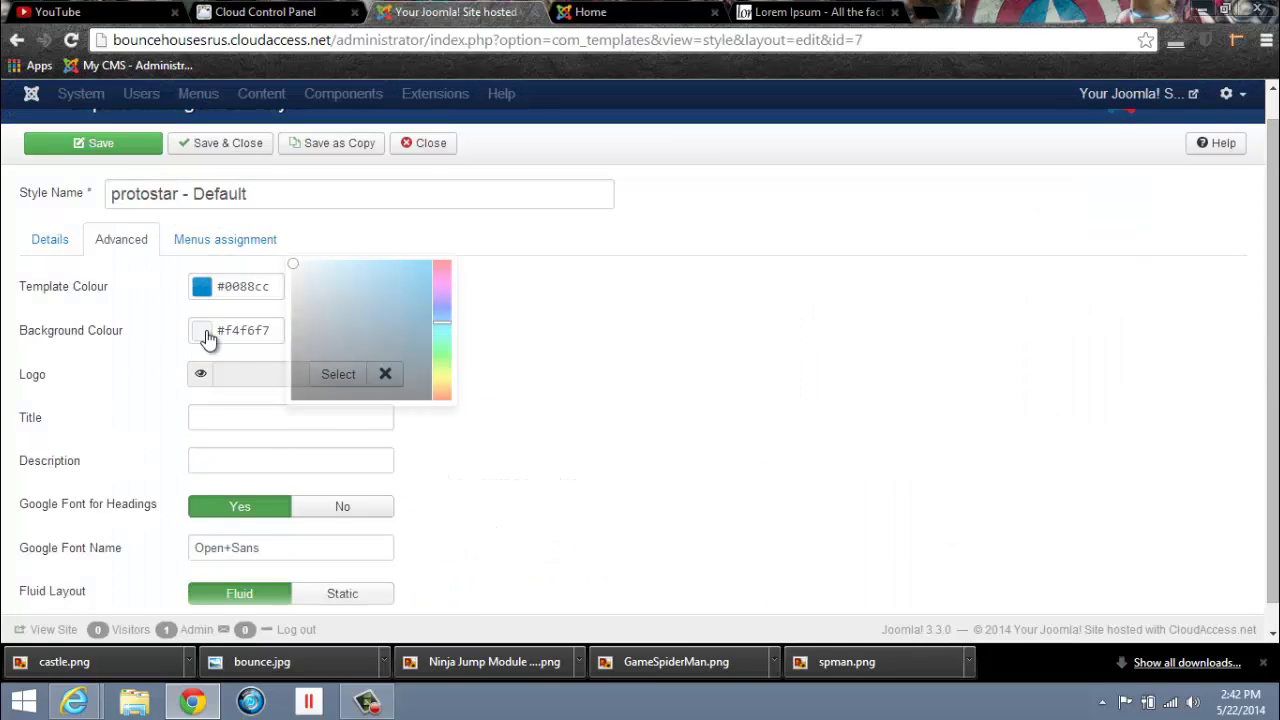
click(295, 394)
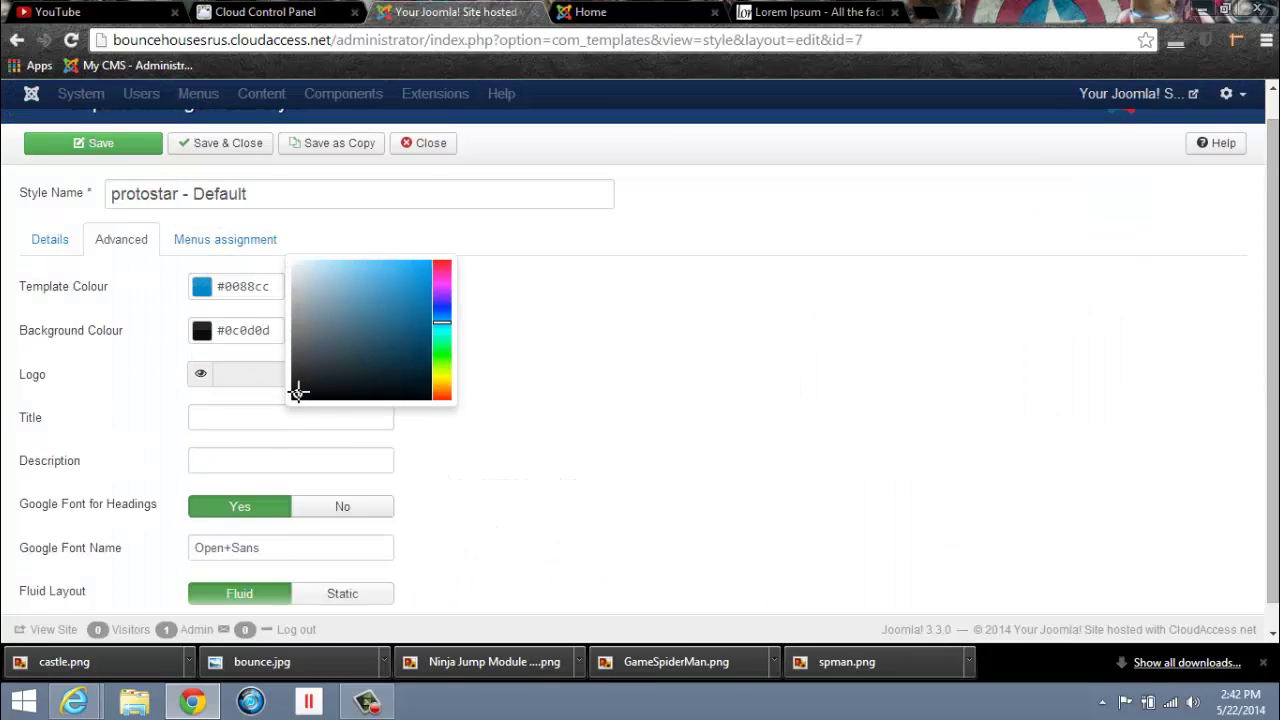
key(ctrl+Tab)
click(71, 40)
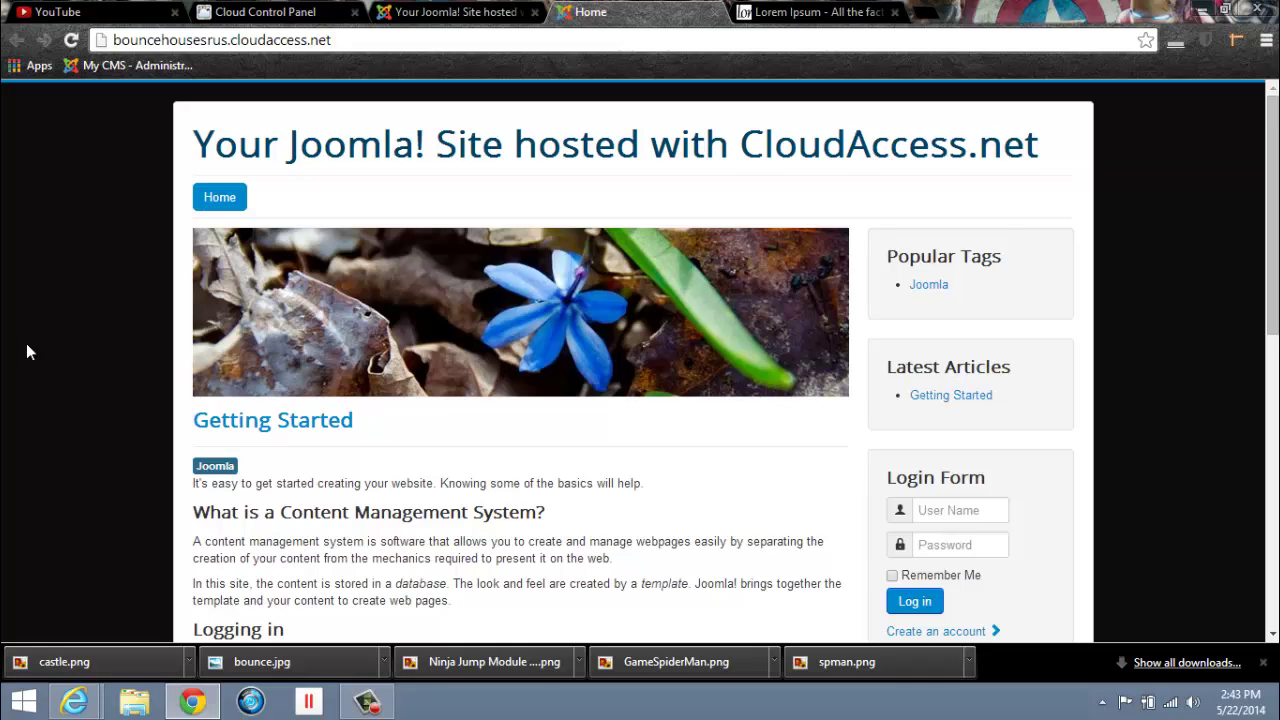
Step: Compare the protostar style's advanced settings with the live home page, examining its background, header image and article
key(ctrl+shift+Tab)
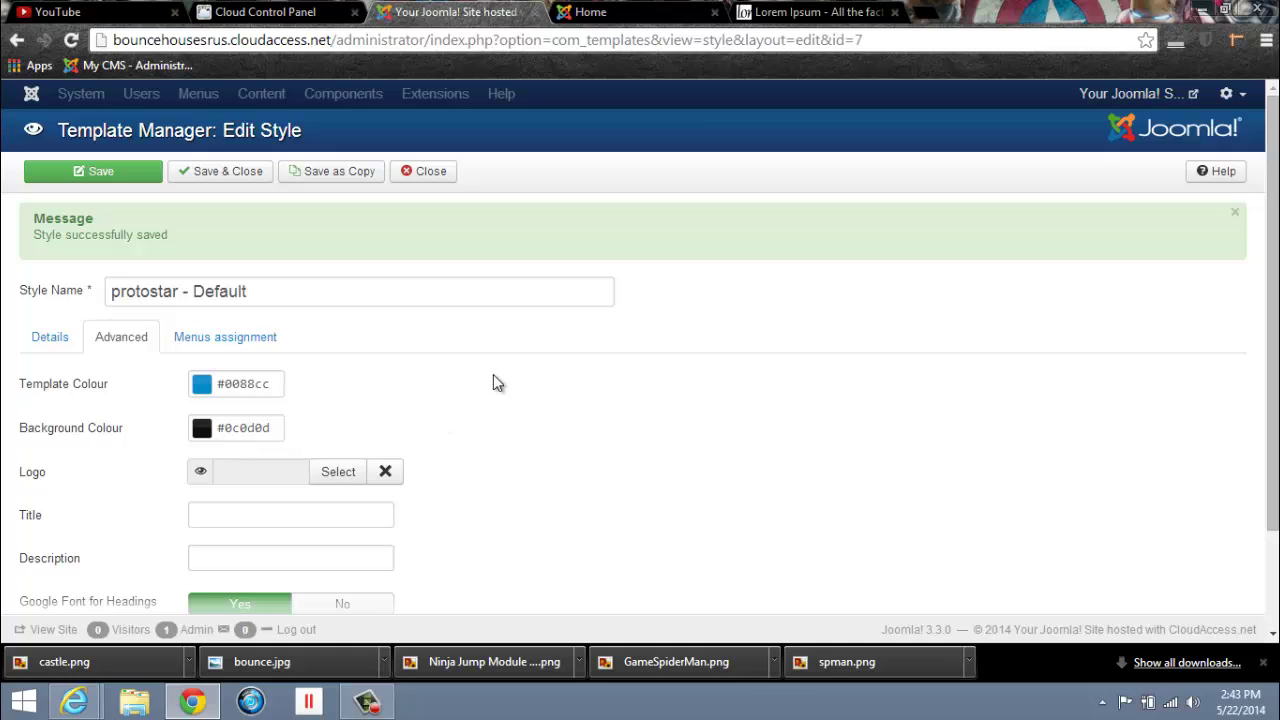
click(669, 14)
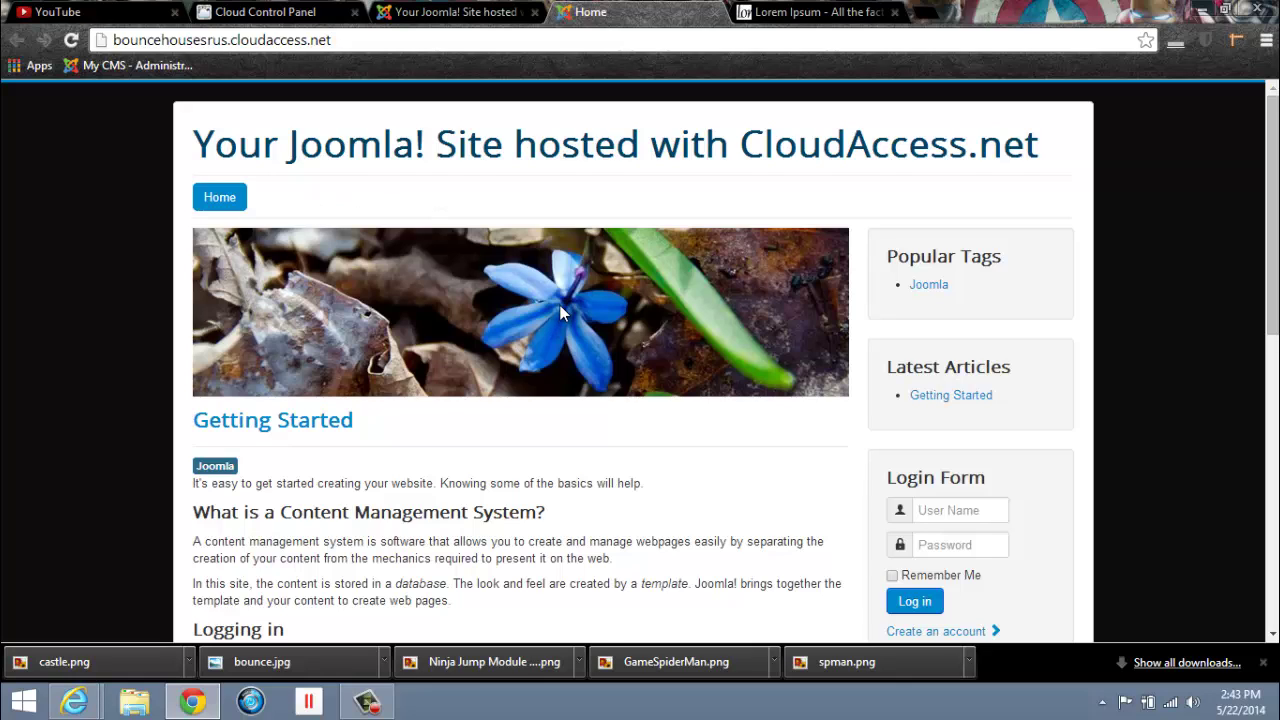
key(ctrl+shift+Tab)
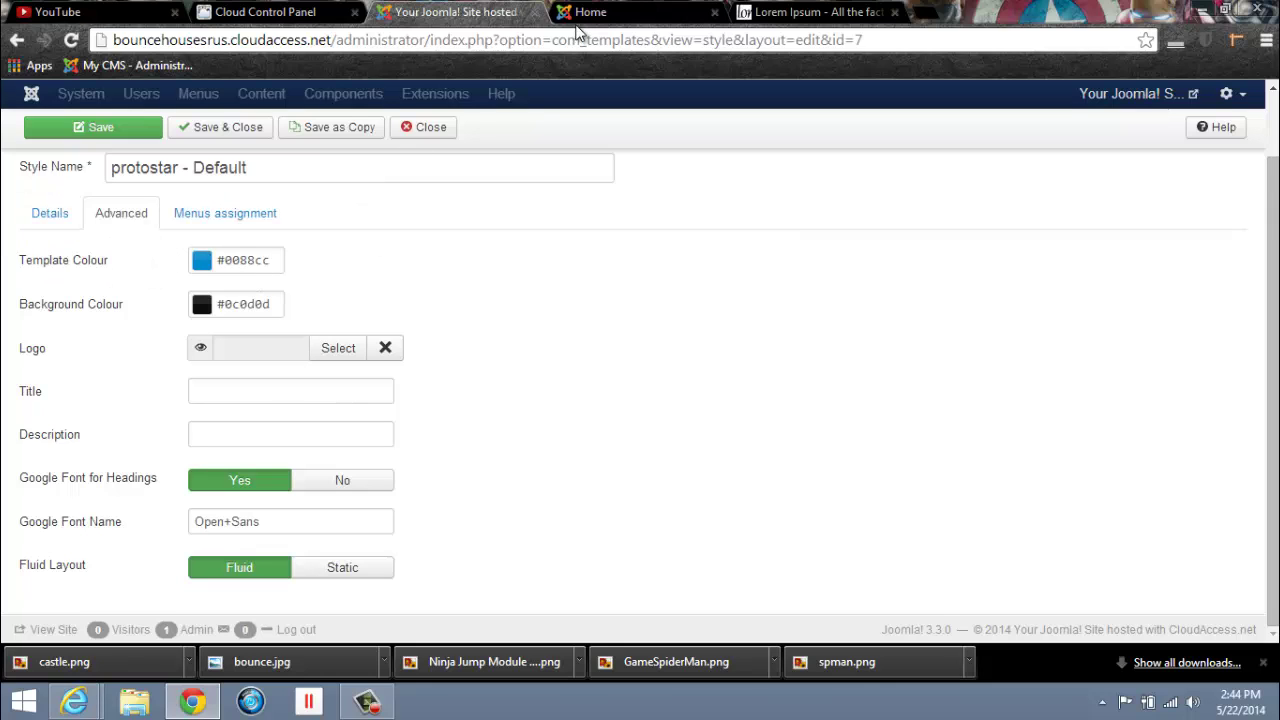
key(ctrl+Tab)
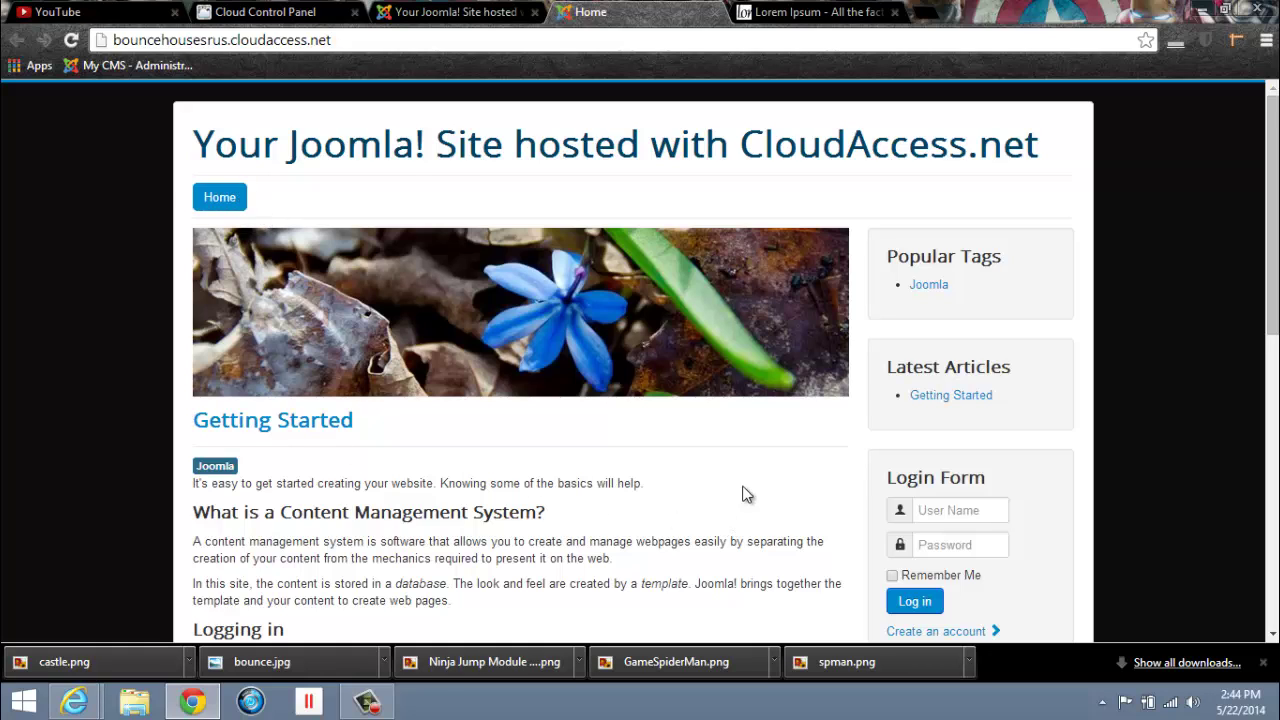
scroll(640, 482, down, 1)
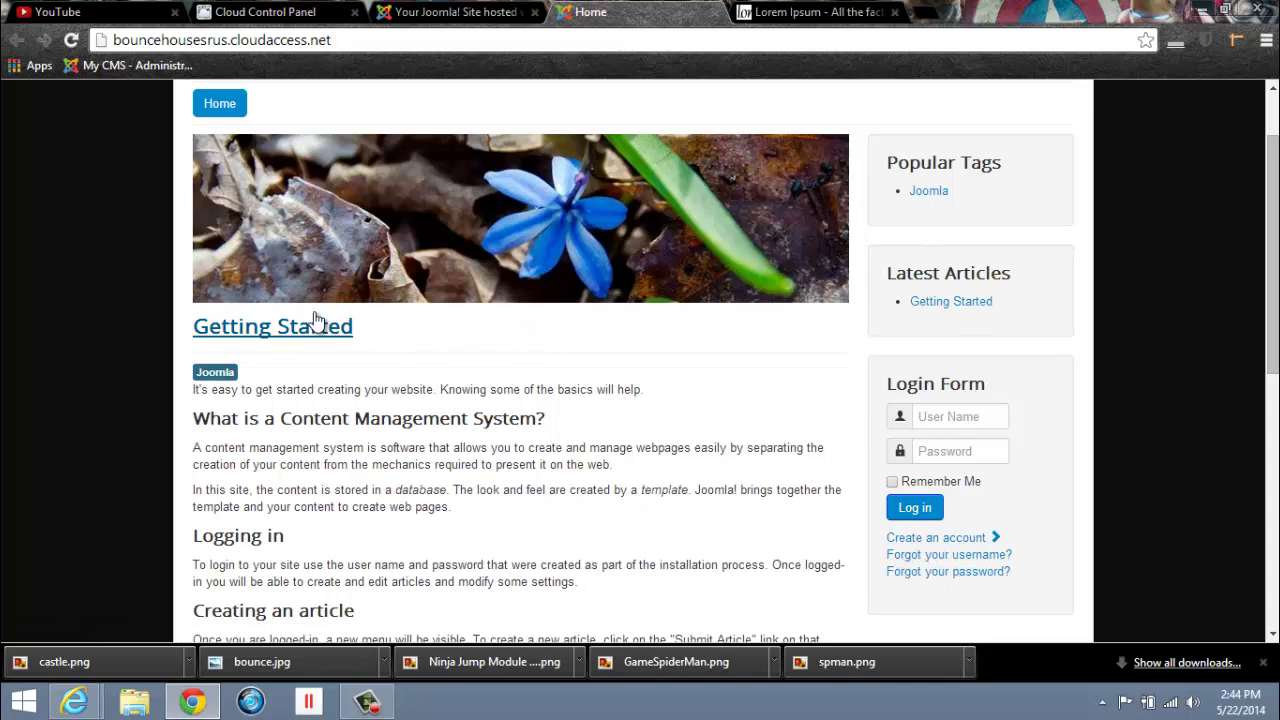
scroll(560, 405, down, 6)
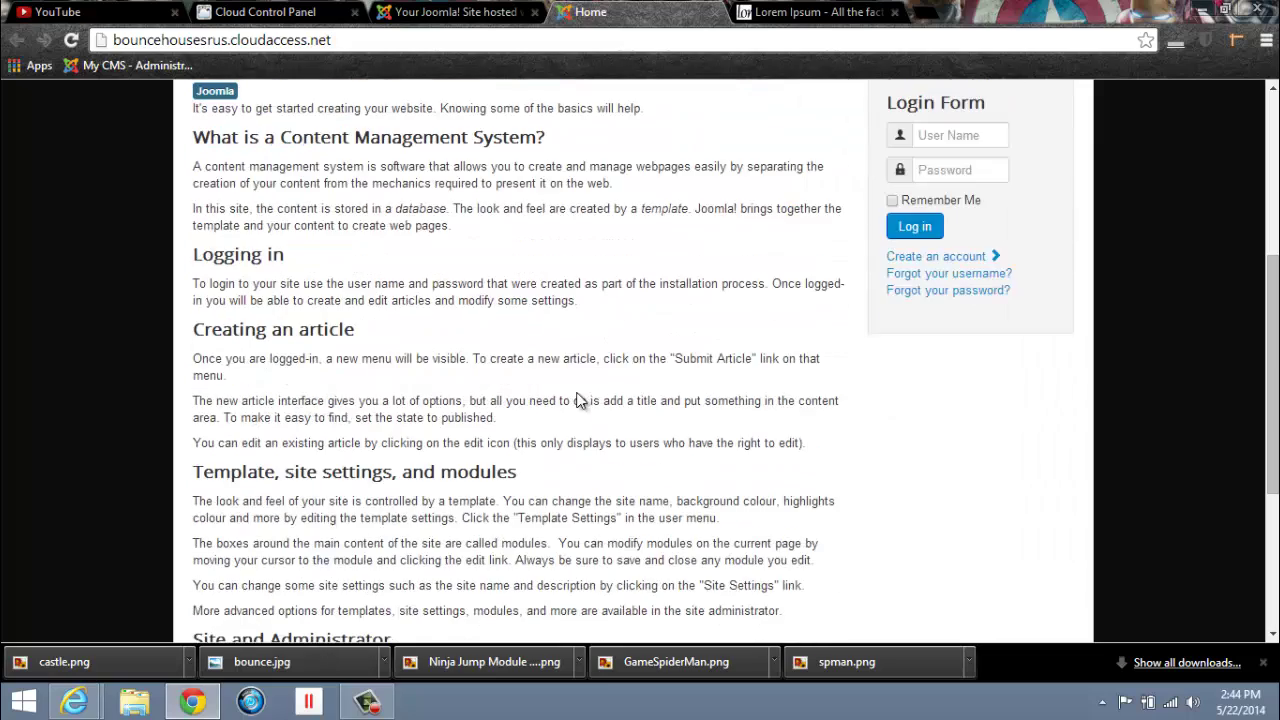
scroll(590, 470, up, 8)
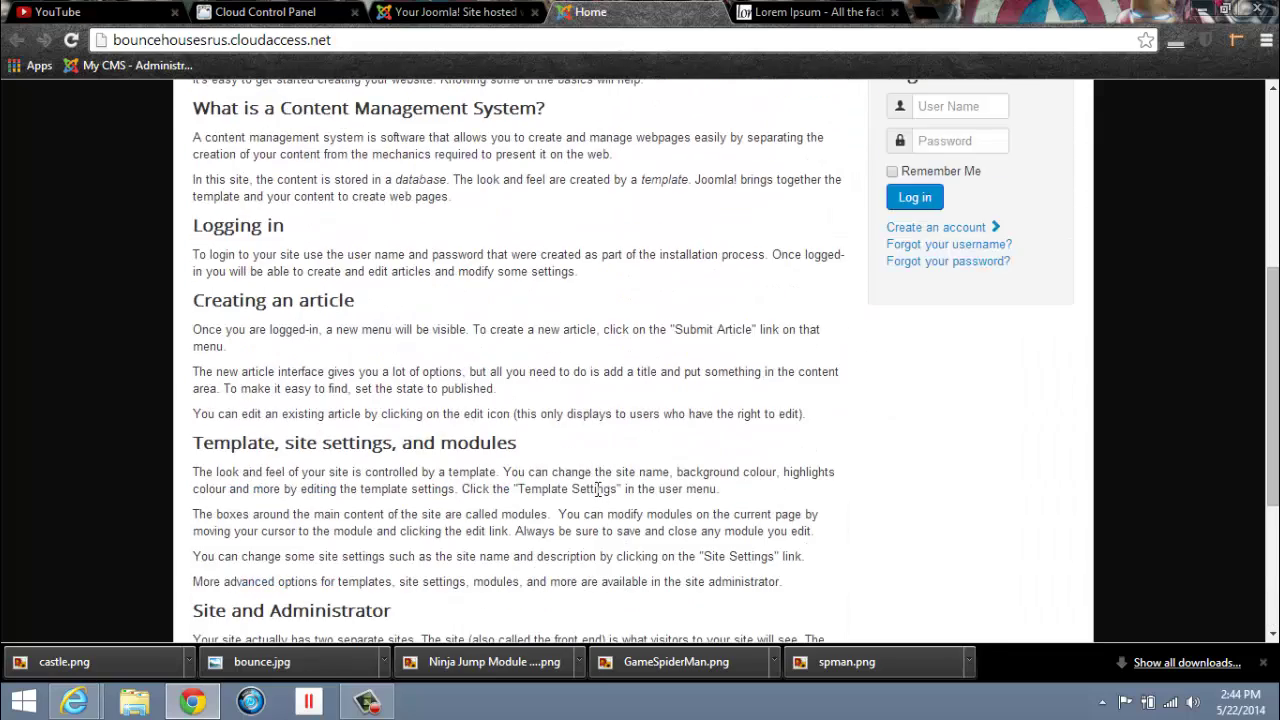
key(ctrl+shift+Tab)
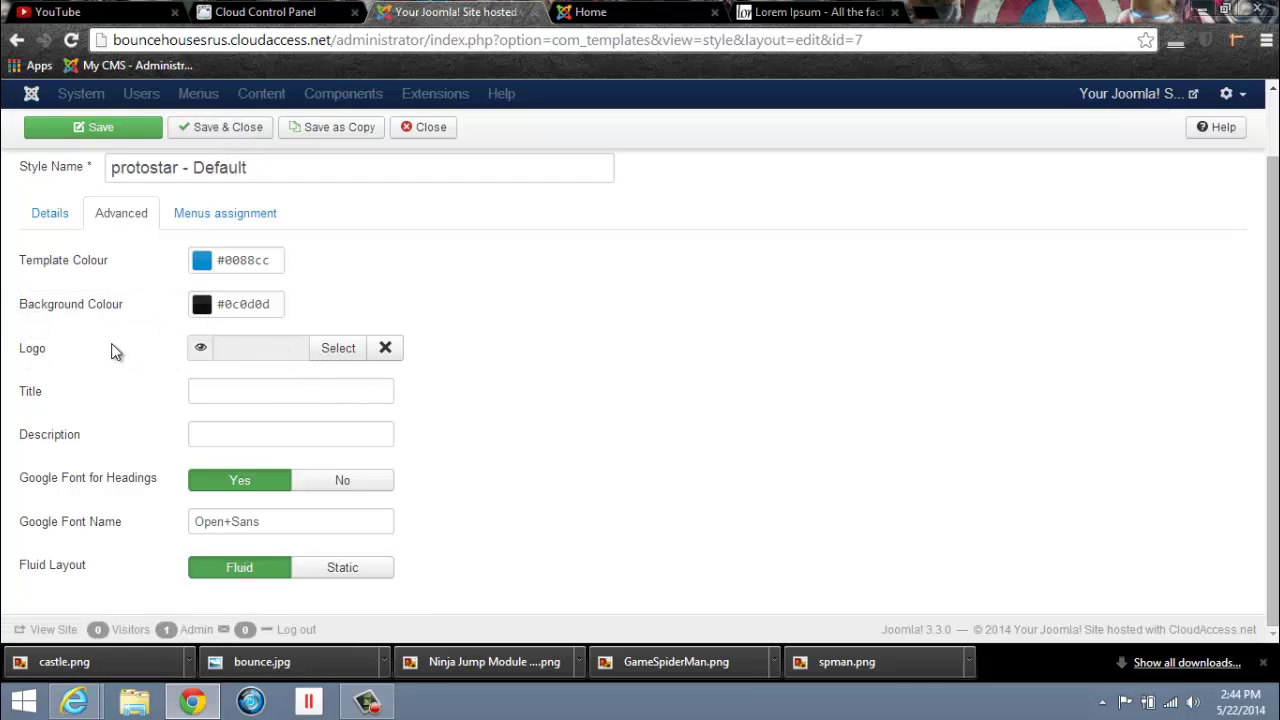
click(340, 359)
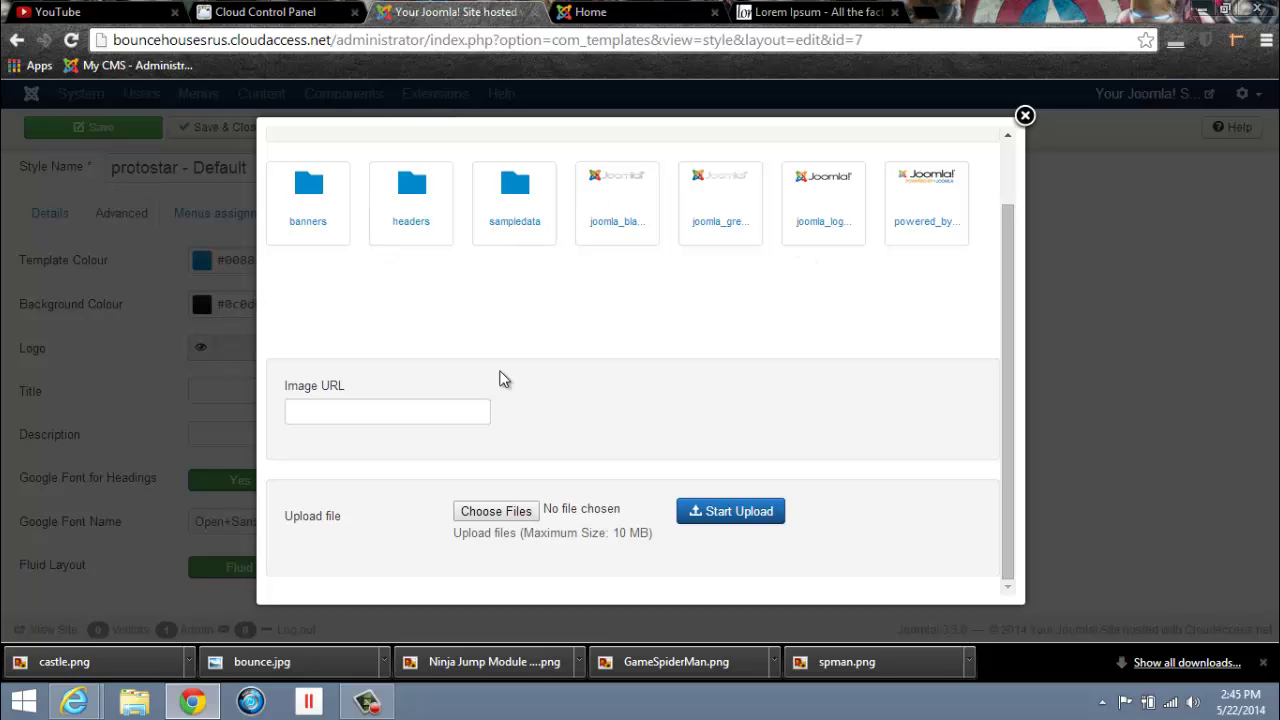
click(497, 511)
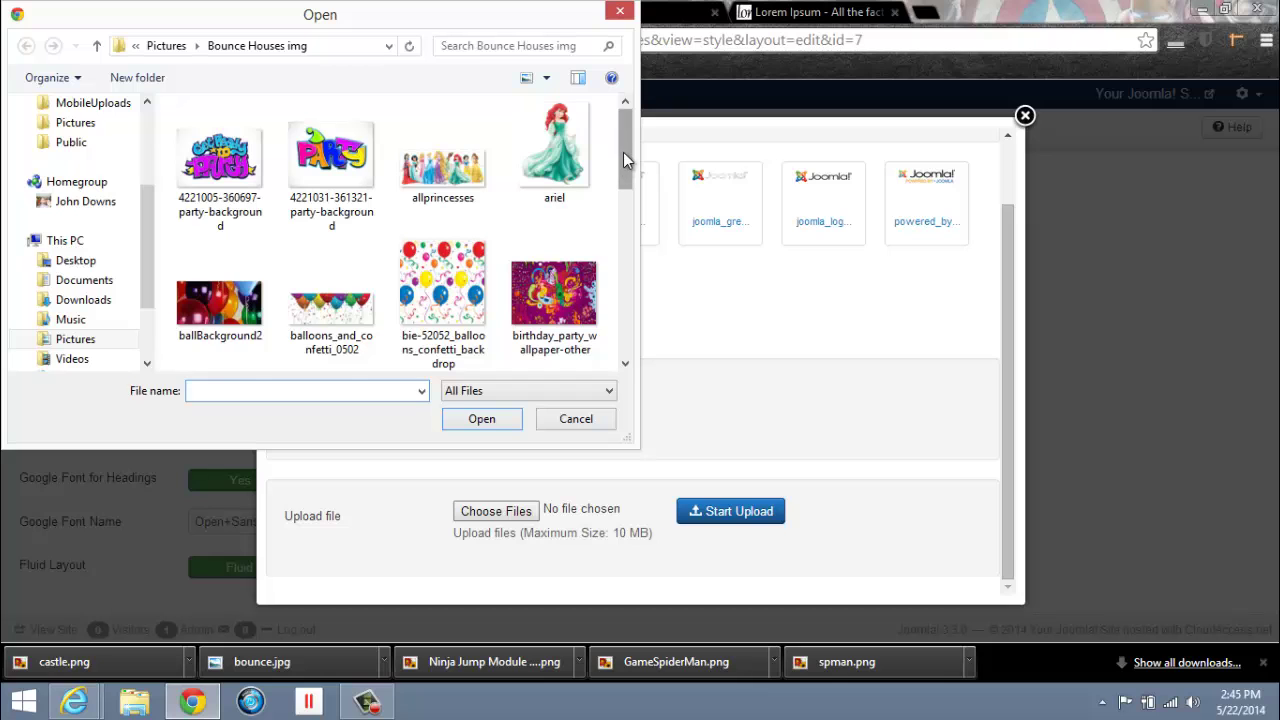
mouse_move(623, 152)
mouse_down()
mouse_move(601, 308)
mouse_move(606, 170)
mouse_up()
click(576, 418)
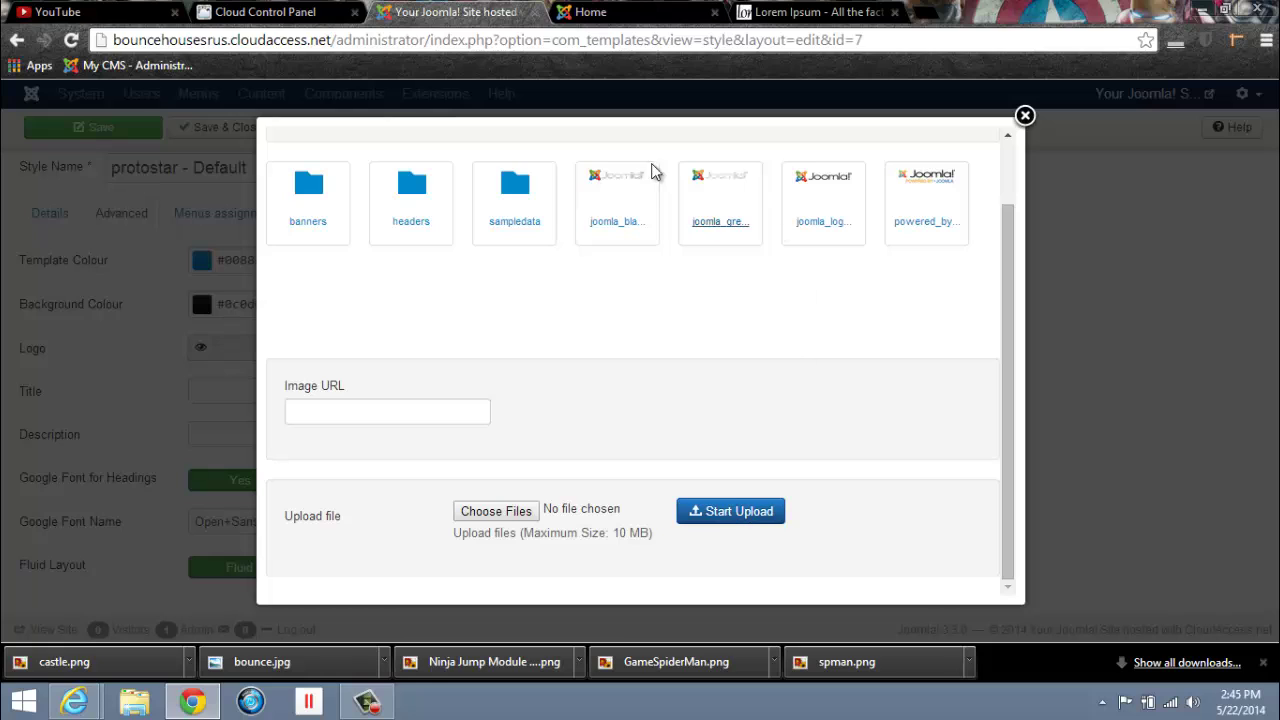
drag(1008, 380, 1018, 277)
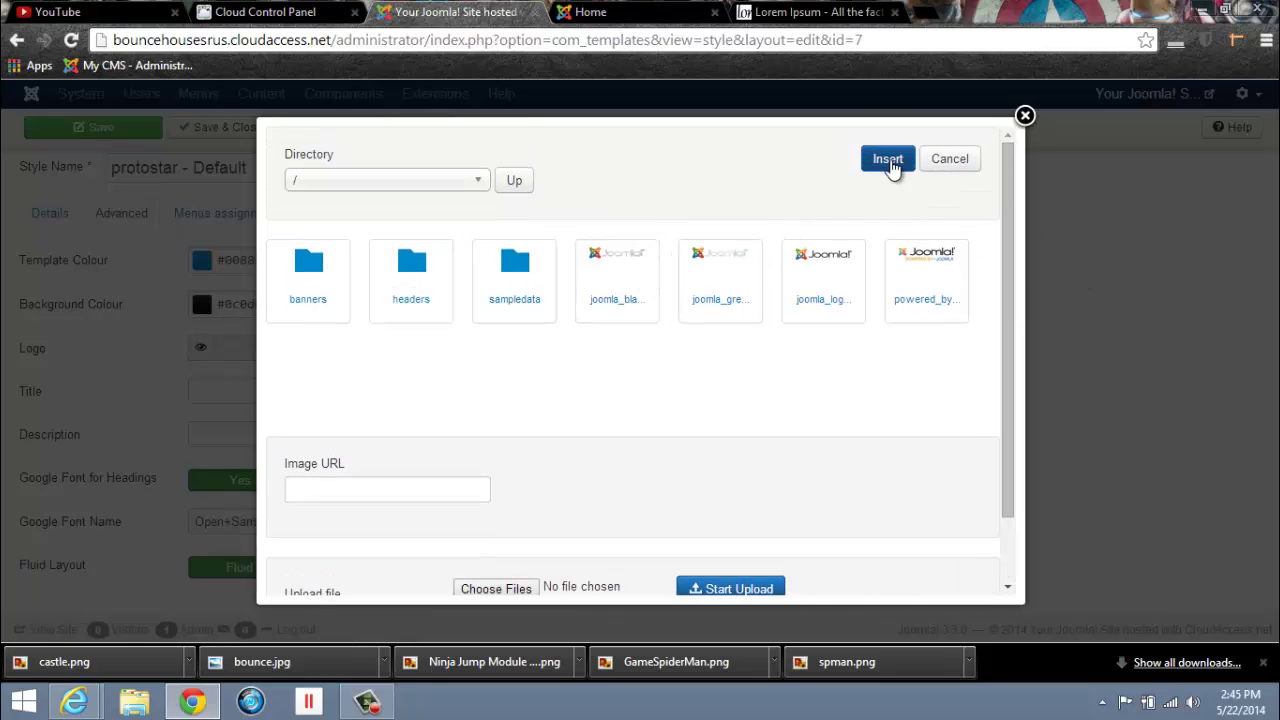
click(1025, 117)
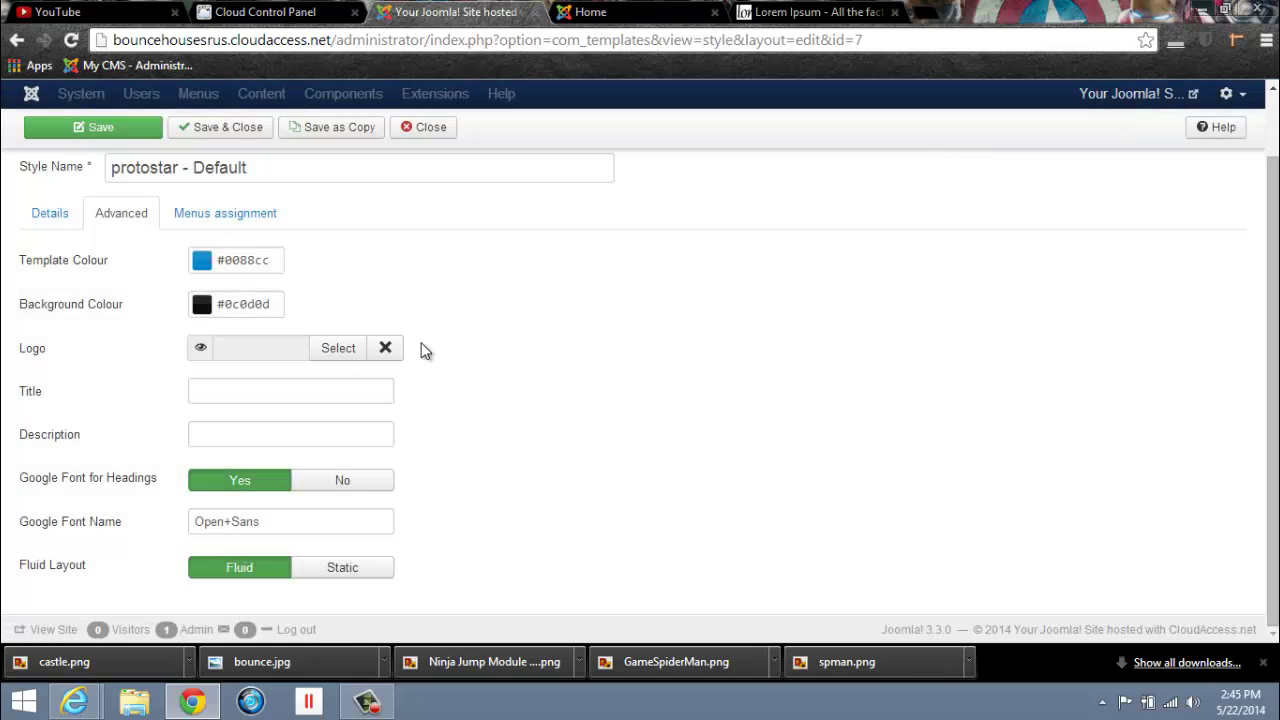
Step: Save and close the protostar style, and start a new article titled "About"
click(218, 130)
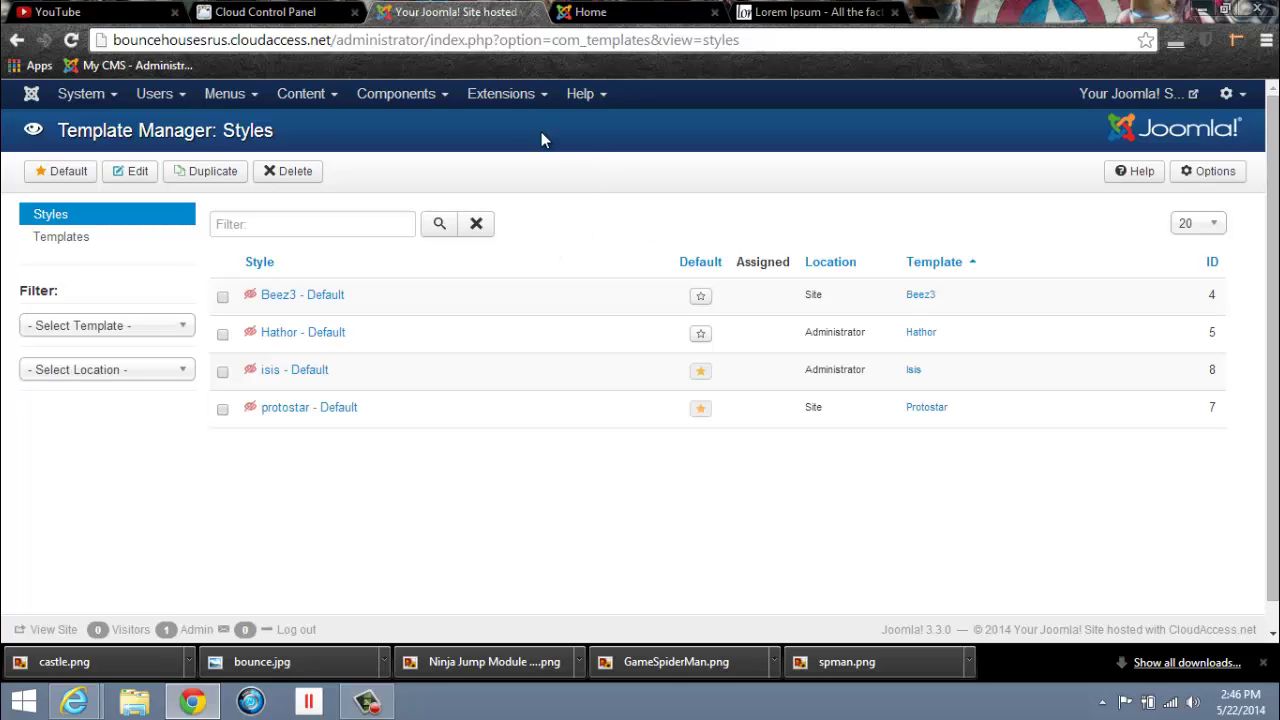
click(331, 100)
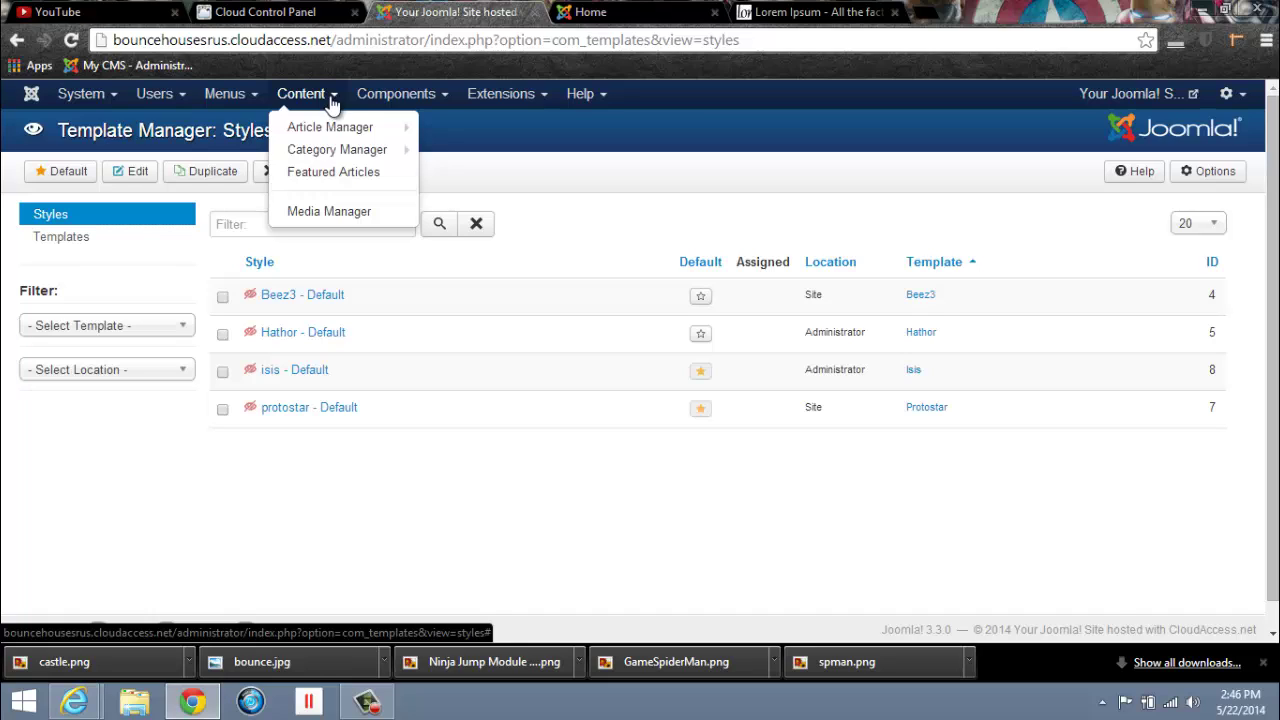
mouse_move(331, 130)
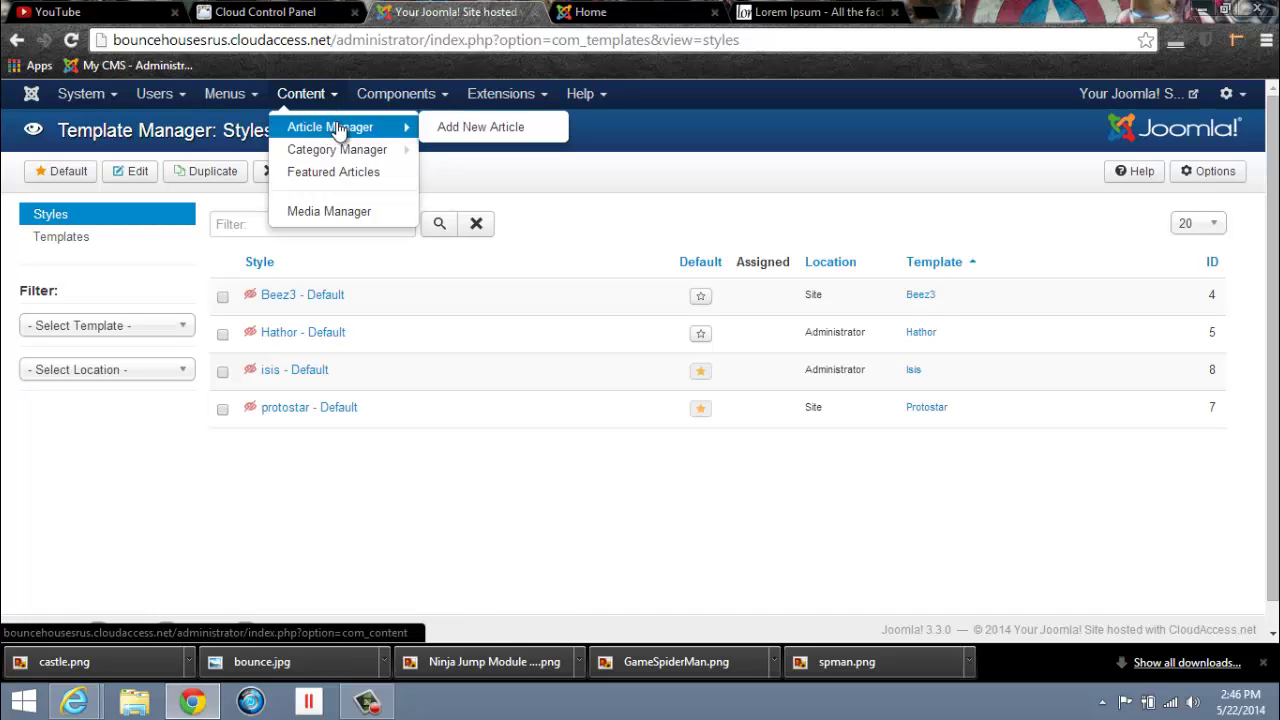
click(459, 126)
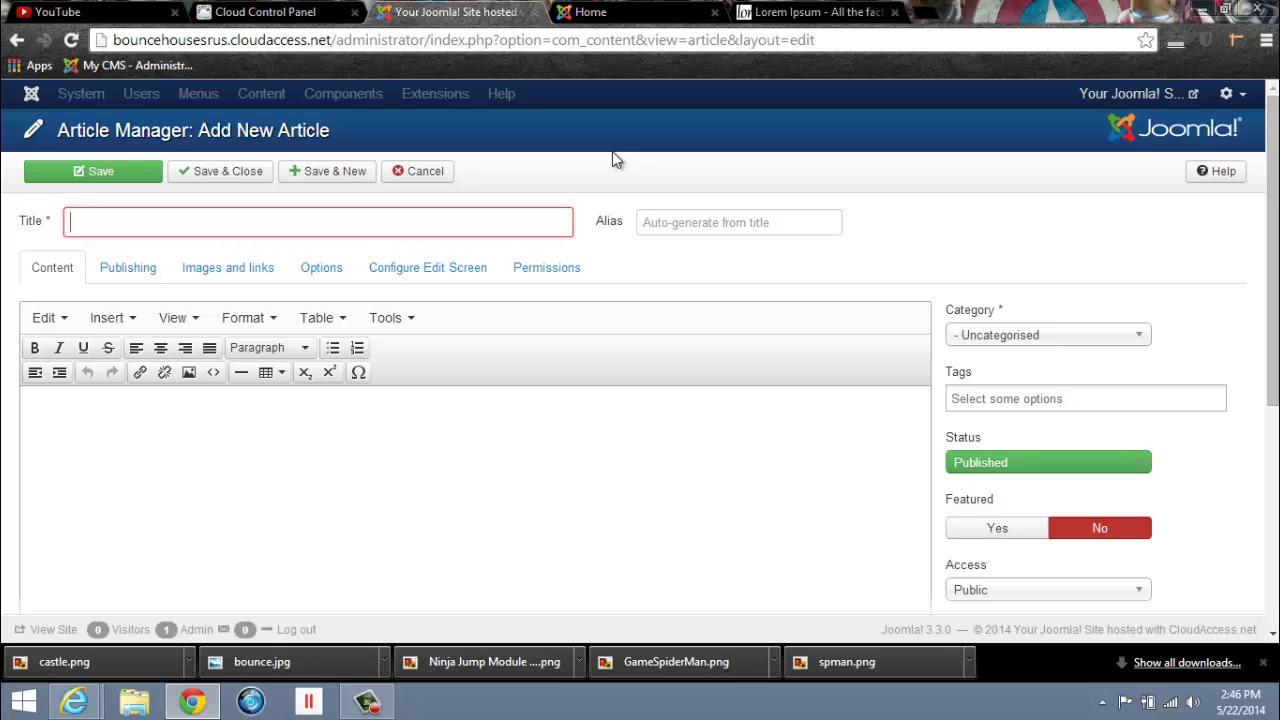
text(About)
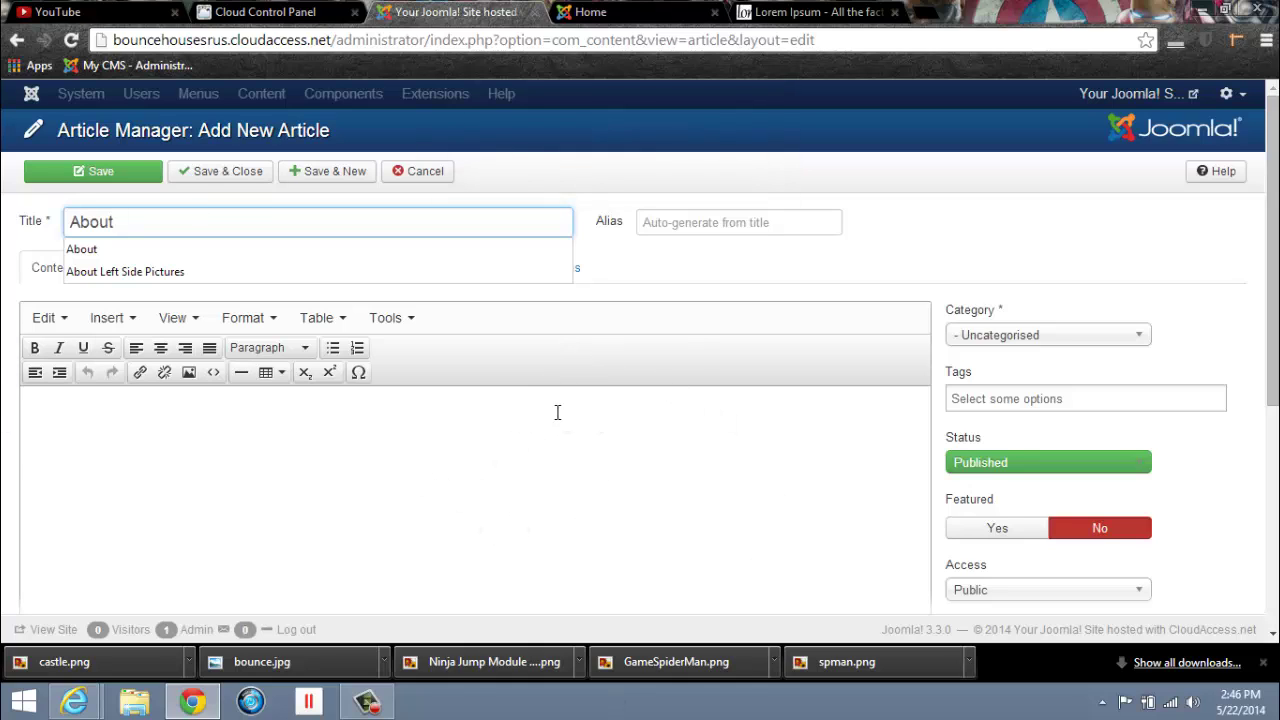
Step: Save the About article and add uncategorised articles titled "Services", "Home" and "Contact Us", returning to the article list
click(309, 169)
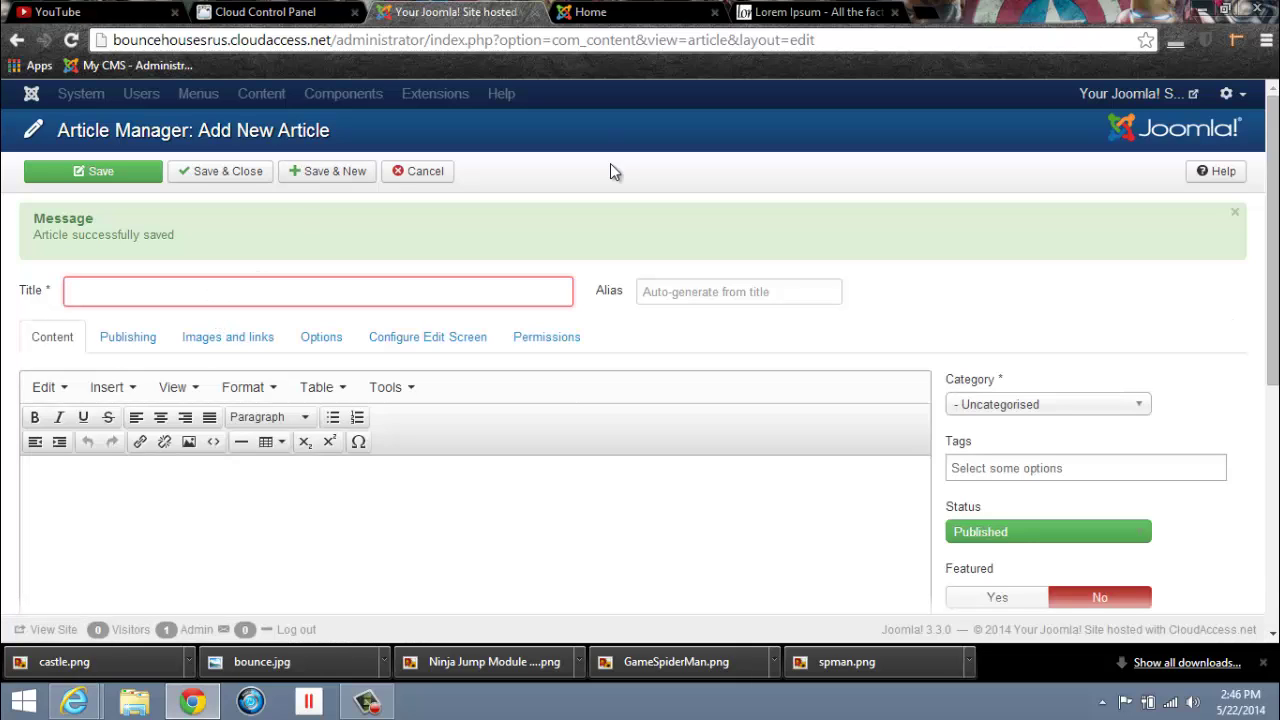
text(Services)
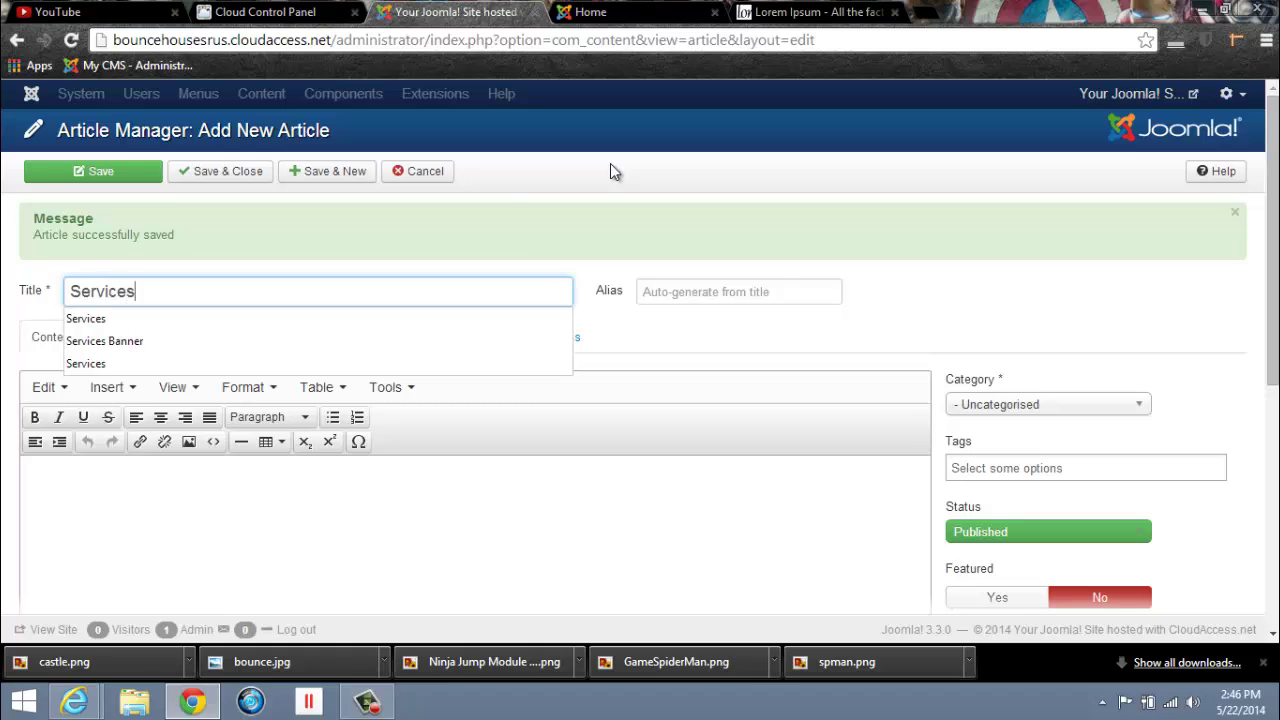
key(ctrl+a)
text(Home)
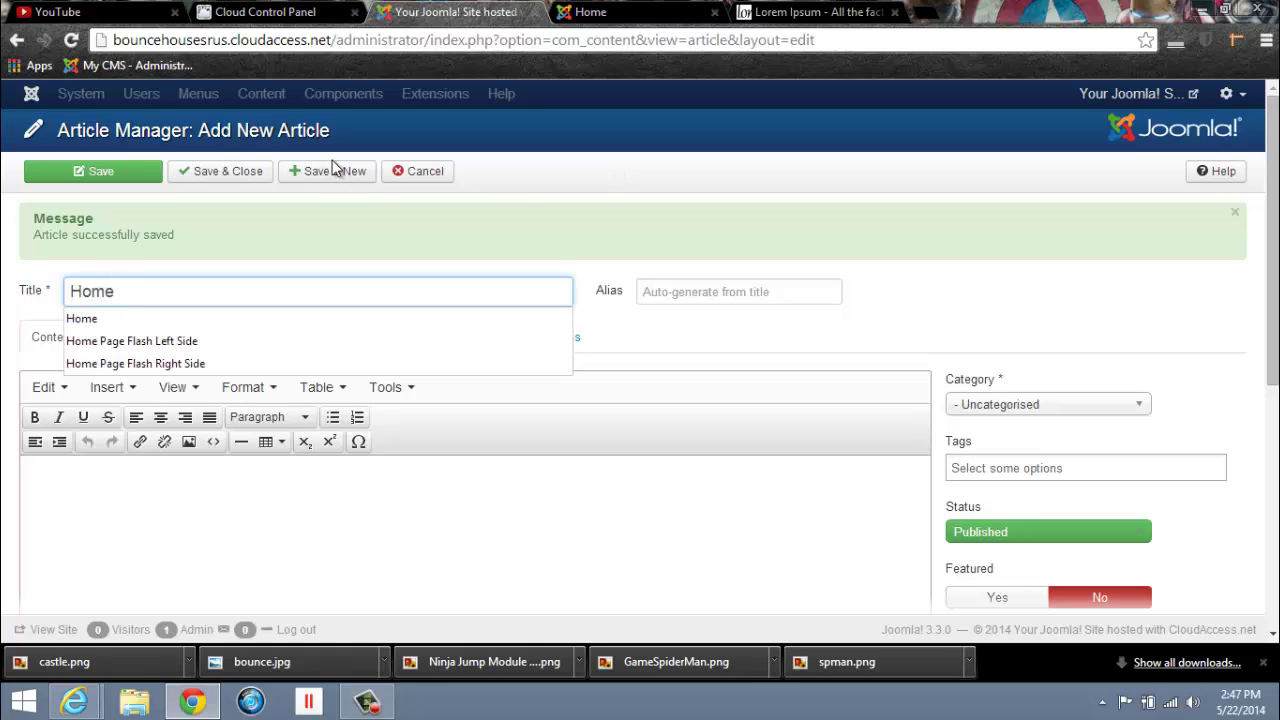
click(325, 175)
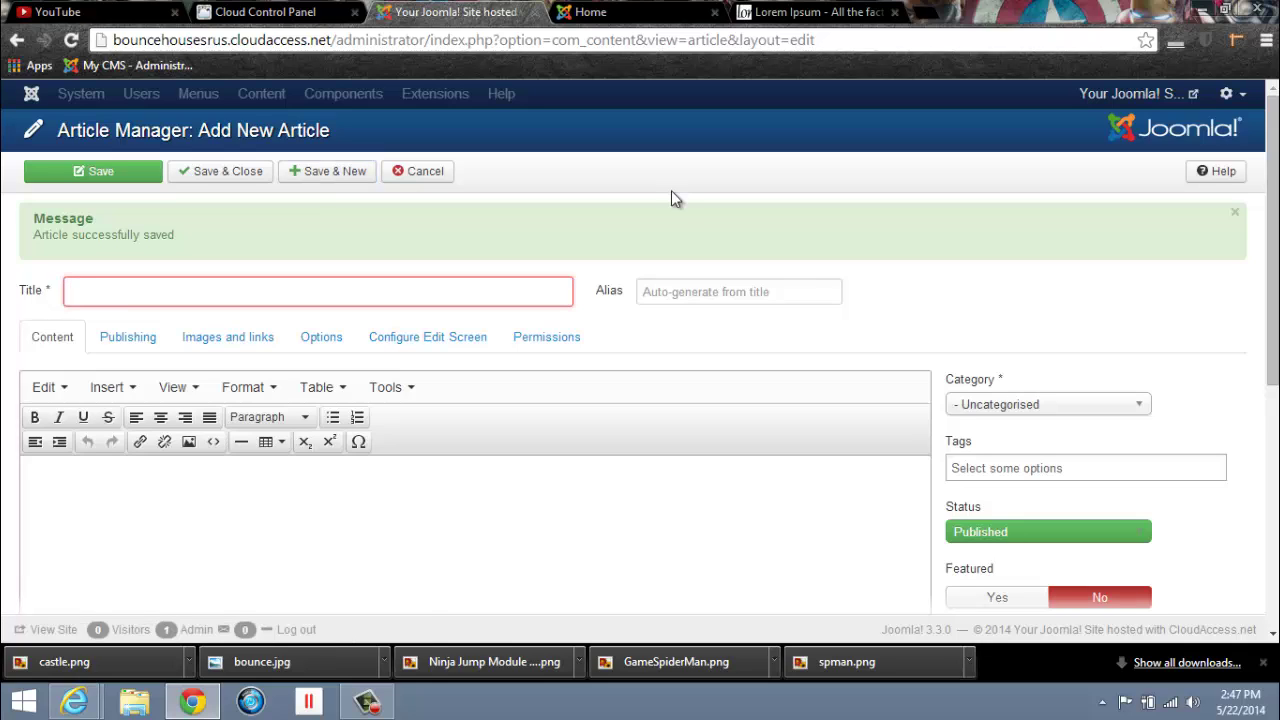
text(Contact Us)
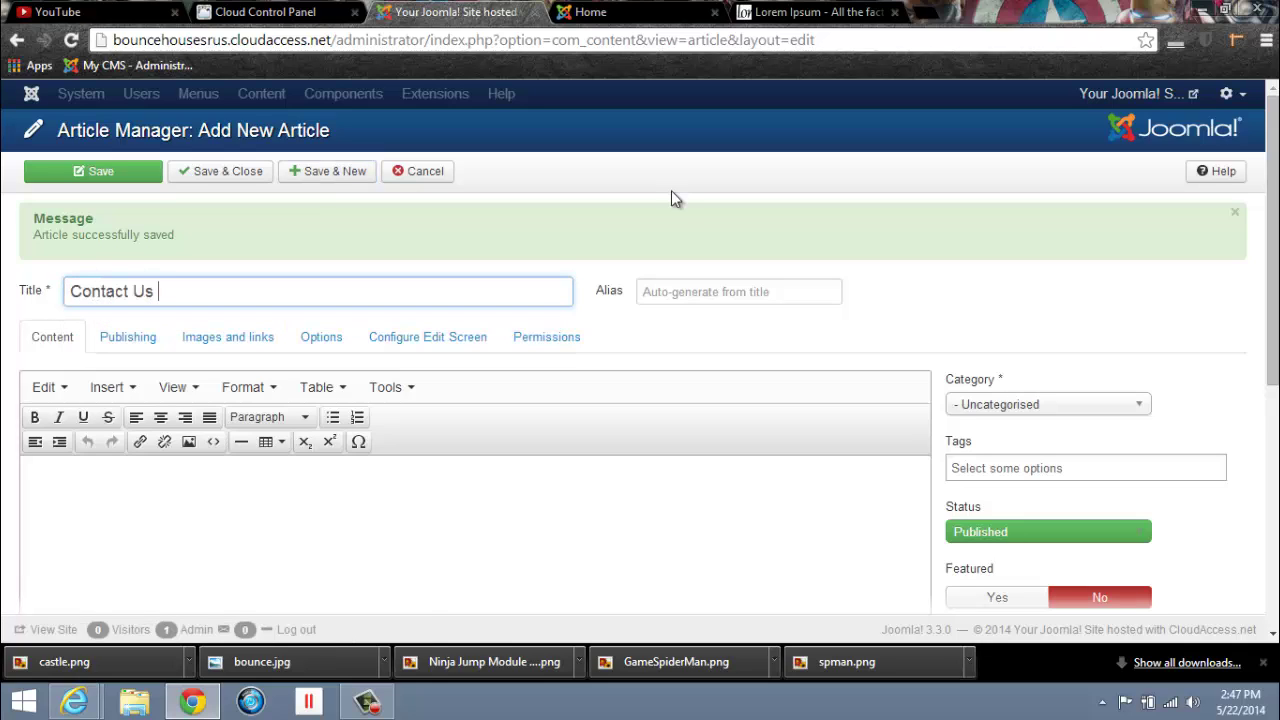
click(238, 177)
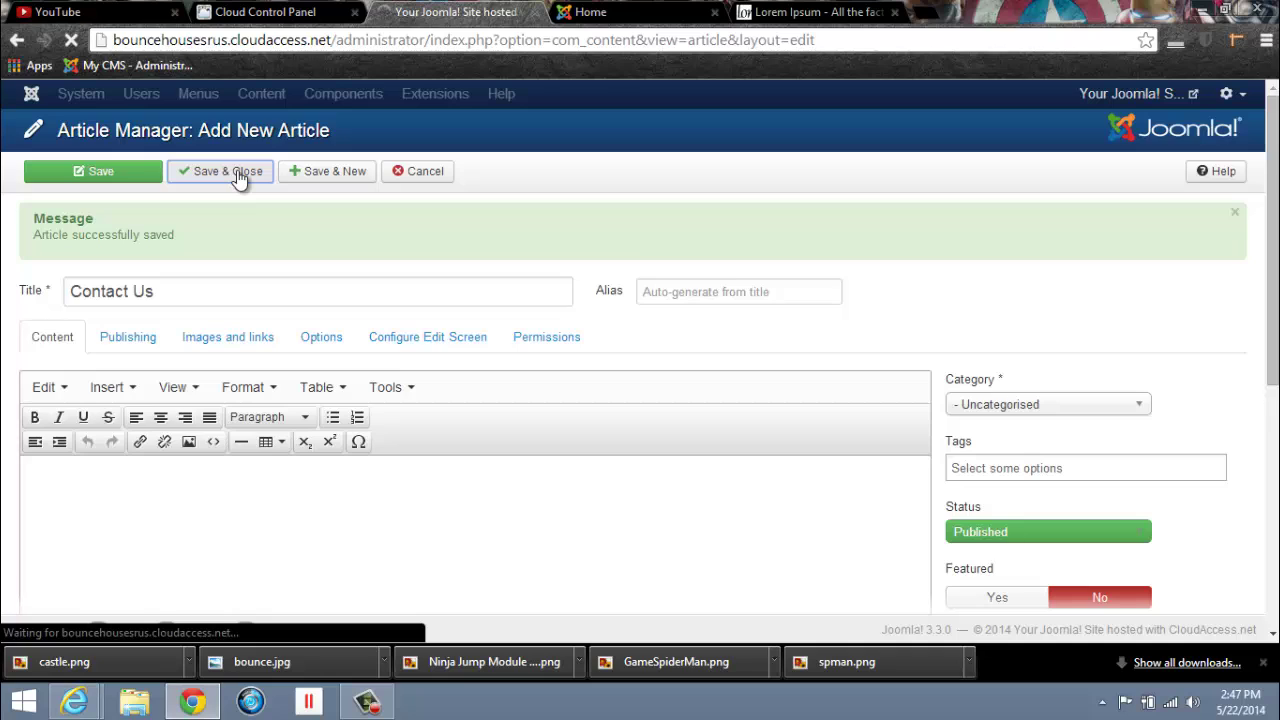
scroll(206, 531, down, 1)
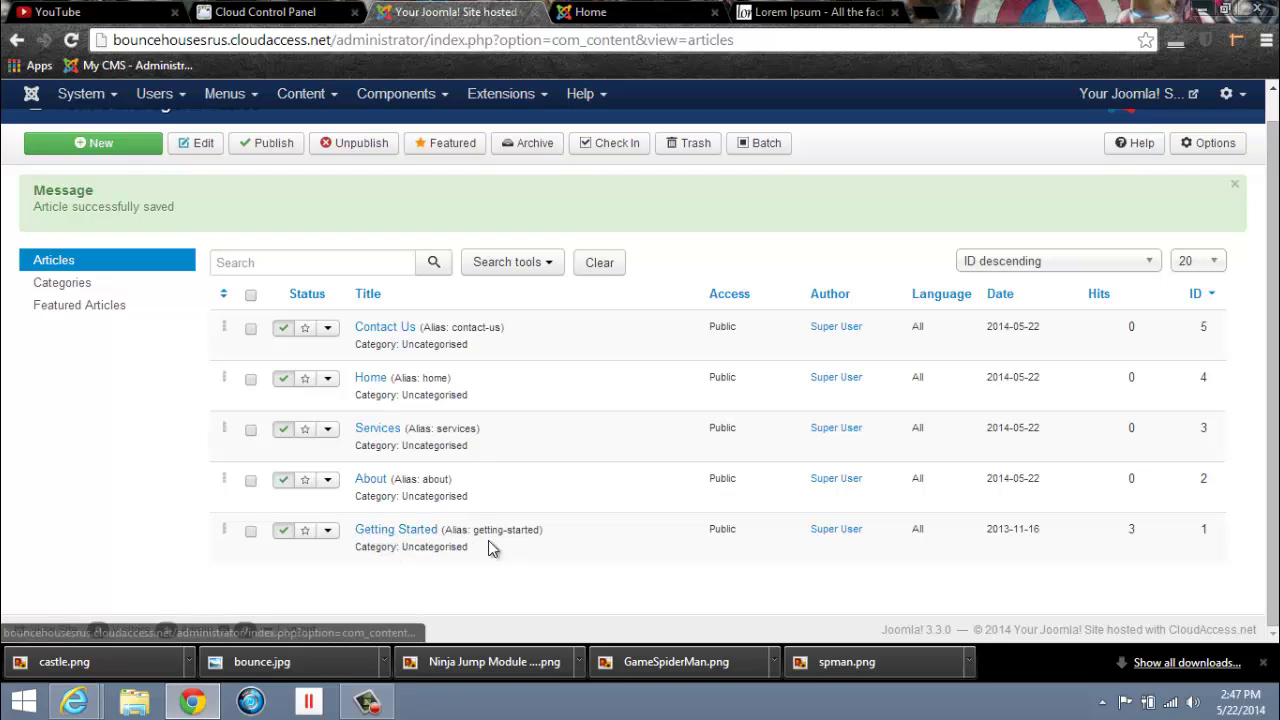
Step: Reload the public home page to check its Latest Articles list, and return to the administrator's article list
click(611, 15)
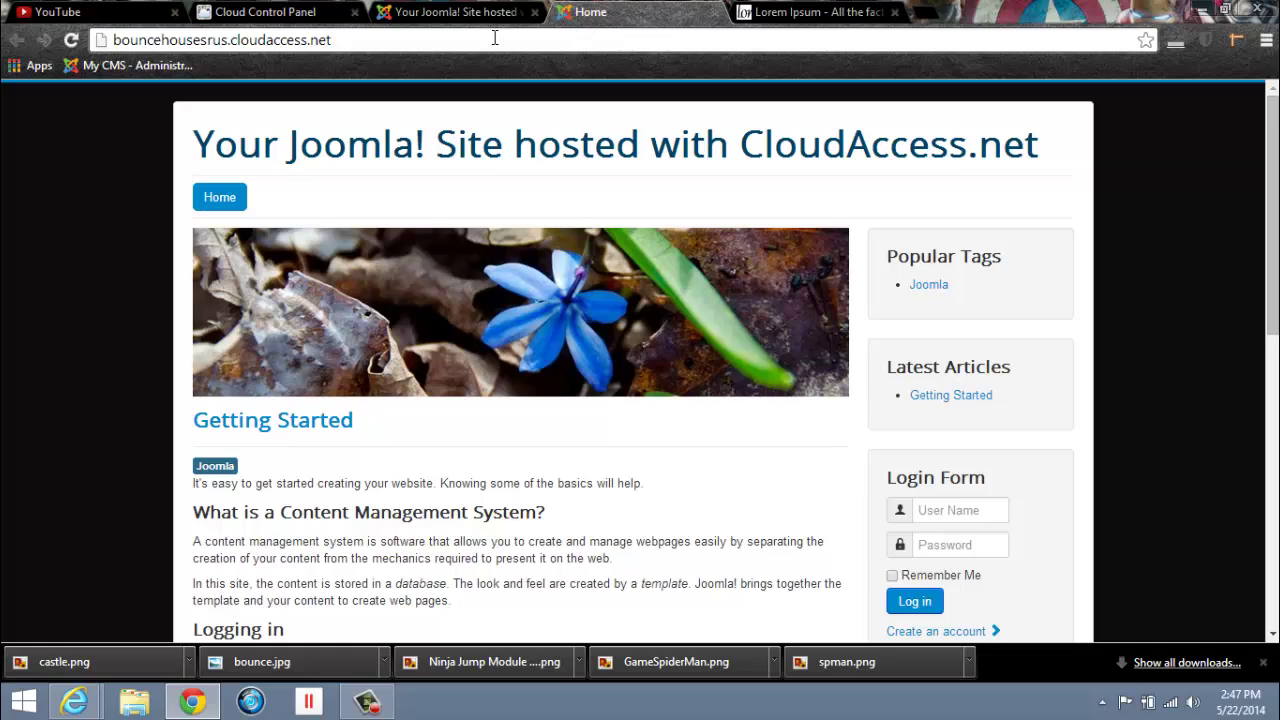
click(71, 40)
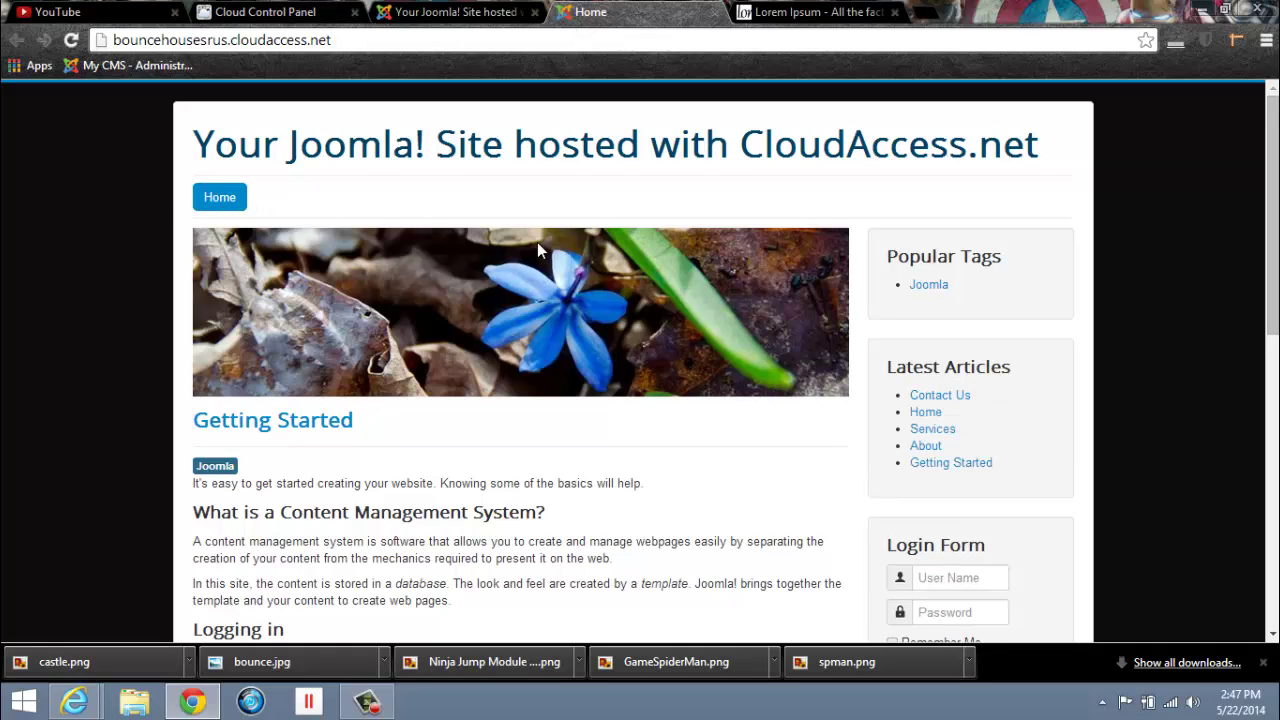
click(455, 12)
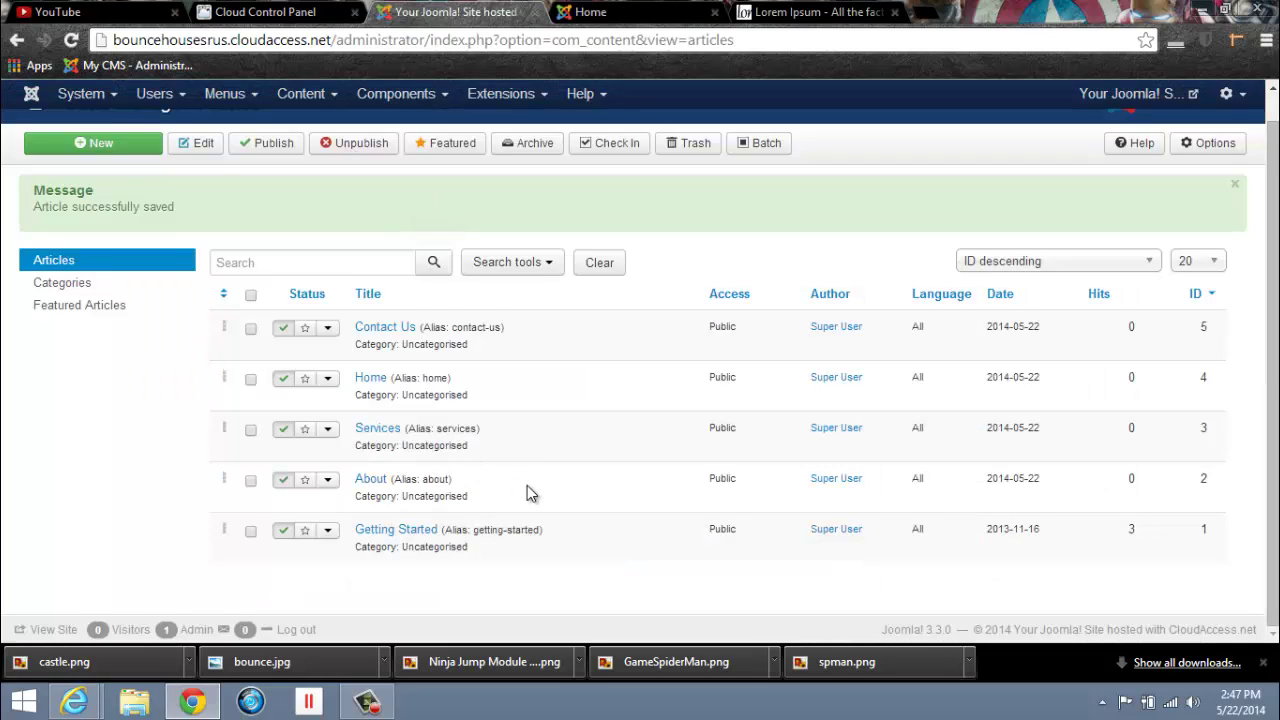
Step: Start a new Main Menu item titled "About" and set its menu item type to Single Article
scroll(537, 500, up, 1)
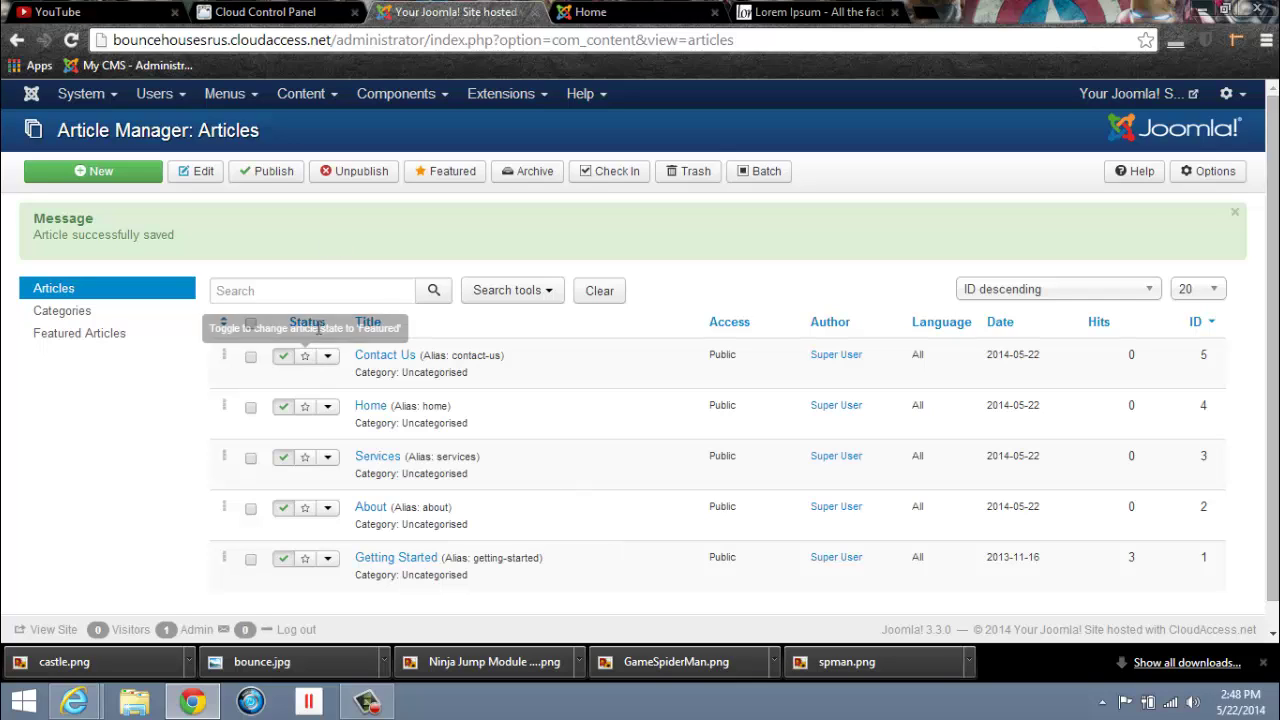
click(254, 97)
mouse_move(250, 171)
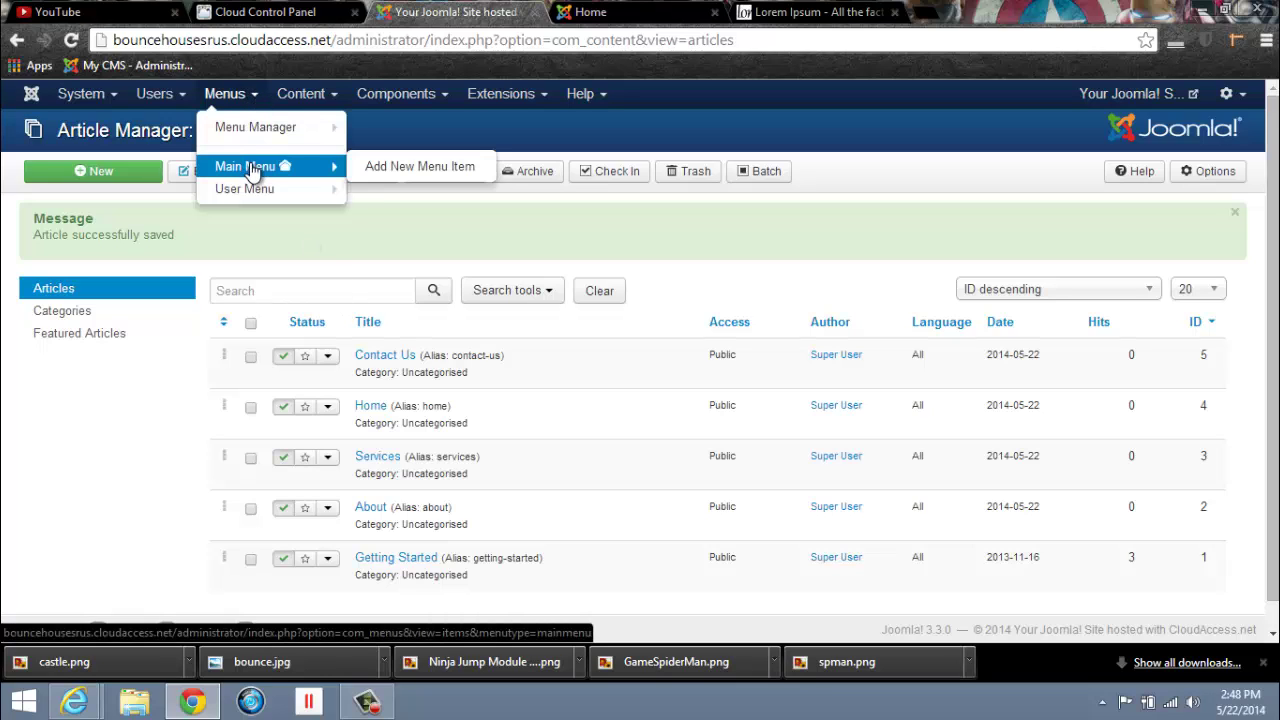
click(406, 168)
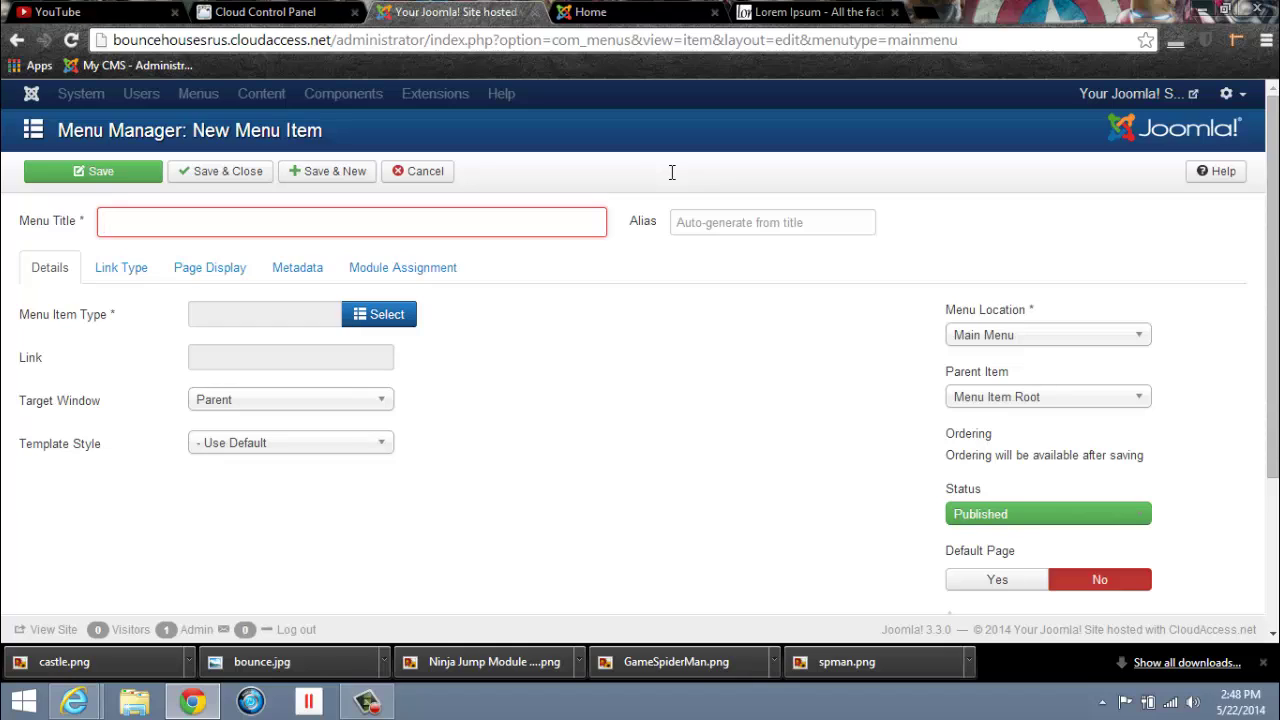
text(About)
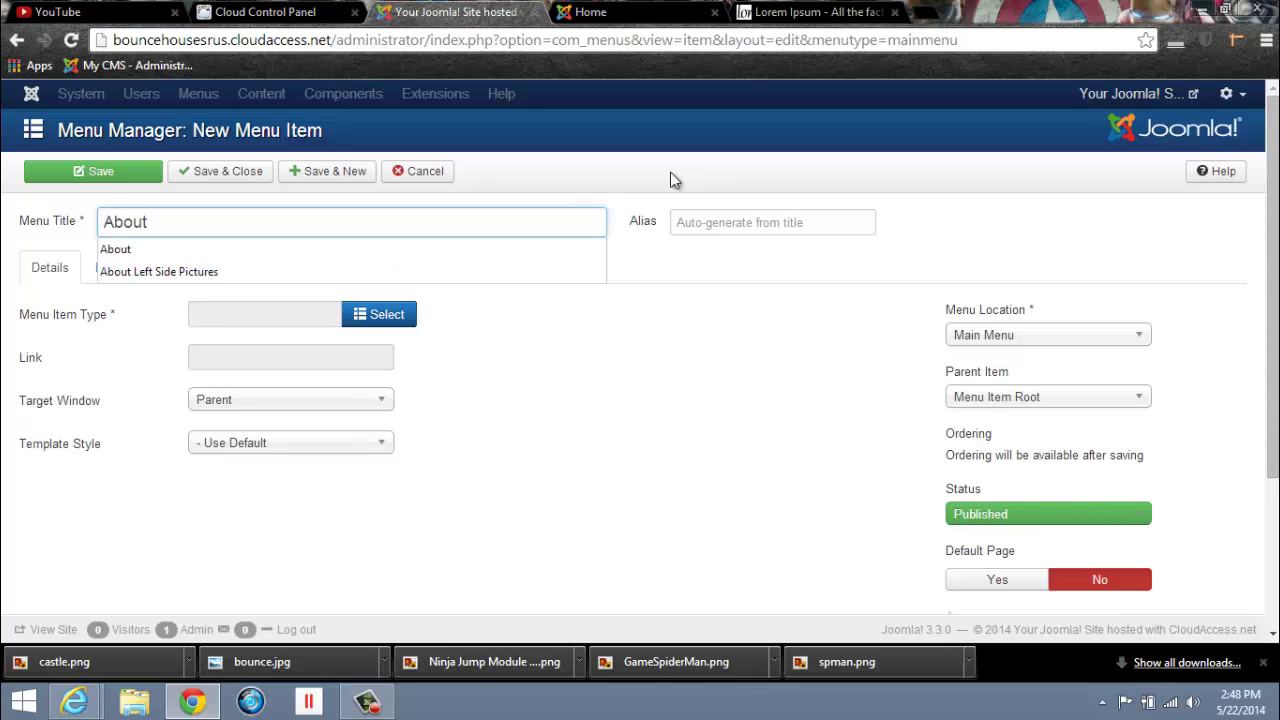
click(673, 179)
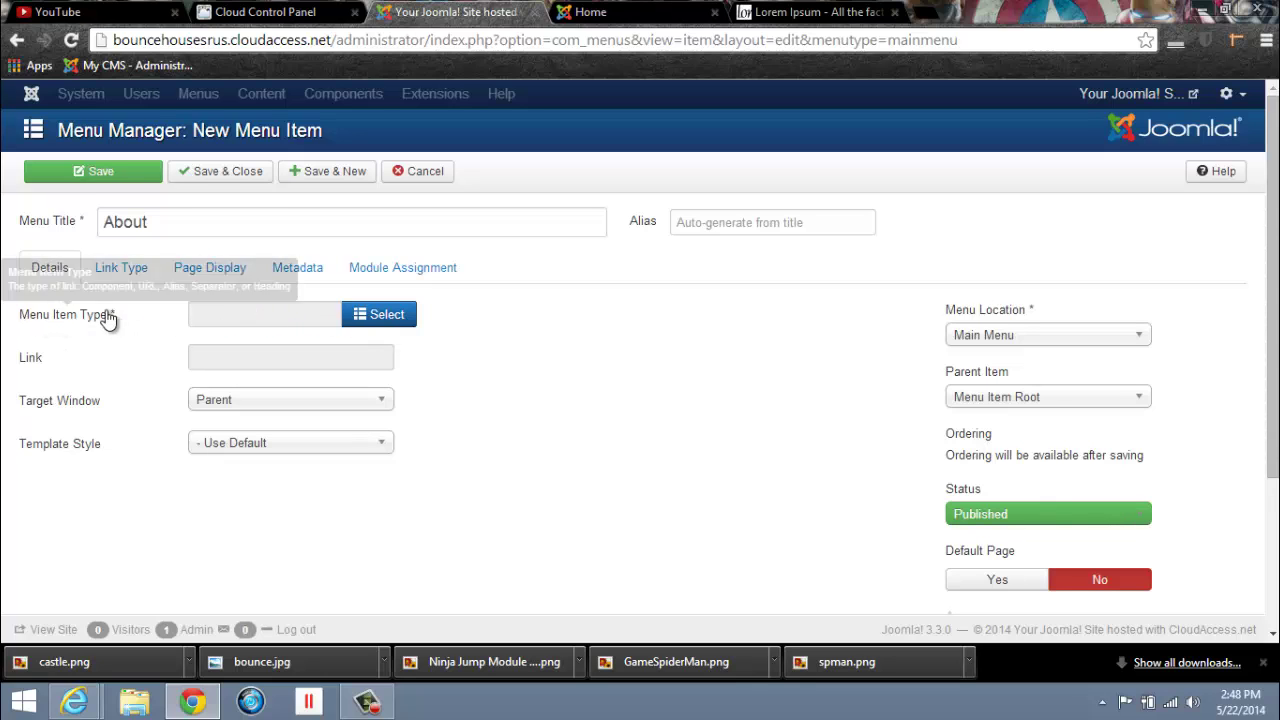
click(399, 320)
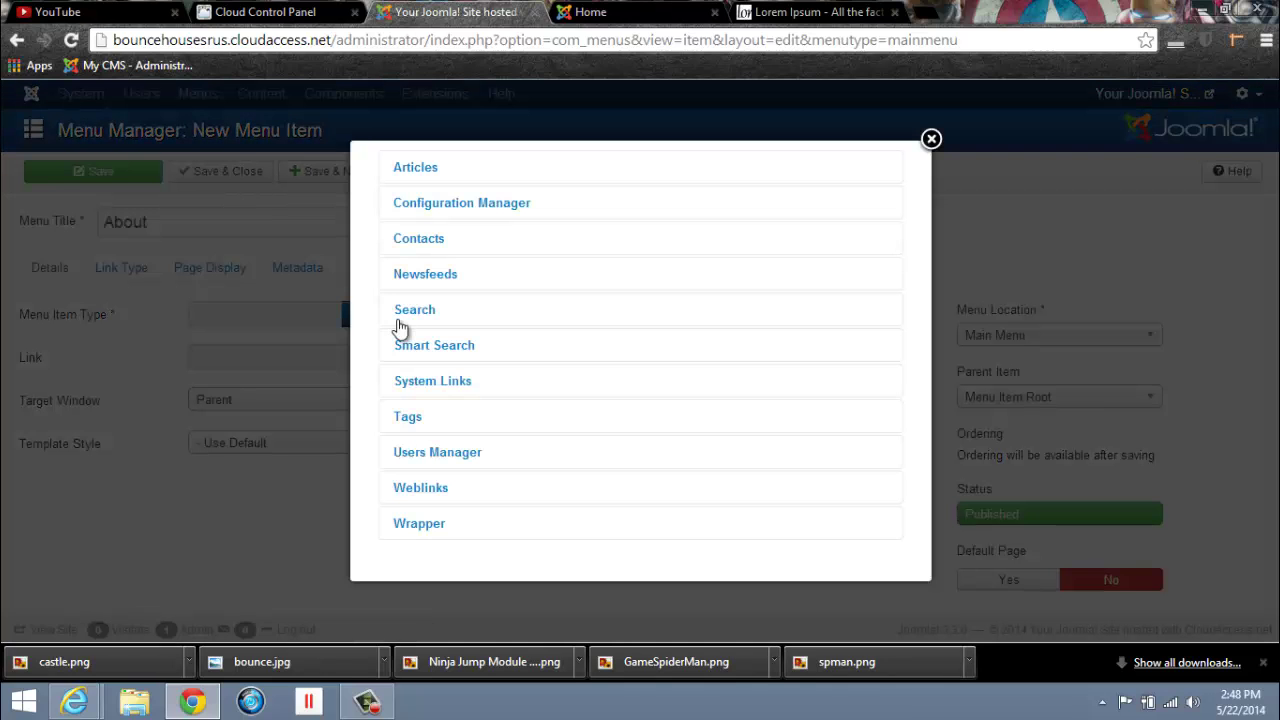
click(424, 170)
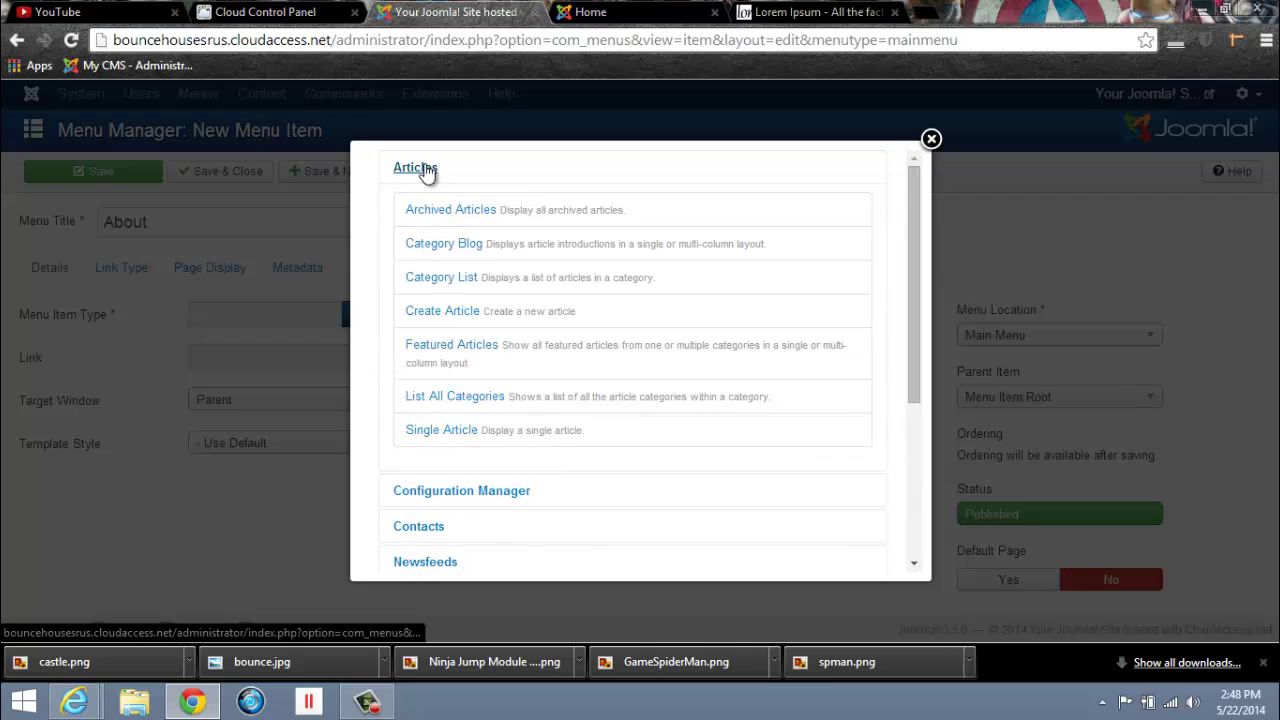
click(441, 431)
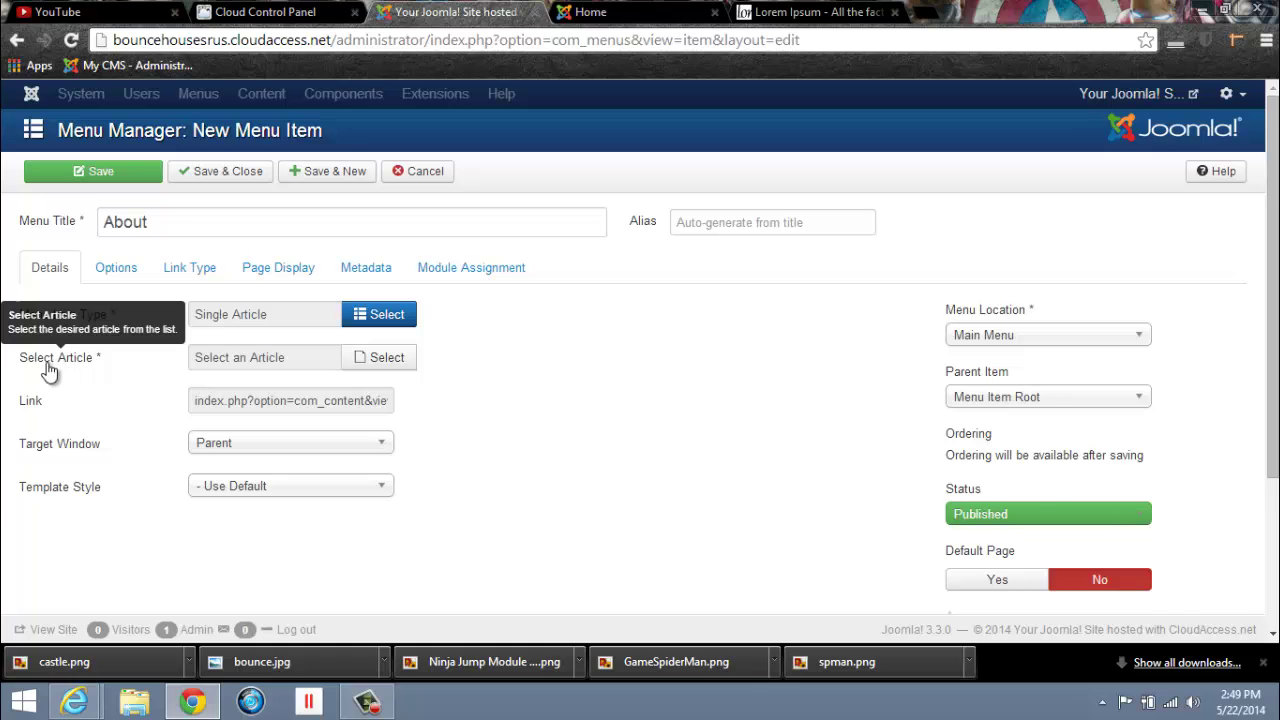
Step: Link the About menu item to the About article, keep Menu Item Root as parent, and save it while starting another item
click(381, 360)
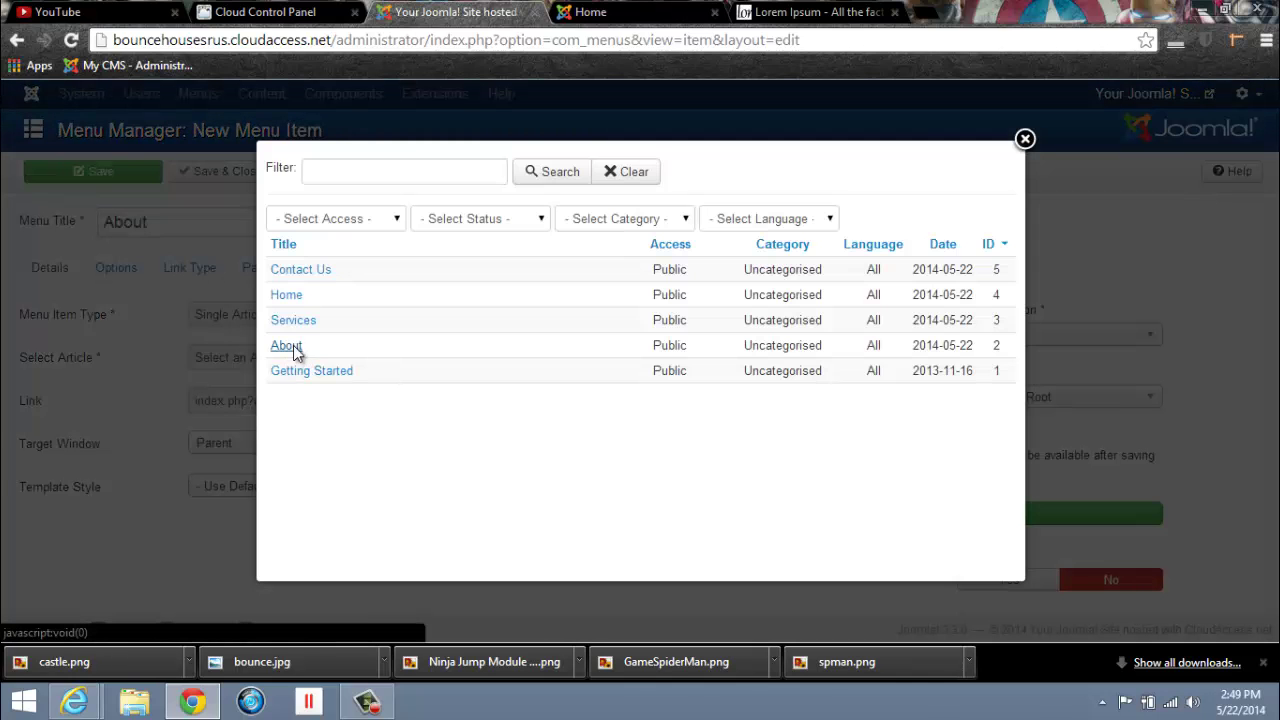
click(293, 348)
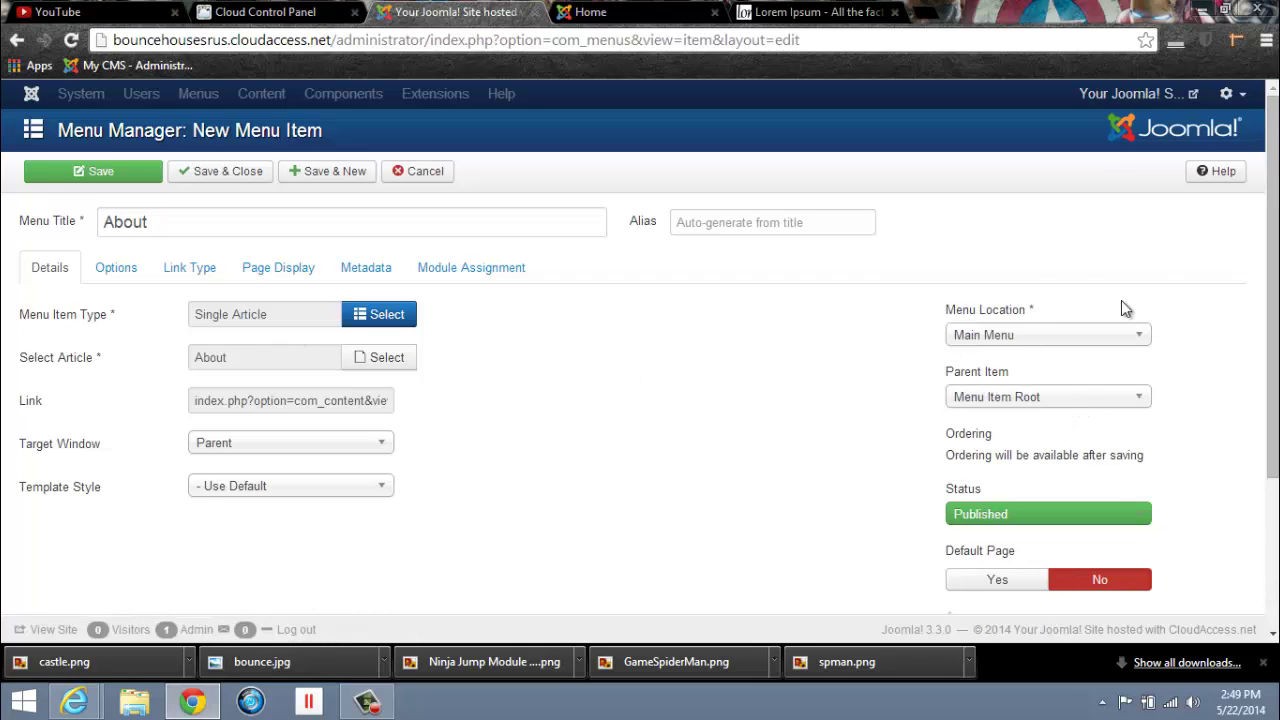
scroll(1192, 455, down, 2)
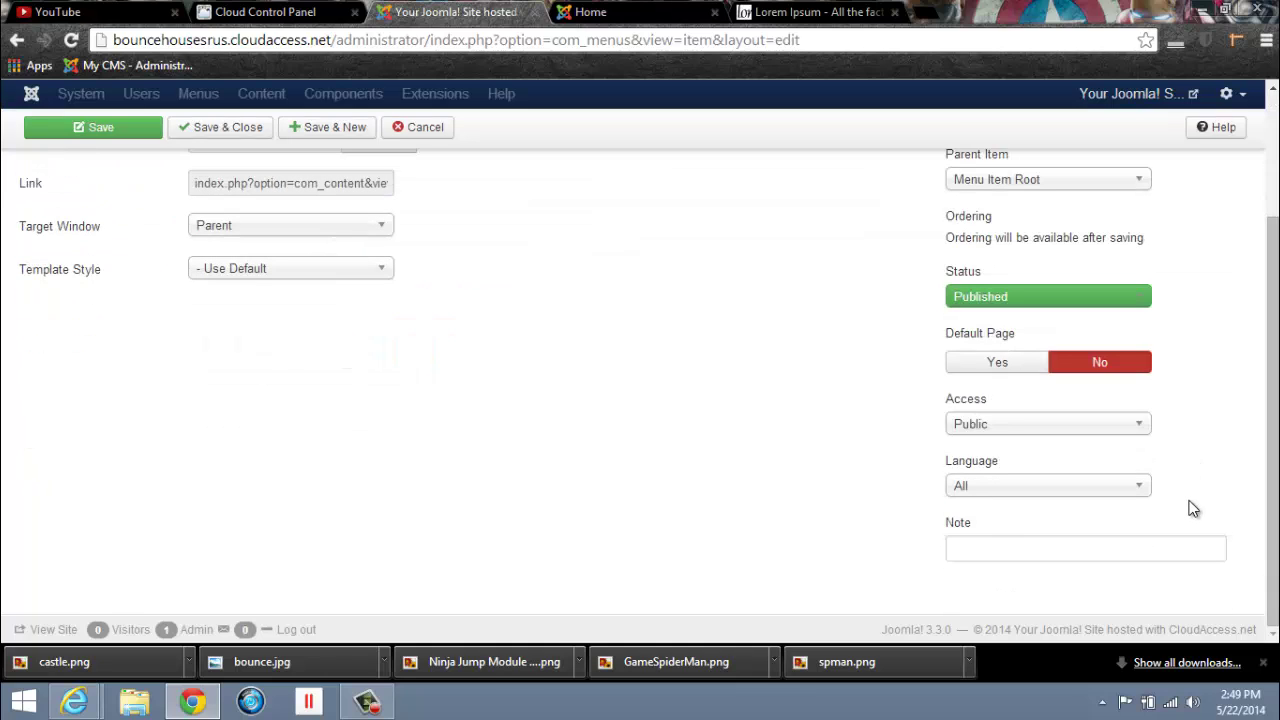
scroll(1192, 509, up, 2)
click(1145, 398)
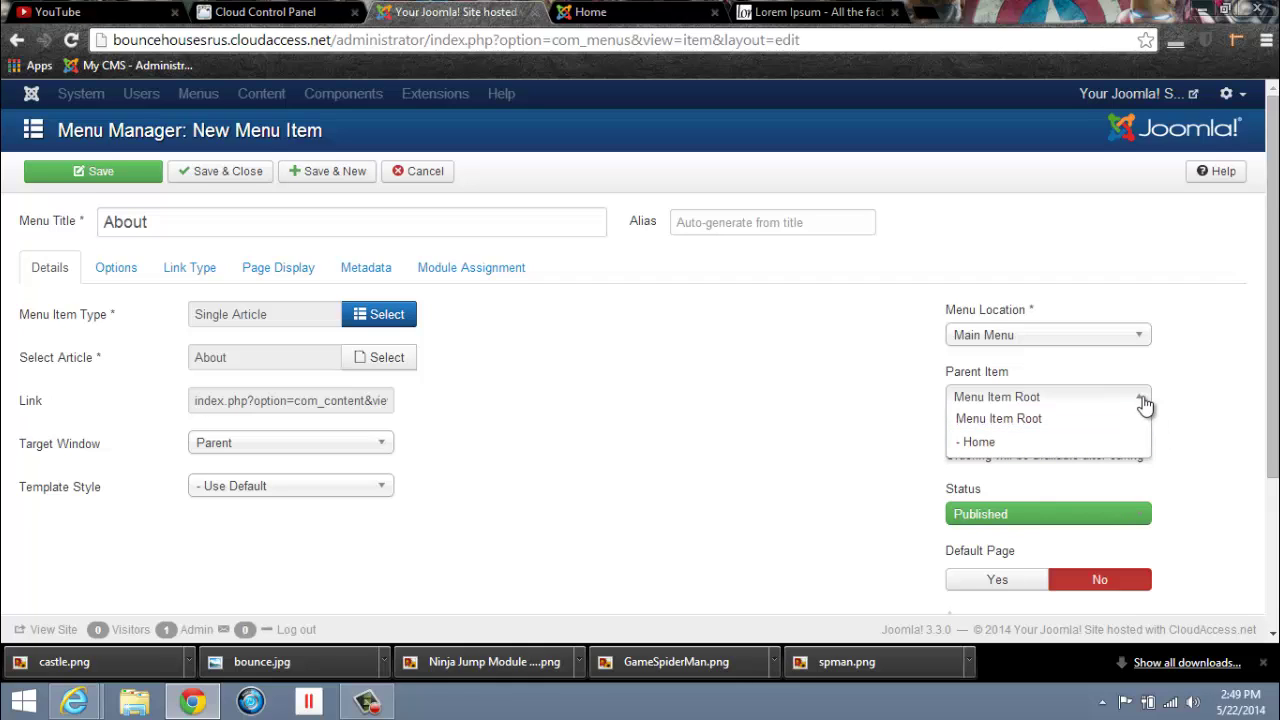
click(1145, 400)
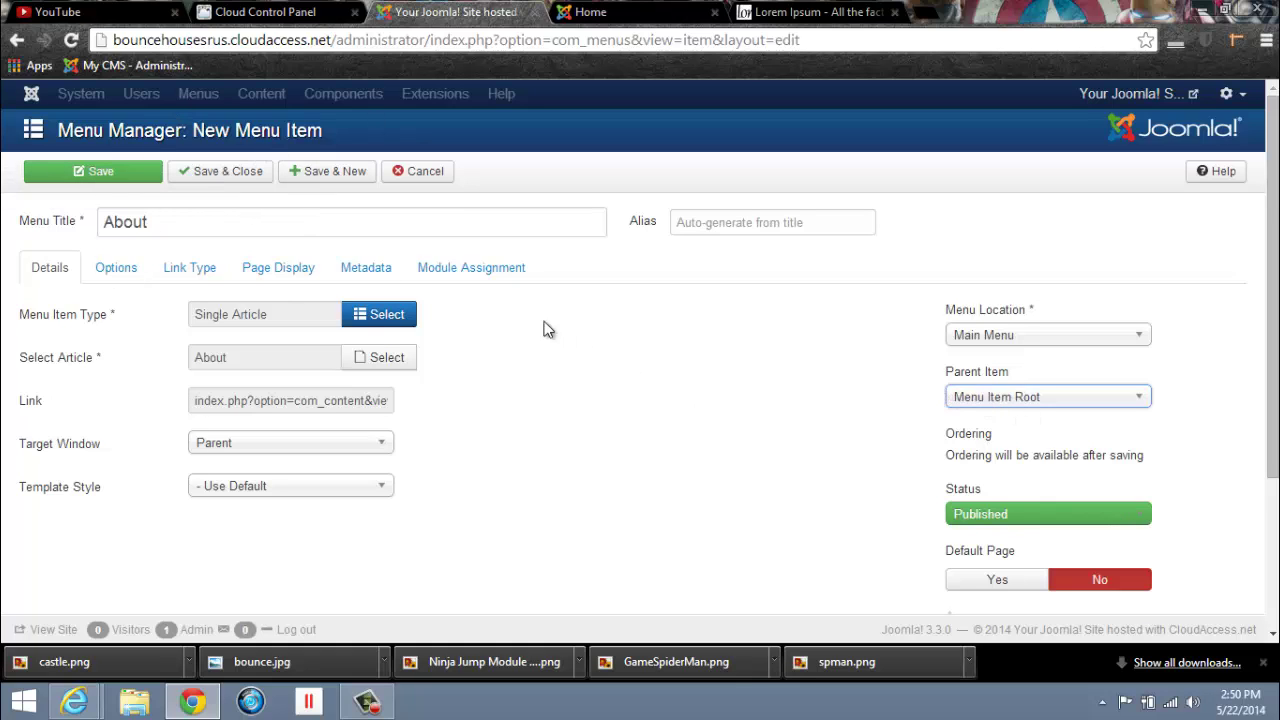
click(340, 176)
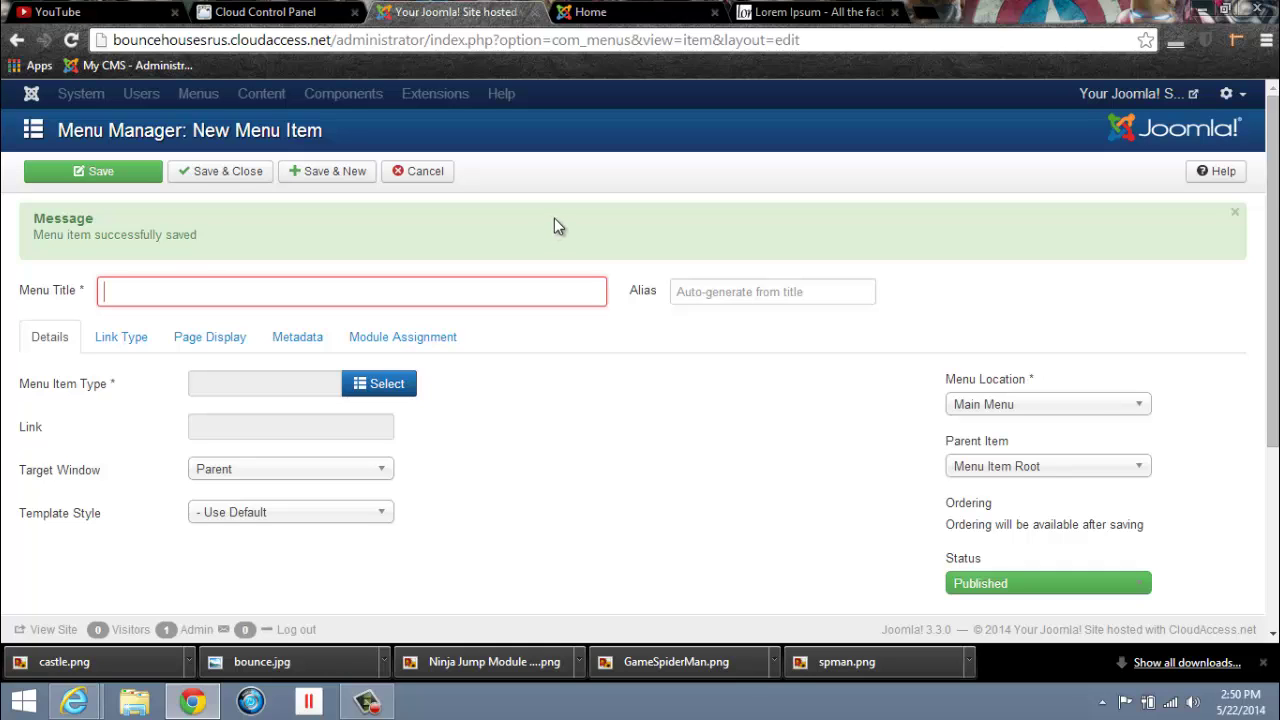
Step: Create a Single Article menu item titled "Services" linked to the Services article, and save it while starting another item
text(Services)
click(384, 388)
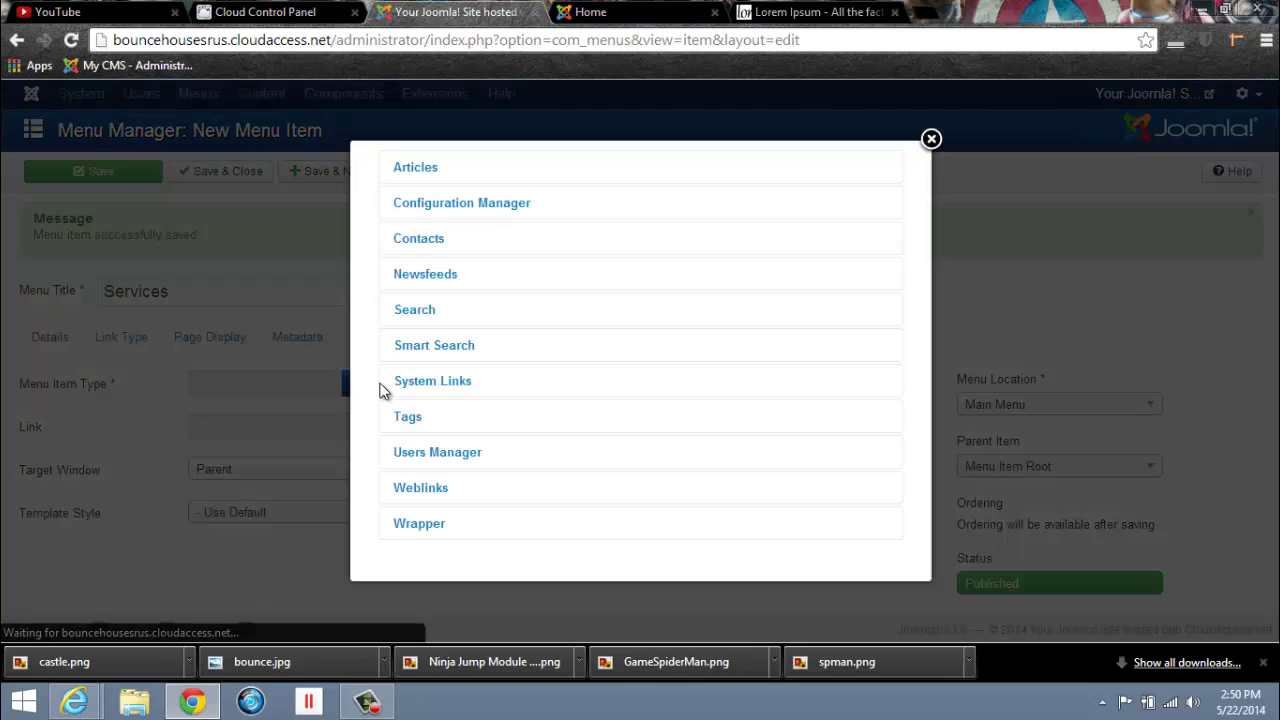
click(415, 168)
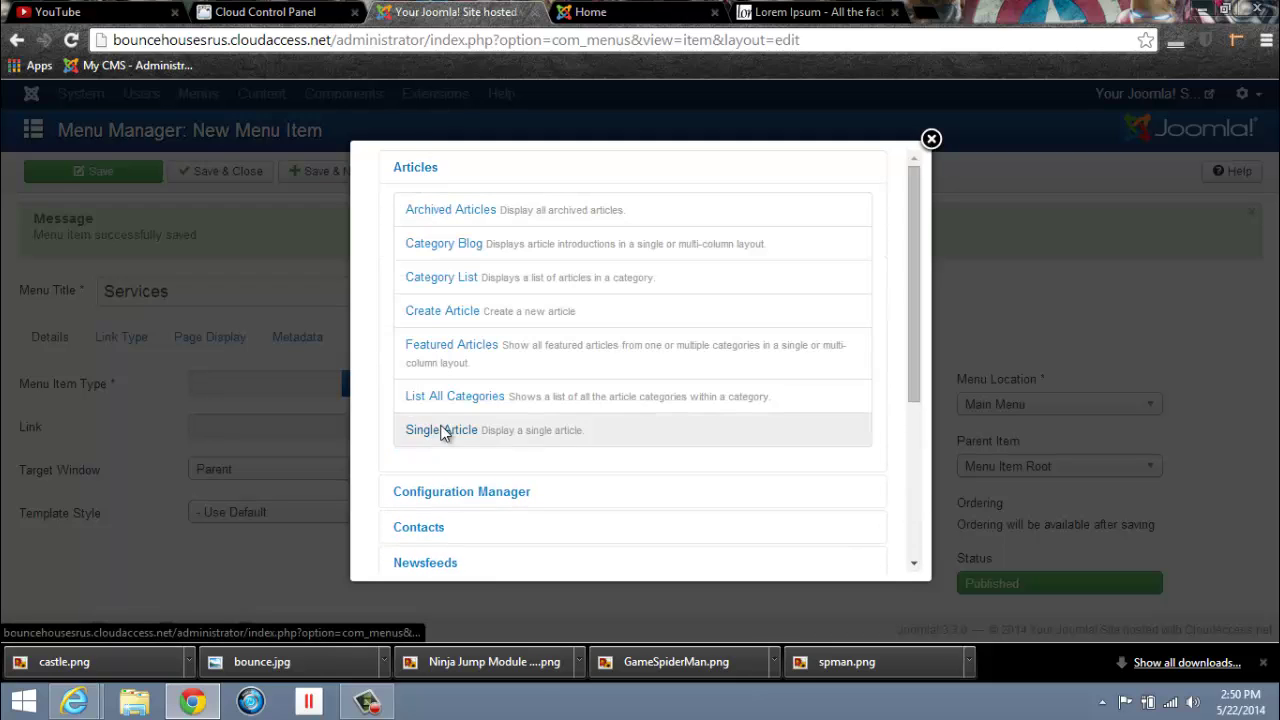
click(443, 428)
click(405, 368)
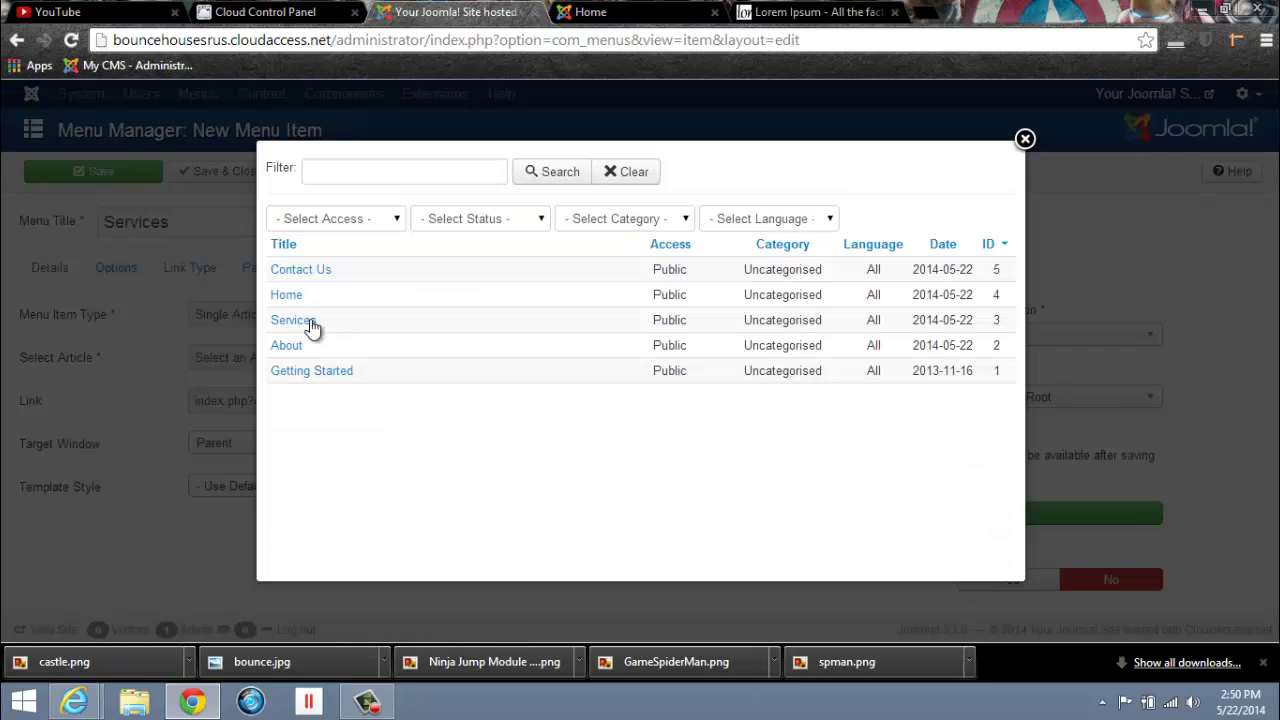
click(306, 322)
click(340, 176)
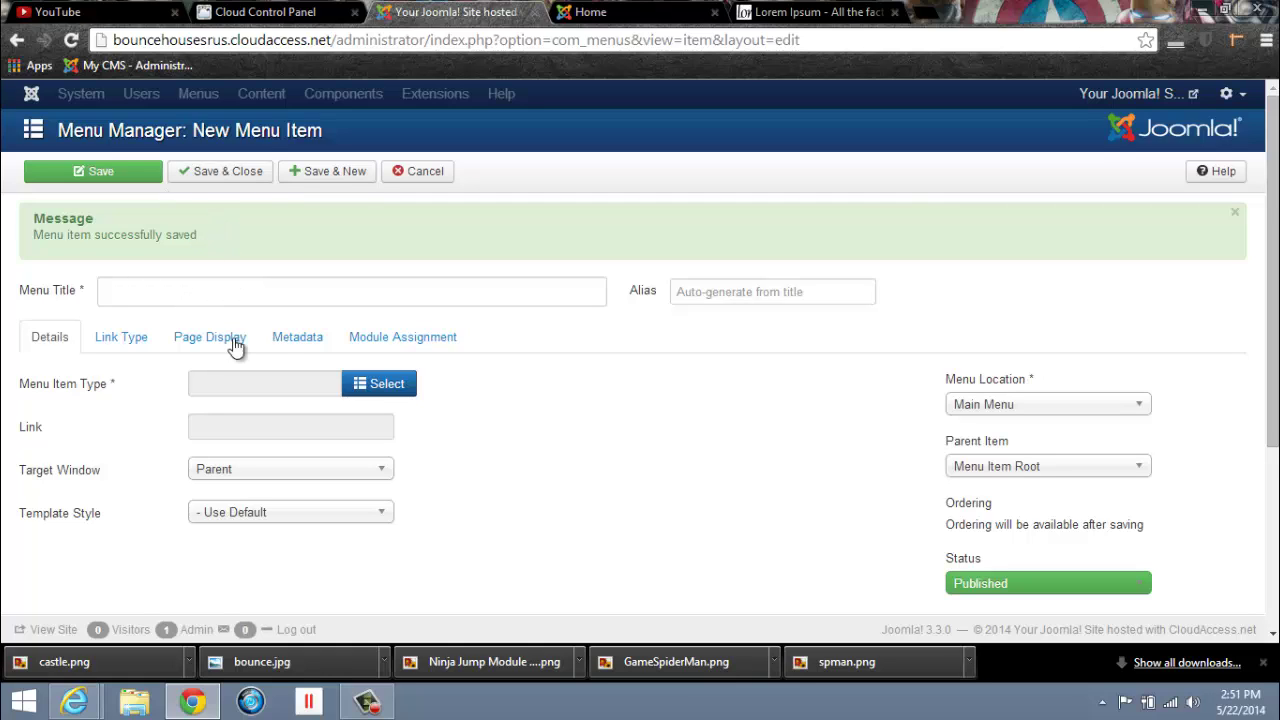
Step: Create a Single Article menu item titled "Contact Us" linked to the Contact Us article, then save and close it
click(161, 298)
text(Contact Us)
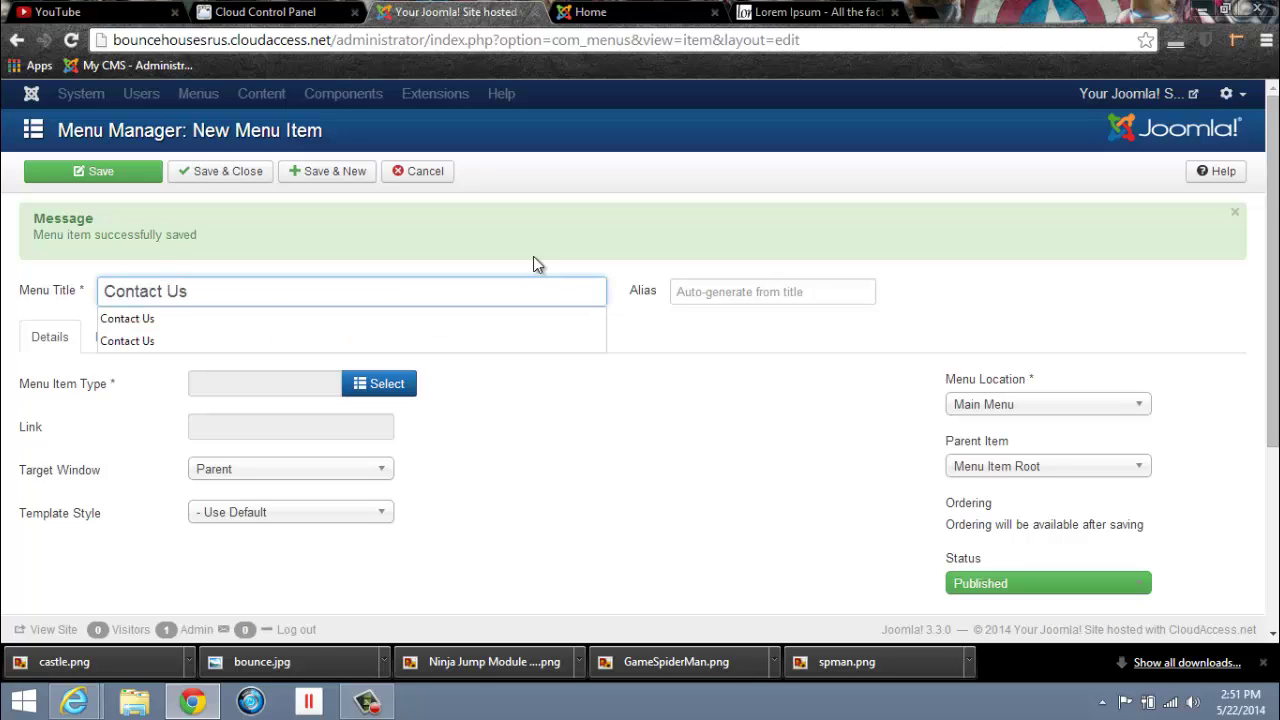
click(379, 383)
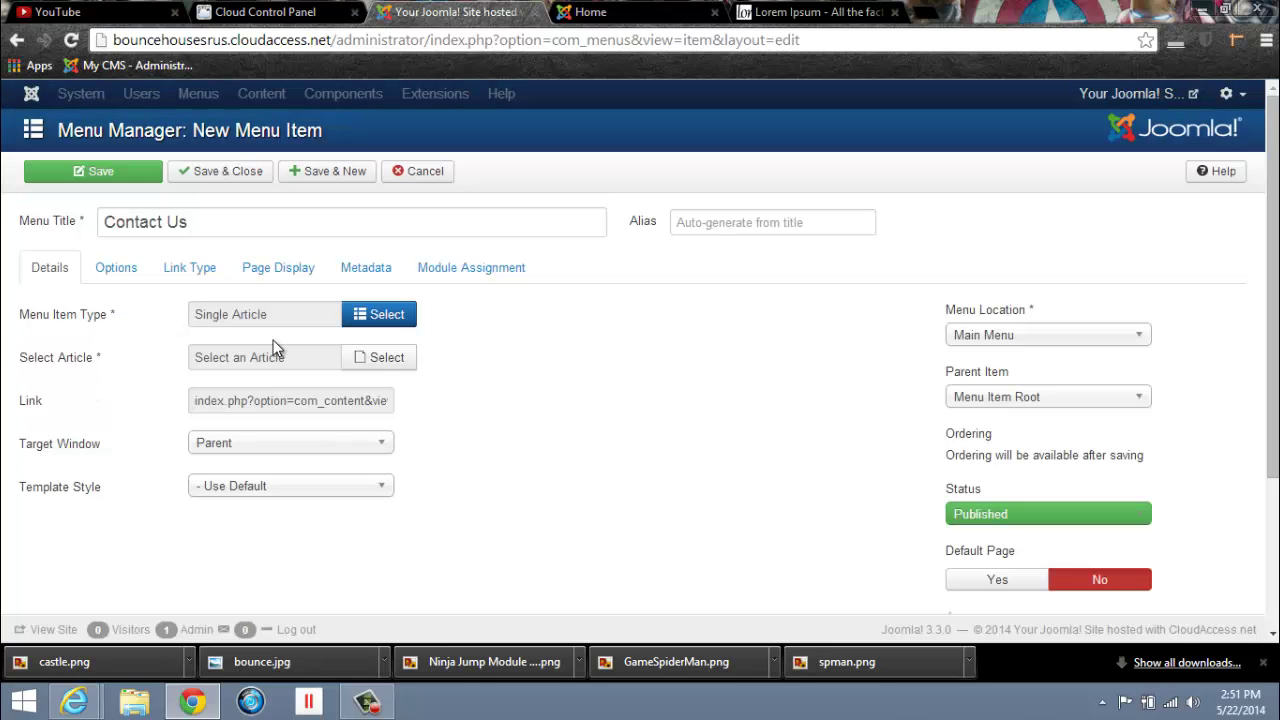
click(380, 360)
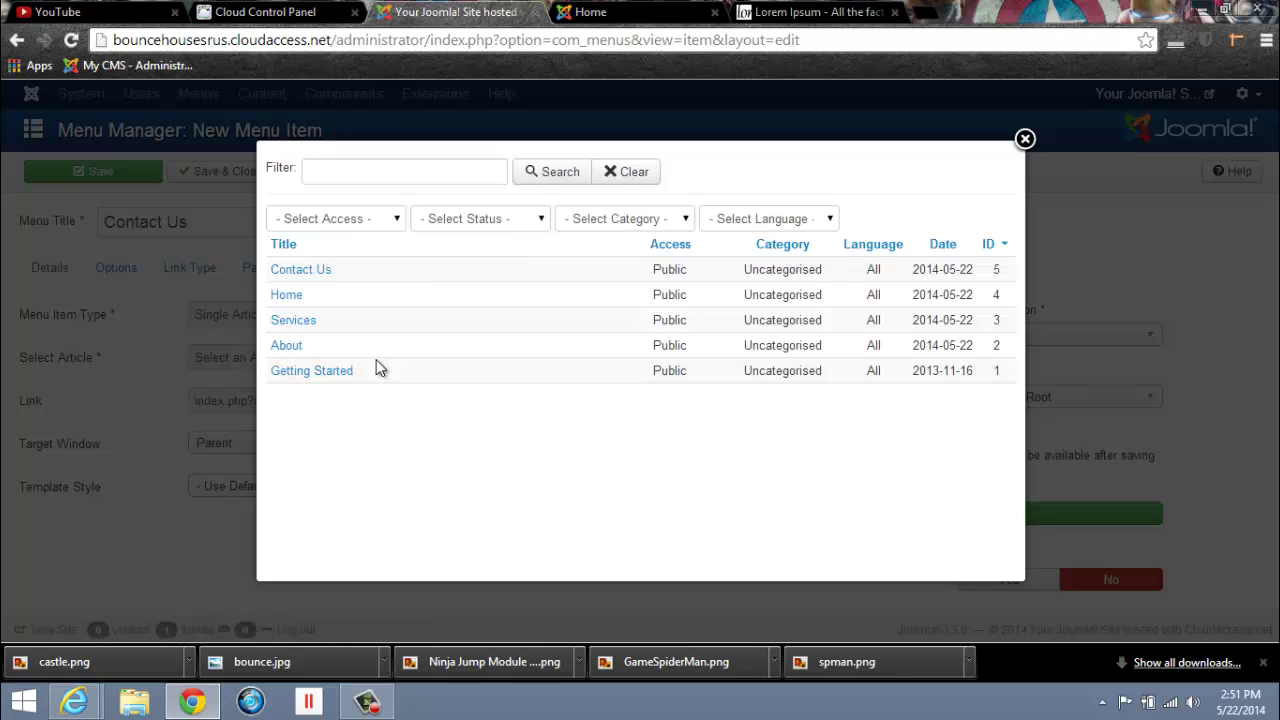
click(311, 270)
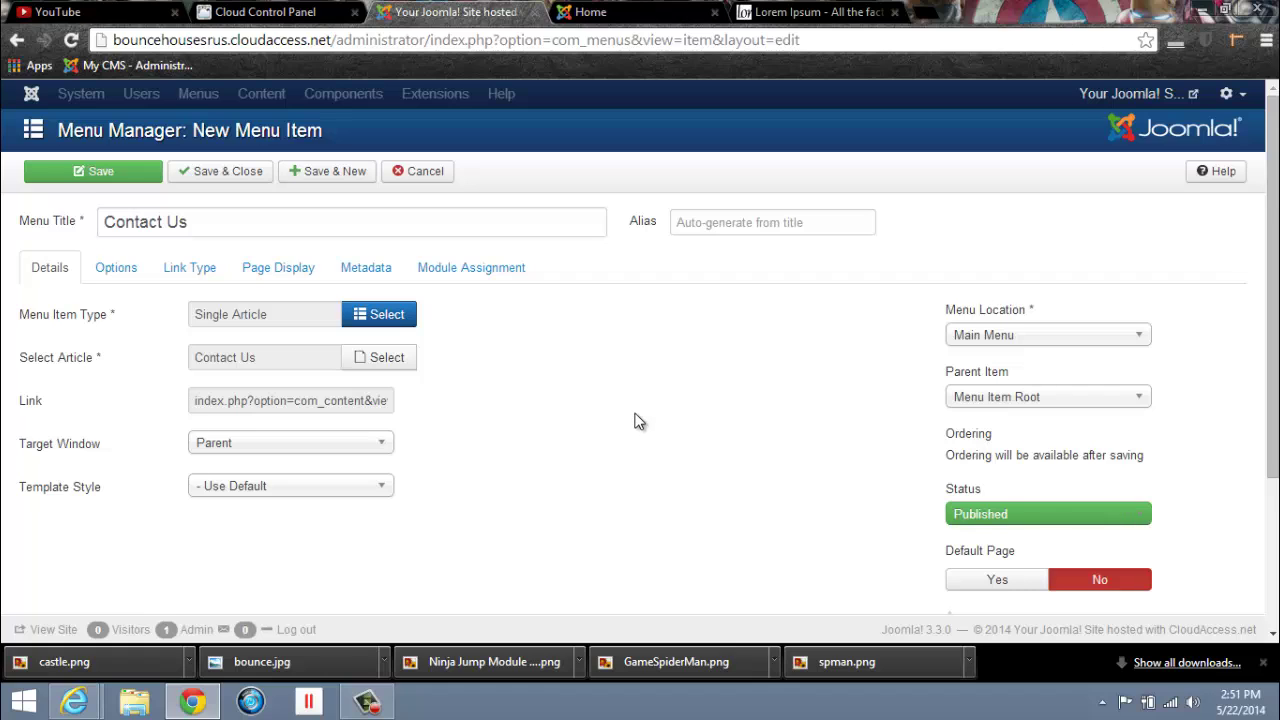
scroll(629, 379, down, 3)
scroll(629, 379, up, 3)
click(226, 175)
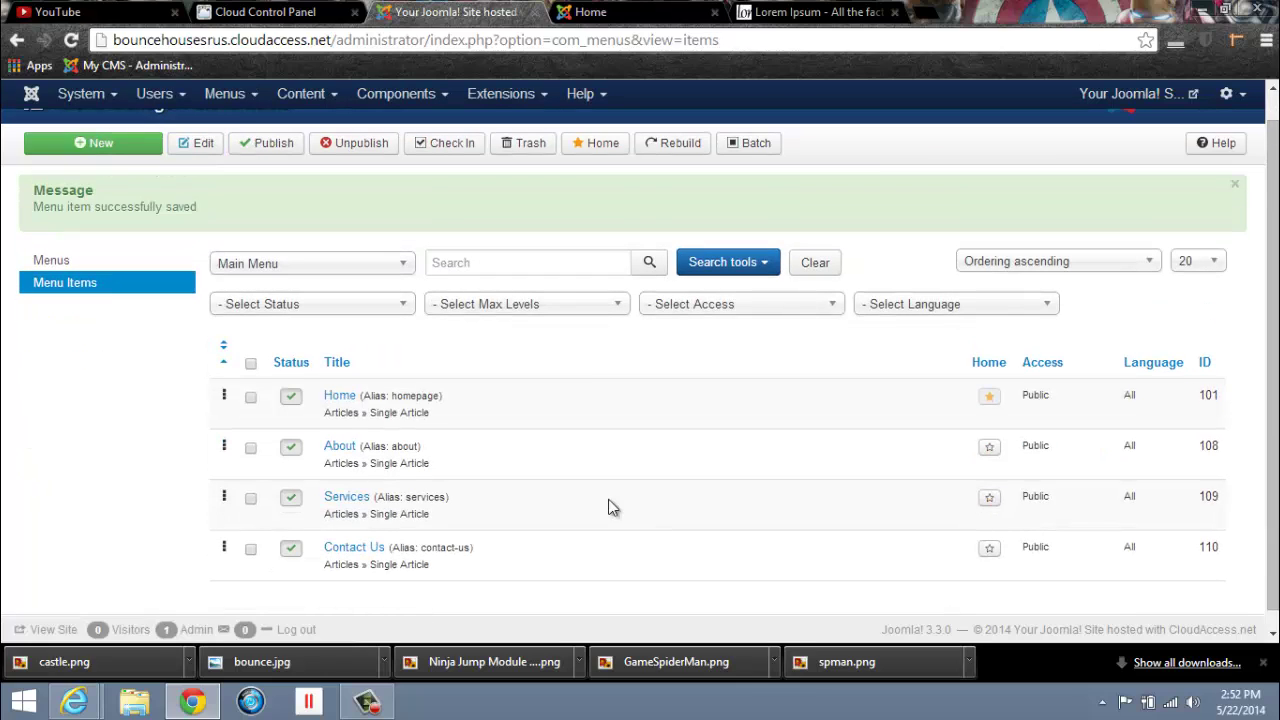
Step: Link the Home menu item to the Home article instead of Getting Started, and save and close it
click(340, 396)
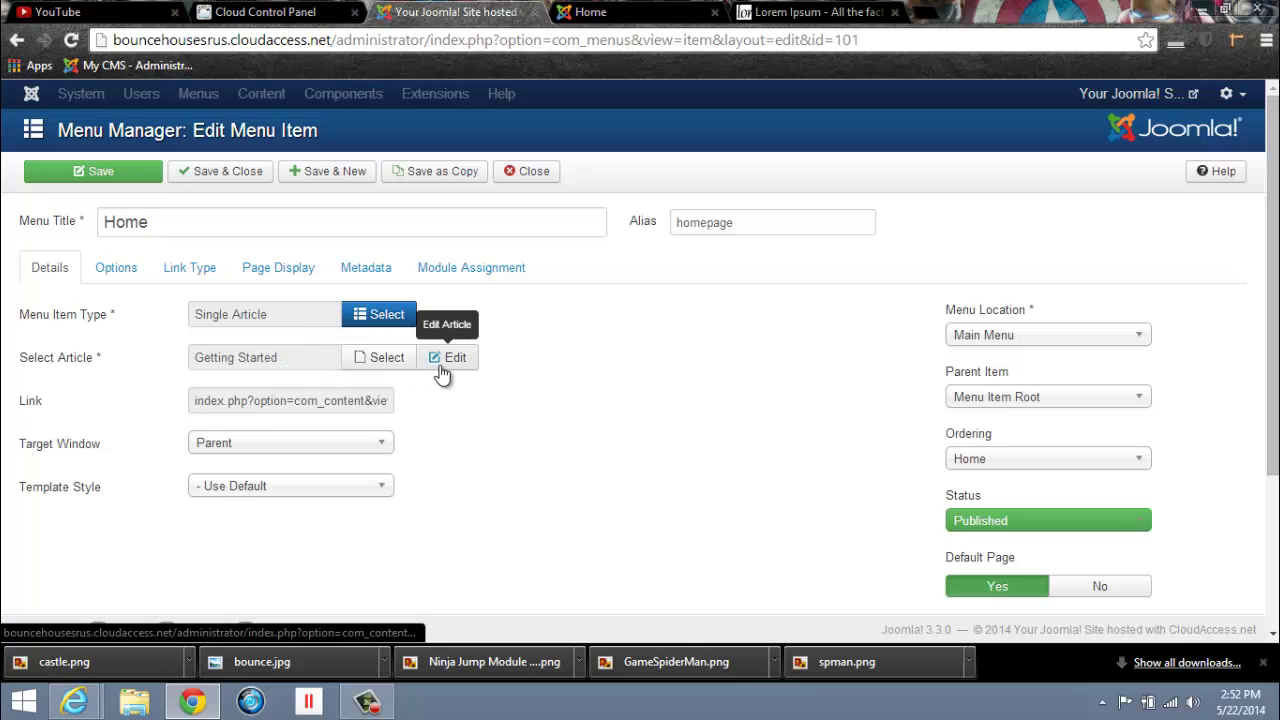
click(398, 366)
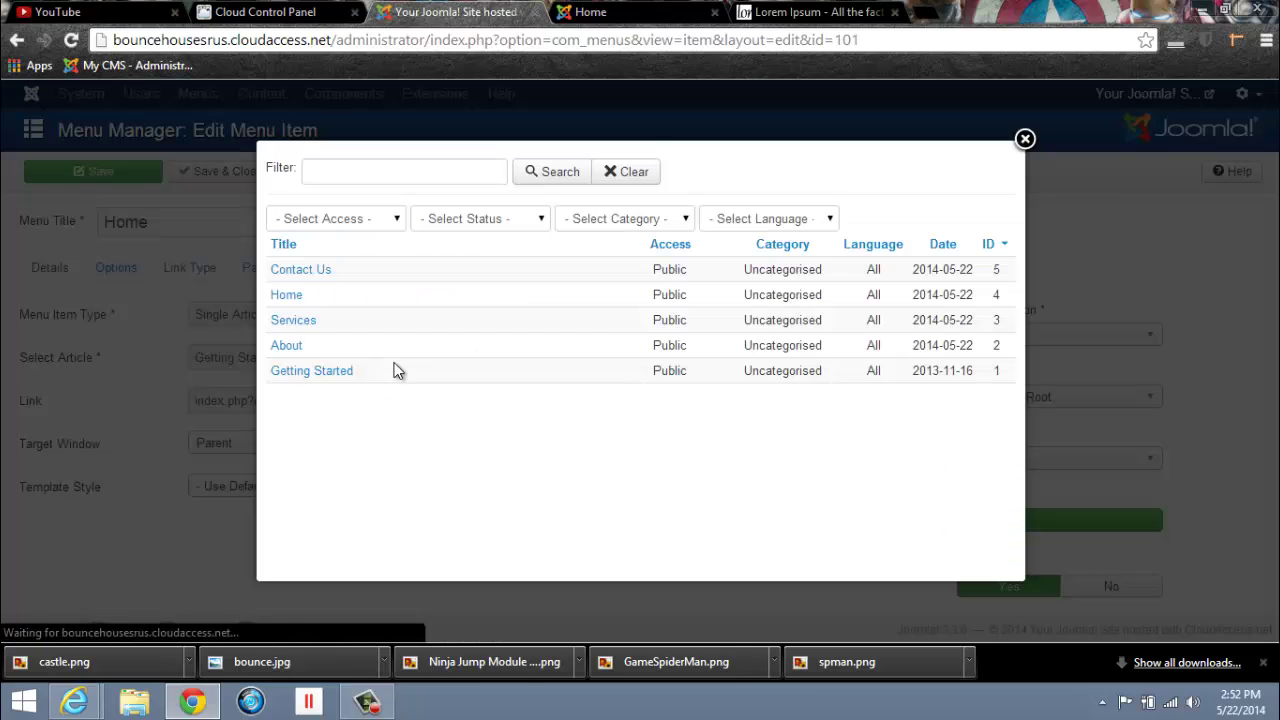
click(292, 294)
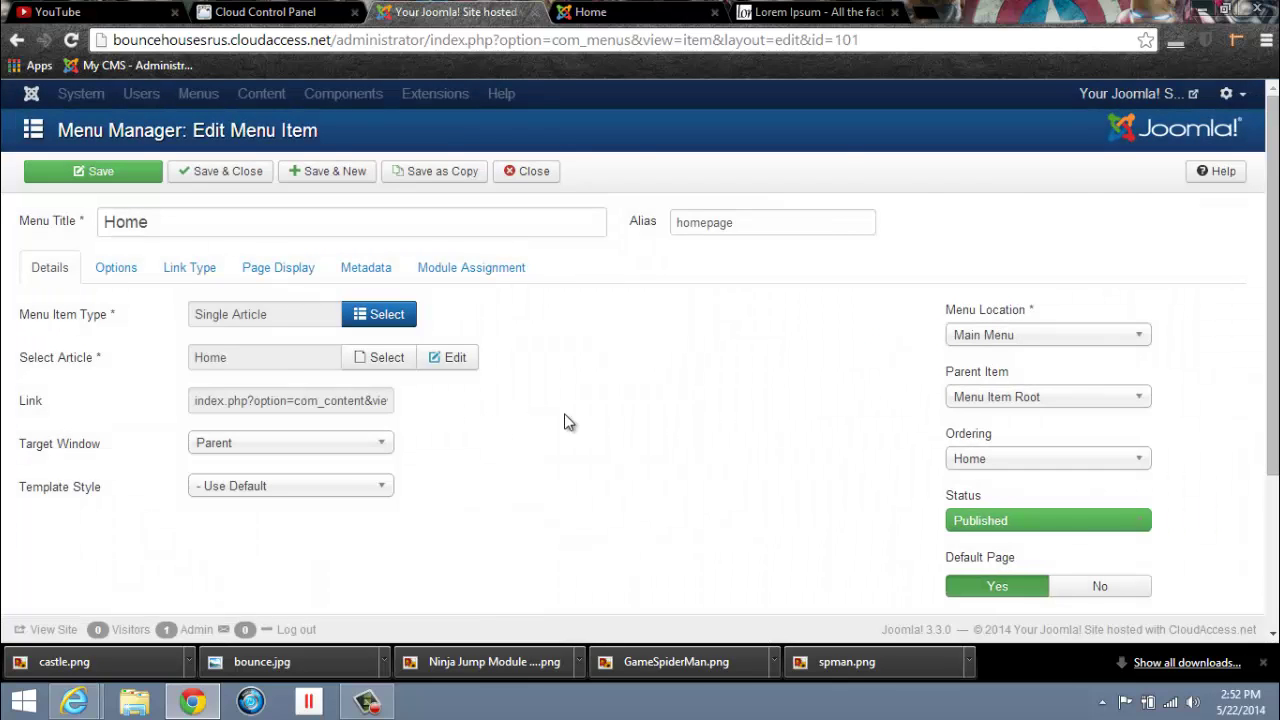
click(253, 173)
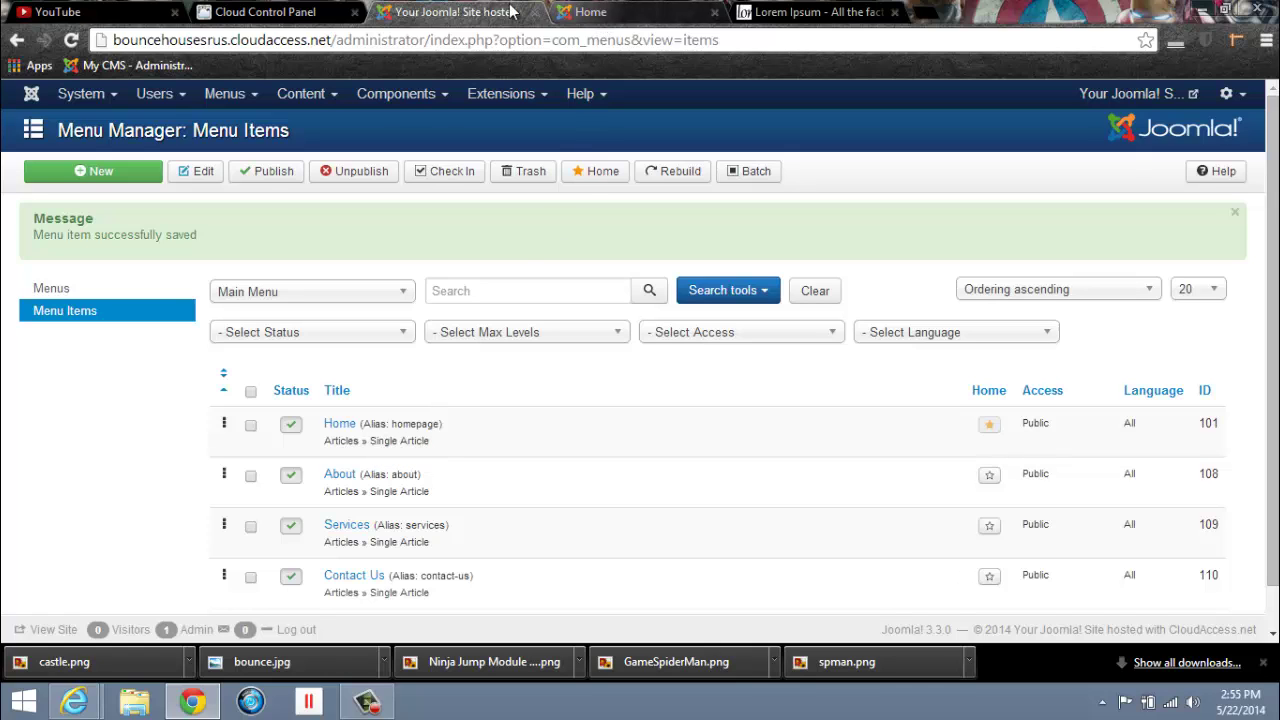
Step: Reload the live site and check the Home, About, Services and Contact Us pages through its main menu
click(636, 16)
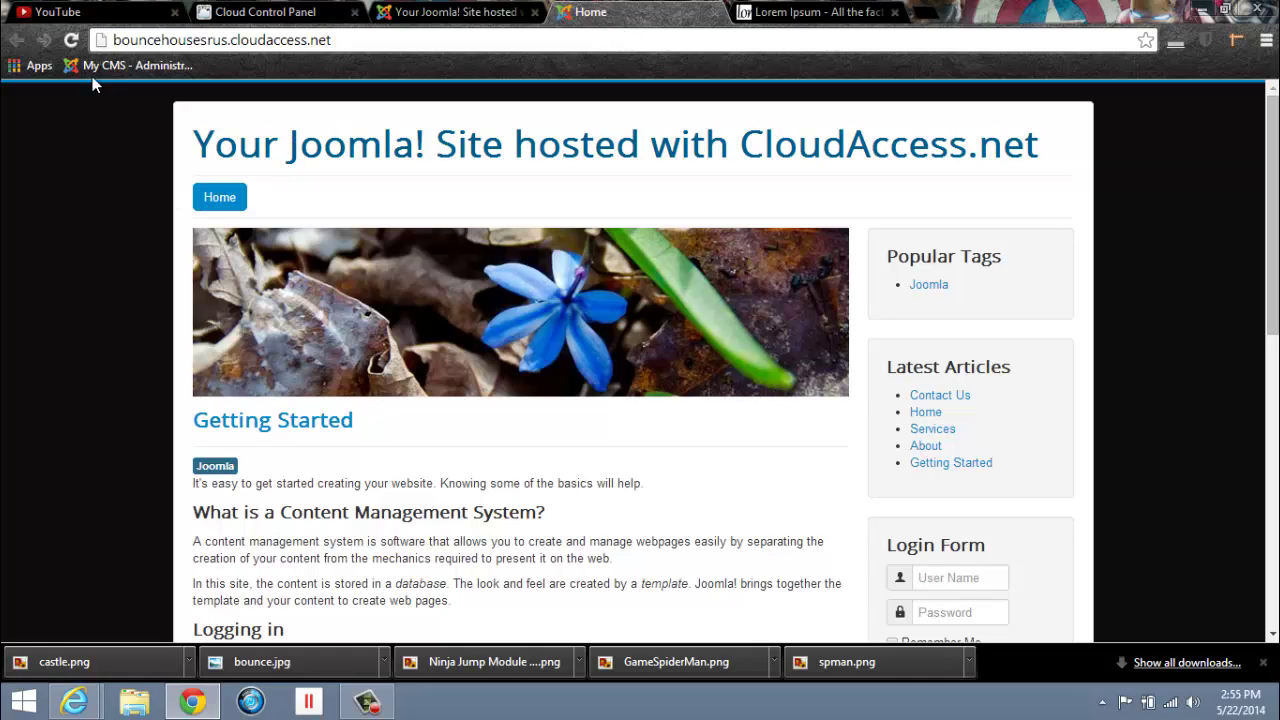
click(70, 40)
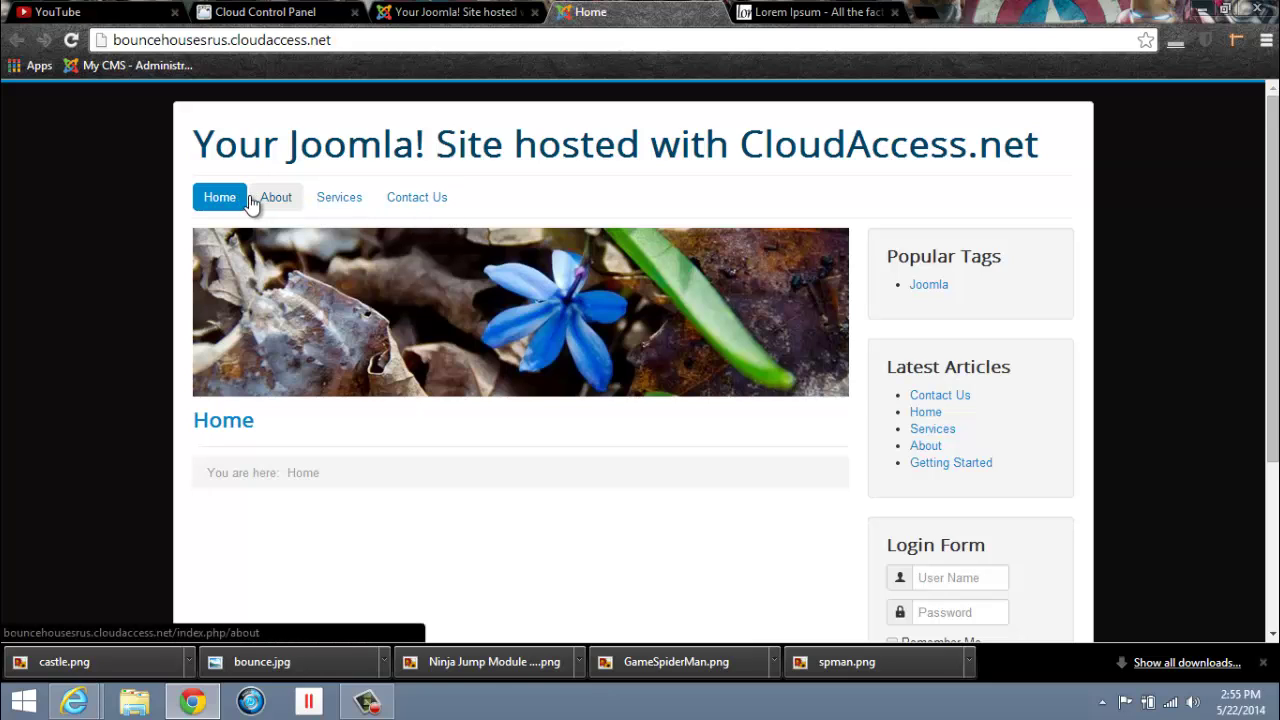
scroll(614, 404, down, 3)
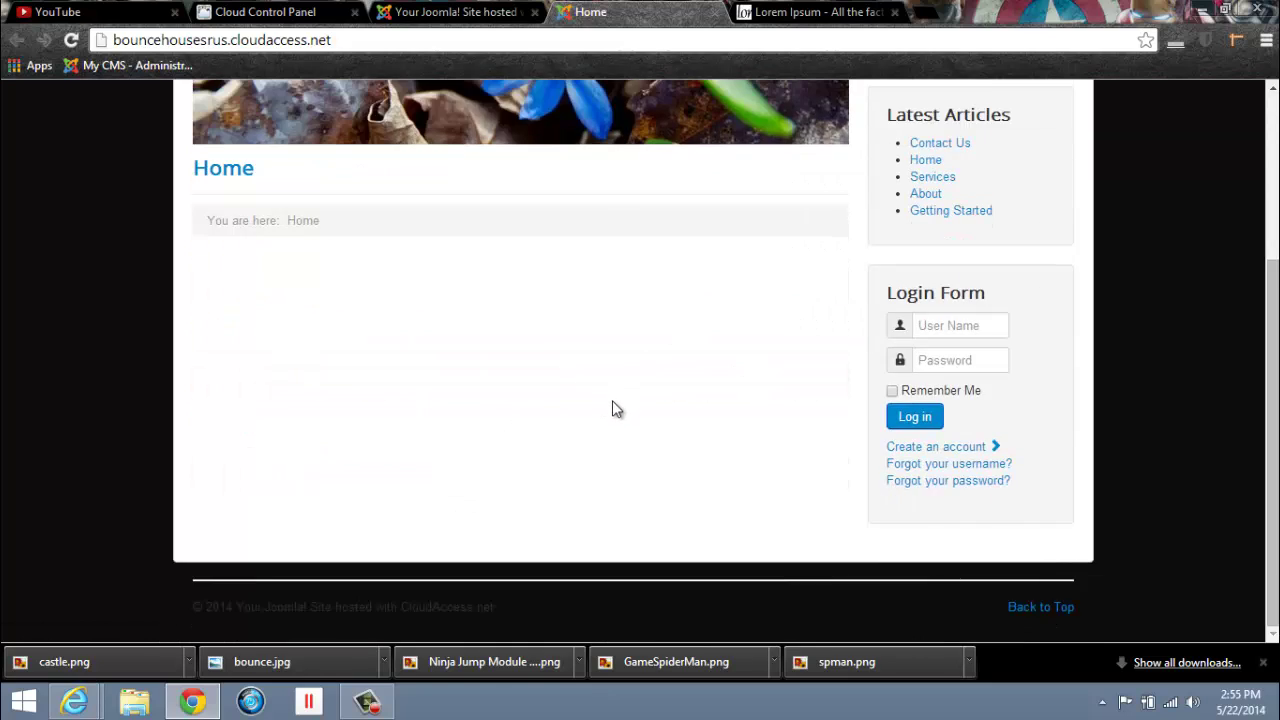
scroll(612, 405, up, 3)
scroll(613, 408, down, 3)
scroll(610, 435, up, 3)
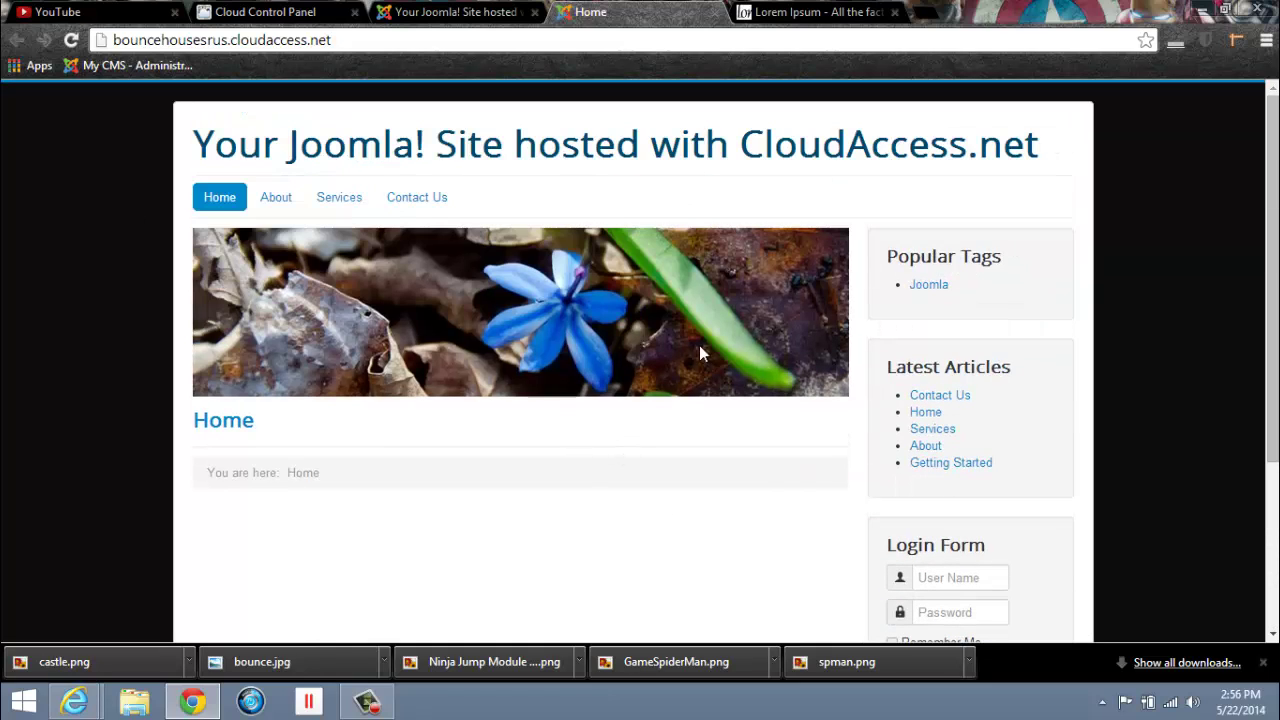
scroll(591, 352, down, 1)
scroll(591, 352, up, 1)
click(278, 204)
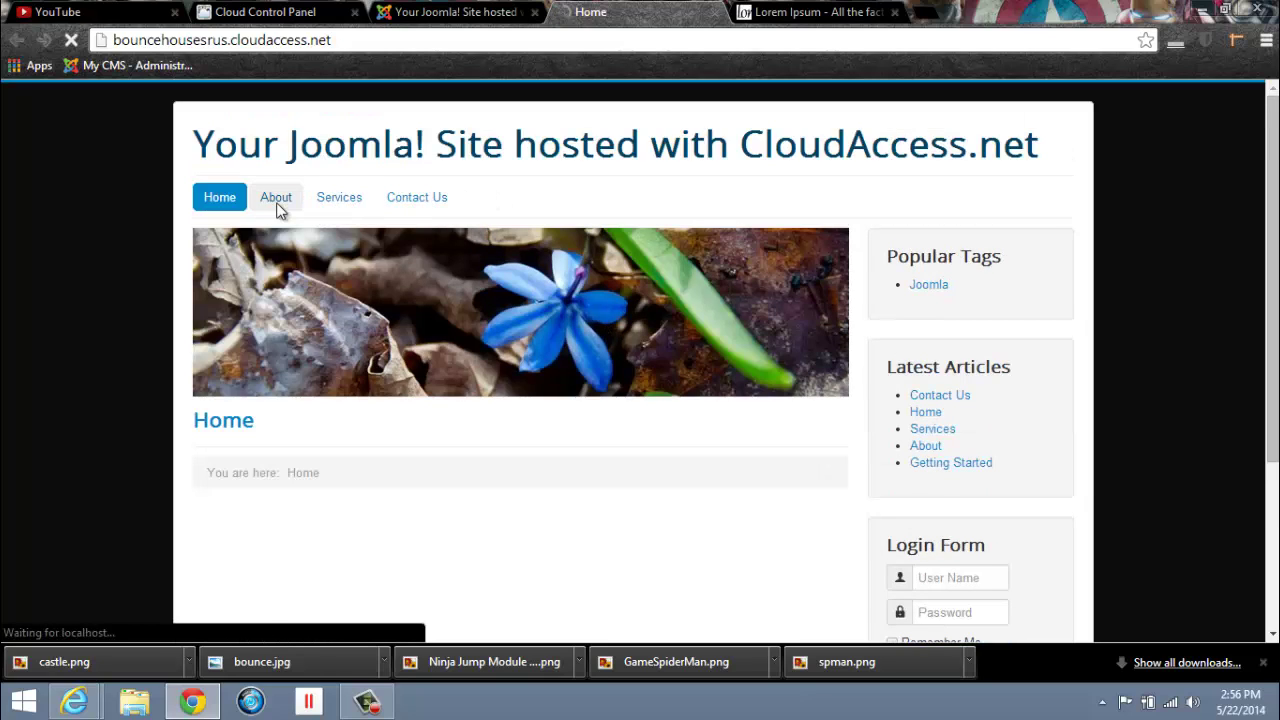
click(342, 197)
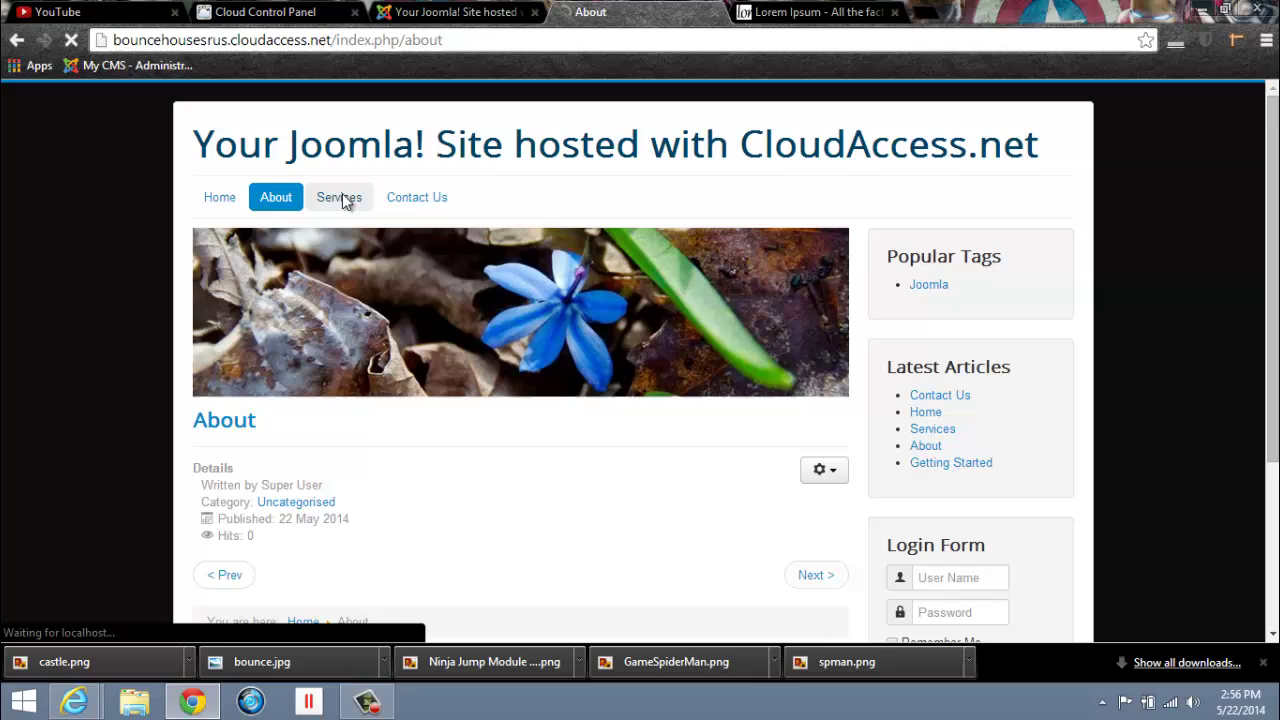
click(419, 200)
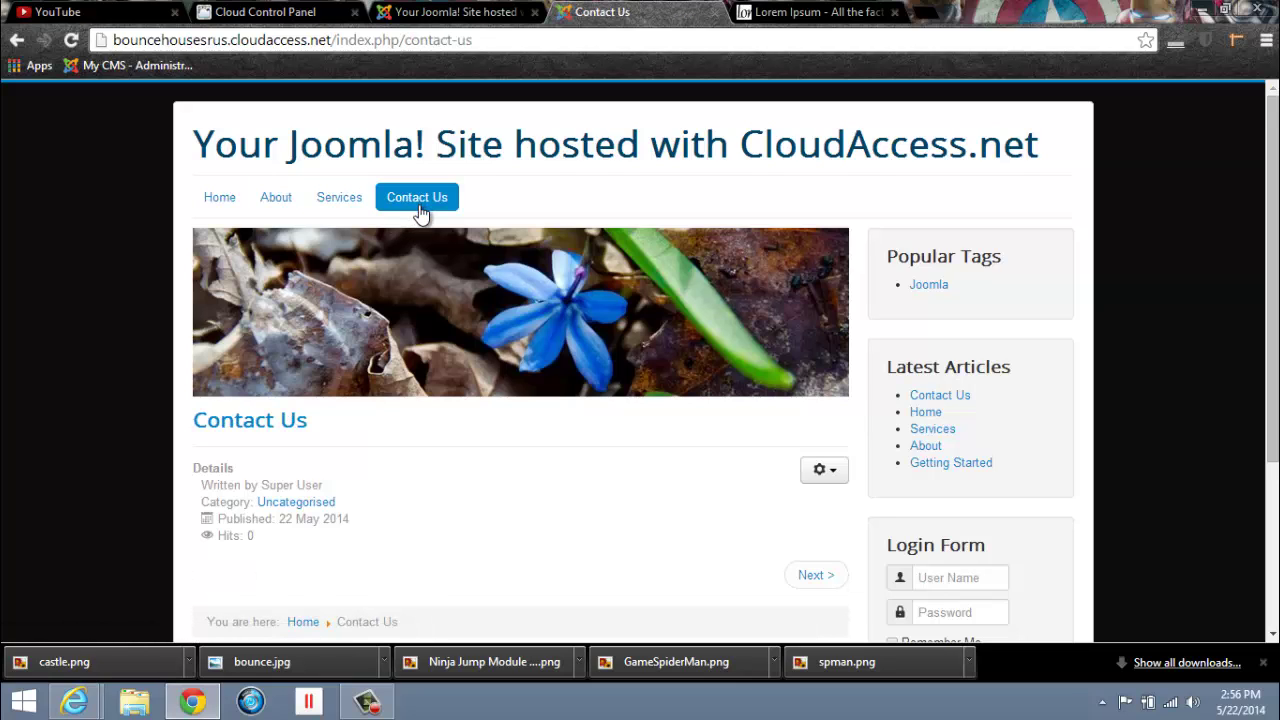
click(217, 195)
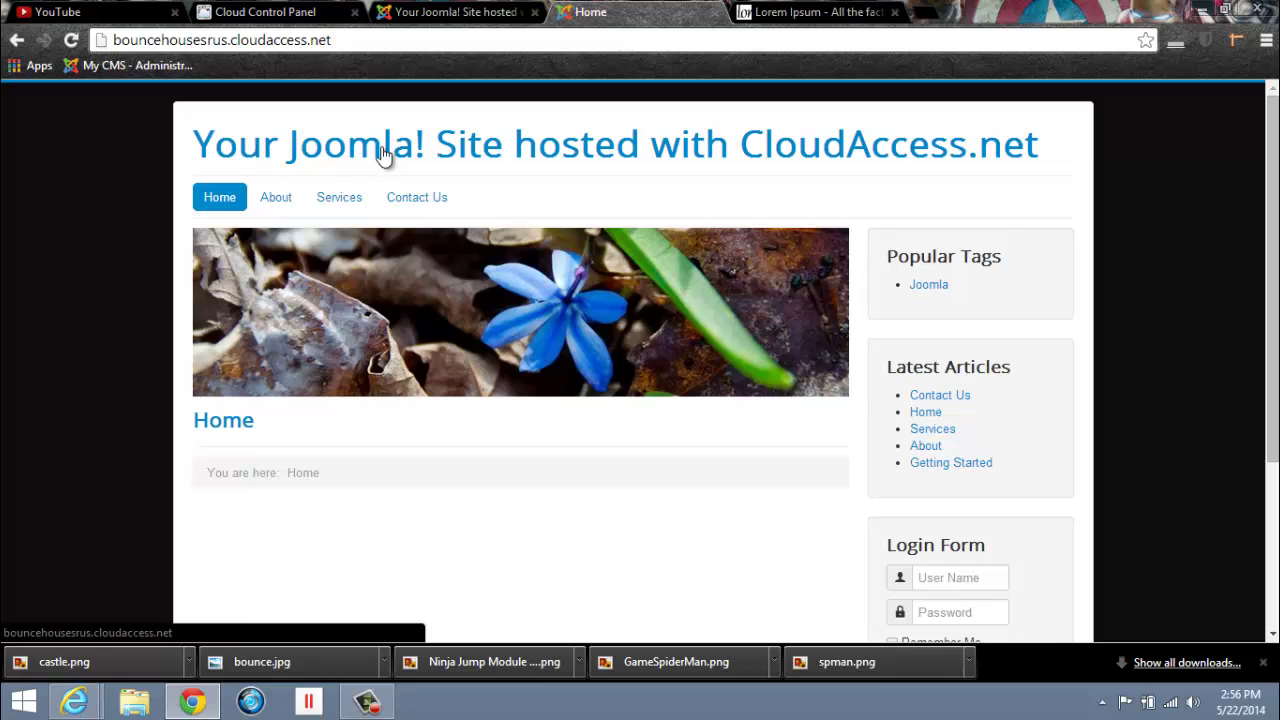
Step: Set the title in the protostar template style's advanced options to "Bounce Houses R Us", and save and close the style
click(486, 14)
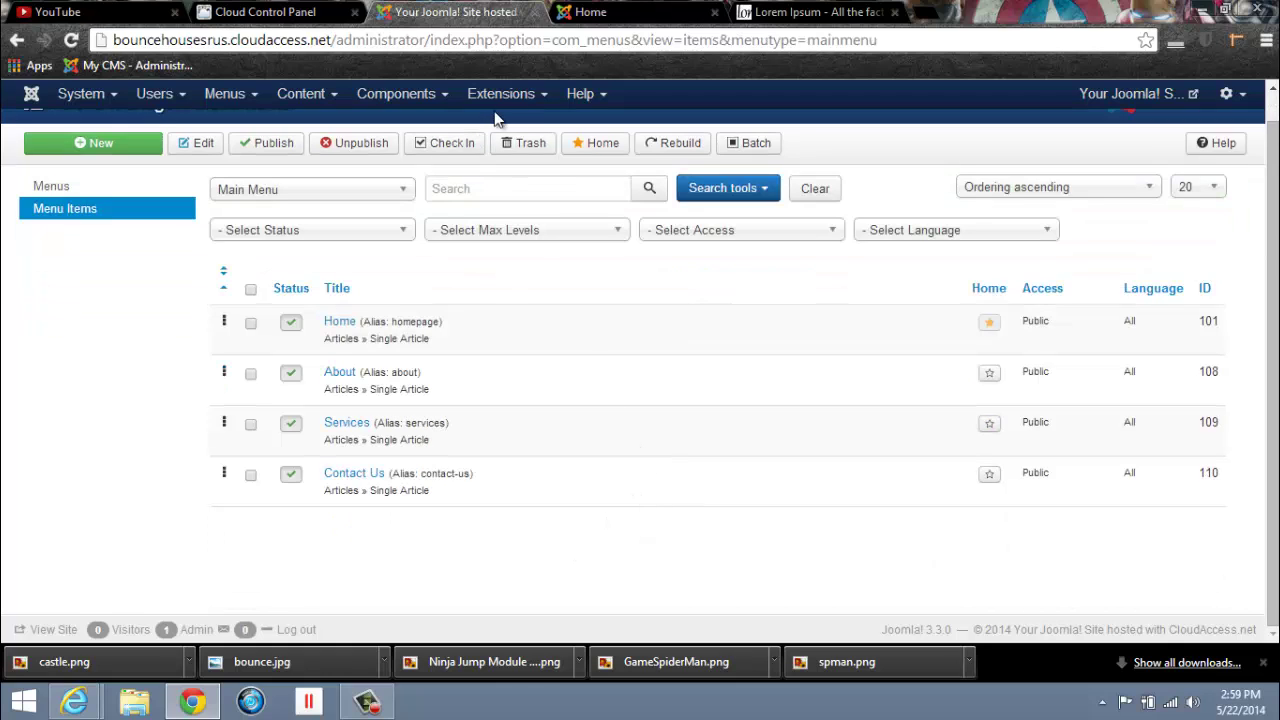
click(532, 108)
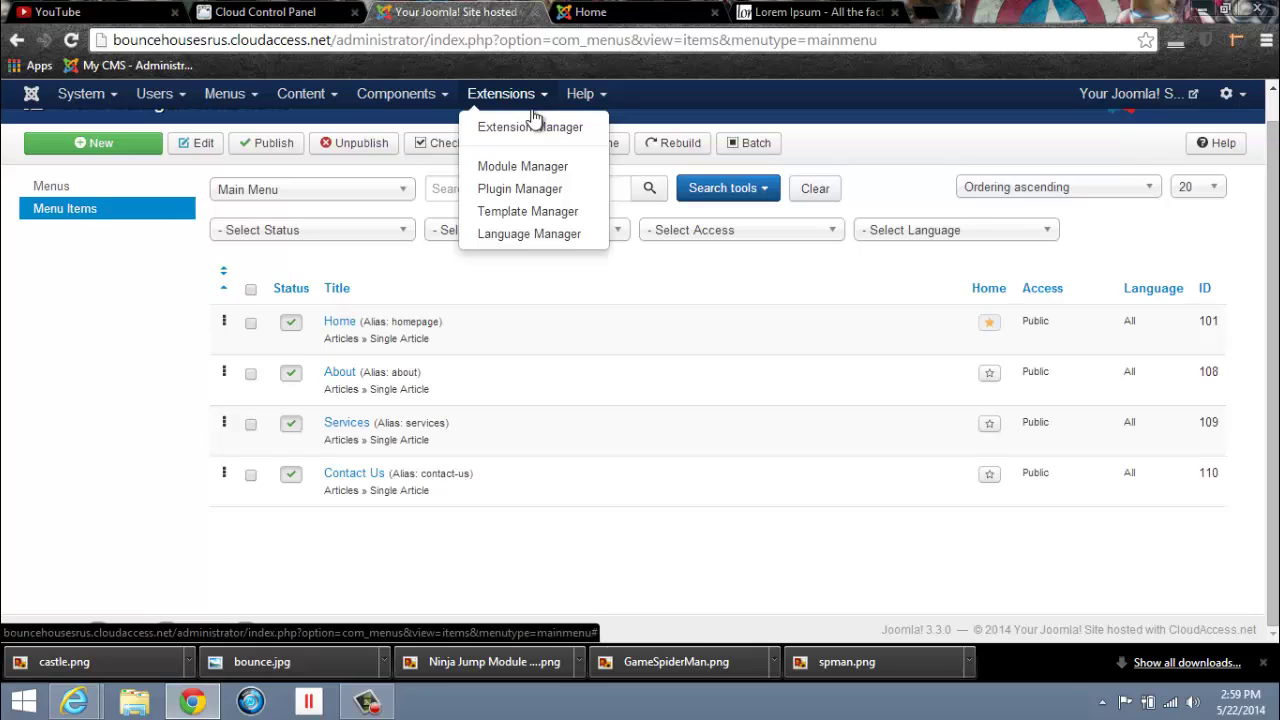
click(536, 211)
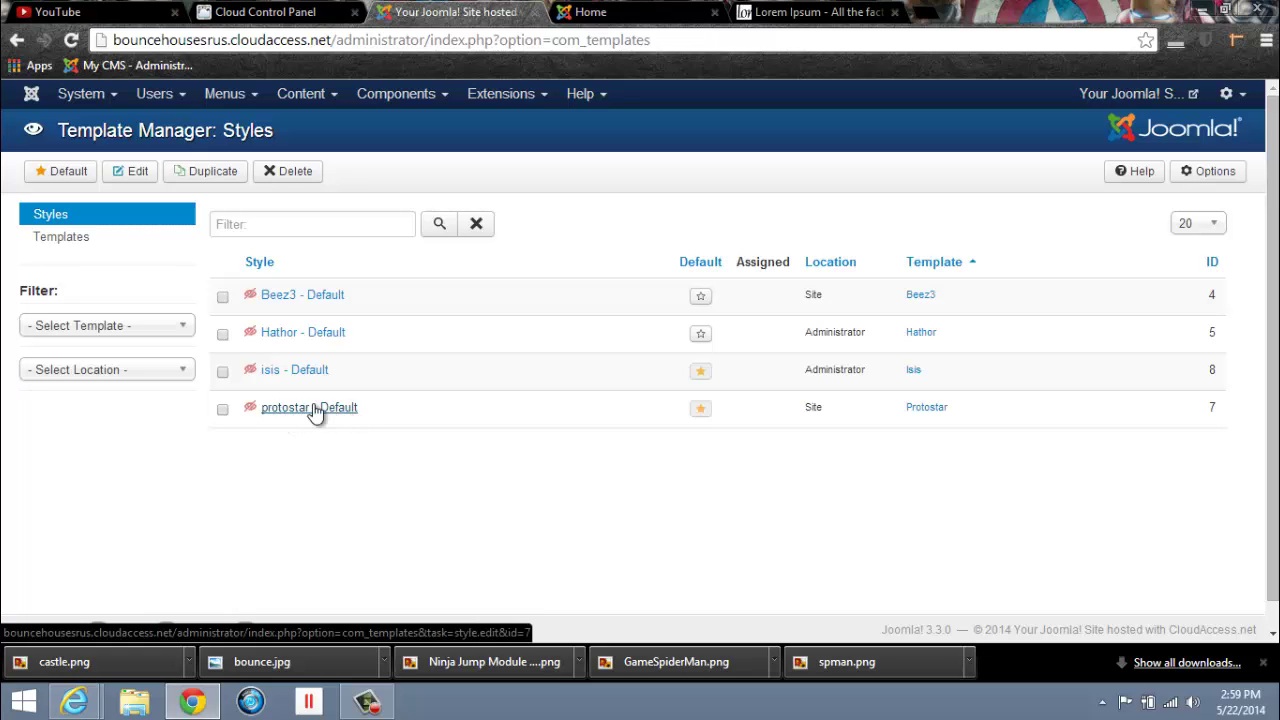
click(313, 407)
click(118, 266)
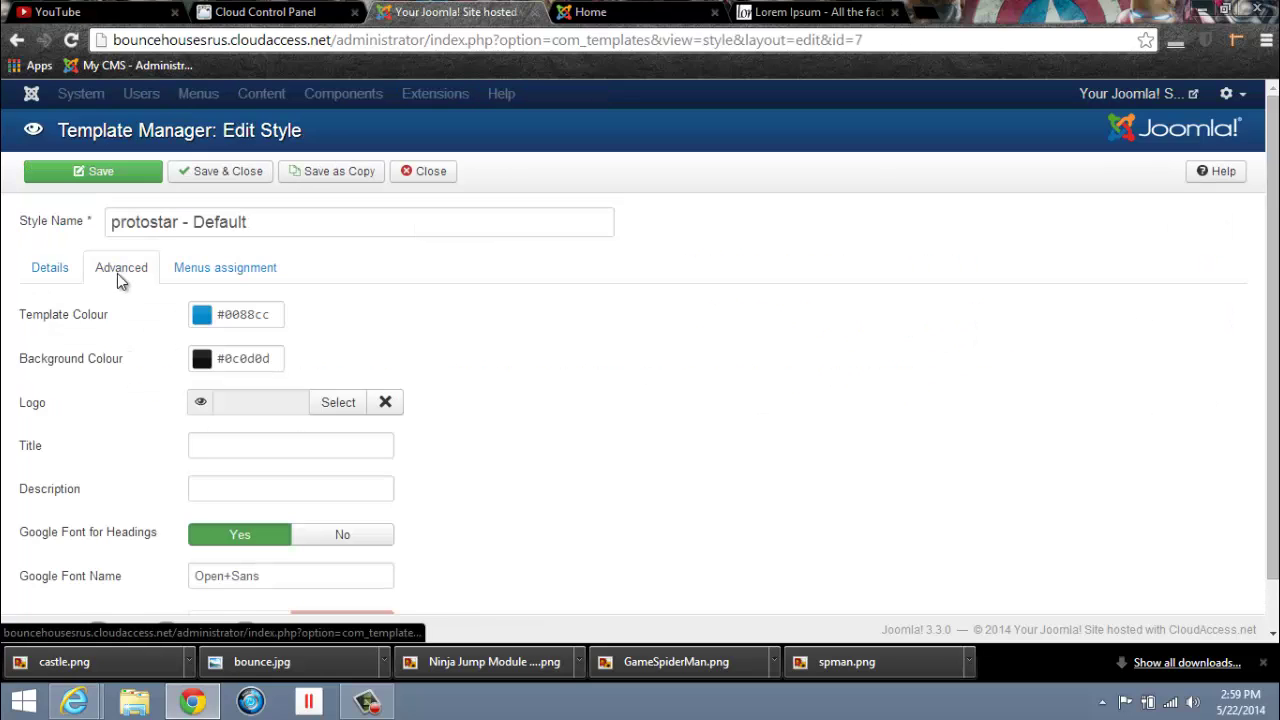
click(237, 448)
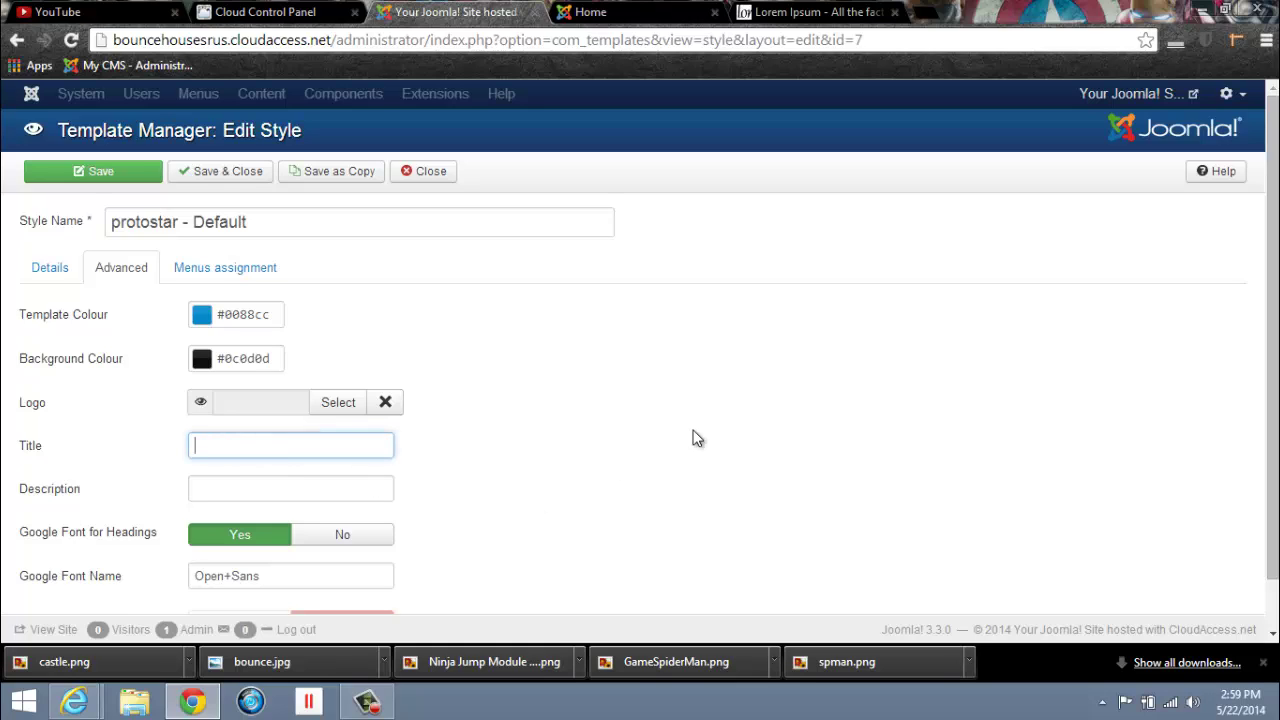
text(B)
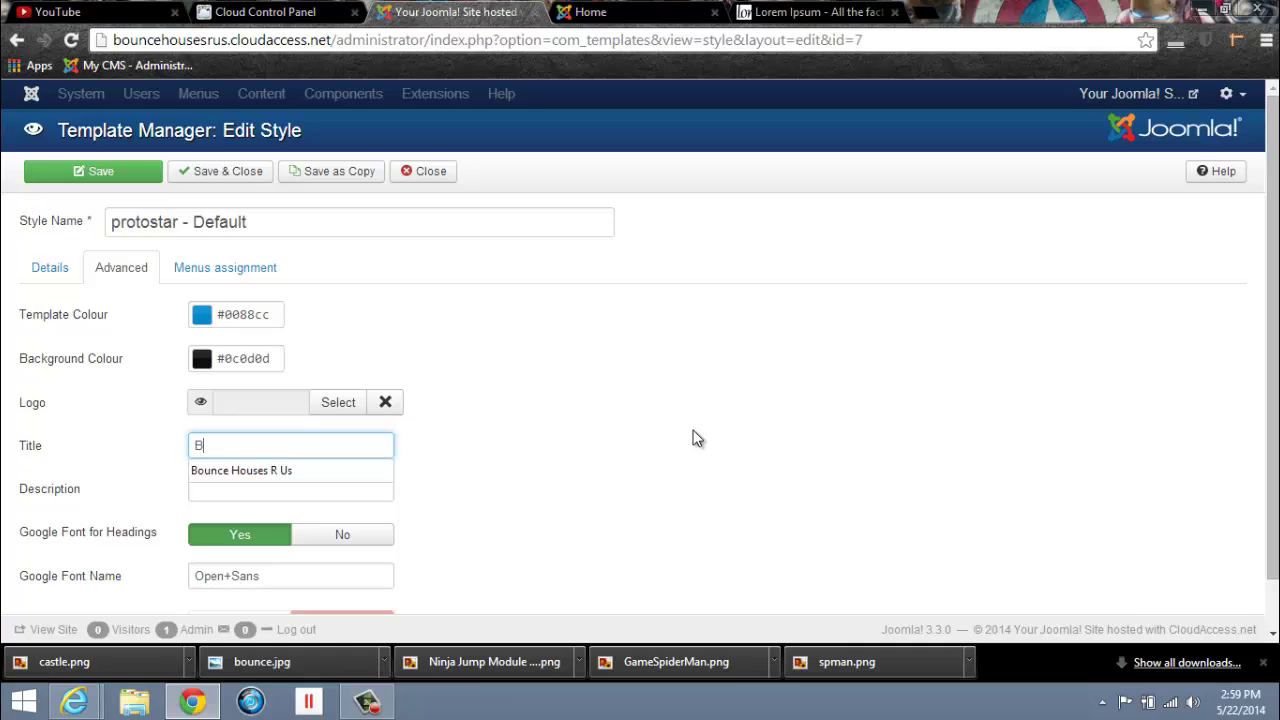
key(Down)
key(Return)
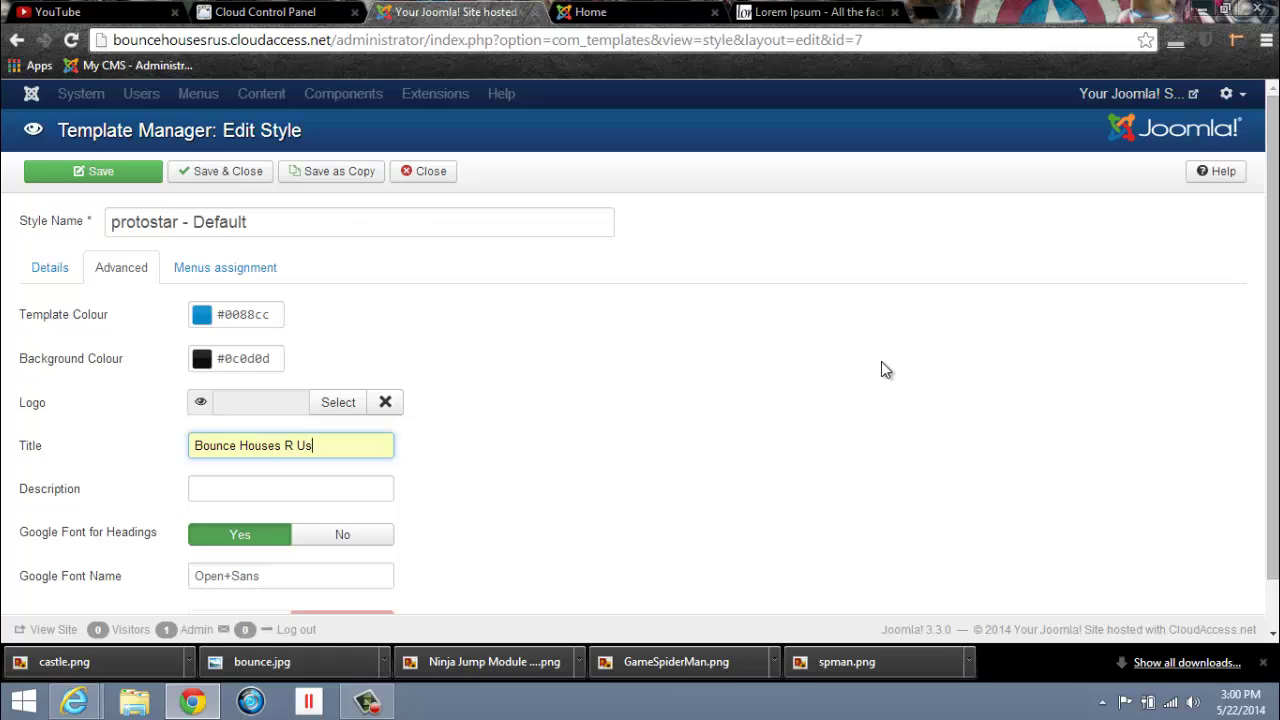
click(219, 173)
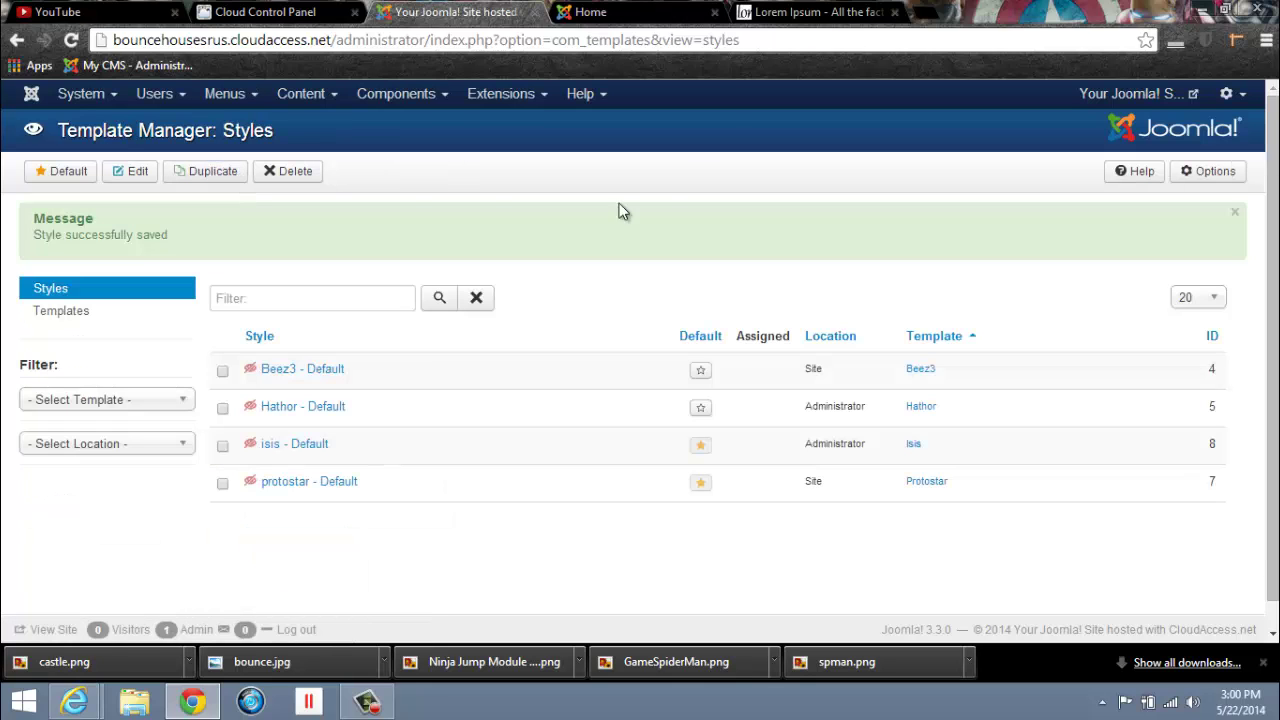
Step: Reload the live home page to check the site title, and examine its image, breadcrumb and sidebar modules
click(649, 14)
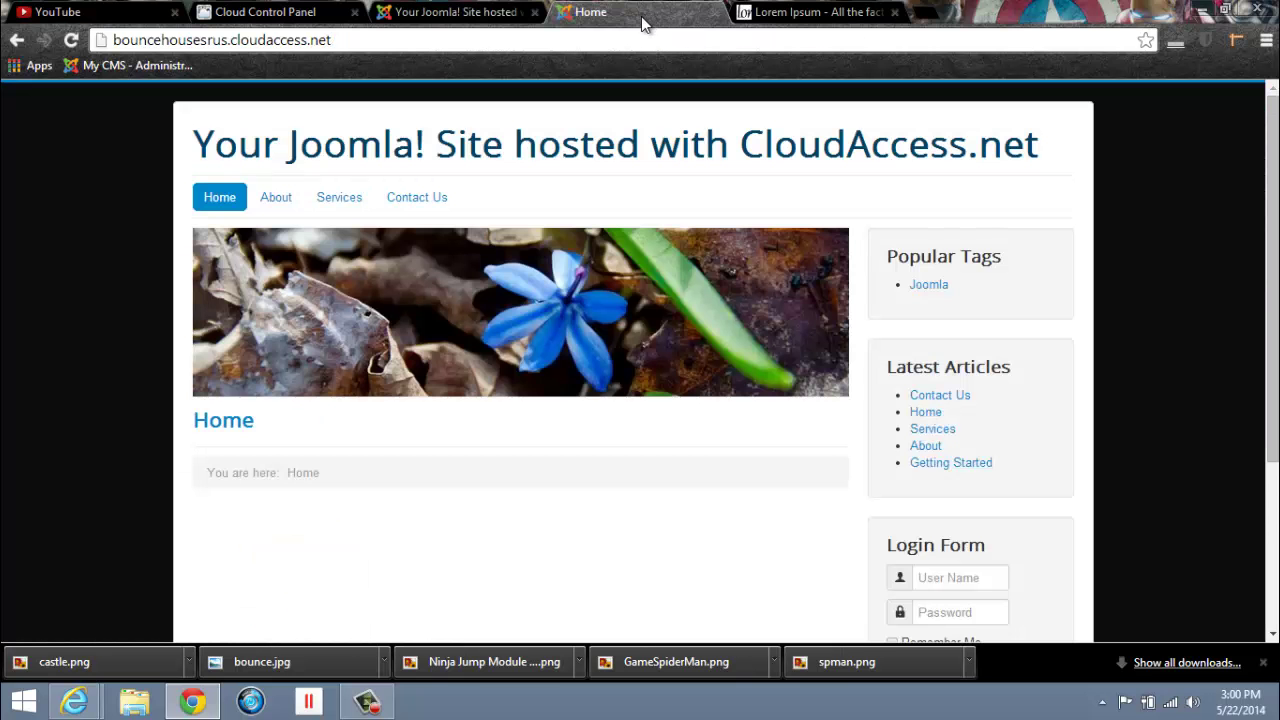
click(80, 44)
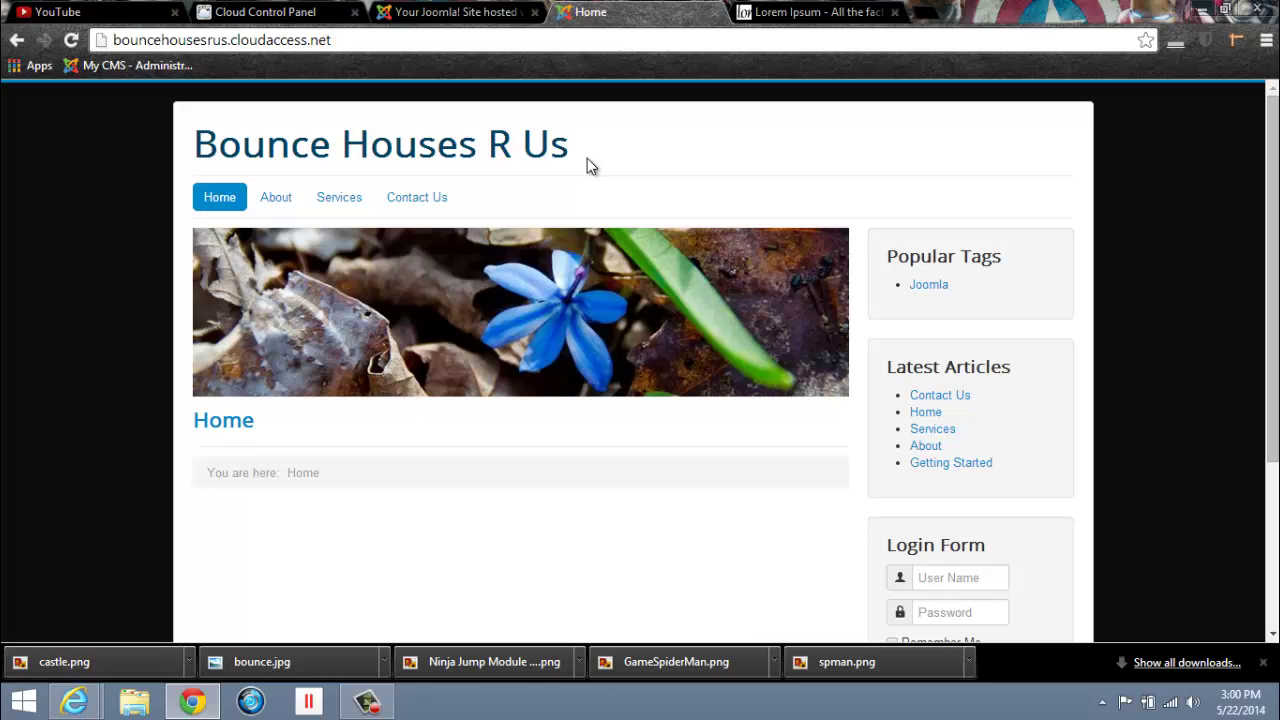
scroll(620, 337, down, 3)
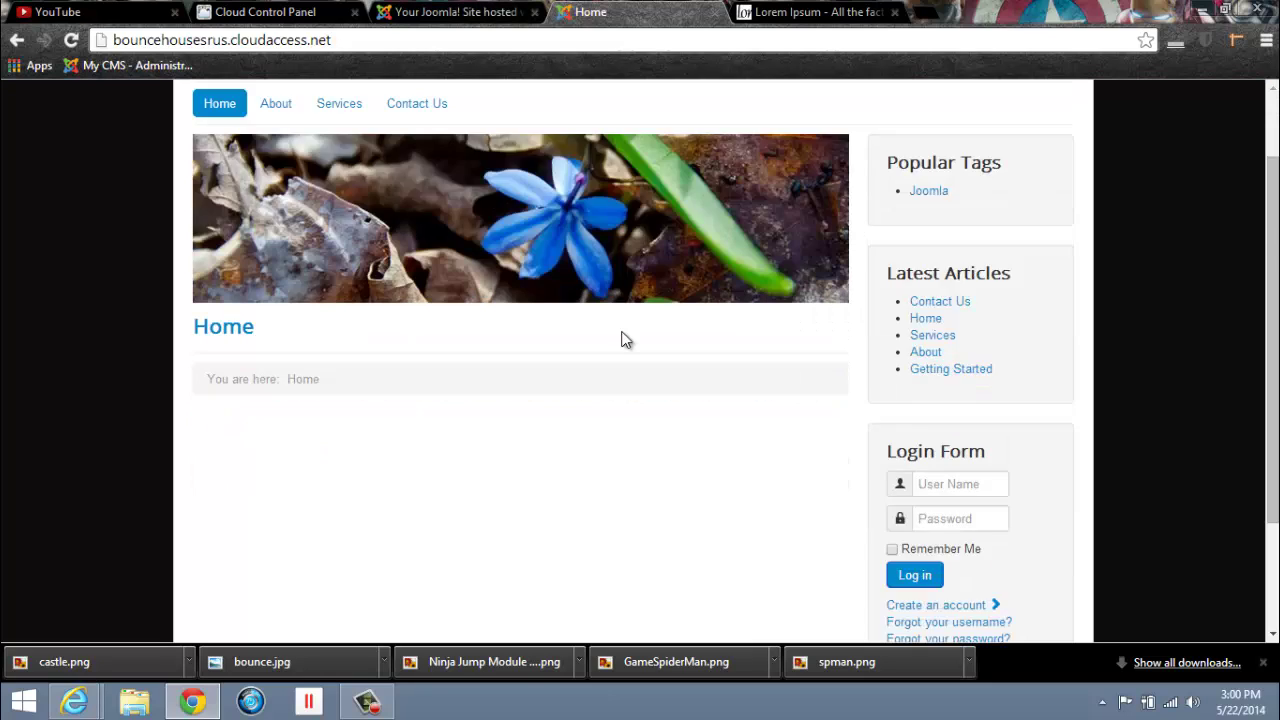
scroll(621, 340, up, 3)
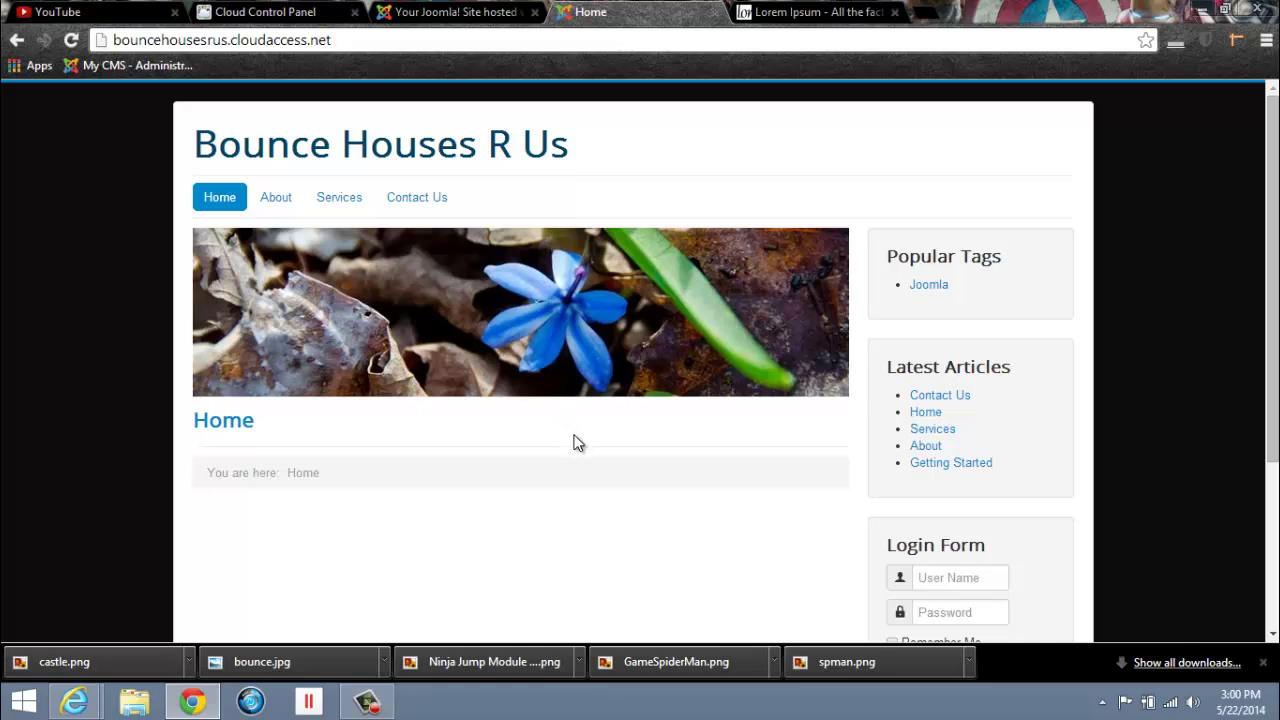
key(ctrl+shift+Tab)
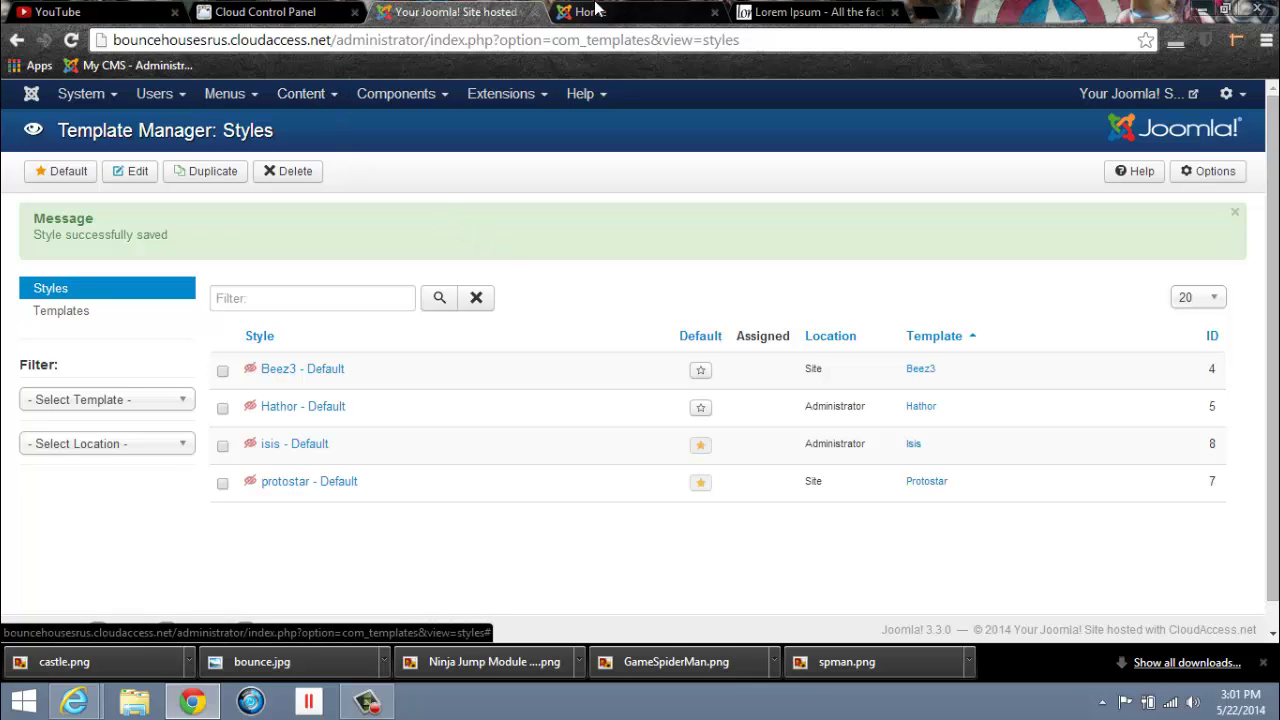
click(642, 20)
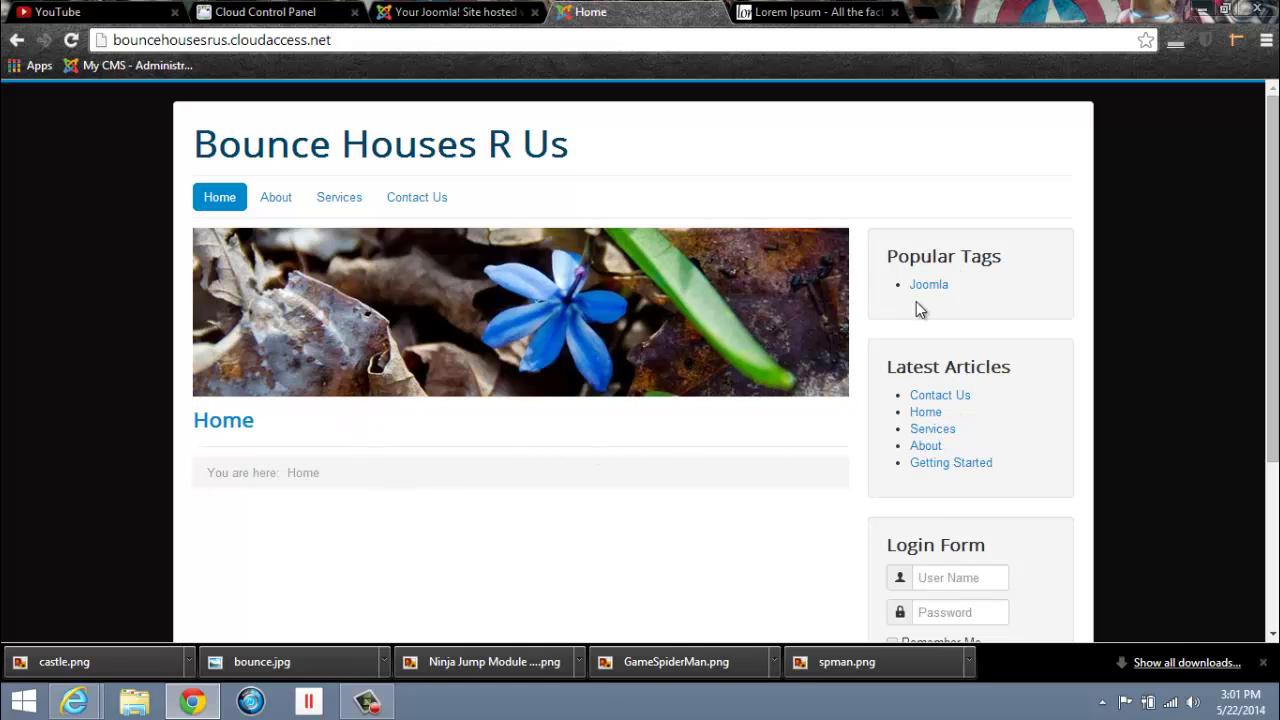
scroll(929, 284, down, 1)
scroll(928, 280, down, 2)
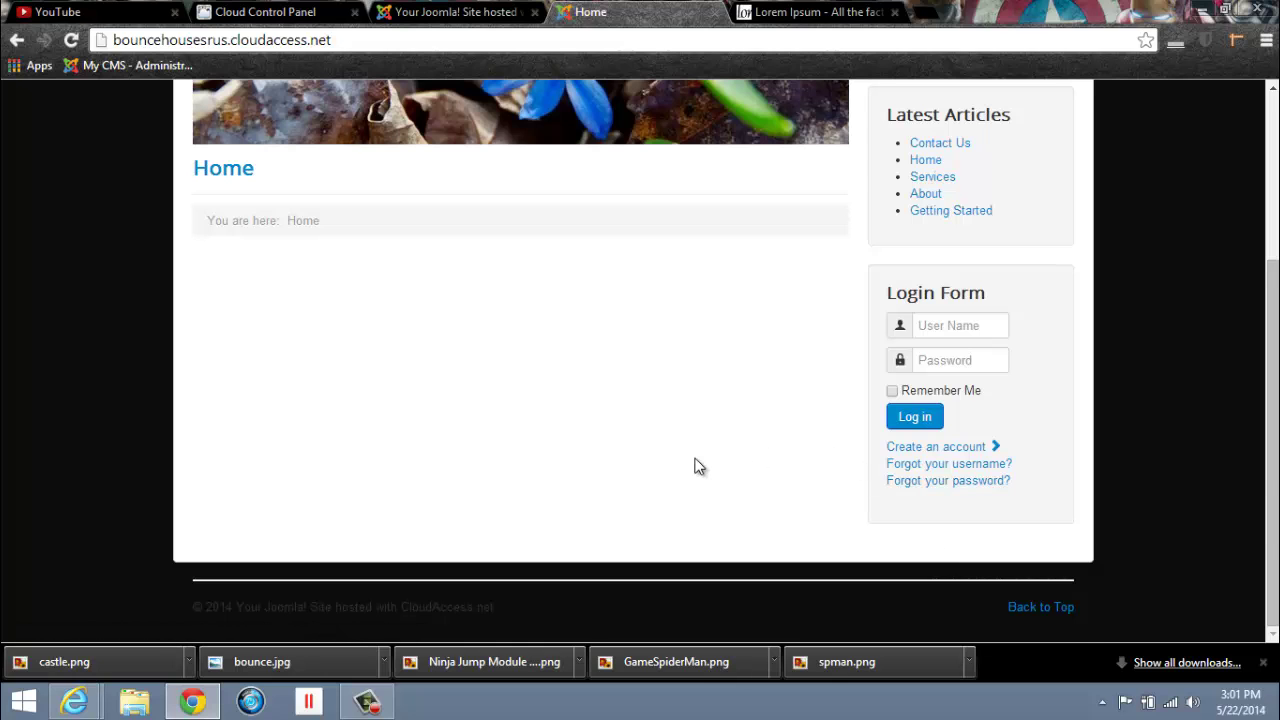
scroll(705, 472, up, 3)
scroll(784, 535, down, 1)
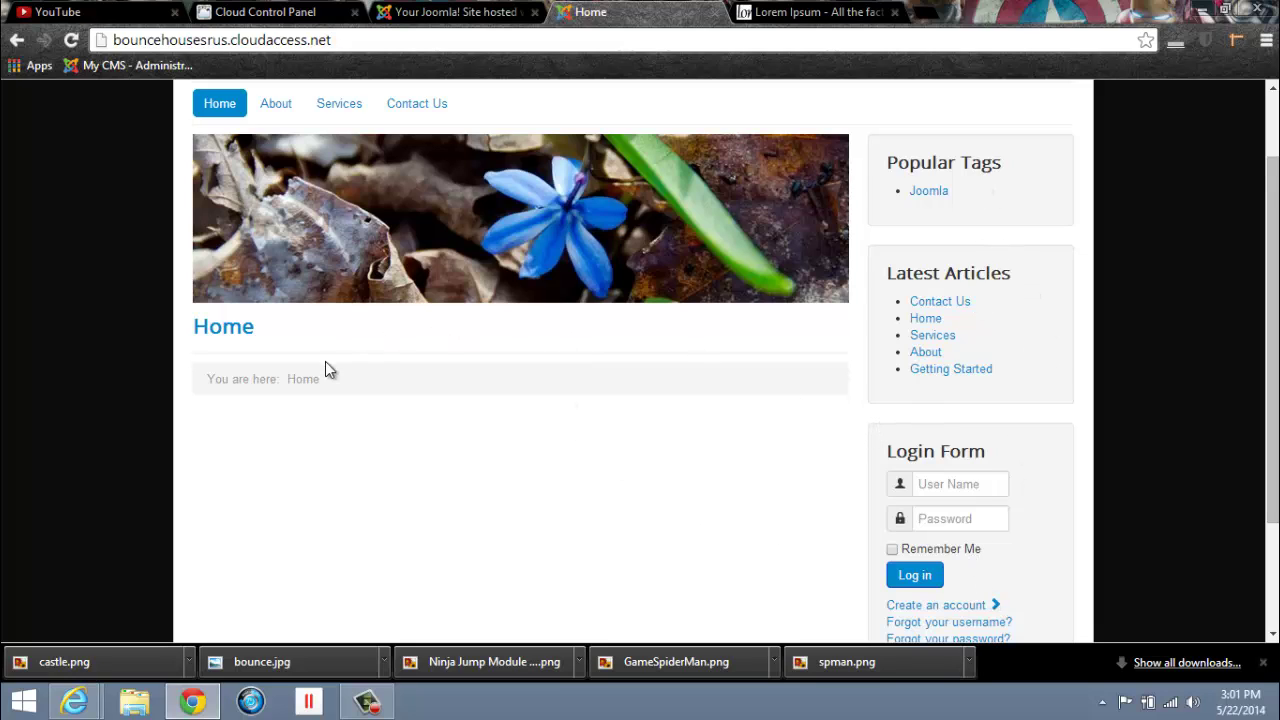
scroll(455, 521, up, 2)
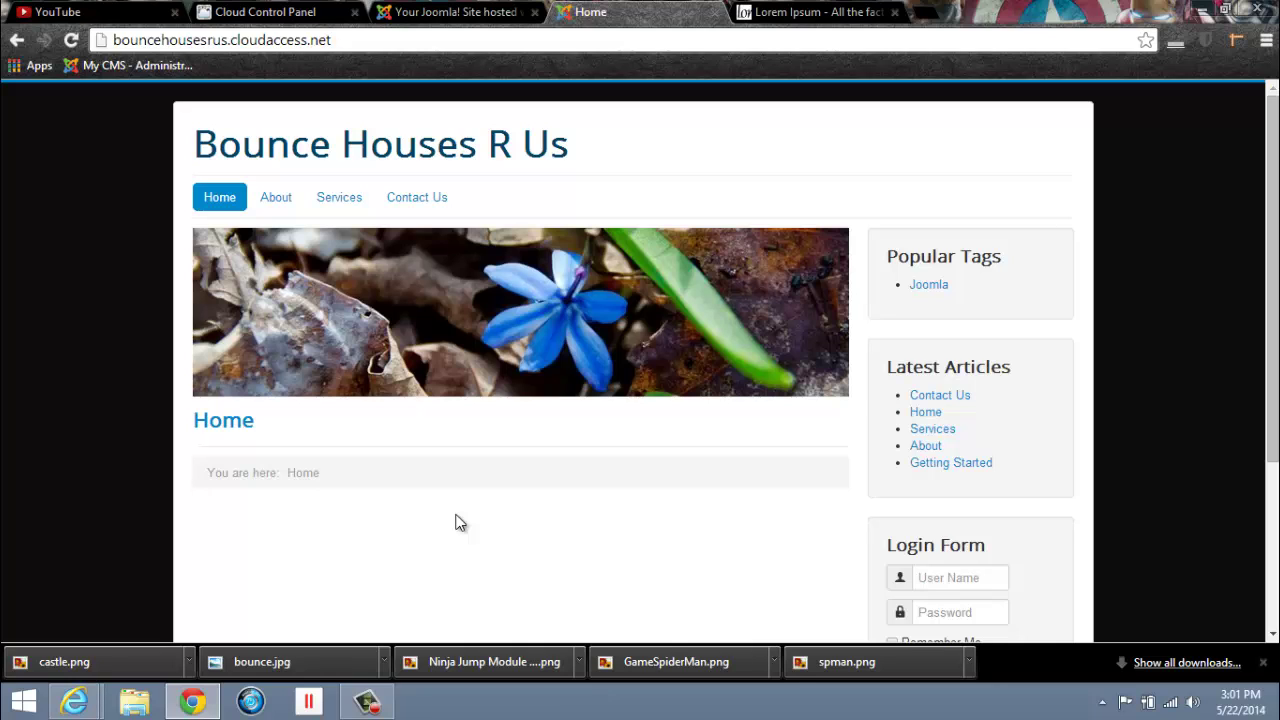
Step: Trash the Search, Breadcrumbs, Image Module, Popular Tags, Latest Articles, User Menu and Login Form site modules, and reload the live home page
key(ctrl+shift+Tab)
click(530, 96)
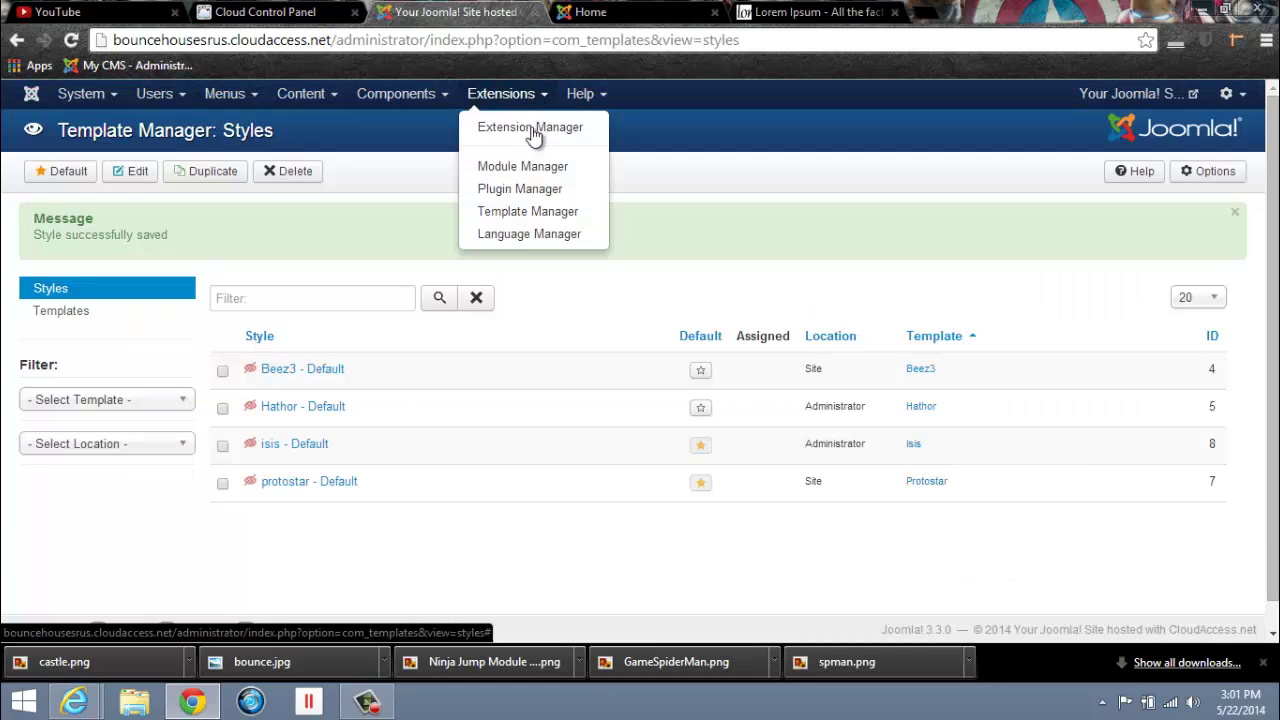
click(534, 168)
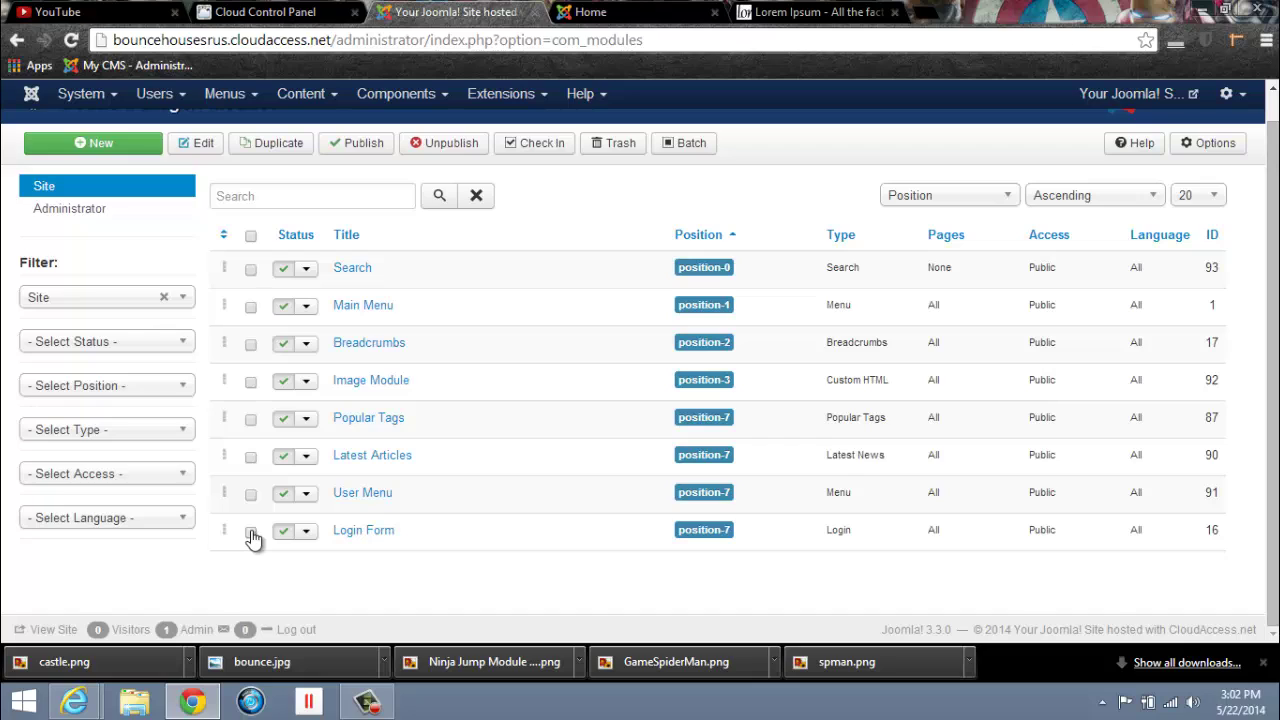
click(251, 495)
click(251, 457)
click(251, 419)
click(251, 382)
click(251, 344)
click(251, 269)
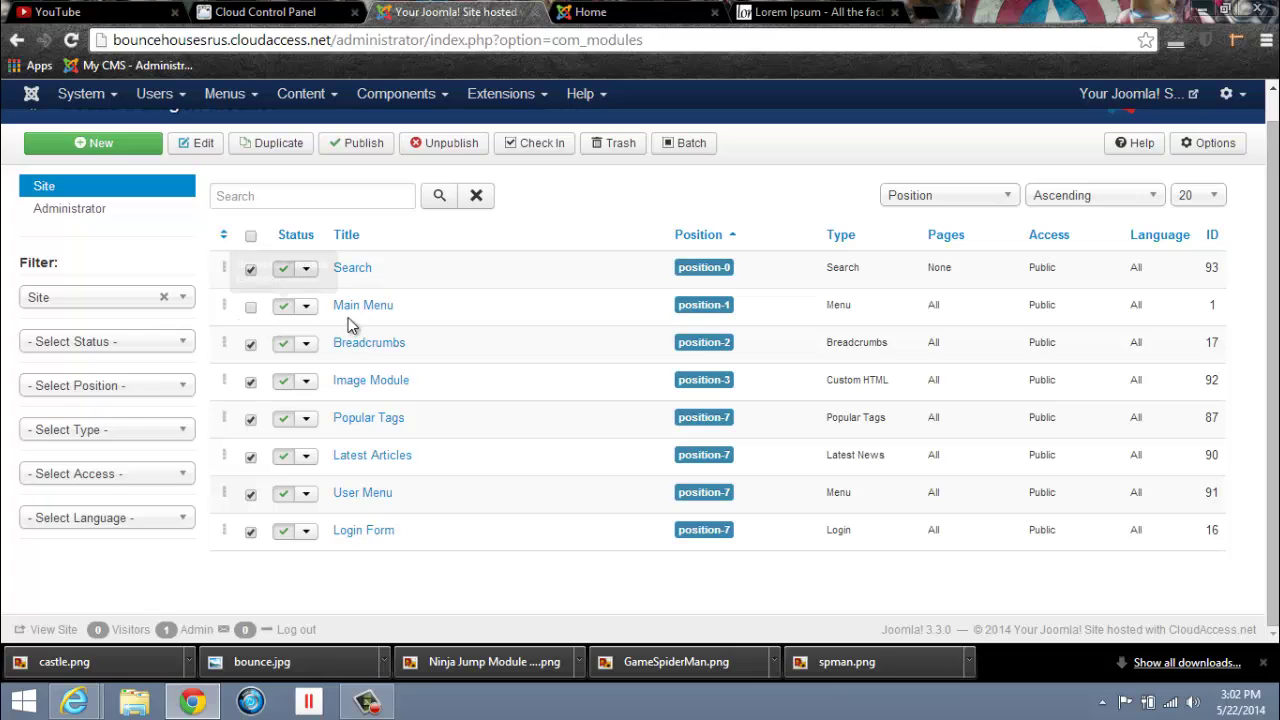
click(612, 145)
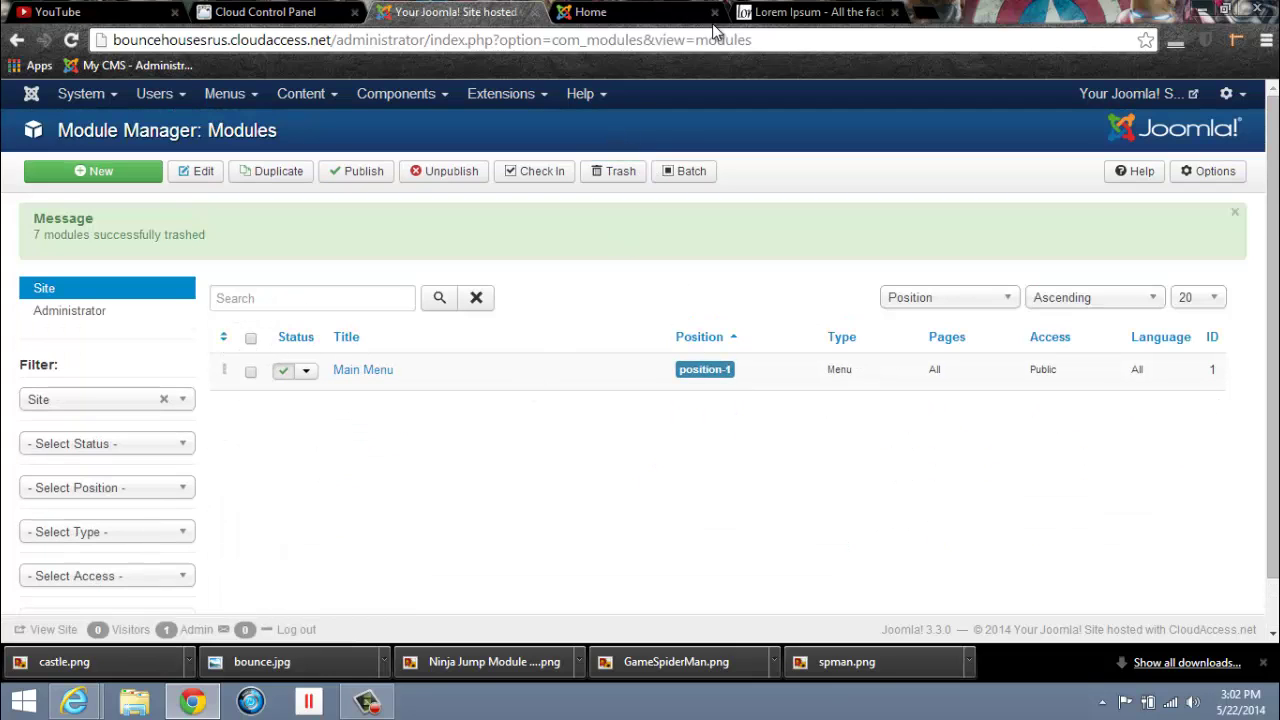
click(605, 14)
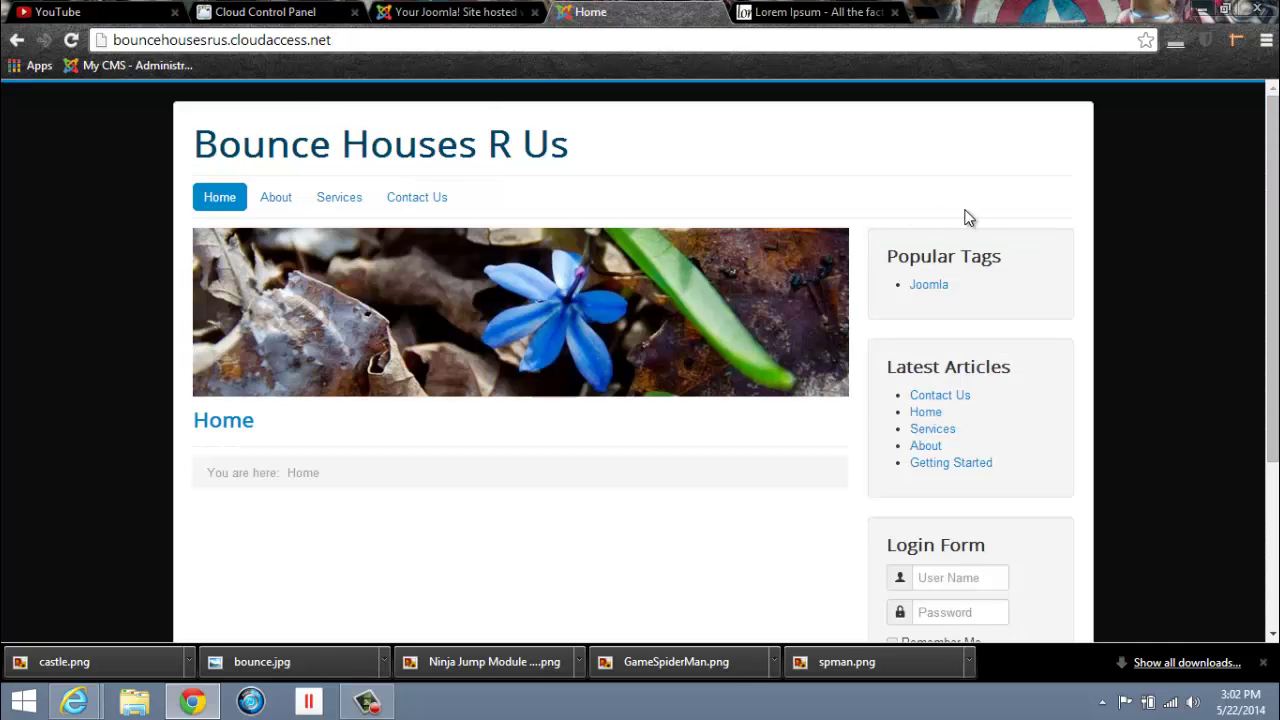
click(71, 40)
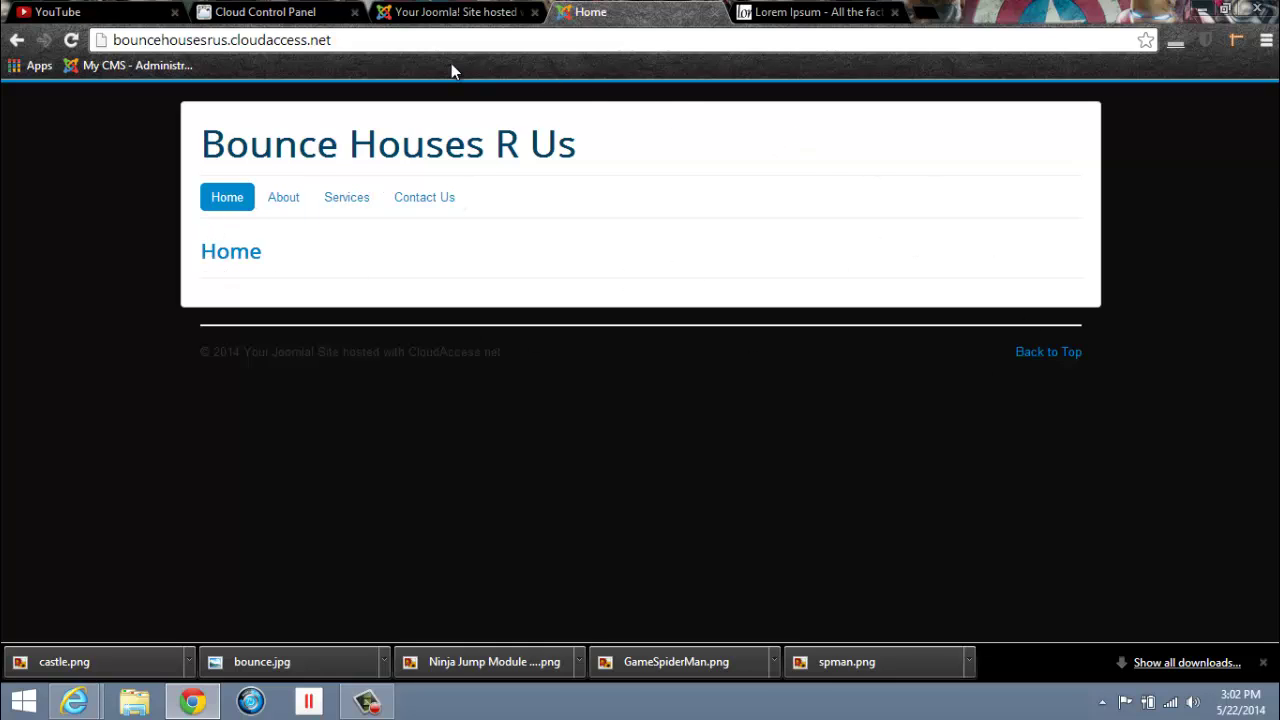
Step: Start a new site module in the Module Manager, look through the module types and choose Custom HTML
click(457, 12)
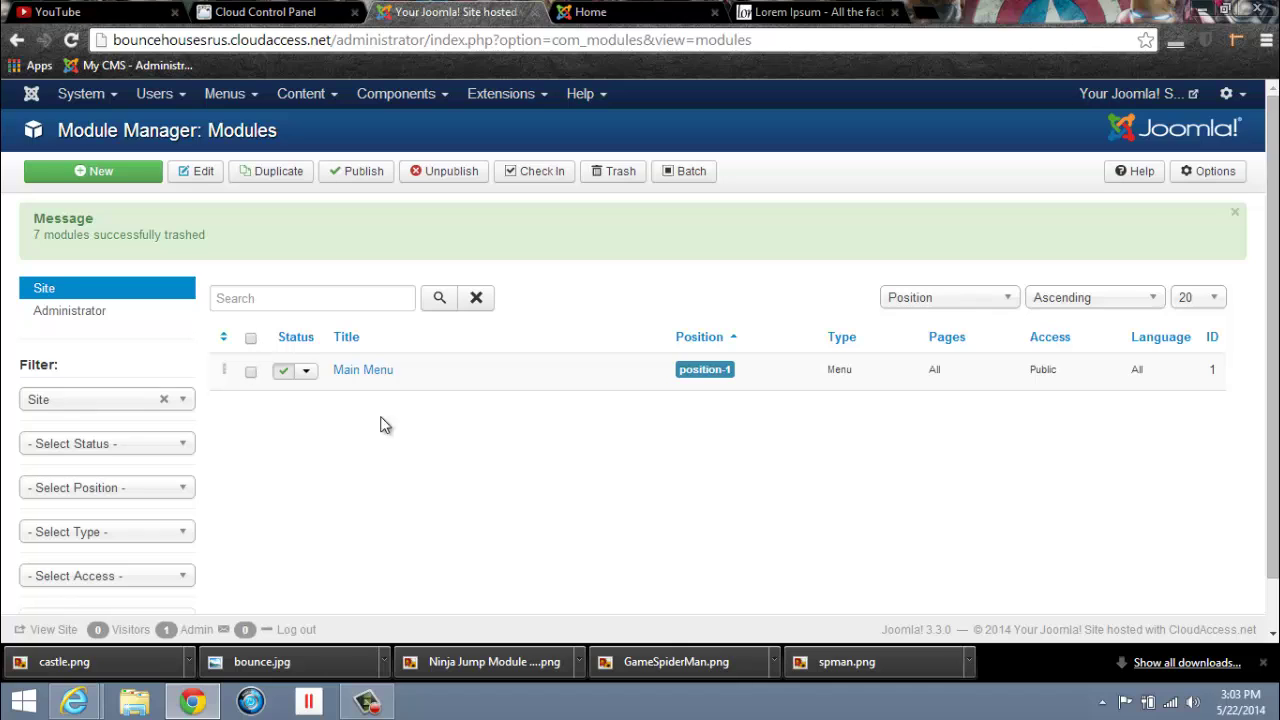
click(80, 175)
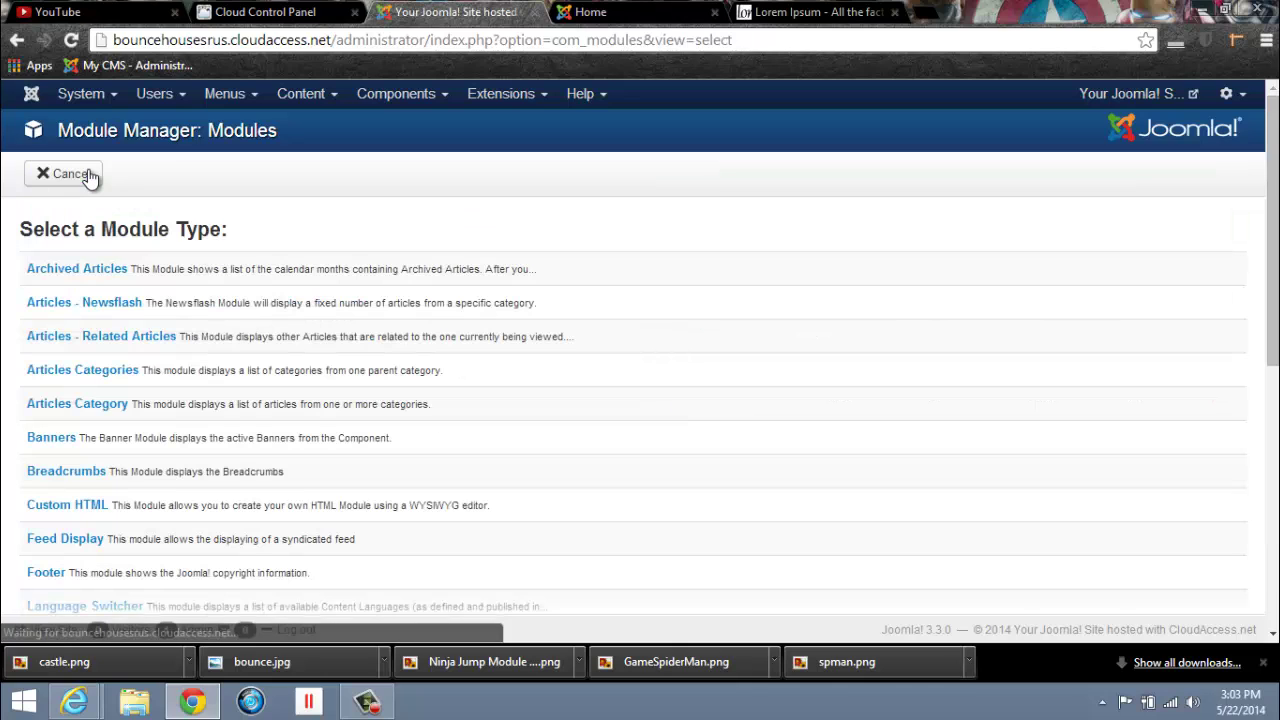
scroll(282, 330, down, 2)
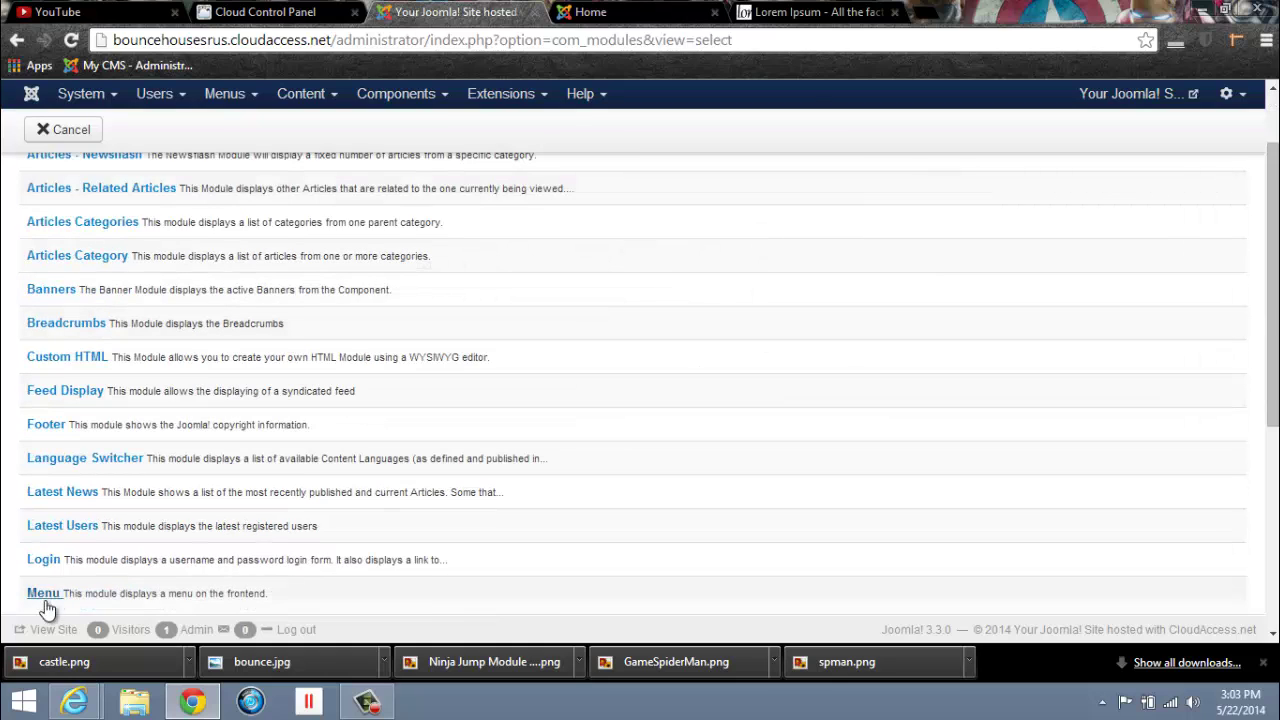
scroll(128, 285, down, 4)
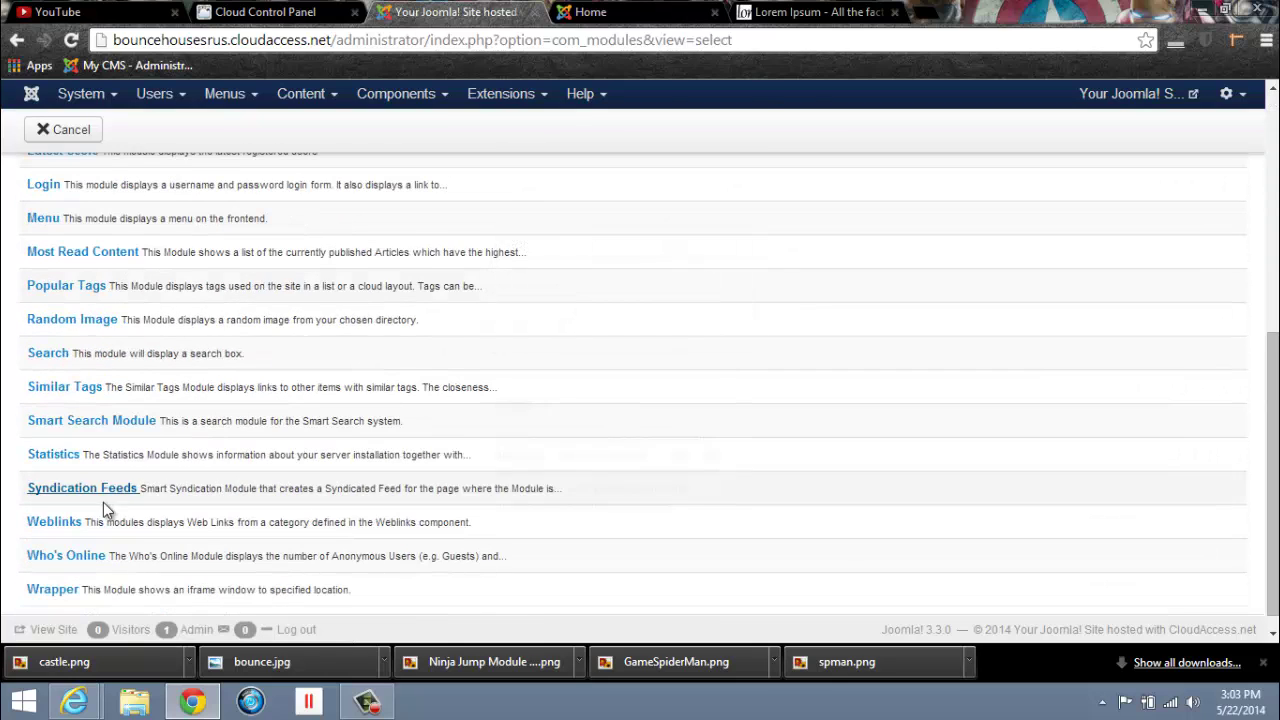
scroll(110, 503, up, 5)
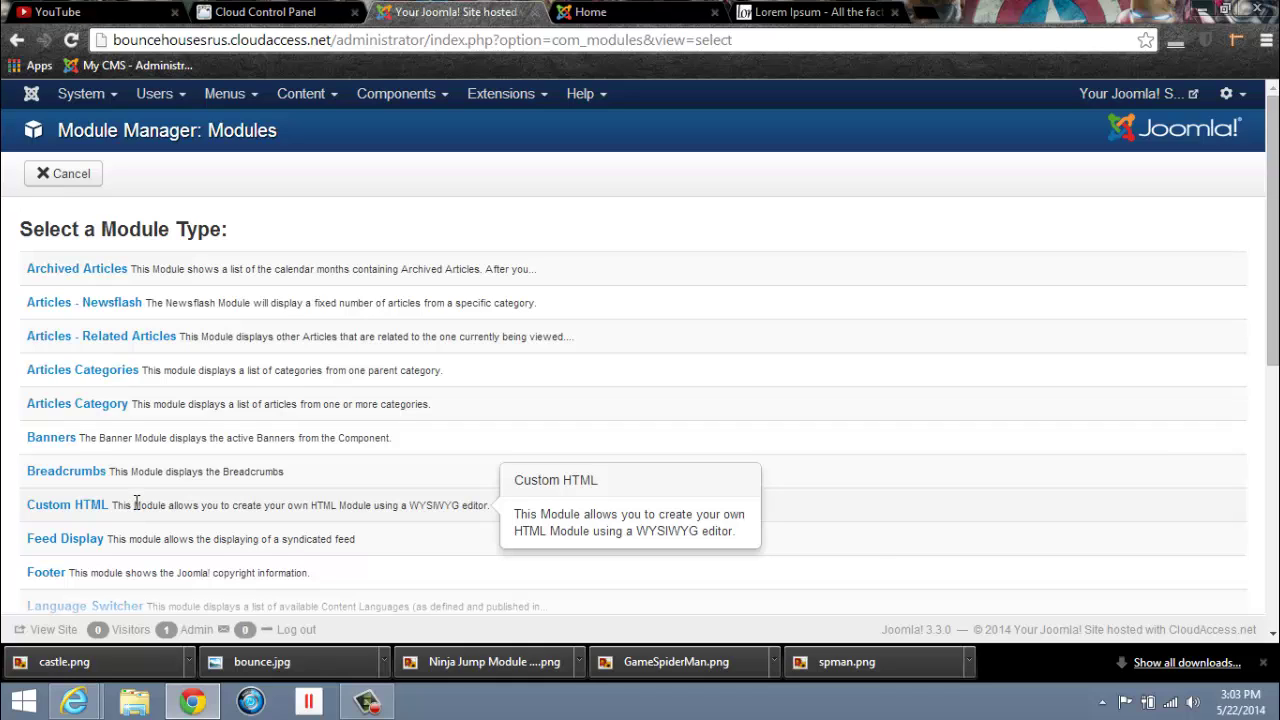
scroll(233, 400, down, 3)
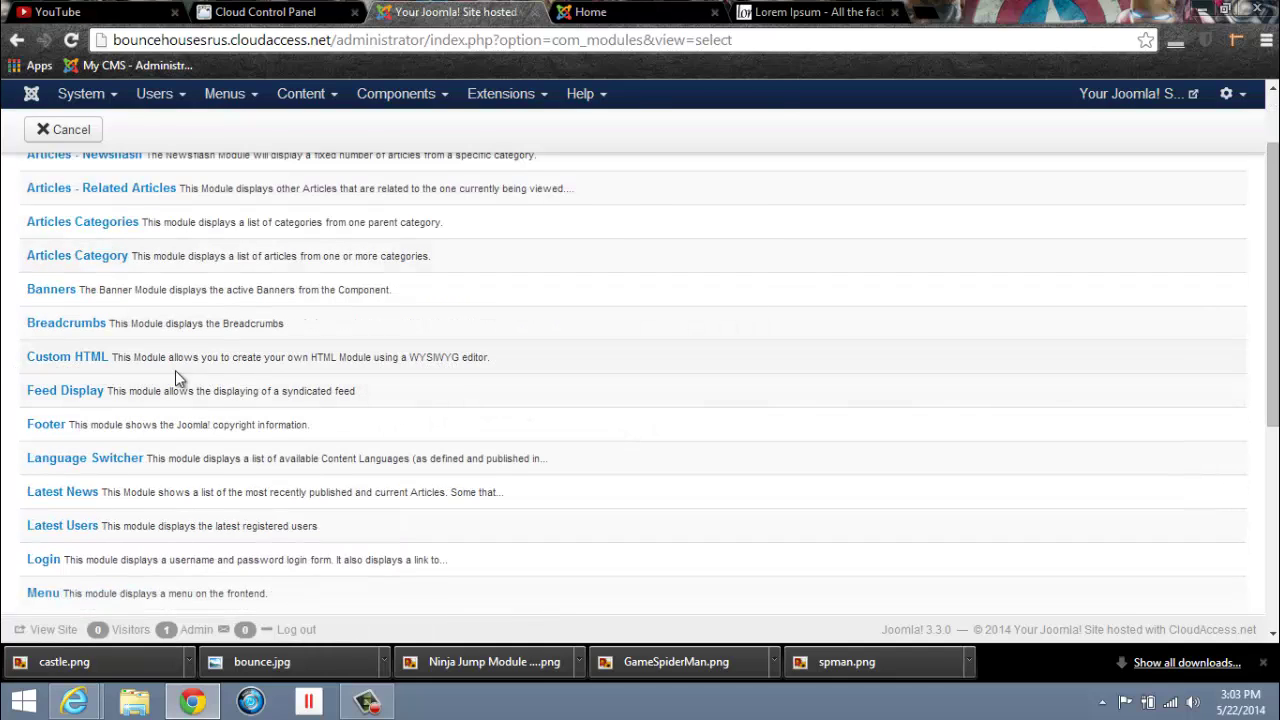
click(90, 360)
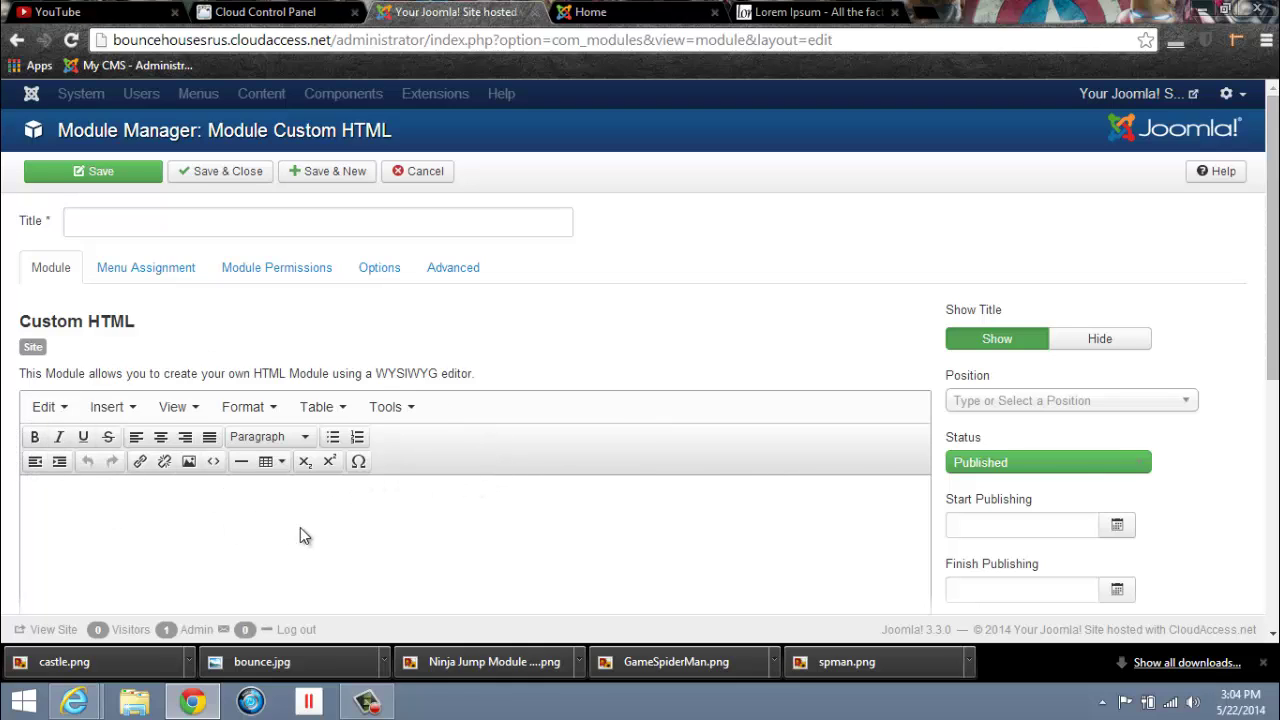
Step: Title the new Custom HTML module "Home Banner", and save and close it
click(185, 217)
click(634, 337)
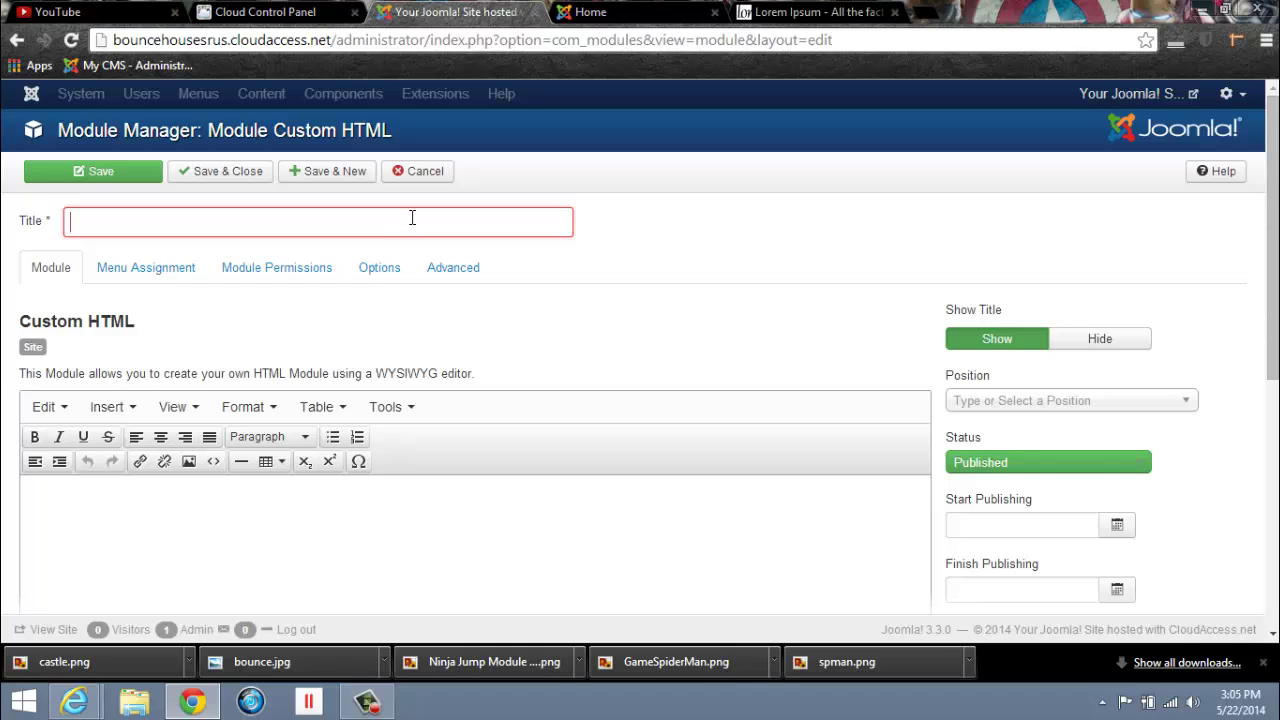
text(Home Banner)
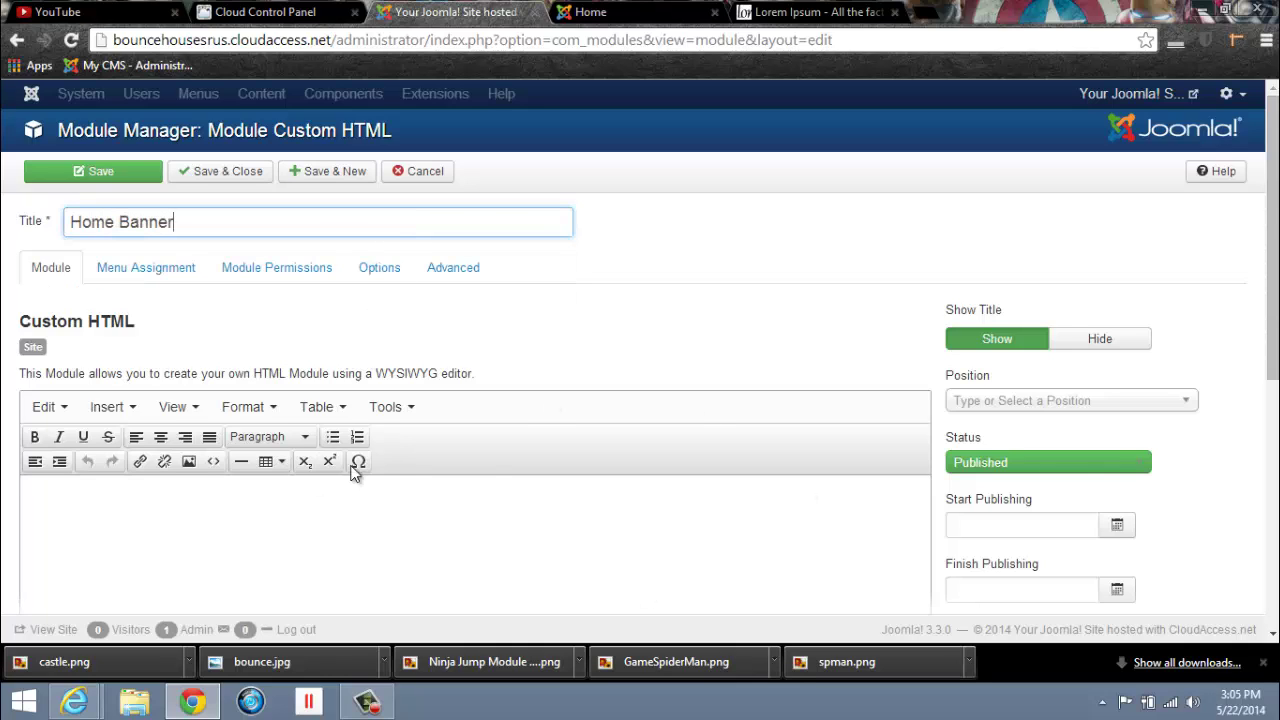
click(226, 172)
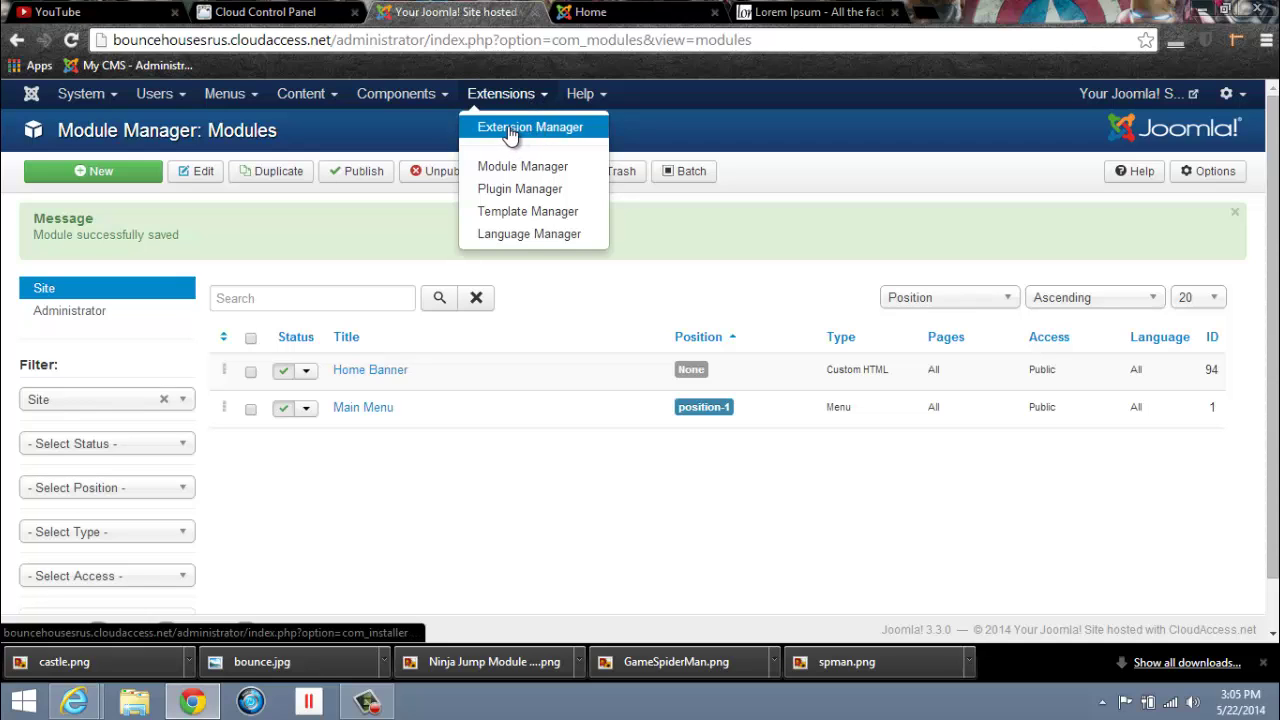
Step: Add the Install from Web feature to the Extension Manager and browse its popular extensions
click(525, 130)
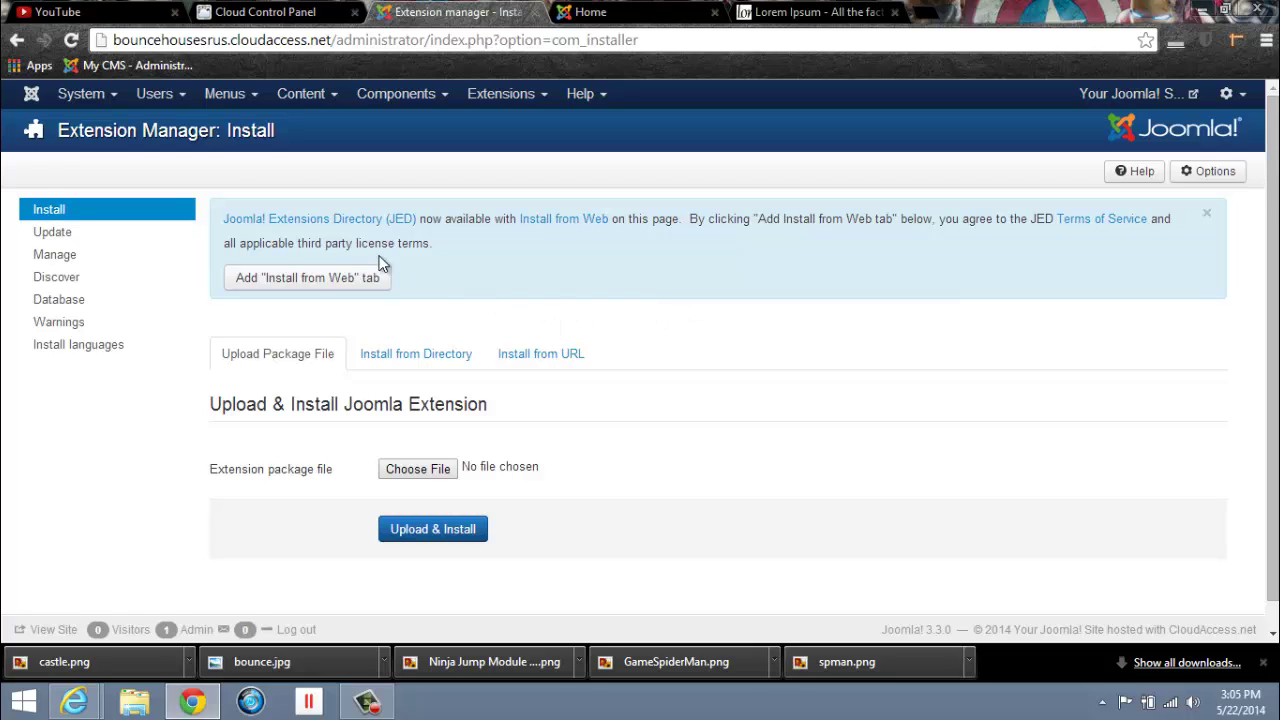
click(298, 284)
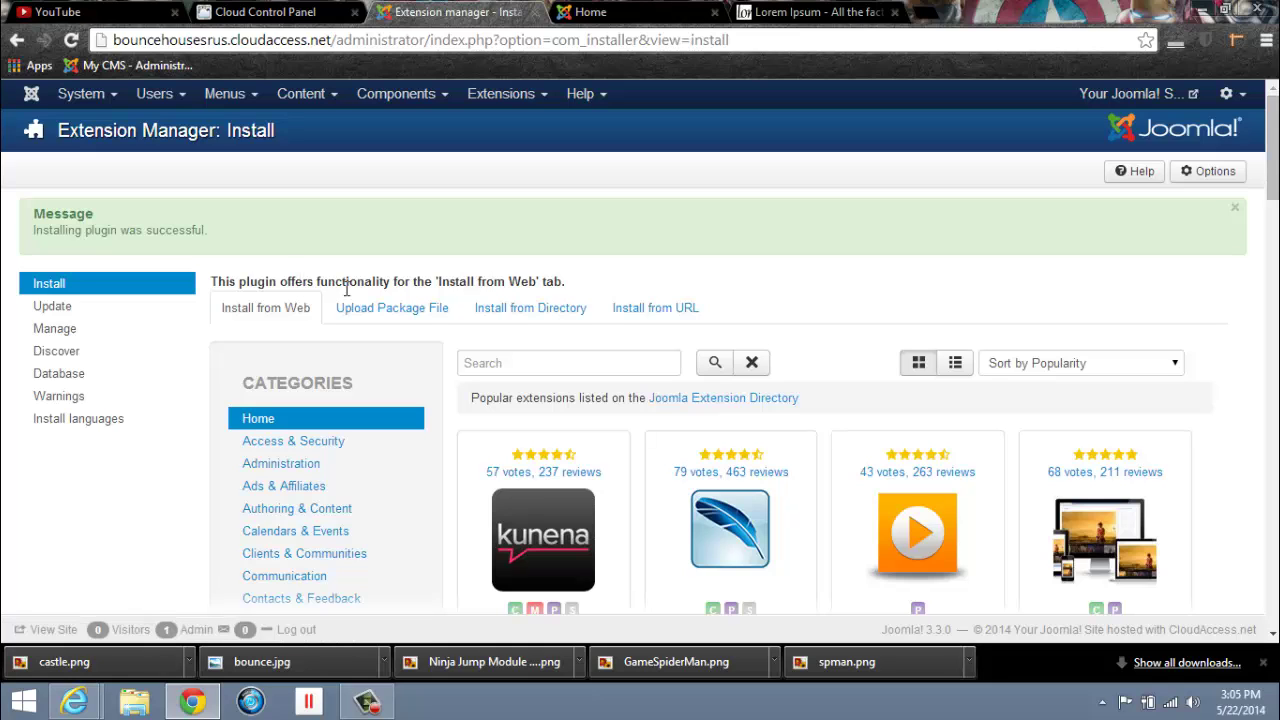
scroll(878, 350, down, 2)
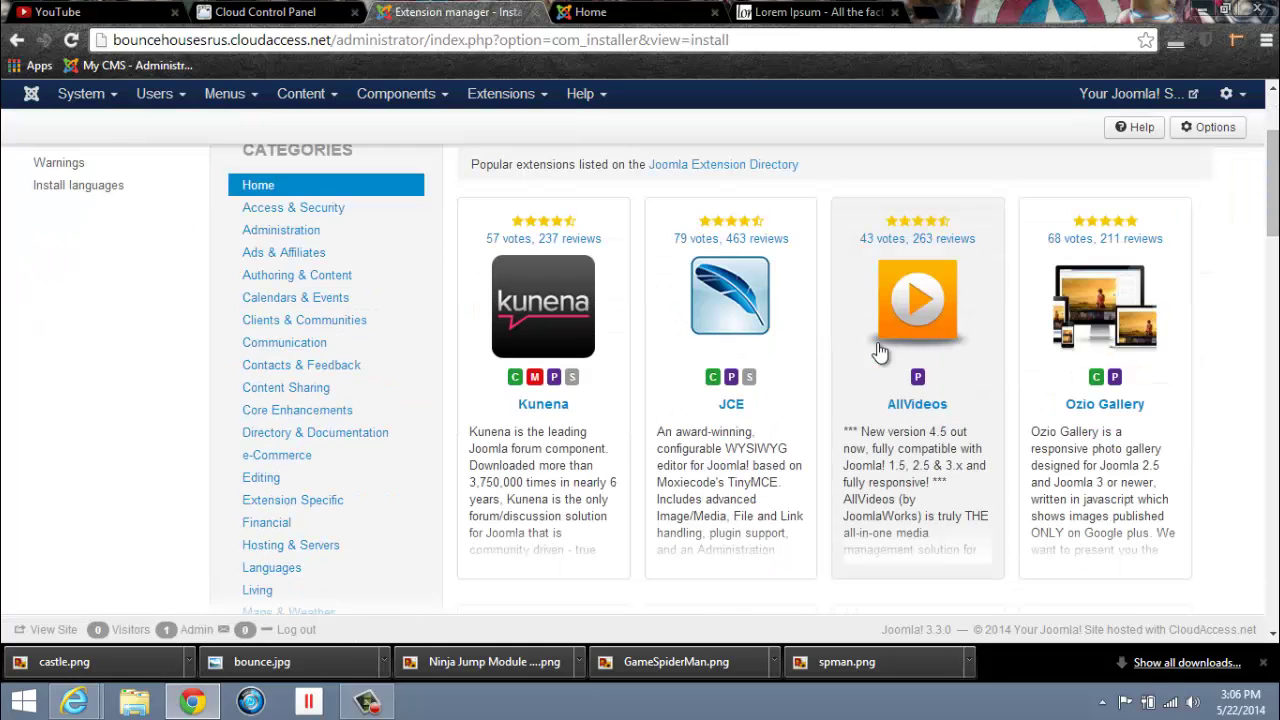
scroll(878, 350, down, 1)
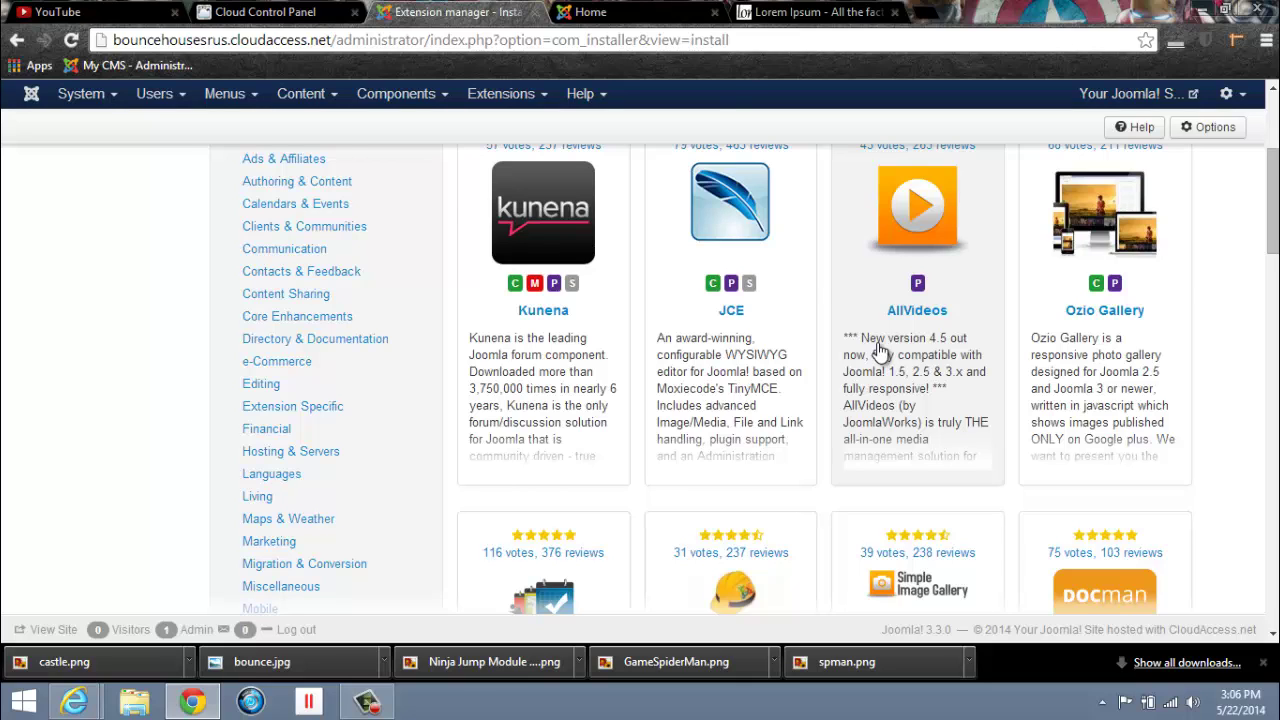
scroll(878, 350, up, 2)
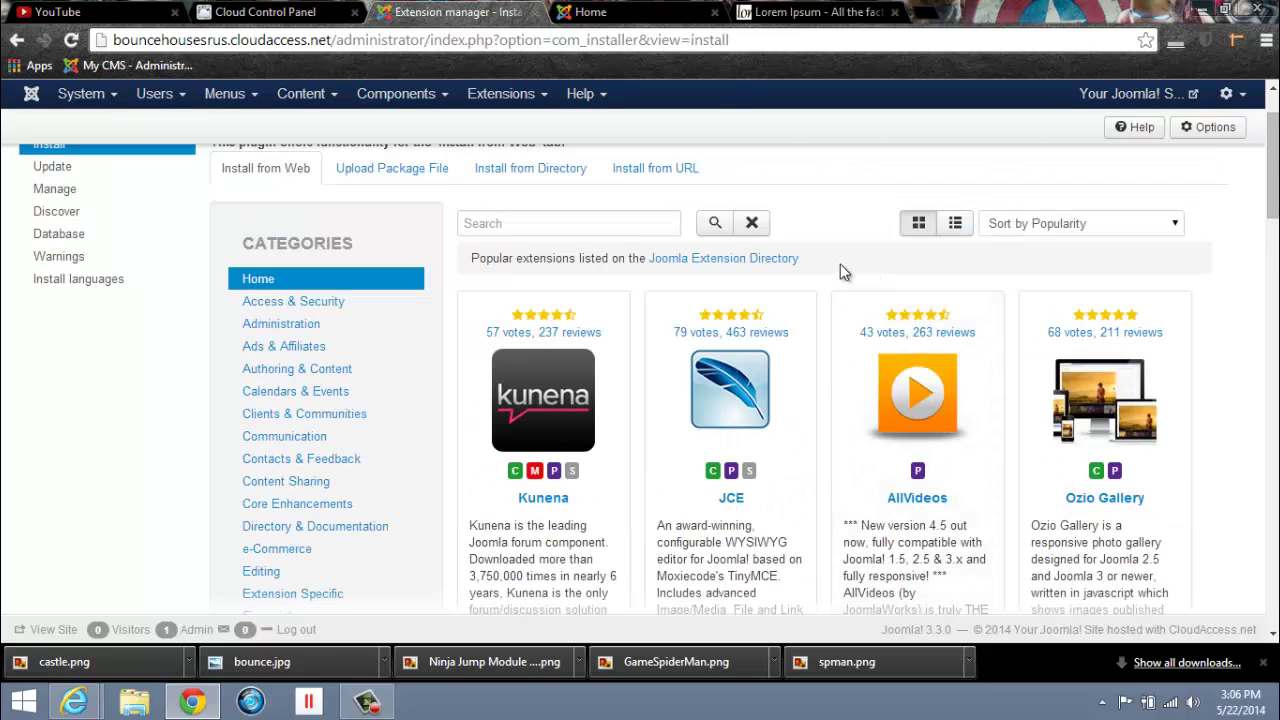
scroll(840, 268, down, 2)
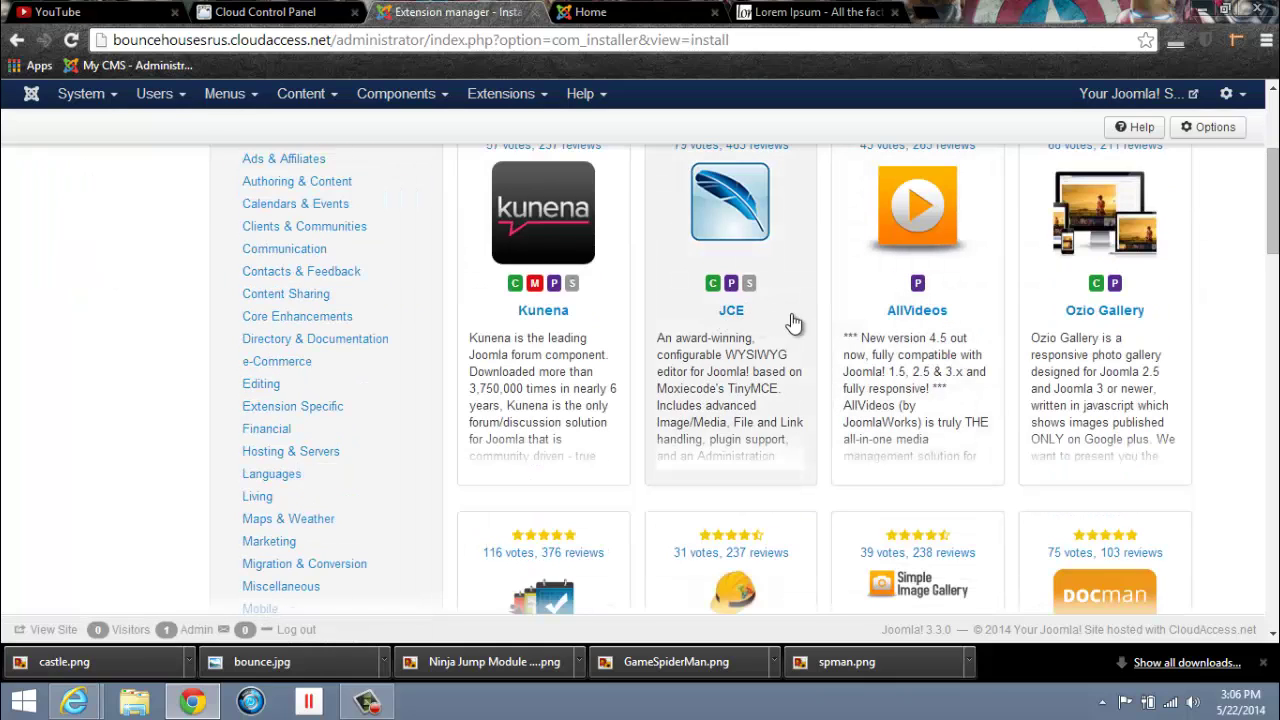
scroll(795, 323, up, 2)
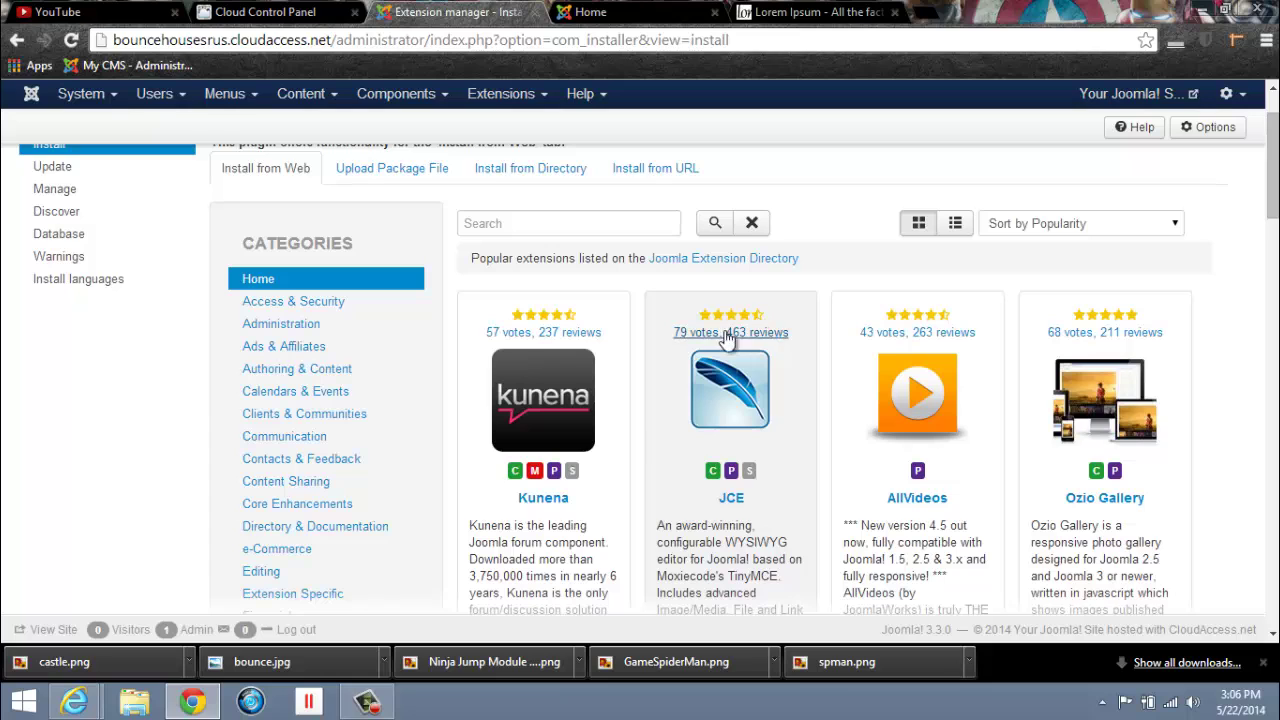
scroll(857, 350, down, 1)
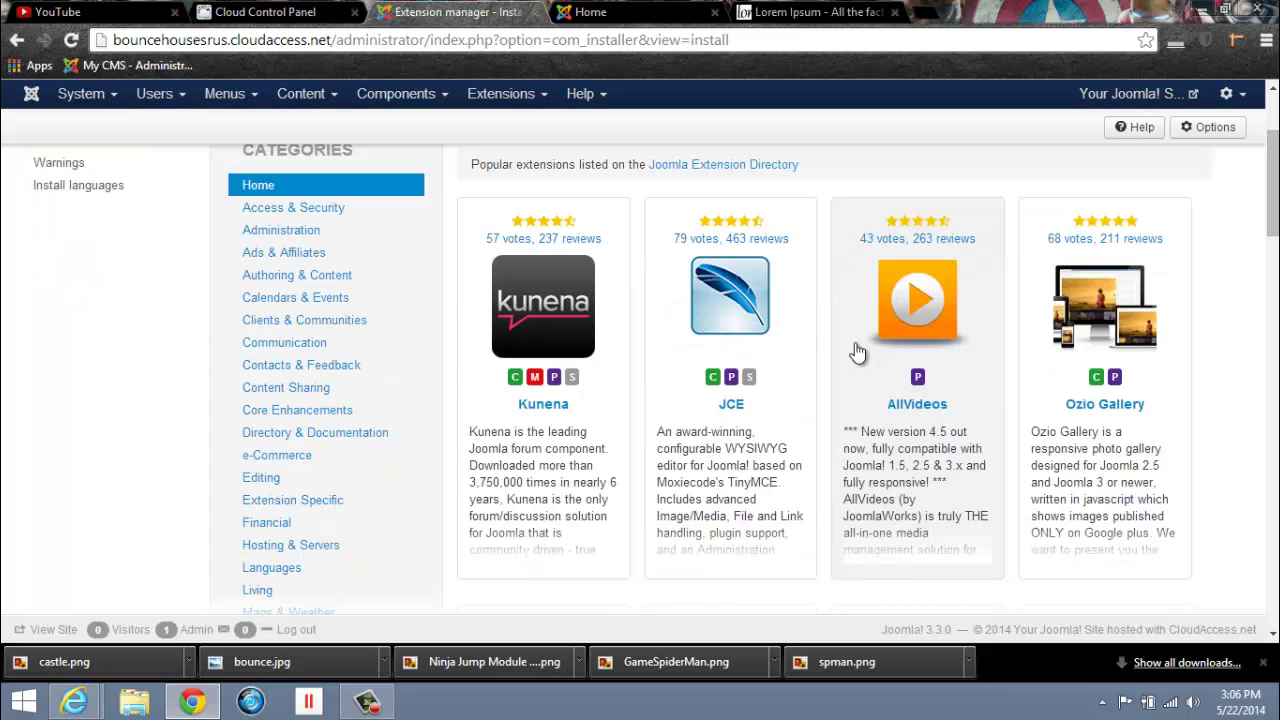
scroll(857, 350, down, 1)
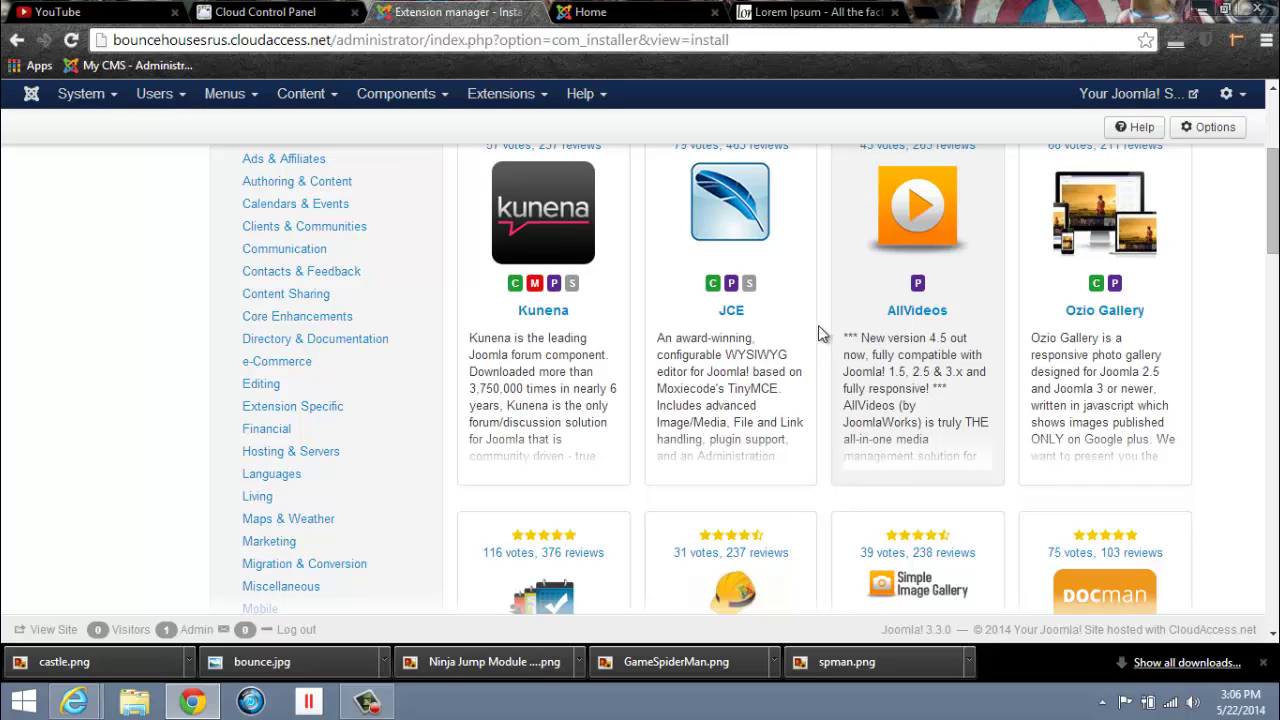
Step: Install the JCE editor extension from the web directory
click(731, 311)
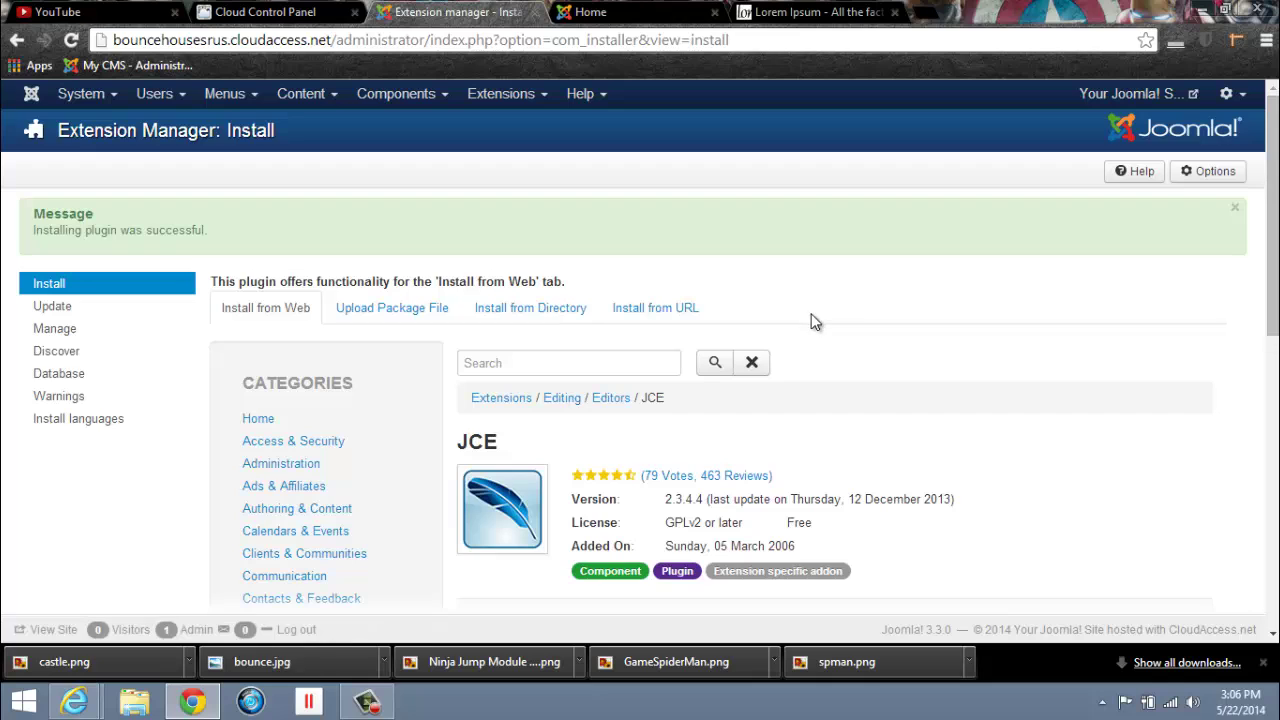
scroll(893, 345, down, 3)
scroll(893, 345, down, 2)
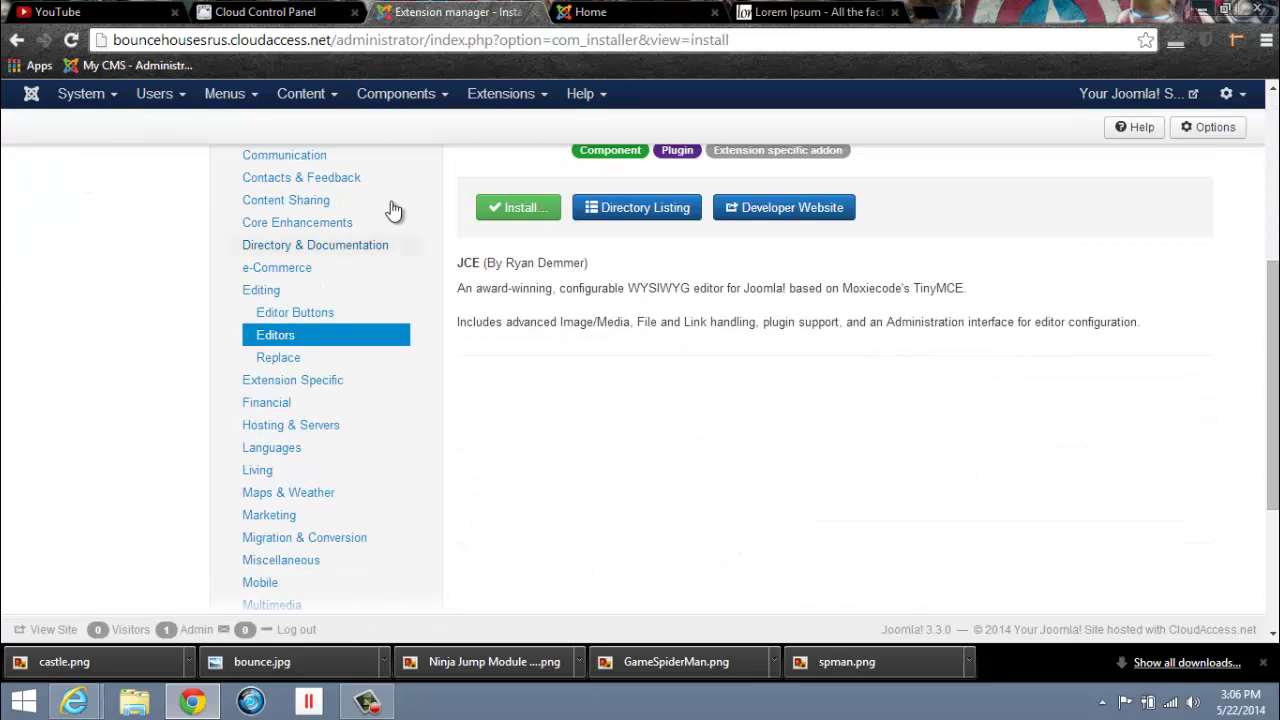
click(524, 213)
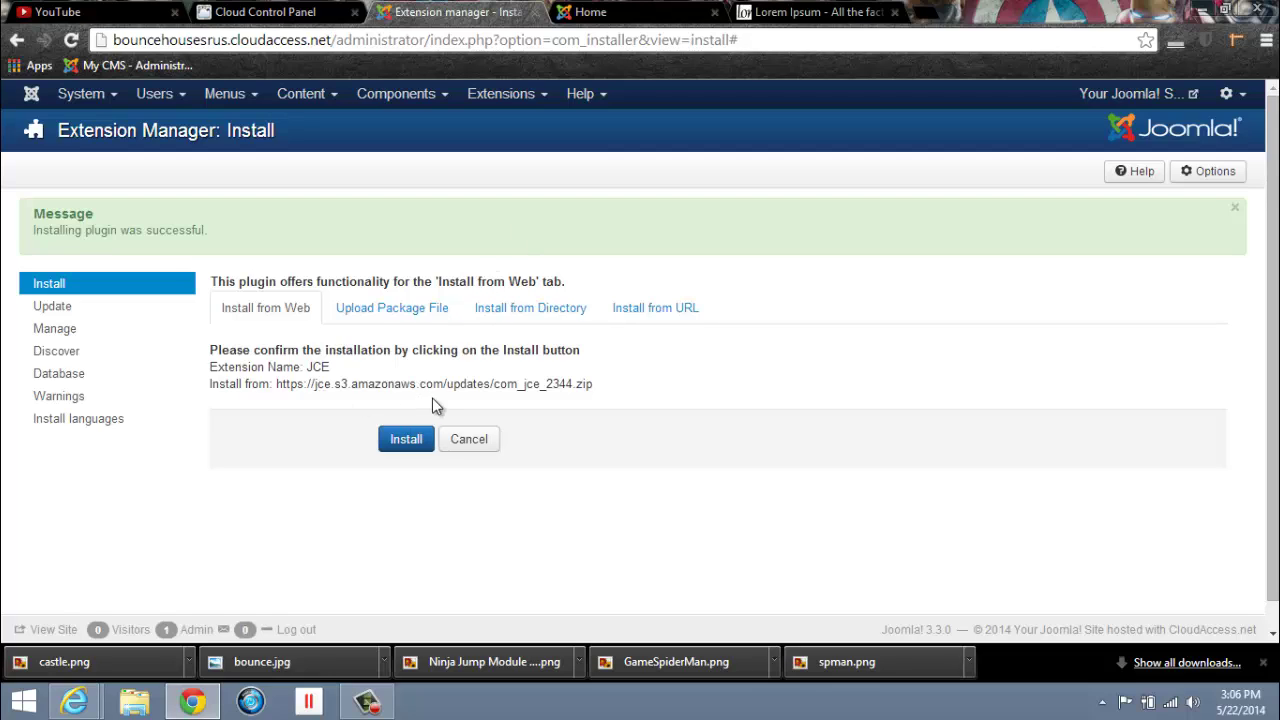
click(412, 440)
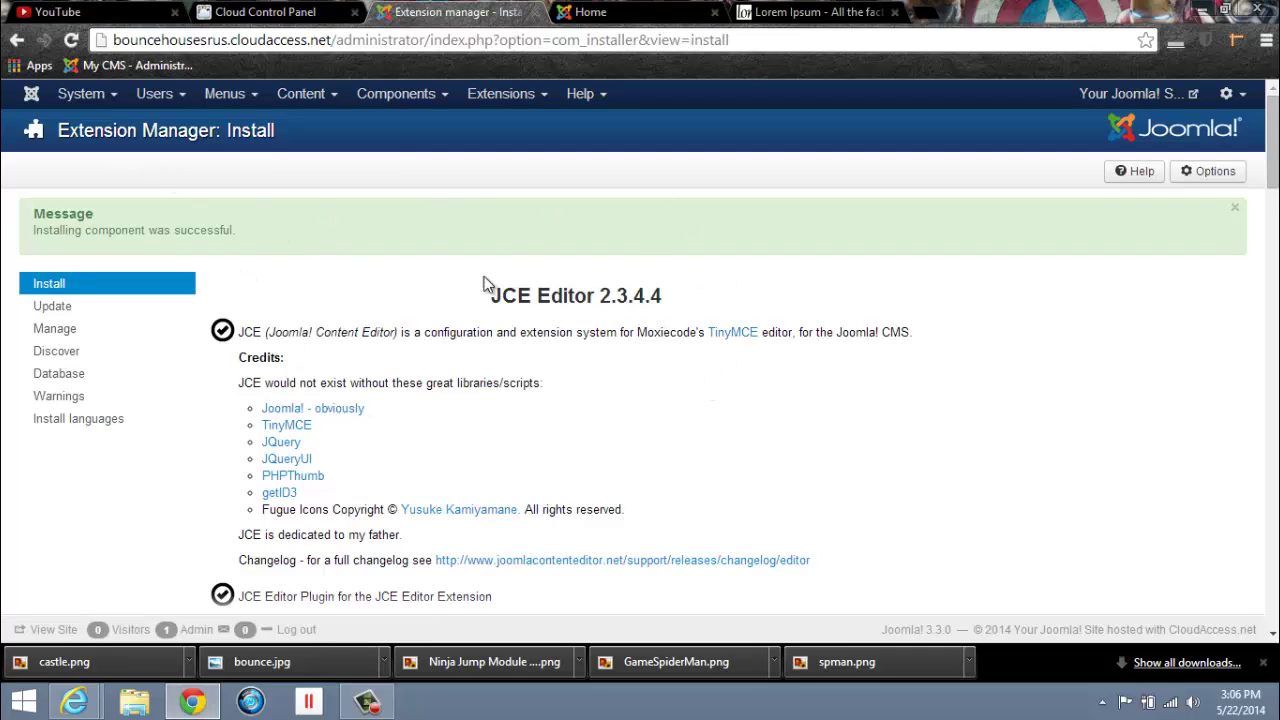
Step: Set the site's default editor to Editor - JCE in the Global Configuration, and save and close the configuration
click(81, 95)
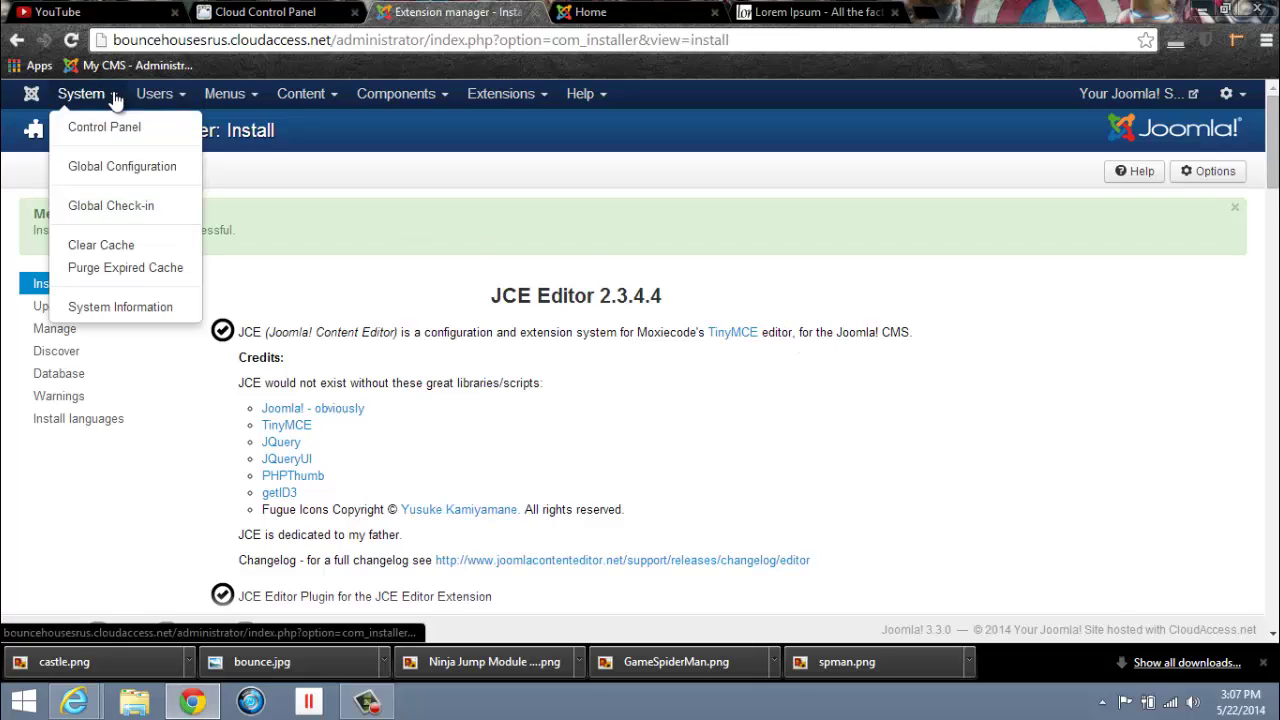
click(112, 168)
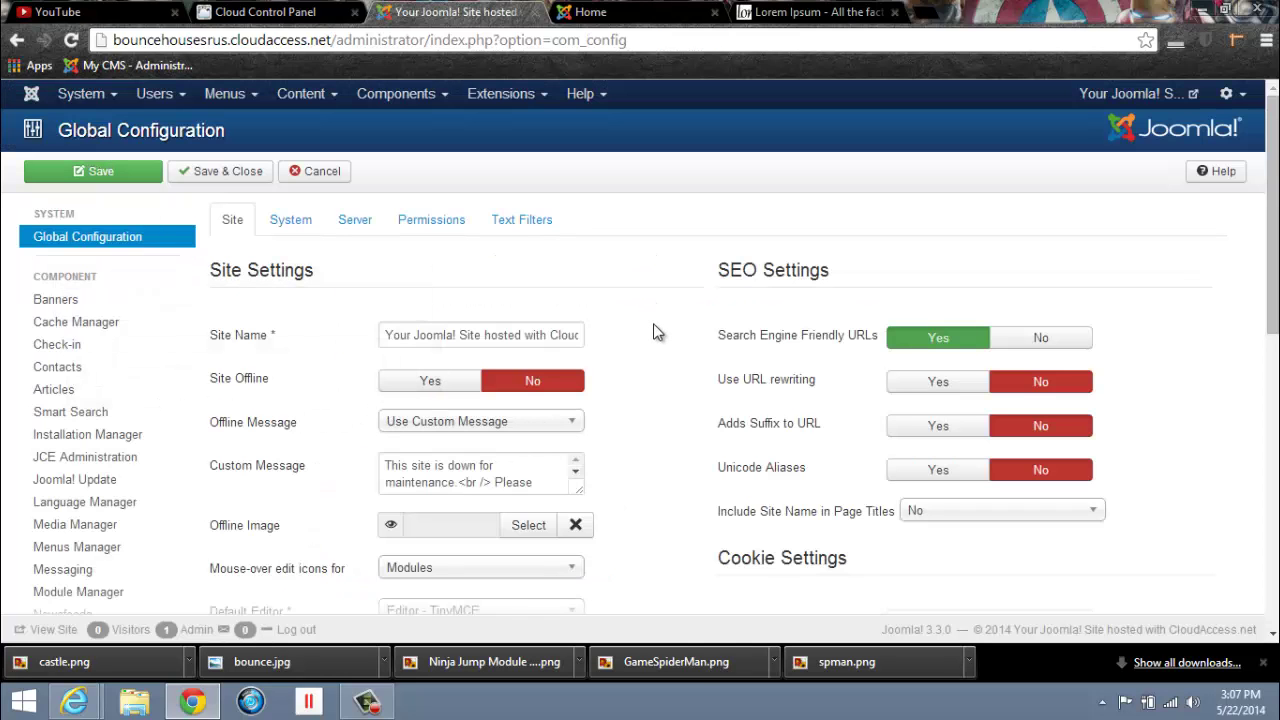
scroll(657, 331, down, 3)
scroll(657, 331, up, 3)
scroll(667, 333, down, 2)
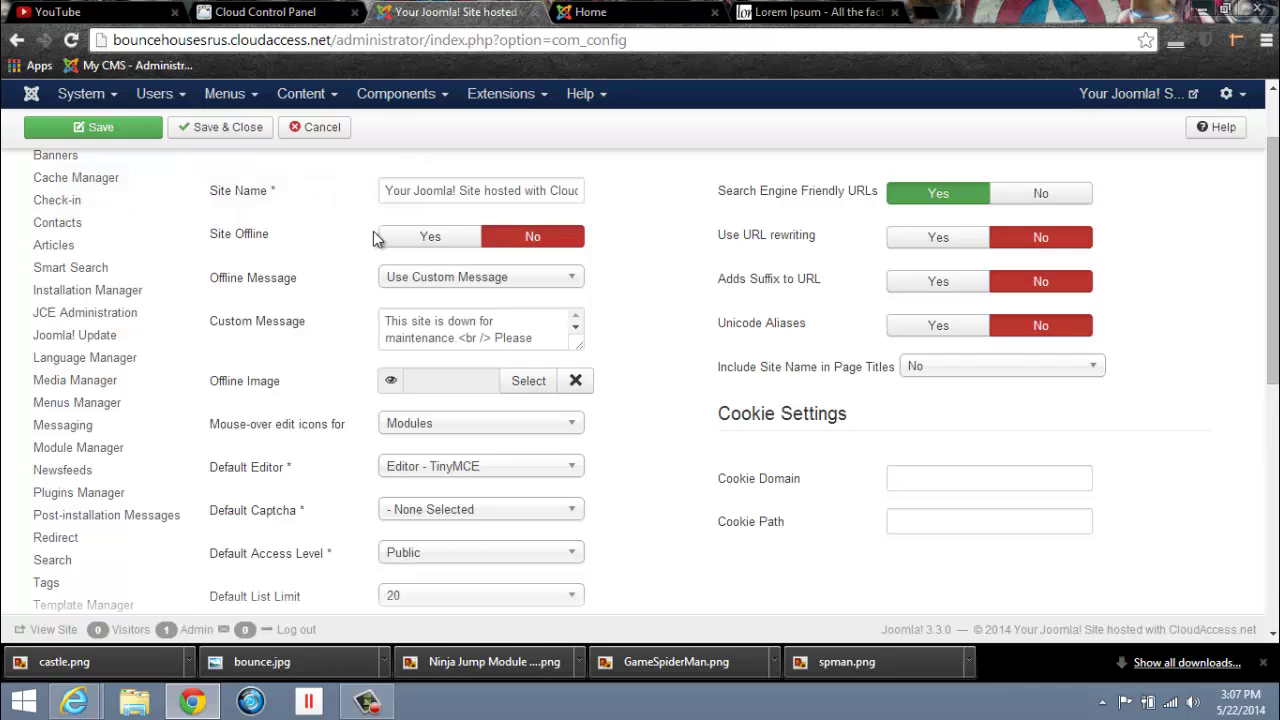
mouse_move(268, 246)
scroll(645, 405, down, 1)
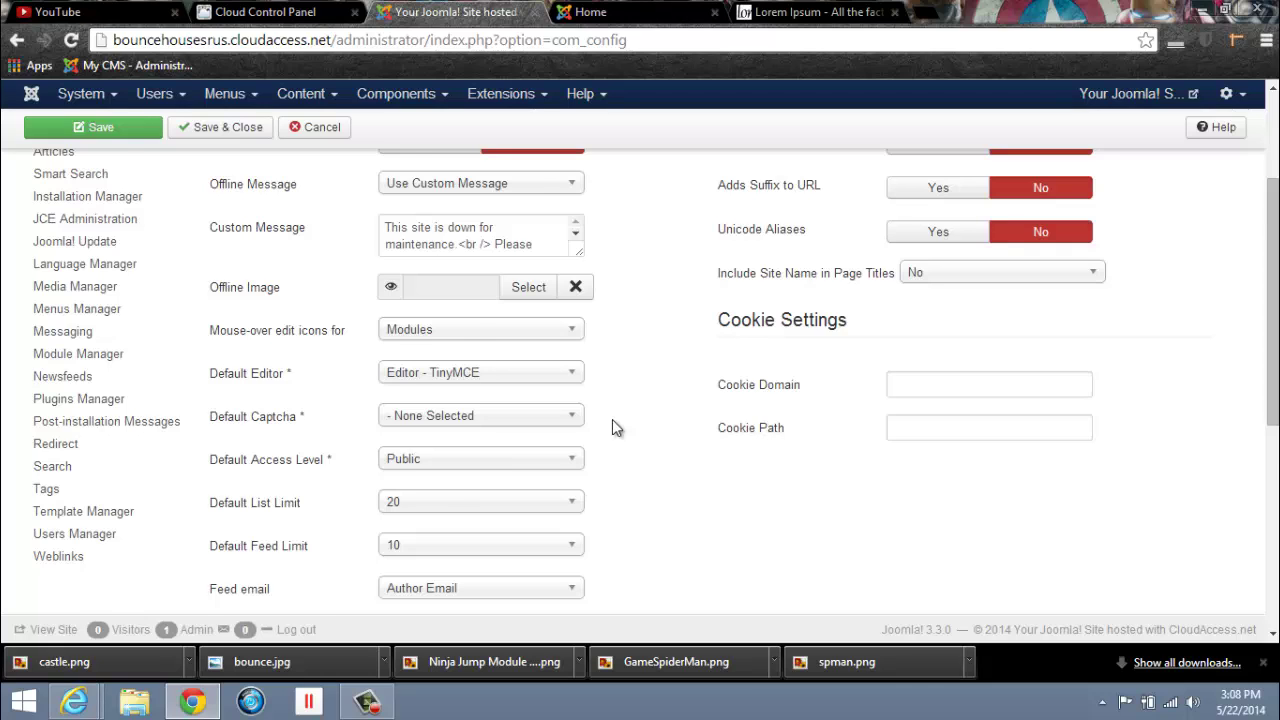
scroll(630, 437, down, 1)
scroll(655, 462, up, 1)
mouse_move(270, 380)
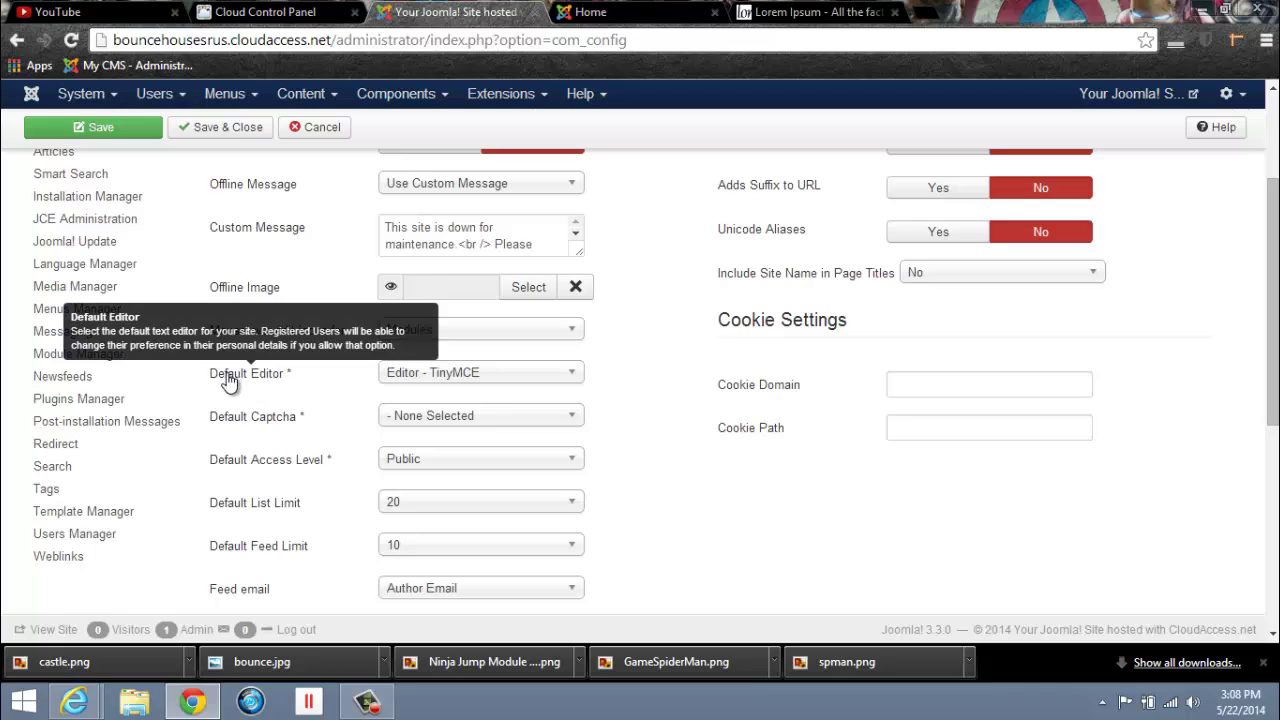
click(567, 376)
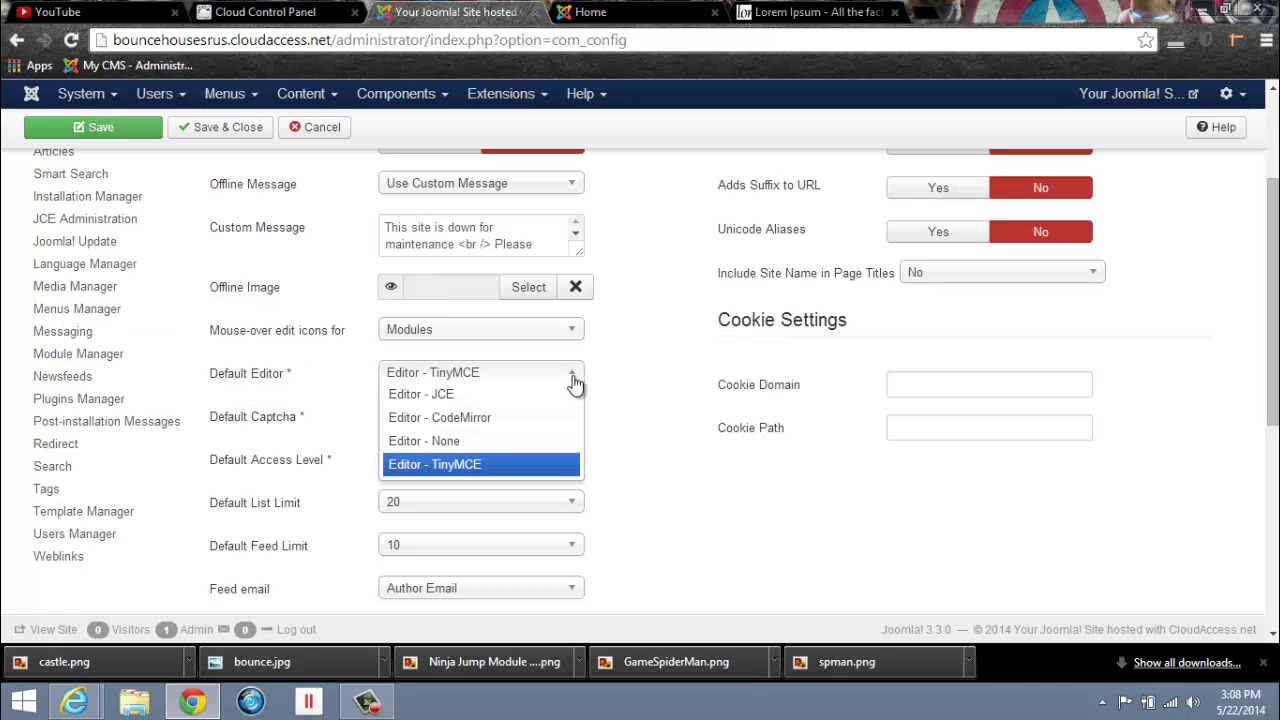
click(459, 395)
scroll(577, 465, up, 3)
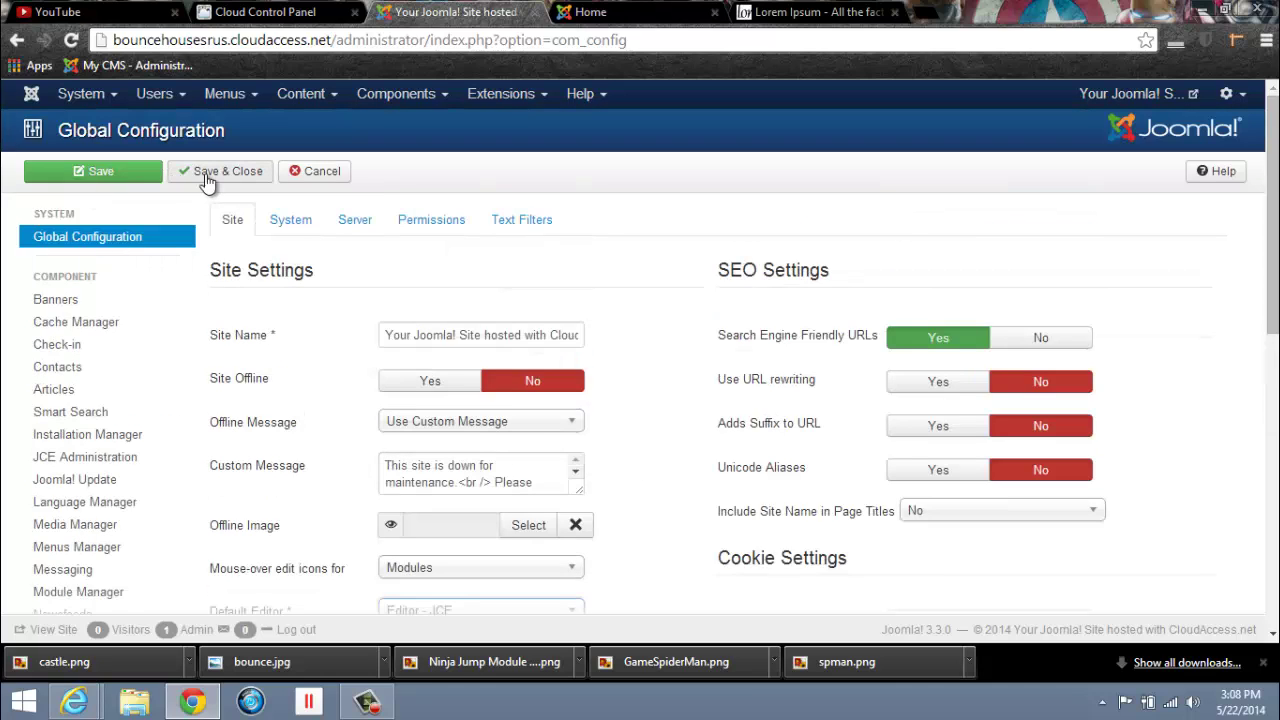
click(212, 181)
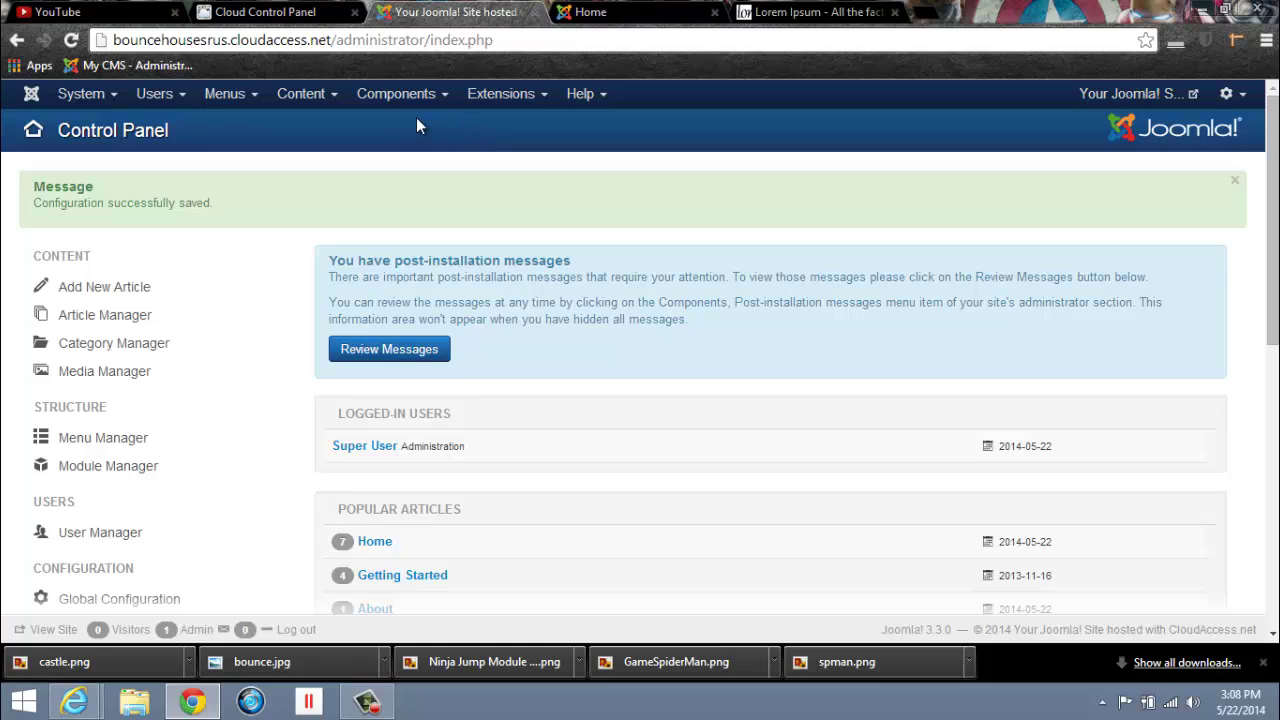
Step: Open the Home Banner module for editing from the Module Manager
click(530, 100)
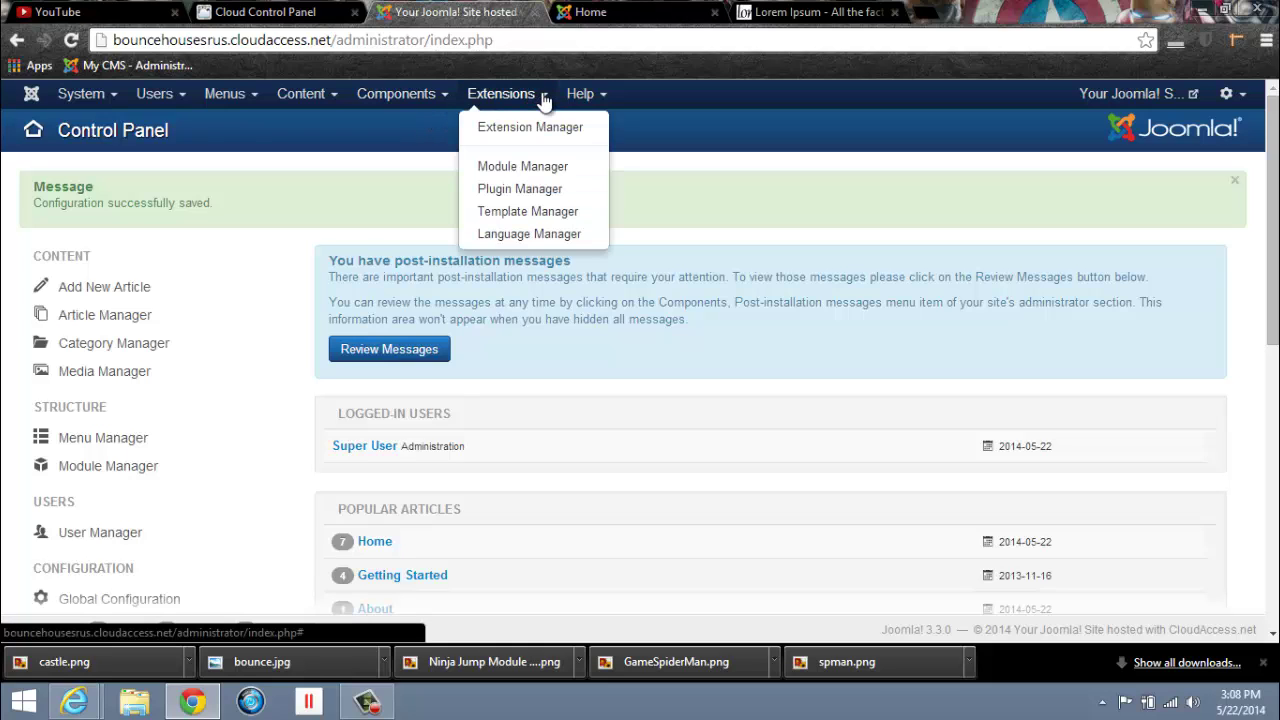
click(508, 168)
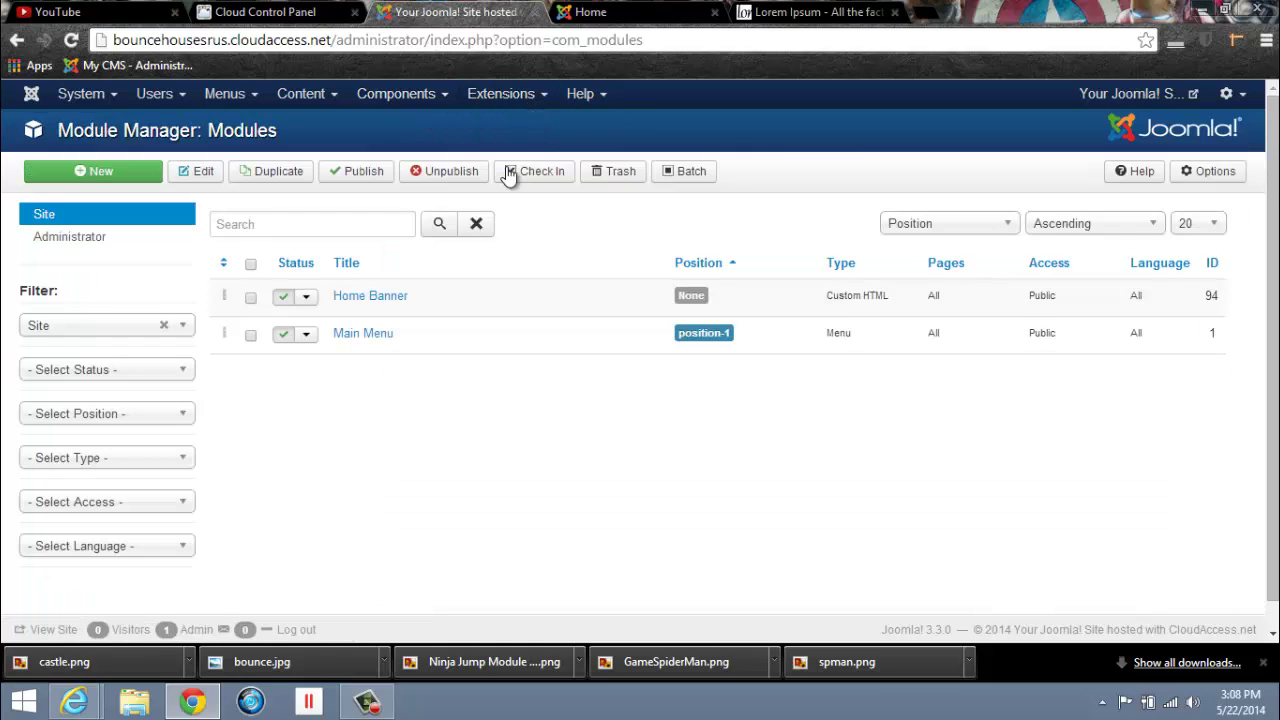
click(368, 299)
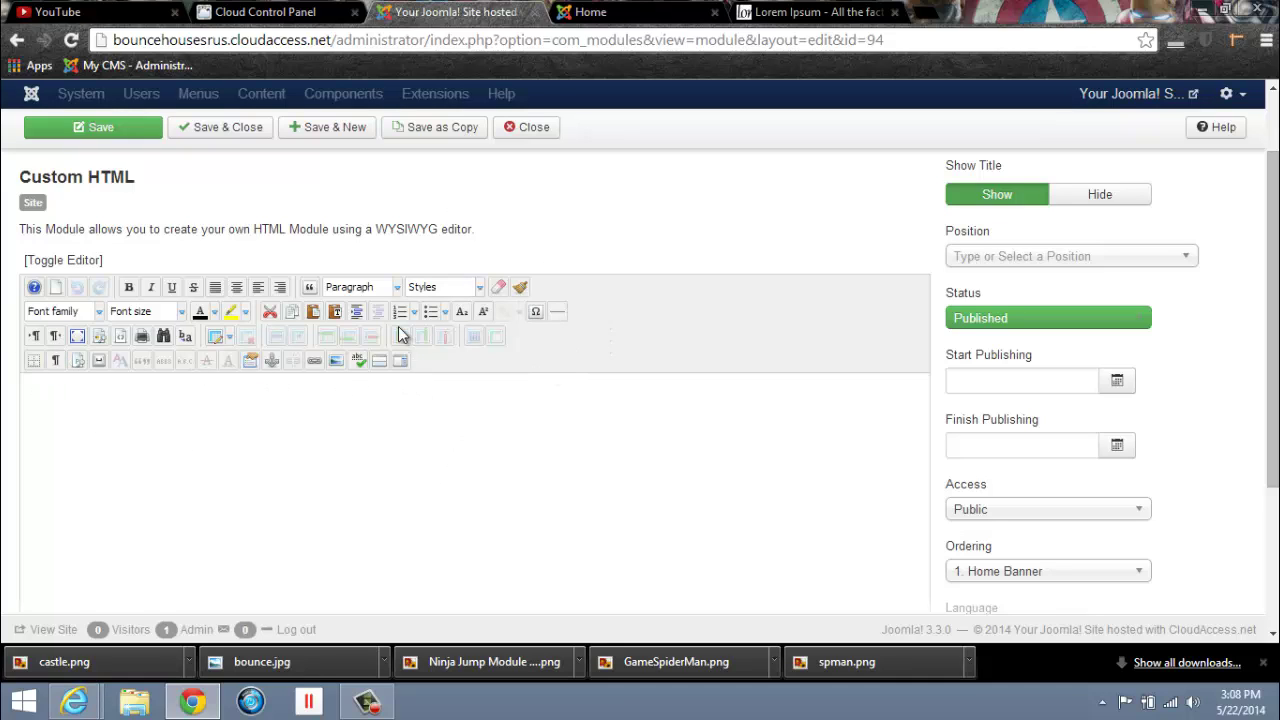
click(396, 287)
mouse_move(468, 338)
mouse_down()
mouse_move(462, 417)
mouse_move(460, 341)
mouse_up()
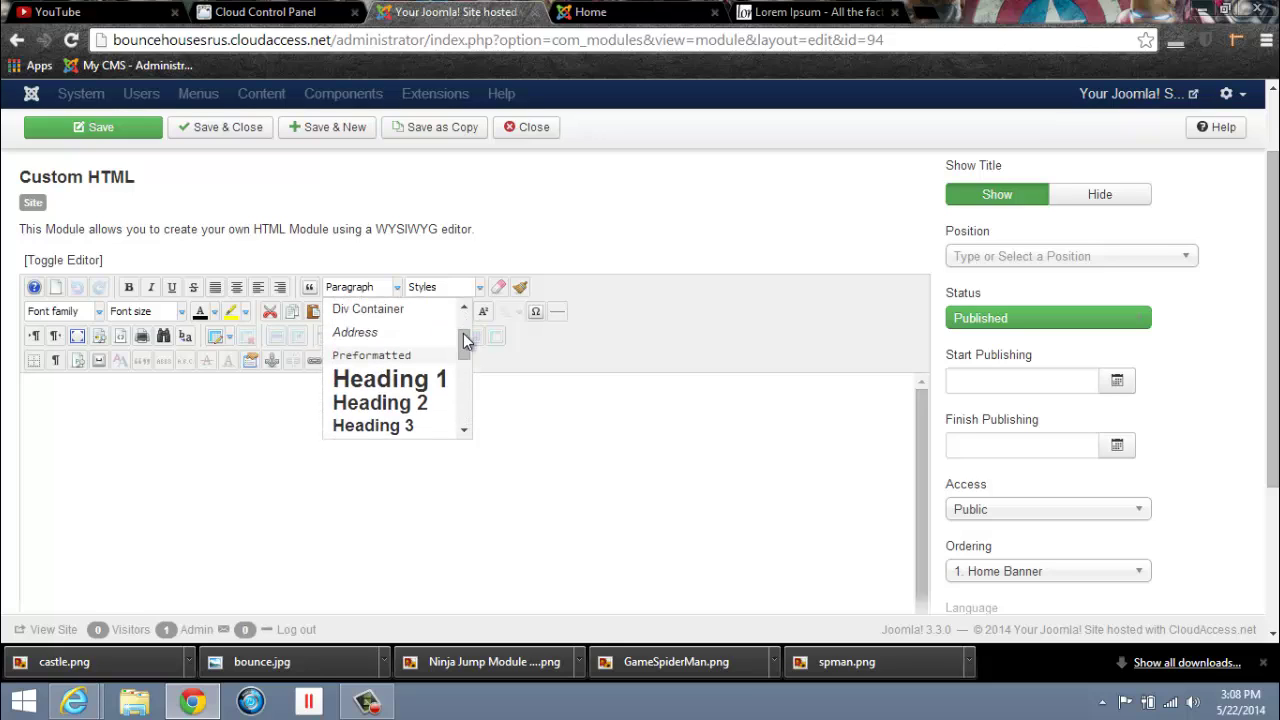
click(466, 318)
click(712, 349)
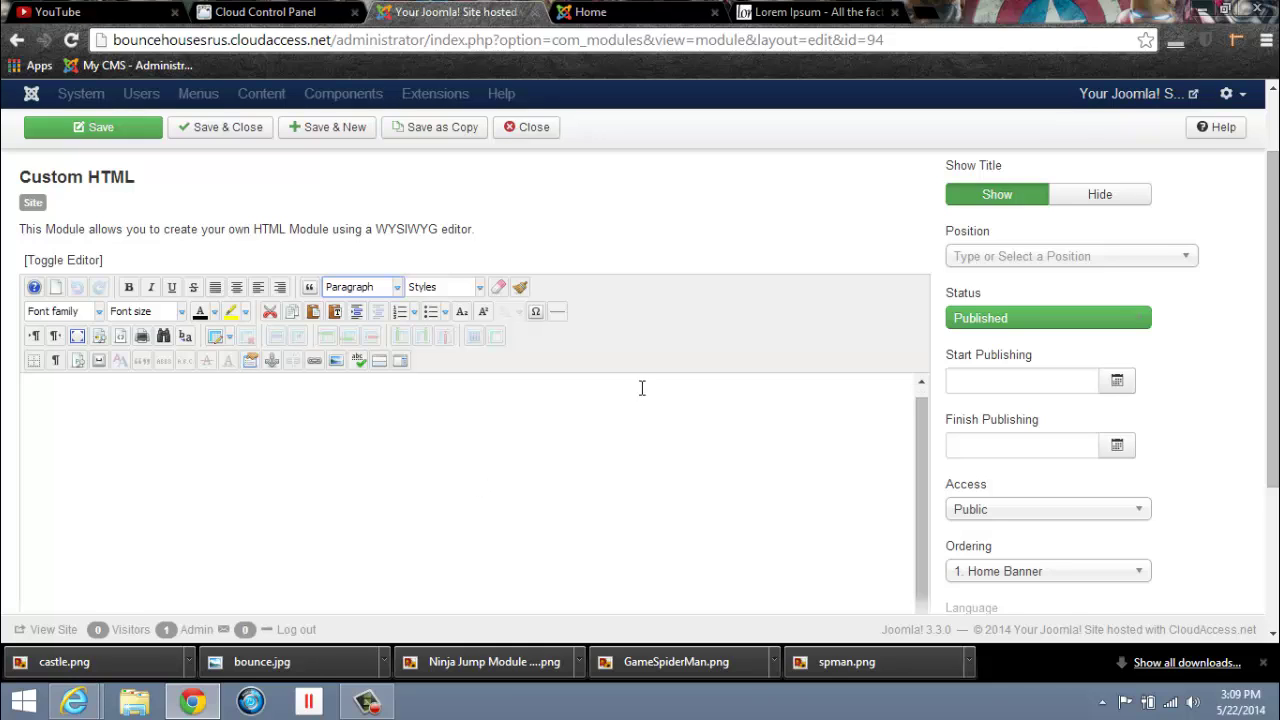
Step: Upload balloons_and_confetti_0502.jpg to the site's root images directory through the Home Banner editor's image dialog
scroll(642, 388, down, 2)
scroll(642, 388, up, 1)
scroll(571, 380, down, 3)
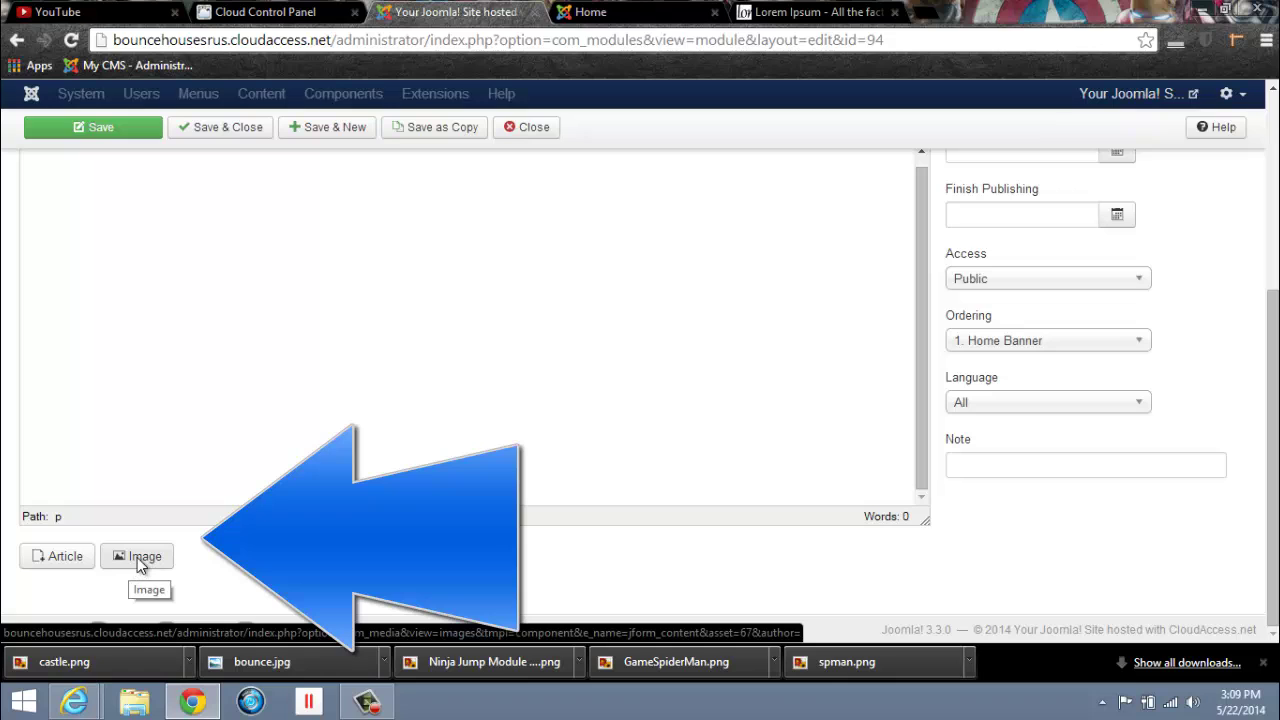
click(137, 557)
scroll(937, 410, down, 3)
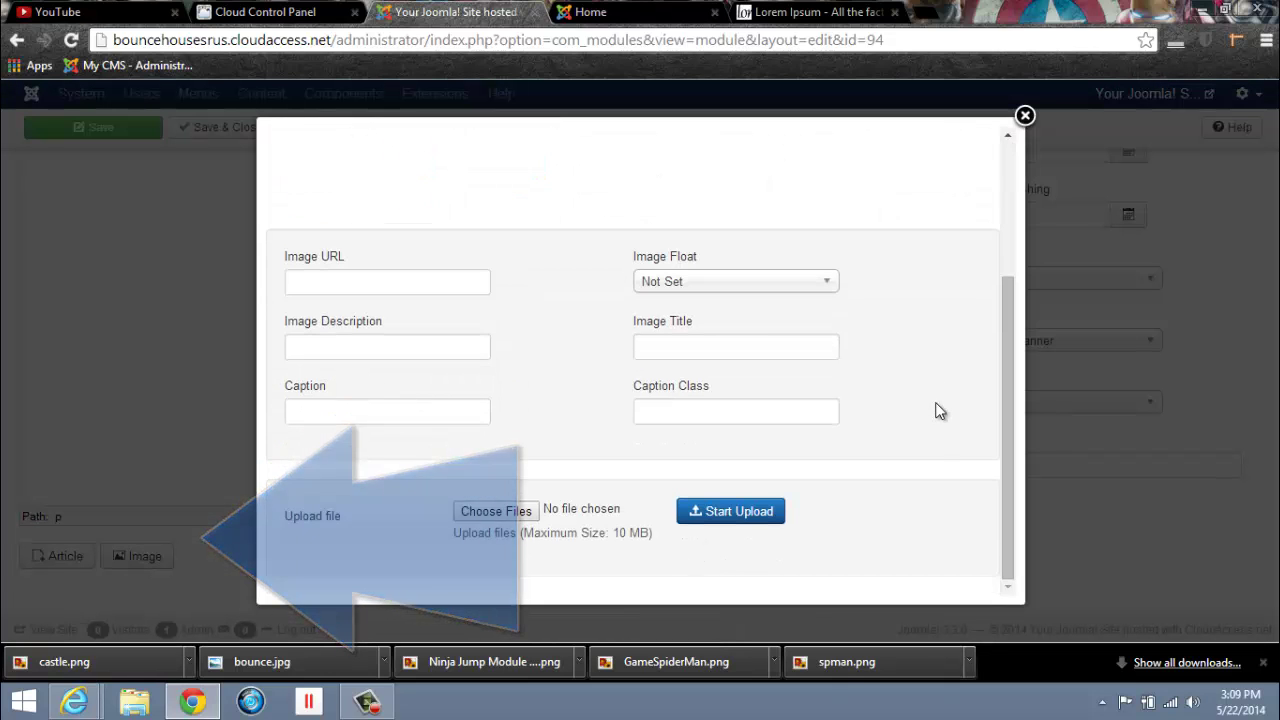
click(491, 513)
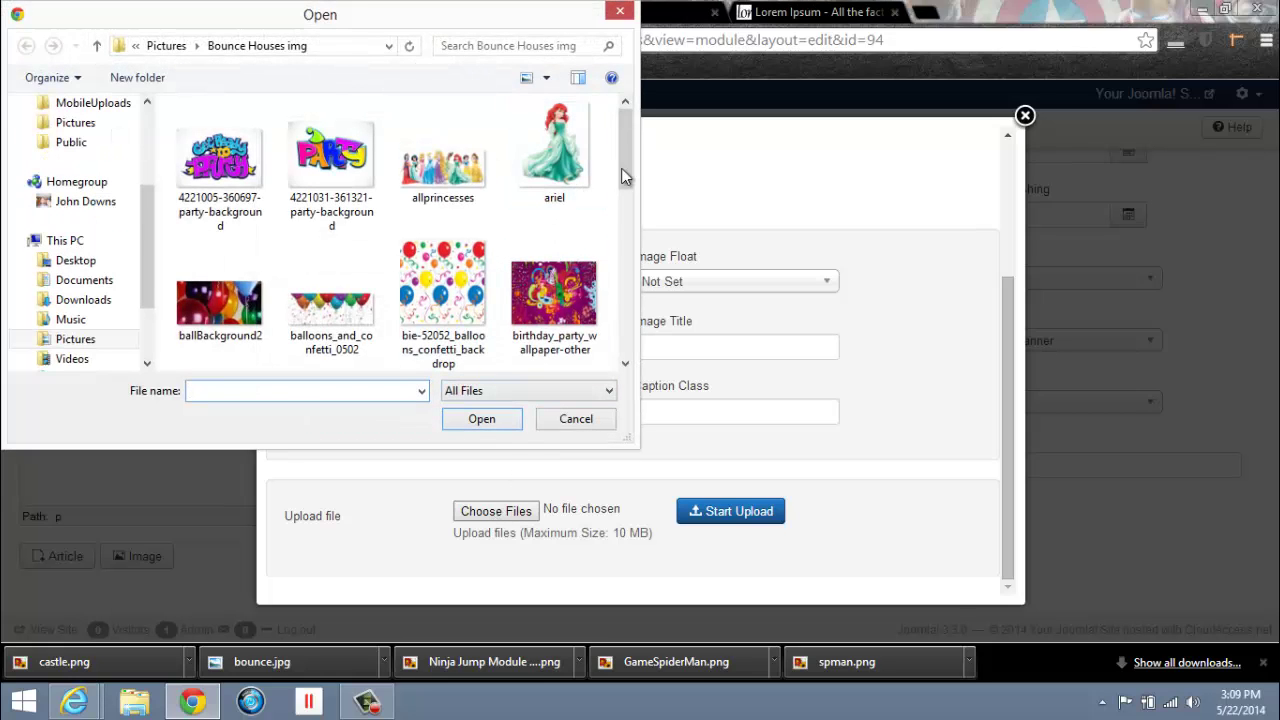
drag(621, 168, 621, 320)
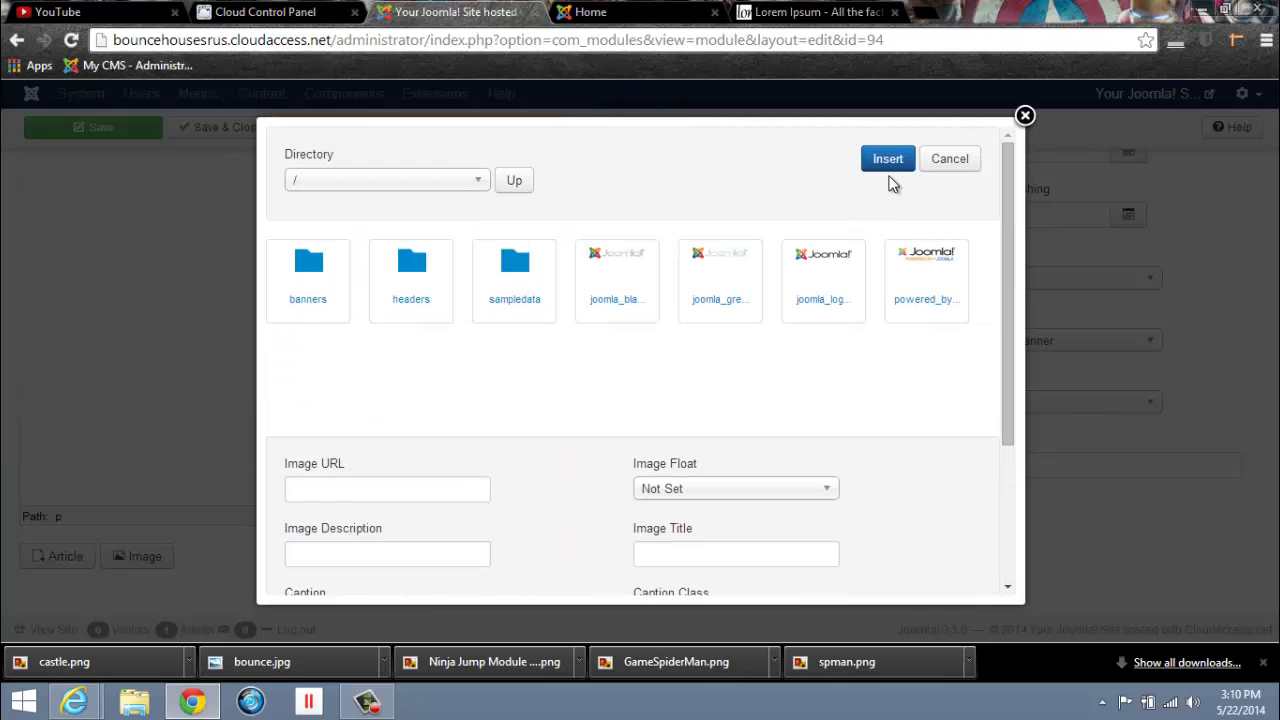
click(889, 162)
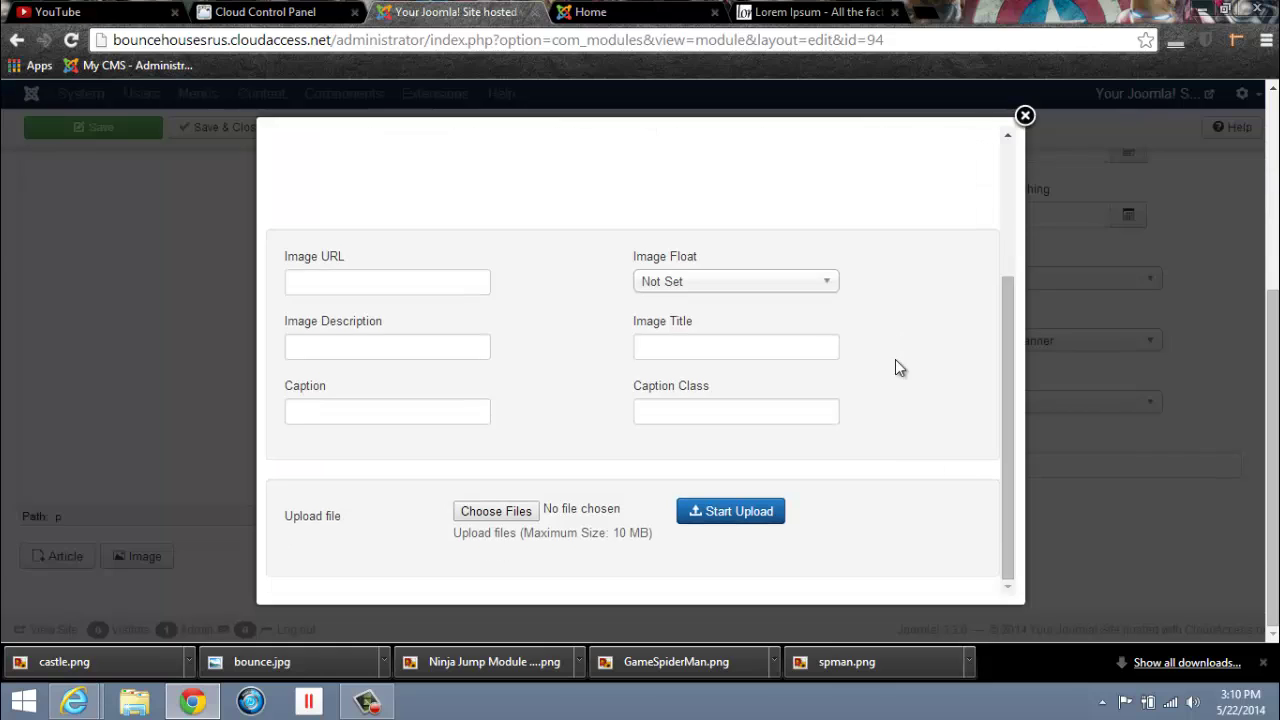
click(494, 509)
double_click(341, 318)
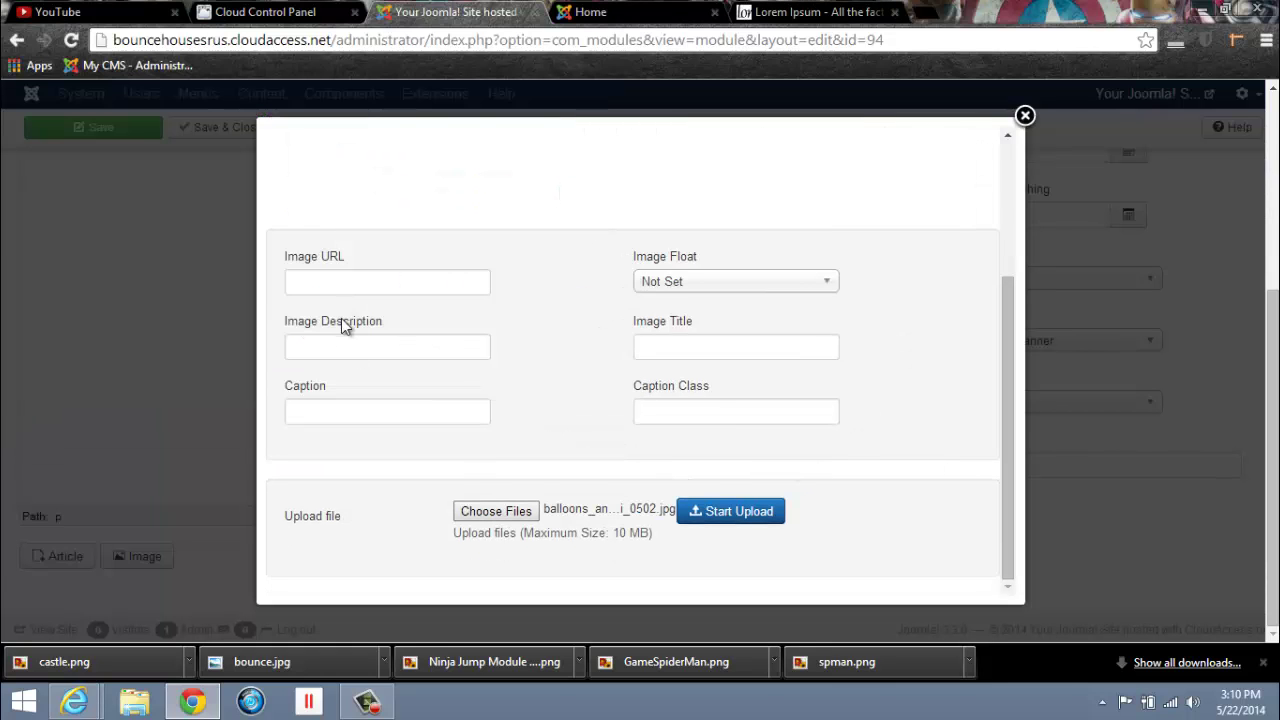
click(742, 521)
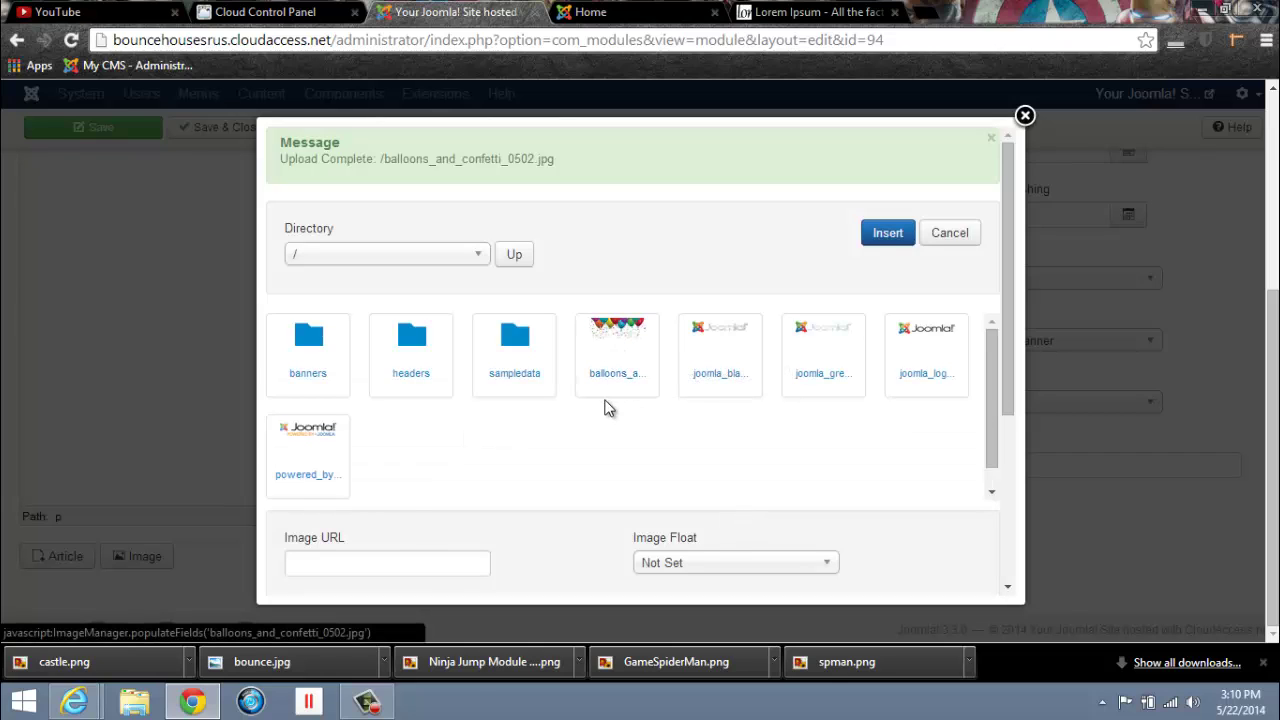
Step: Insert the uploaded balloons_and_confetti_0502.jpg image into the Home Banner module's content
click(624, 344)
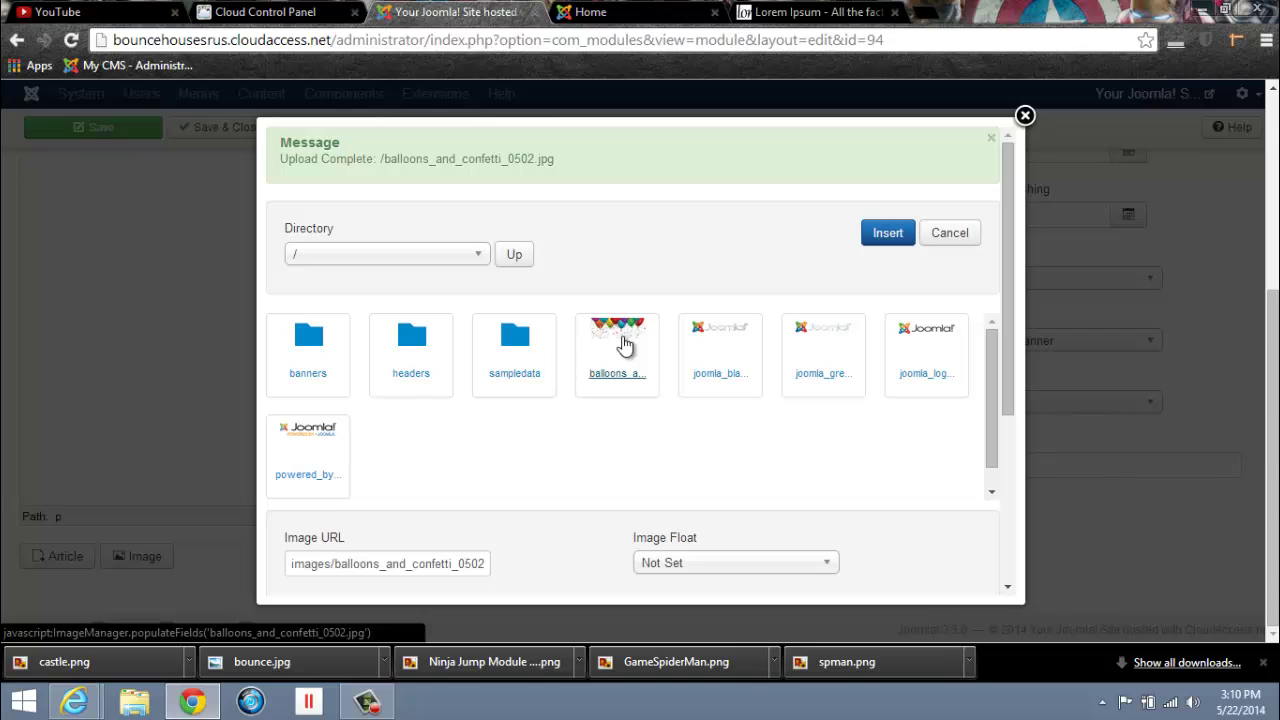
click(881, 239)
scroll(770, 345, up, 2)
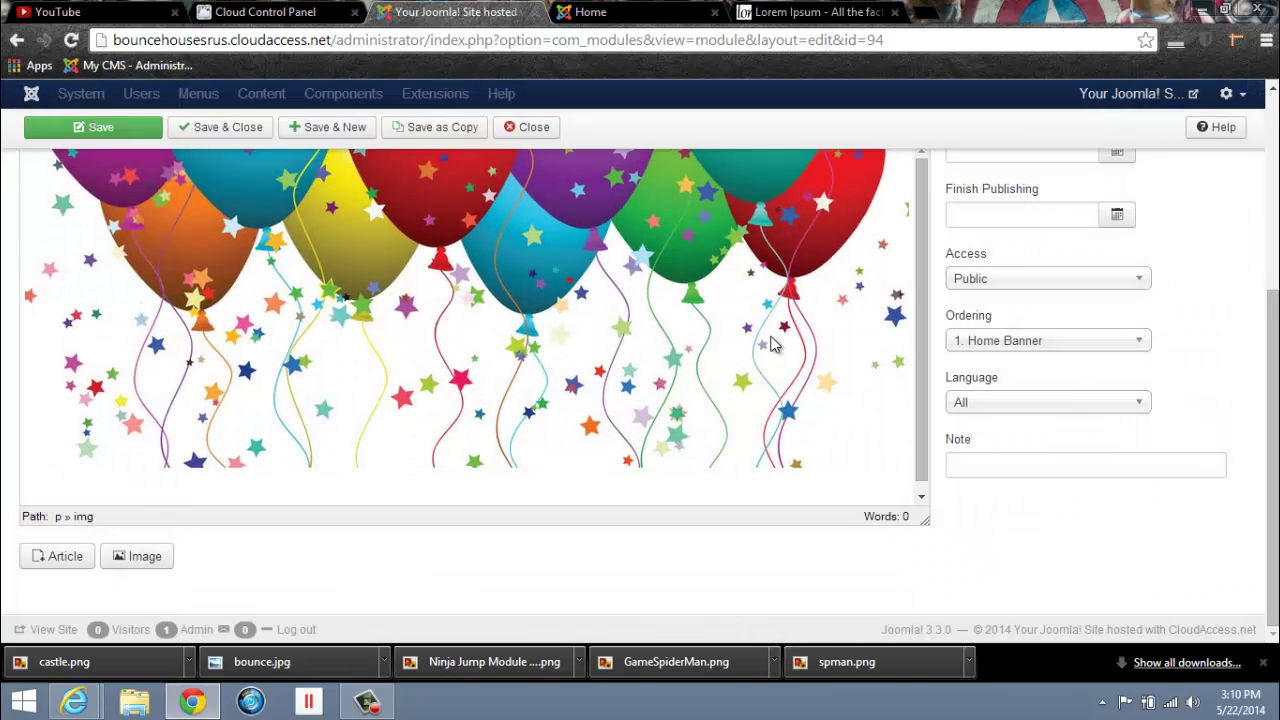
scroll(731, 449, down, 2)
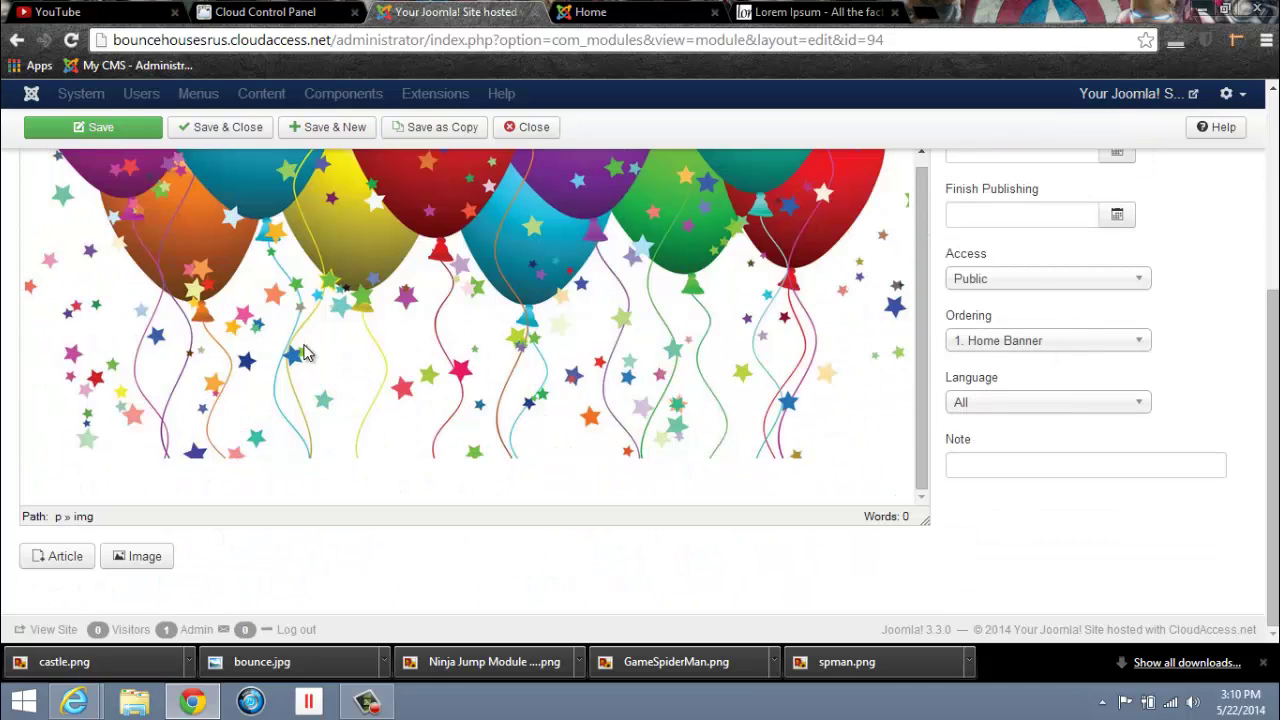
scroll(474, 463, up, 1)
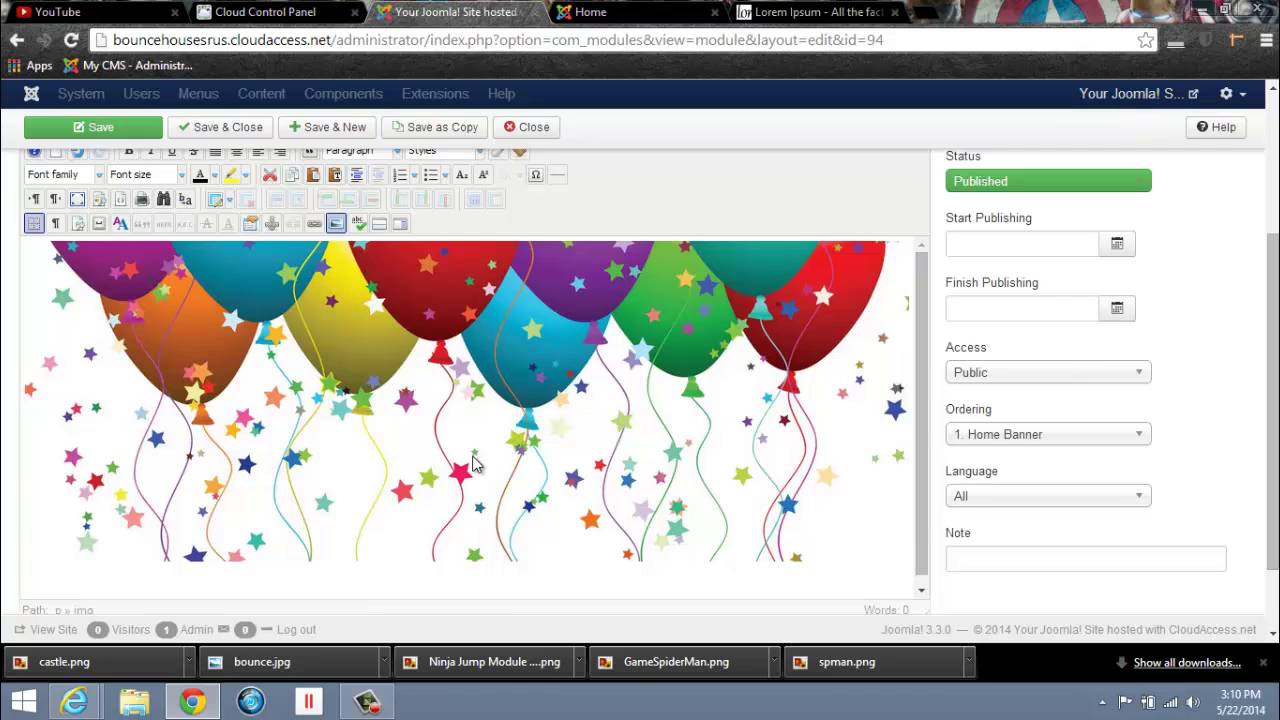
Step: Hide the Home Banner module's title and set its position to Protostar's Banner [banner]
scroll(720, 400, up, 3)
click(1115, 343)
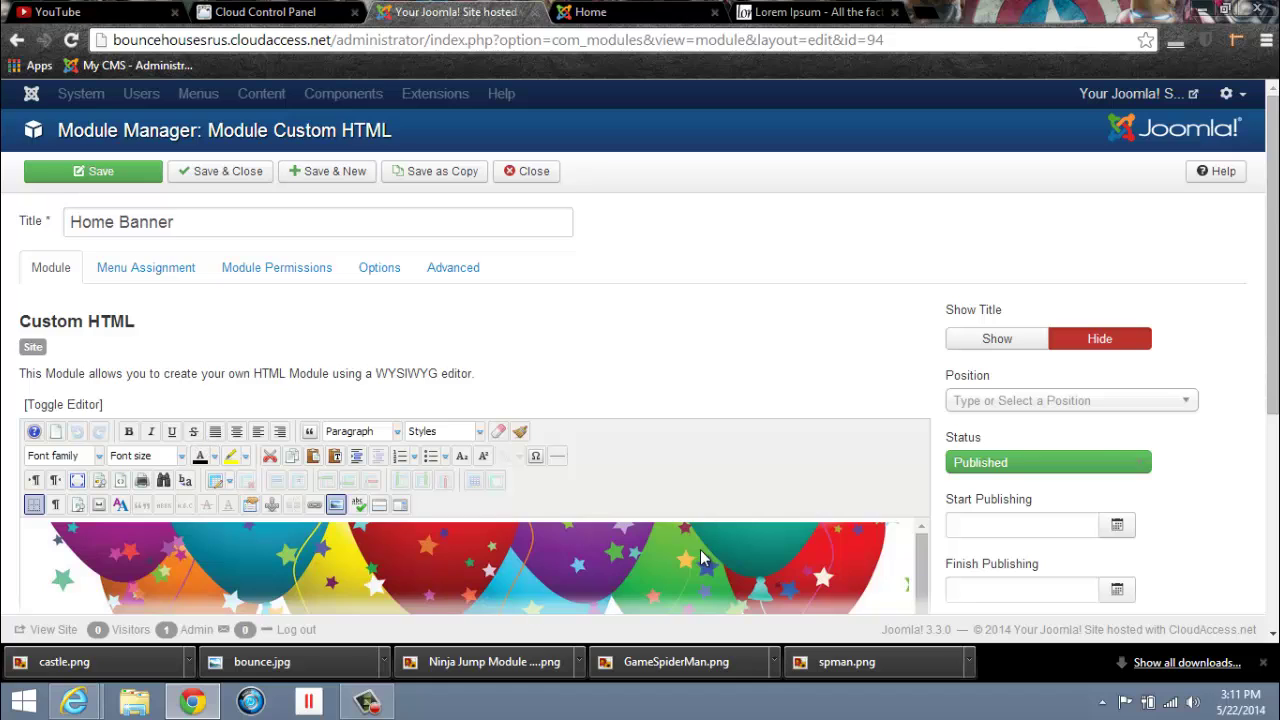
click(1188, 402)
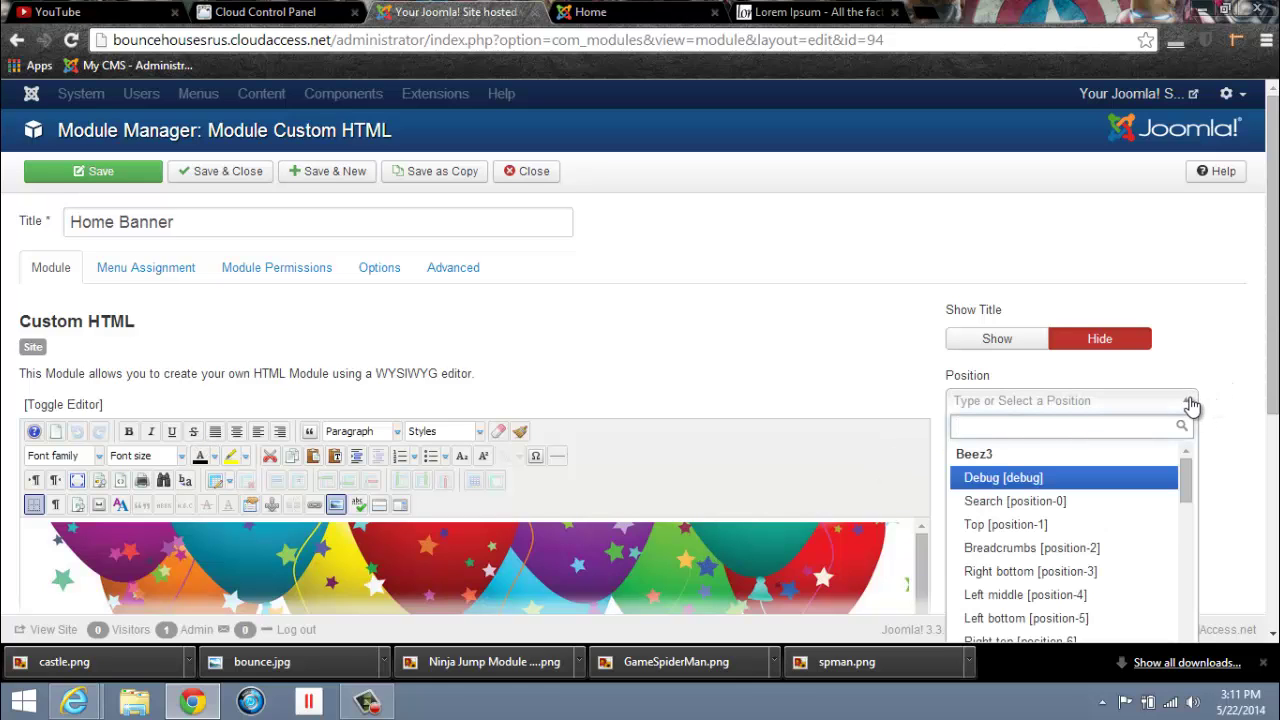
scroll(1220, 455, down, 2)
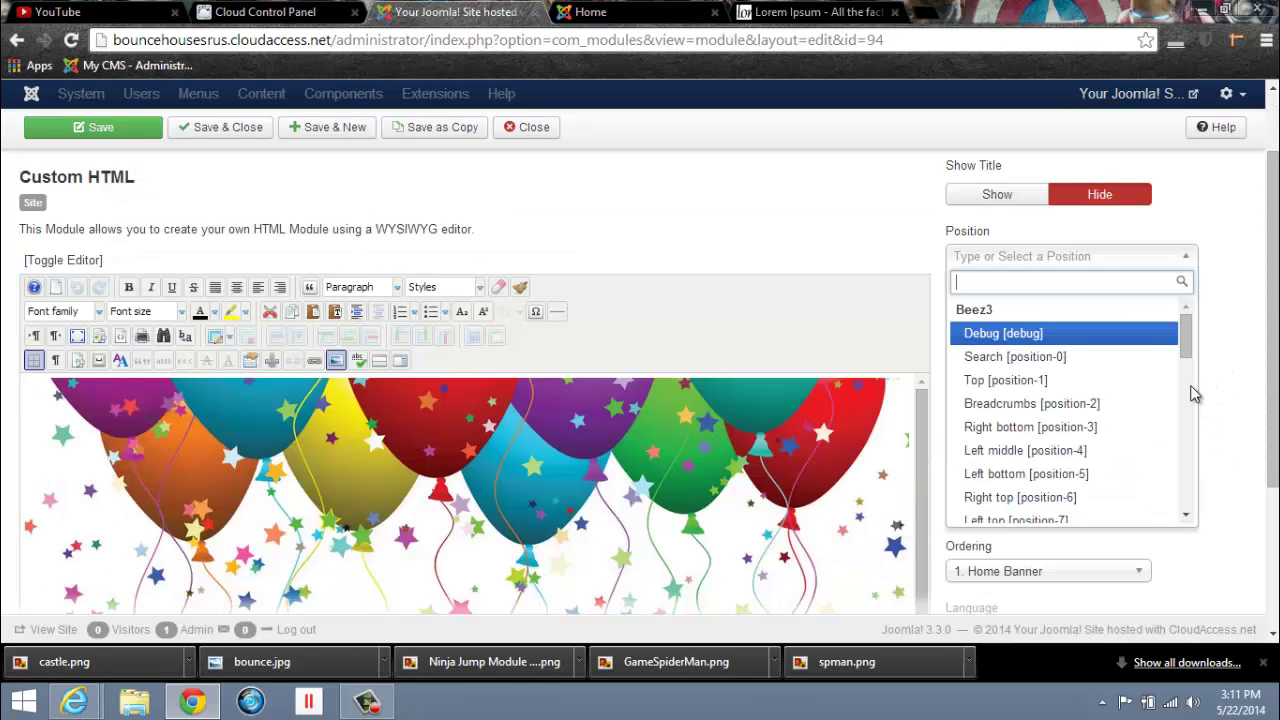
drag(1186, 338, 1196, 421)
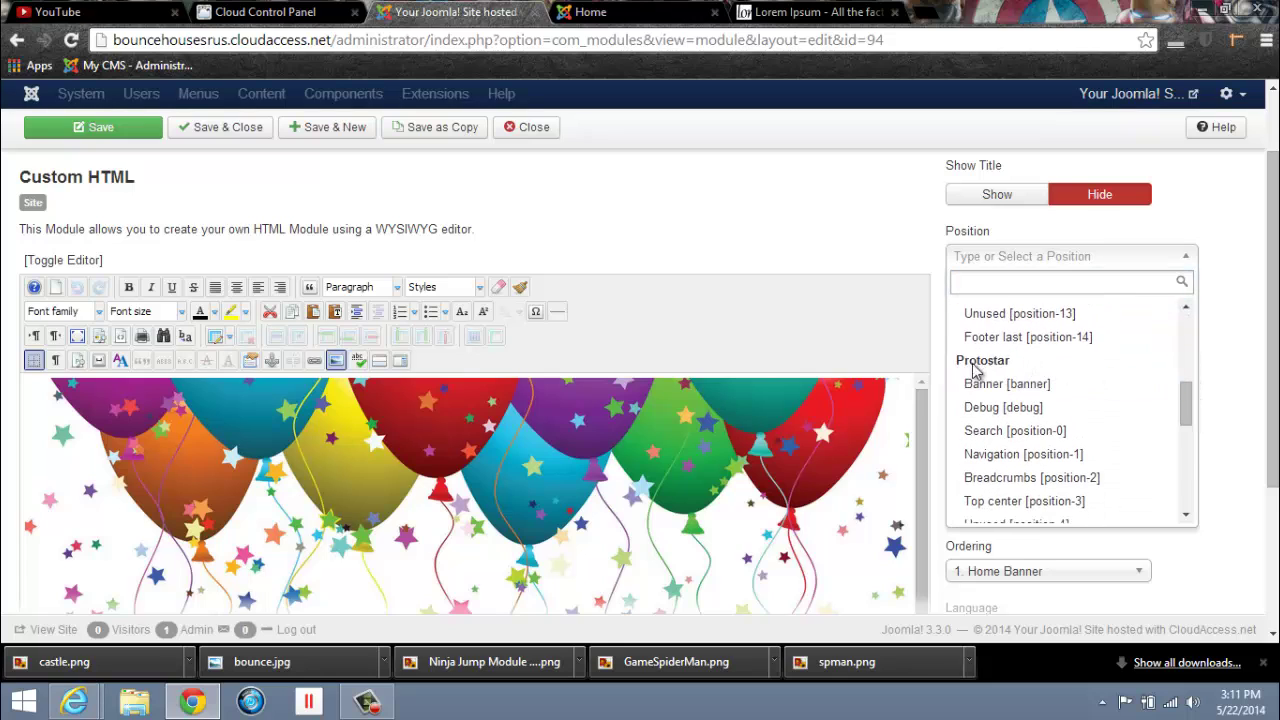
click(1100, 386)
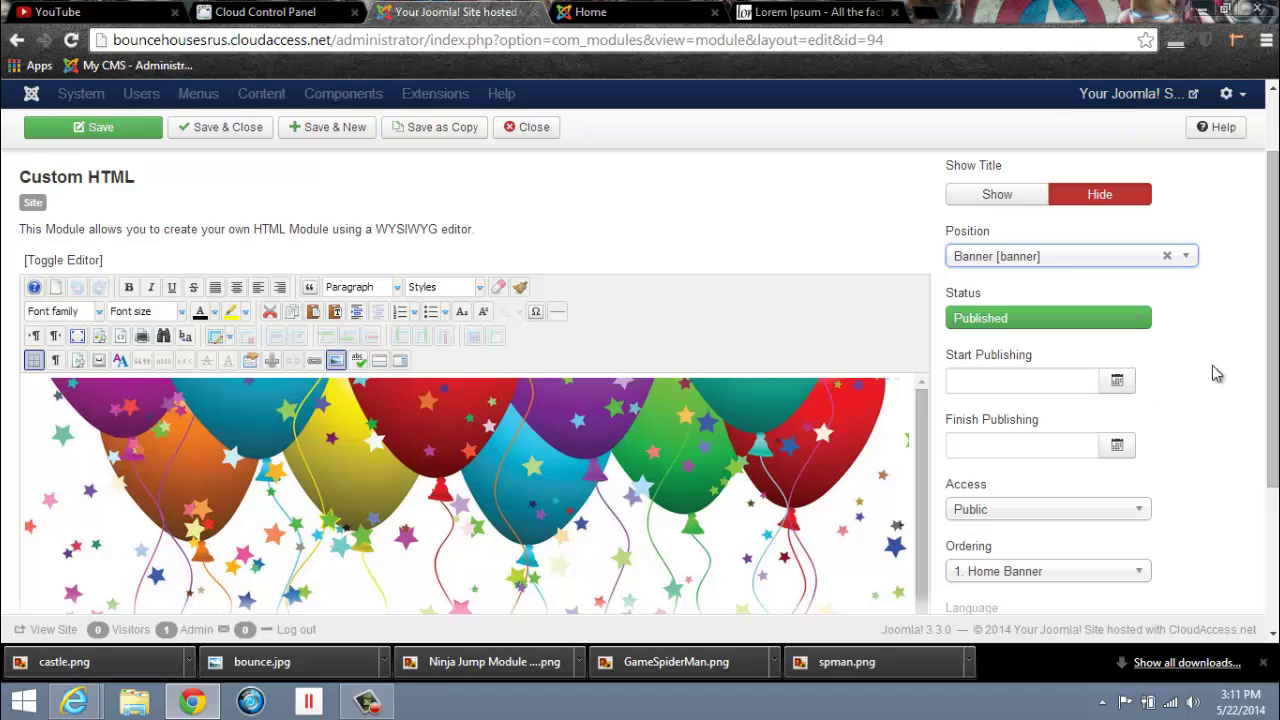
Step: Assign the Home Banner module only on the pages selected, leaving just the Main Menu's Home page checked
scroll(1250, 395, up, 2)
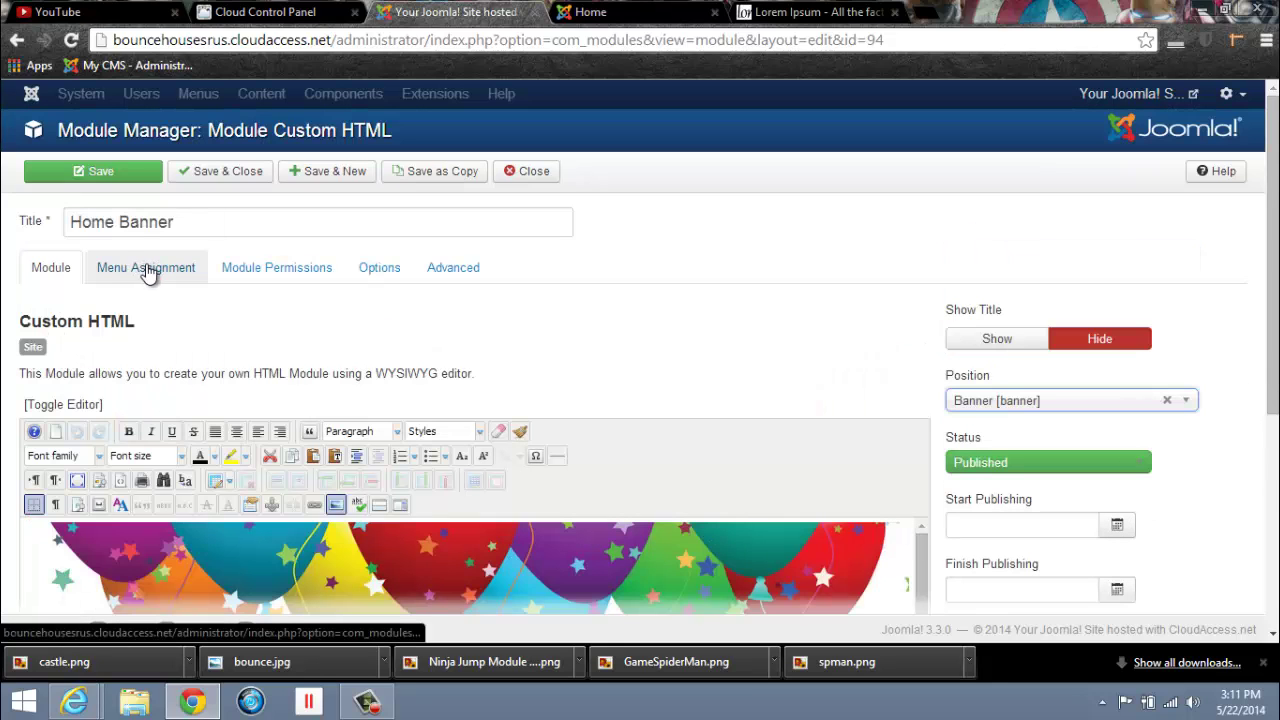
click(181, 268)
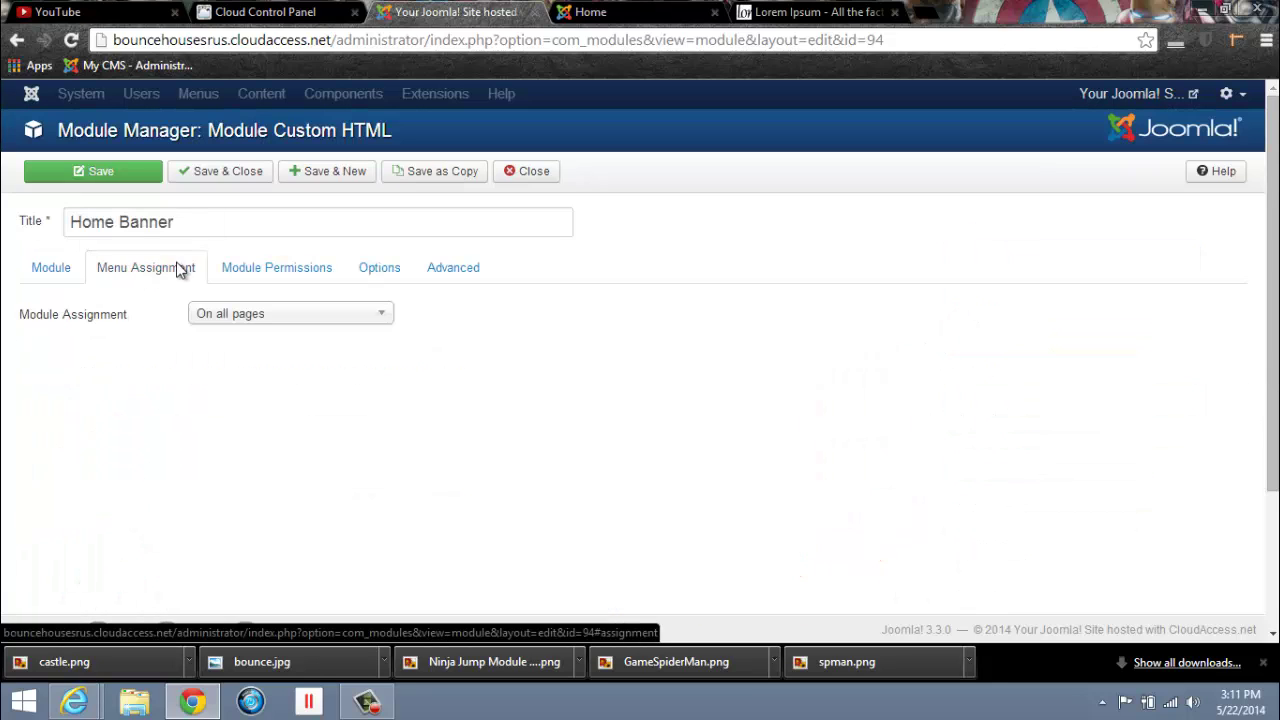
click(362, 316)
click(359, 384)
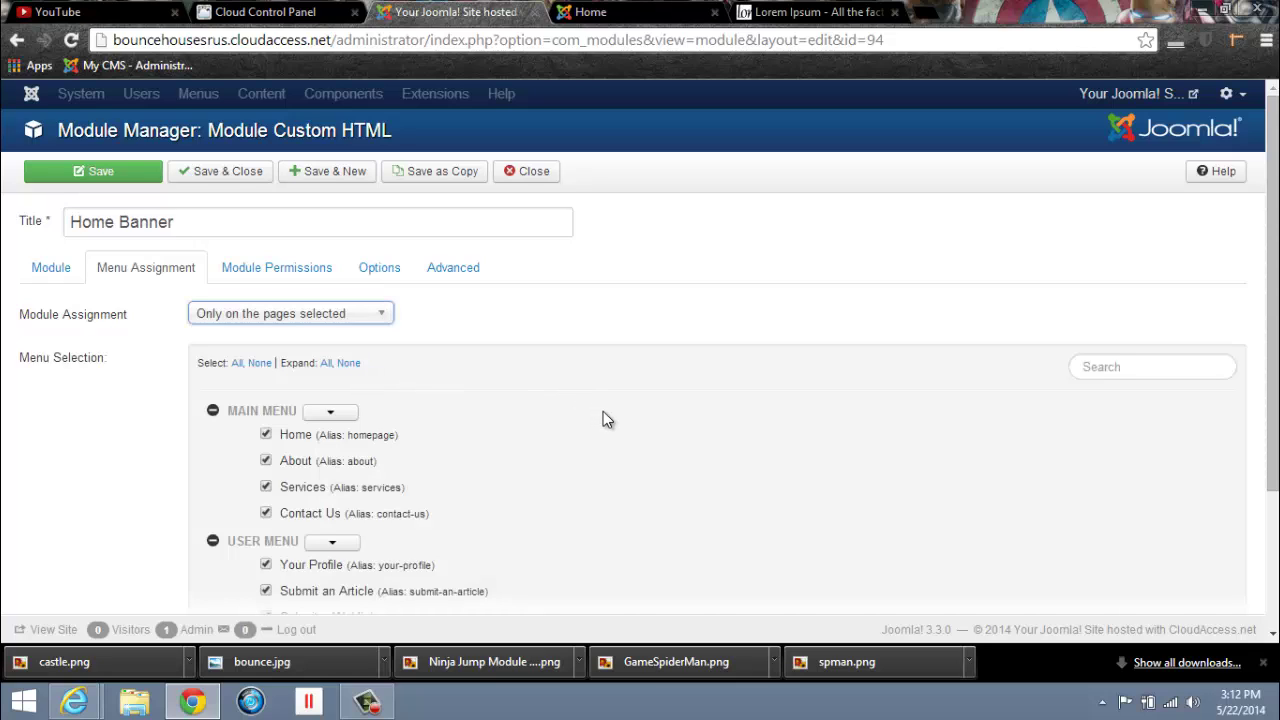
scroll(558, 406, down, 2)
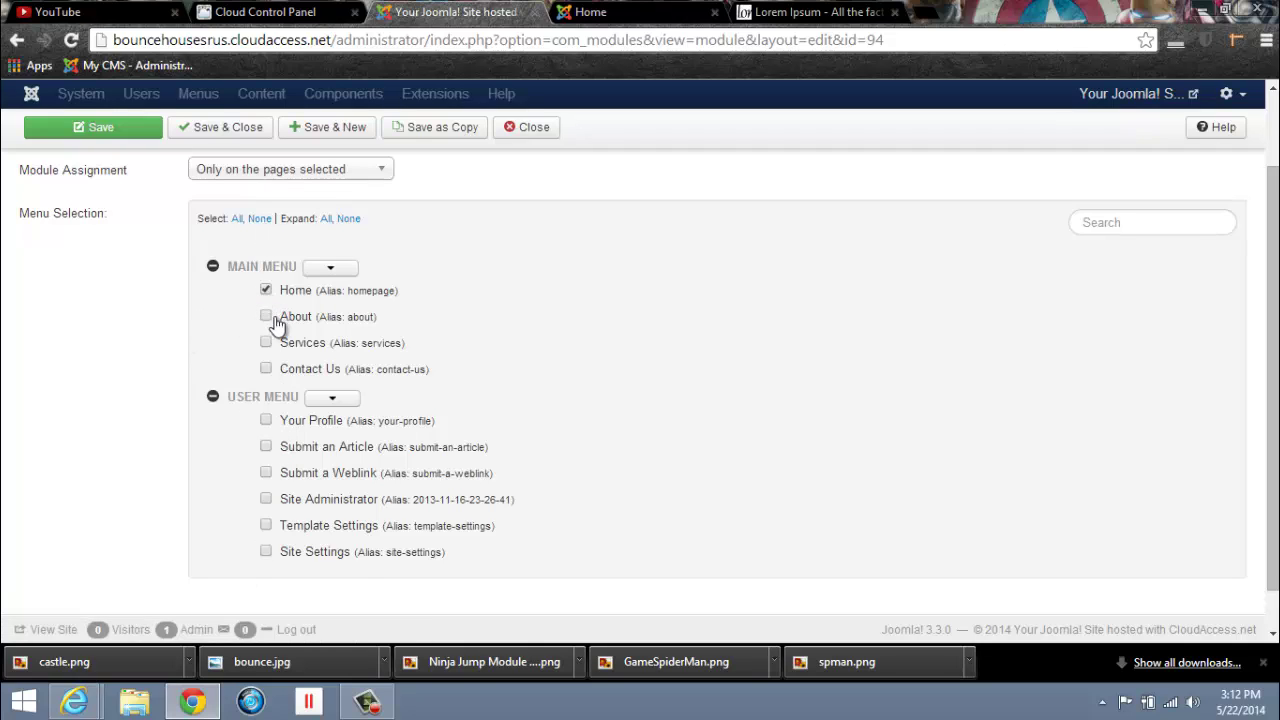
scroll(3, 565, up, 2)
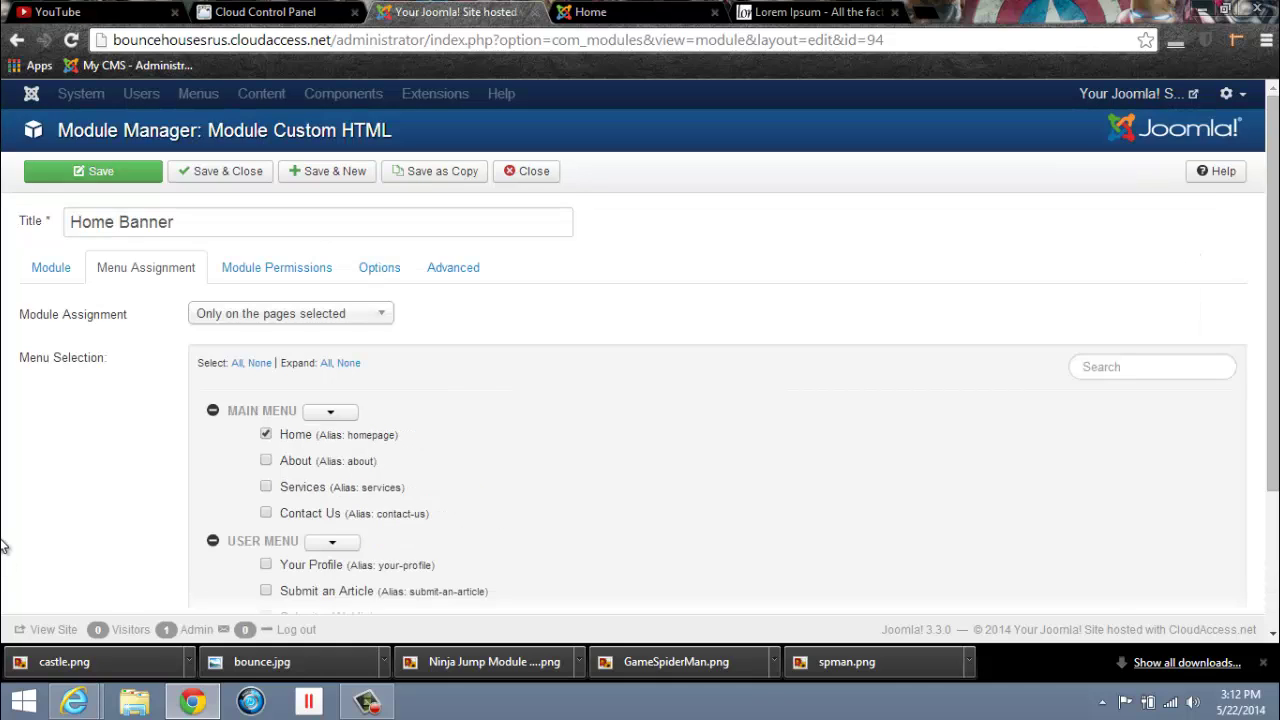
Step: Save and close the Home Banner module, and reload the site's home page to check the banner
click(51, 268)
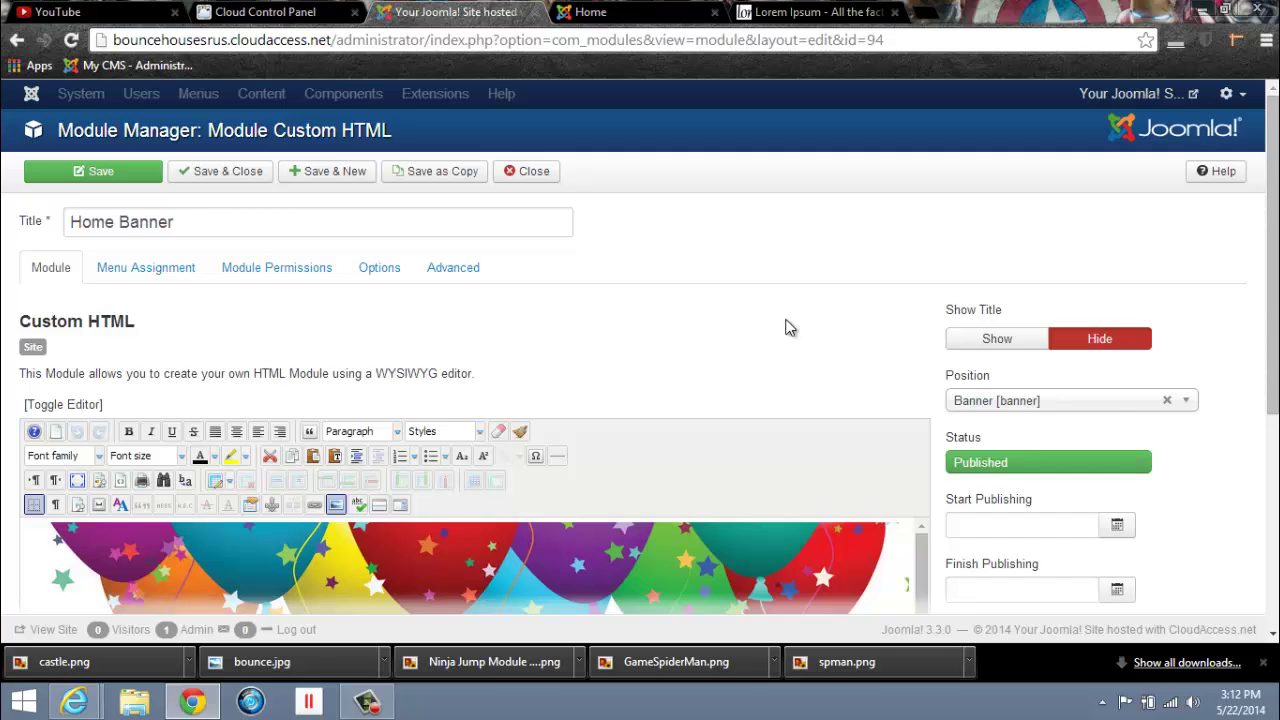
scroll(787, 328, down, 2)
scroll(787, 328, down, 3)
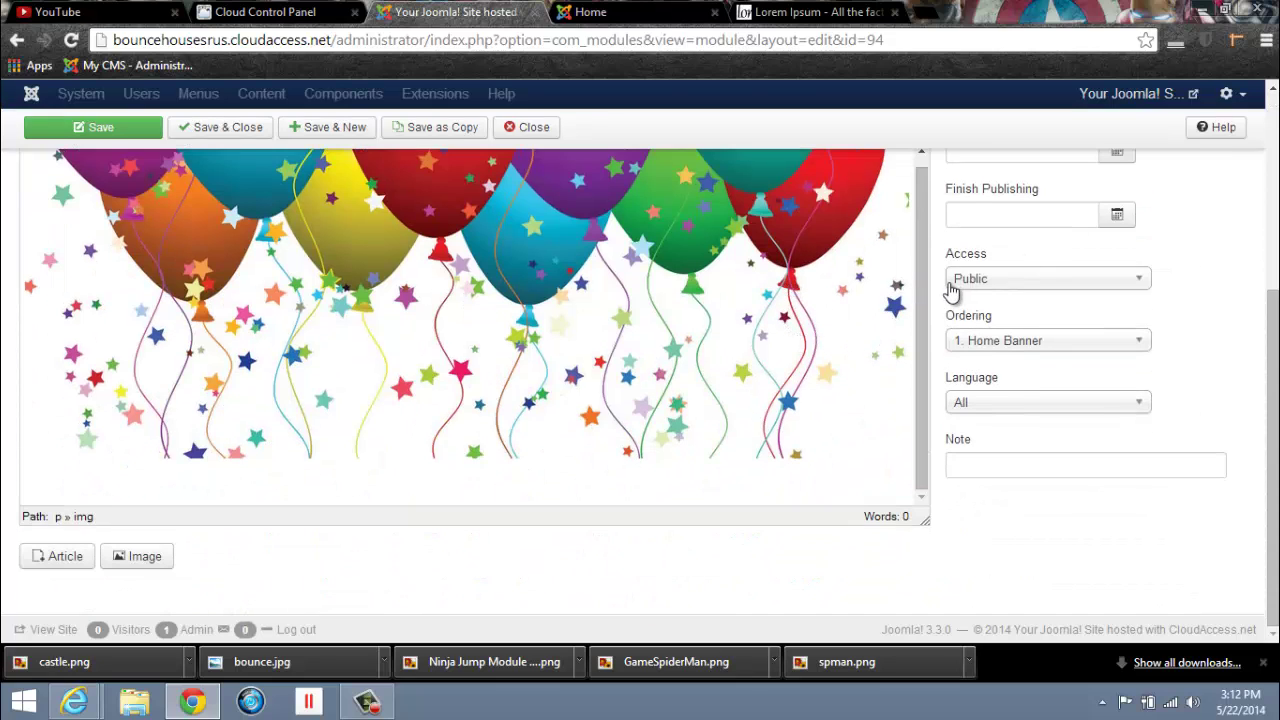
scroll(648, 467, up, 3)
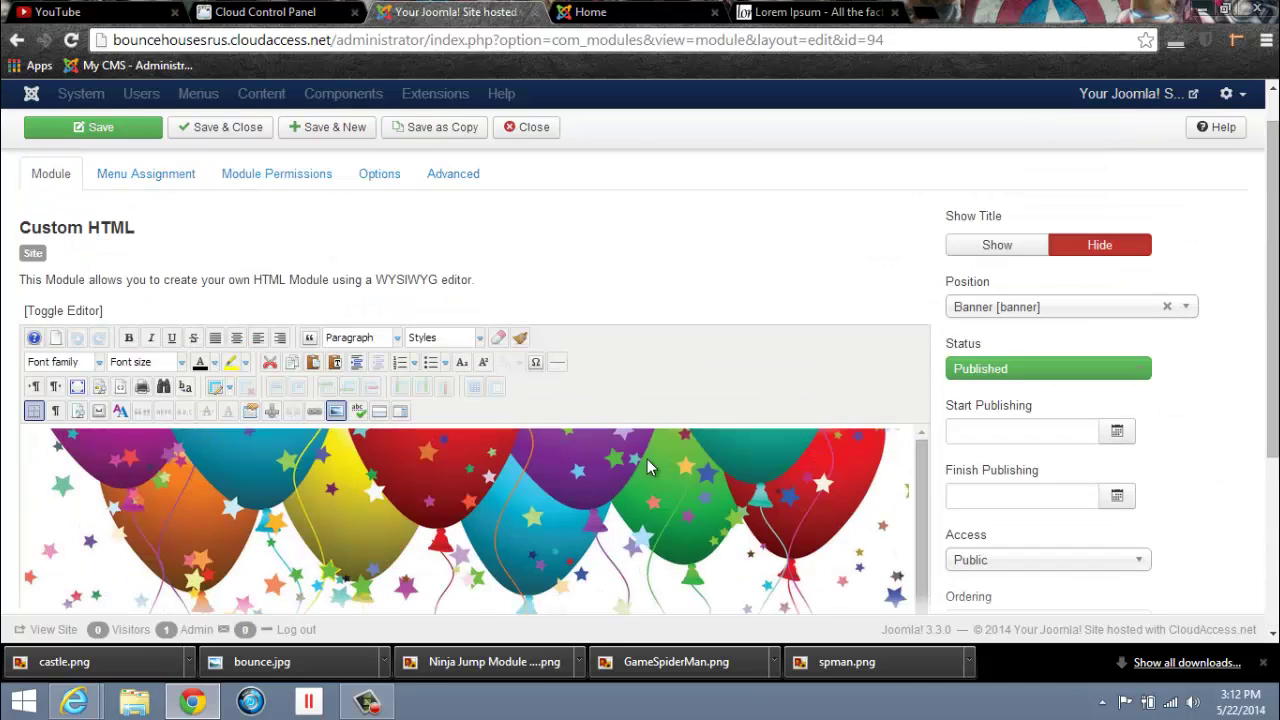
click(228, 131)
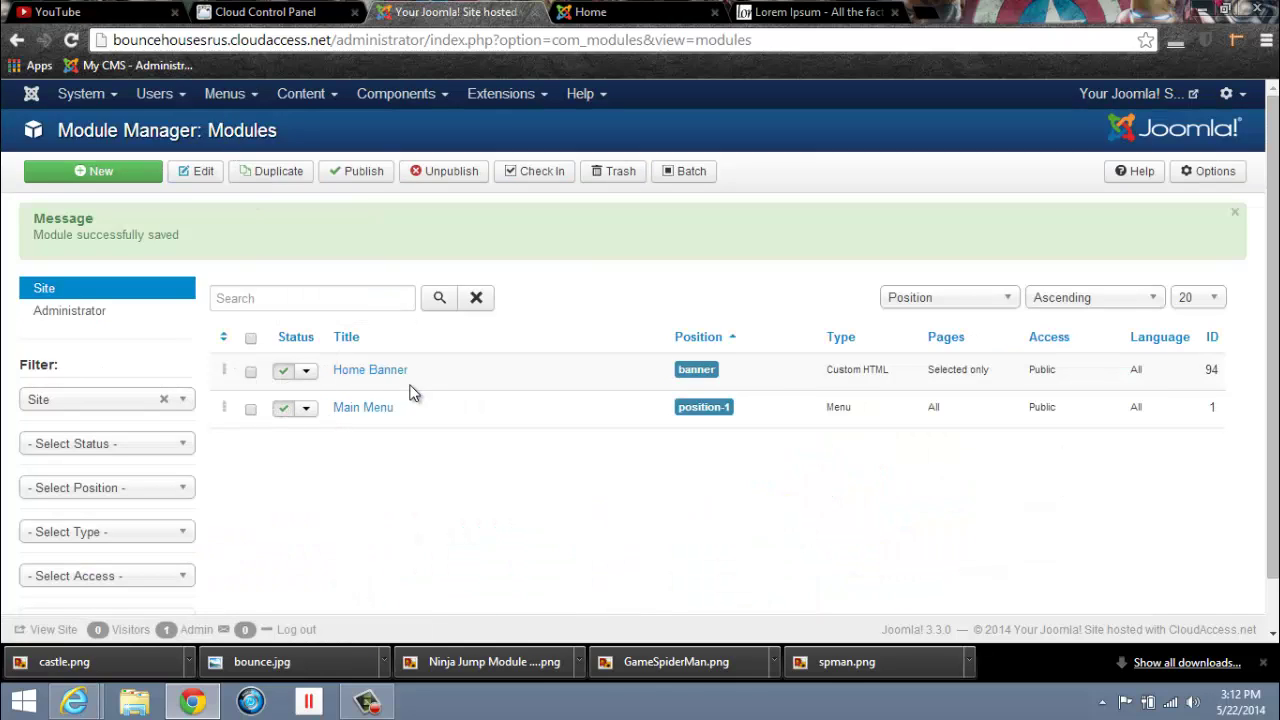
click(678, 22)
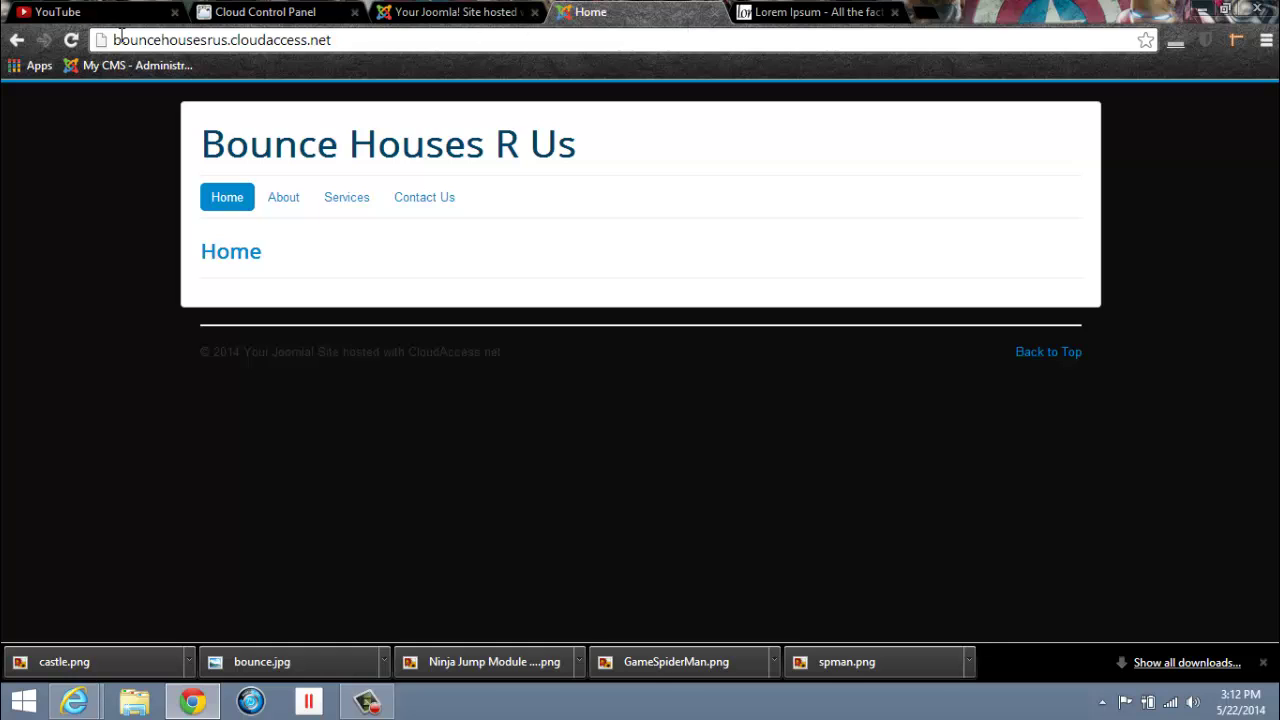
click(71, 40)
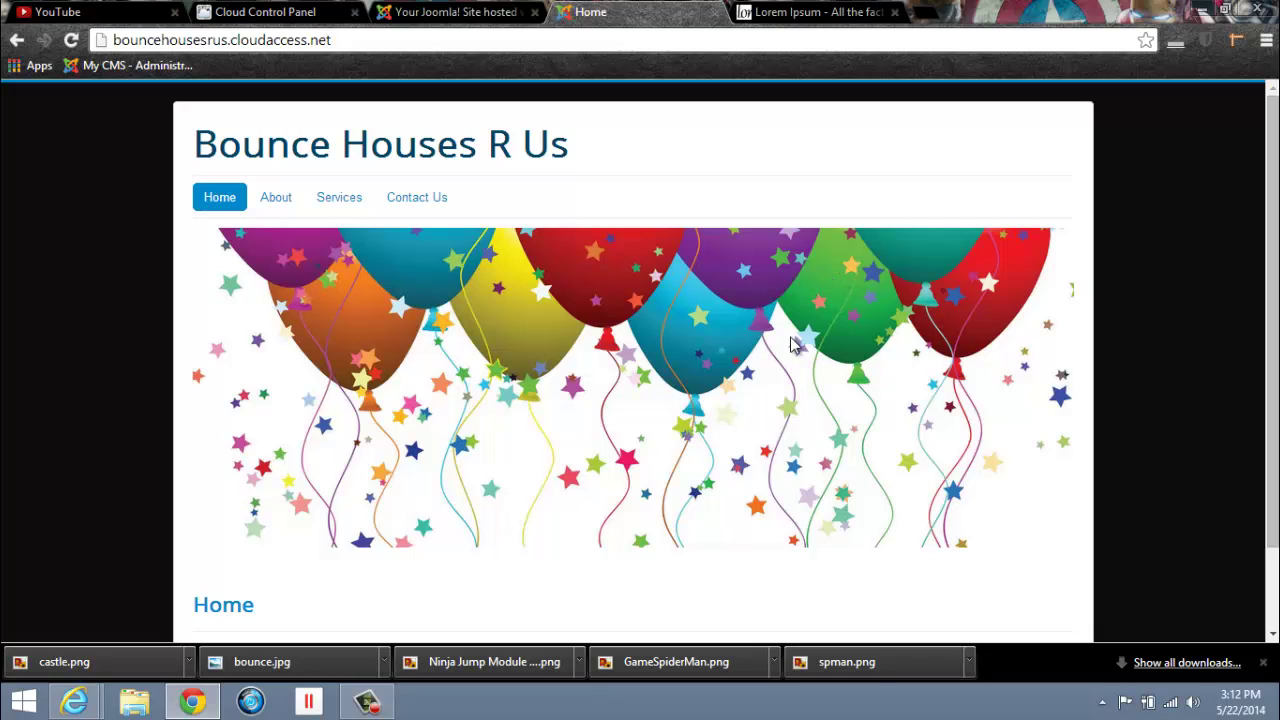
Step: Return to the site's administrator area and open the Article Manager
click(456, 12)
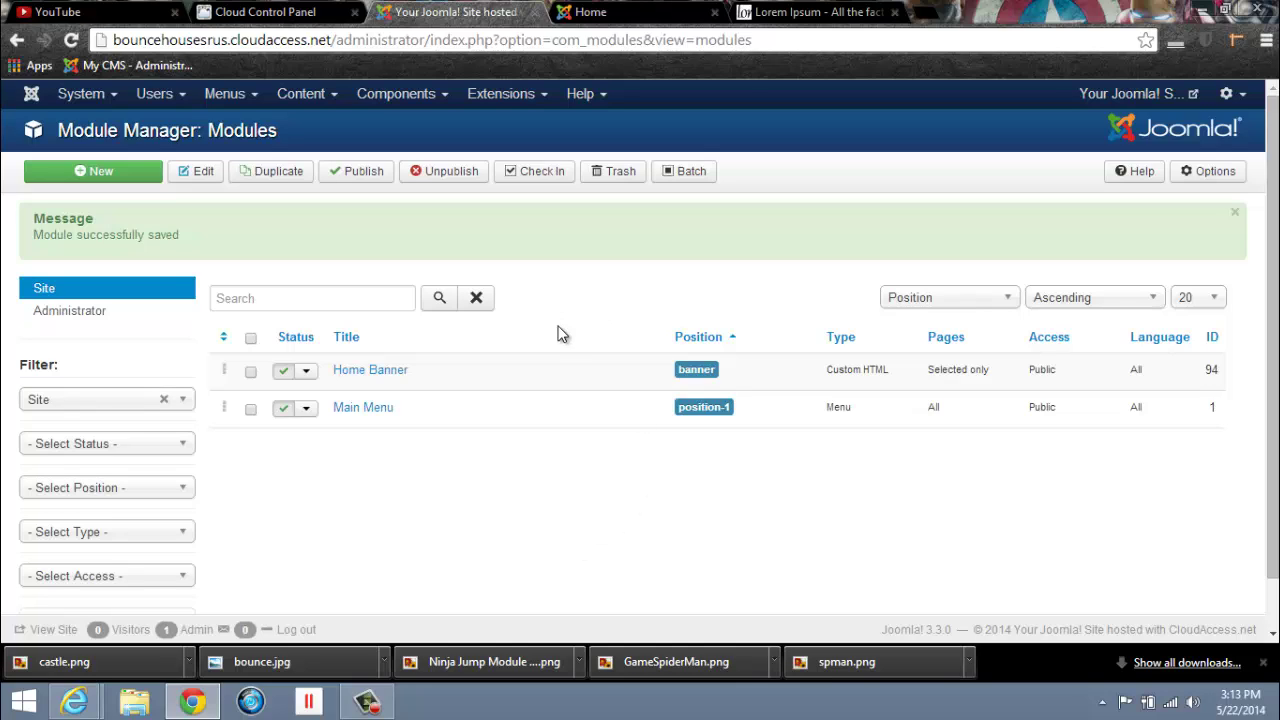
click(330, 96)
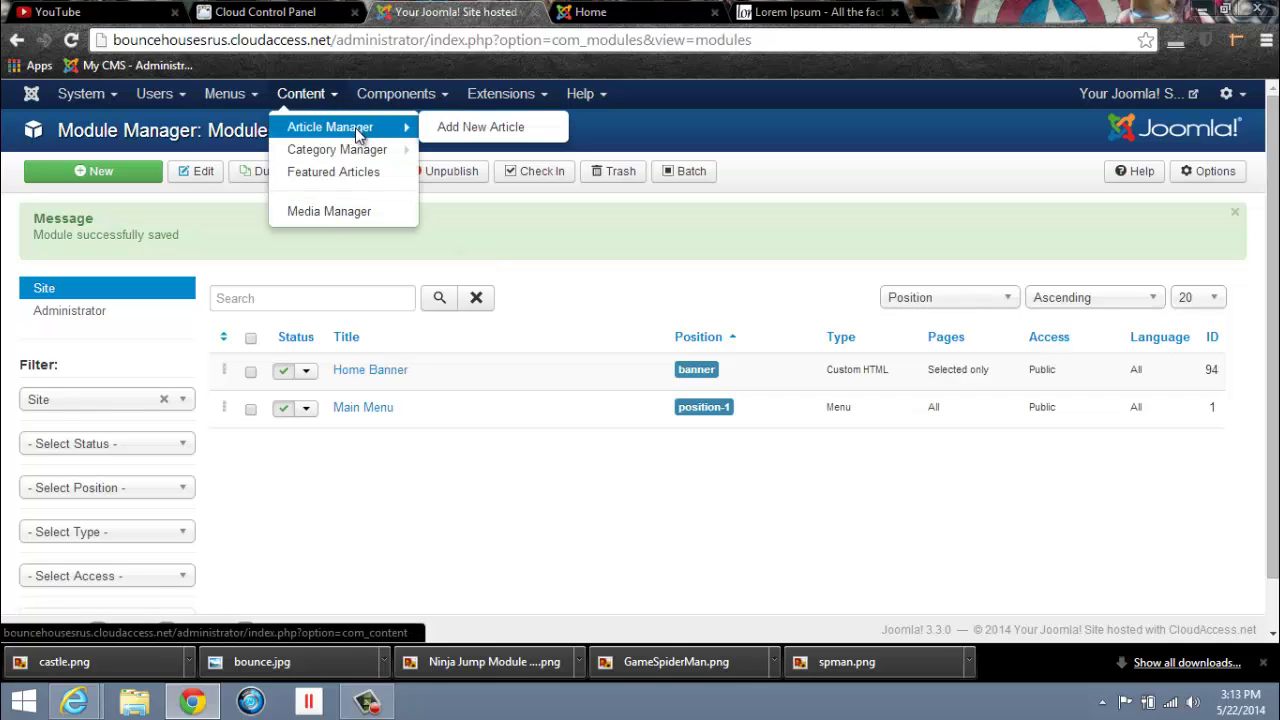
click(358, 135)
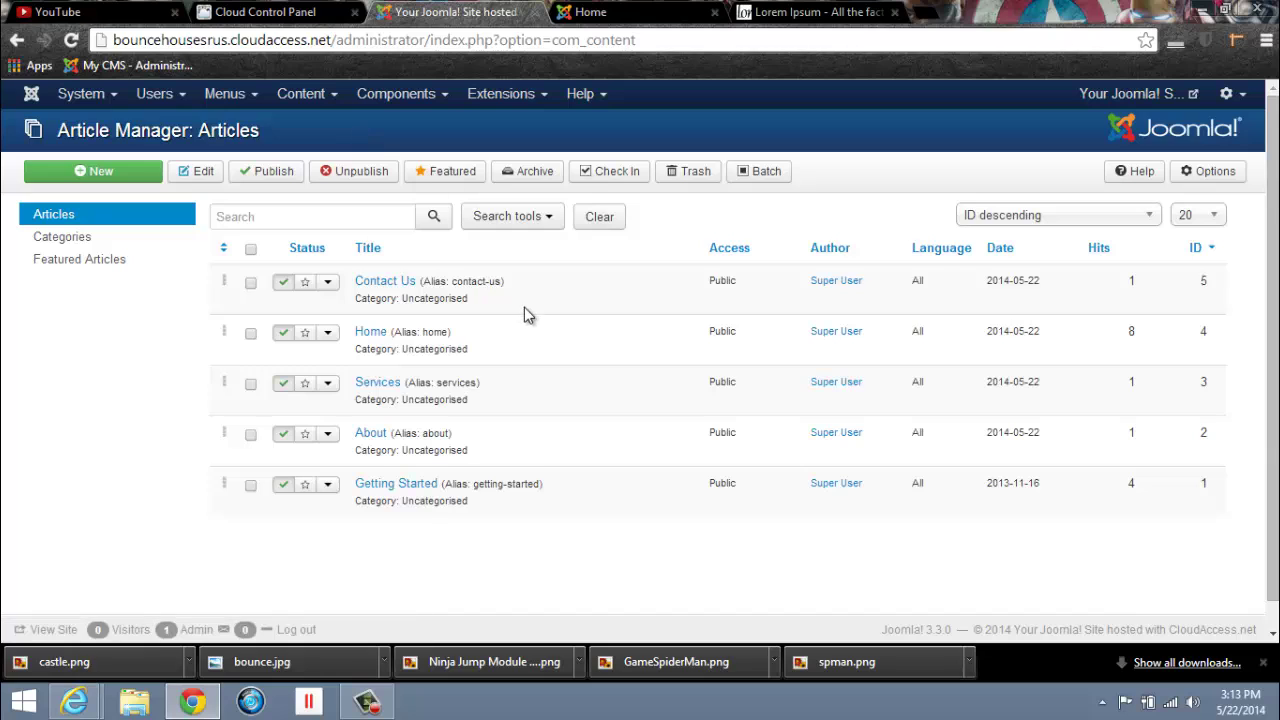
Step: Open the Home article for editing and bring up the image selection for its full article image
scroll(527, 309, down, 1)
click(370, 305)
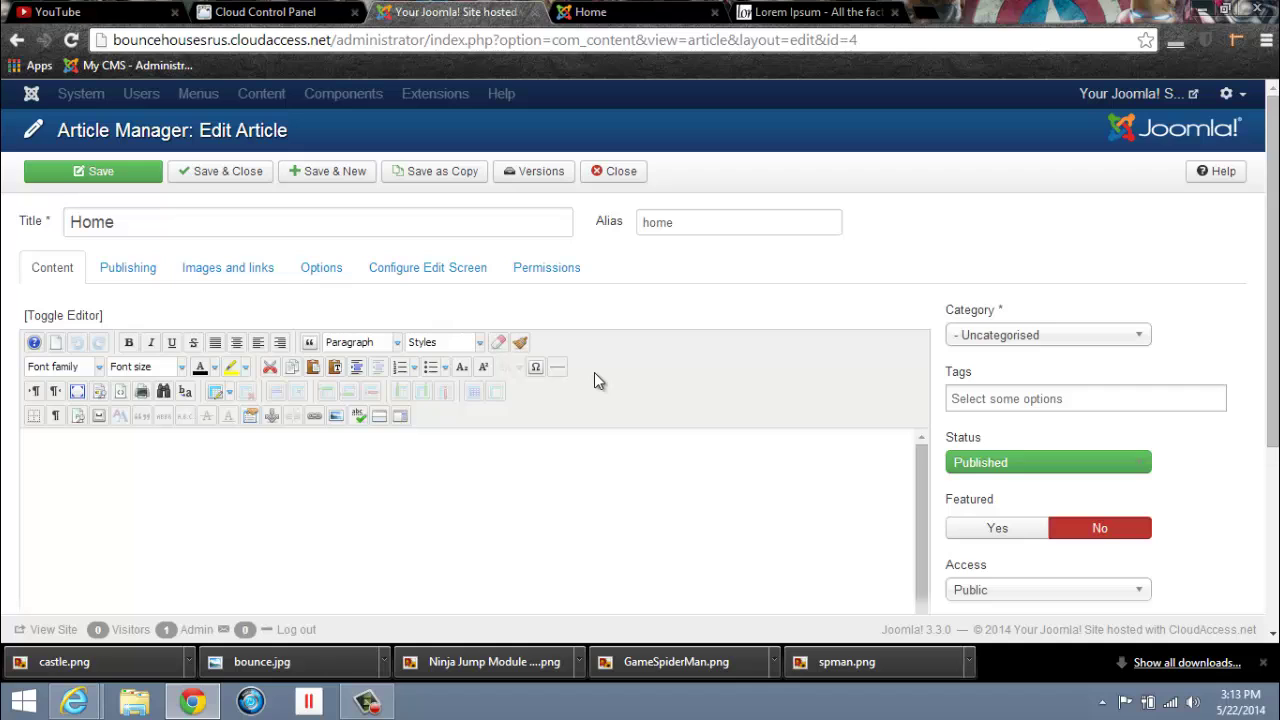
click(323, 268)
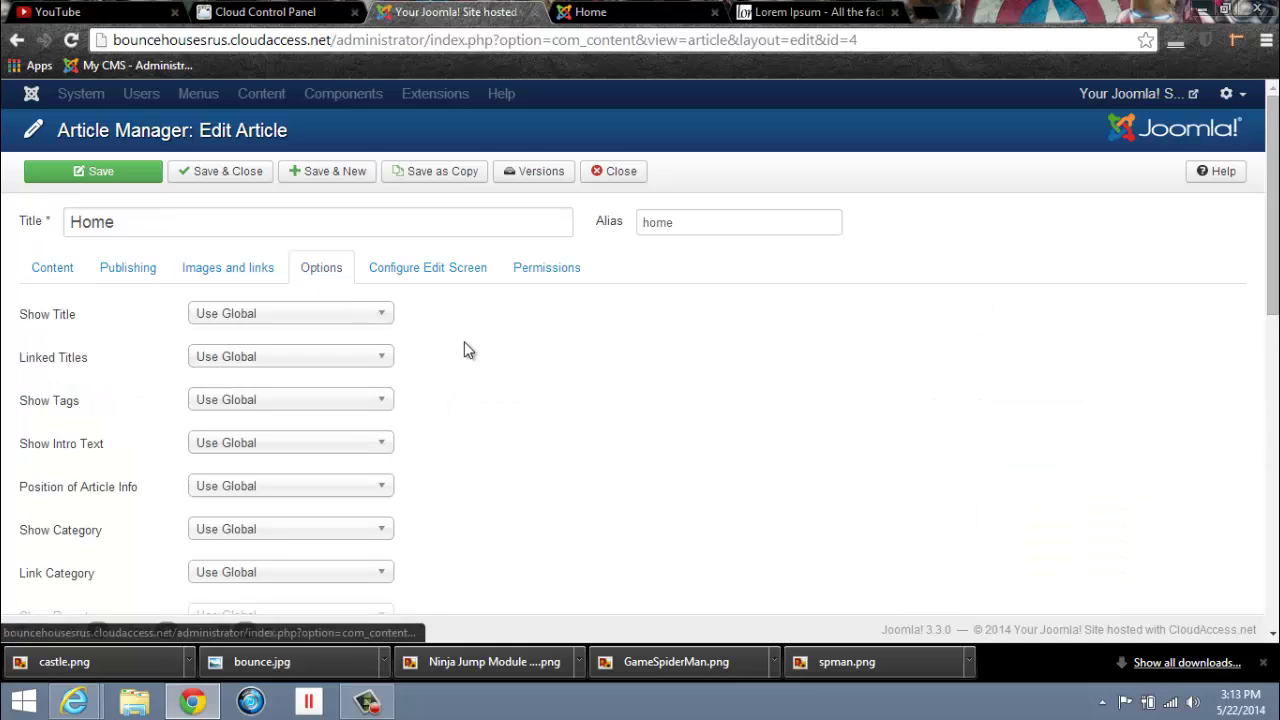
scroll(506, 365, down, 3)
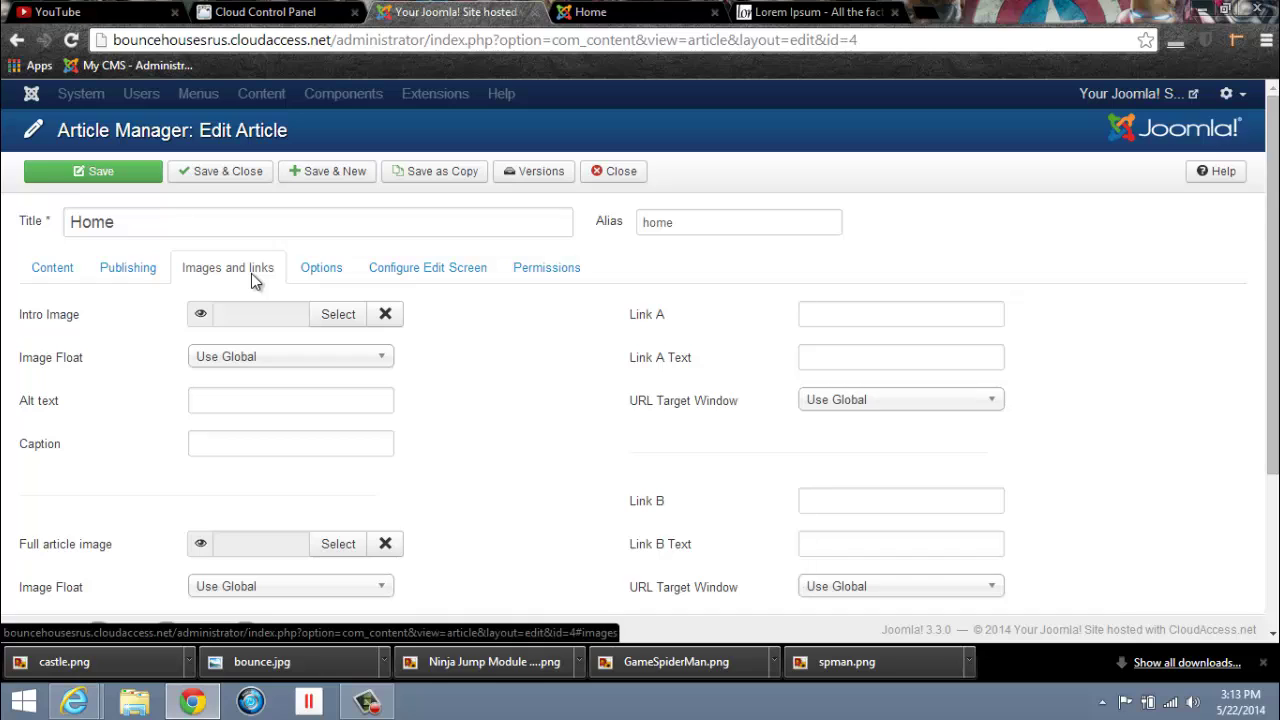
scroll(251, 273, down, 2)
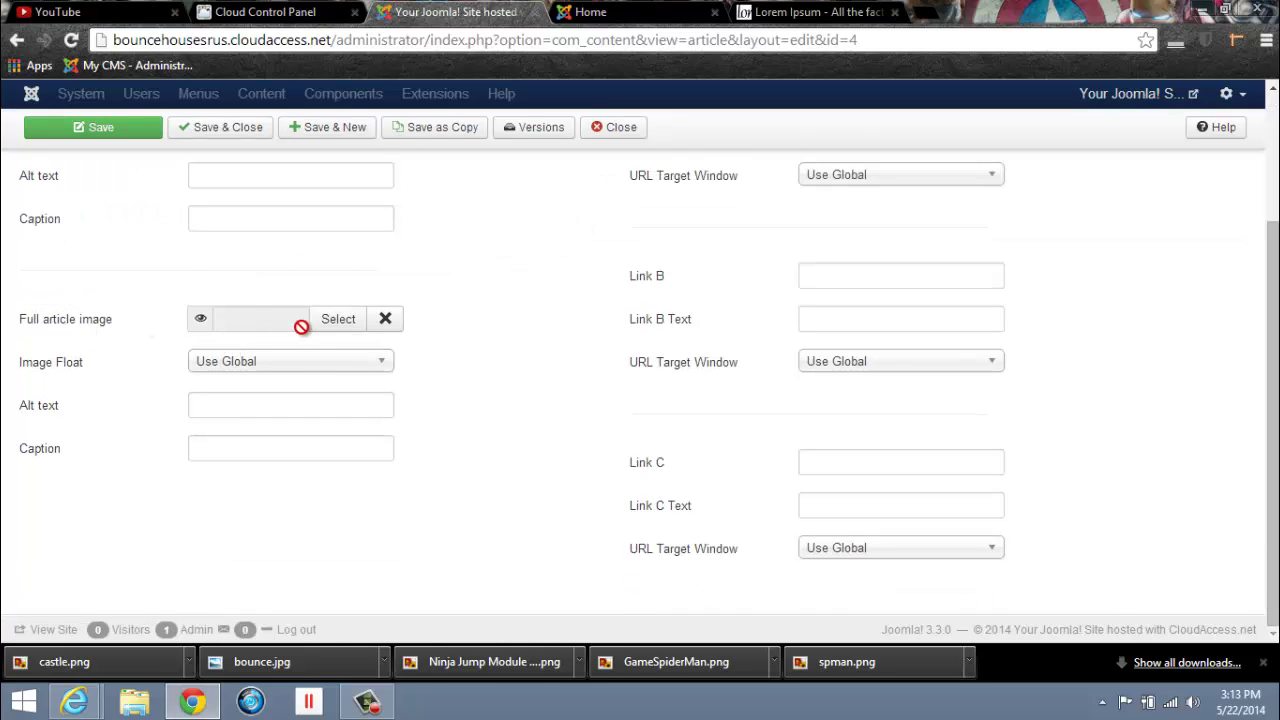
click(337, 319)
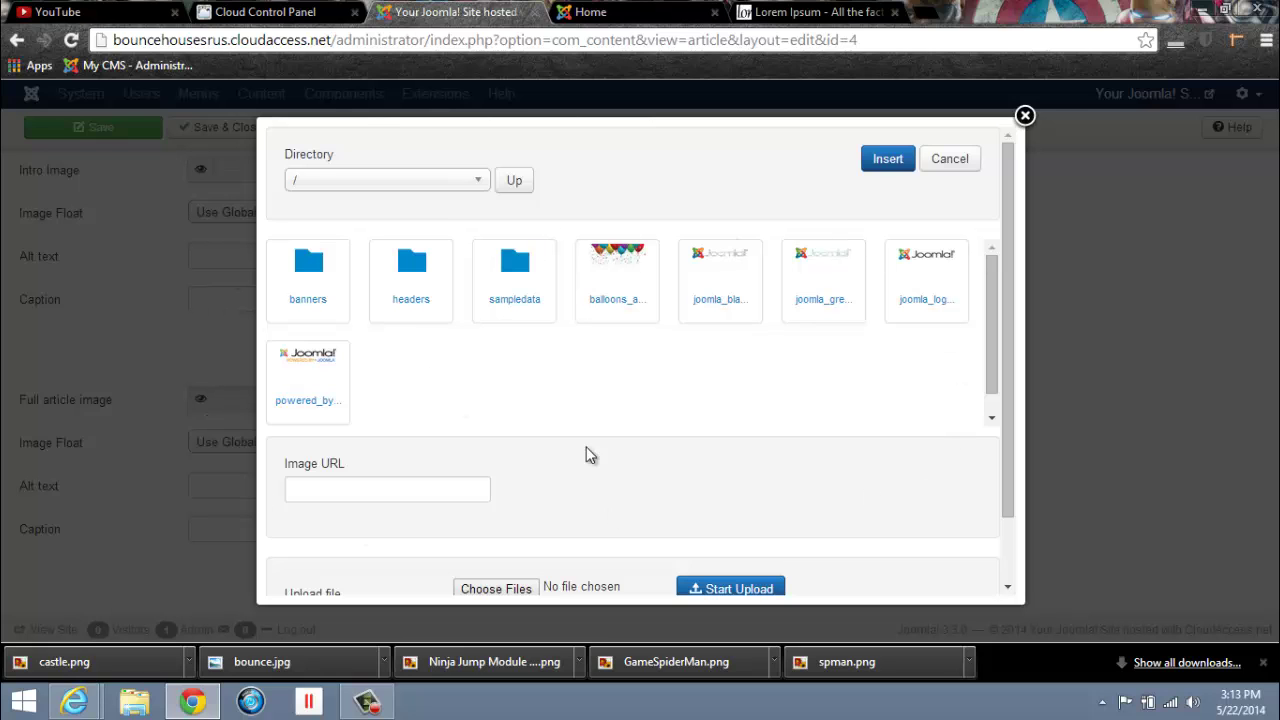
Step: Upload the bie-52052_balloons_confetti_backdrop picture, insert it as the Home article's full article image, and save the article
scroll(812, 460, down, 2)
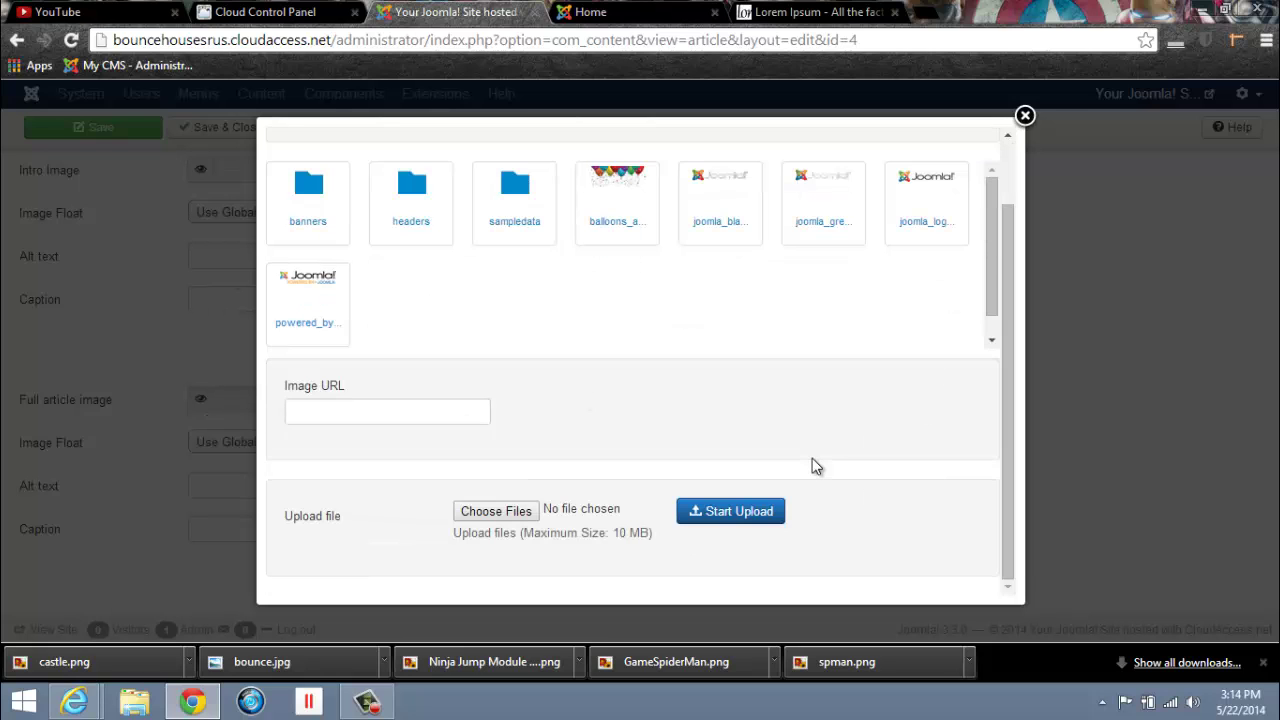
click(480, 512)
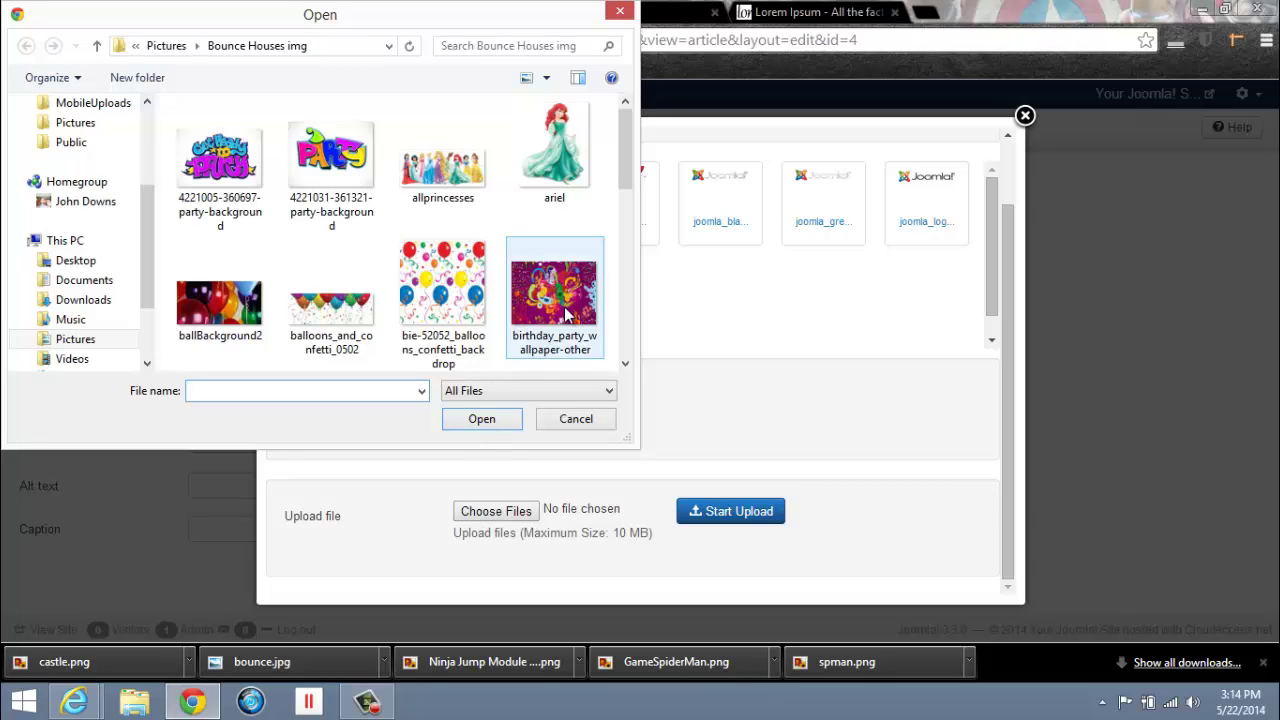
click(731, 511)
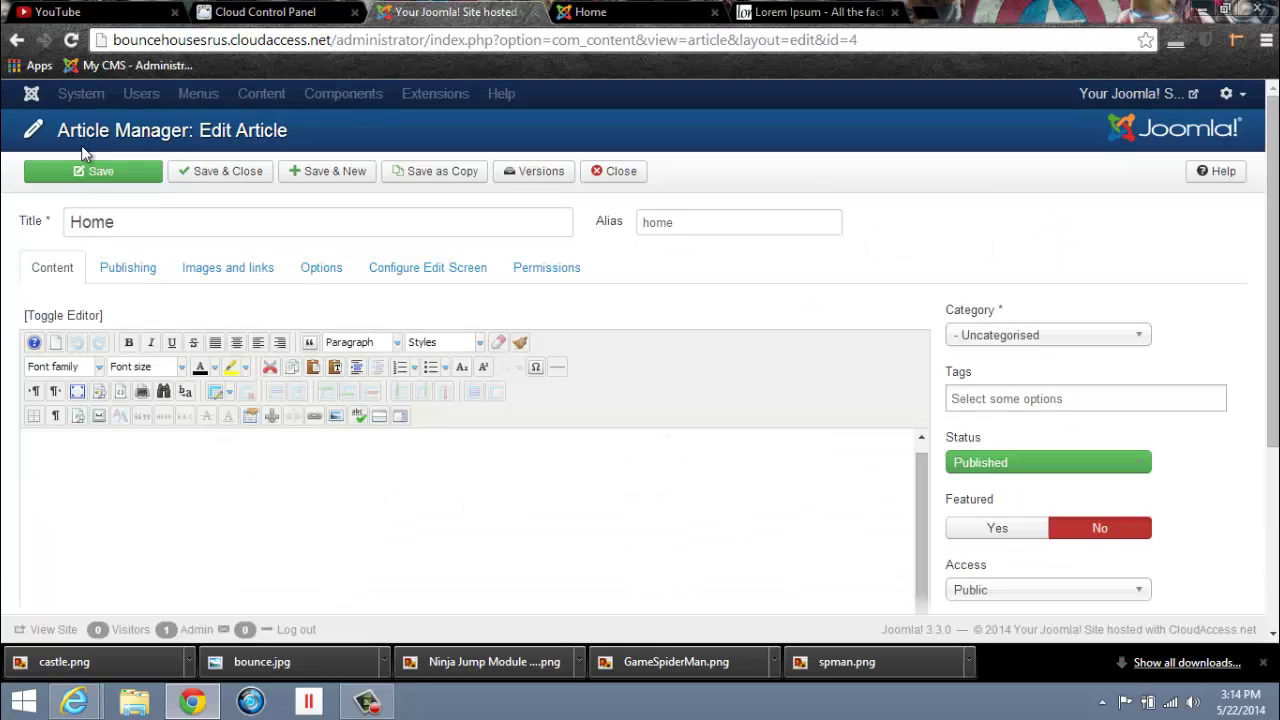
click(100, 171)
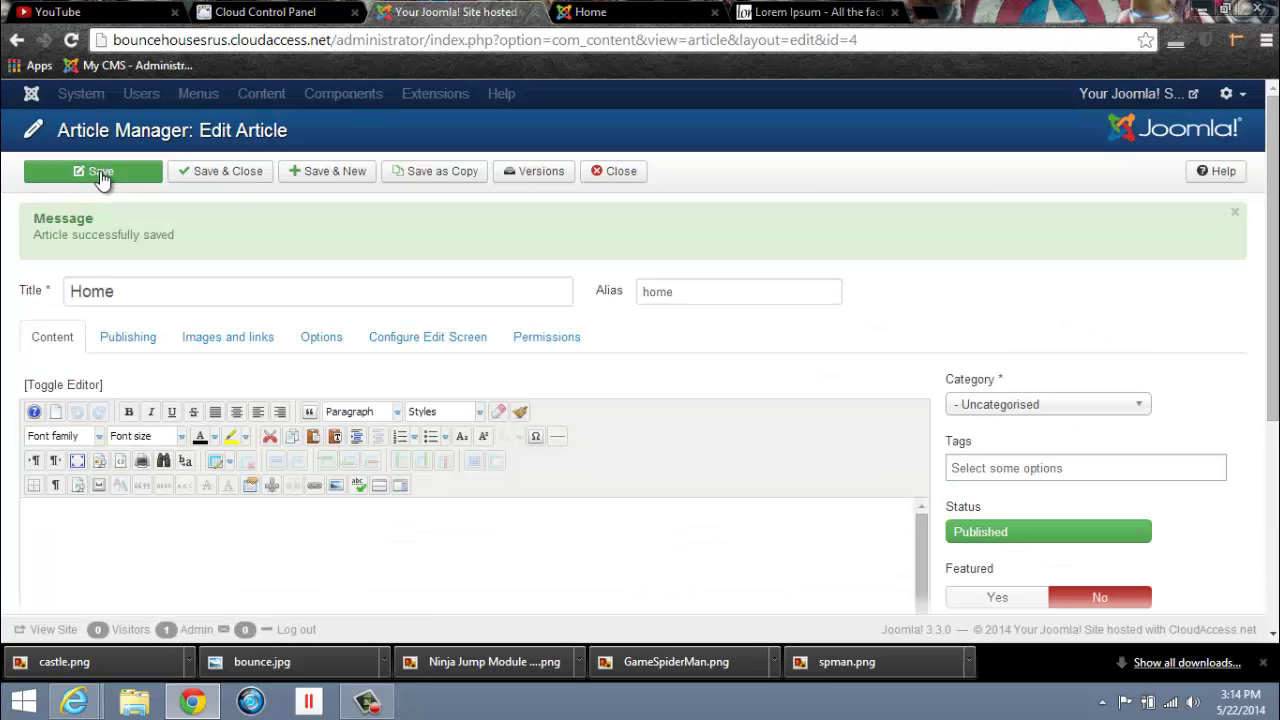
Step: Reload the site's home page and examine how the full article image displays below the banner
click(594, 18)
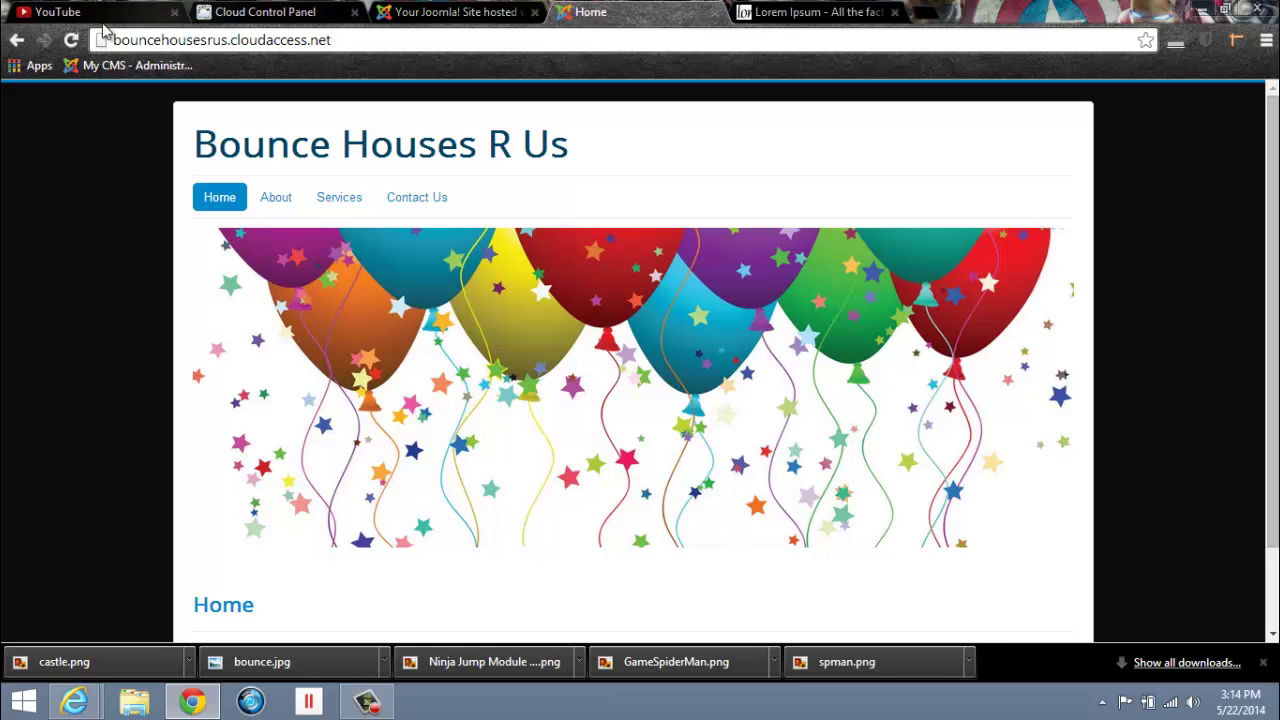
click(72, 41)
scroll(591, 434, down, 10)
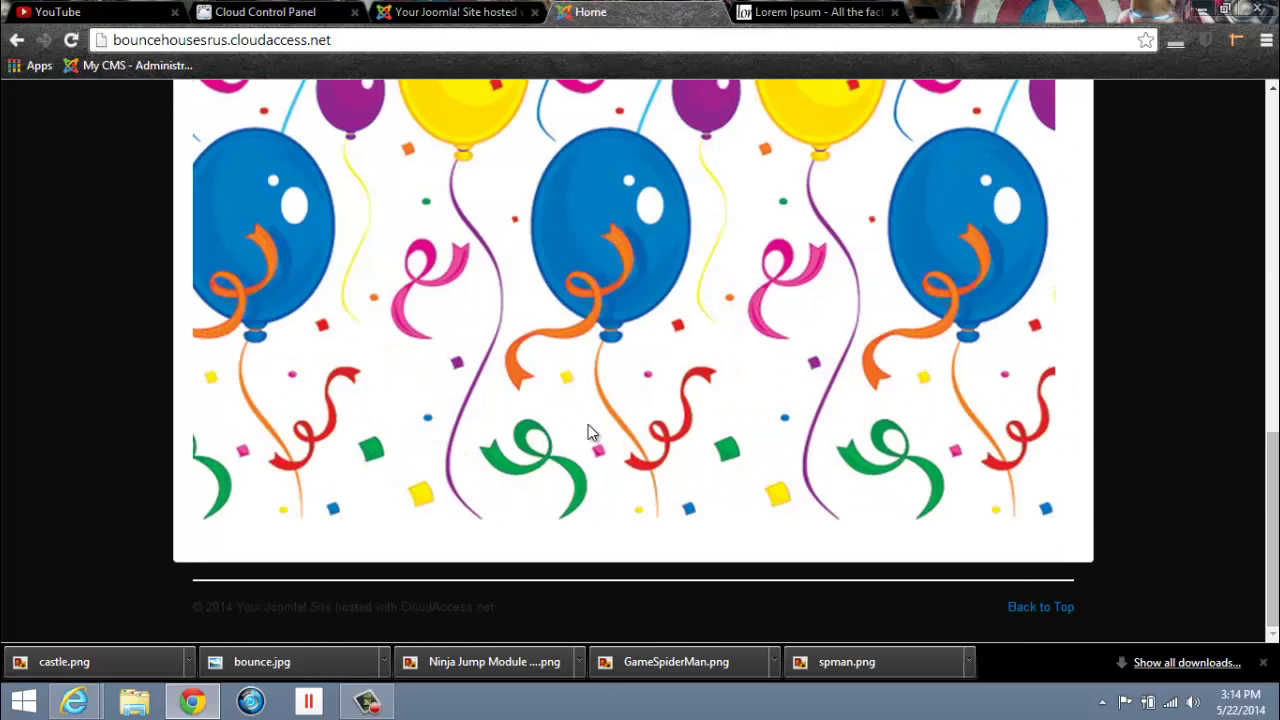
scroll(712, 432, up, 3)
scroll(712, 432, up, 5)
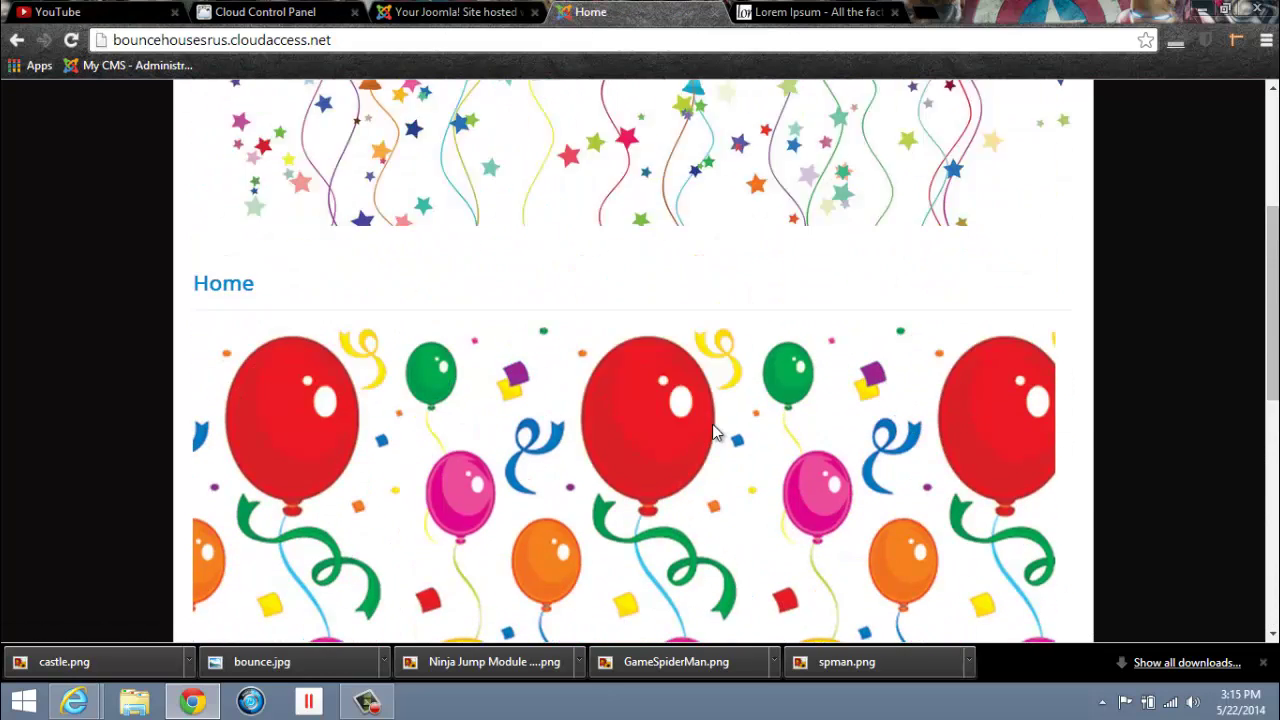
scroll(793, 370, down, 8)
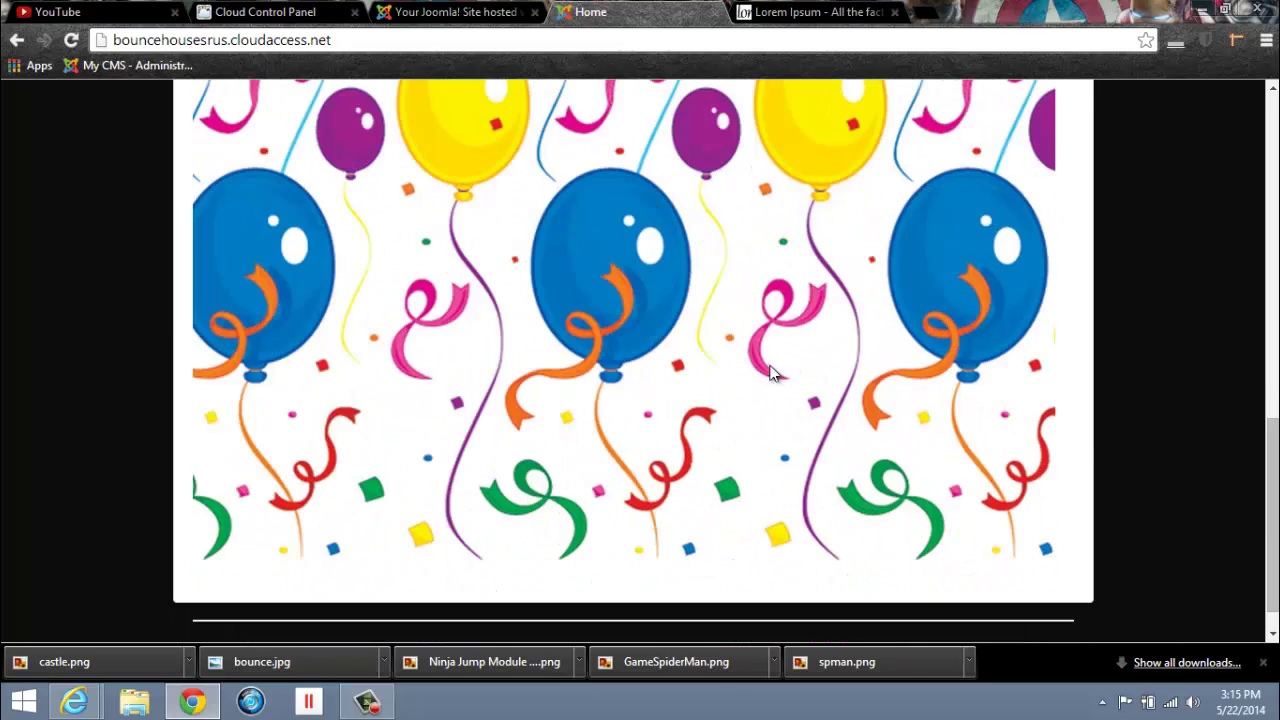
scroll(766, 416, up, 6)
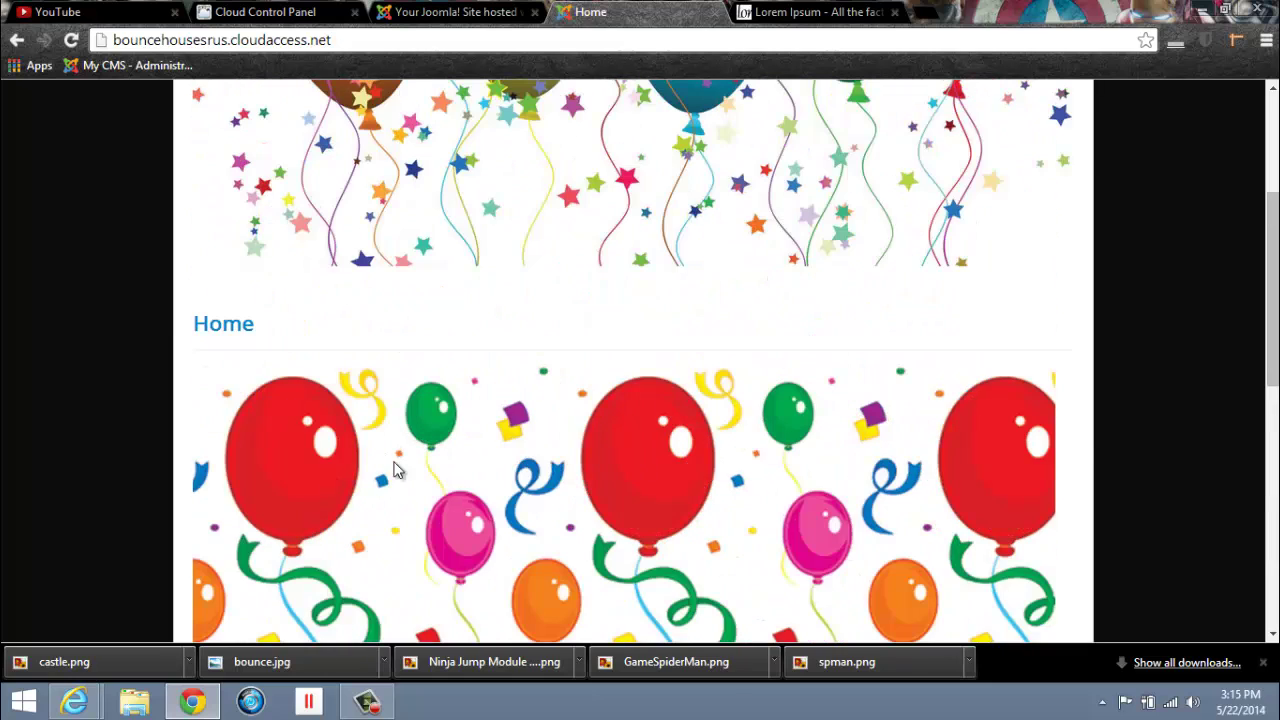
scroll(848, 590, up, 4)
Step: Return to the Home article's editor and set the text font to Comic Sans MS at 36pt
key(ctrl+shift+Tab)
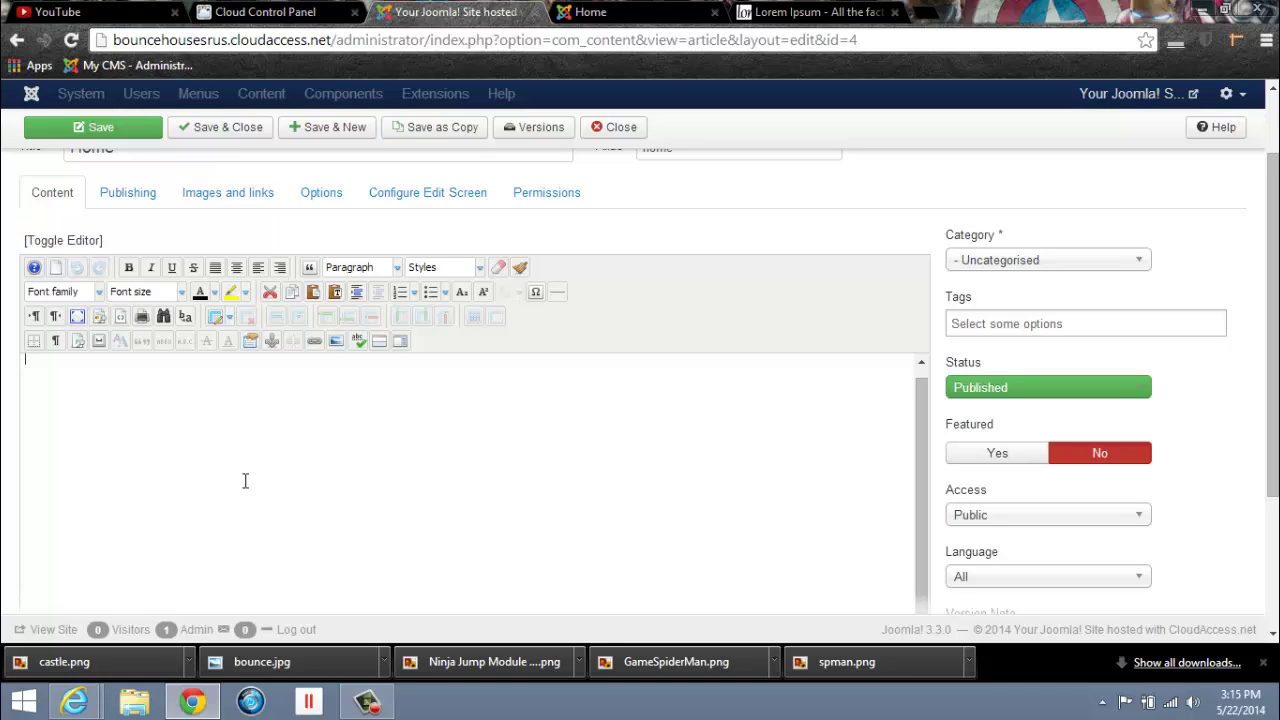
click(100, 291)
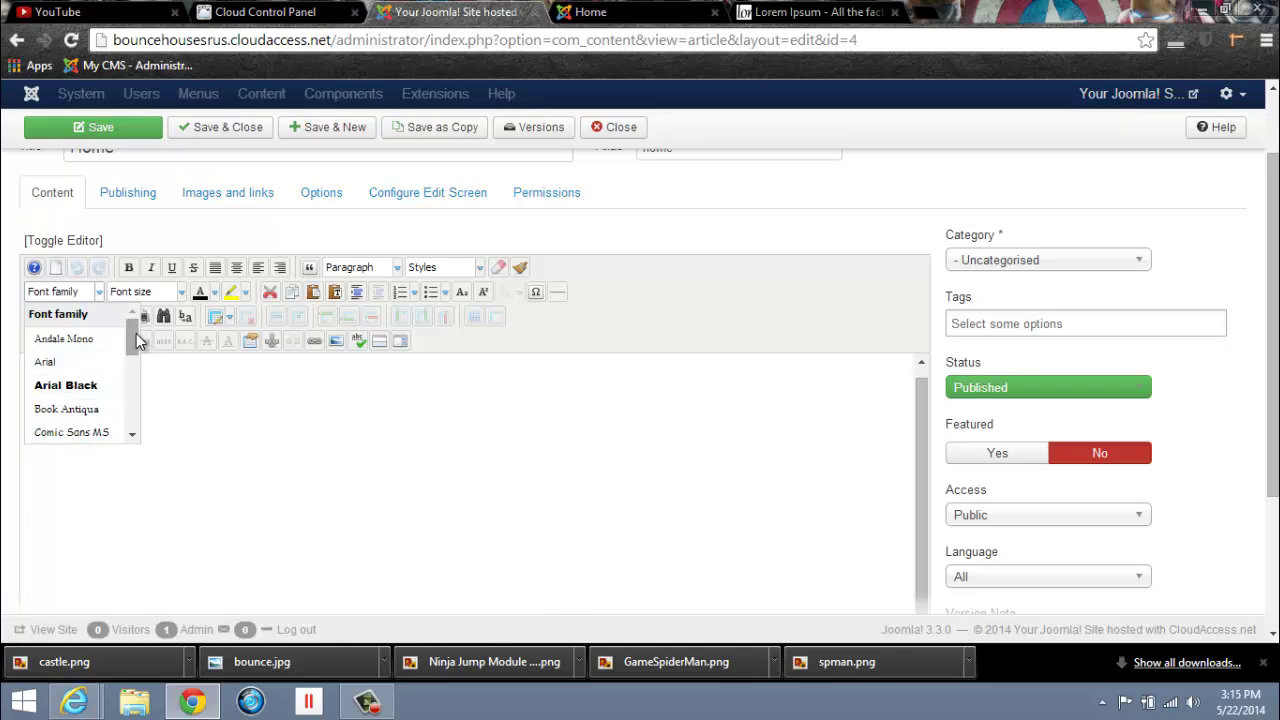
drag(131, 338, 133, 365)
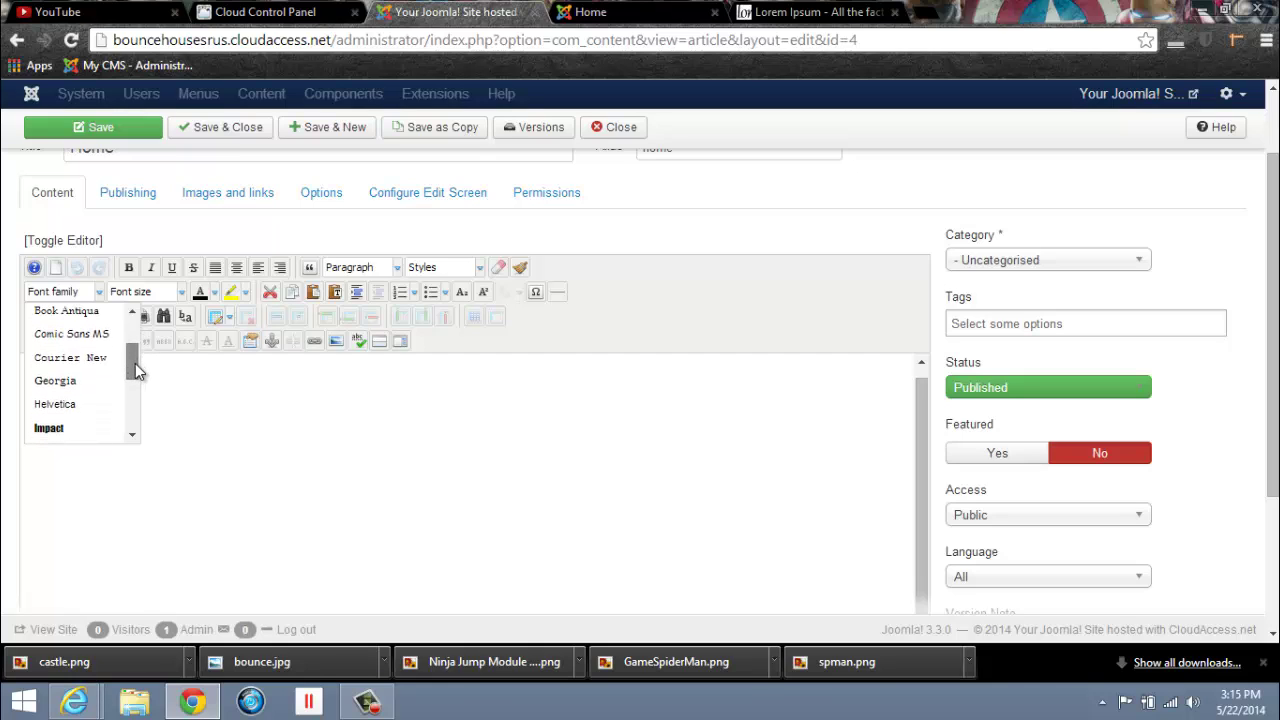
click(84, 335)
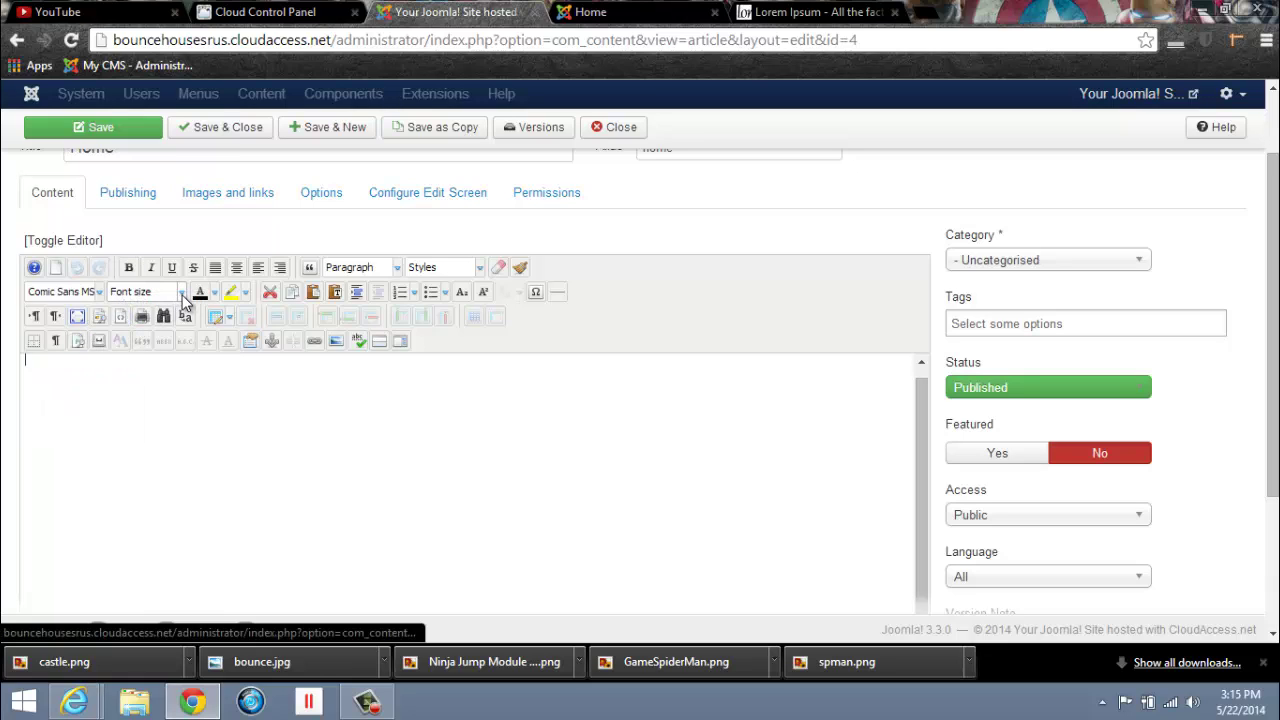
click(182, 295)
drag(224, 356, 228, 410)
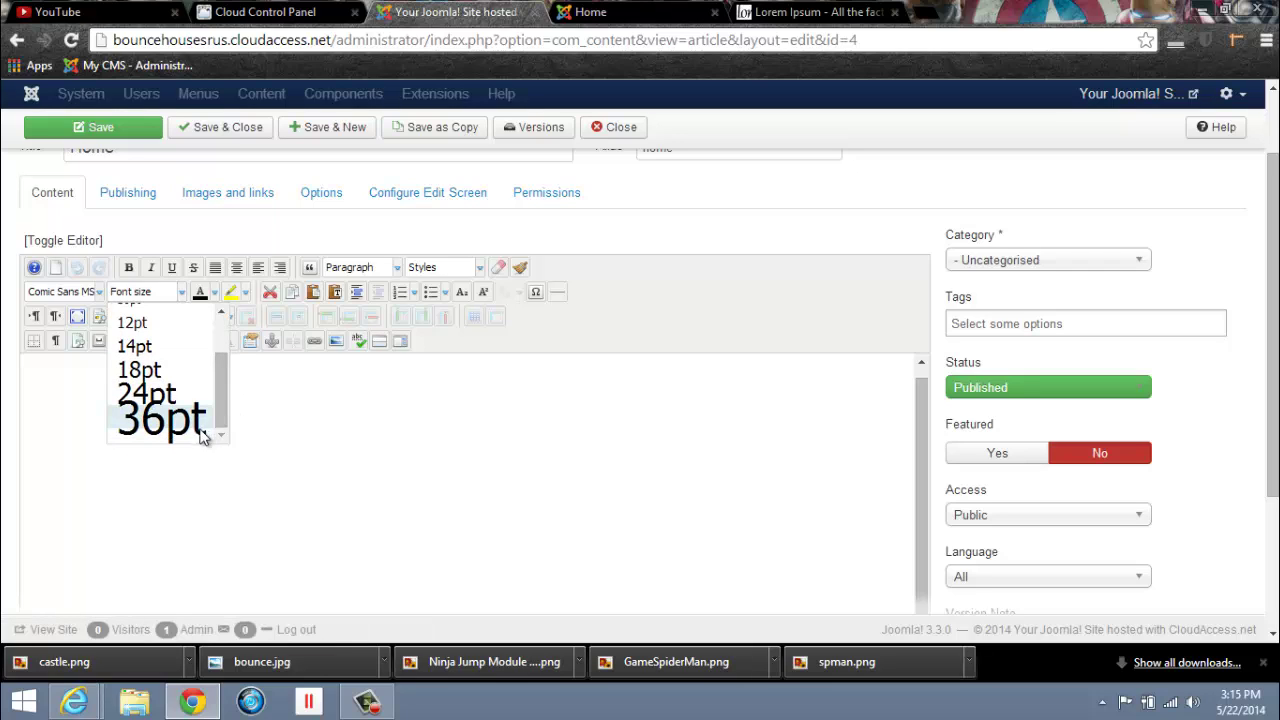
click(168, 415)
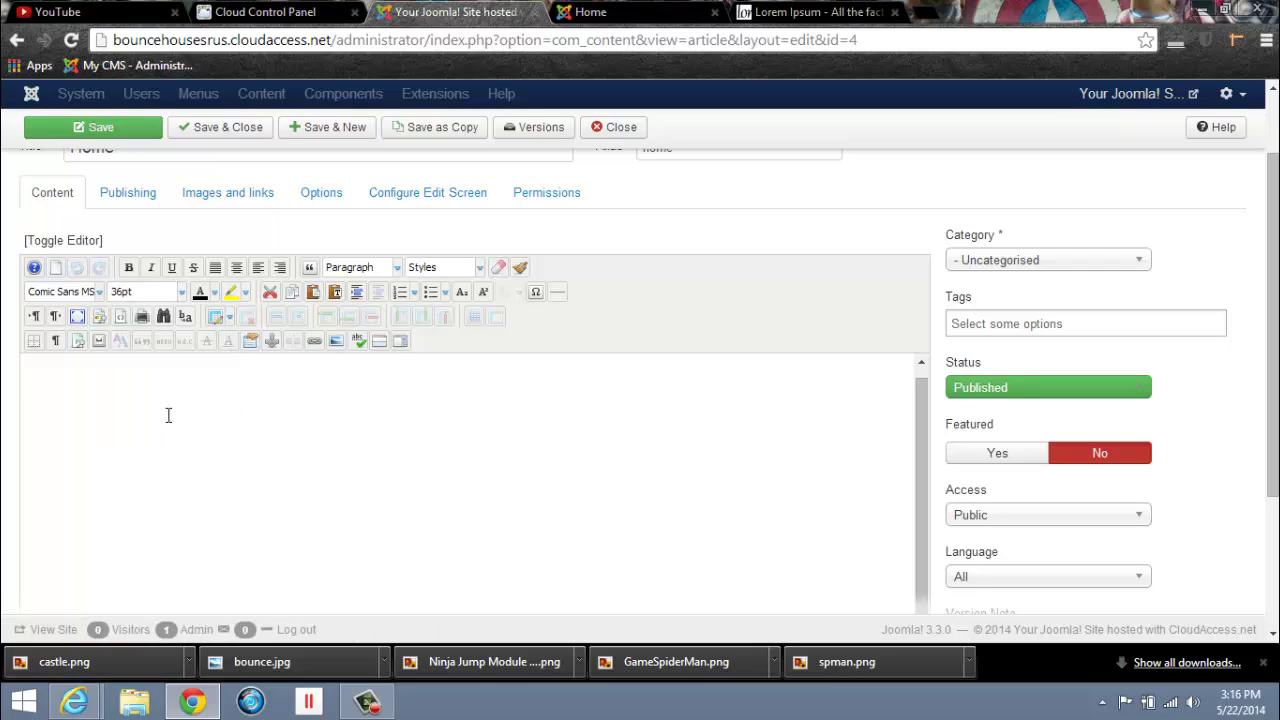
Step: Centre the Home article's first line and apply the Heading 1 format to it
click(128, 267)
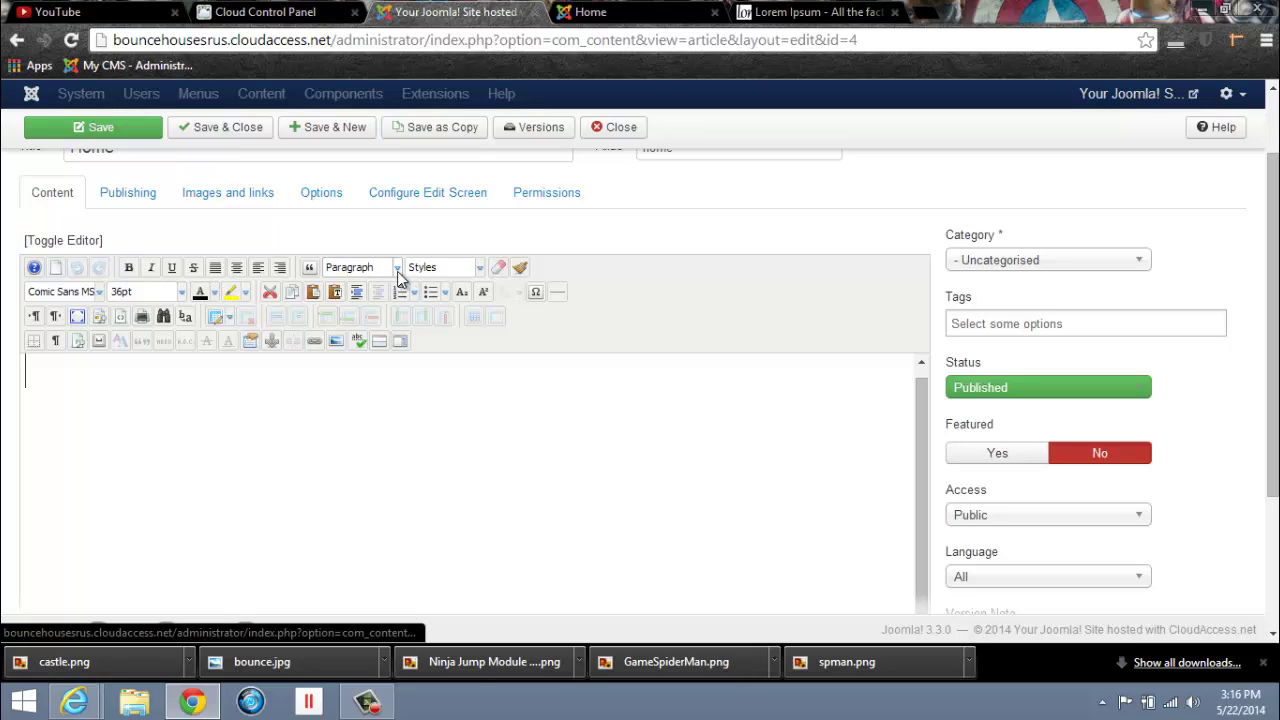
click(238, 270)
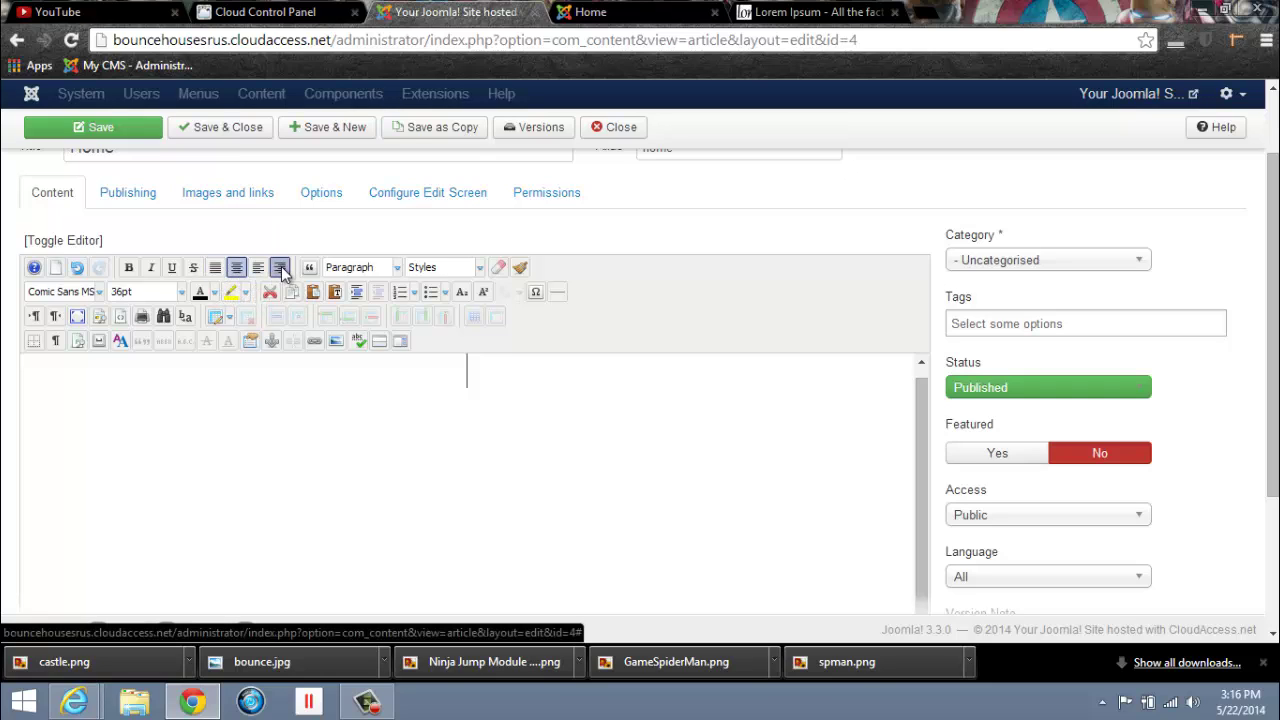
click(398, 269)
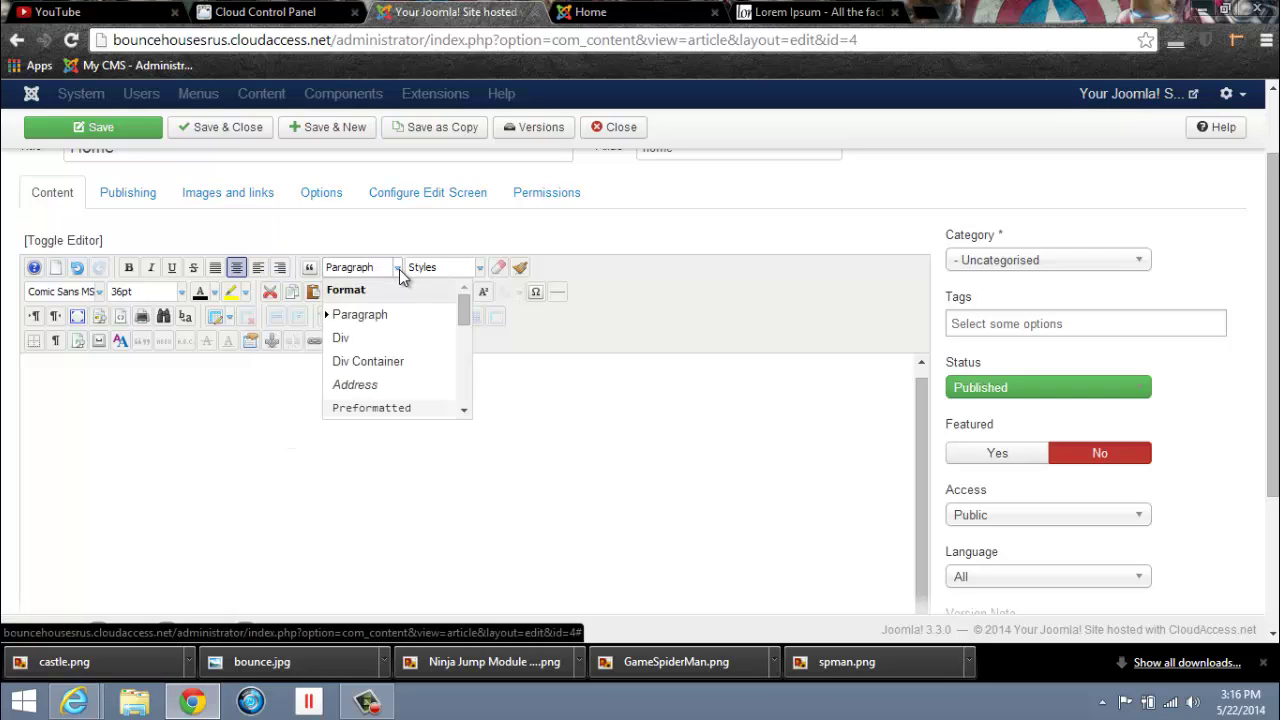
drag(465, 300, 463, 331)
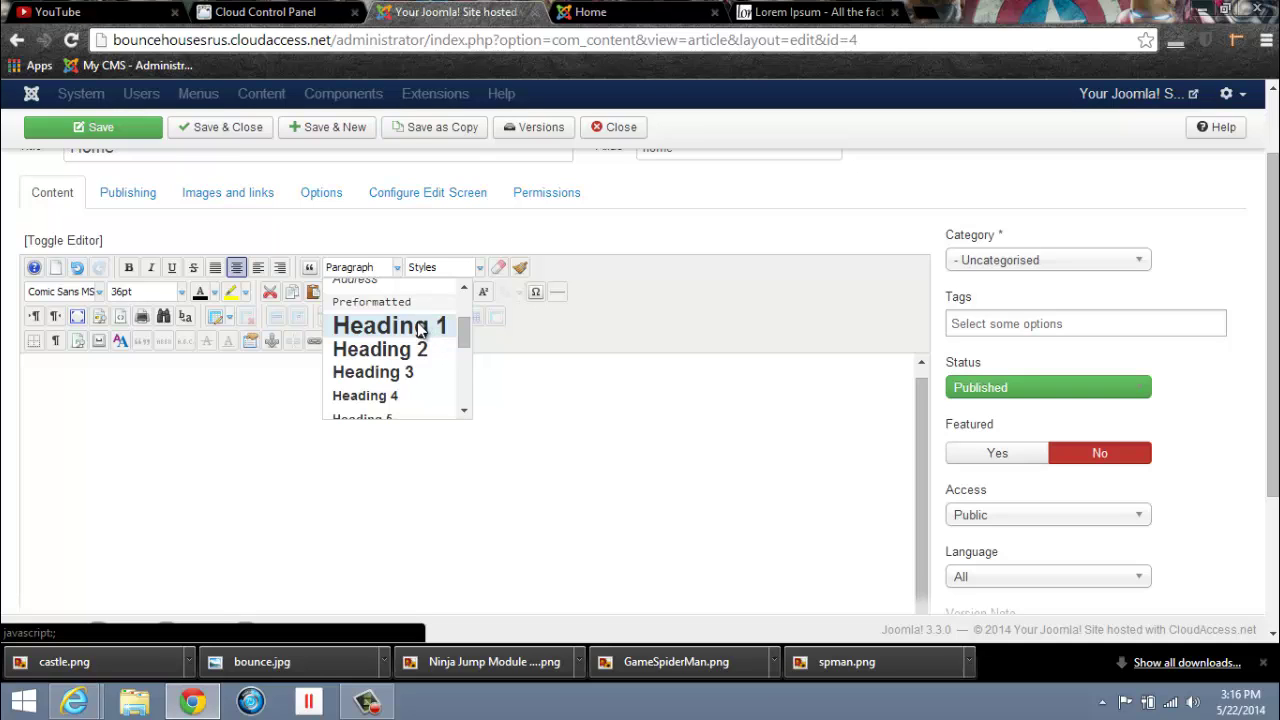
click(420, 330)
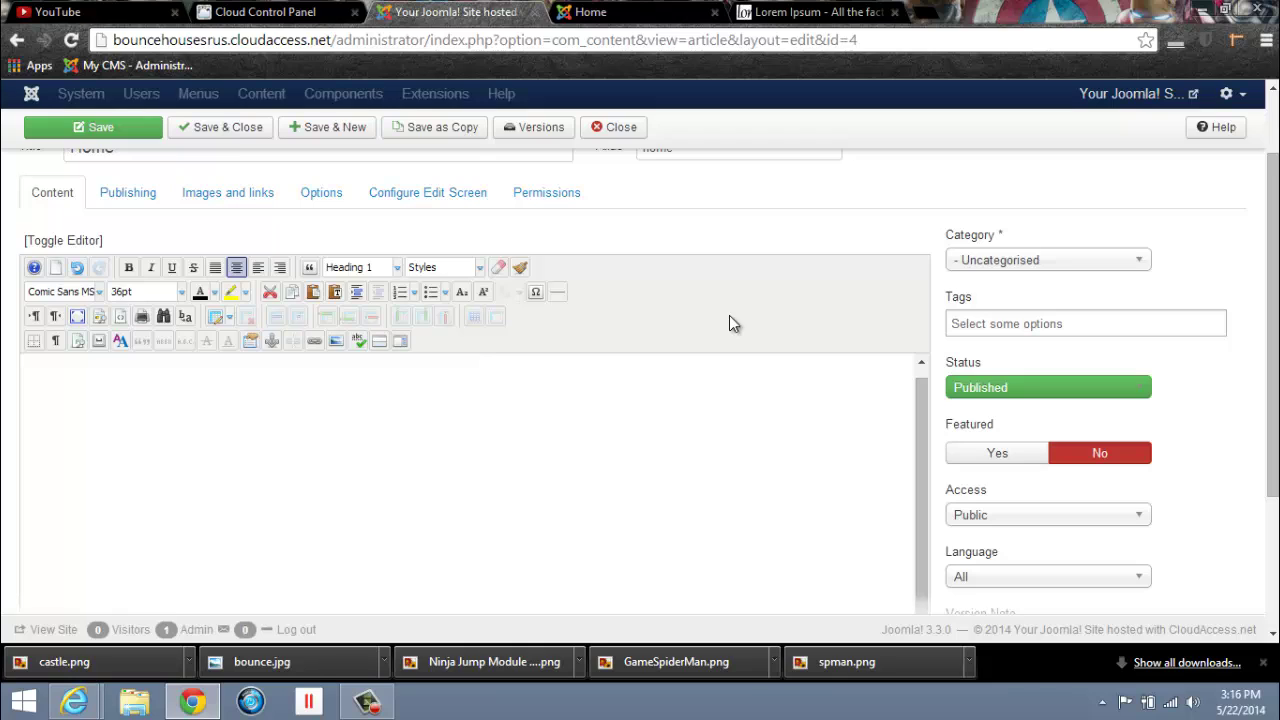
Step: Enter the heading "Welcome To Bounce Houses R Us!" and set the font size of the new line below it to 14pt
text(Welcome To Bounce Houses R Us!)
key(Return)
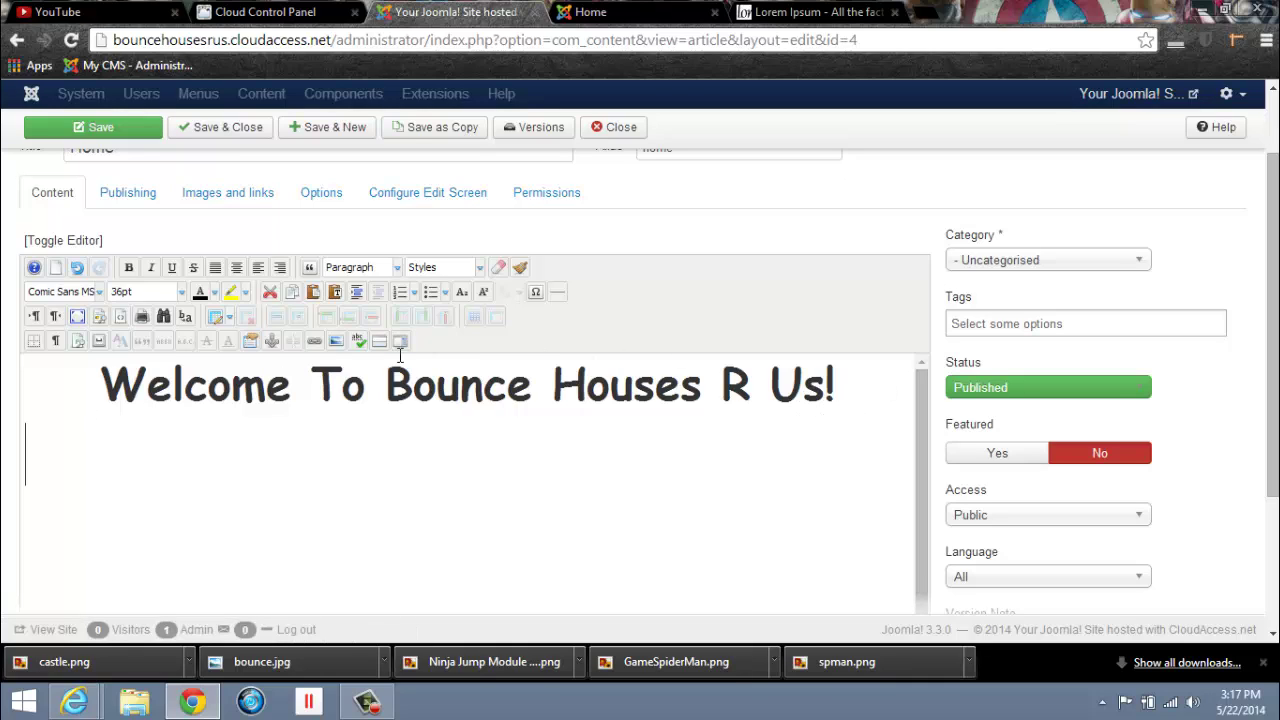
click(181, 290)
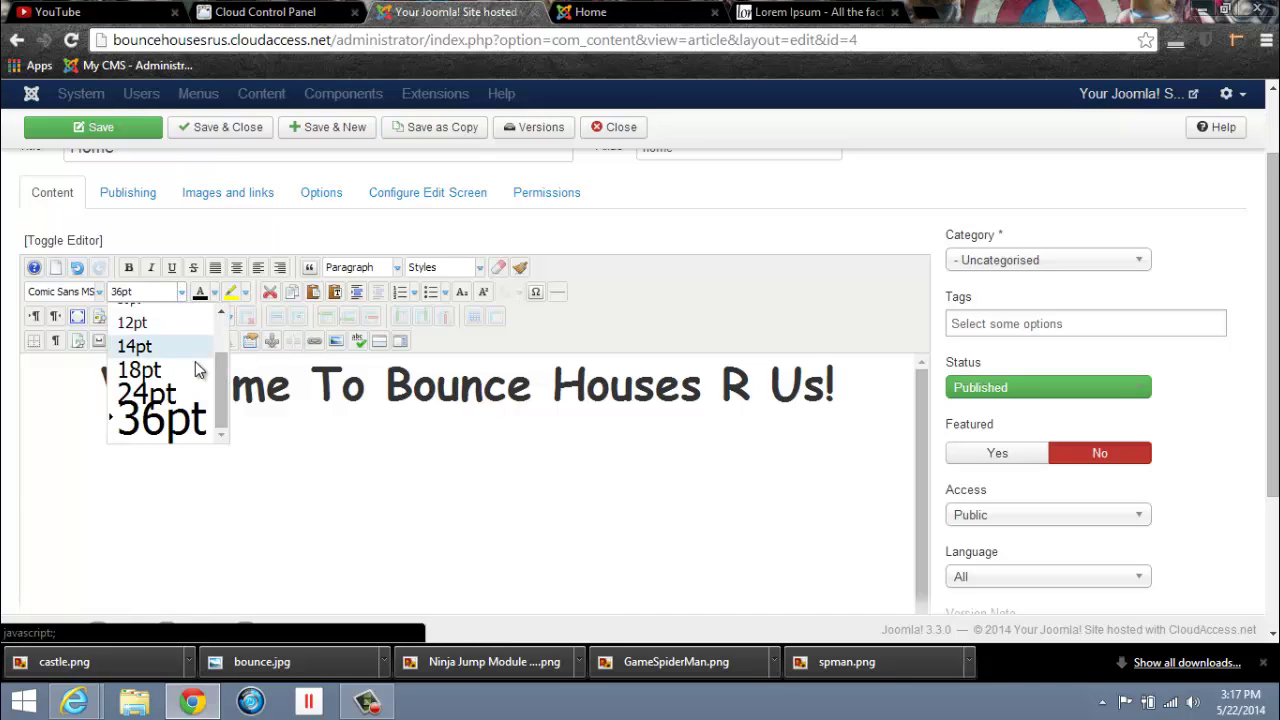
click(148, 348)
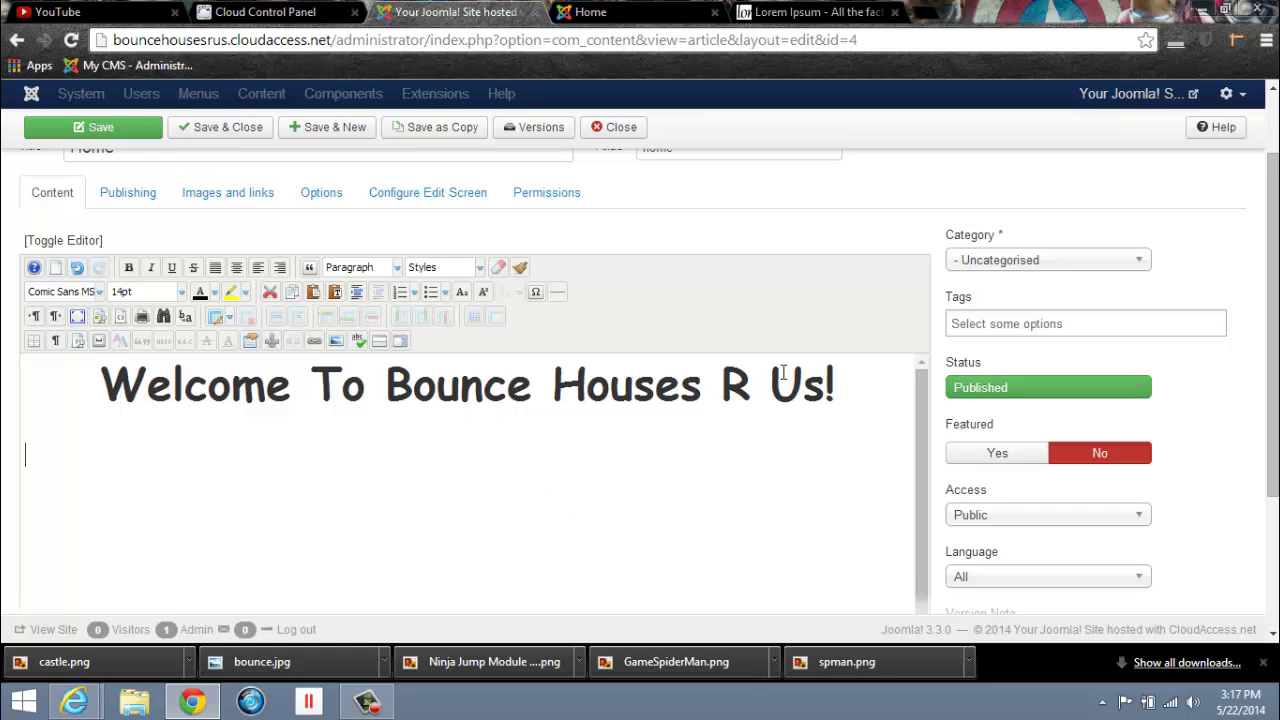
Step: Switch to the Lorem Ipsum page and copy all five generated paragraphs
click(820, 12)
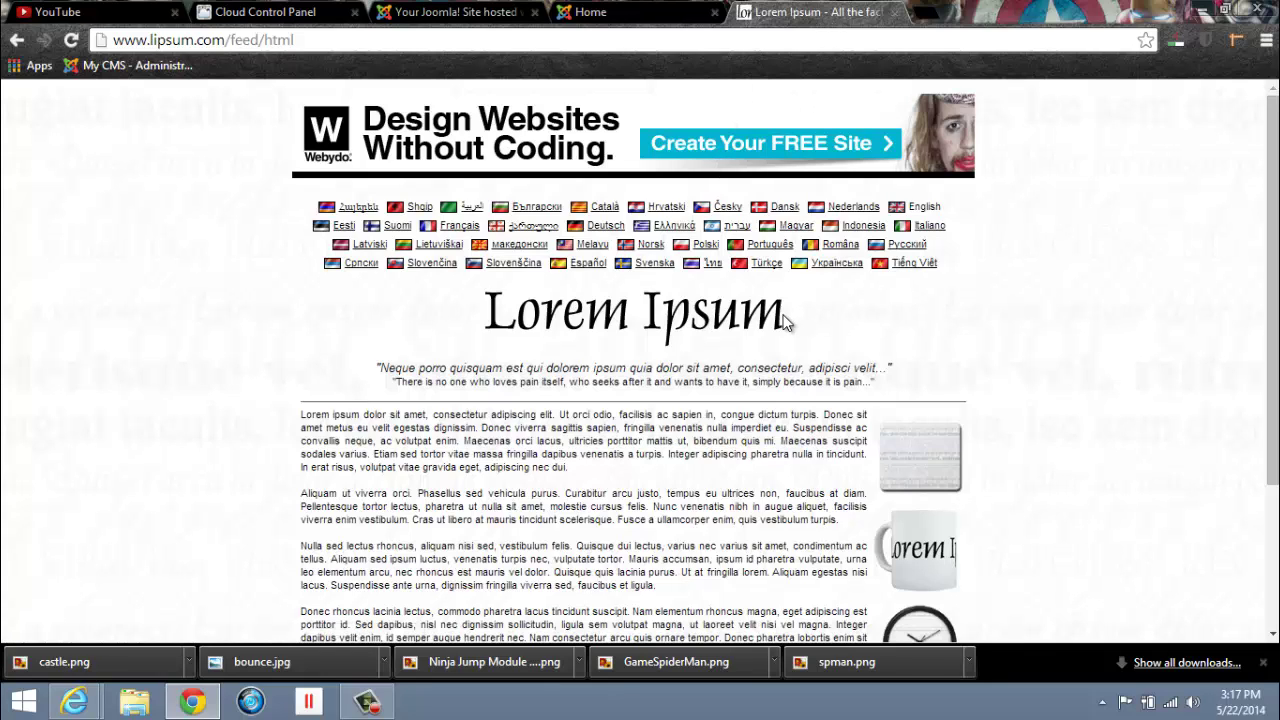
scroll(785, 320, down, 2)
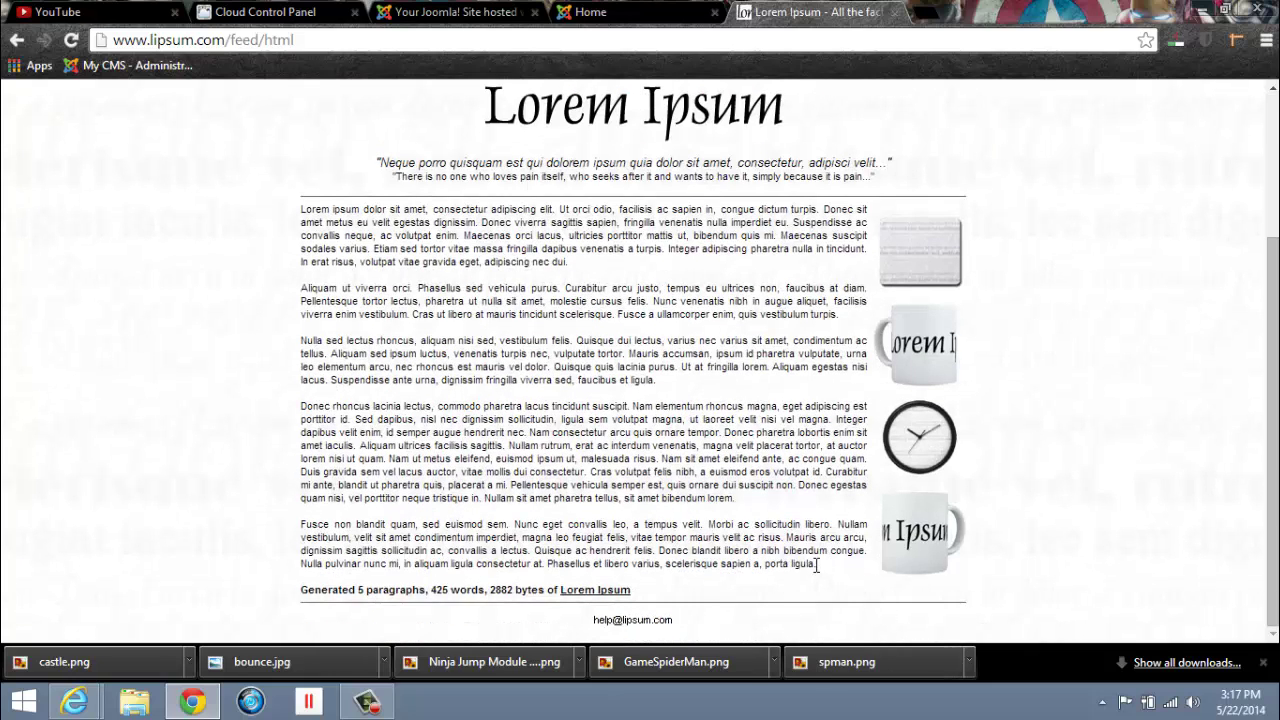
drag(813, 565, 308, 197)
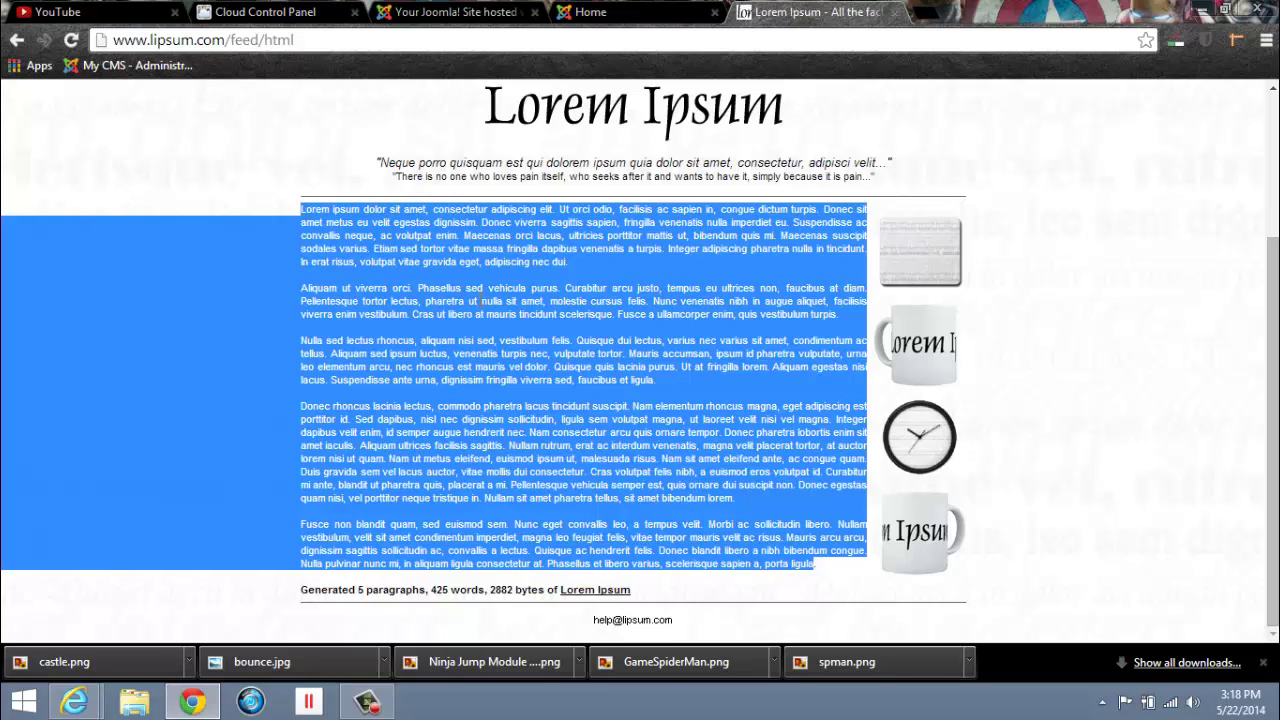
right_click(484, 300)
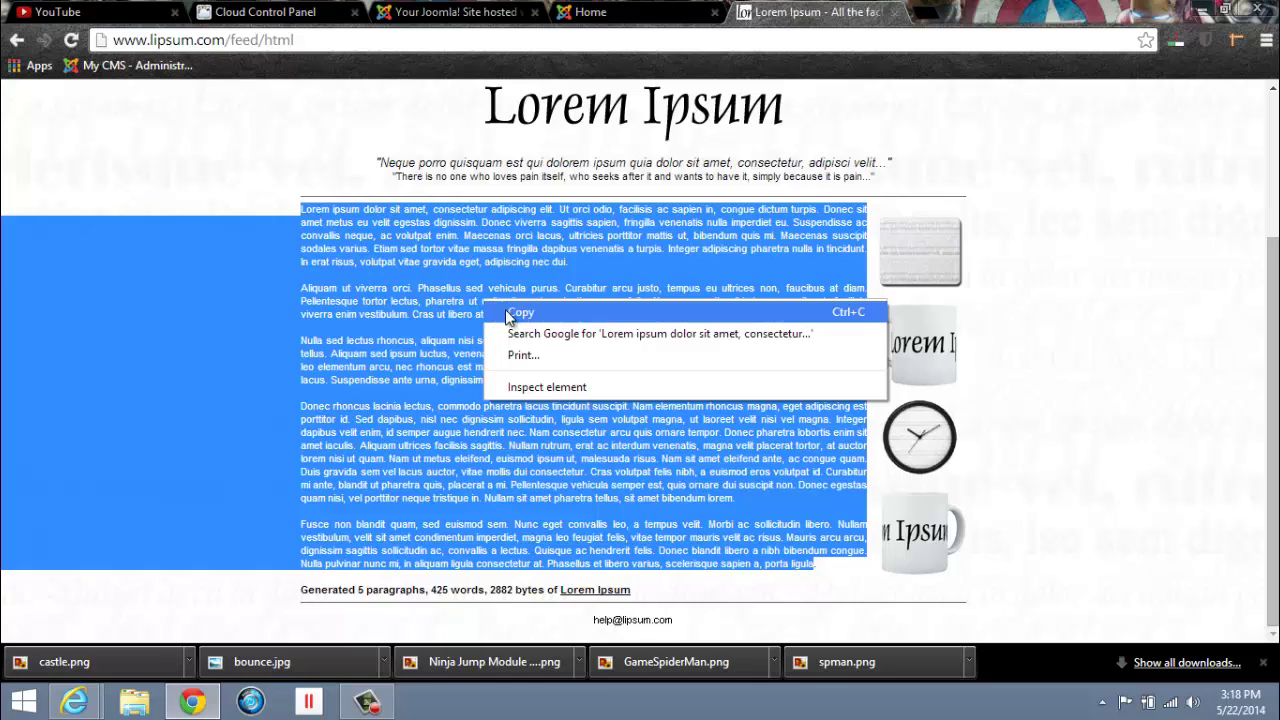
click(514, 312)
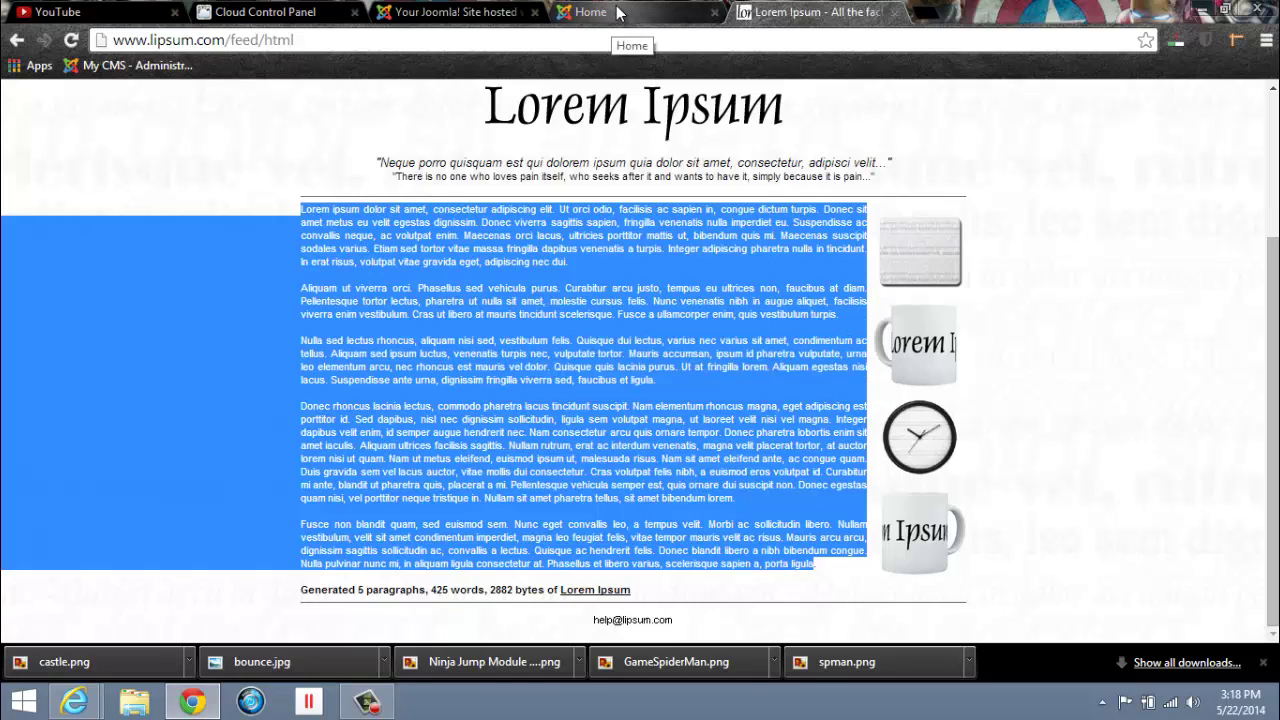
Step: Return to the Home article's editor and paste the copied Lorem Ipsum paragraphs below the welcome heading
click(478, 14)
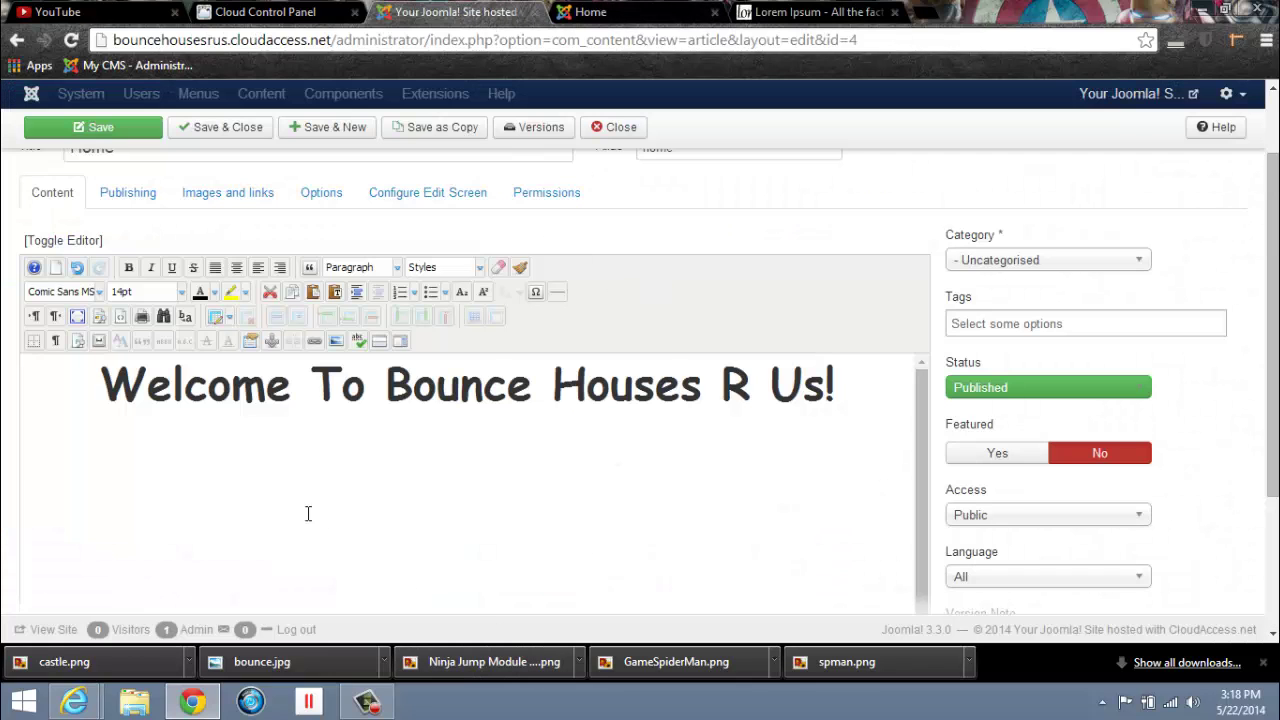
scroll(321, 508, down, 1)
scroll(321, 508, down, 1)
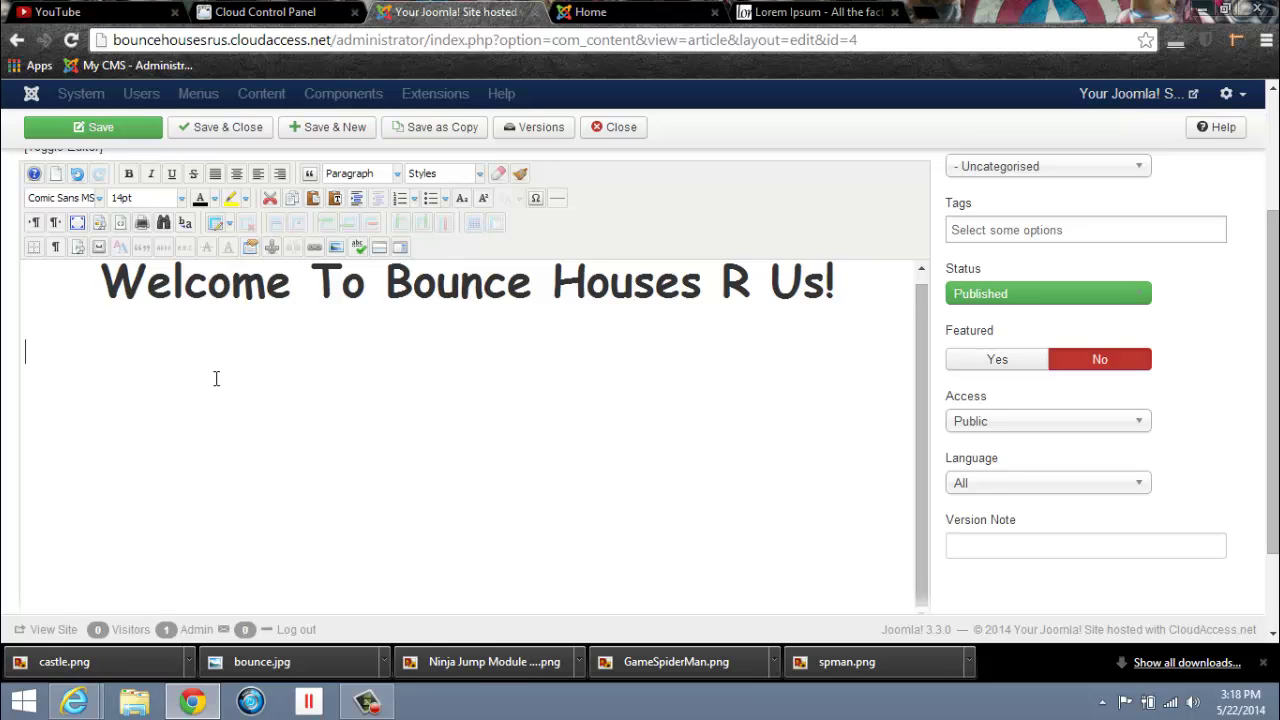
key(ctrl+v)
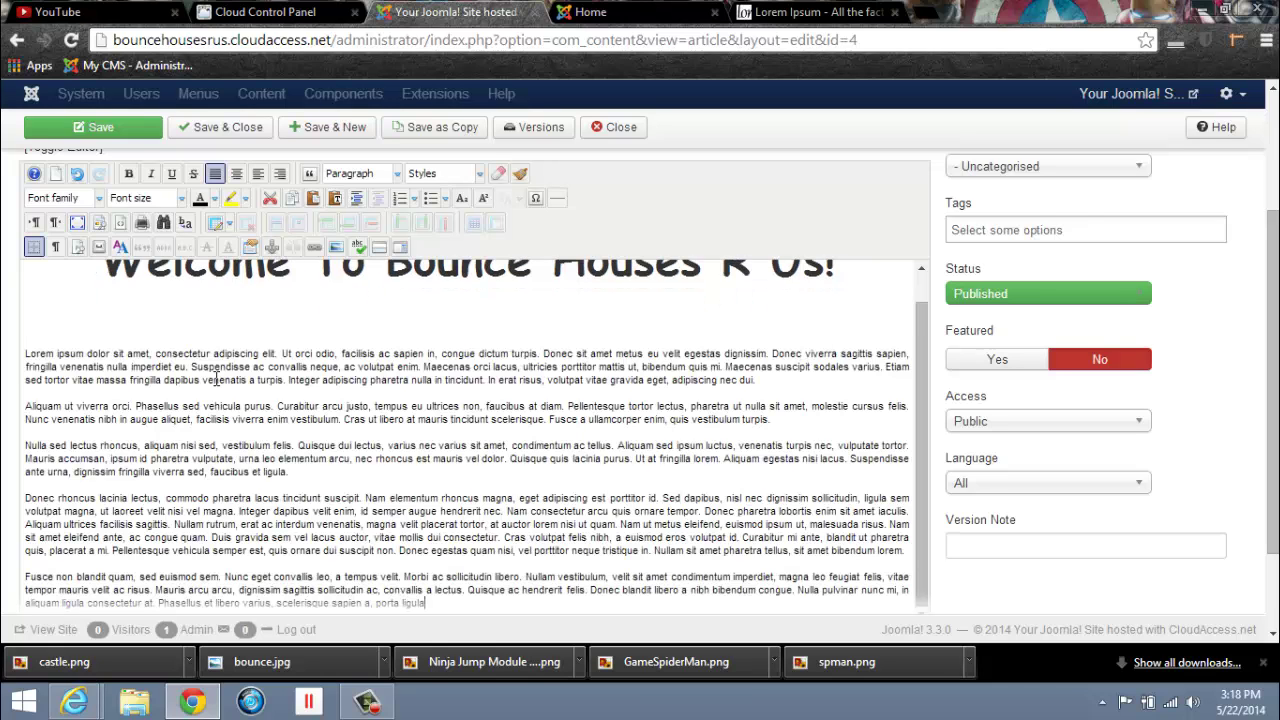
scroll(570, 358, down, 1)
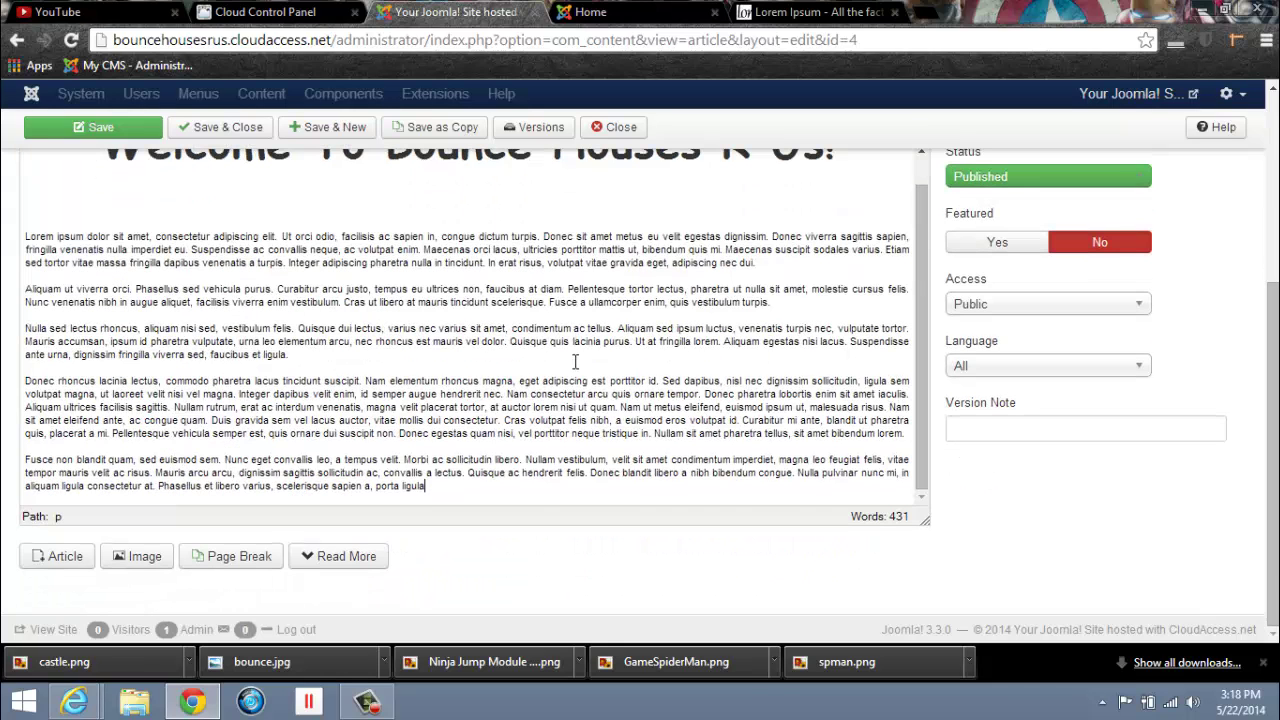
Step: Save the Home article and close its editor
scroll(630, 491, up, 1)
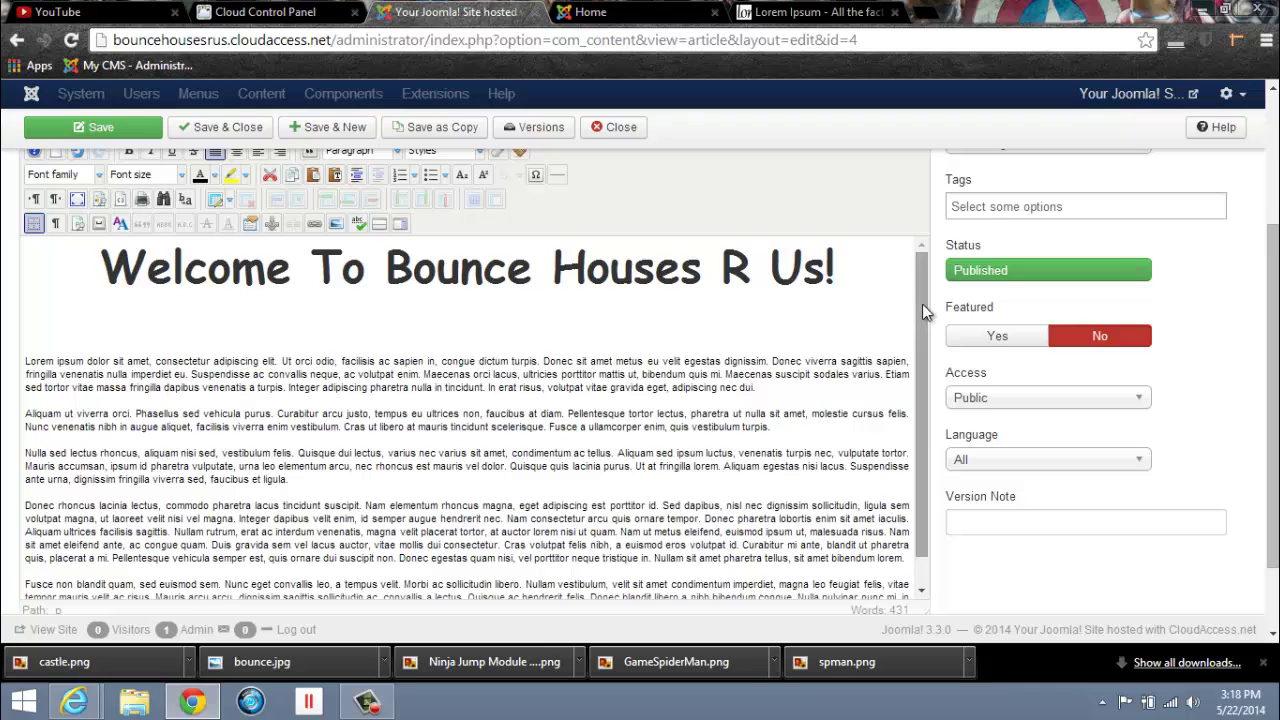
drag(922, 304, 927, 400)
scroll(920, 326, up, 1)
scroll(500, 344, up, 1)
click(220, 130)
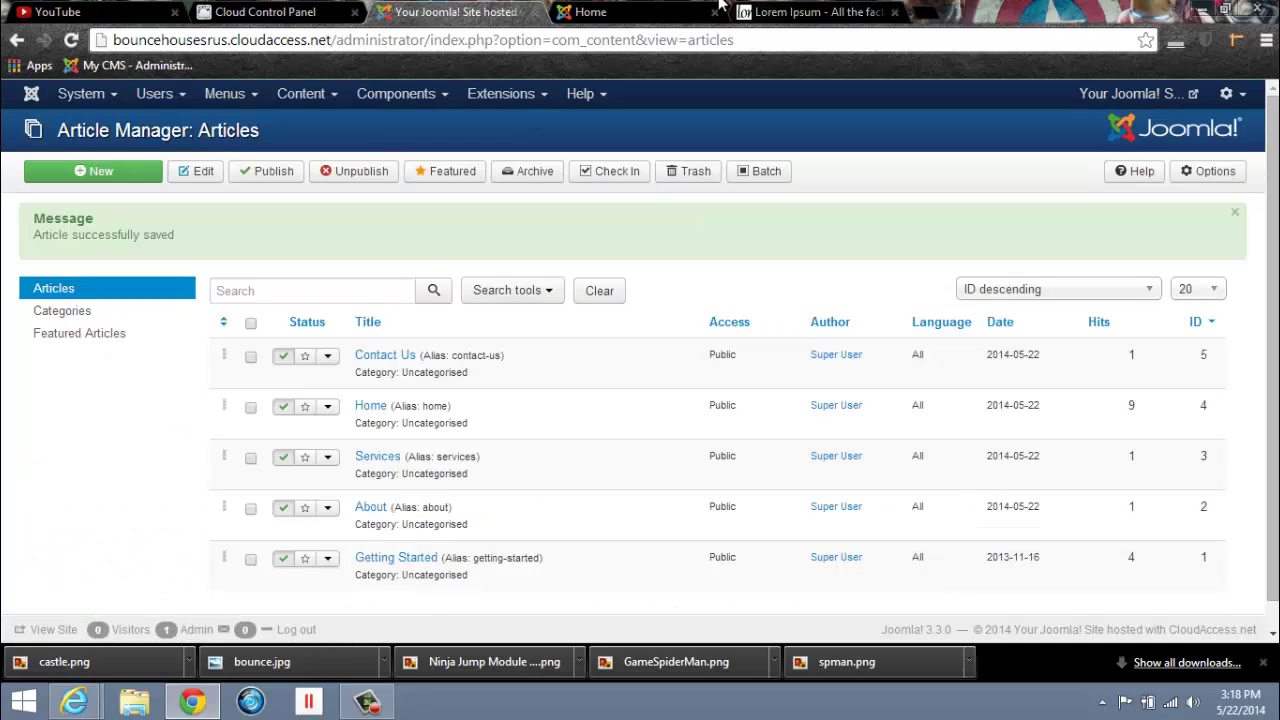
Step: Review the published Home page, checking the banner, the welcome heading and the body paragraphs
click(645, 18)
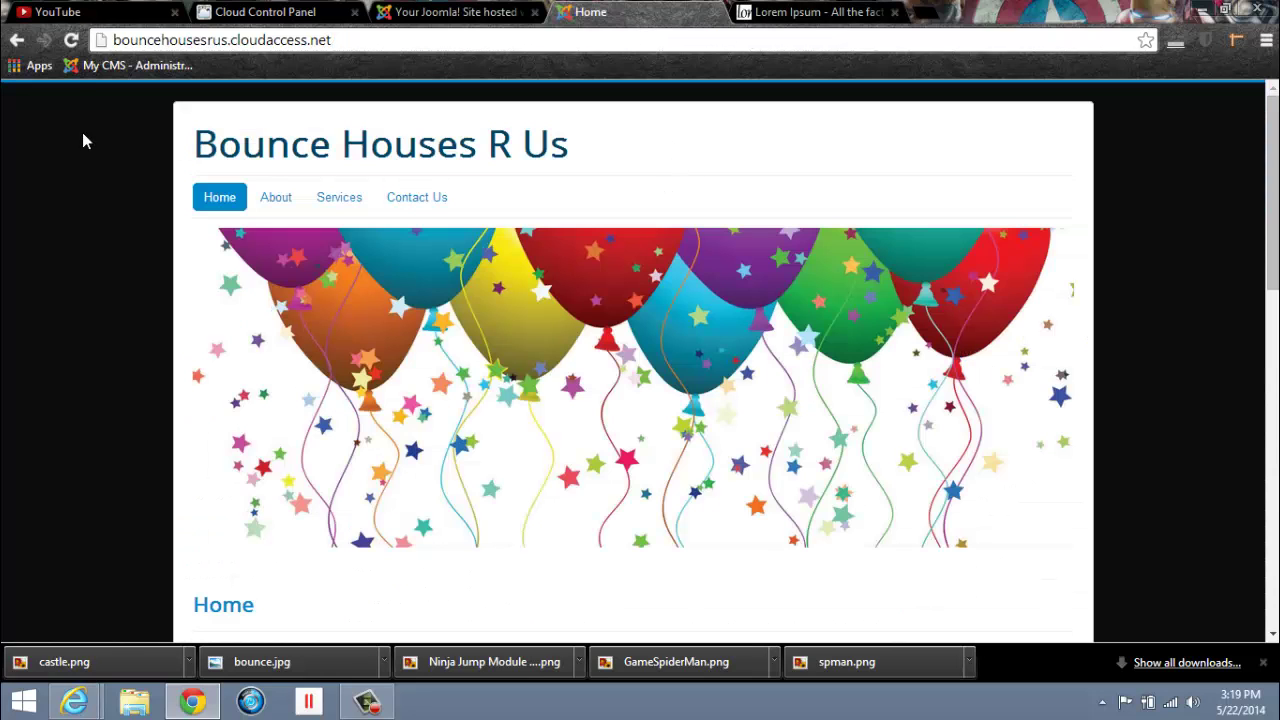
scroll(757, 470, down, 10)
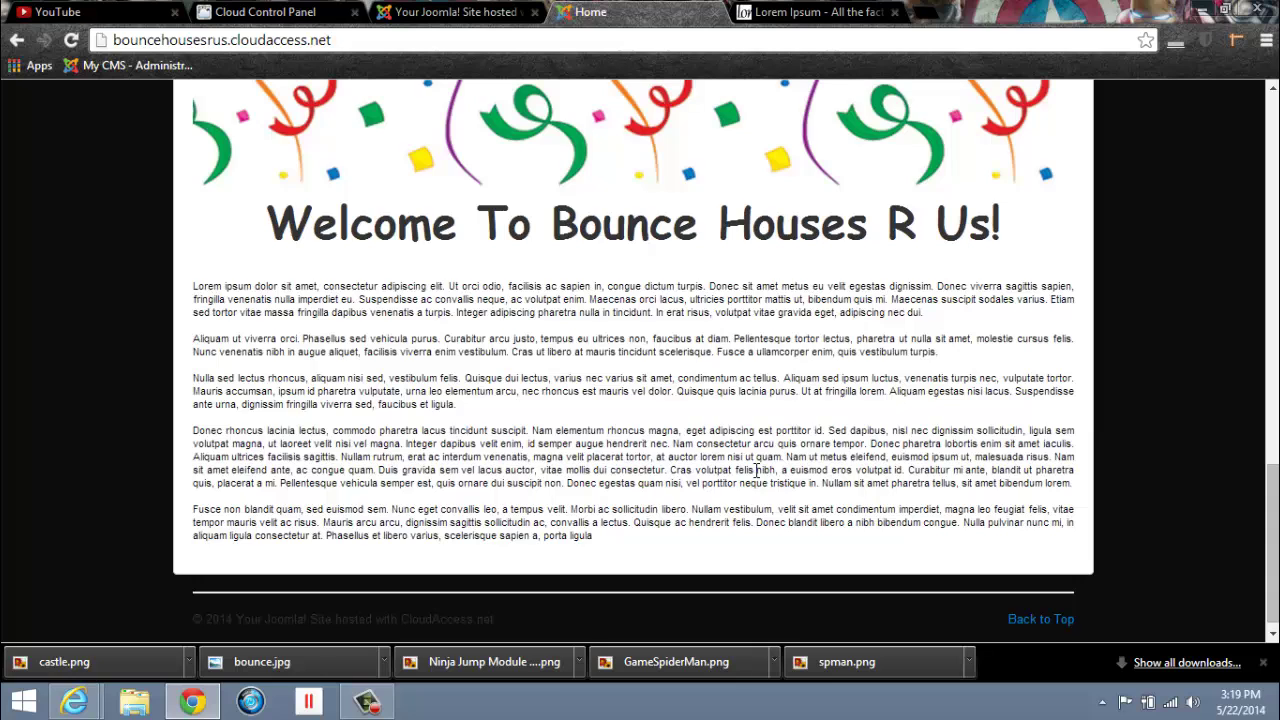
scroll(757, 470, up, 10)
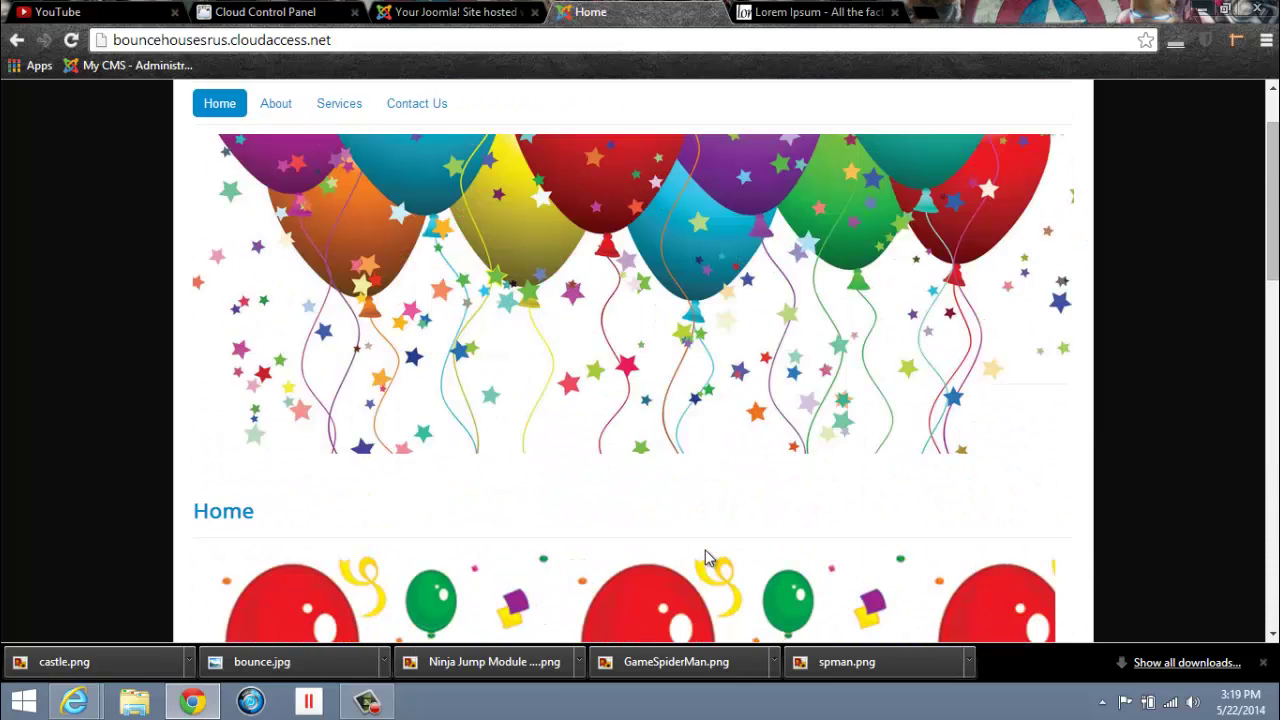
scroll(705, 558, up, 1)
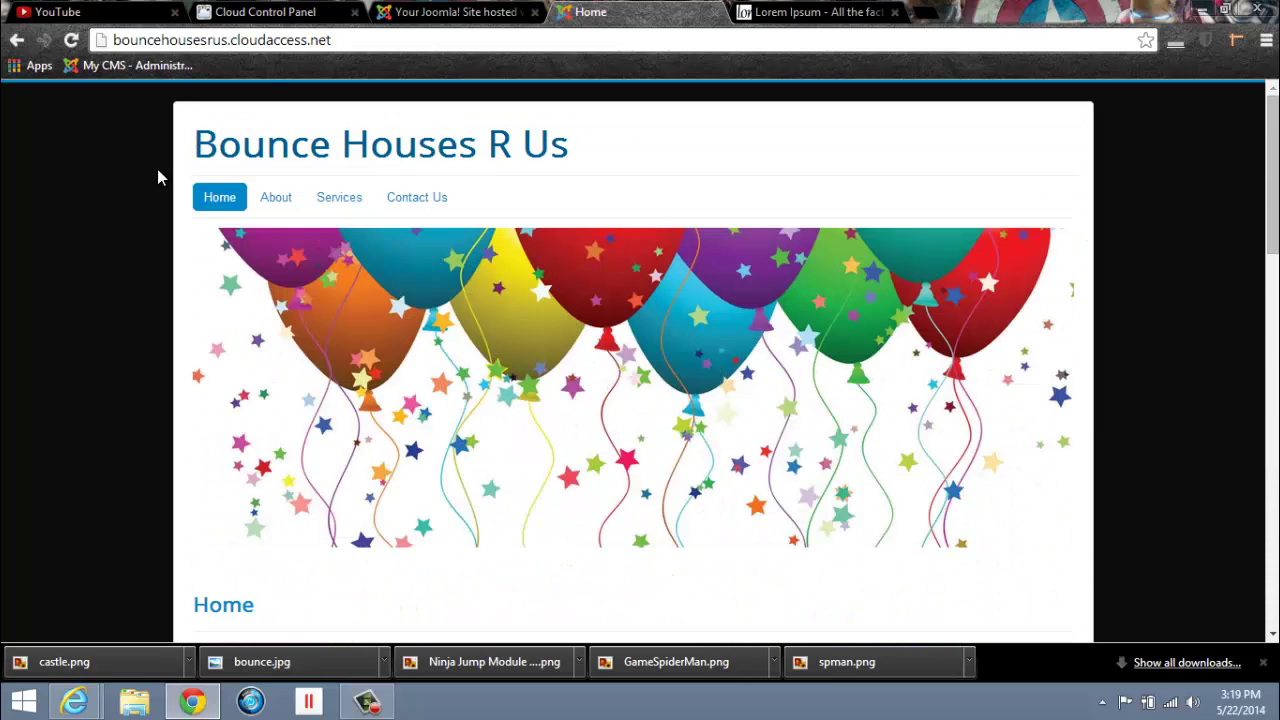
scroll(913, 575, down, 10)
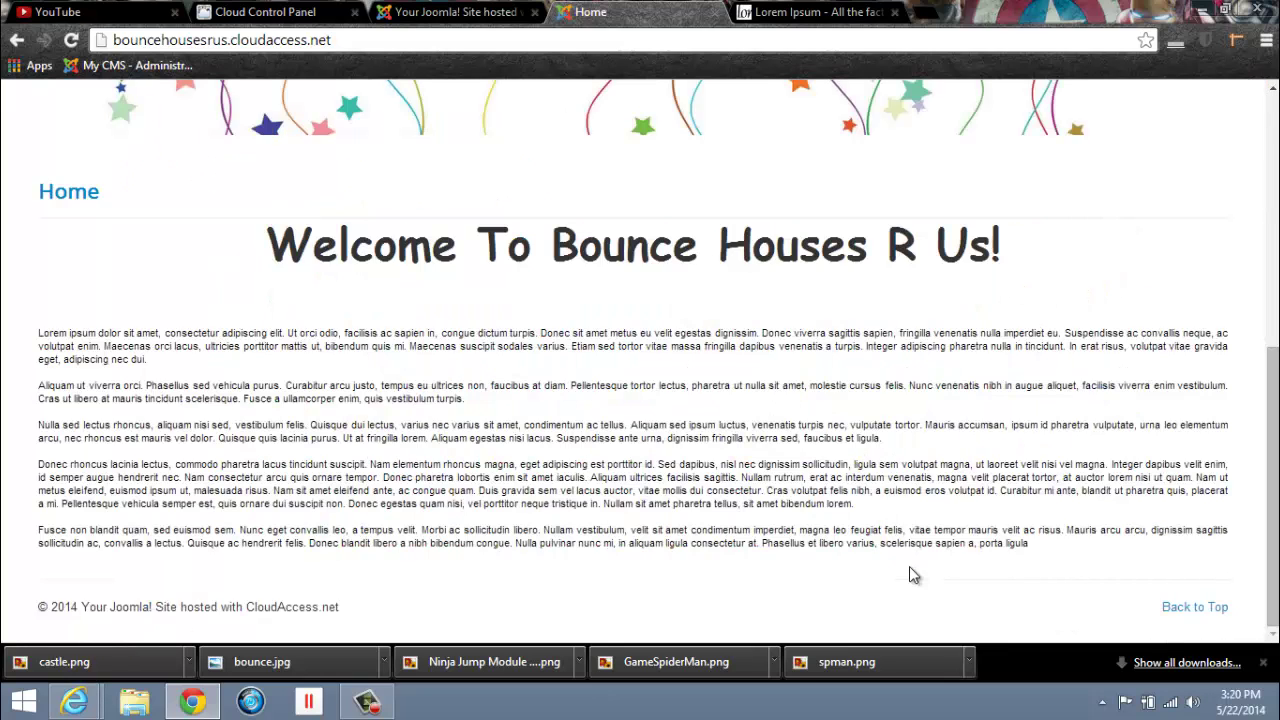
scroll(909, 566, up, 10)
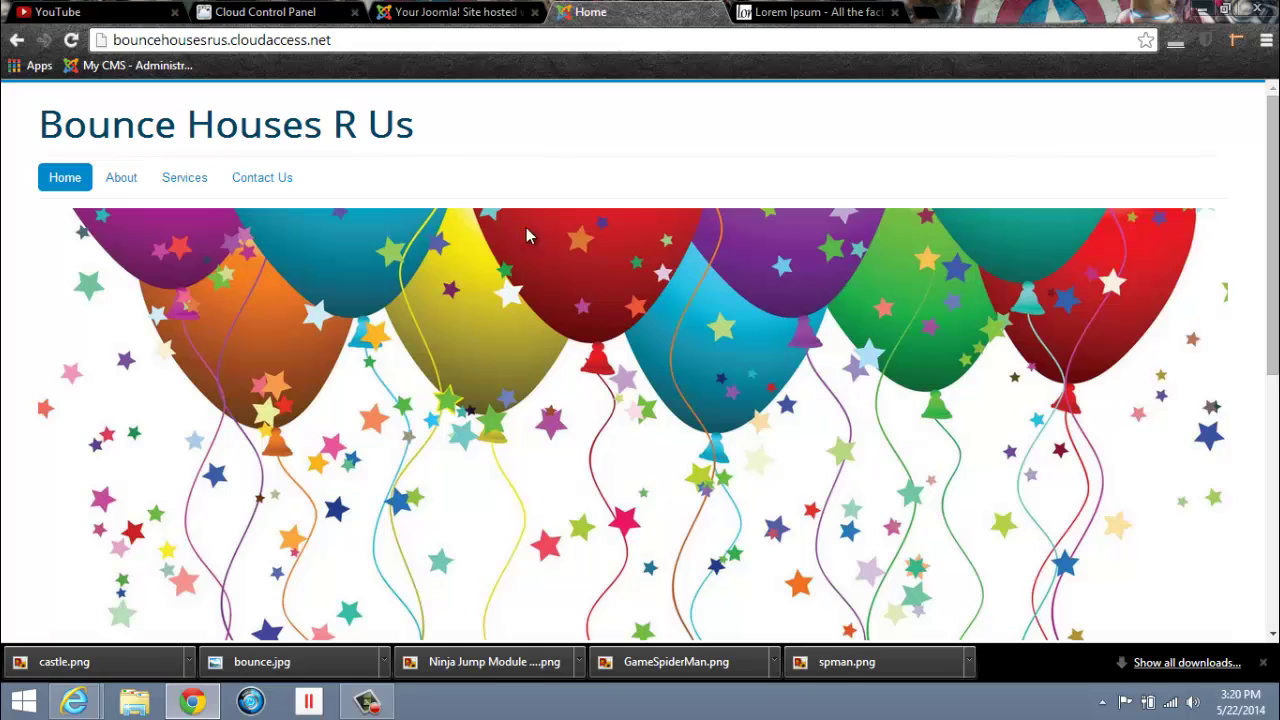
Step: Return to the Joomla administration and create a new Custom HTML module in the Module Manager
click(455, 12)
click(443, 94)
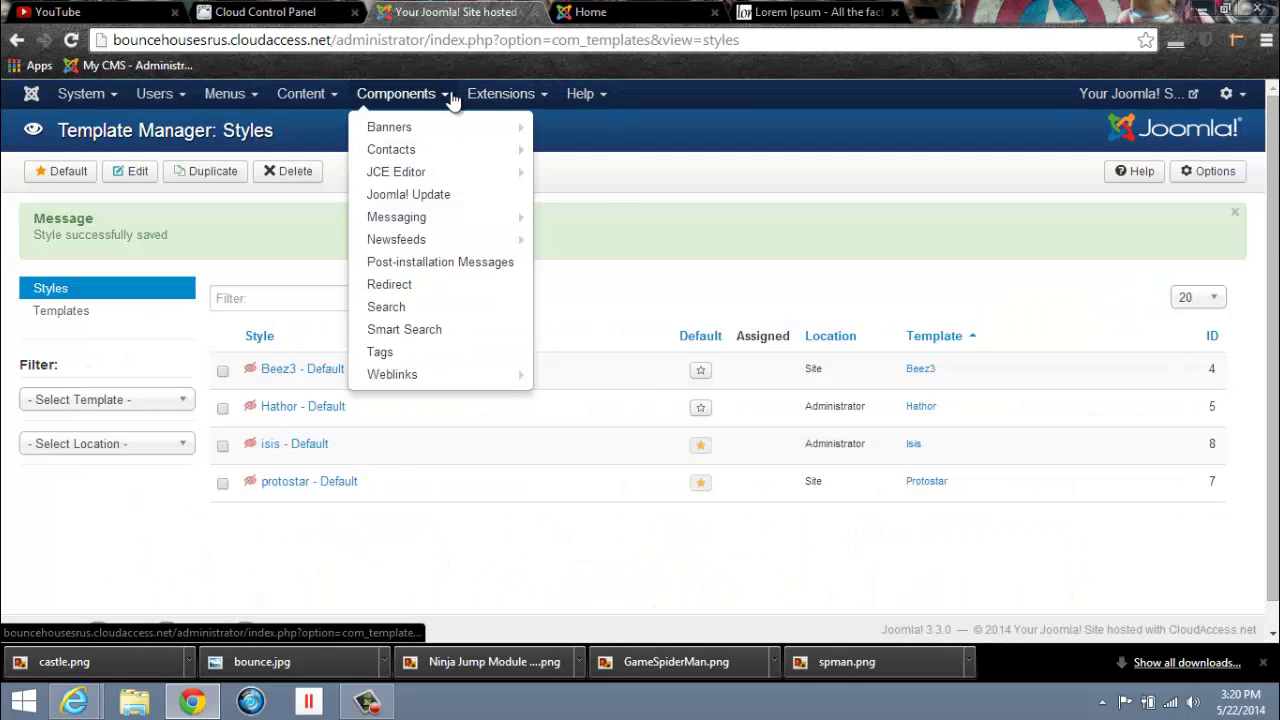
click(518, 97)
click(516, 167)
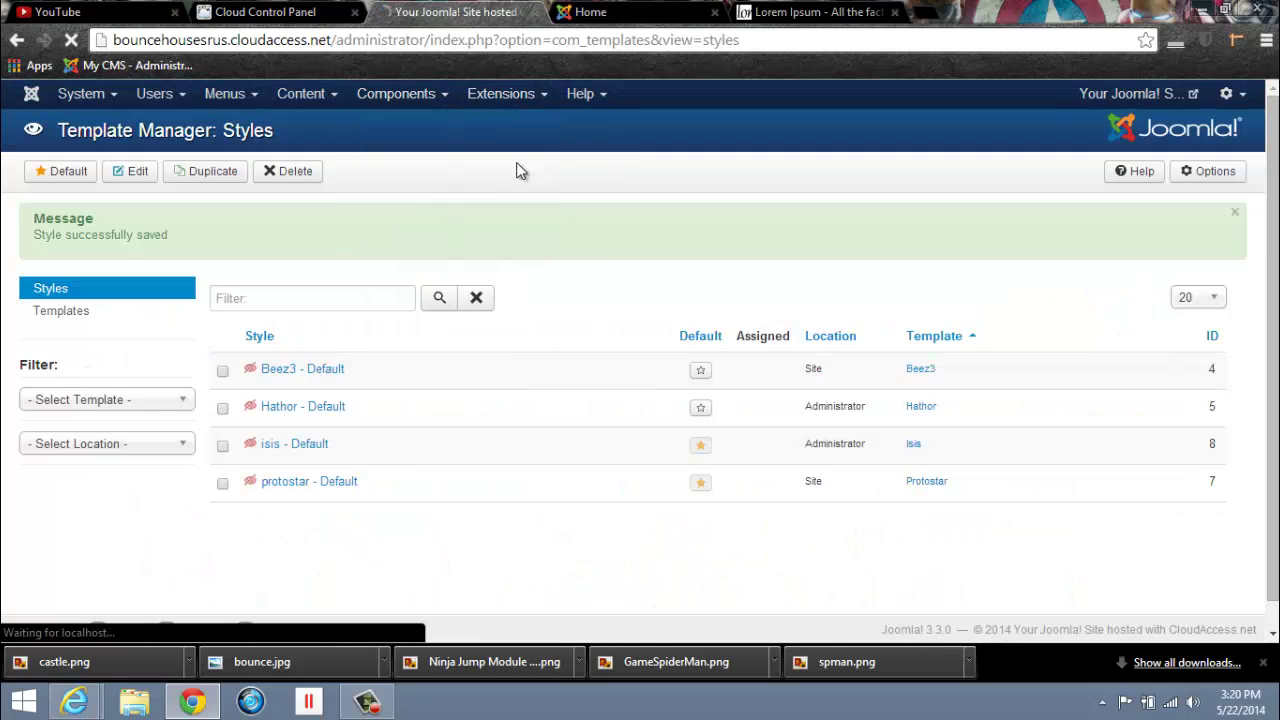
click(113, 175)
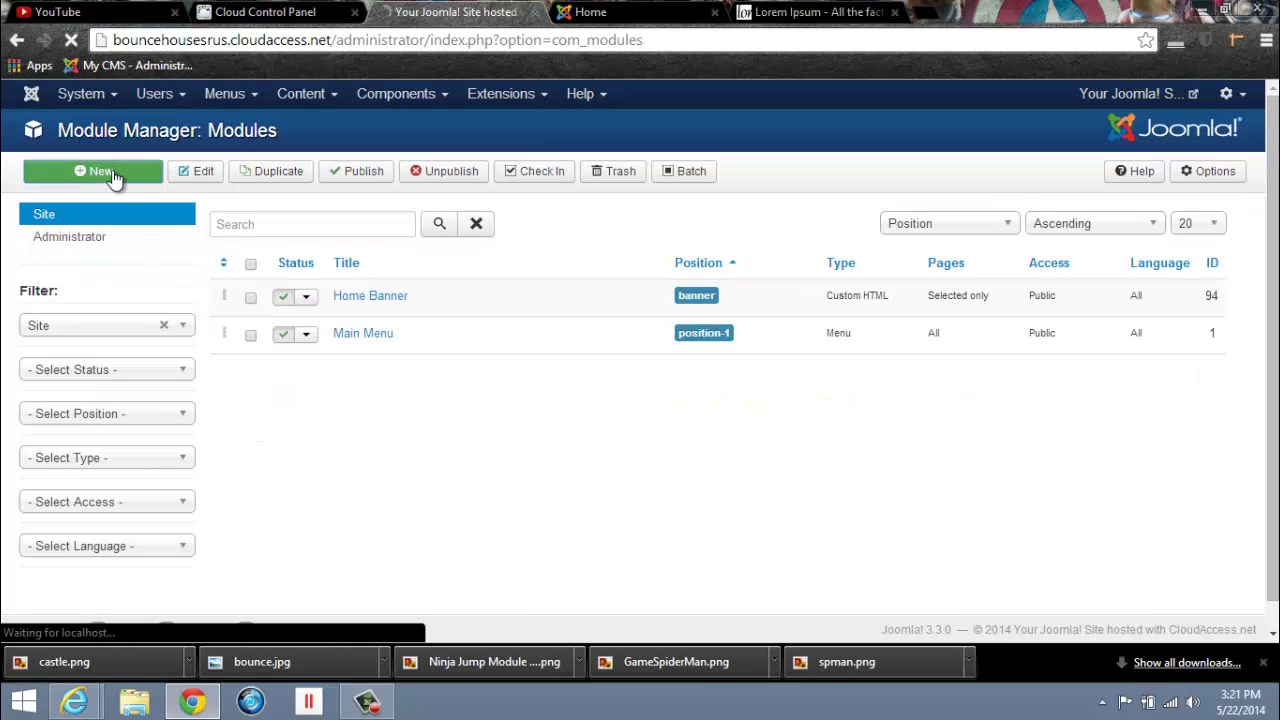
click(76, 261)
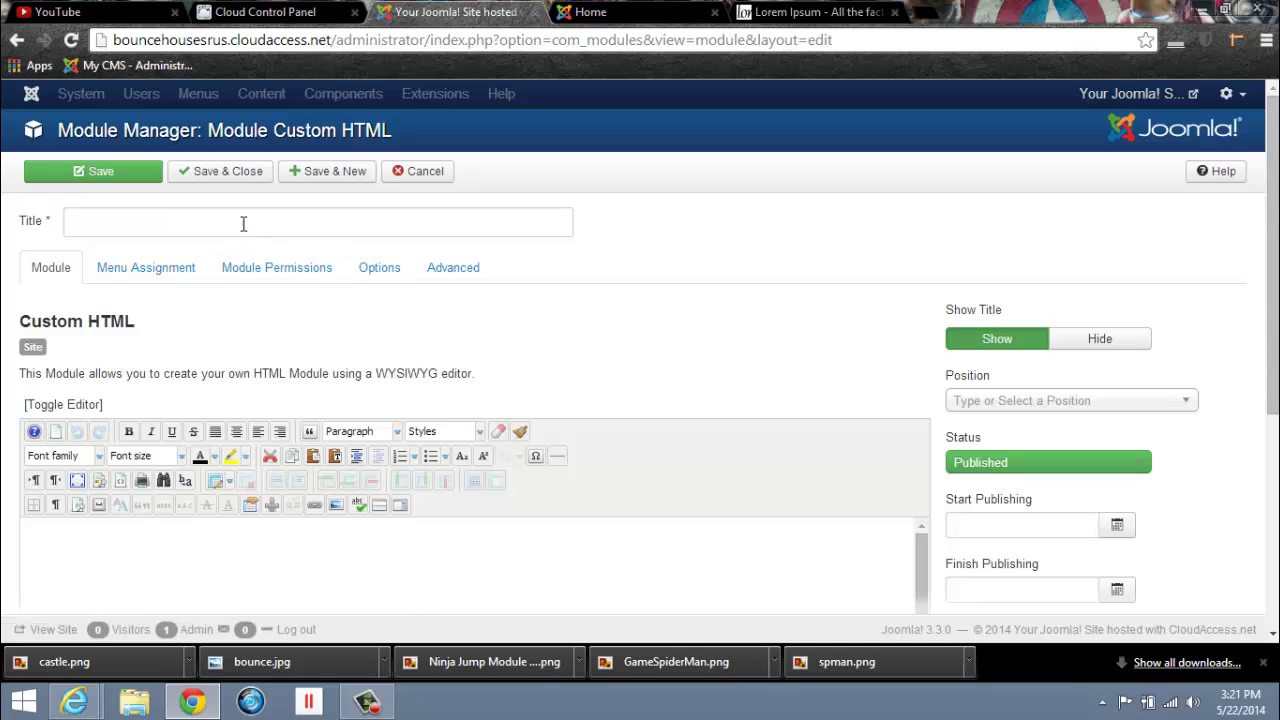
Step: Title the new module "Left Home Module" and hide its title on the site
click(243, 224)
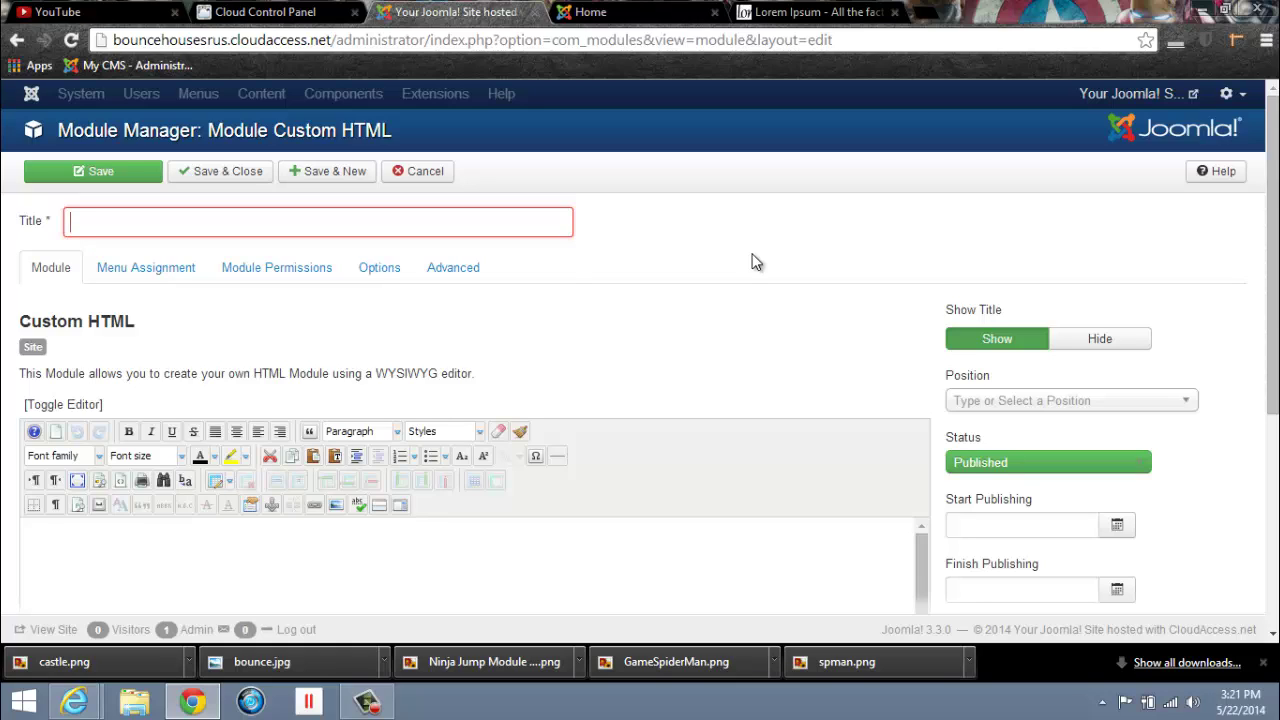
text(Le)
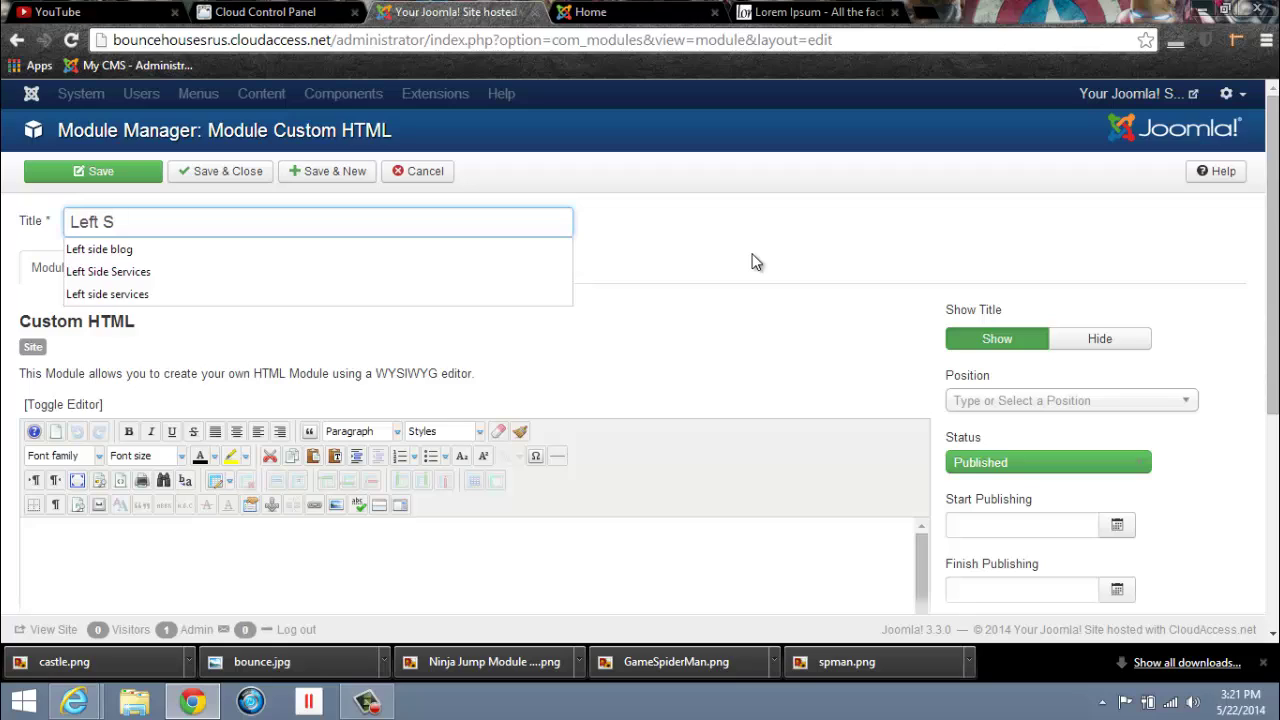
key(BackSpace)
text(H)
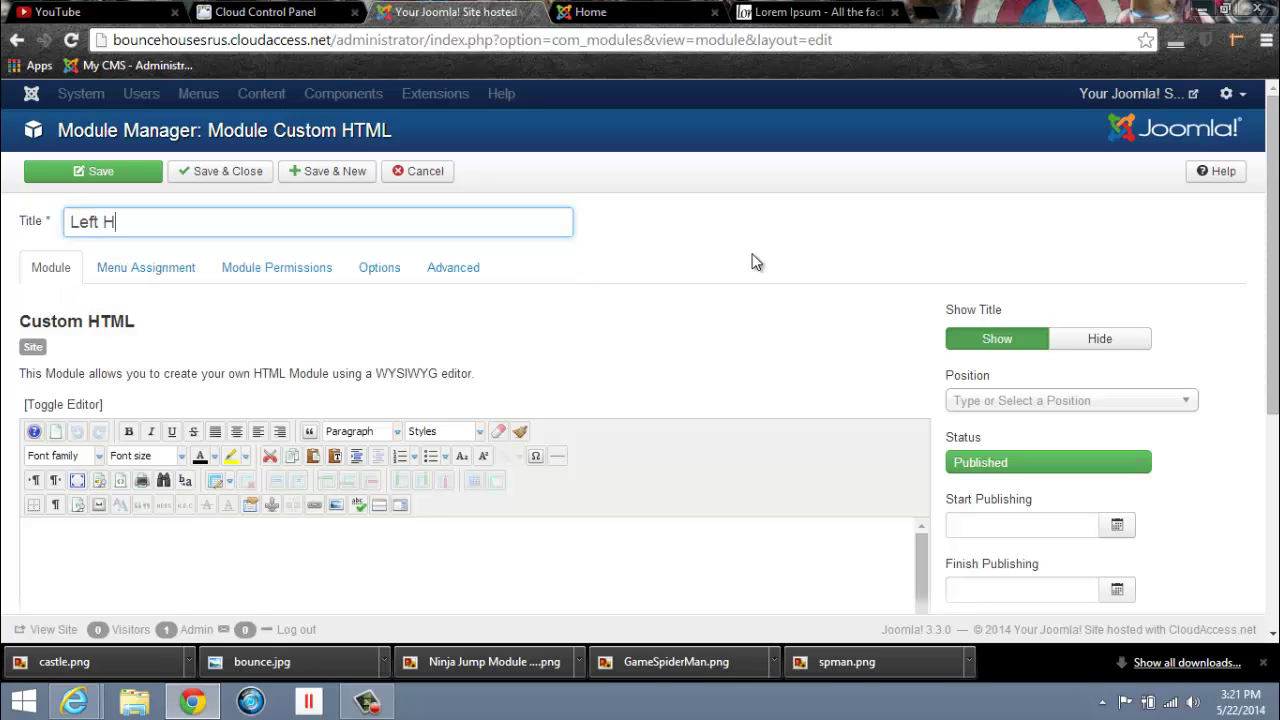
text(ome Module)
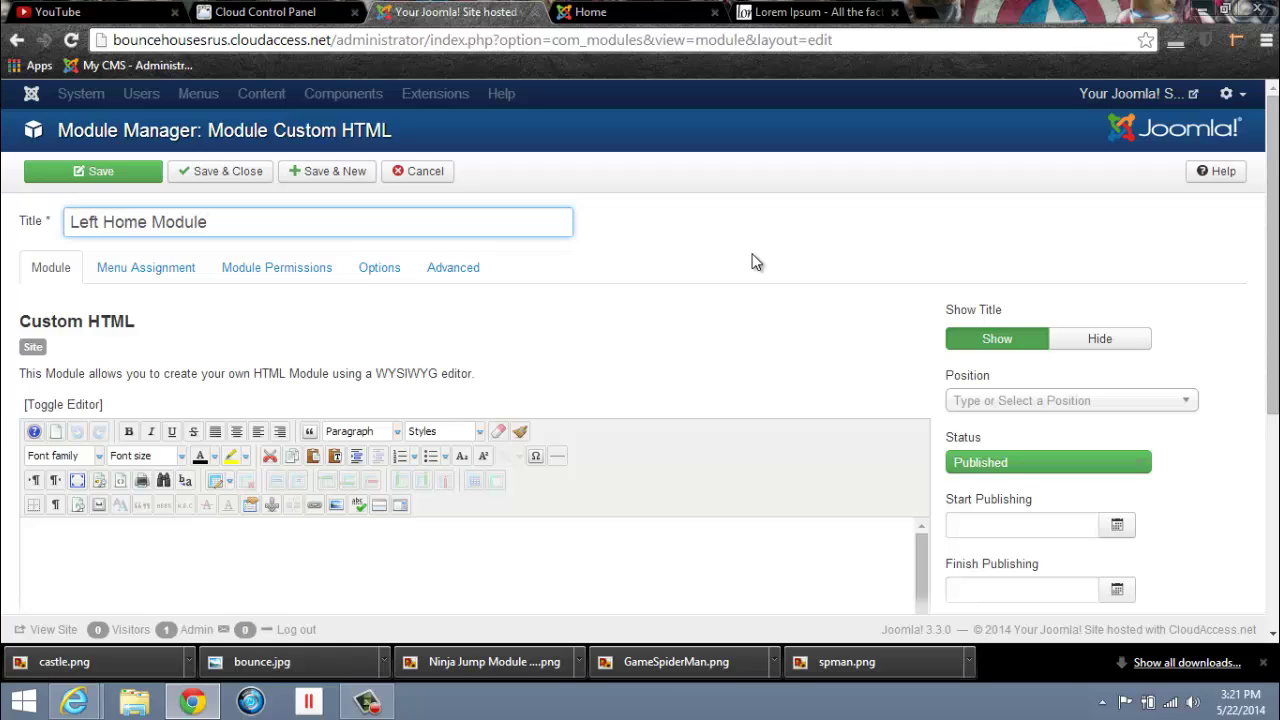
click(1115, 343)
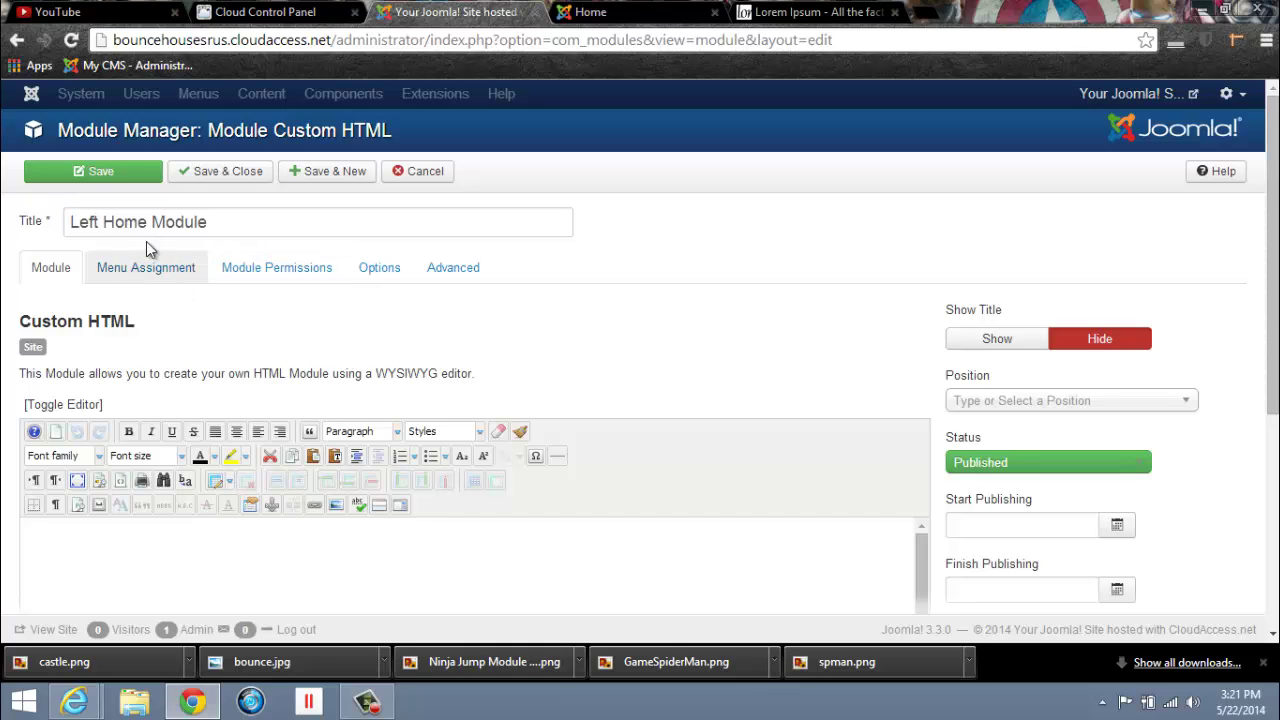
Step: Assign the module only to selected pages, with Home as the only menu item selected
click(179, 272)
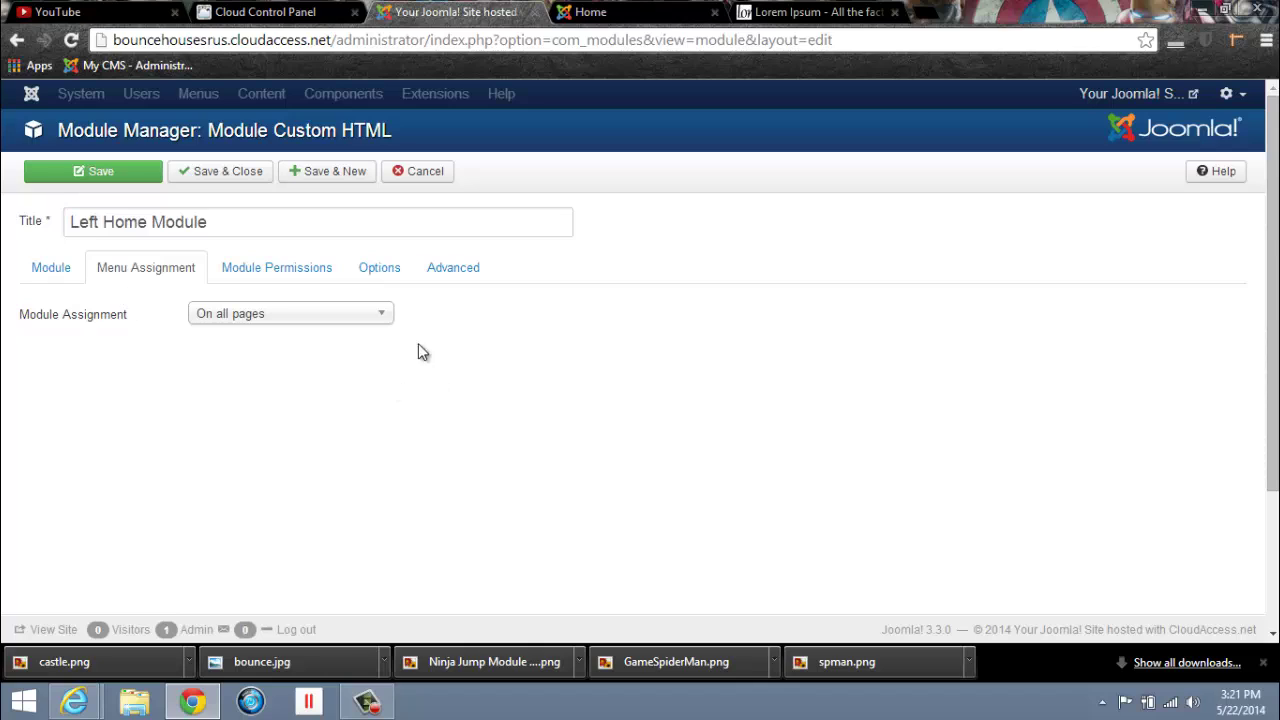
click(386, 316)
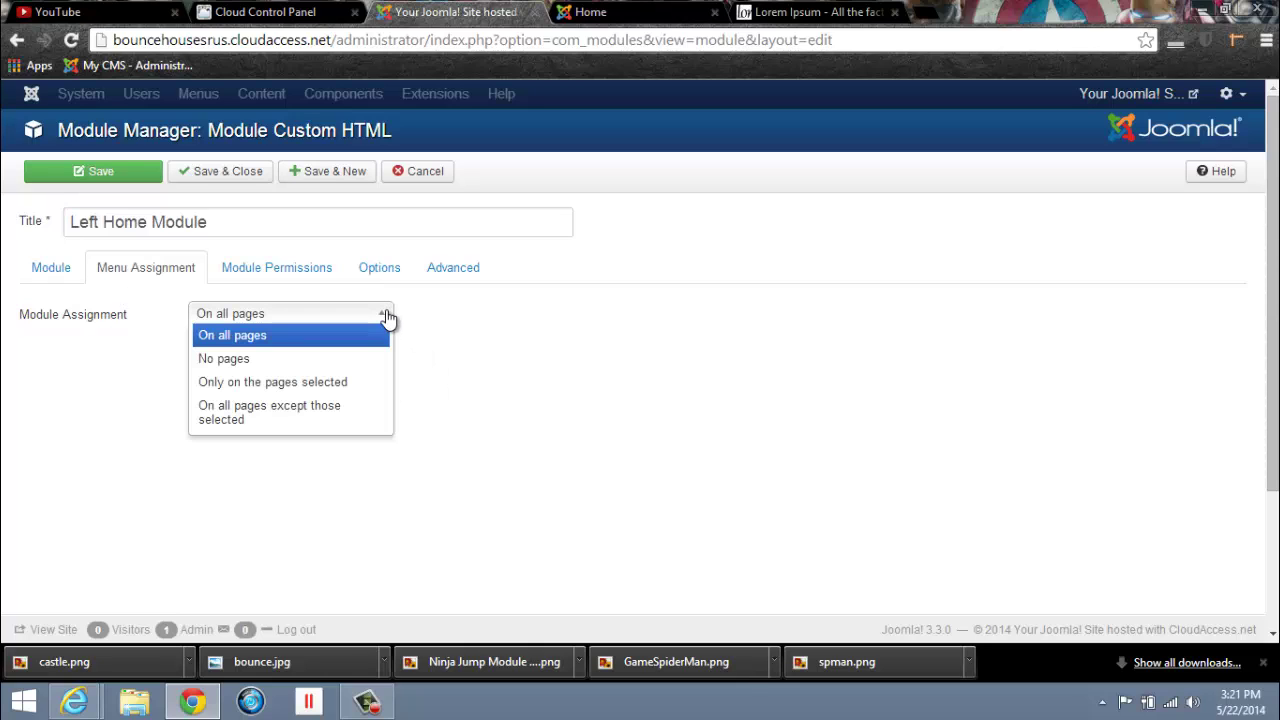
click(352, 384)
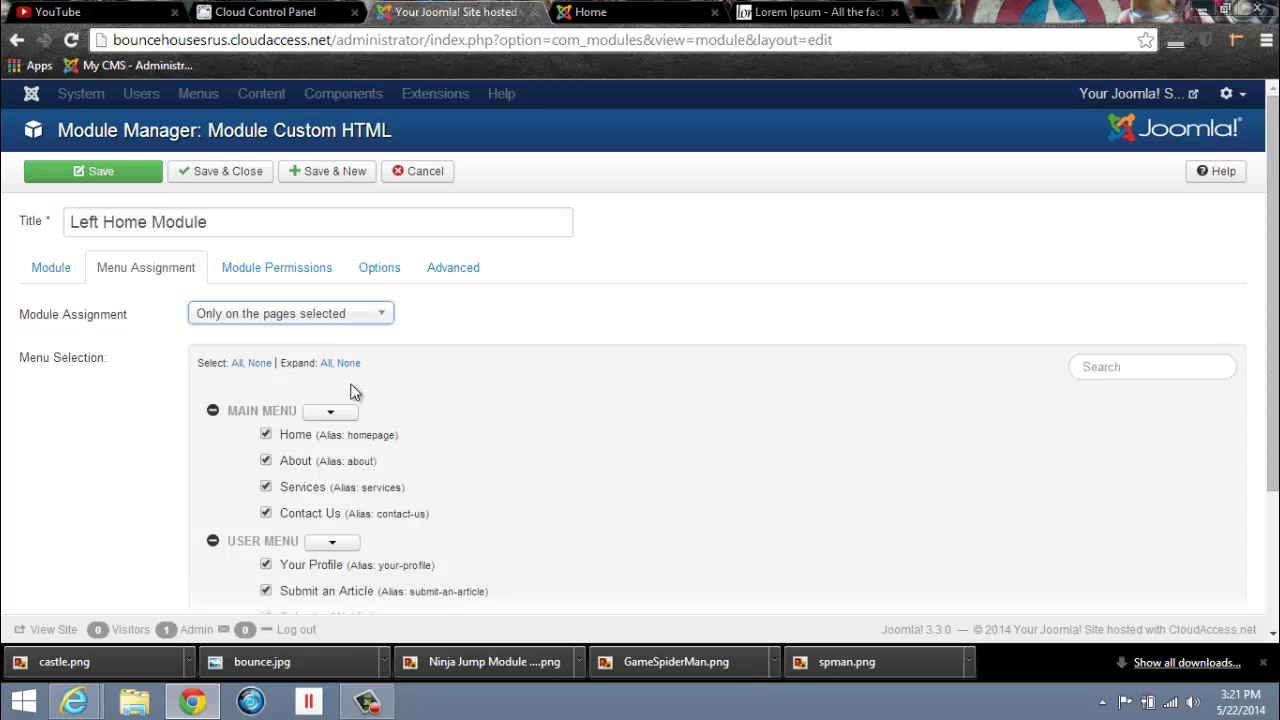
click(260, 364)
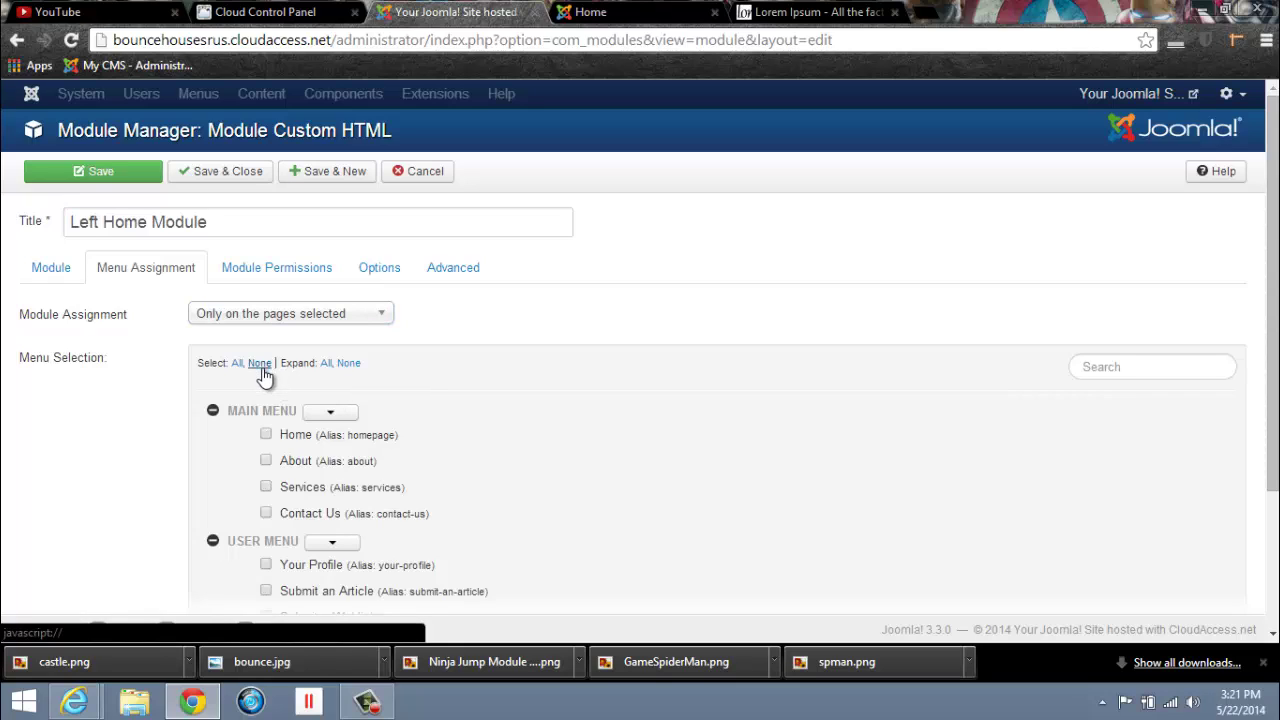
click(266, 436)
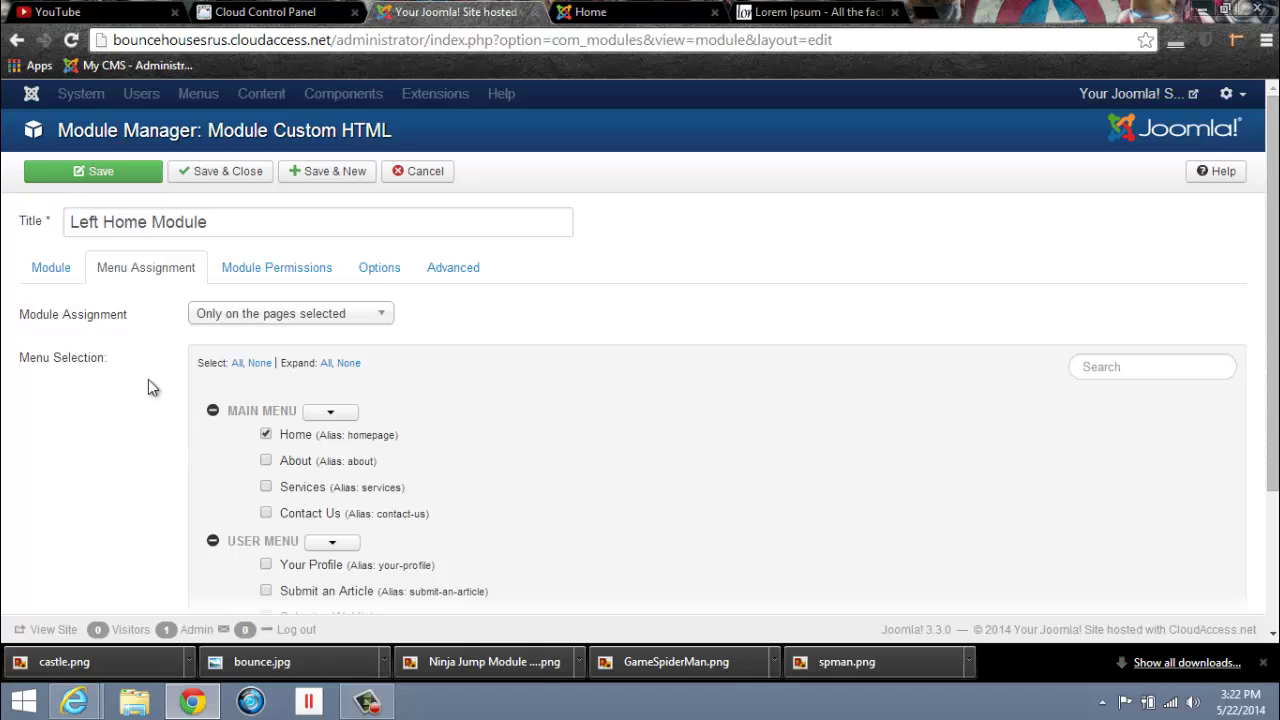
Step: Set the module's position to the Protostar template's Left [position-8]
click(52, 268)
scroll(798, 334, down, 2)
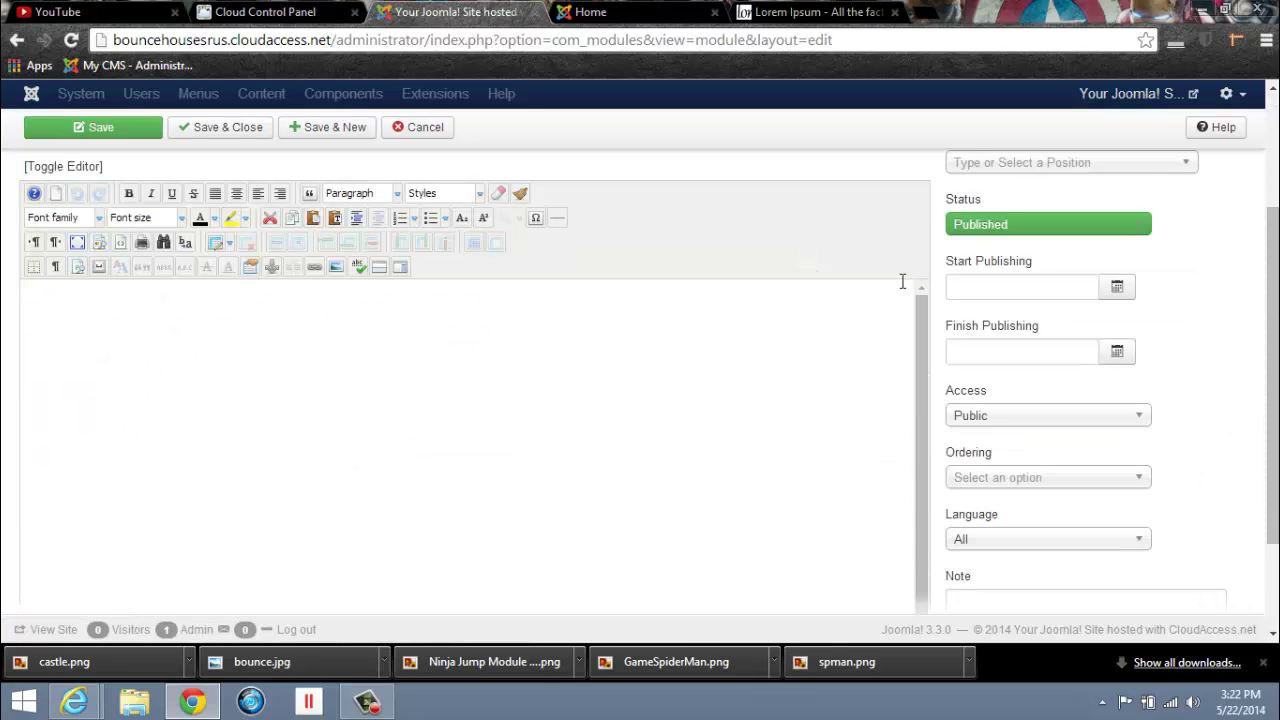
scroll(1233, 272, up, 1)
click(1196, 257)
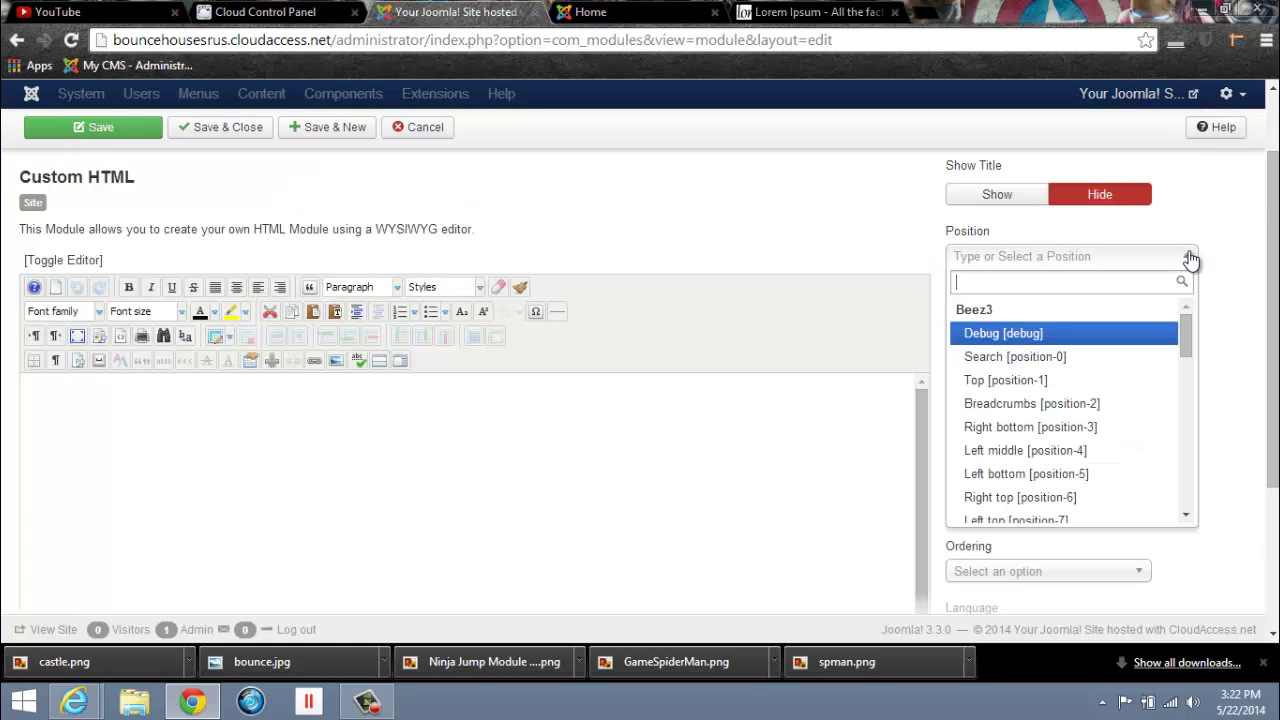
drag(1190, 345, 1191, 437)
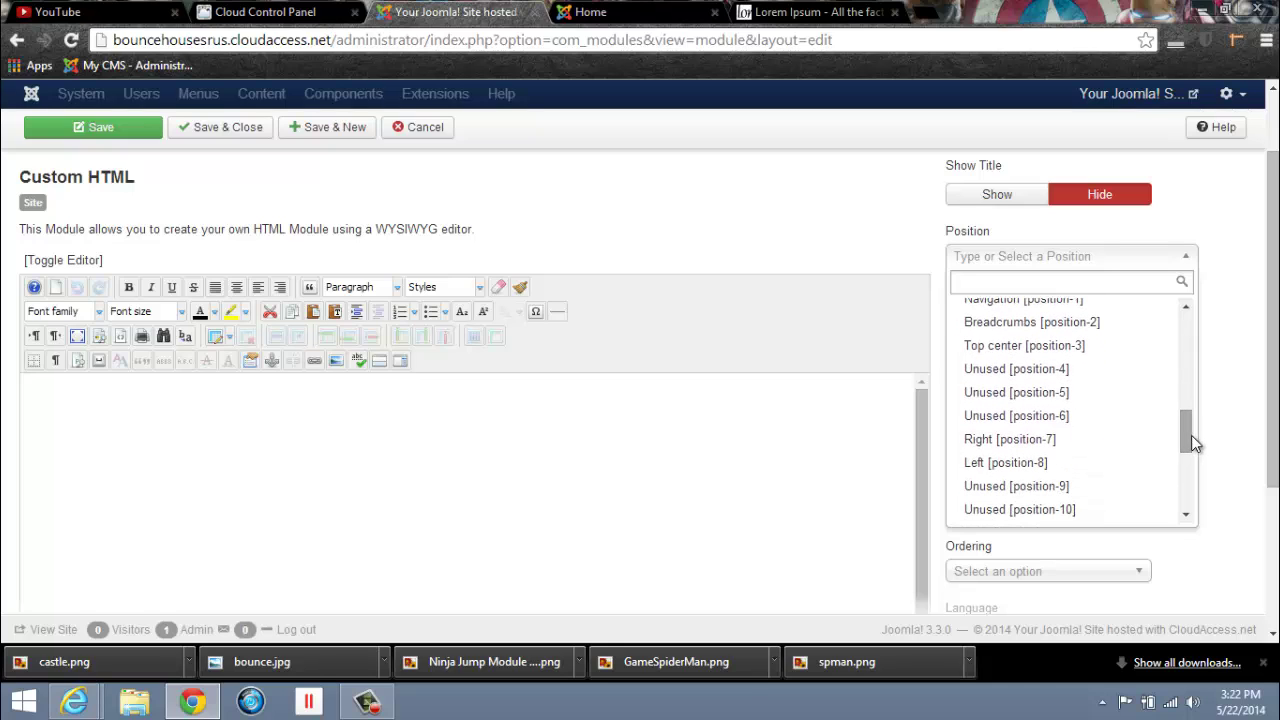
click(1040, 463)
scroll(775, 440, up, 2)
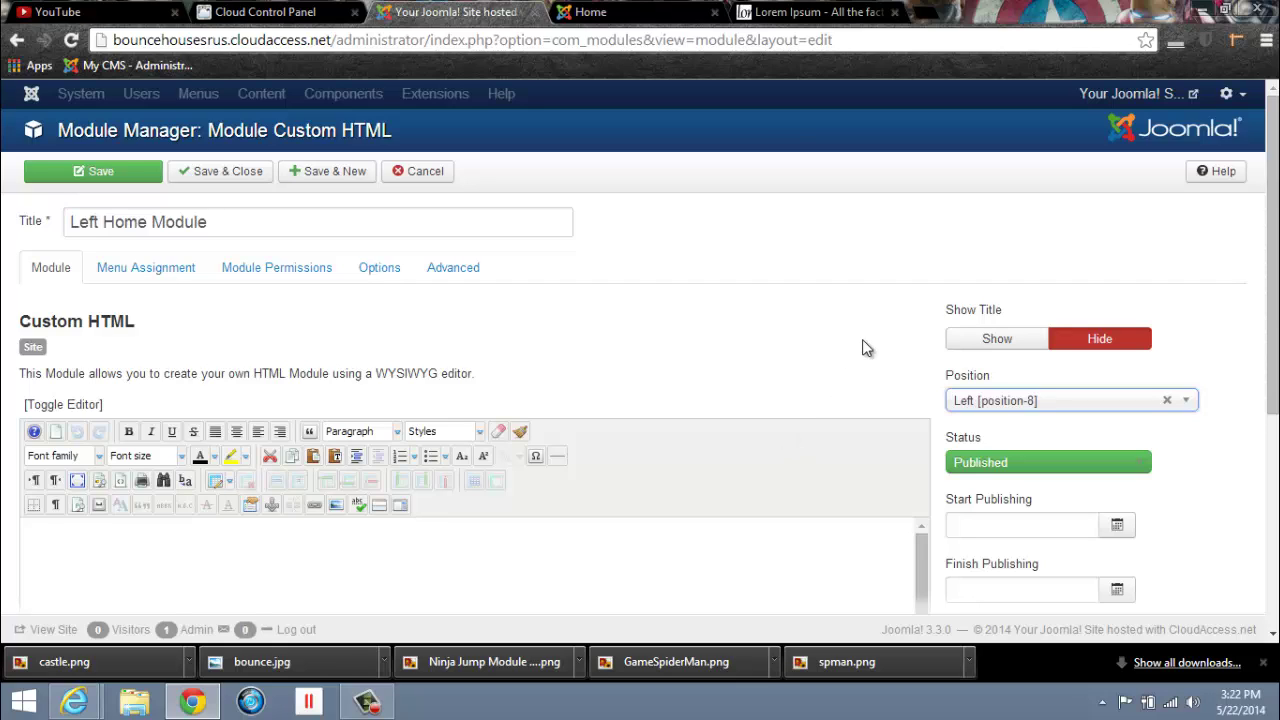
Step: Minimise the browser and switch to File Explorer
click(926, 14)
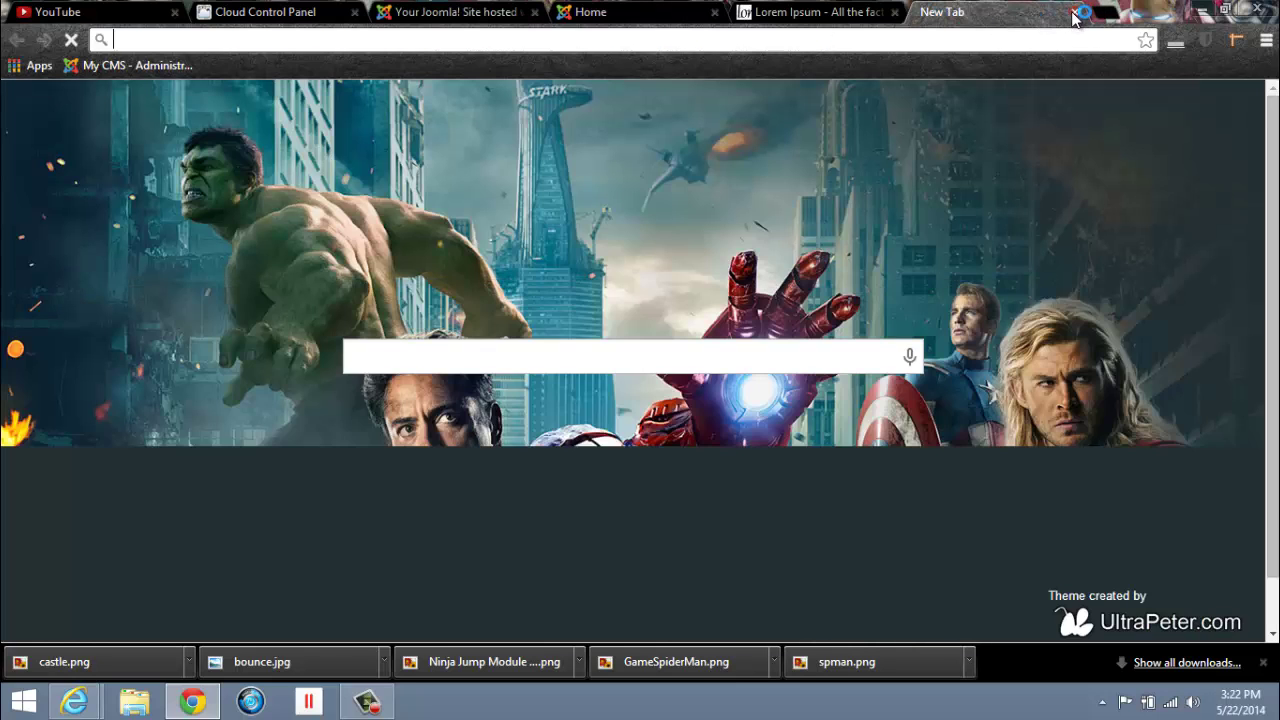
click(1076, 12)
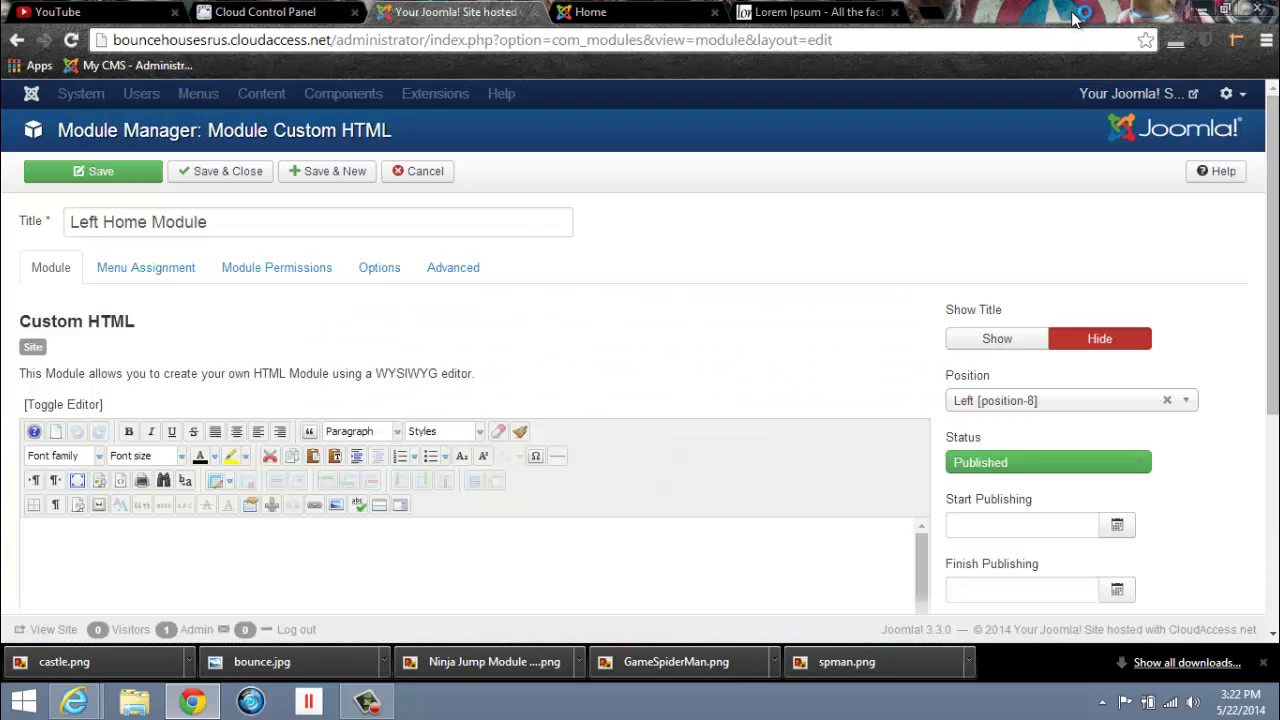
click(1199, 10)
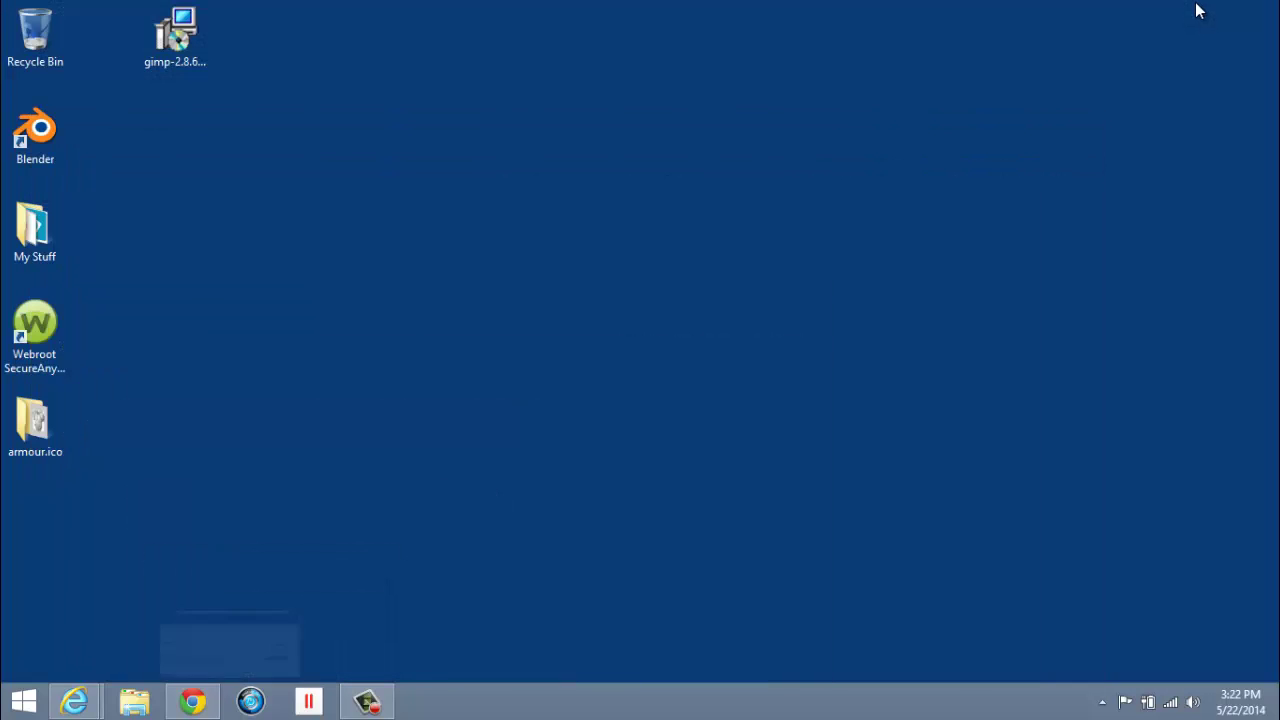
click(136, 707)
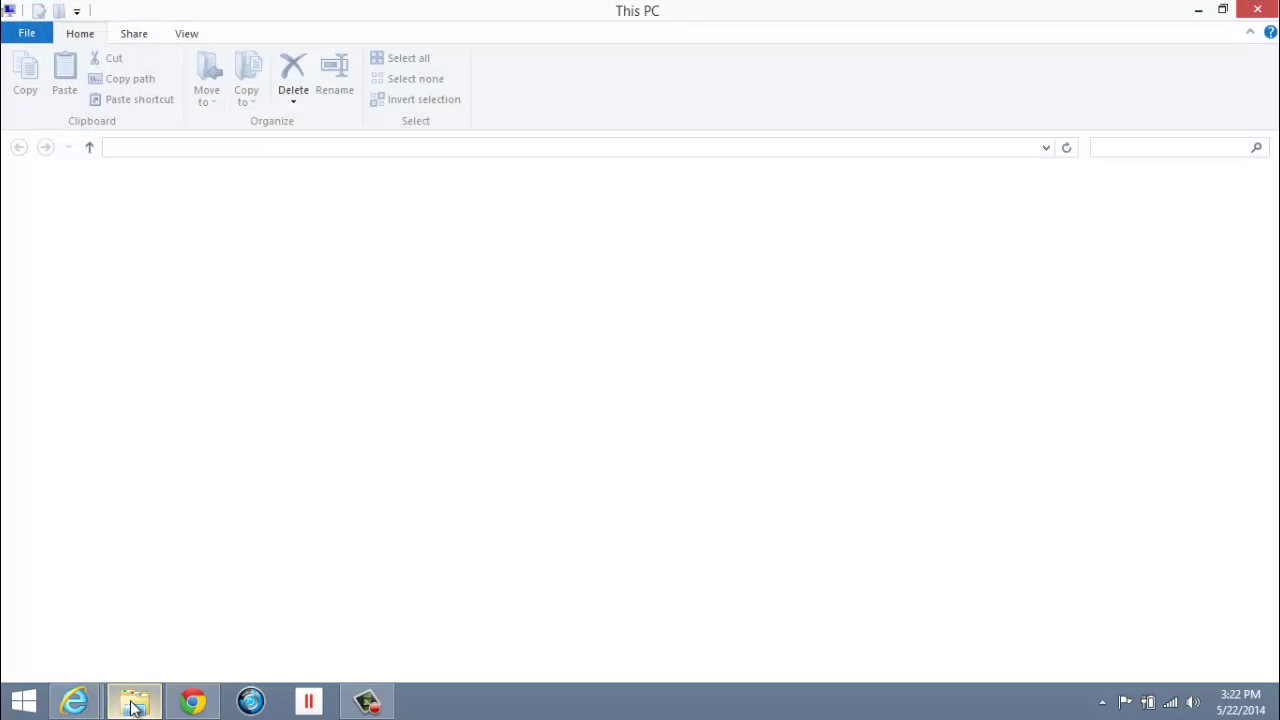
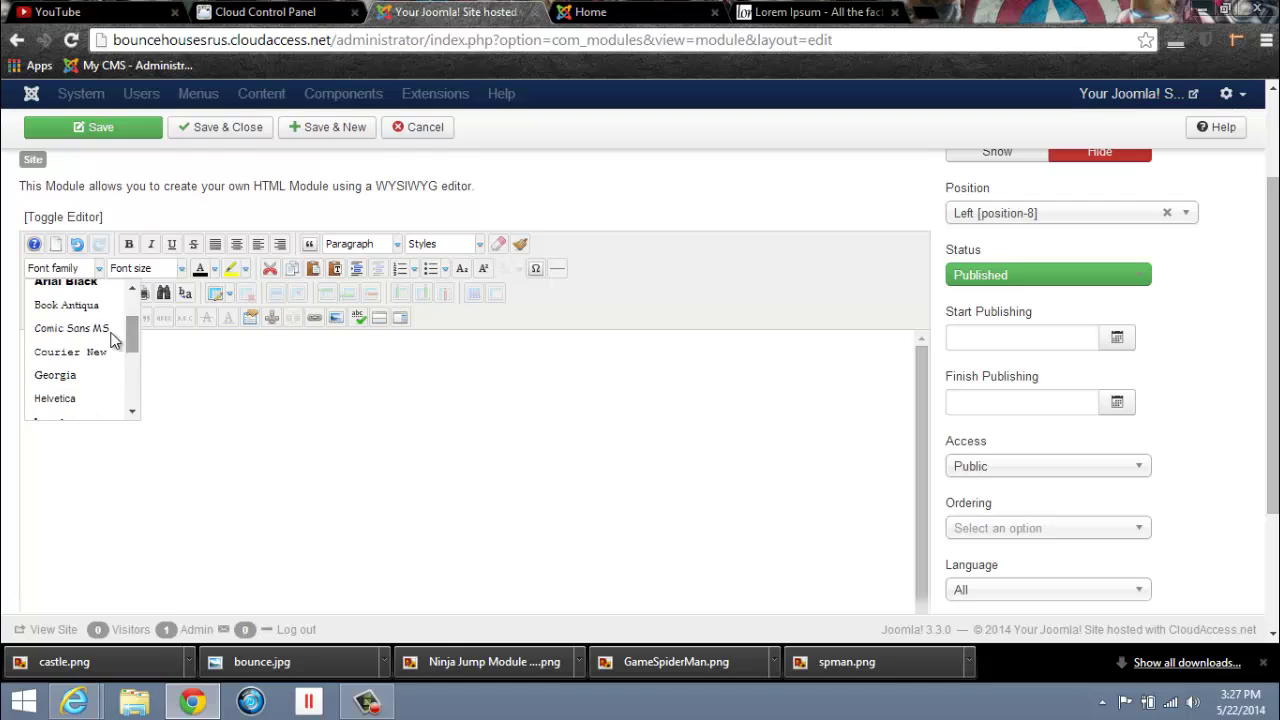
Step: Set the module text to Comic Sans MS at 24pt with centred alignment
click(104, 326)
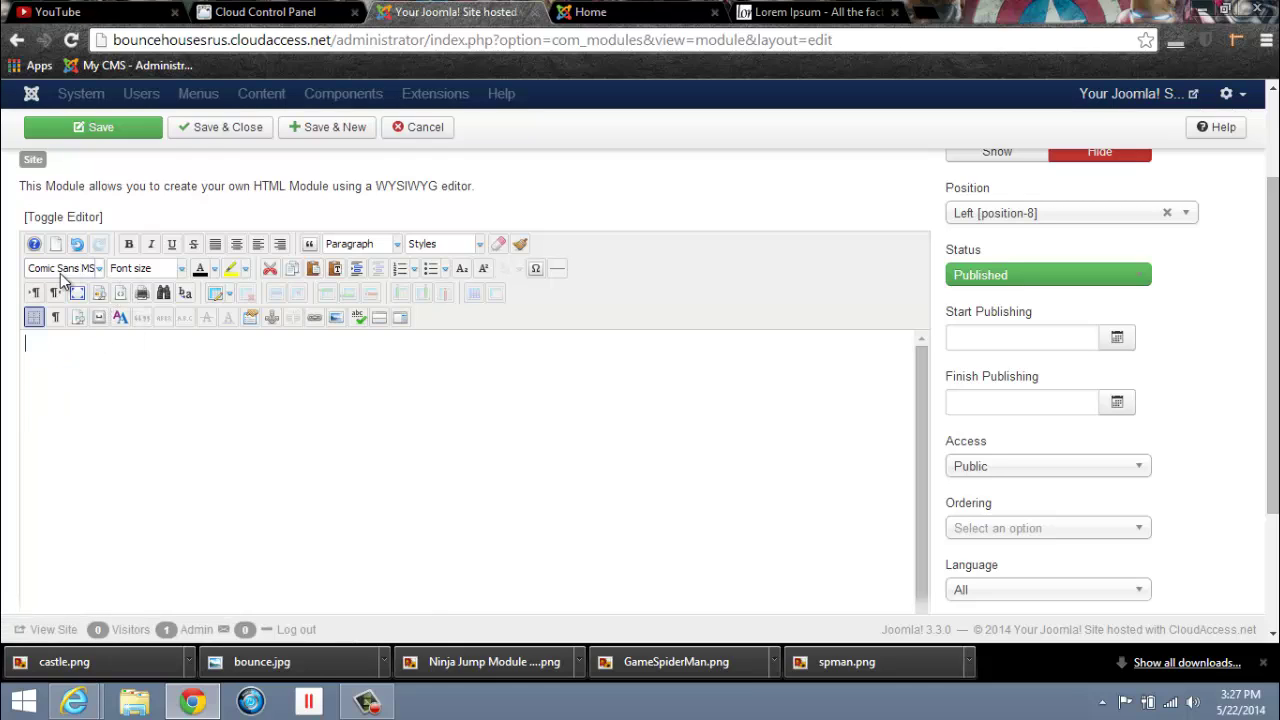
click(182, 270)
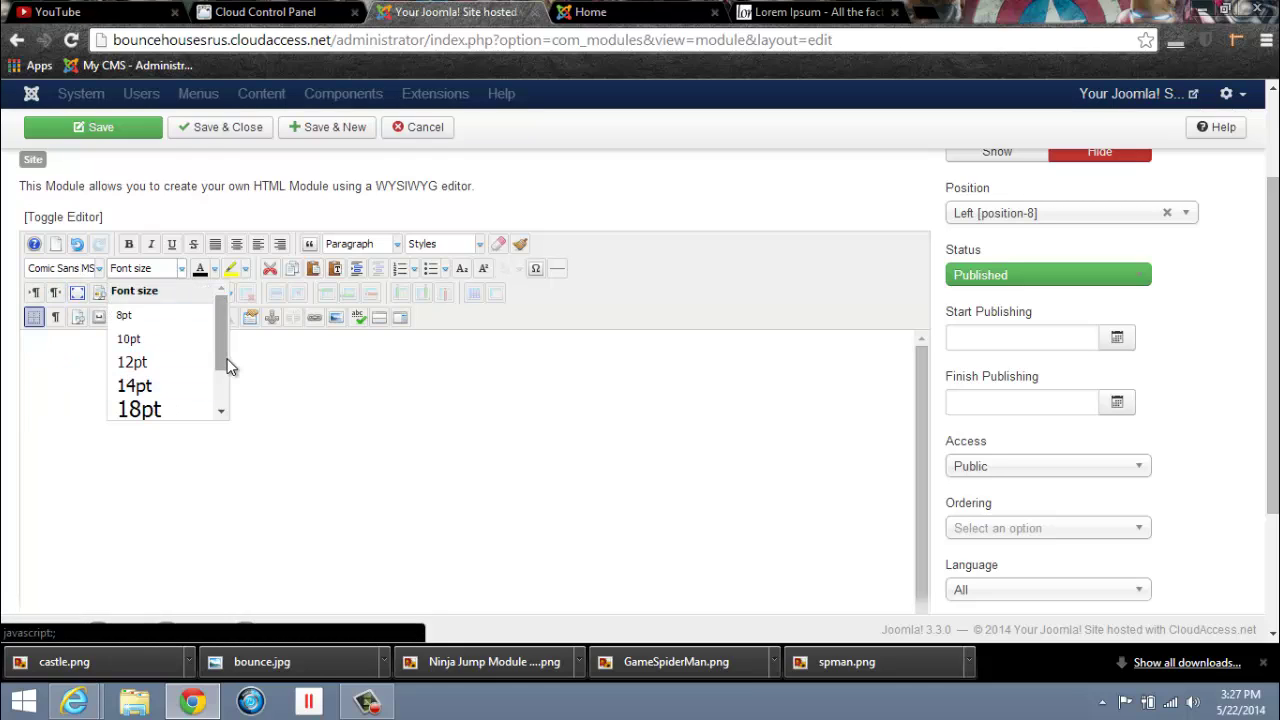
drag(224, 355, 222, 395)
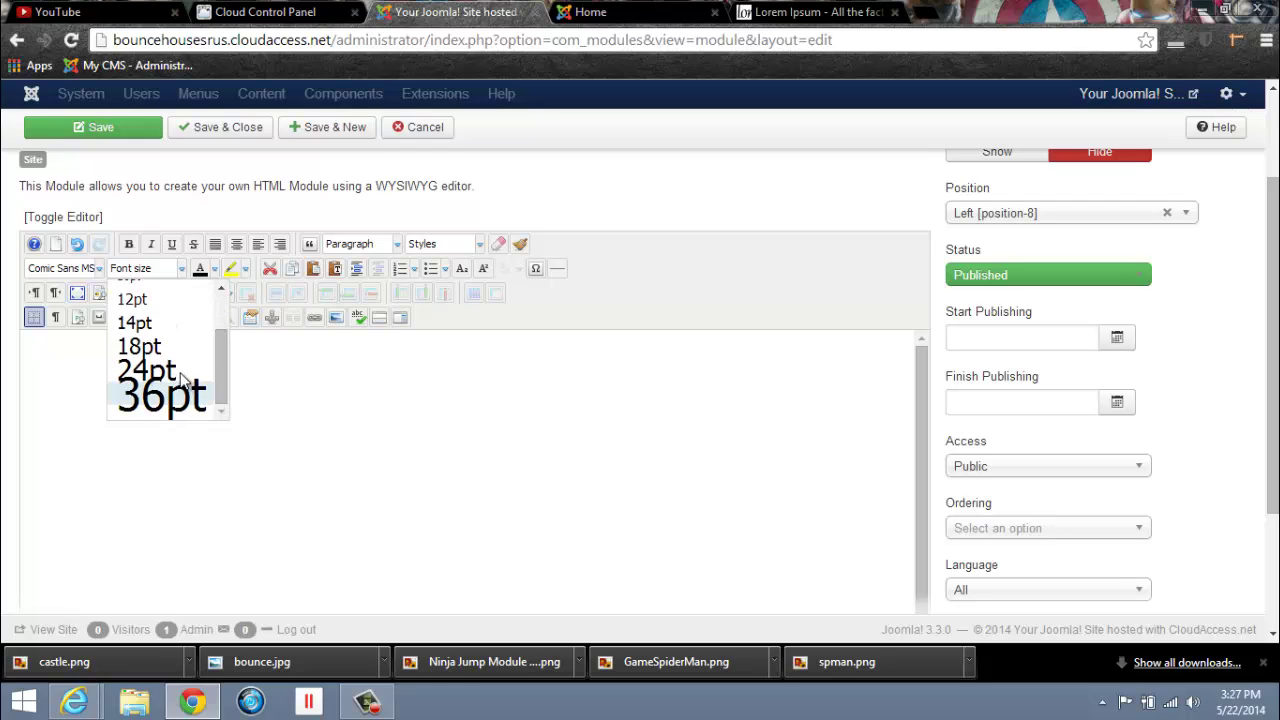
click(184, 398)
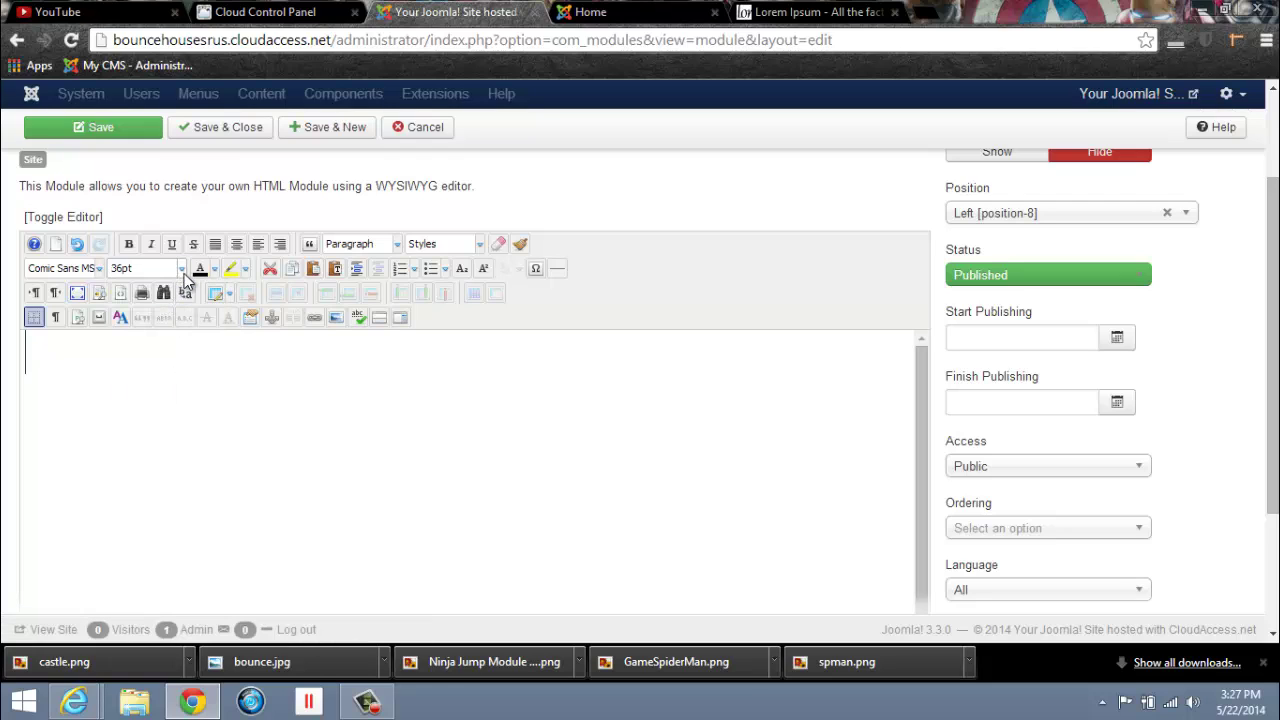
click(182, 270)
click(173, 356)
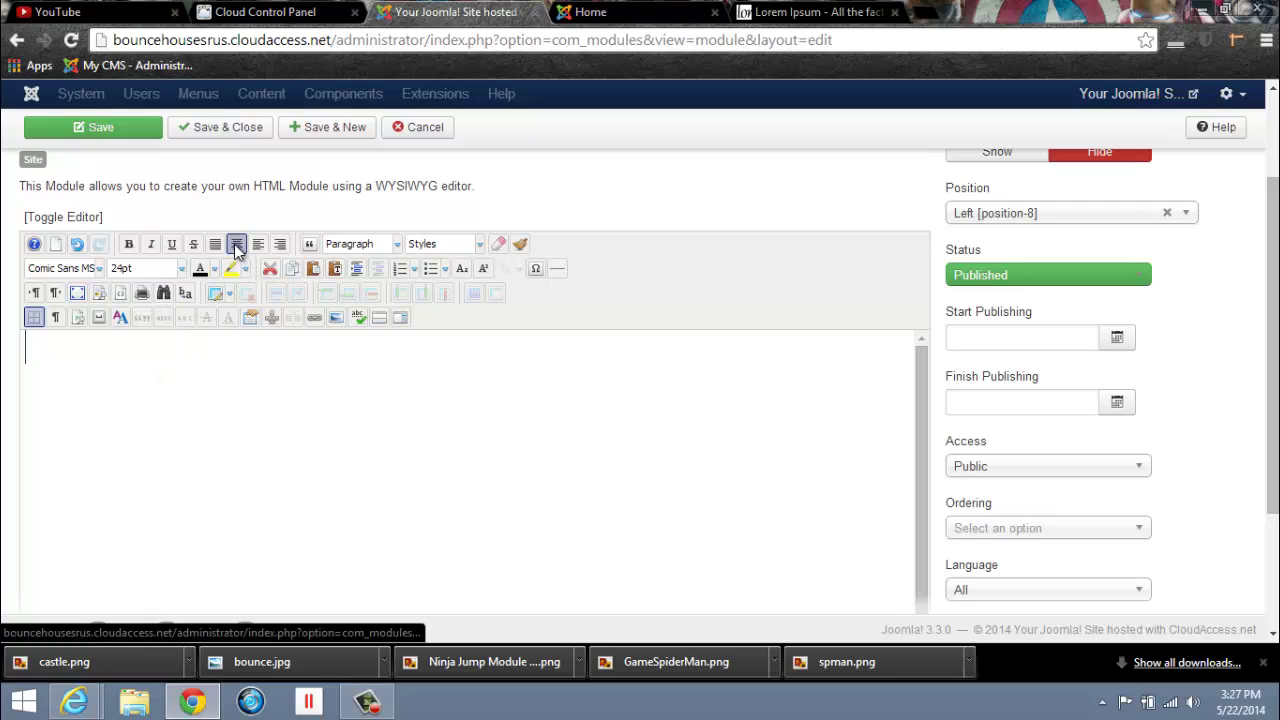
Step: Format the line as Heading 1, enter "$200 For The Full Day!" and start a new line below it
click(392, 245)
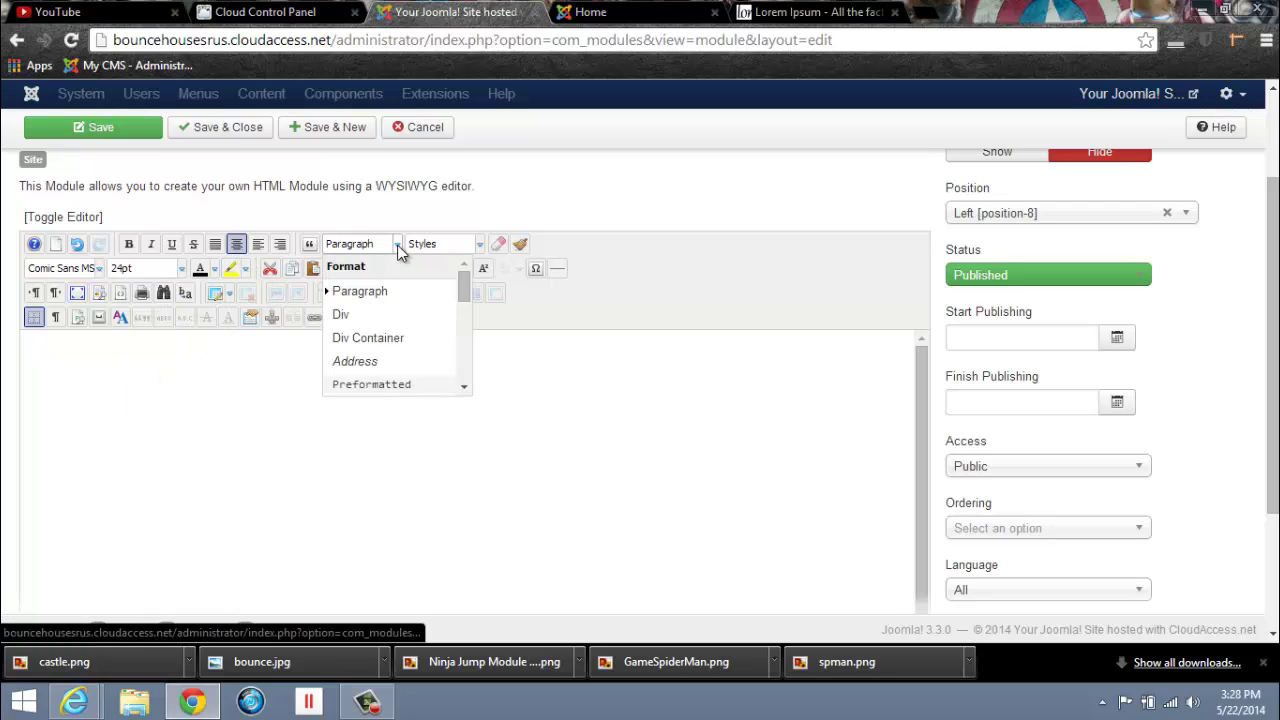
mouse_move(463, 300)
mouse_down()
mouse_move(463, 335)
mouse_move(463, 318)
mouse_up()
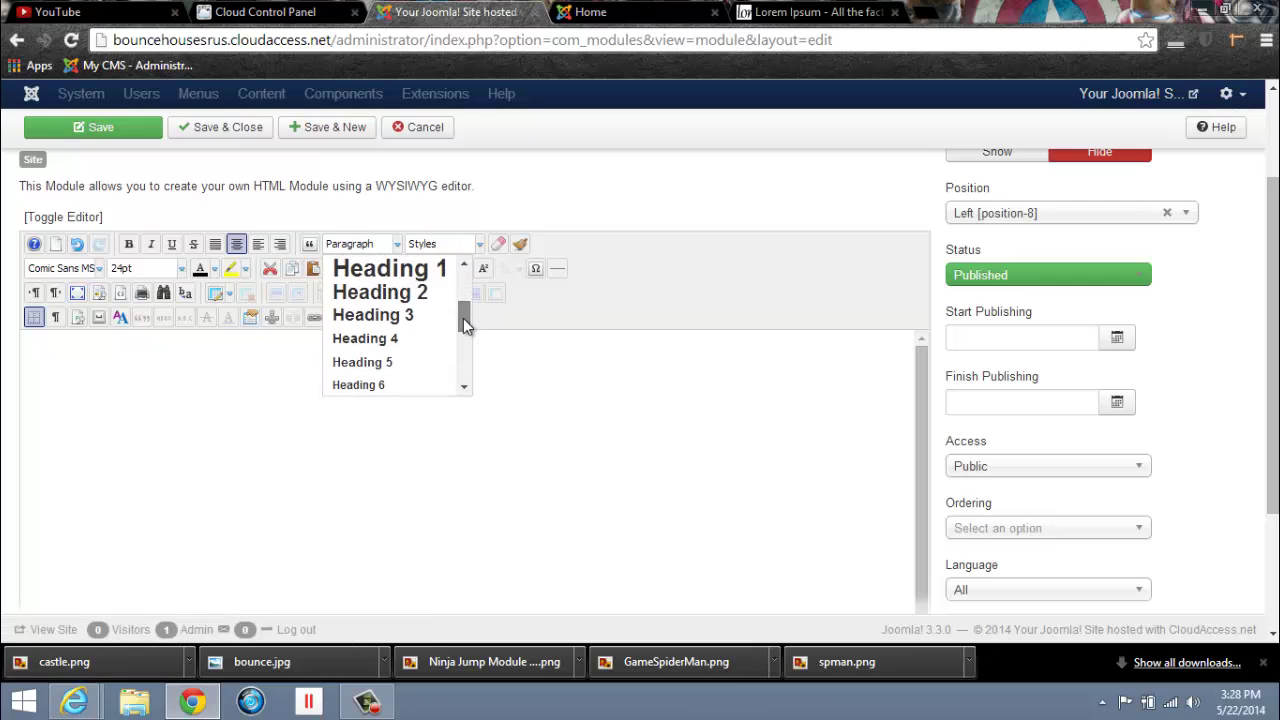
click(375, 270)
key(Return)
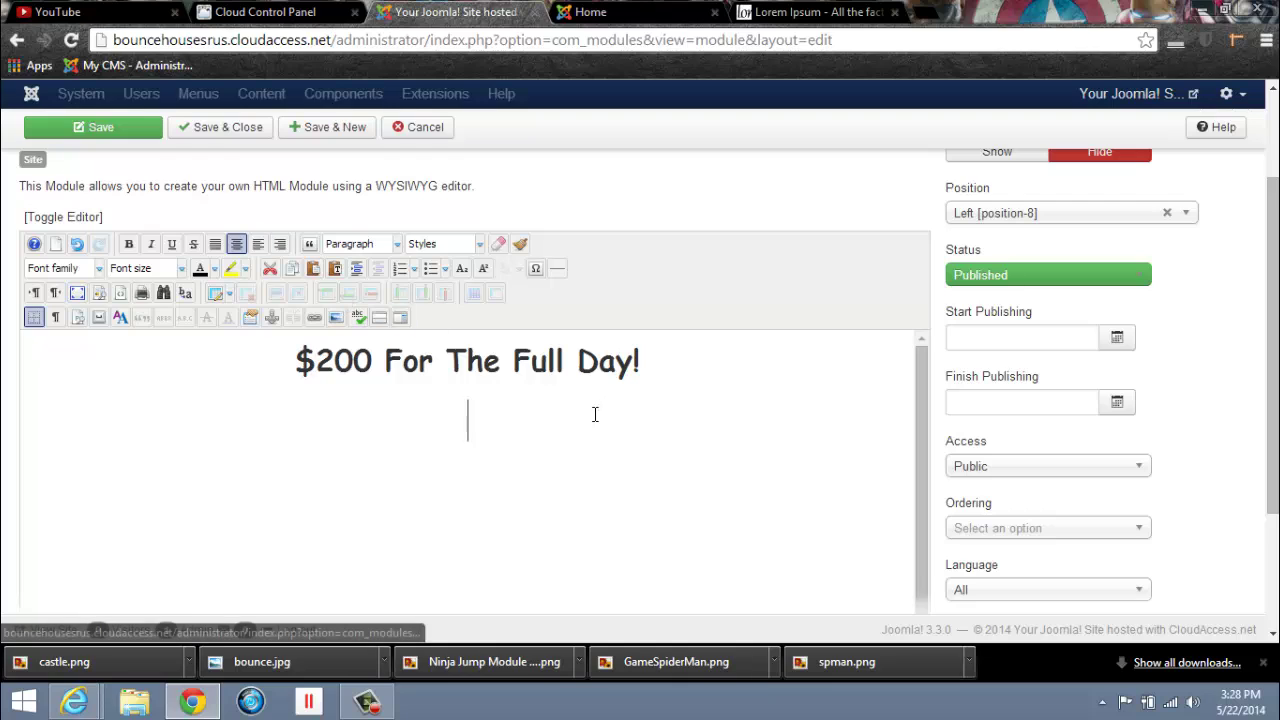
Step: Insert the castle.png image below the "$200 For The Full Day!" heading, and save and close the module
click(342, 315)
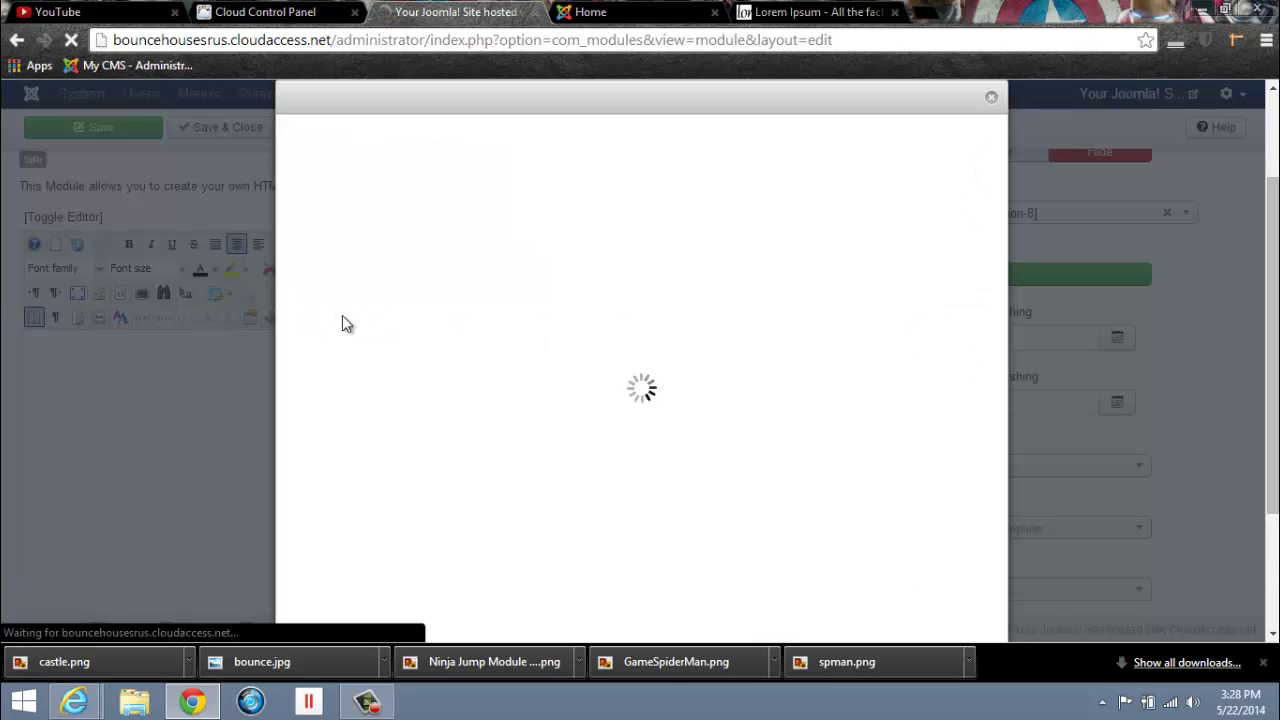
scroll(747, 317, down, 2)
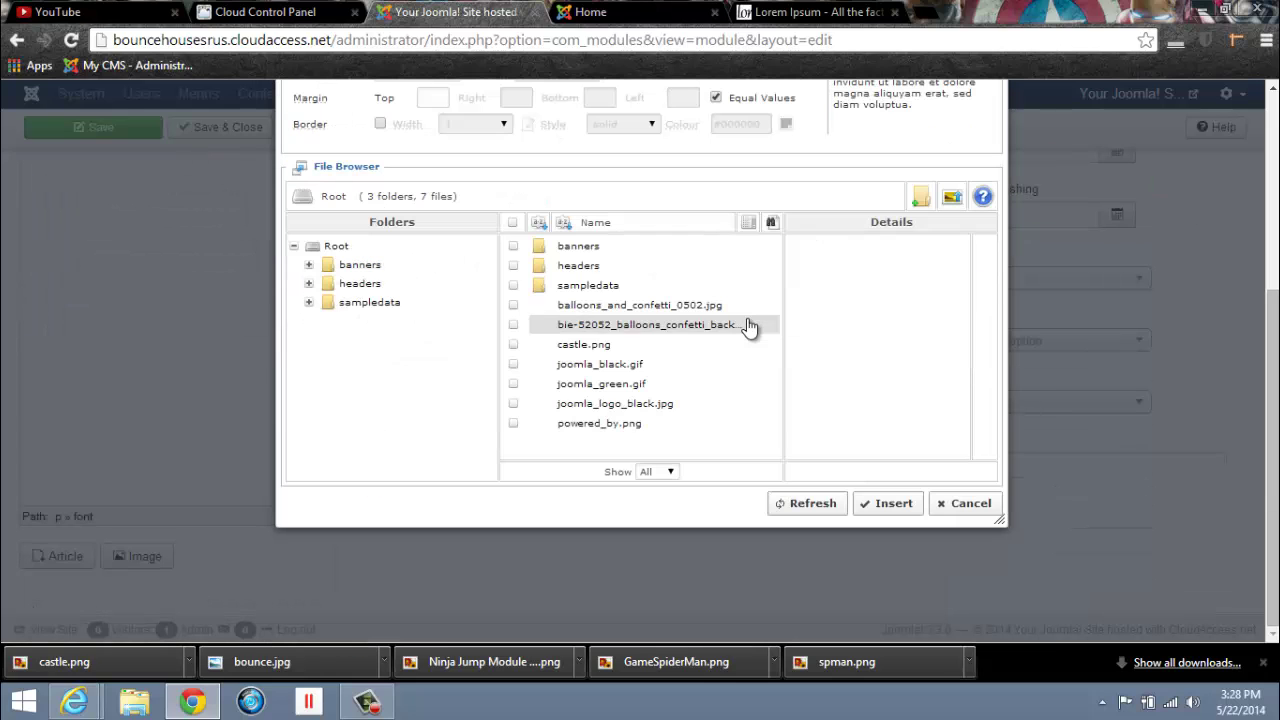
click(600, 344)
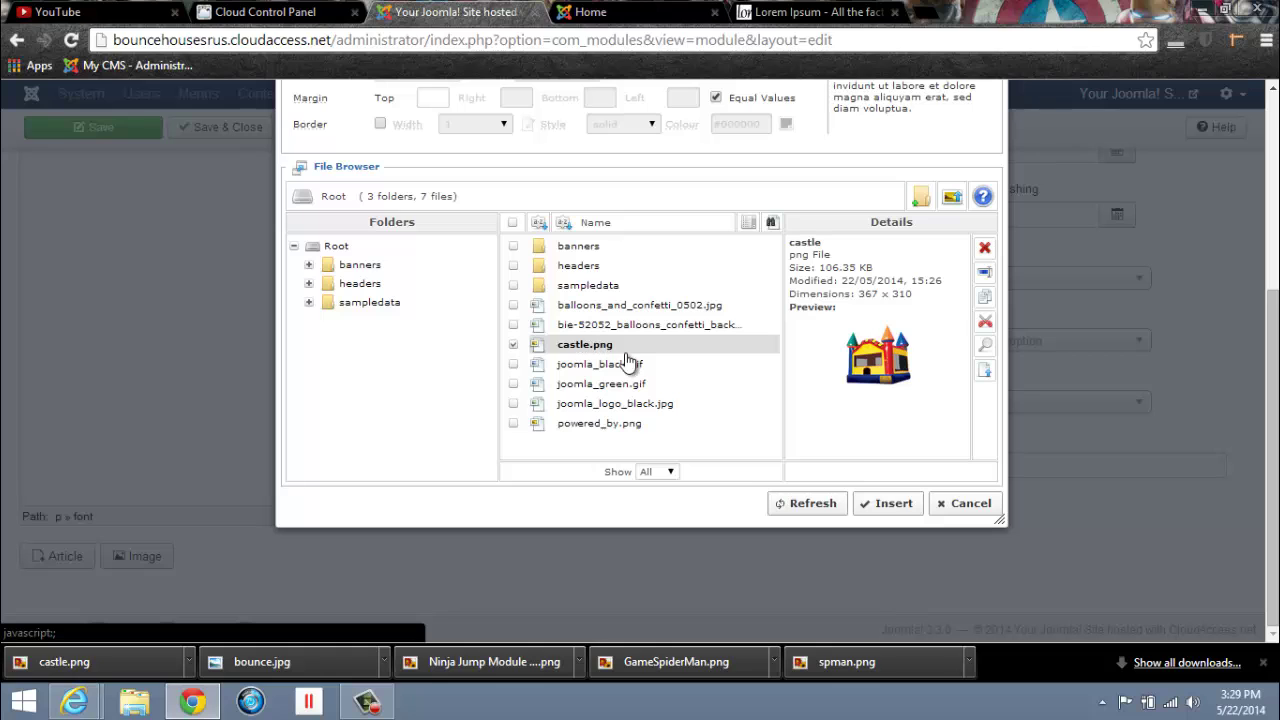
click(878, 506)
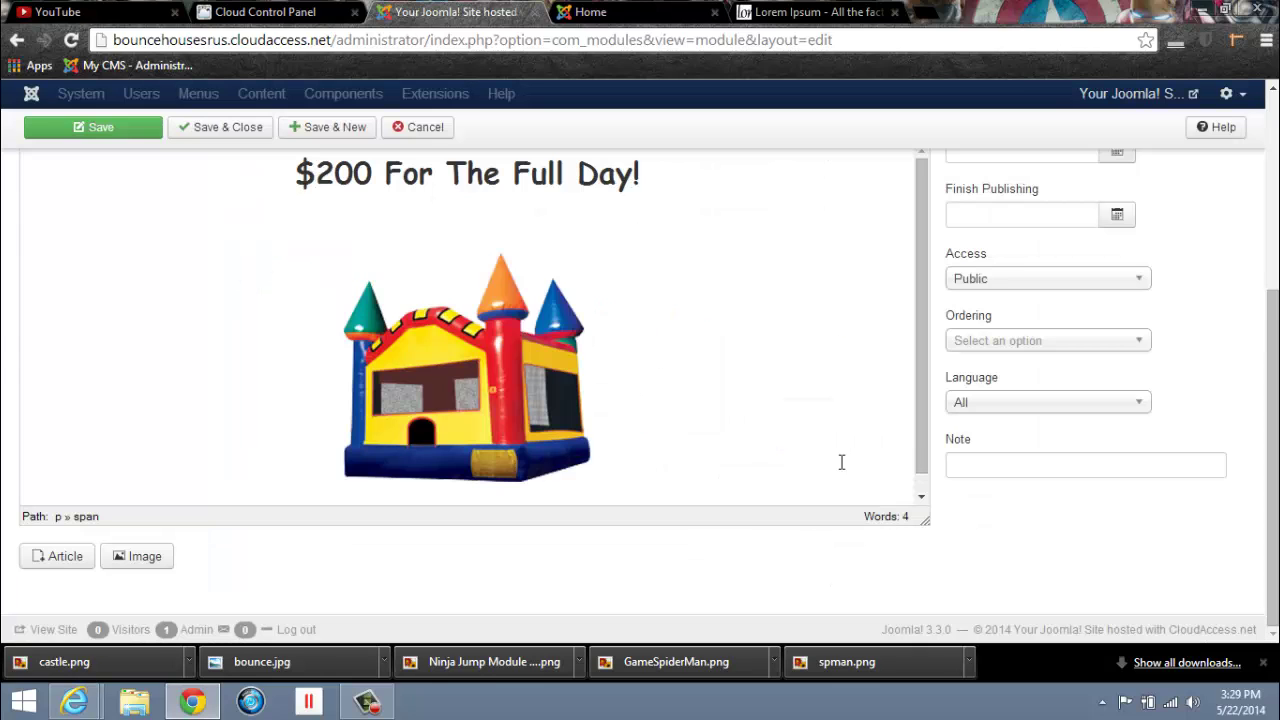
scroll(836, 454, up, 1)
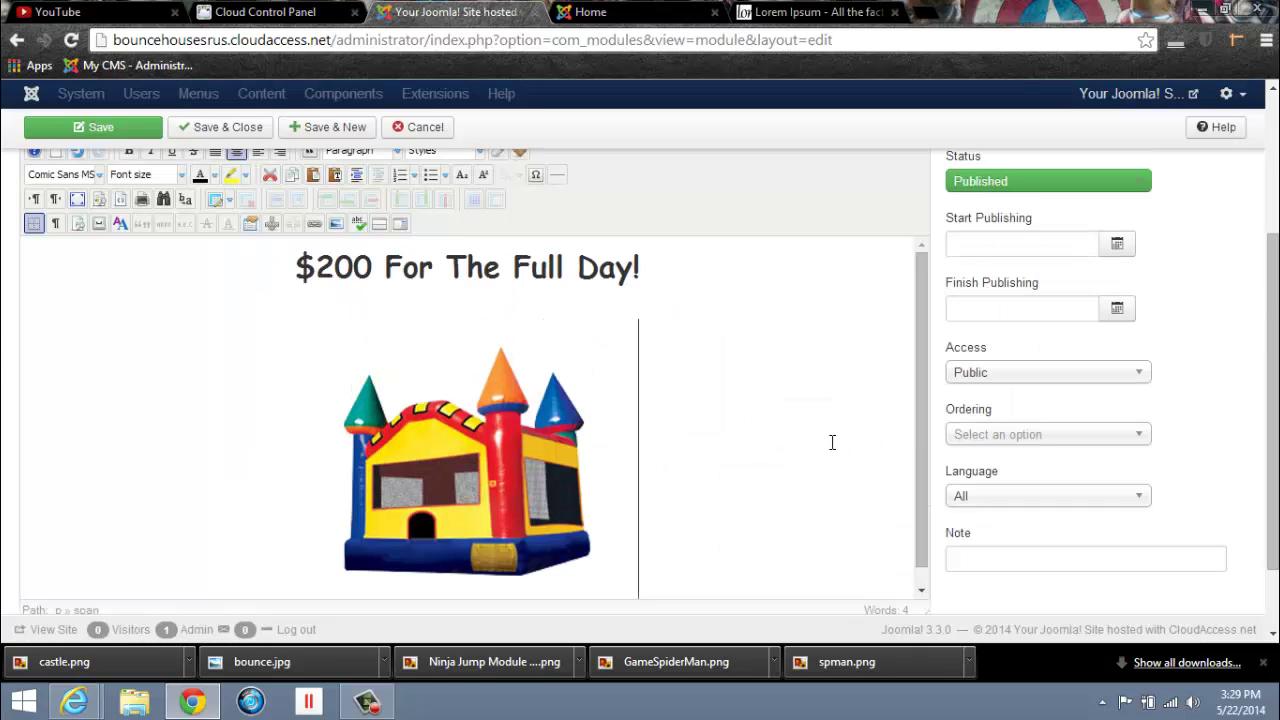
click(222, 133)
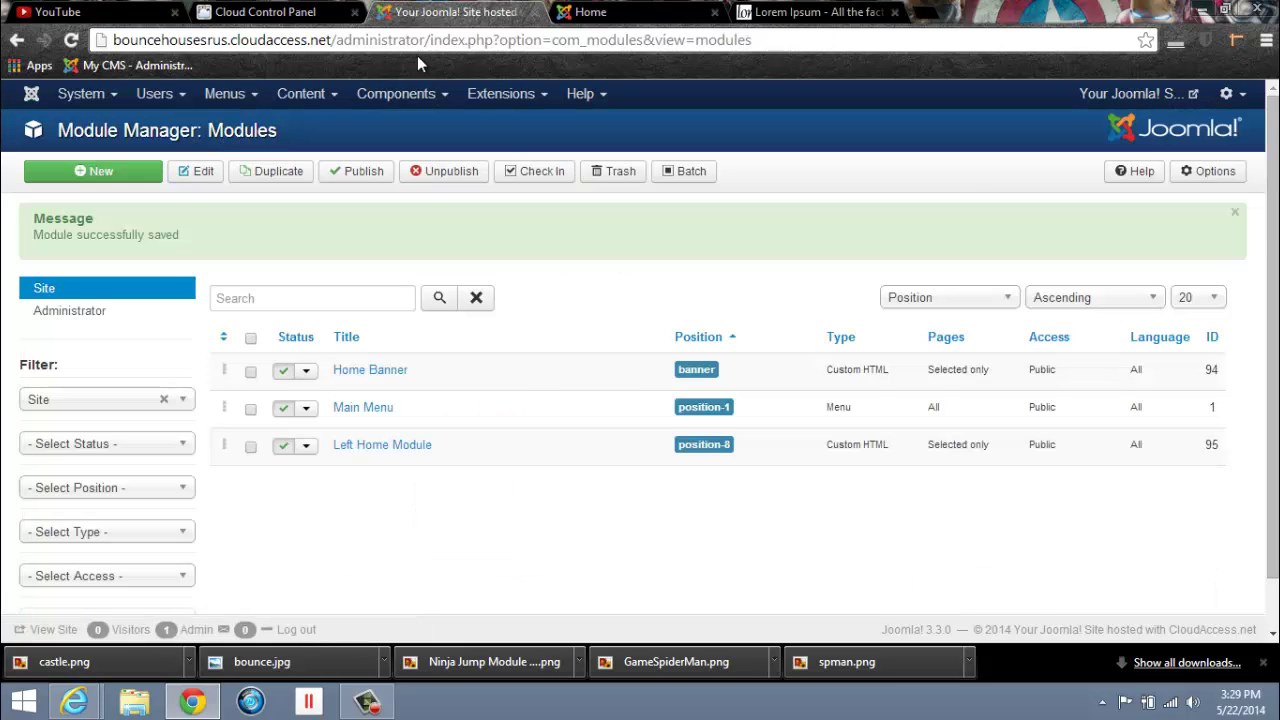
Step: Refresh the live Home page and examine how the new left-side module appears beside the article
click(590, 12)
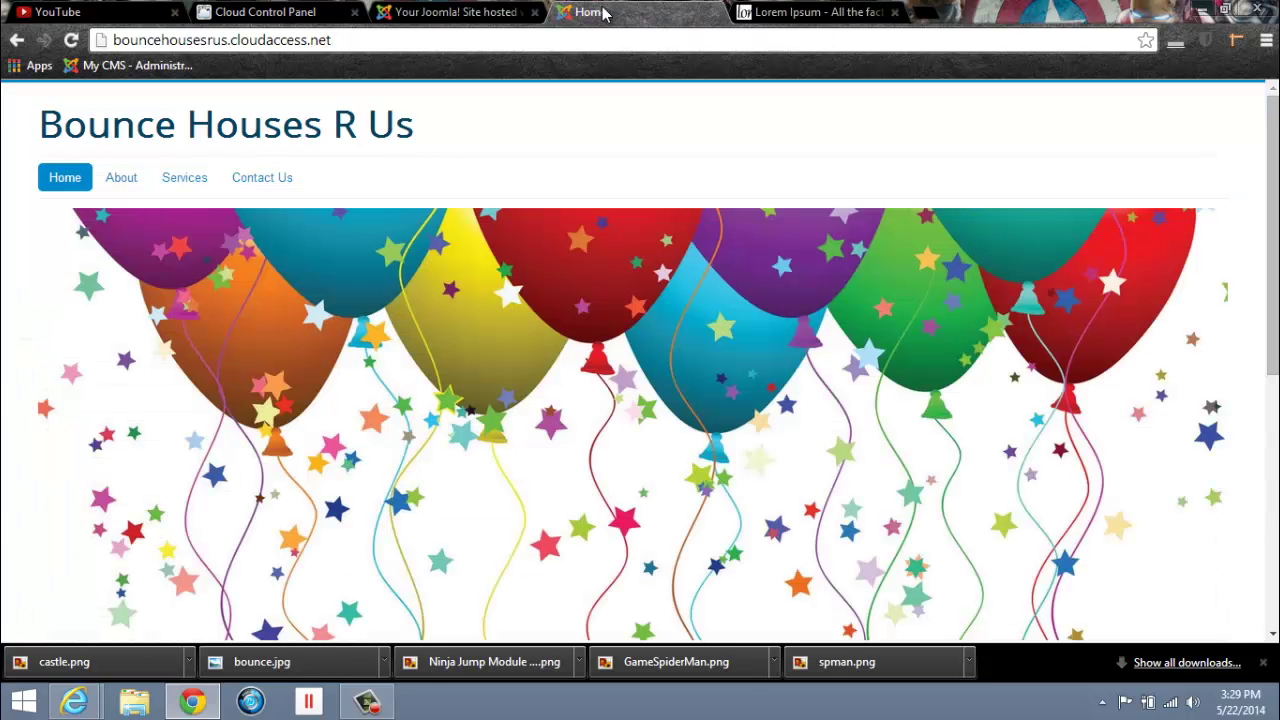
click(71, 40)
scroll(897, 250, down, 3)
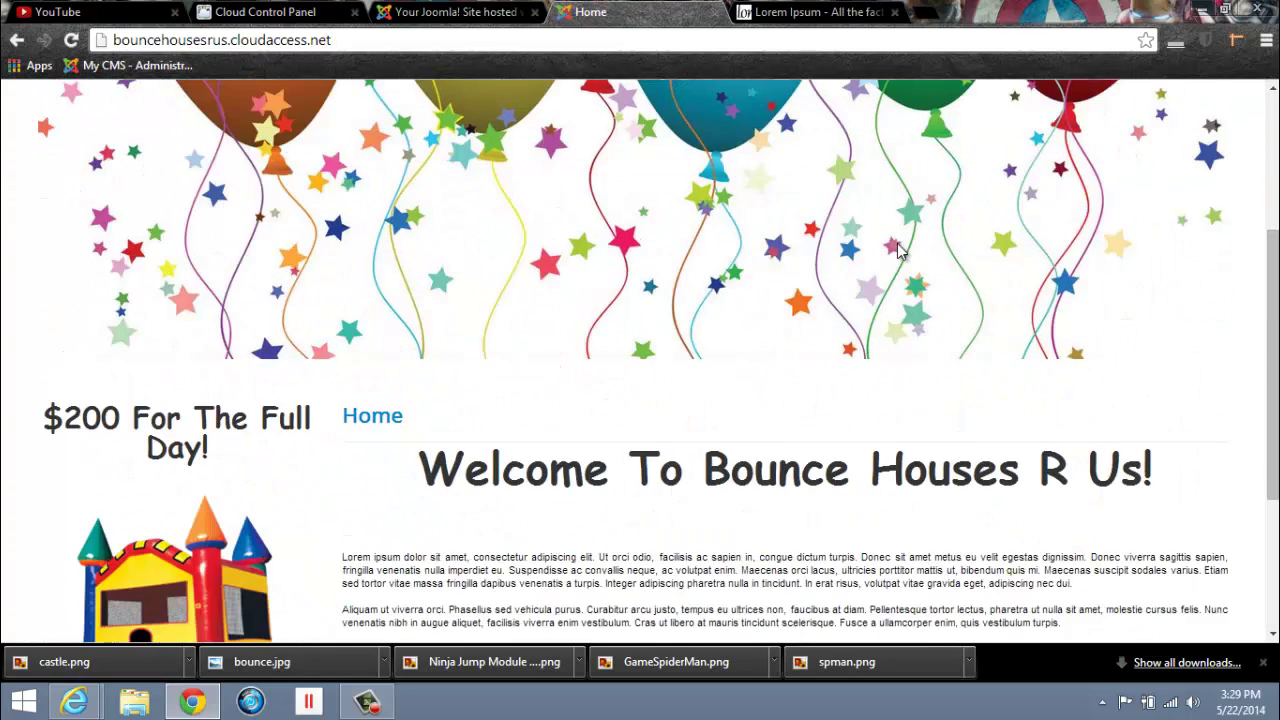
scroll(897, 250, down, 2)
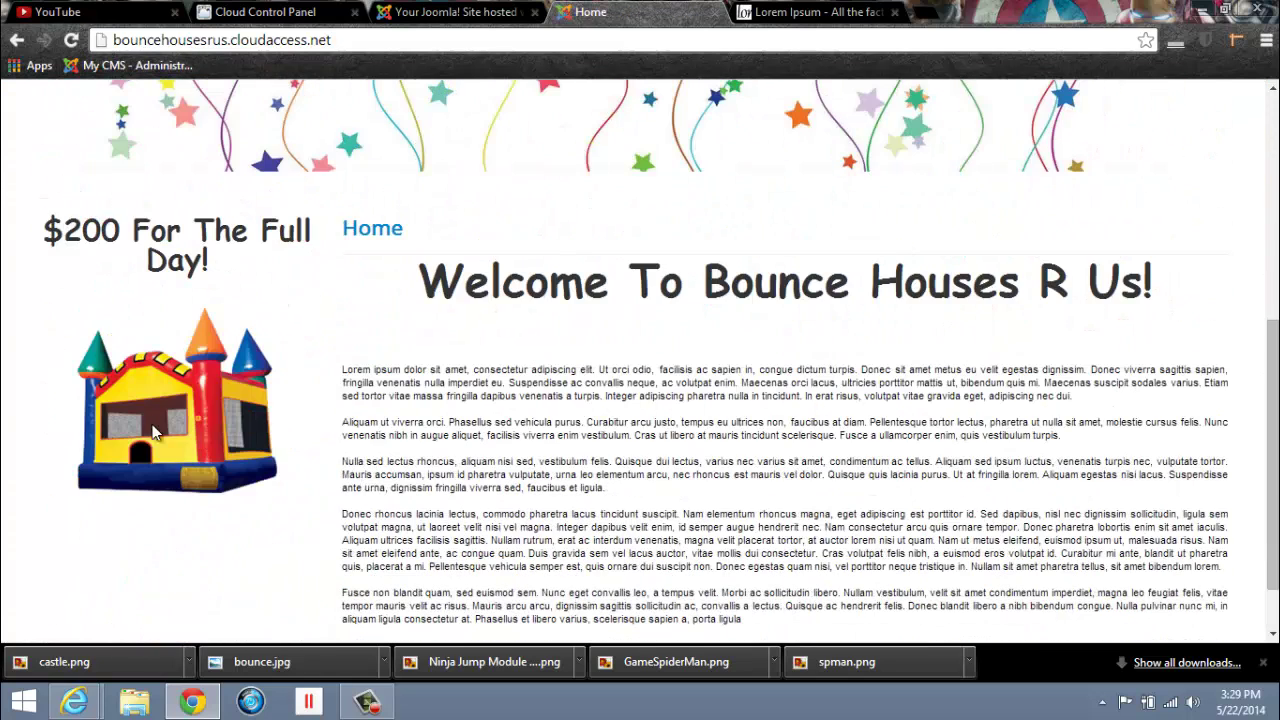
scroll(567, 497, down, 1)
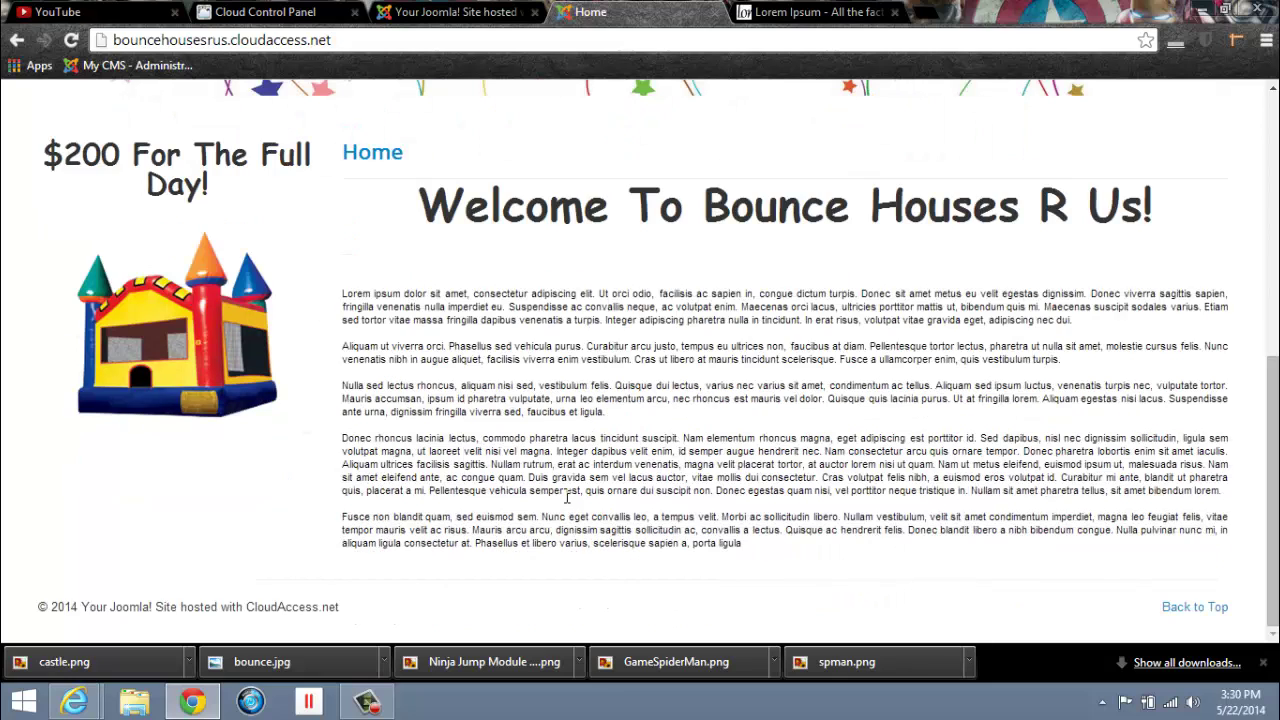
scroll(407, 530, up, 3)
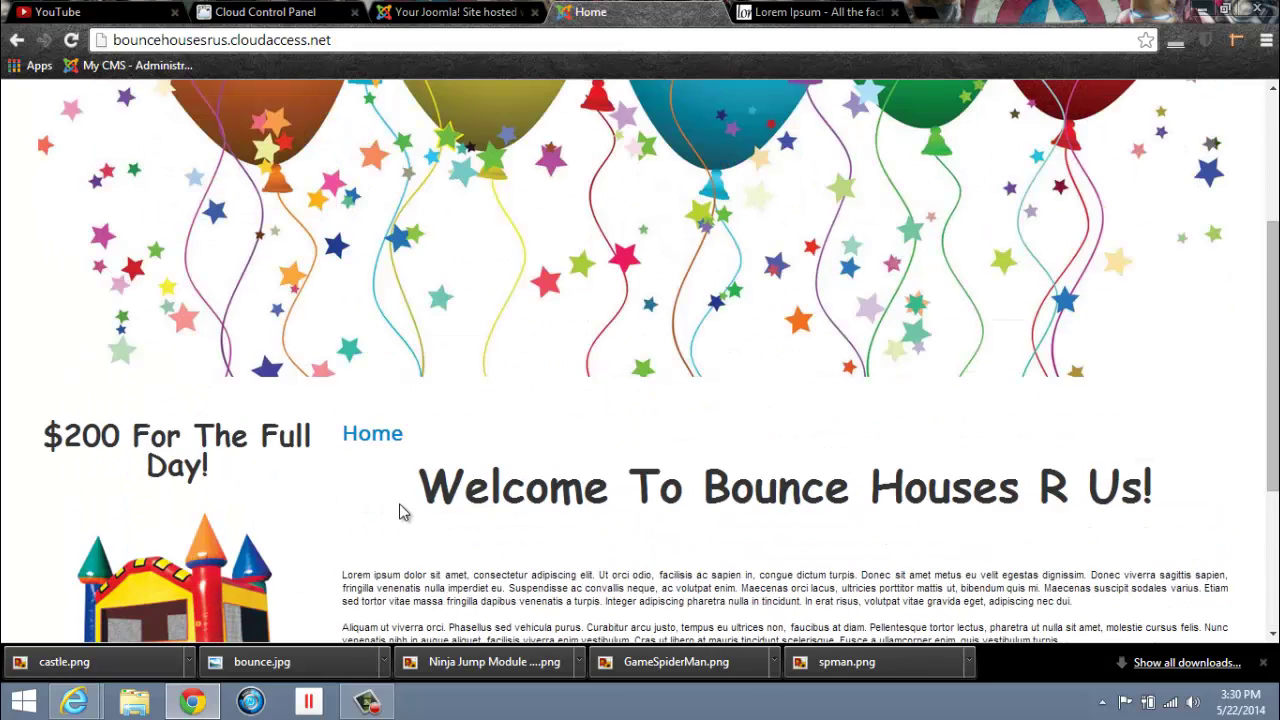
Step: Return to the site administration and create a new Custom HTML module
click(453, 14)
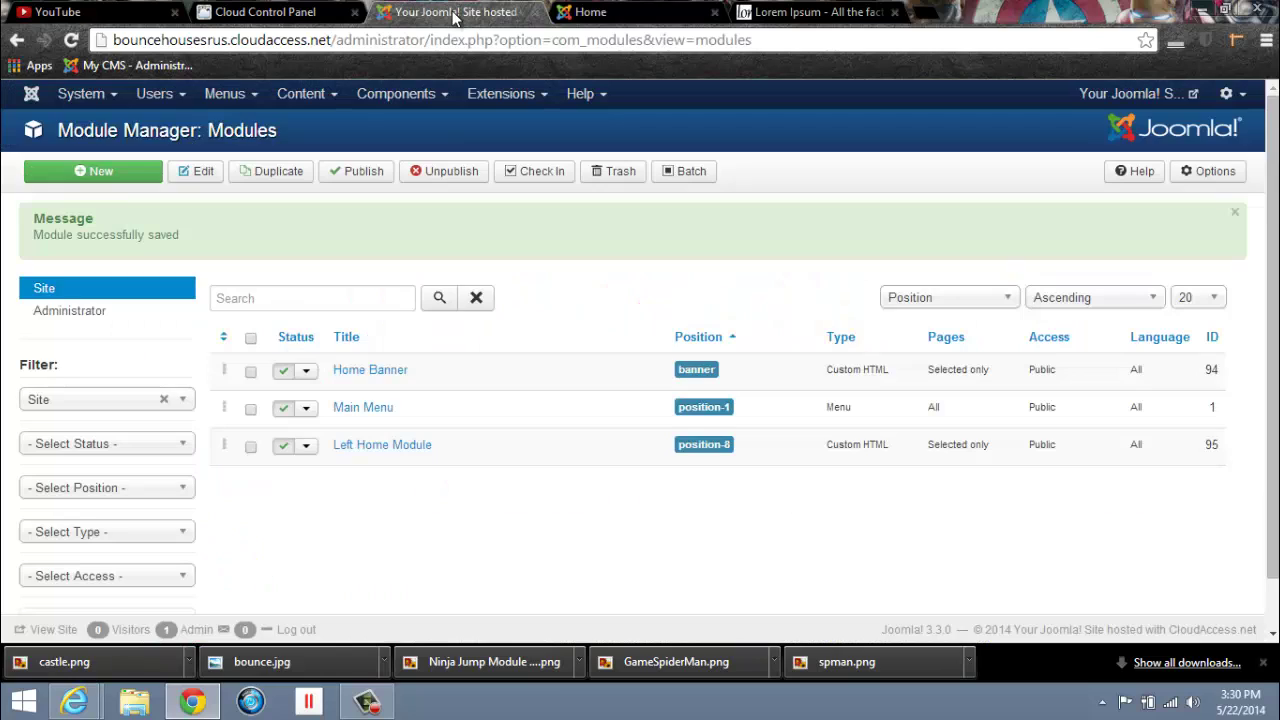
click(110, 177)
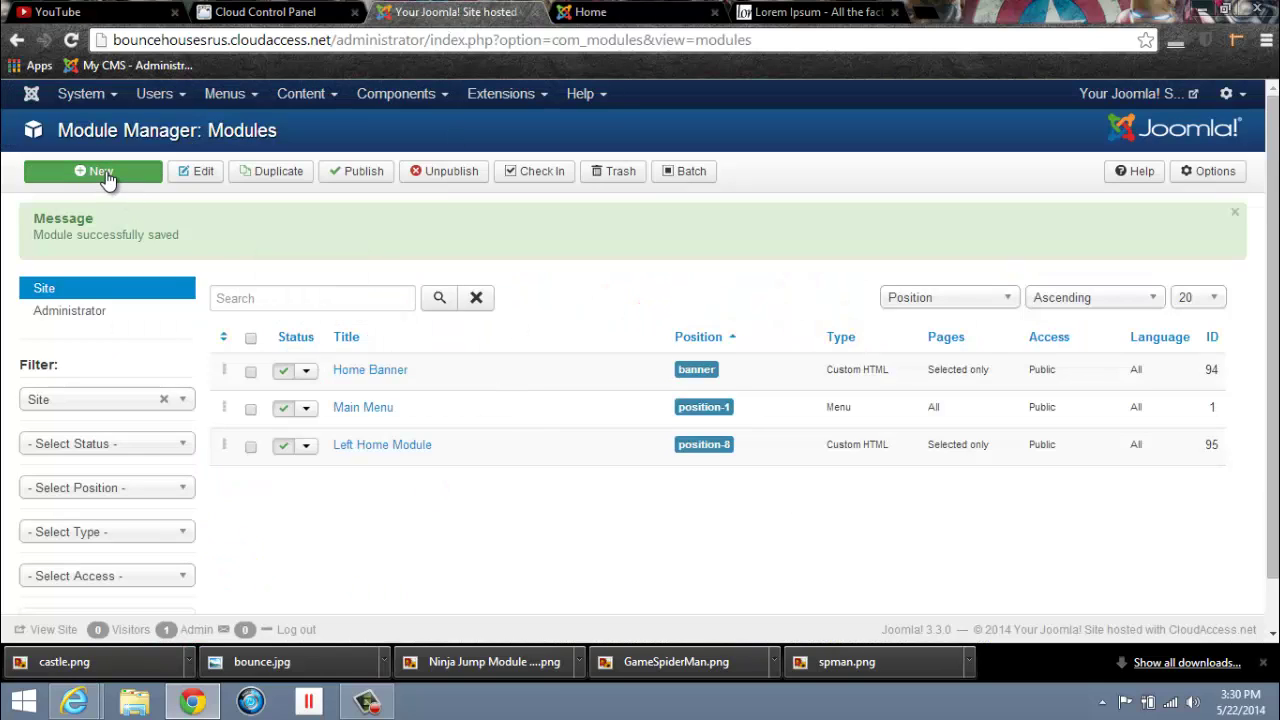
scroll(314, 500, down, 3)
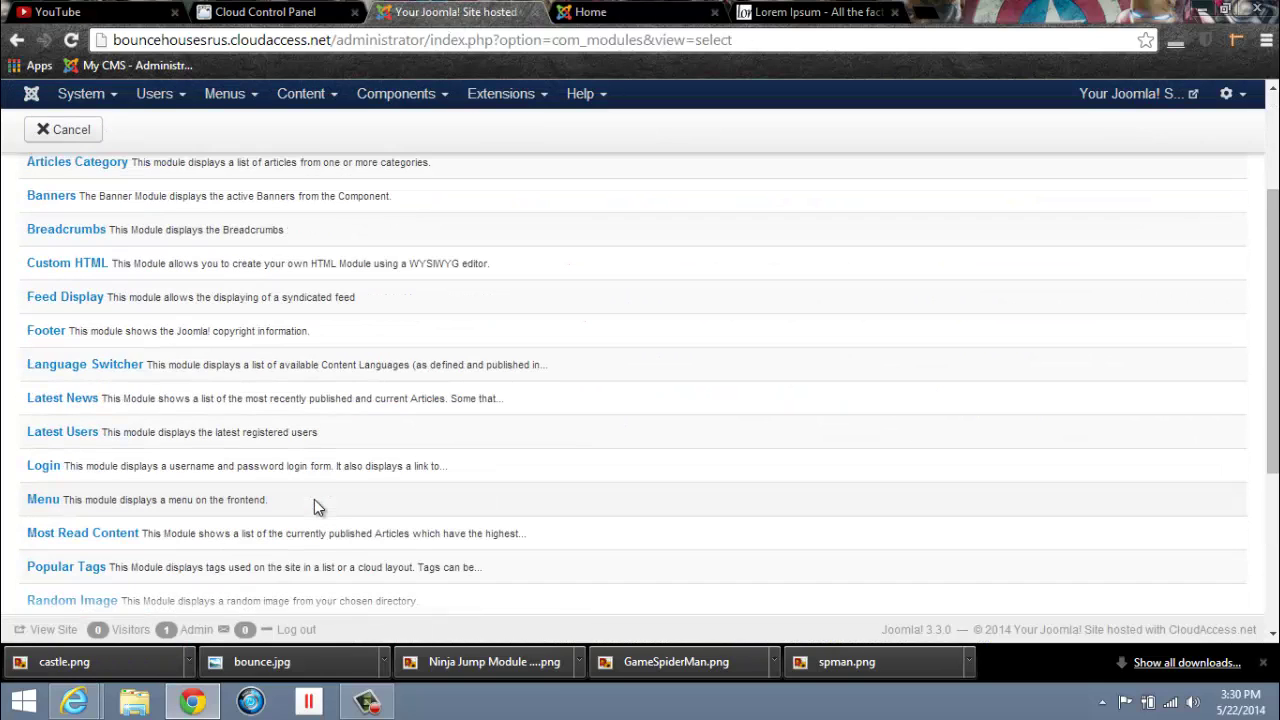
scroll(317, 507, up, 1)
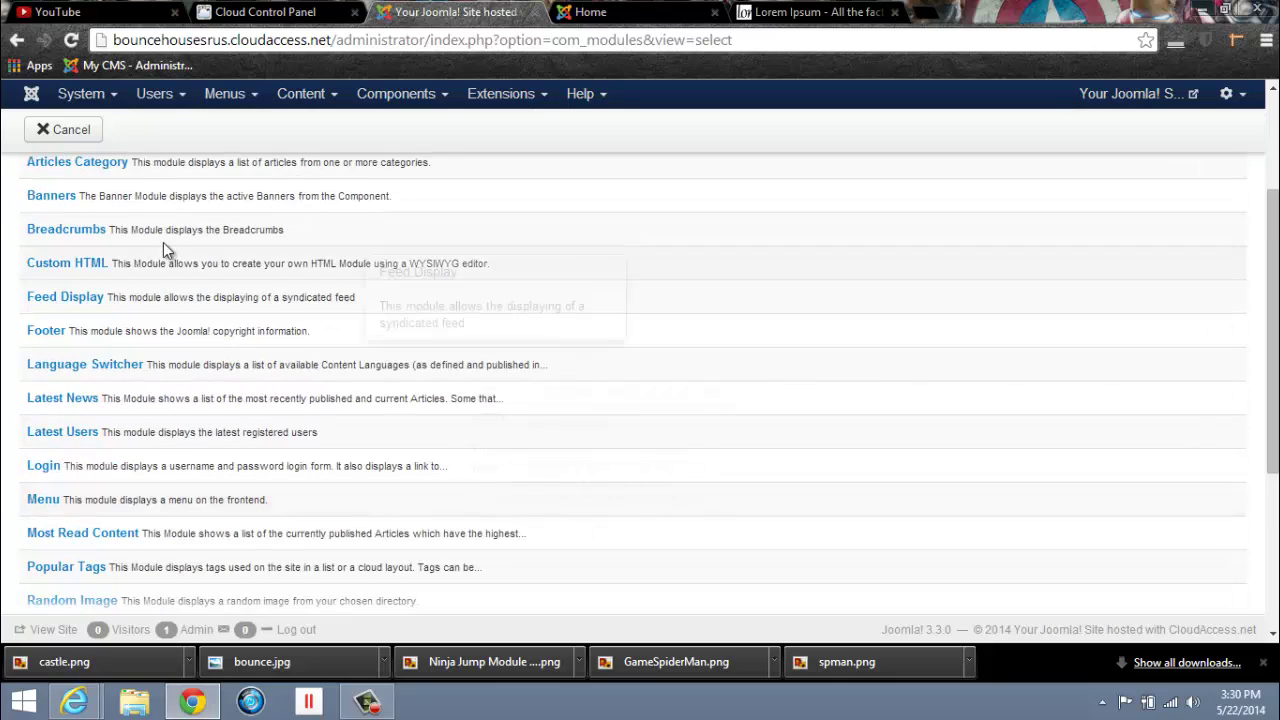
click(65, 263)
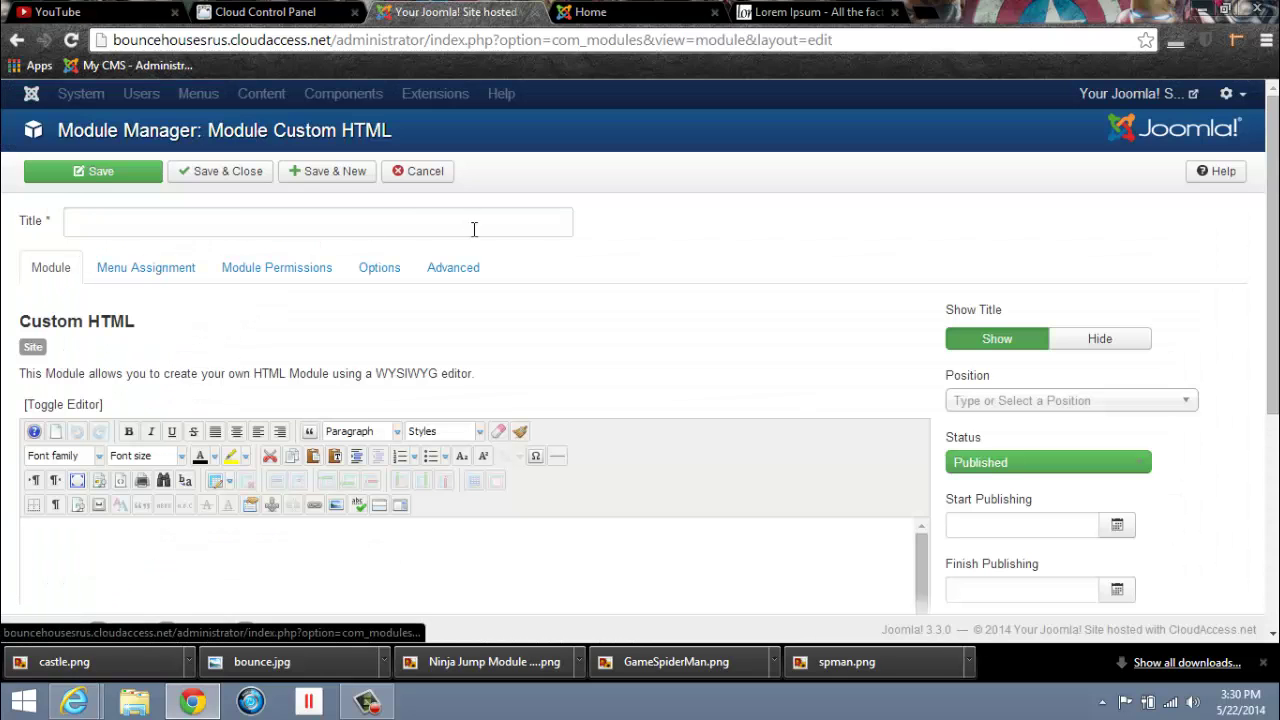
Step: Title the new module "Right Side Home Module" and hide its title on the site
click(192, 218)
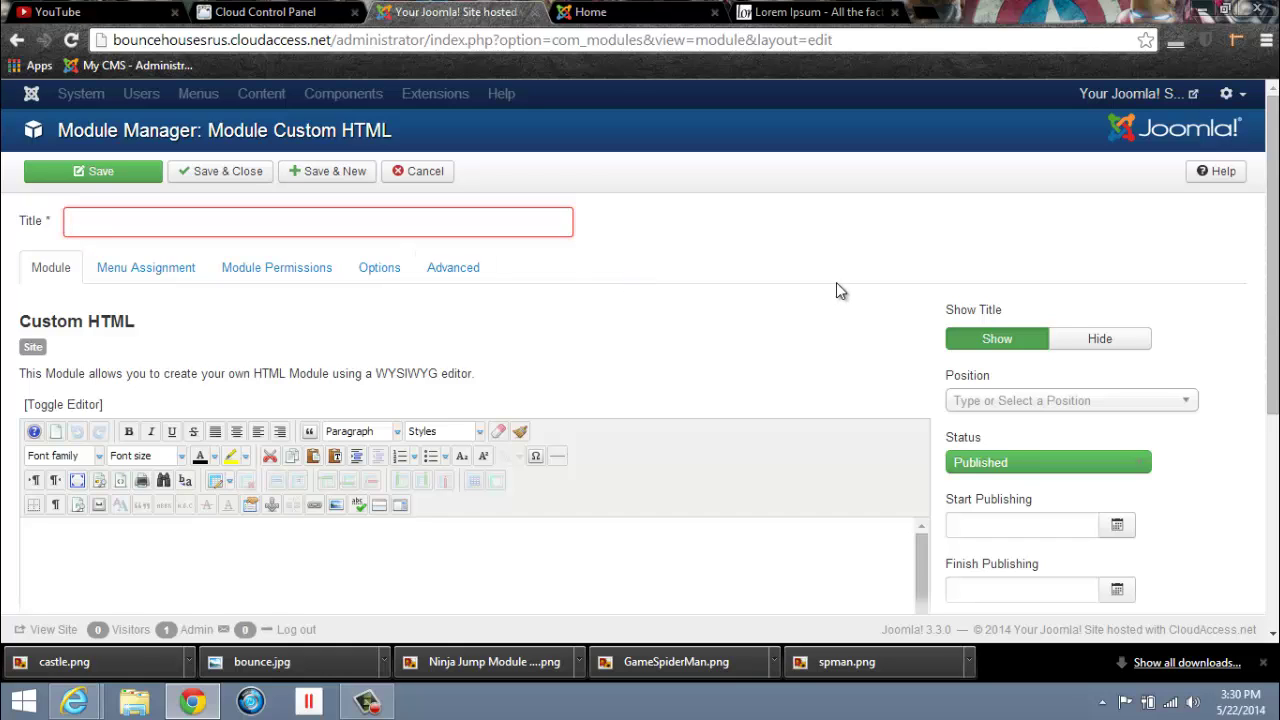
text(Right Sid)
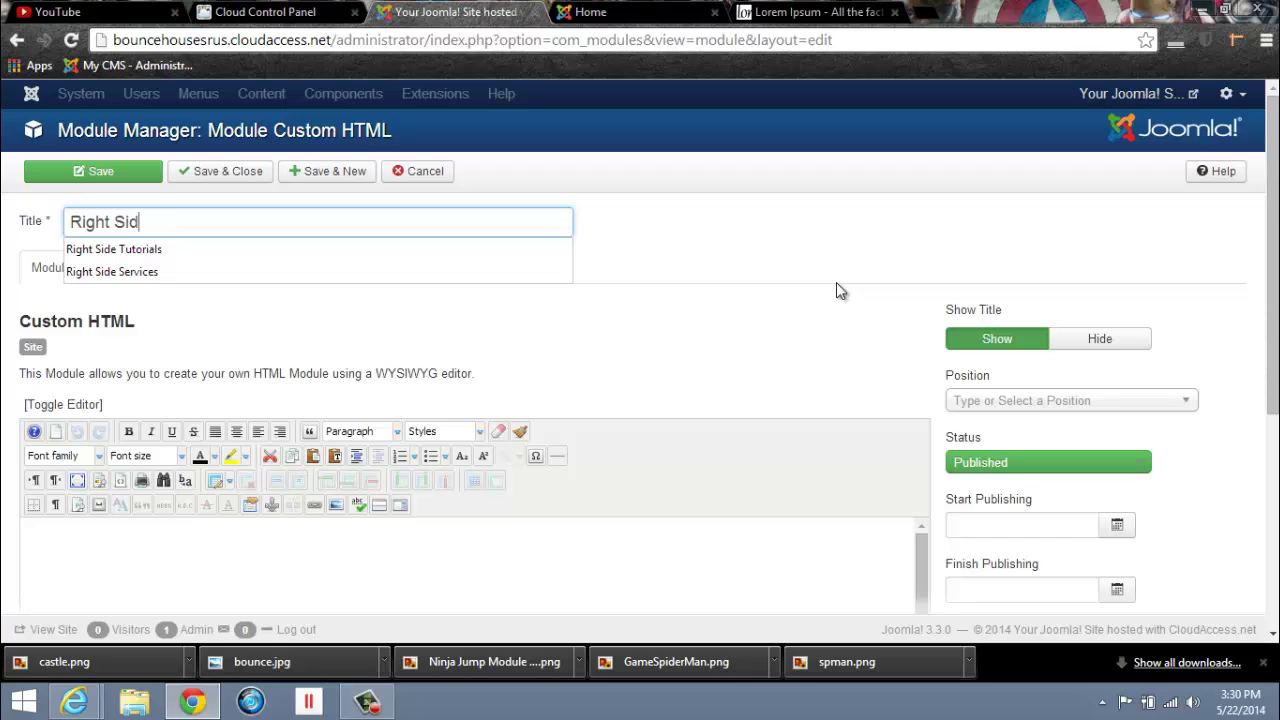
text(e Home Module)
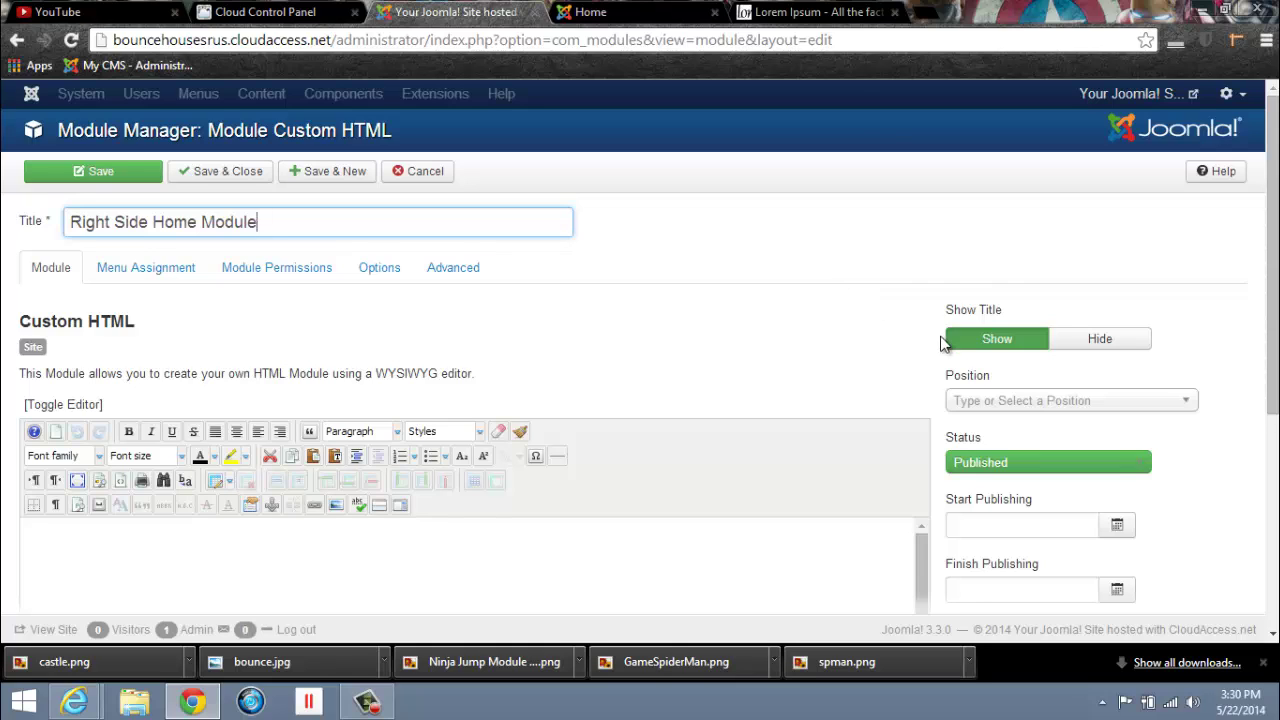
click(1085, 341)
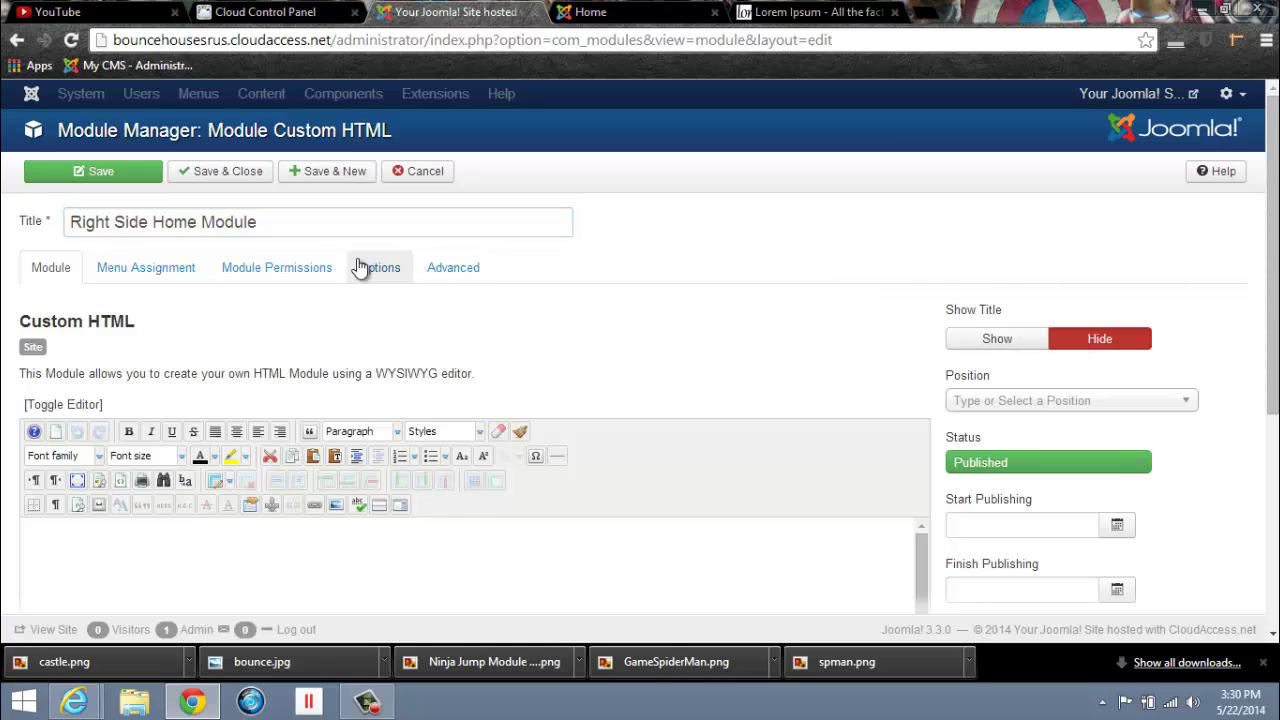
Step: Assign the Right Side Home Module only to selected pages, with Home as the only menu item selected
click(172, 269)
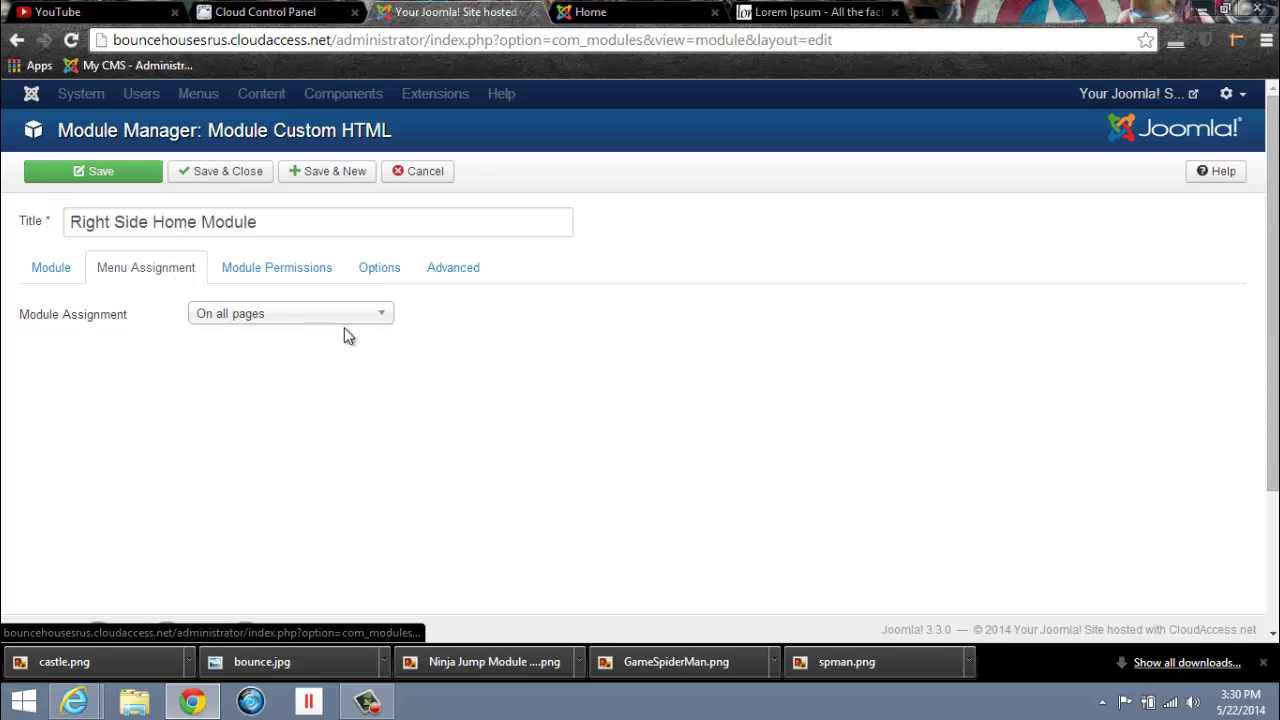
click(374, 318)
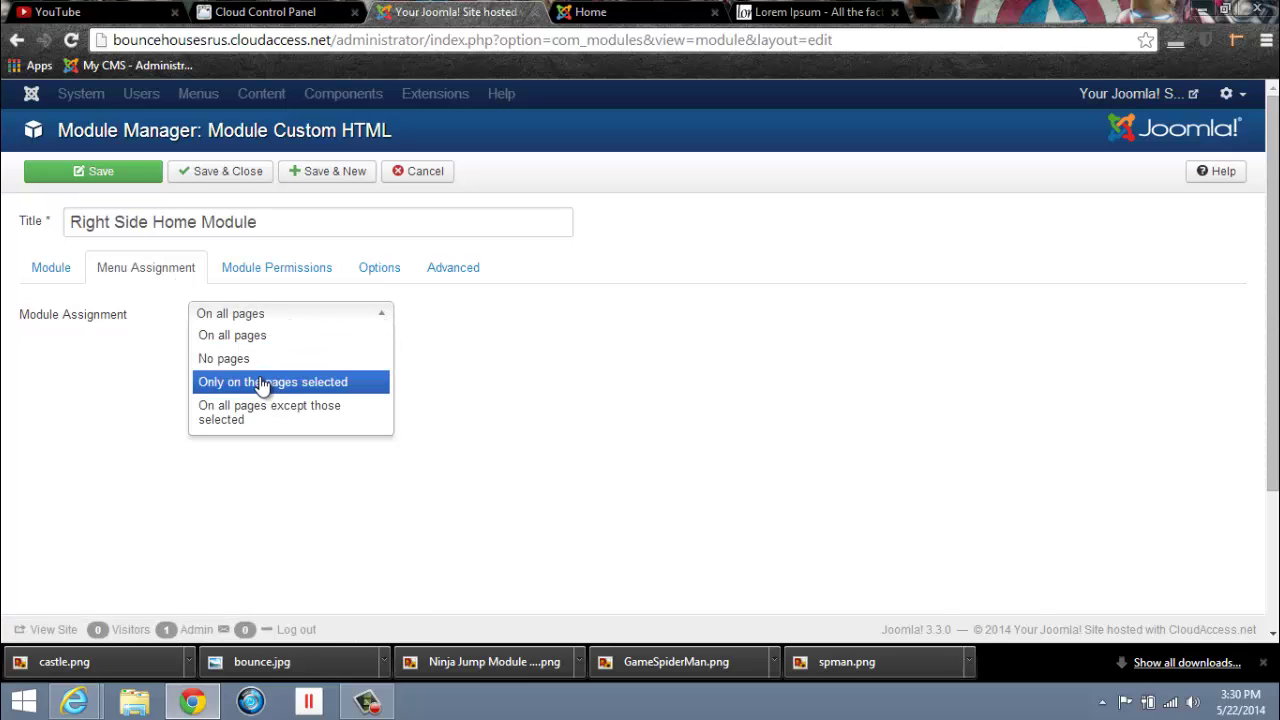
click(294, 385)
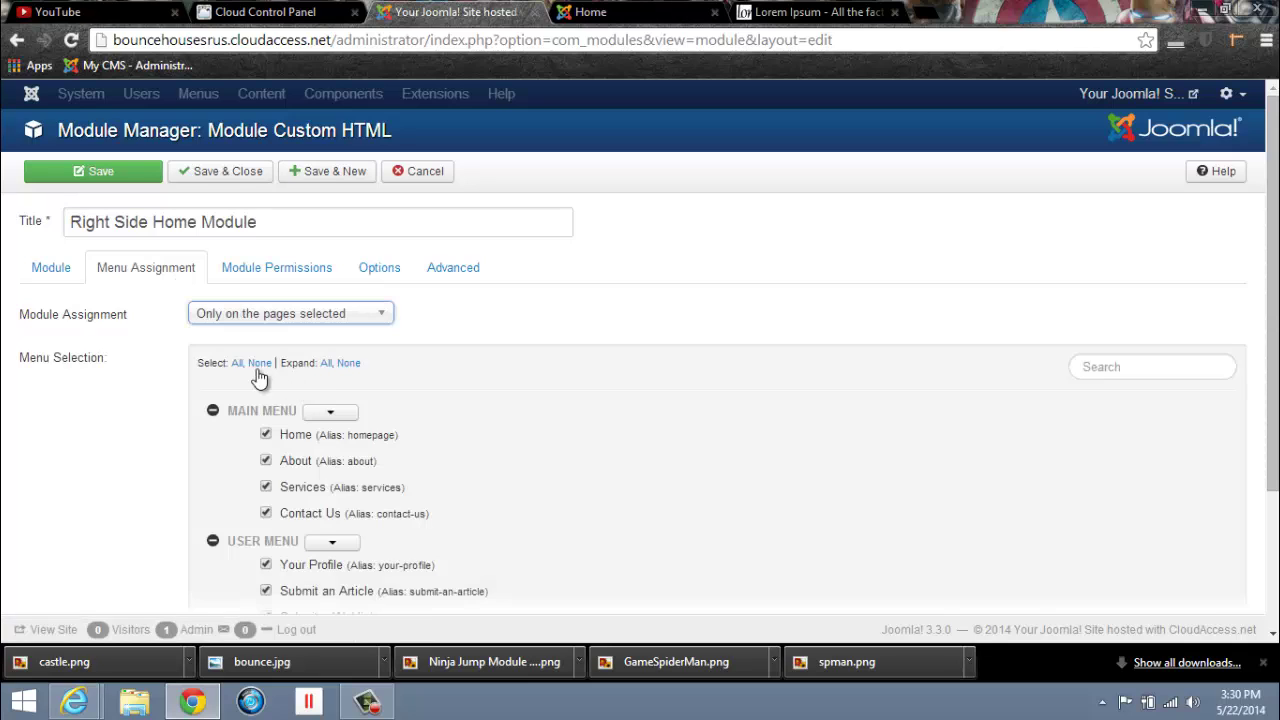
click(259, 364)
click(265, 435)
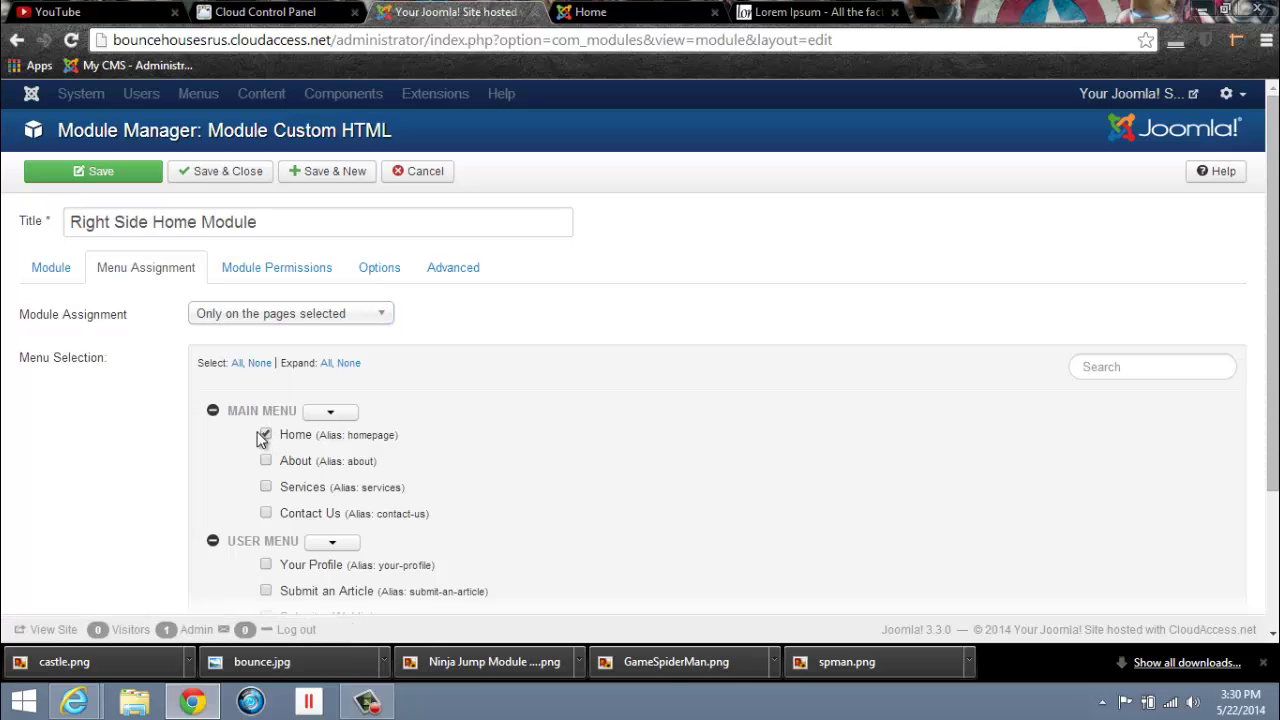
Step: Set the Right Side Home Module's position to Right [position-7] of the template
click(54, 270)
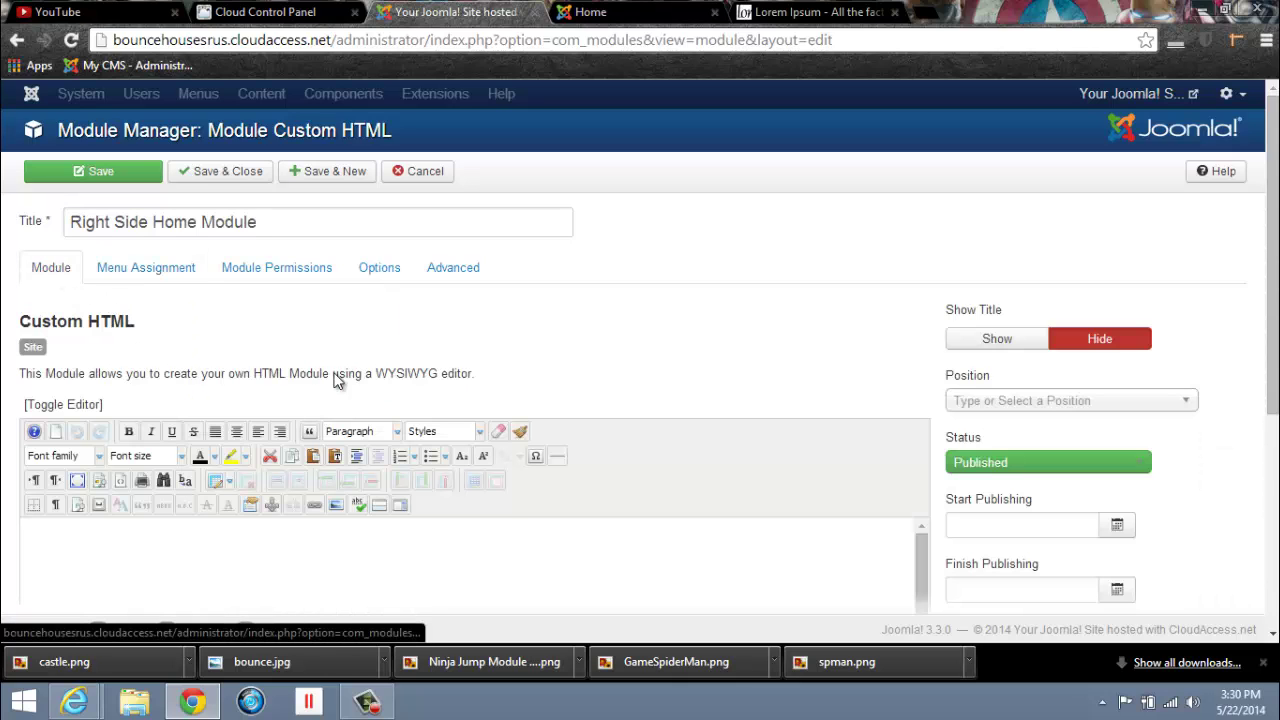
click(1186, 403)
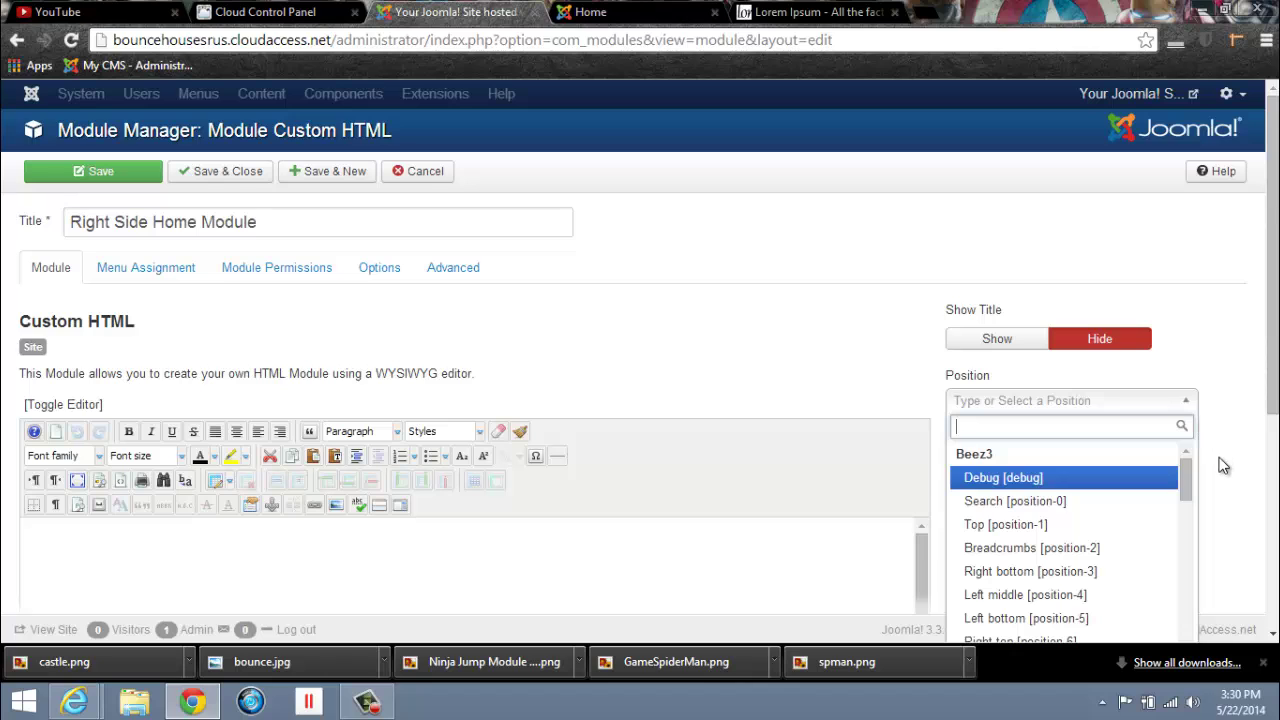
drag(1188, 487, 1192, 587)
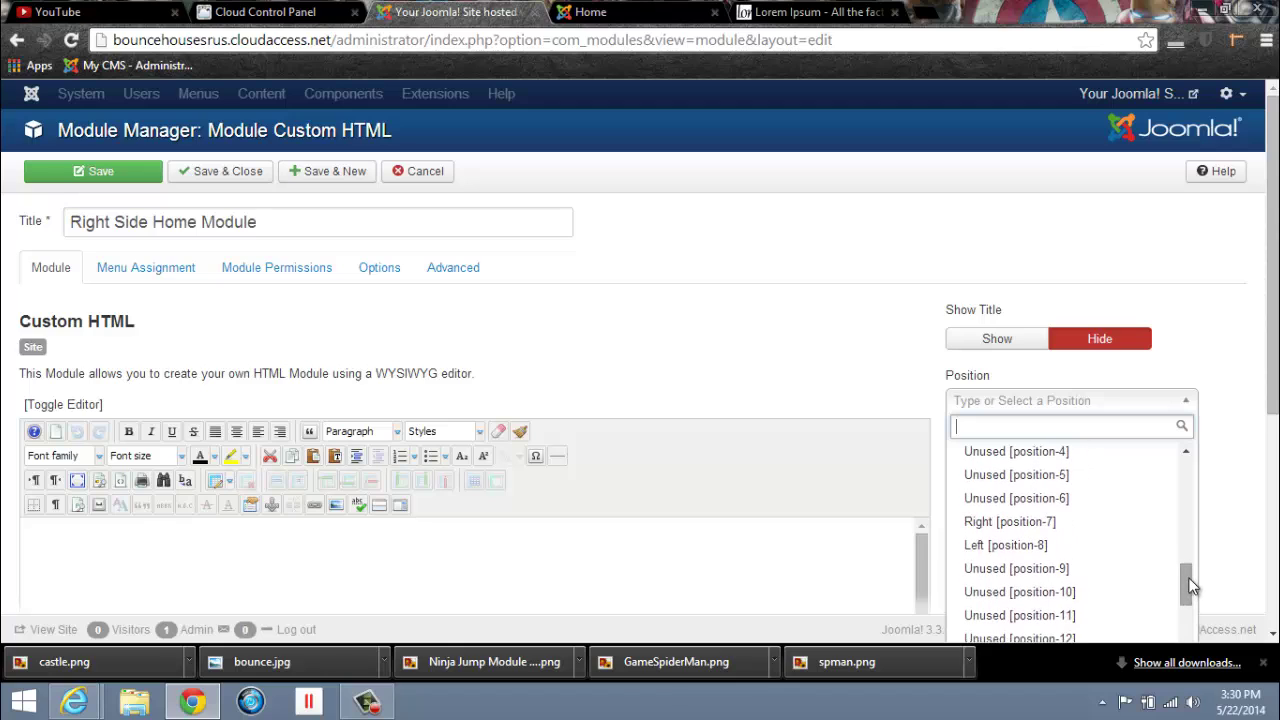
click(1071, 524)
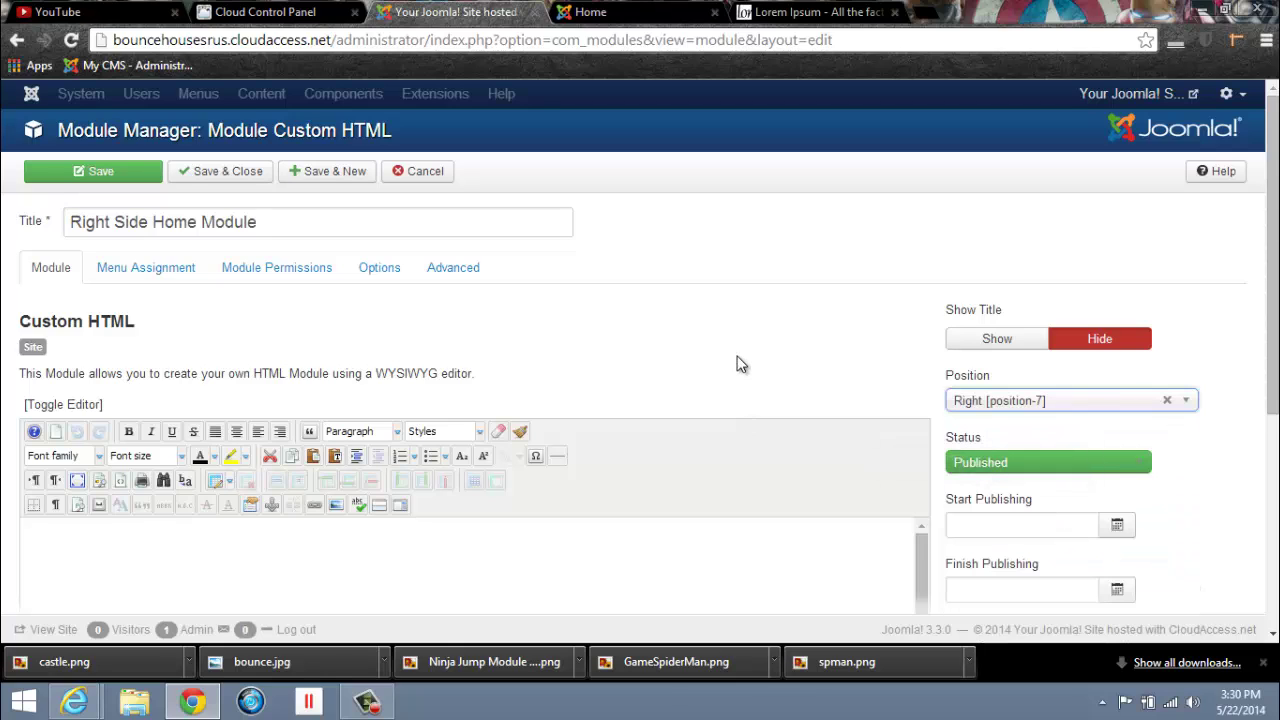
scroll(738, 365, down, 2)
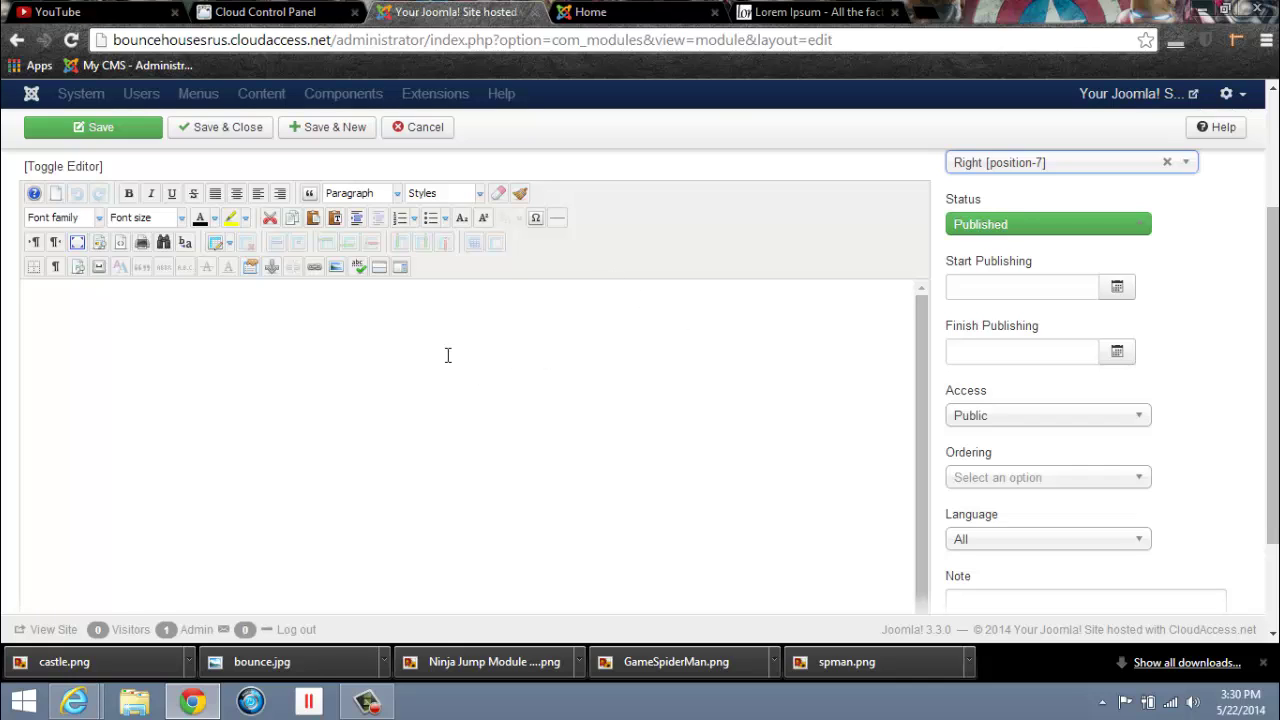
scroll(576, 353, down, 1)
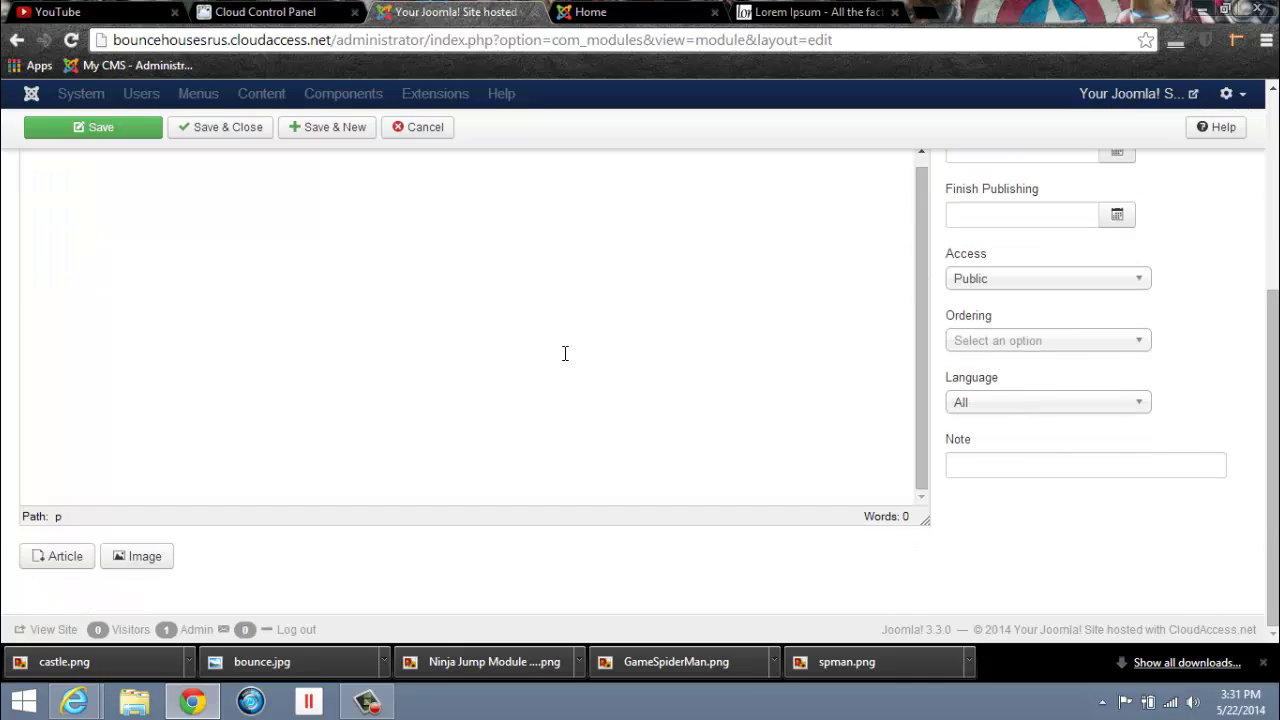
click(143, 561)
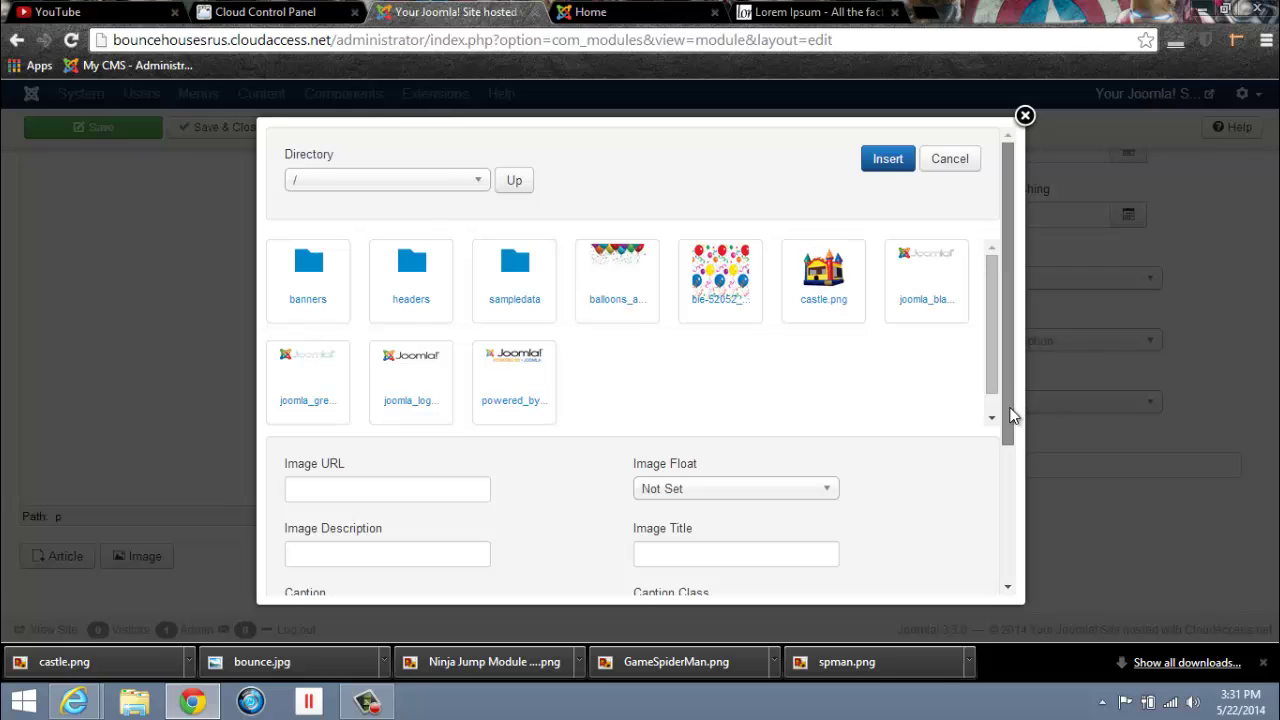
drag(1011, 414, 1012, 558)
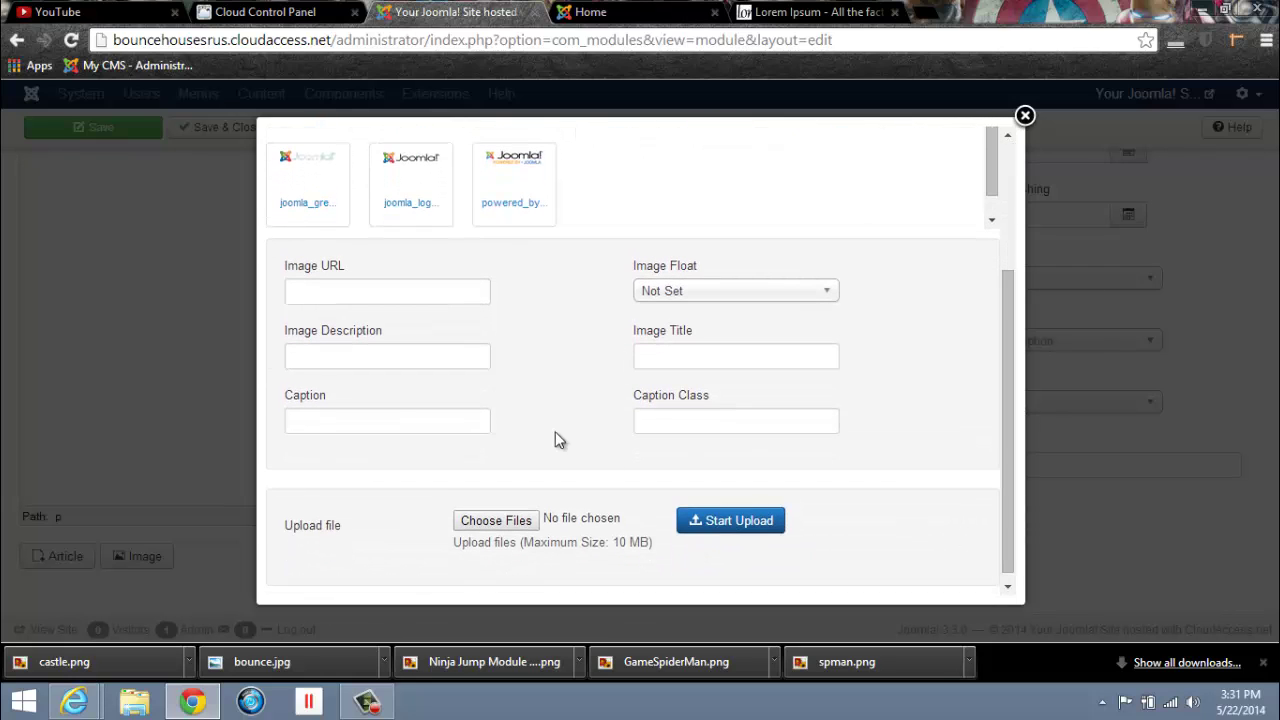
click(492, 521)
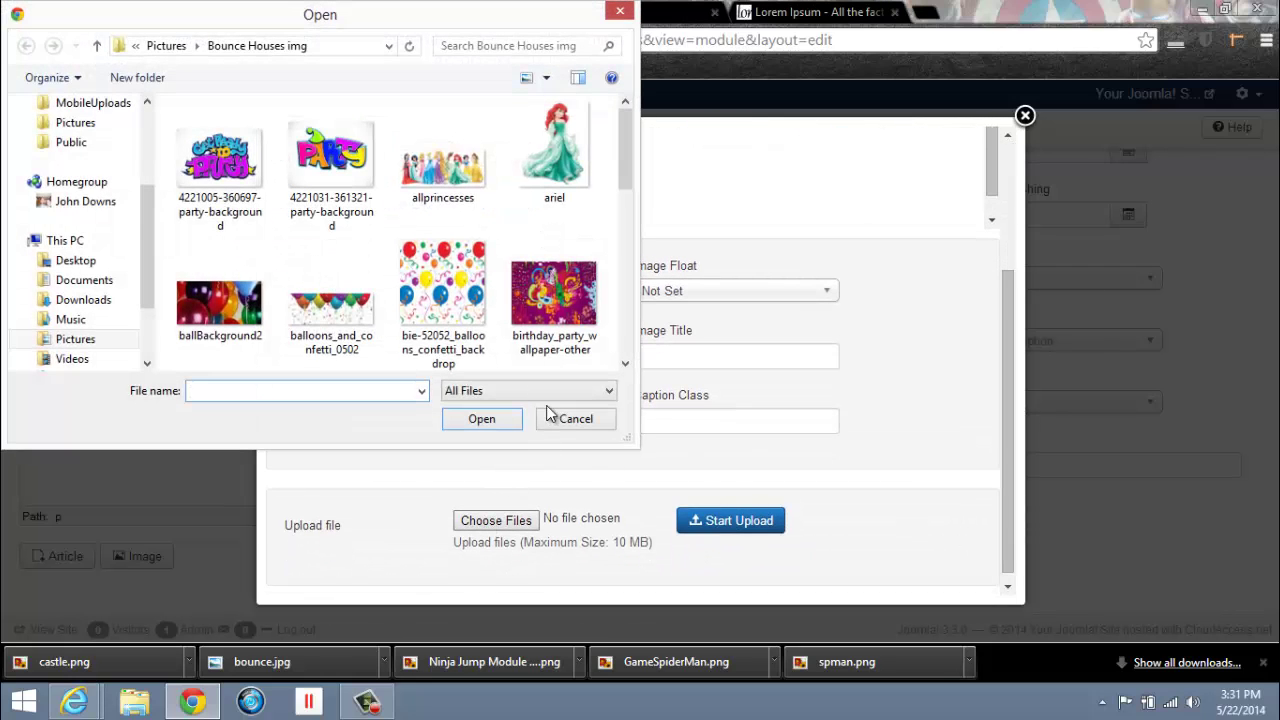
double_click(215, 170)
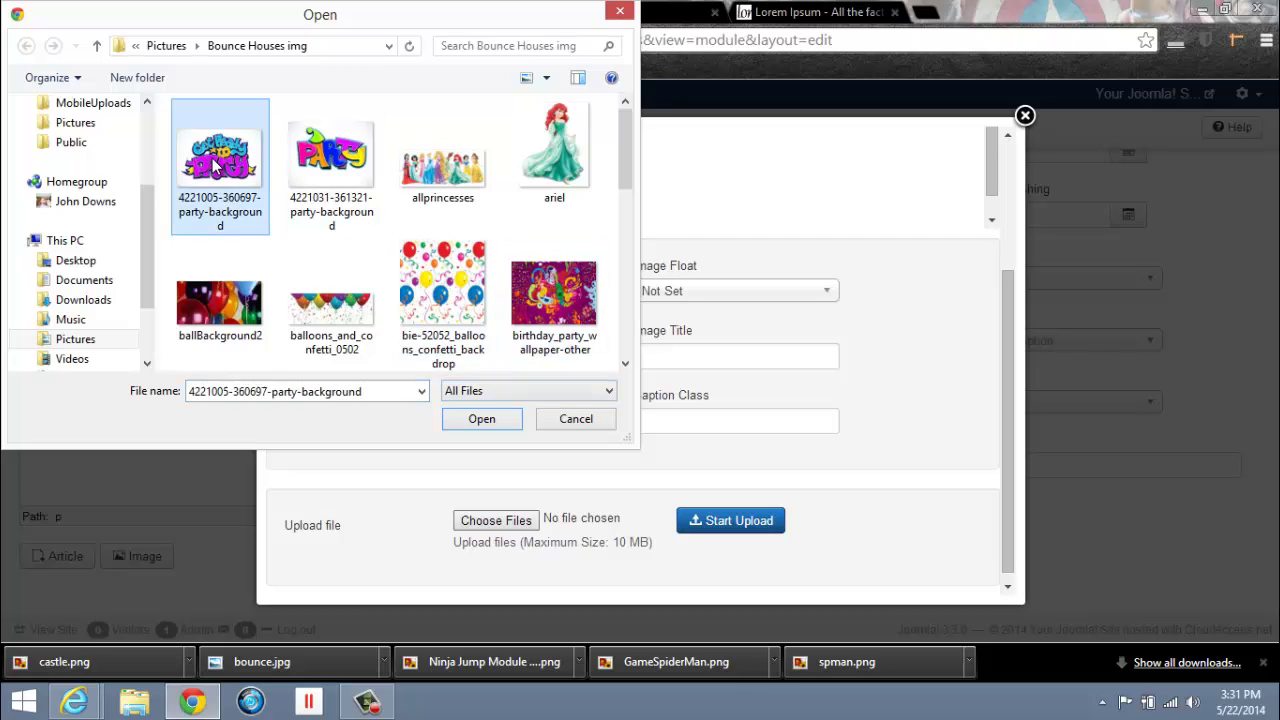
click(742, 521)
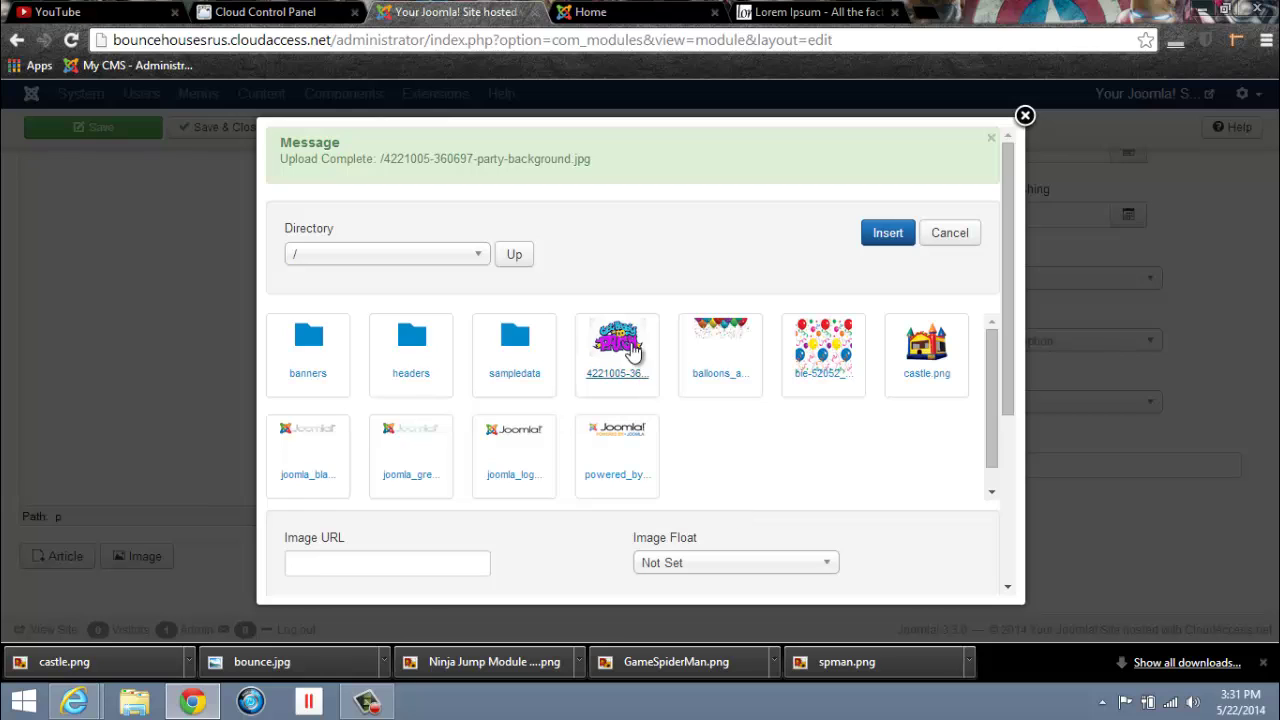
click(630, 345)
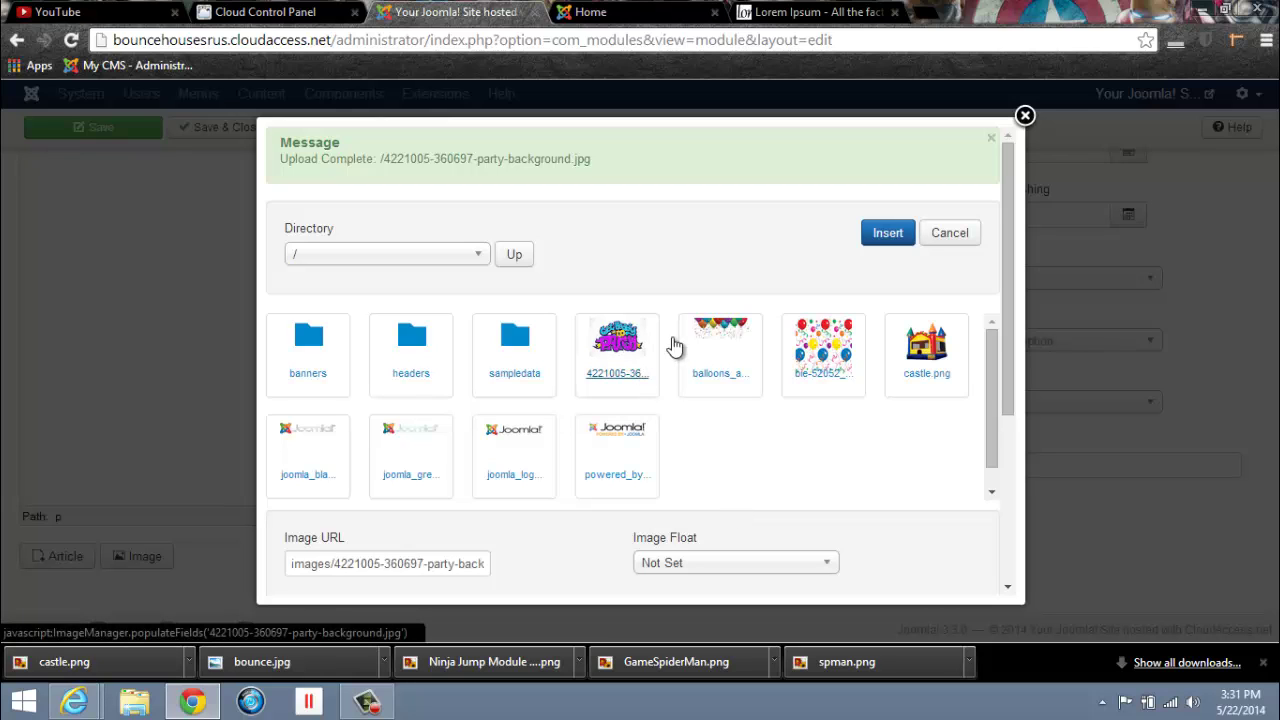
click(887, 235)
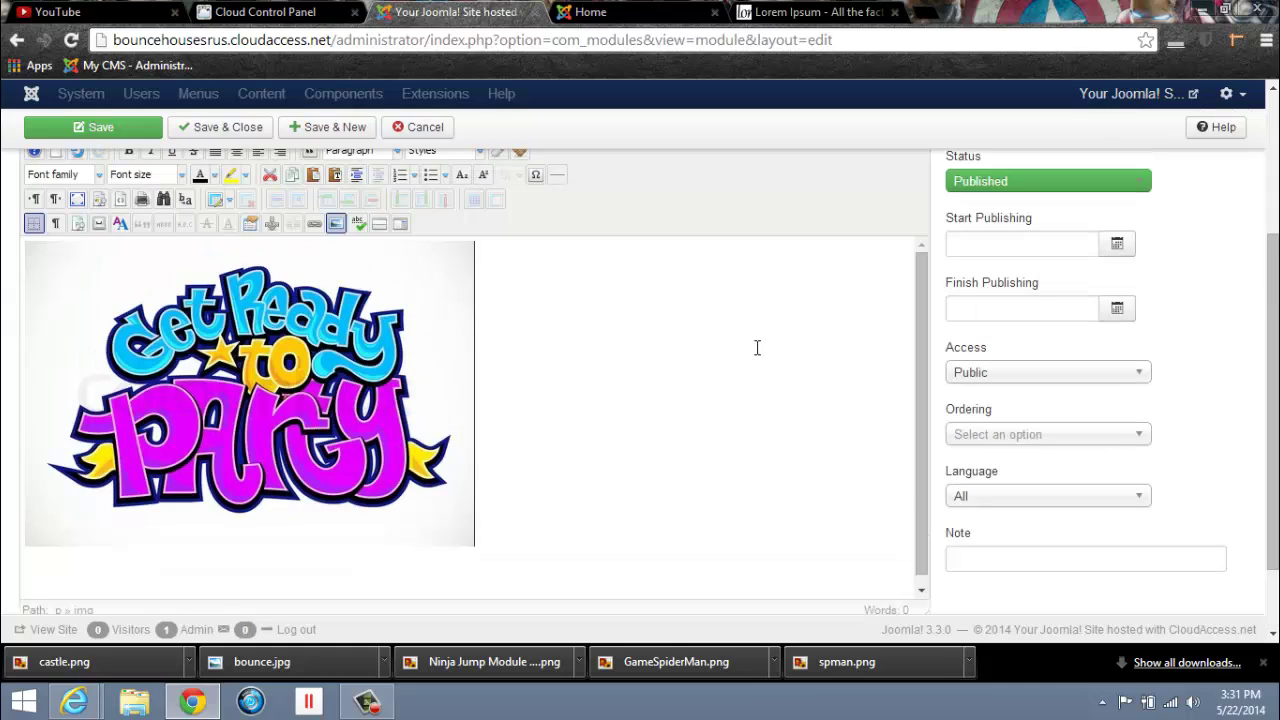
Step: Center the Get Ready to Party image within the module's content
scroll(759, 349, up, 1)
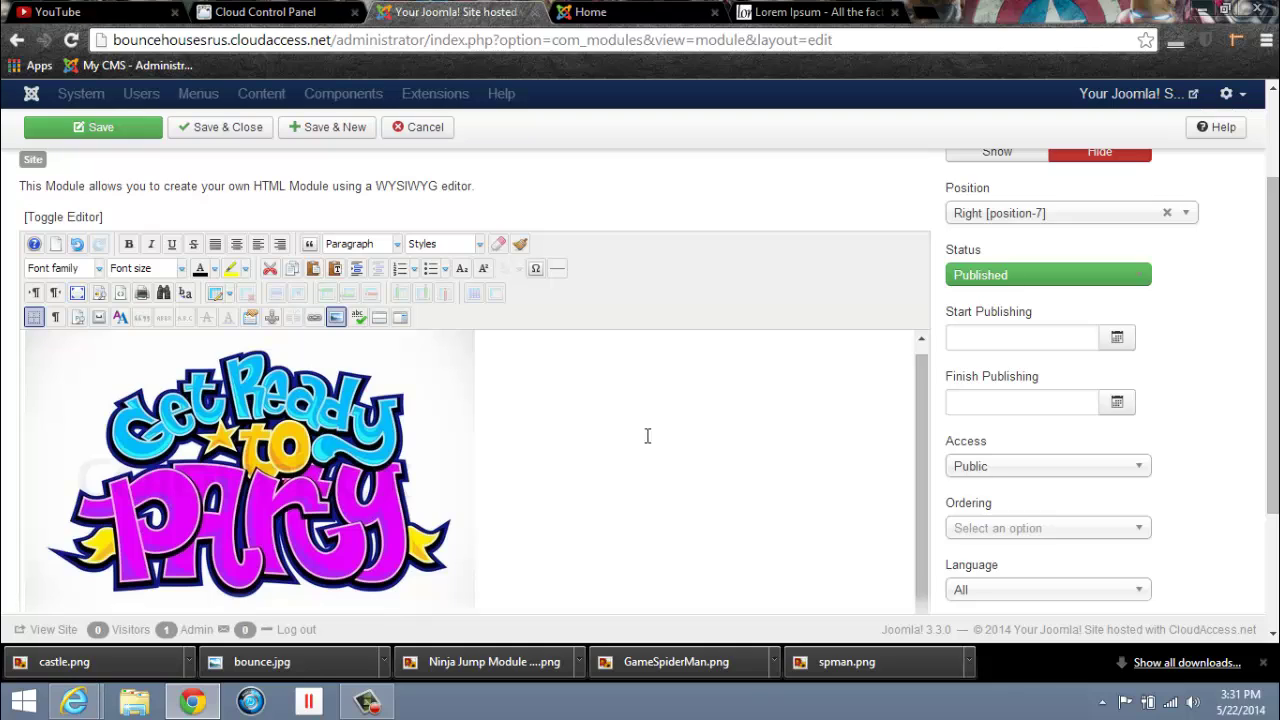
scroll(680, 443, down, 1)
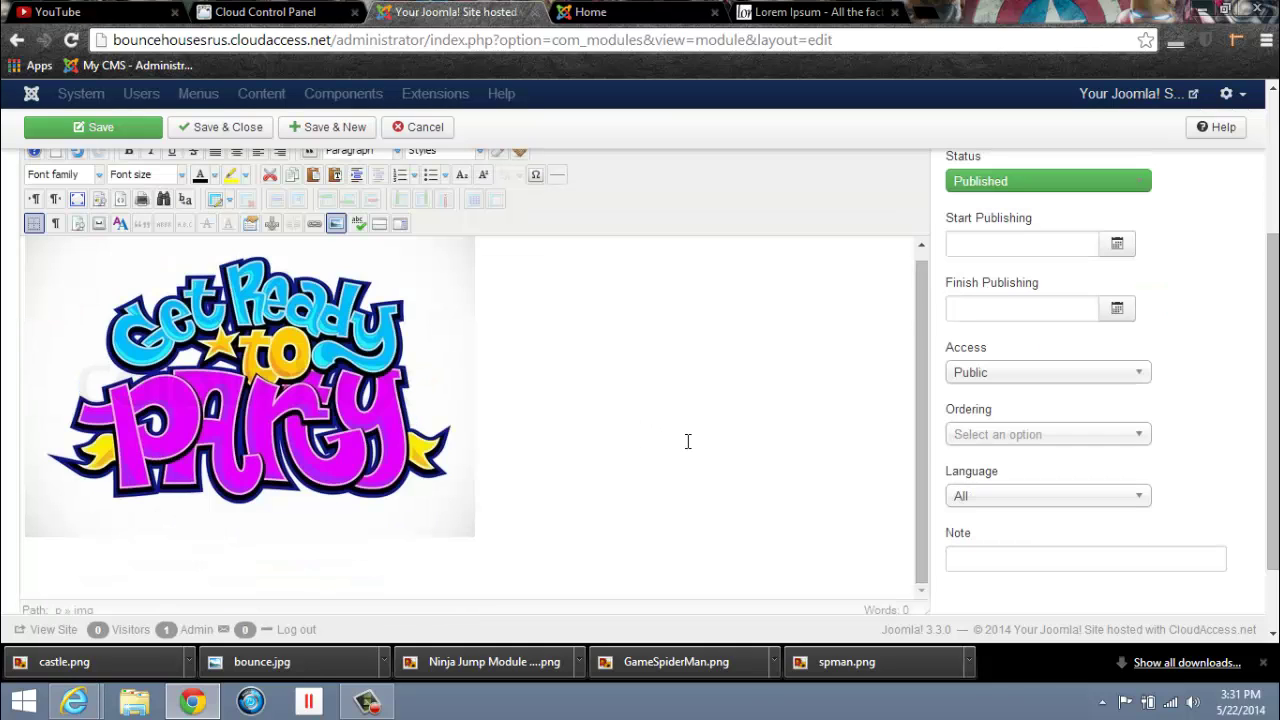
click(317, 376)
scroll(666, 413, up, 1)
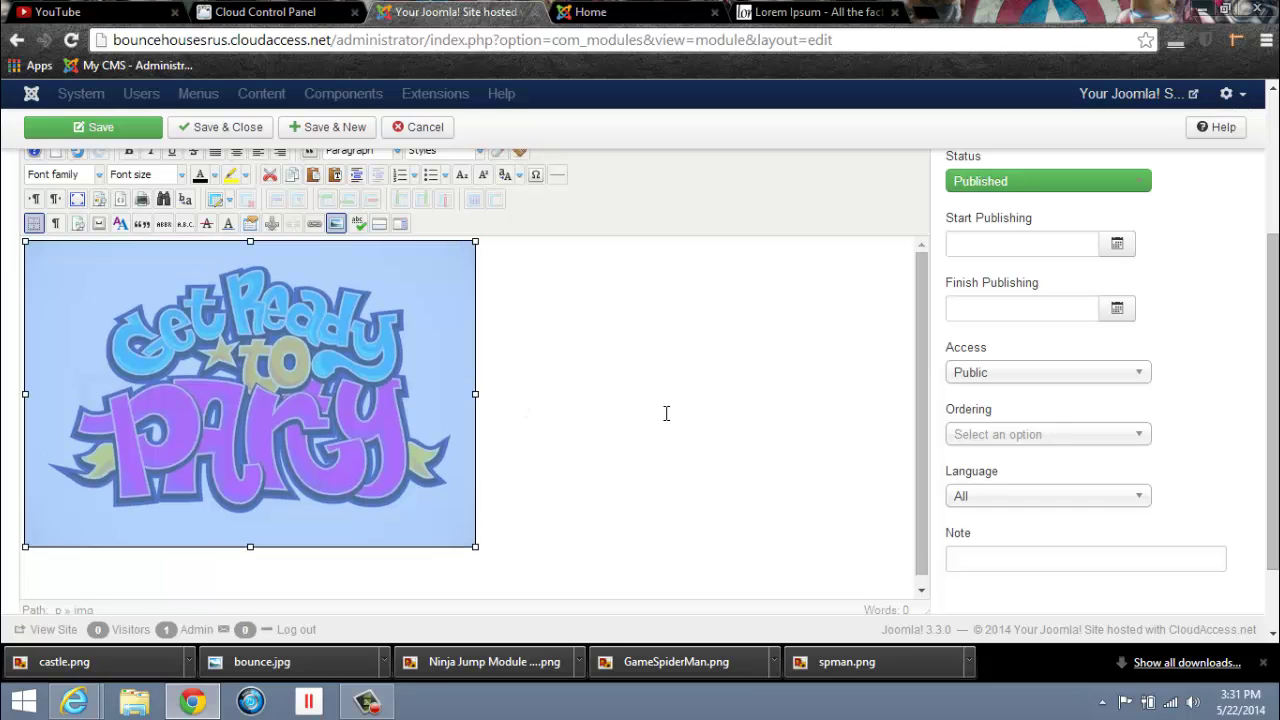
scroll(666, 413, up, 1)
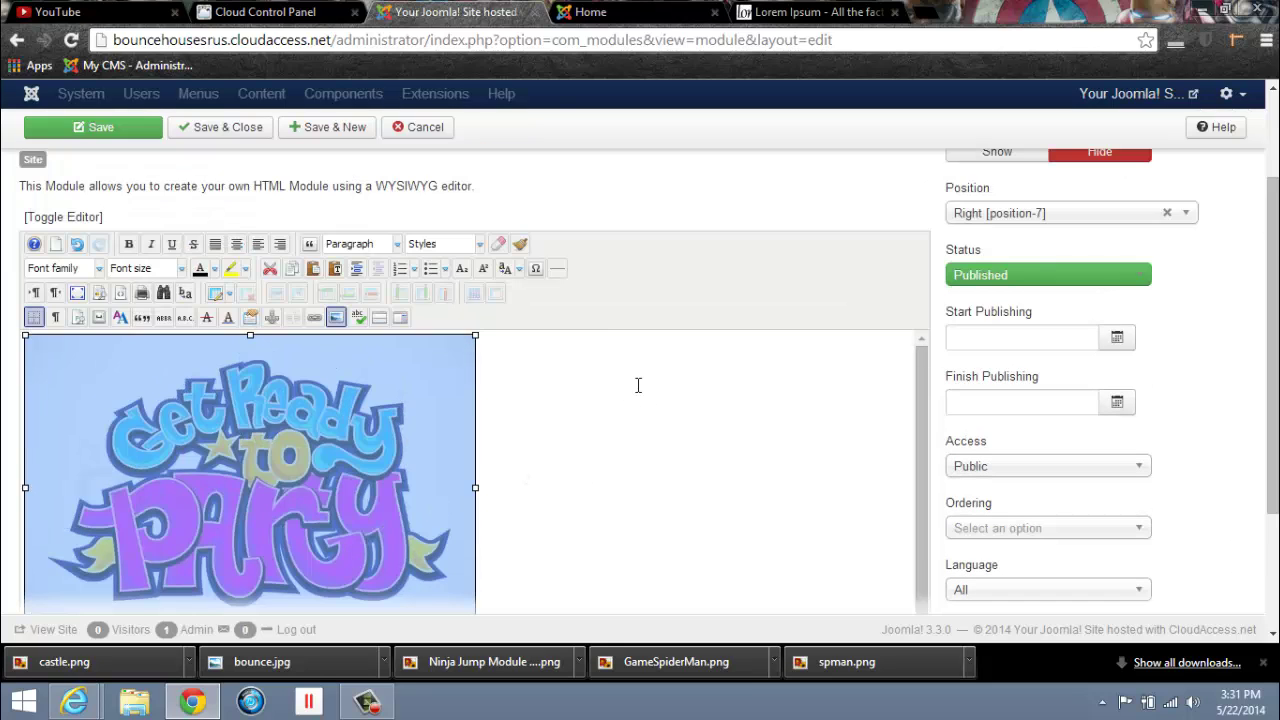
click(236, 245)
click(874, 418)
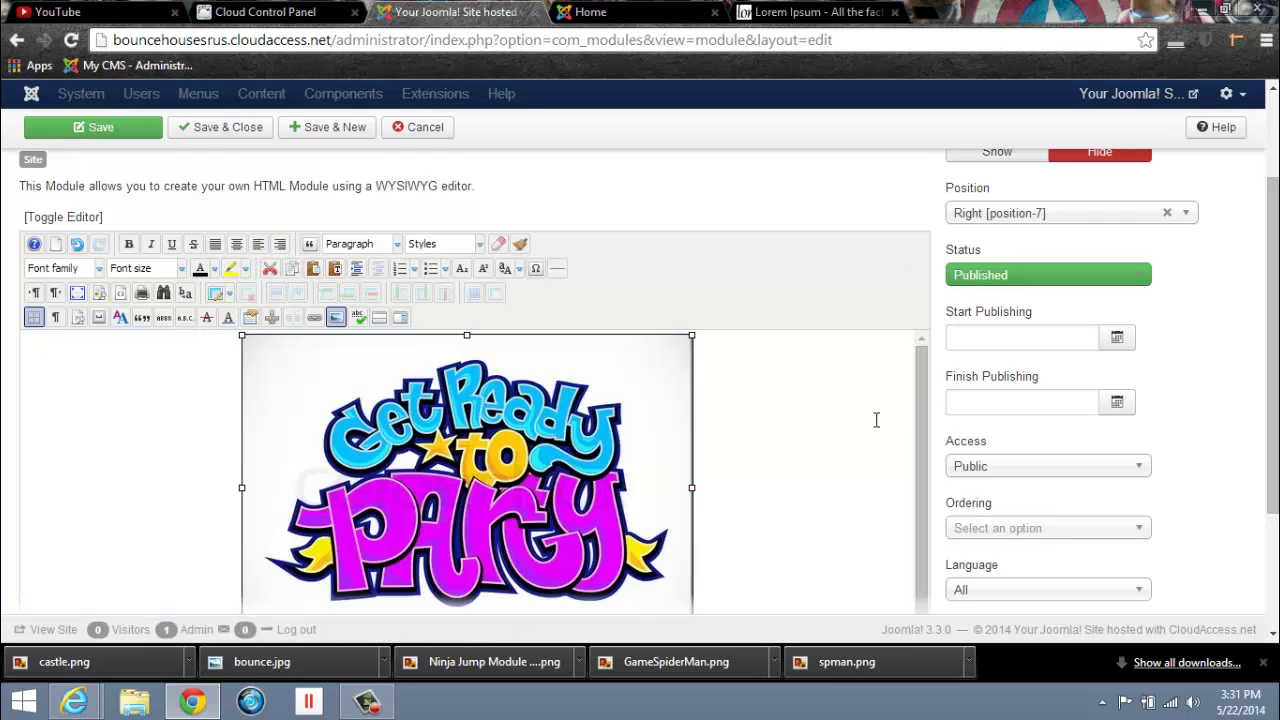
Step: Save and close the Right Side Home Module, and refresh the live Home page to check it
scroll(858, 400, down, 1)
scroll(858, 400, down, 1)
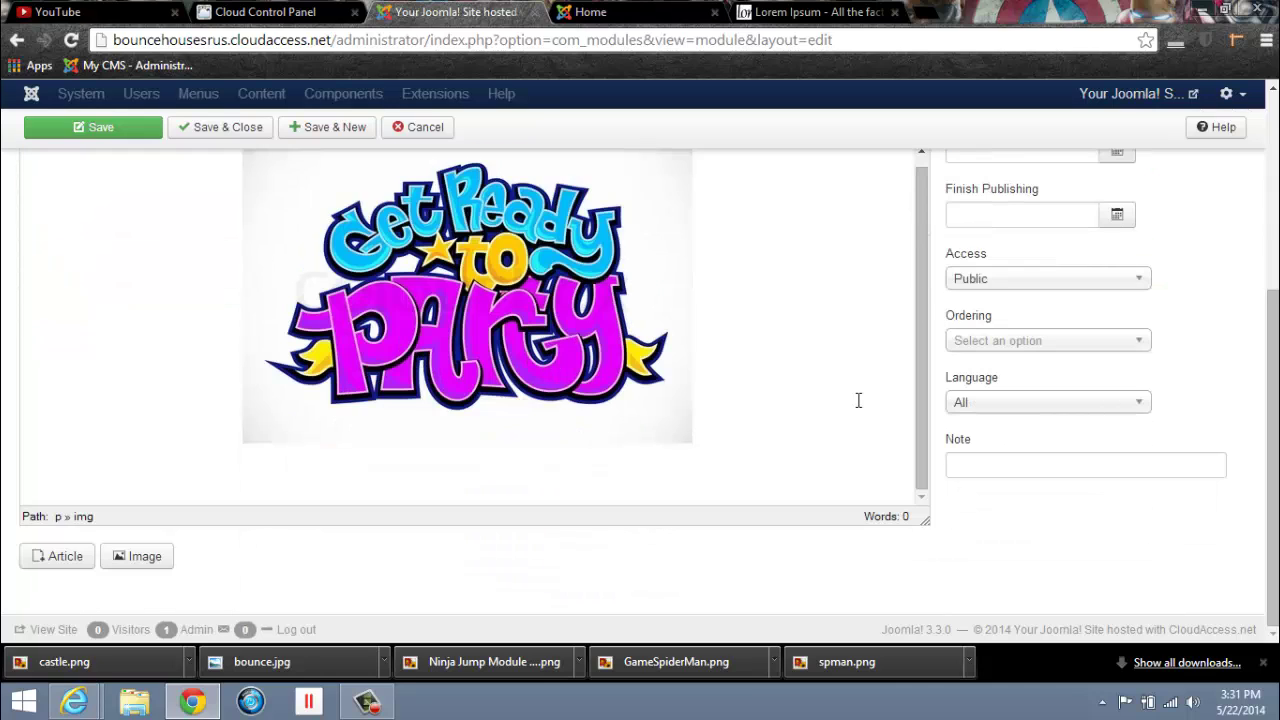
scroll(858, 400, up, 2)
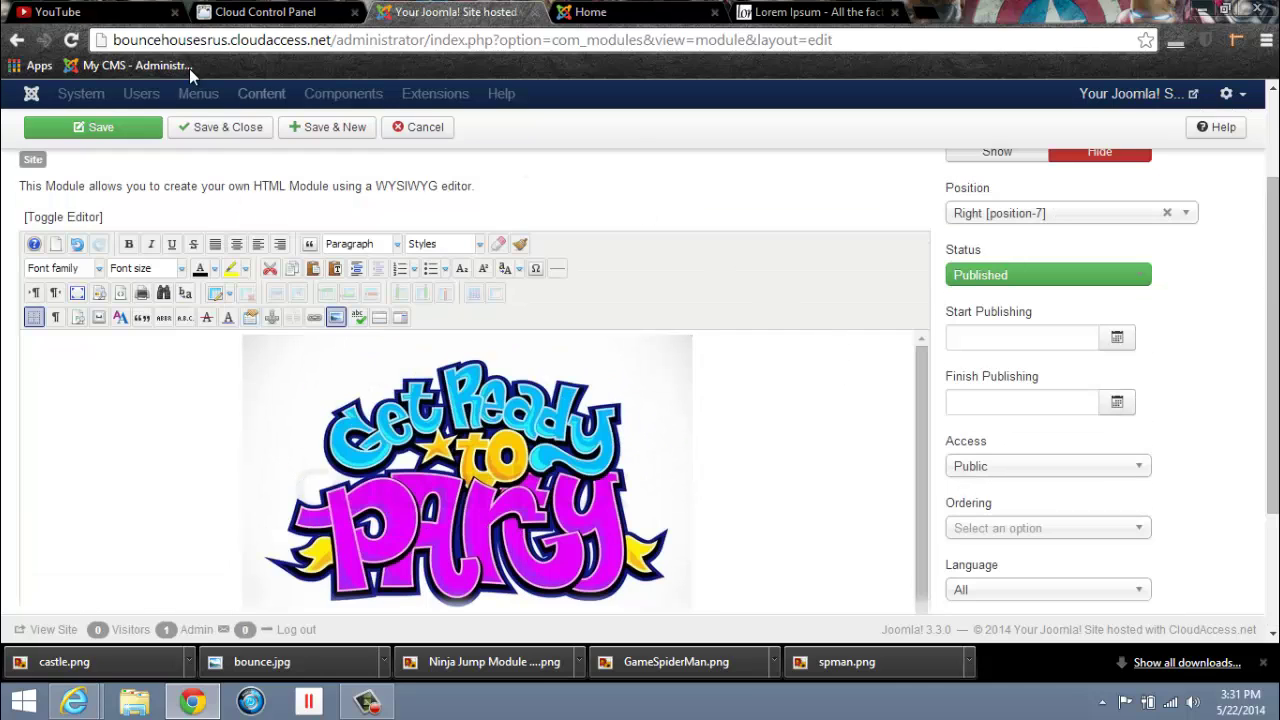
click(228, 136)
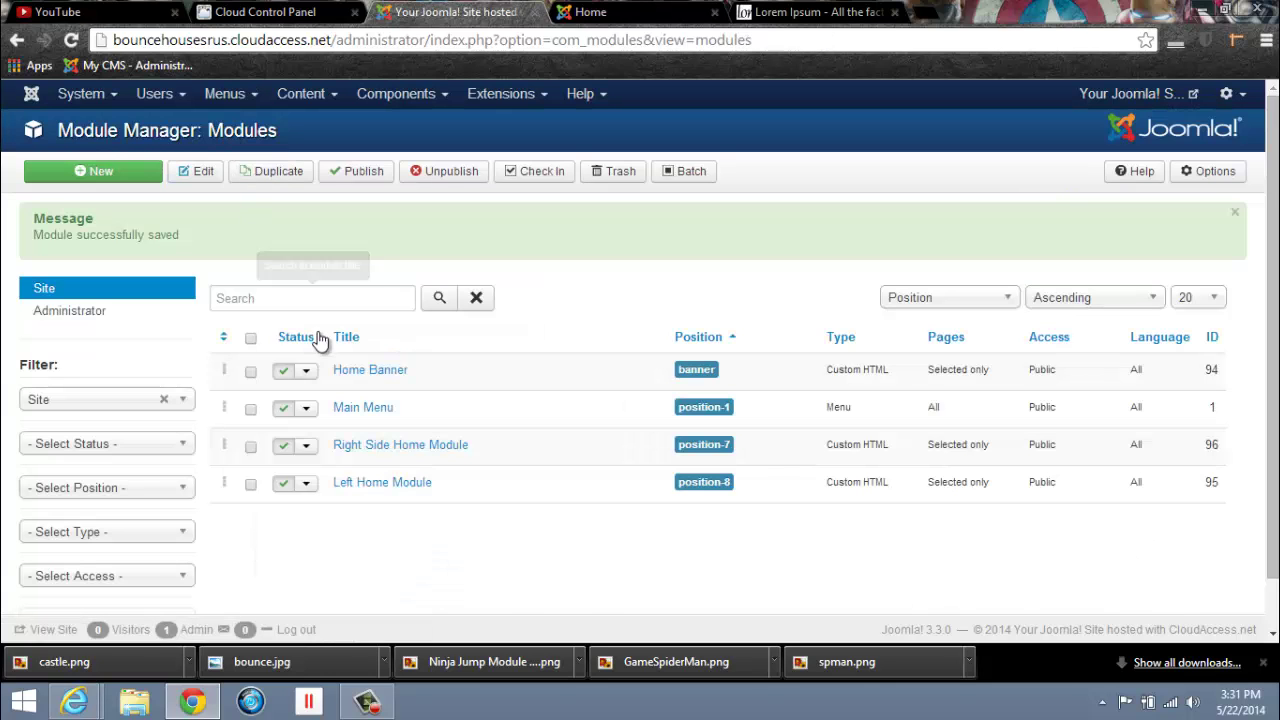
click(615, 12)
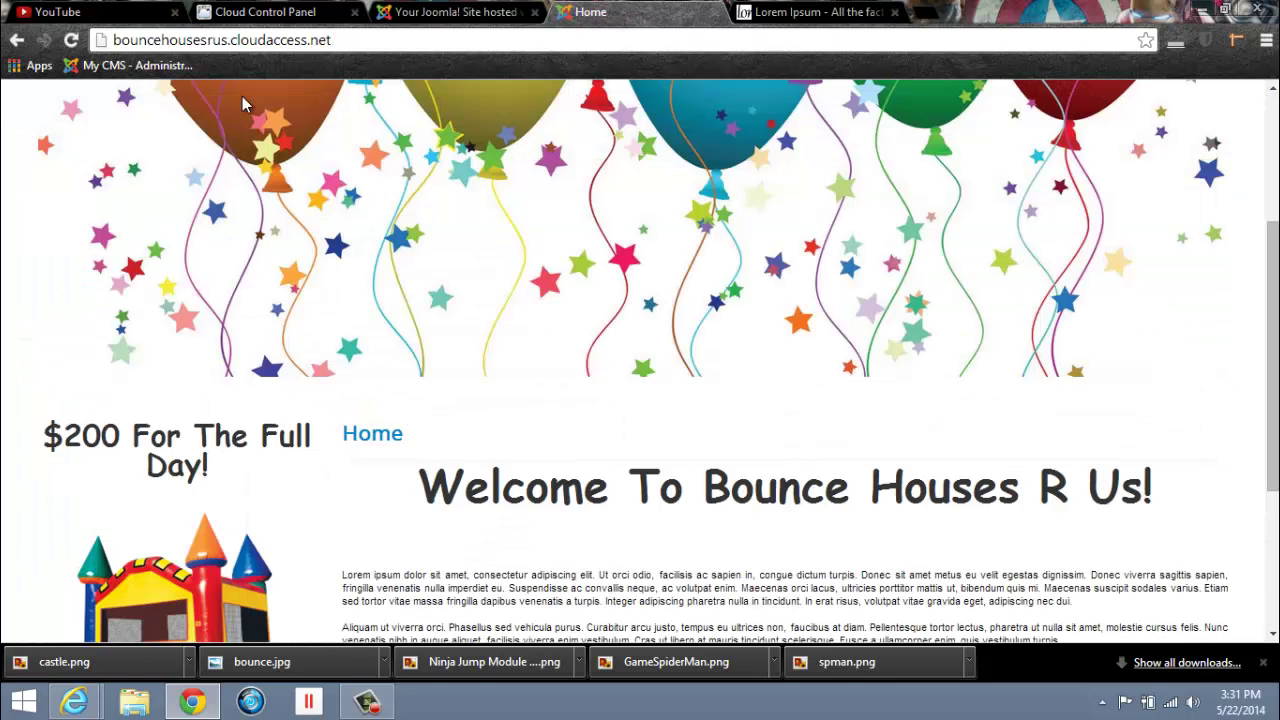
click(71, 40)
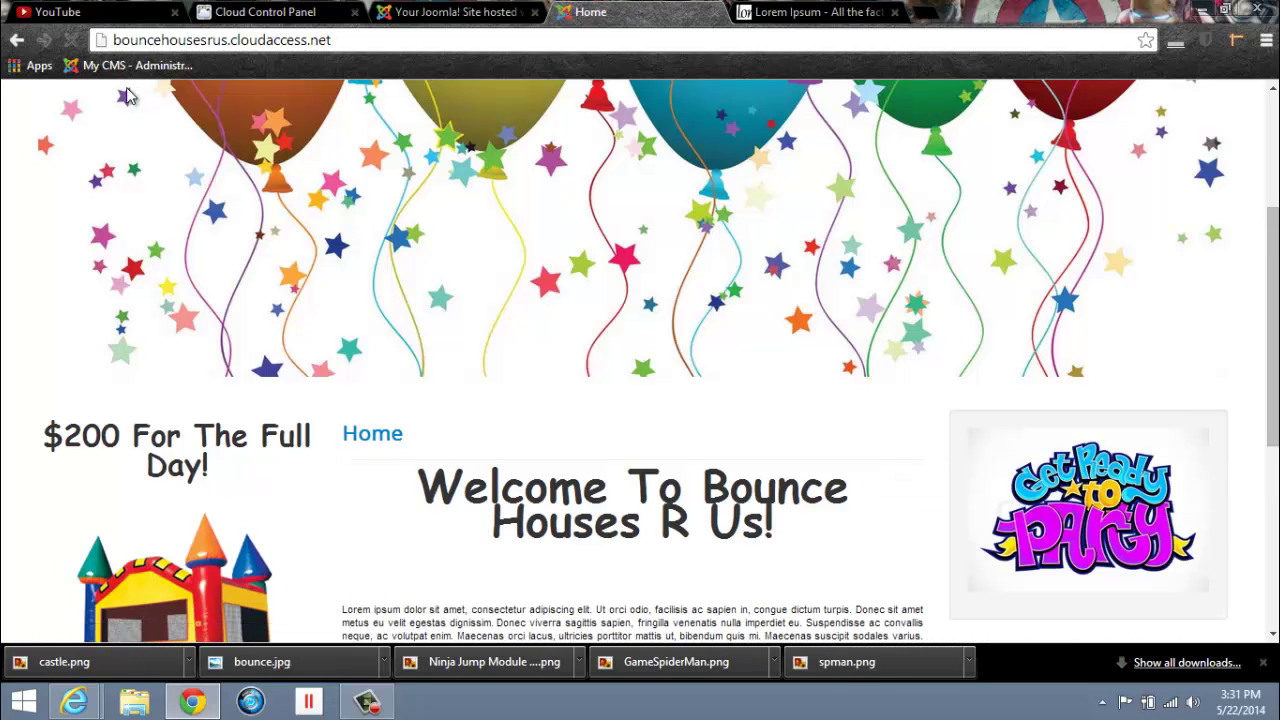
Step: Look over the published home page from its banner down to the footer
scroll(756, 300, down, 3)
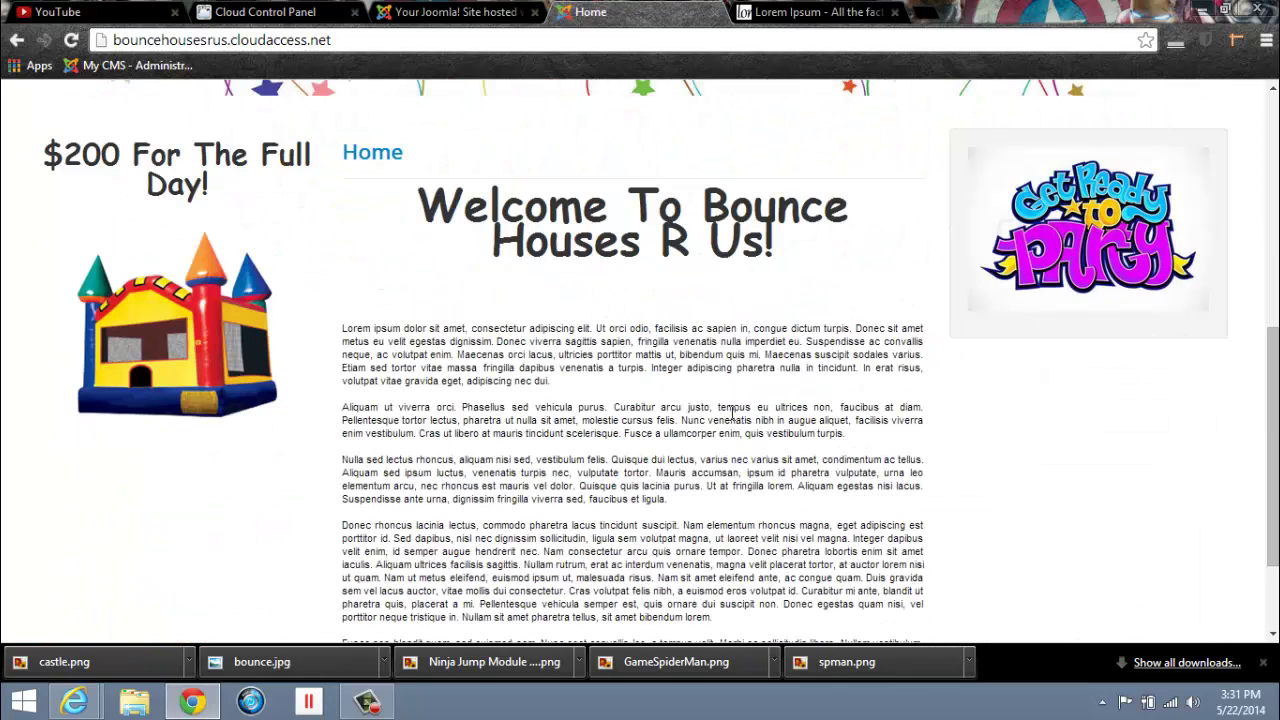
scroll(737, 418, down, 2)
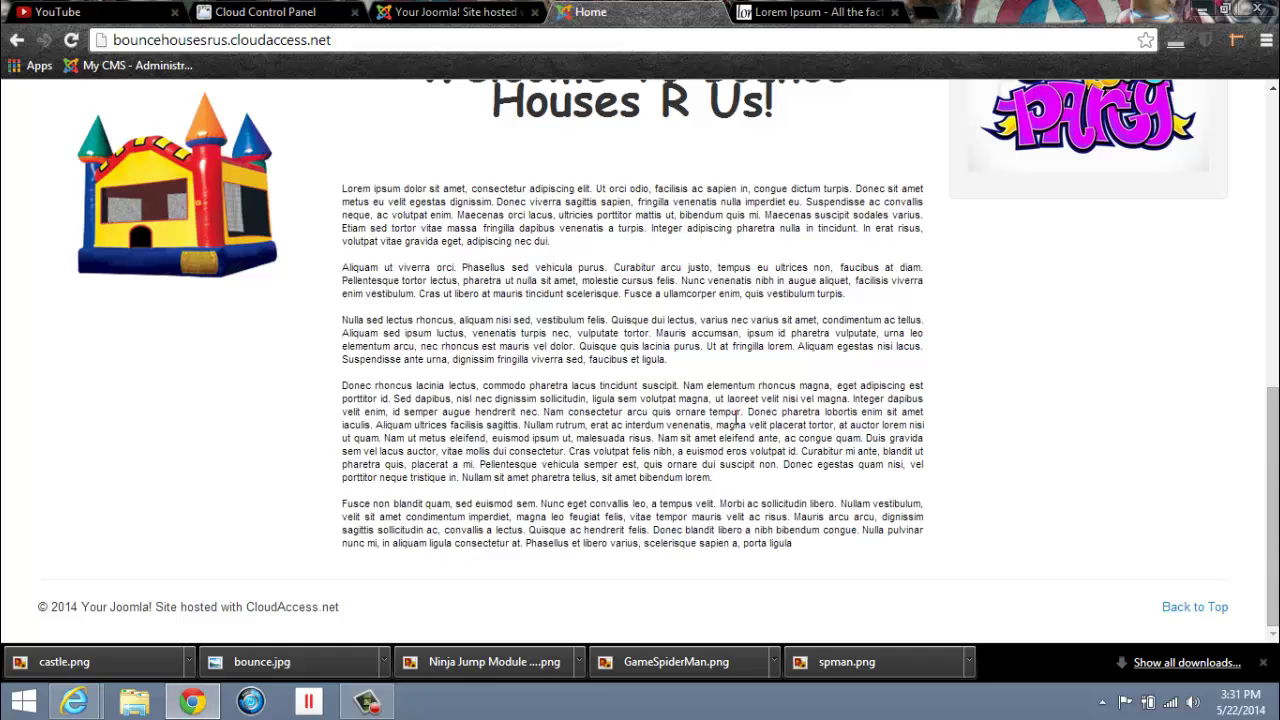
scroll(737, 420, up, 5)
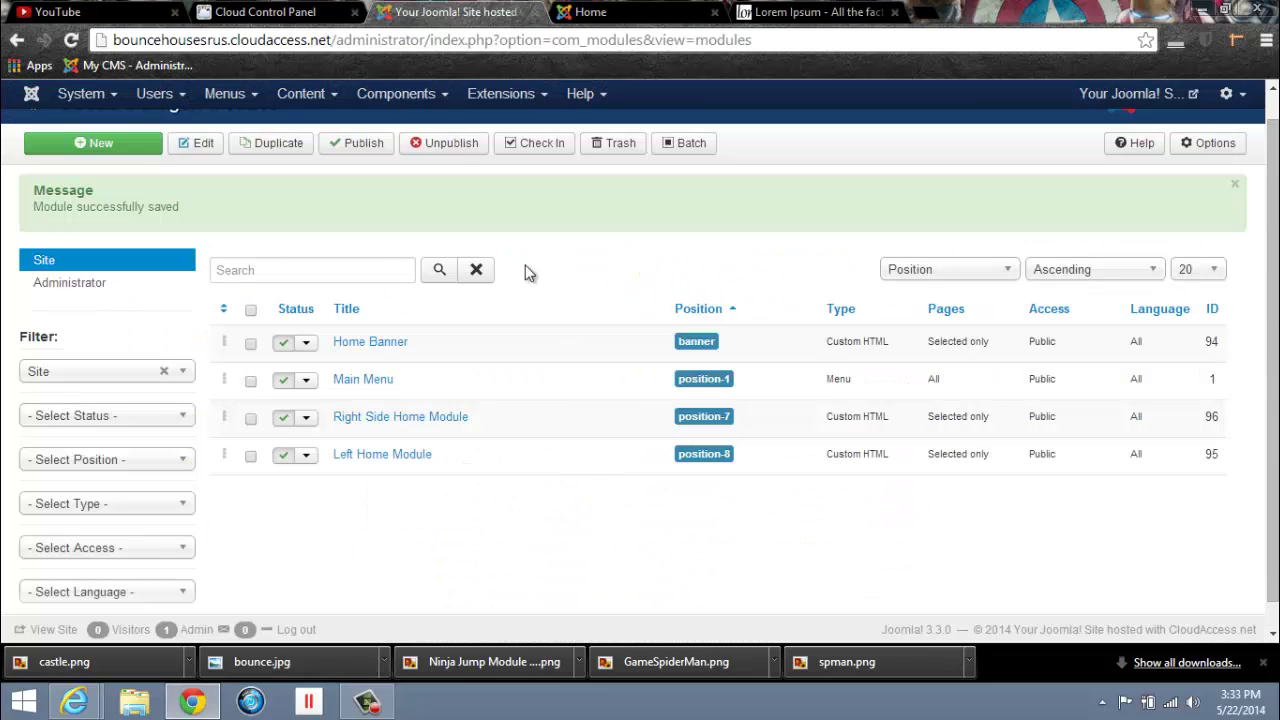
Step: Create a new site module of the Latest News type and title it "Latest News"
click(124, 157)
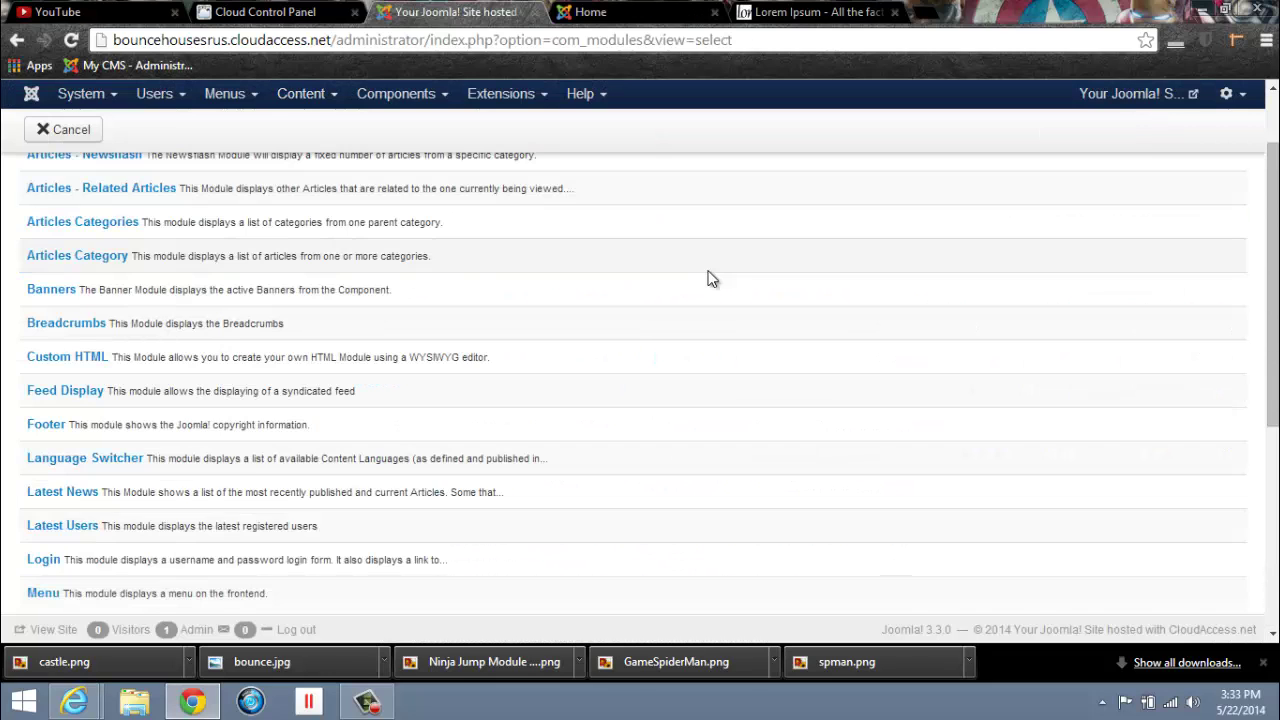
scroll(709, 277, down, 2)
scroll(703, 278, down, 1)
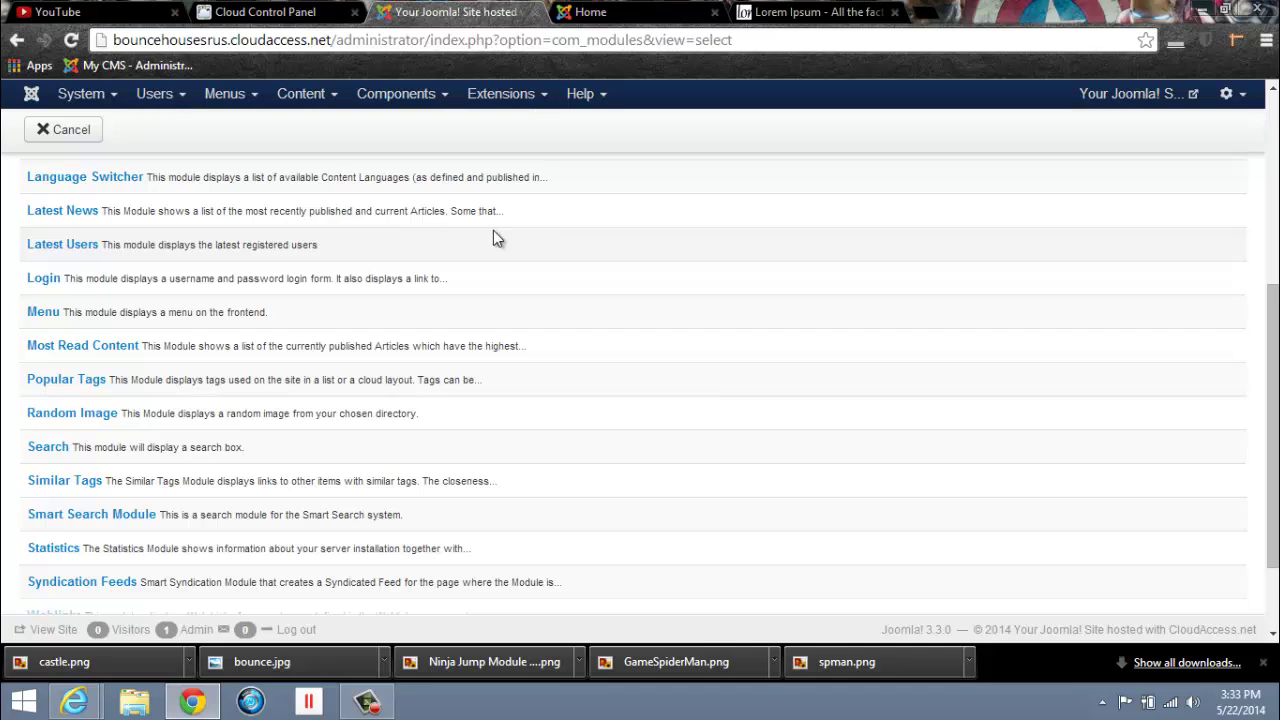
click(59, 209)
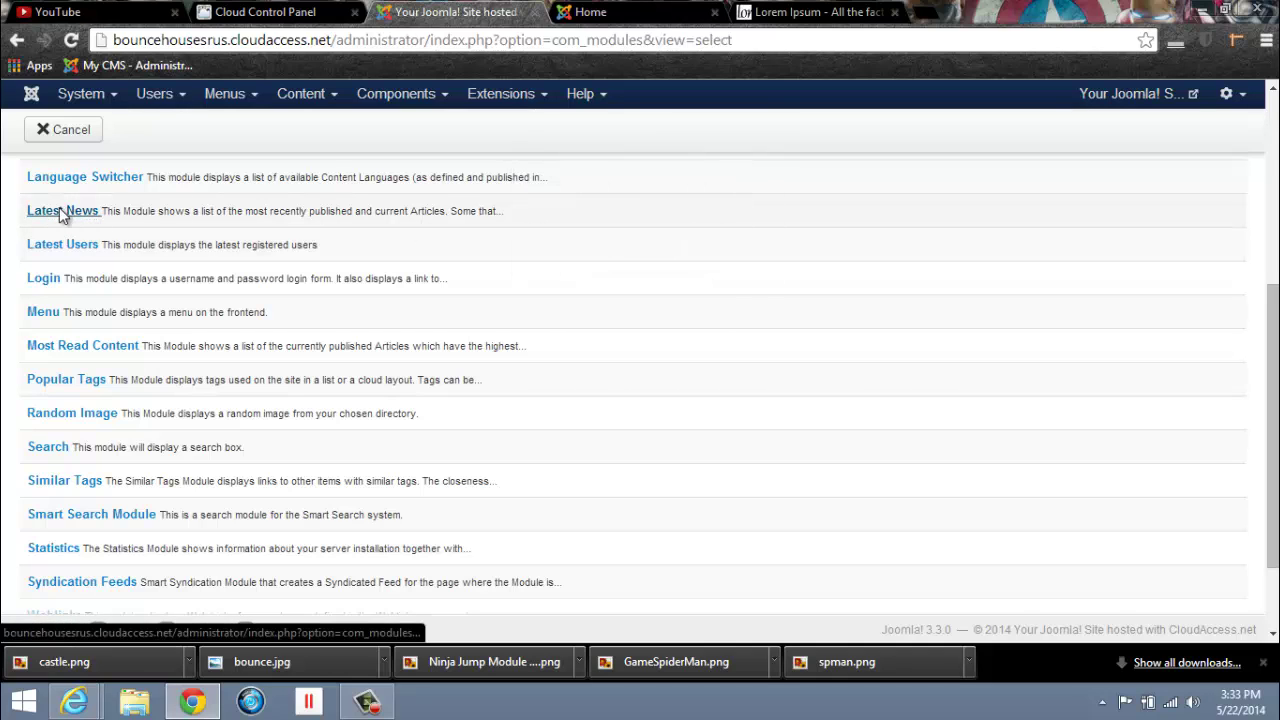
scroll(526, 344, down, 3)
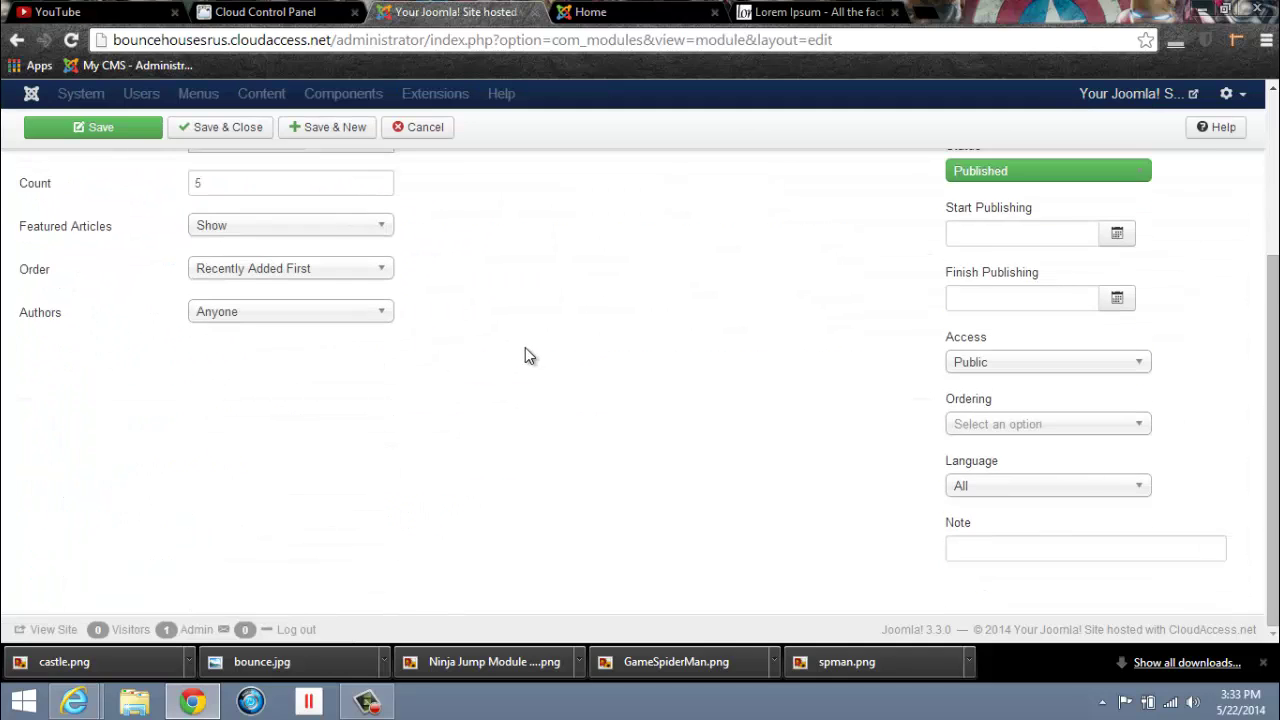
scroll(525, 350, up, 1)
scroll(525, 360, up, 1)
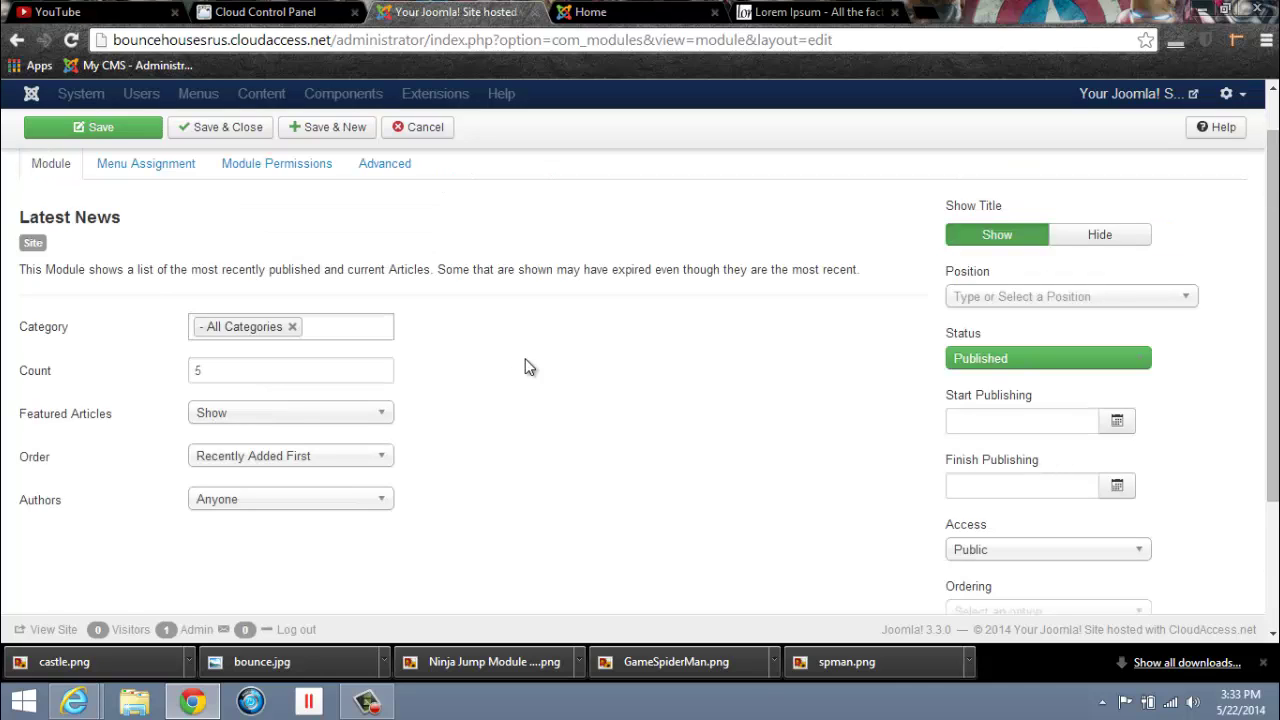
scroll(525, 358, up, 1)
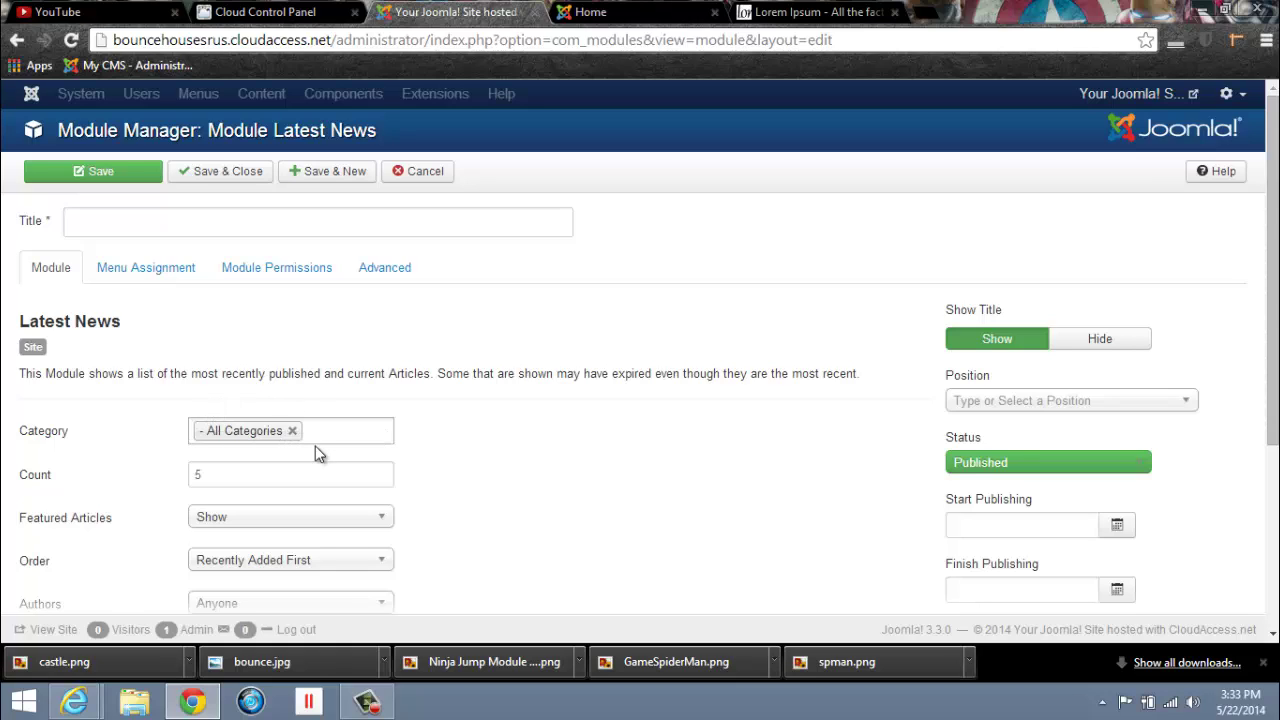
click(845, 352)
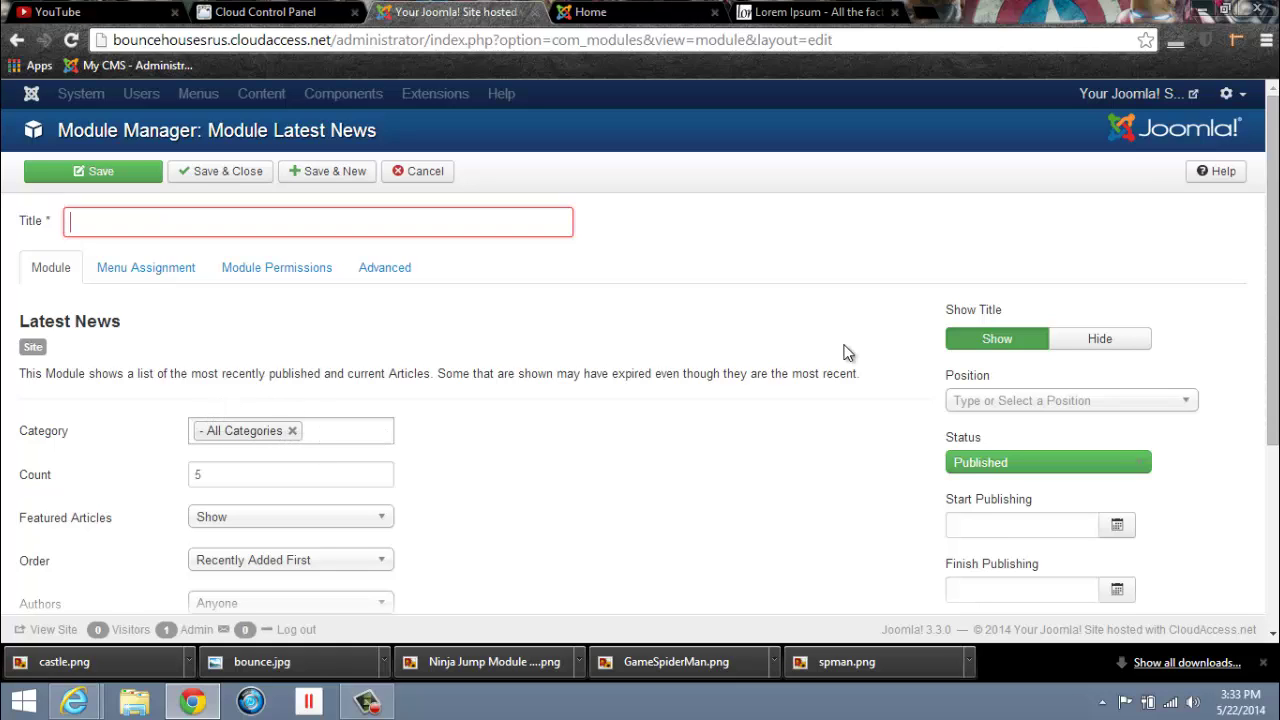
text(Latest News)
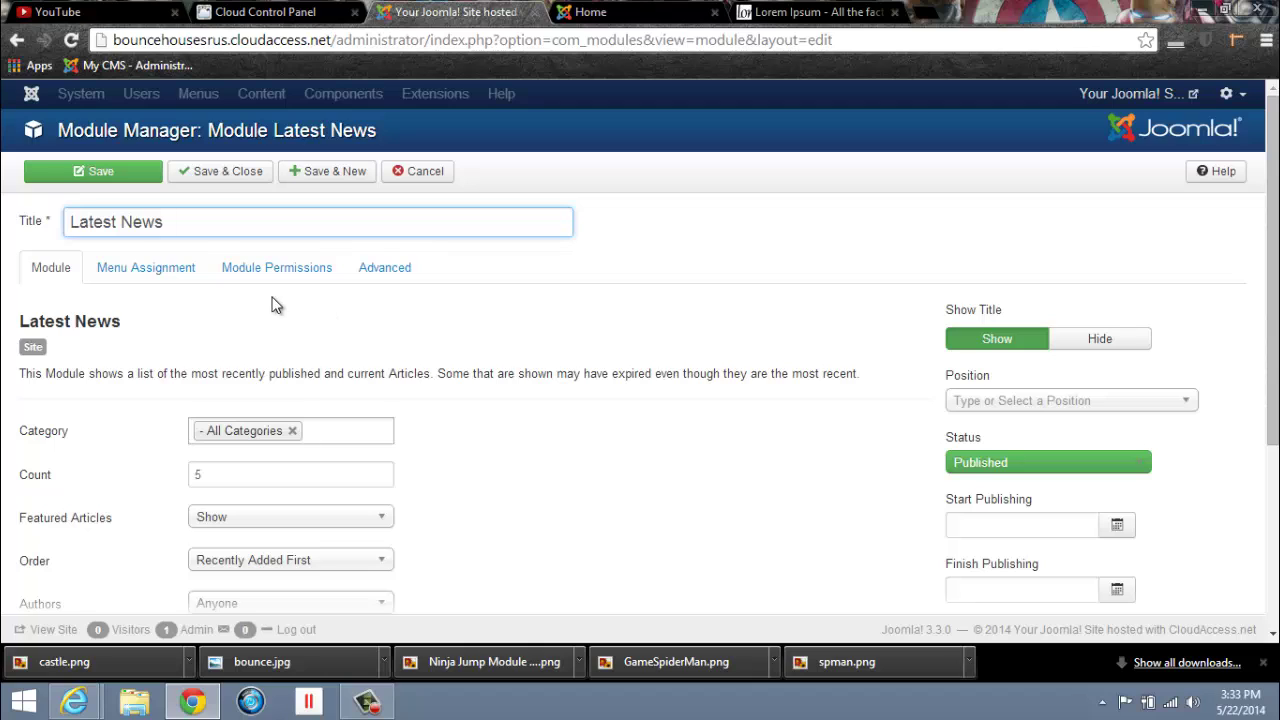
Step: Set the Latest News module's assignment to "Only on the pages selected"
click(185, 270)
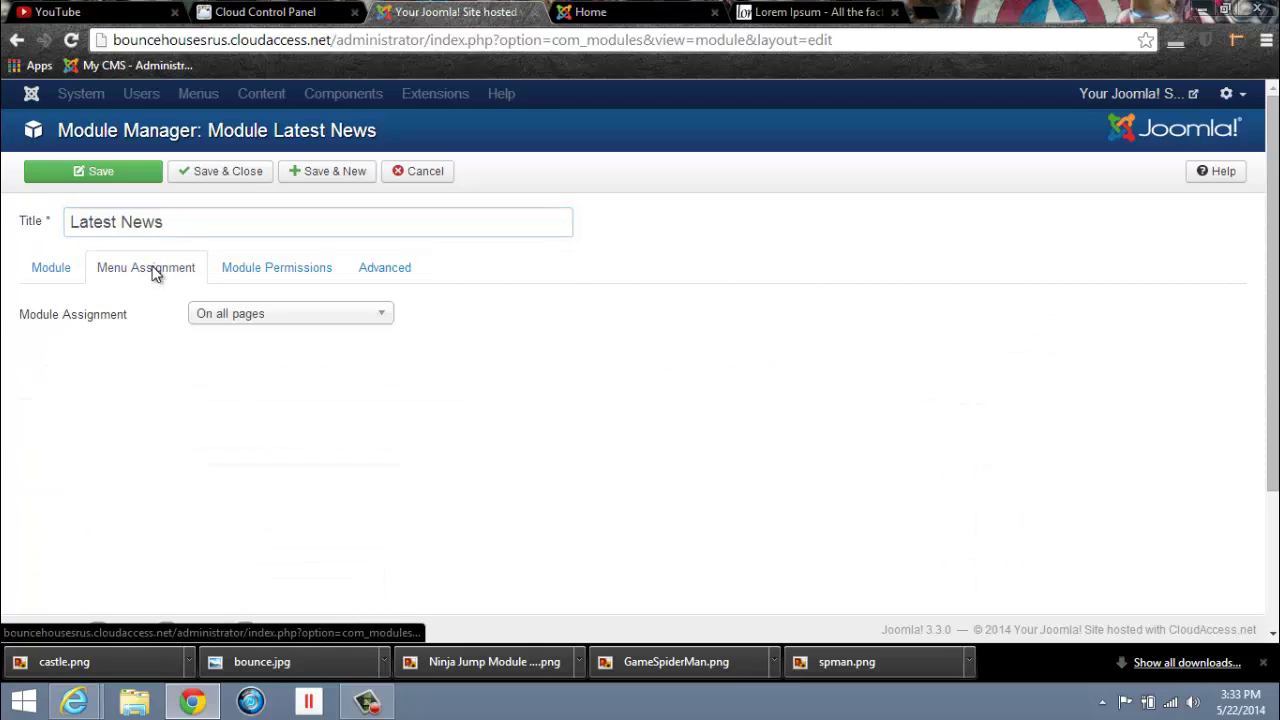
click(383, 318)
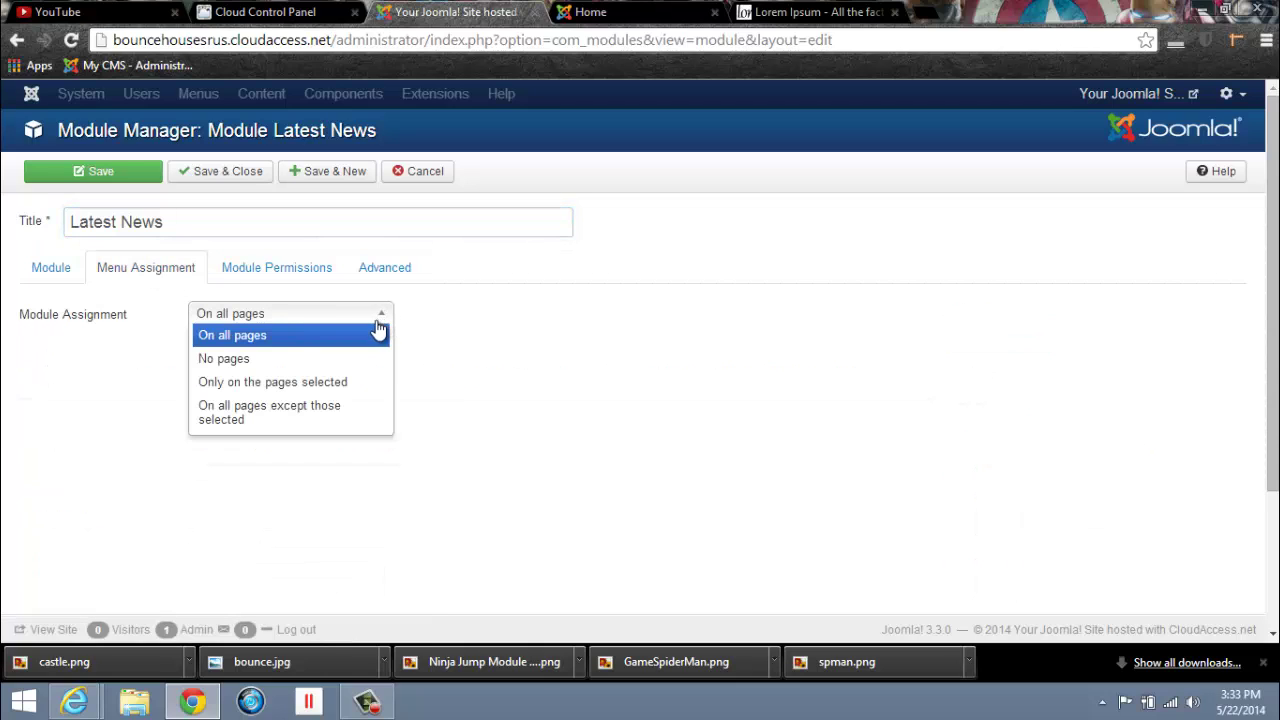
click(300, 382)
Step: Set the Latest News module's position to Protostar's Left [position-8]
click(51, 267)
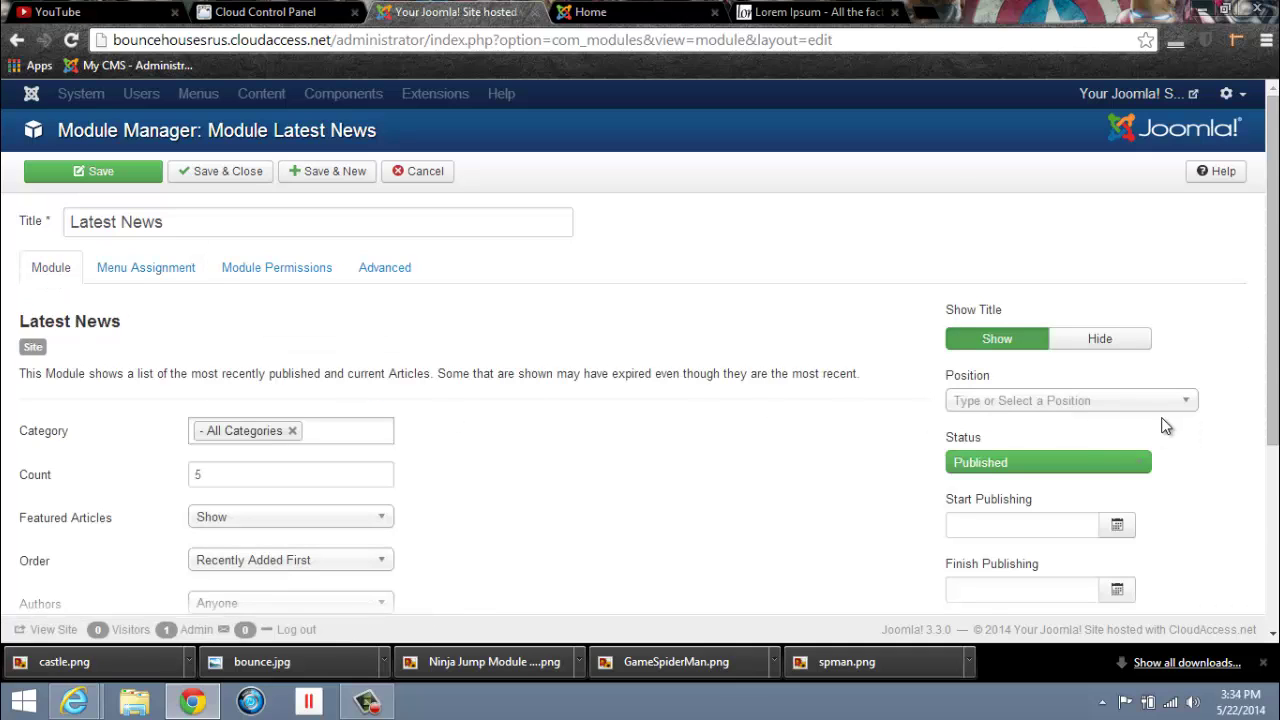
scroll(1180, 435, down, 2)
click(1185, 257)
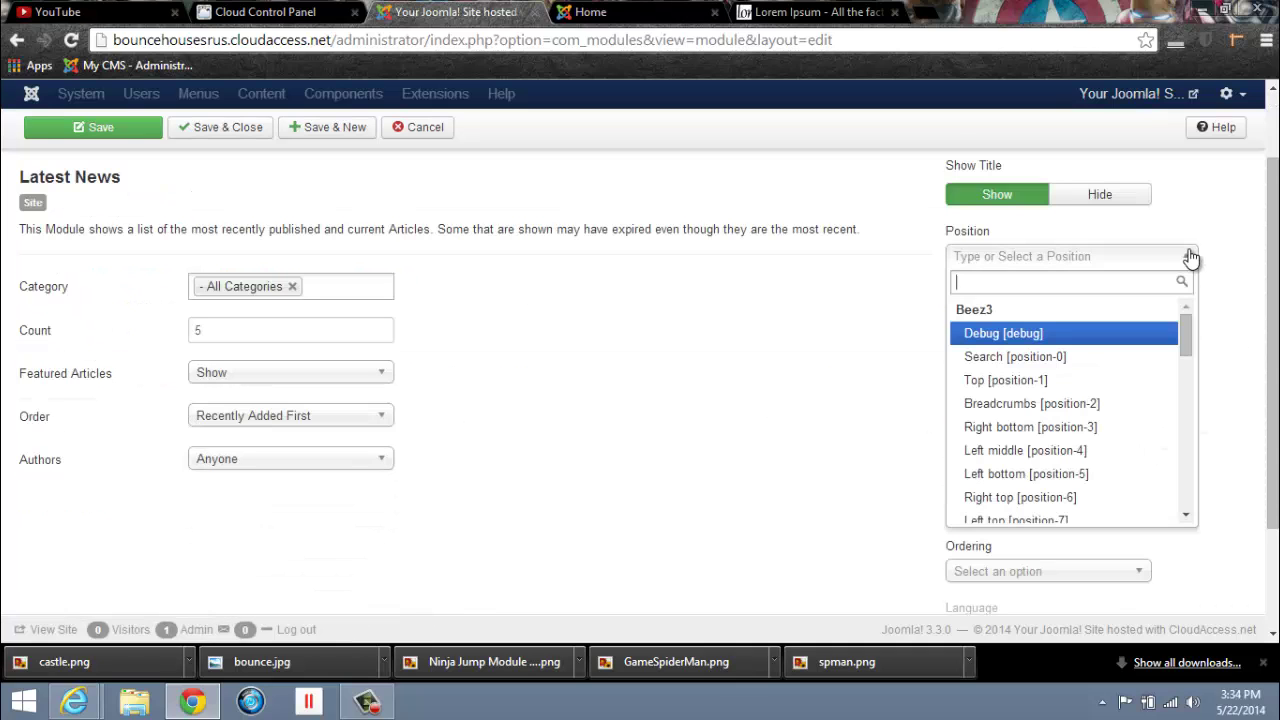
drag(1187, 345, 1193, 413)
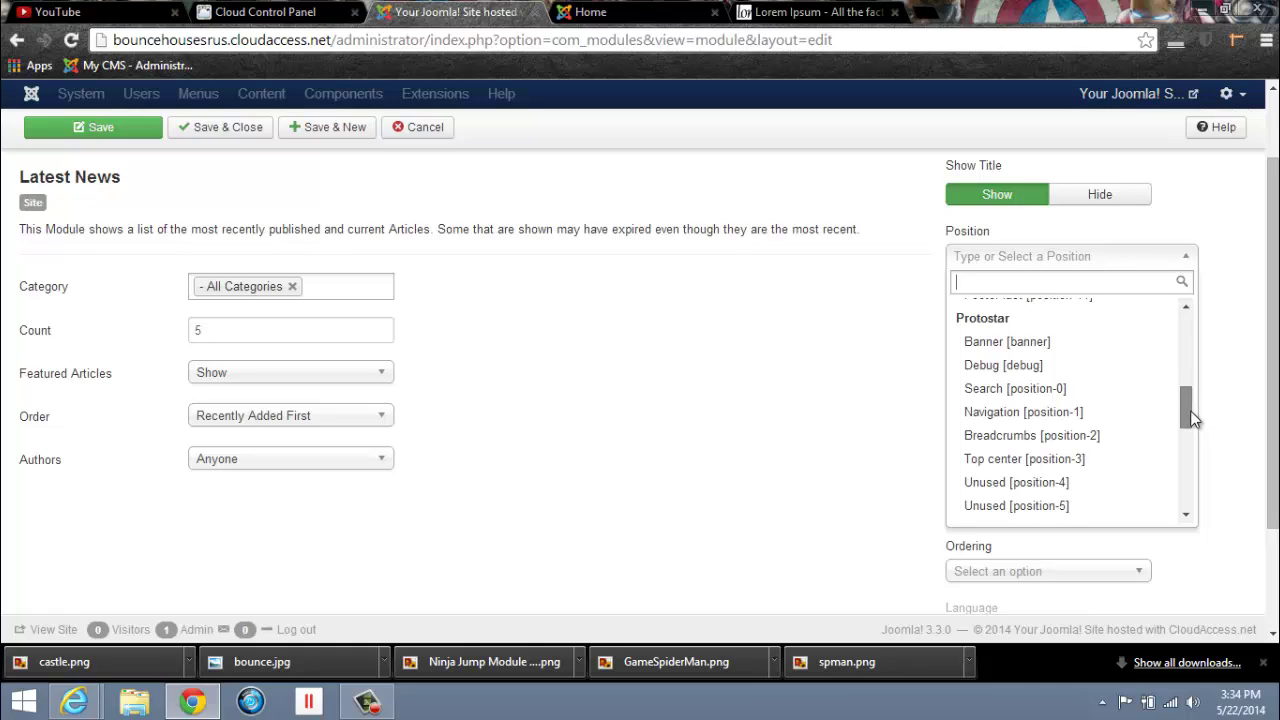
drag(1191, 417, 1199, 444)
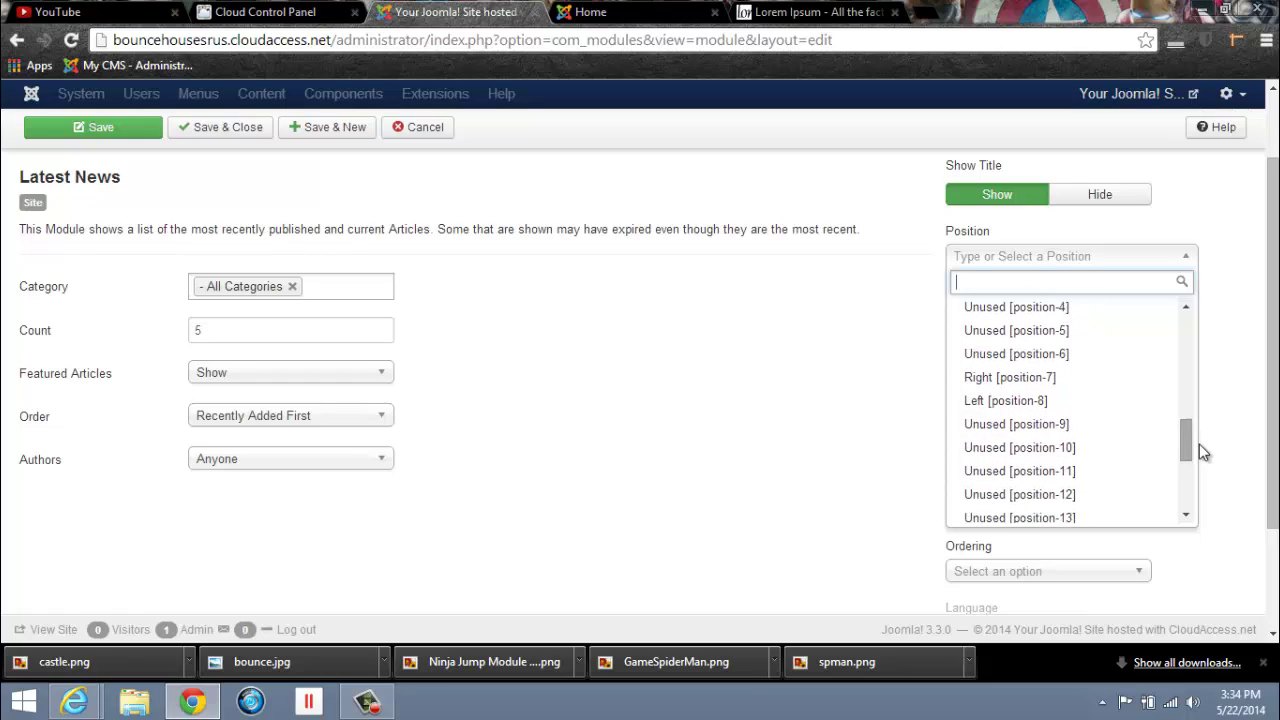
click(1050, 400)
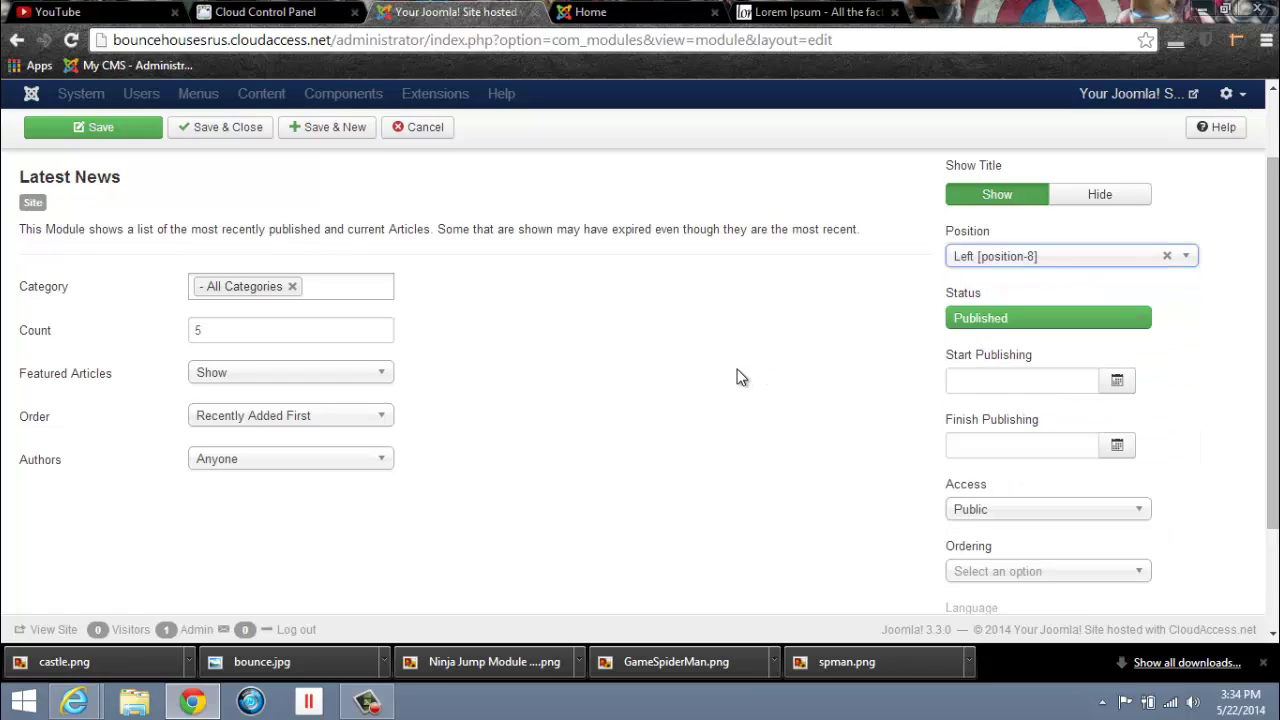
Step: Keep the article order at Recently Added First, and save and close the Latest News module
scroll(737, 369, down, 1)
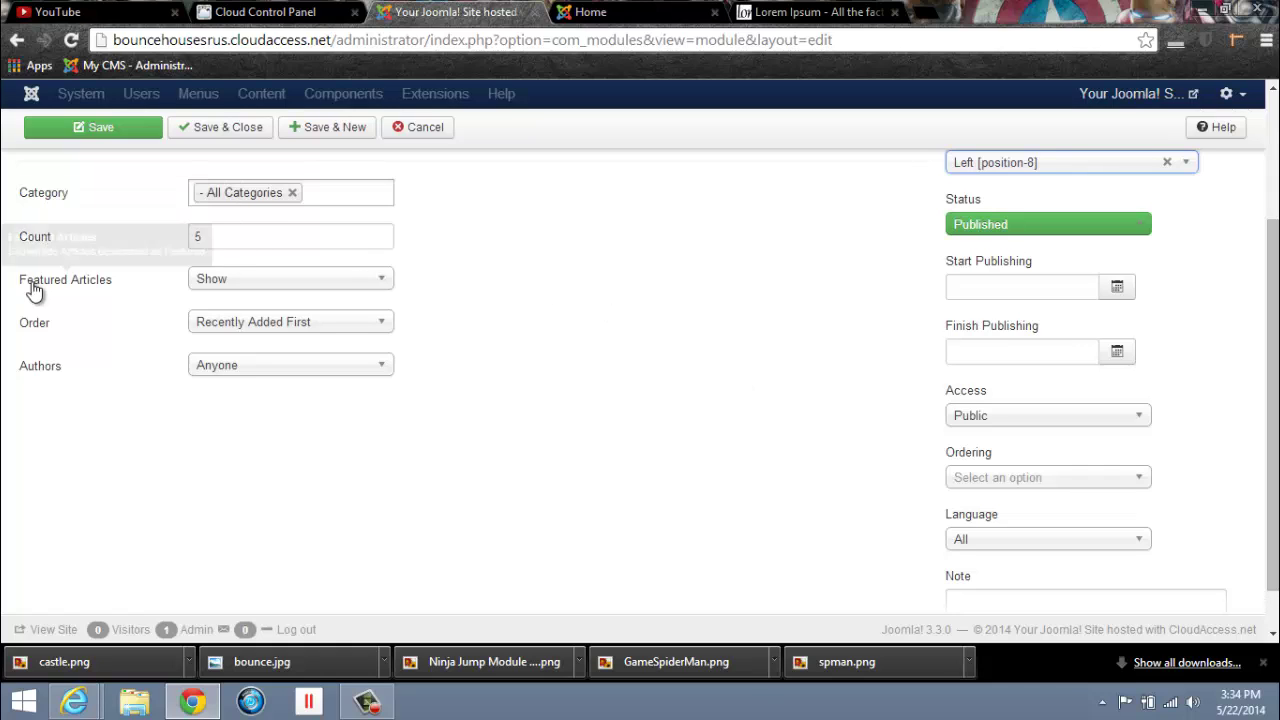
scroll(50, 340, down, 1)
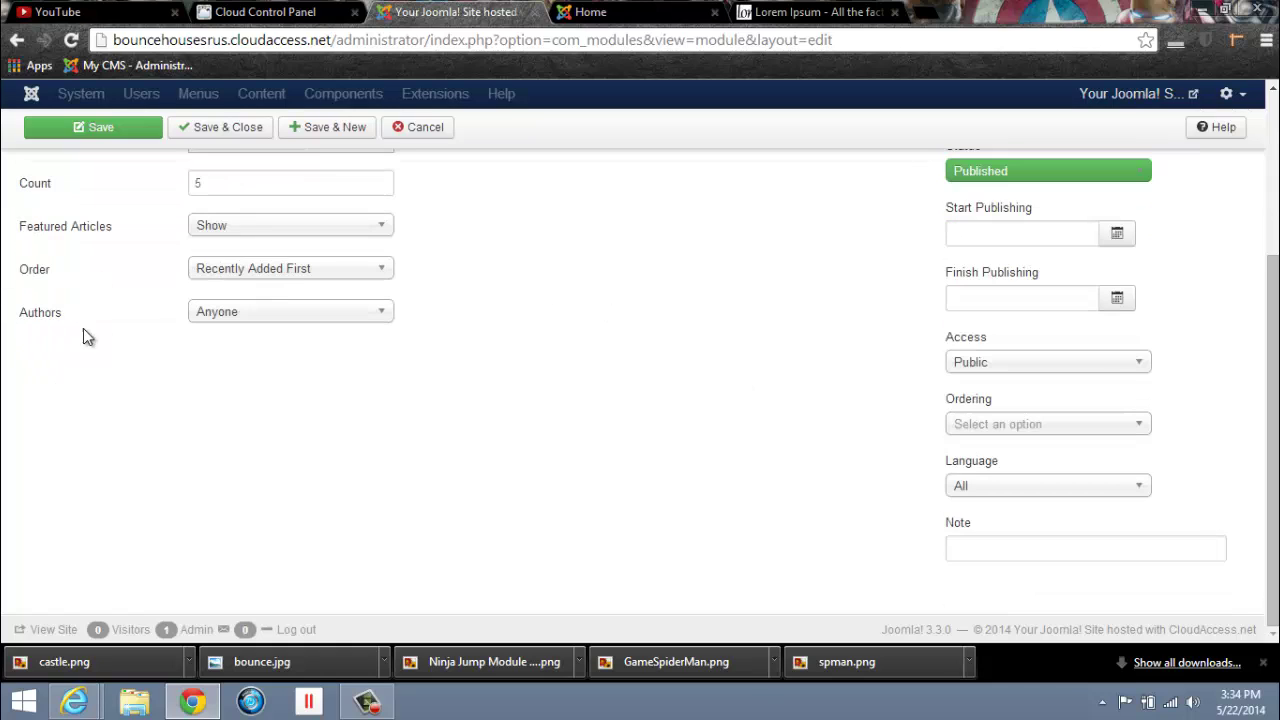
click(382, 281)
scroll(382, 281, up, 3)
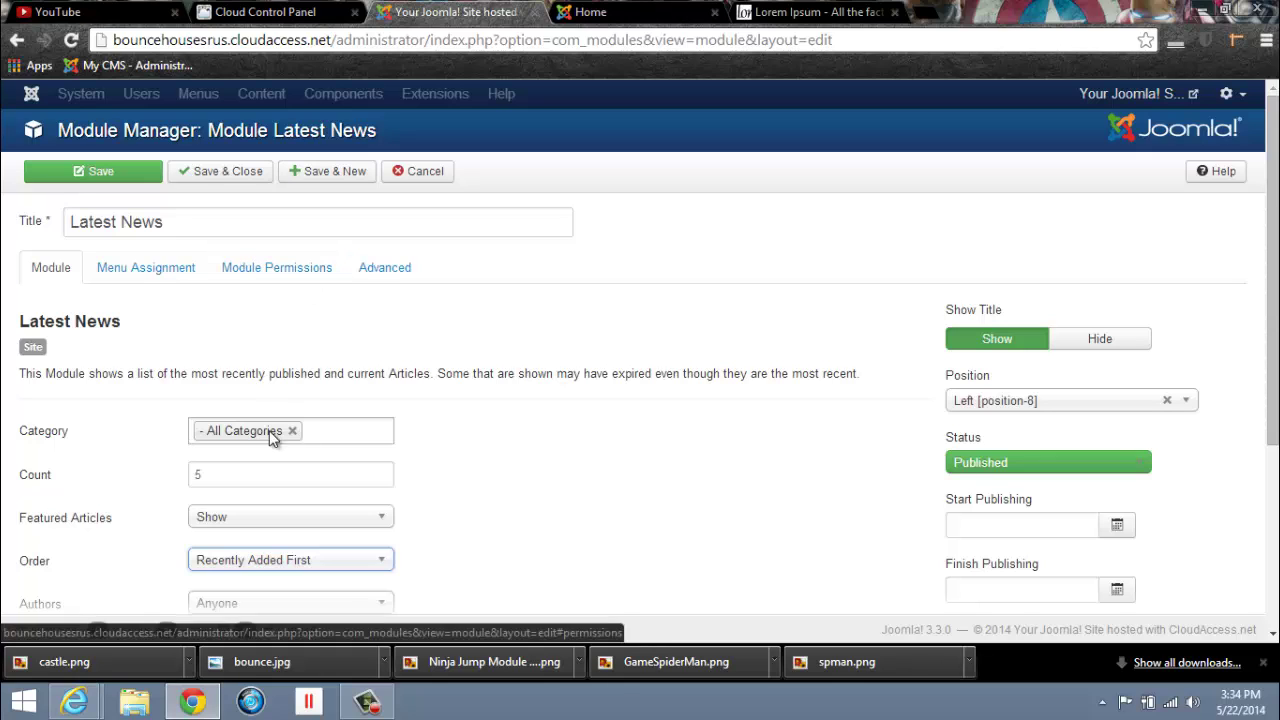
click(225, 180)
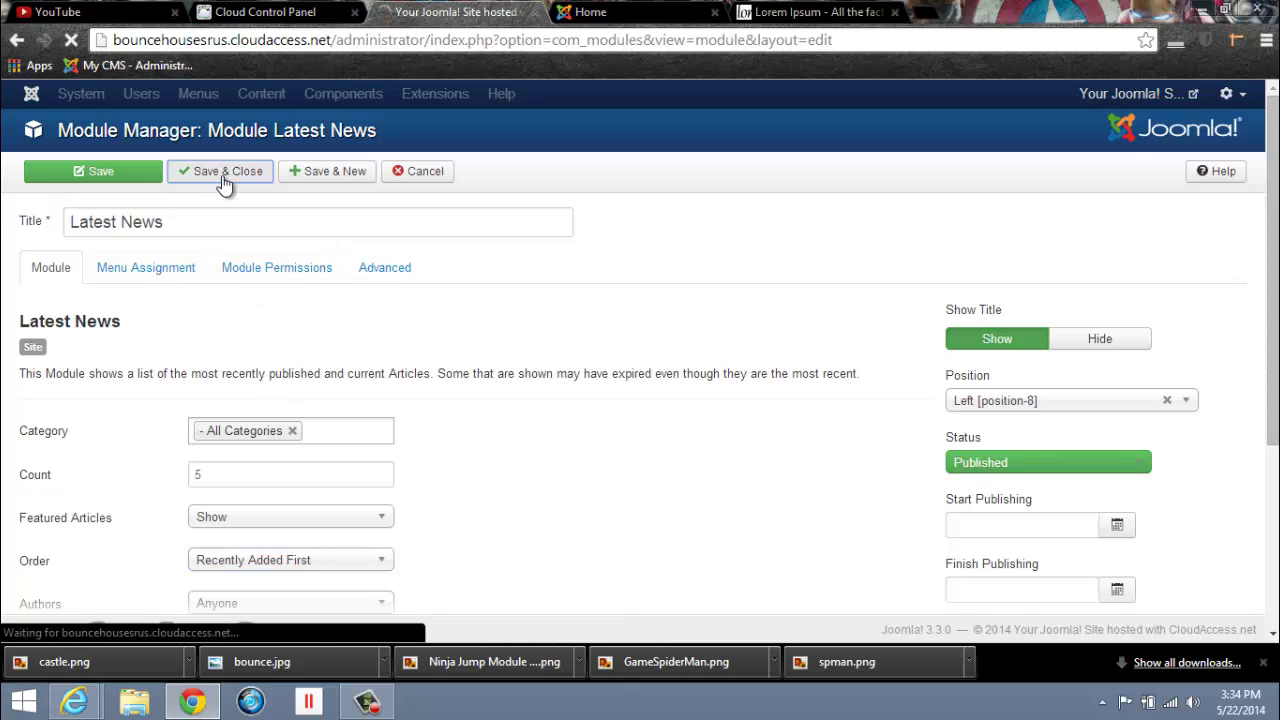
Step: Reload the public home page and examine the Latest News list below the bounce house image
click(628, 24)
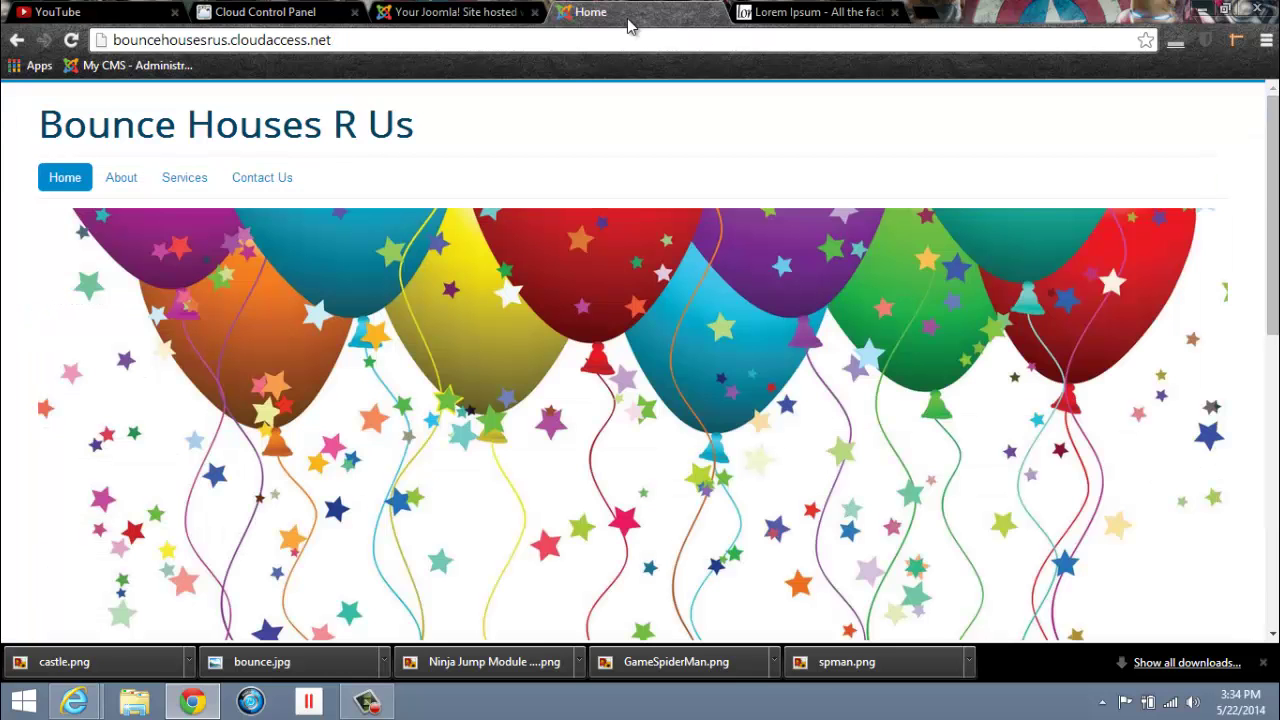
click(72, 42)
scroll(592, 377, down, 3)
scroll(594, 377, down, 5)
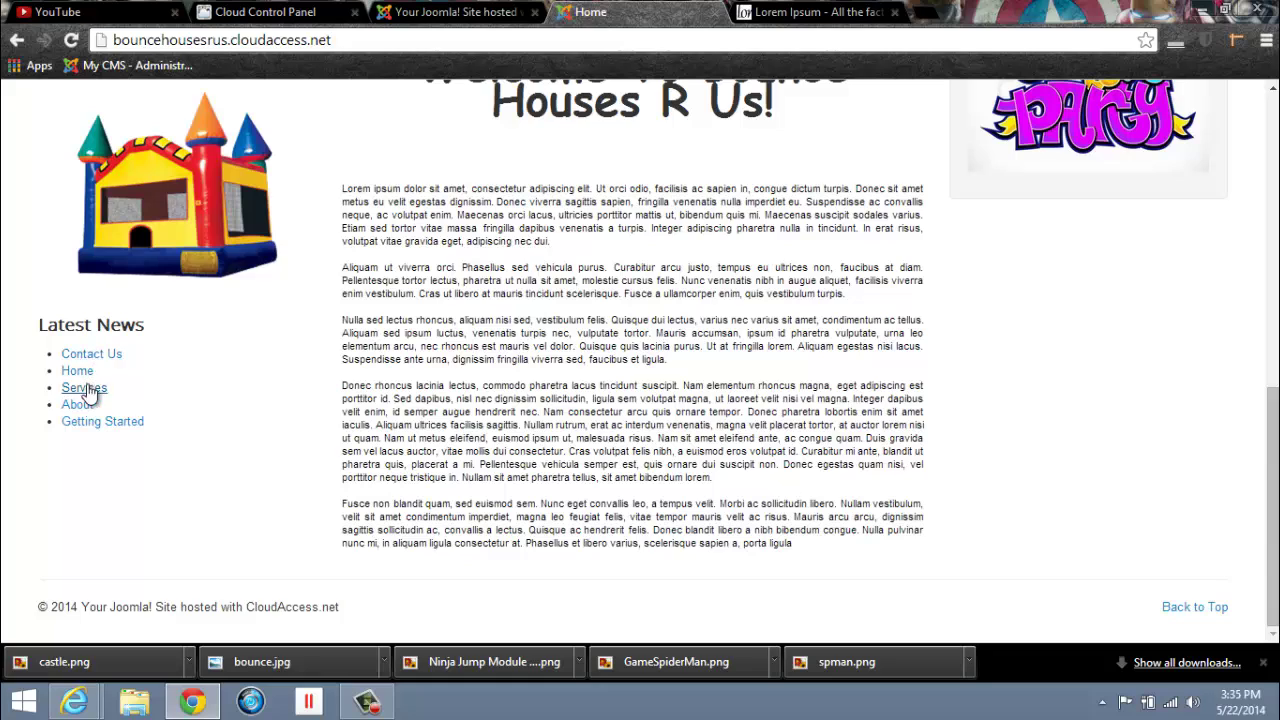
click(77, 419)
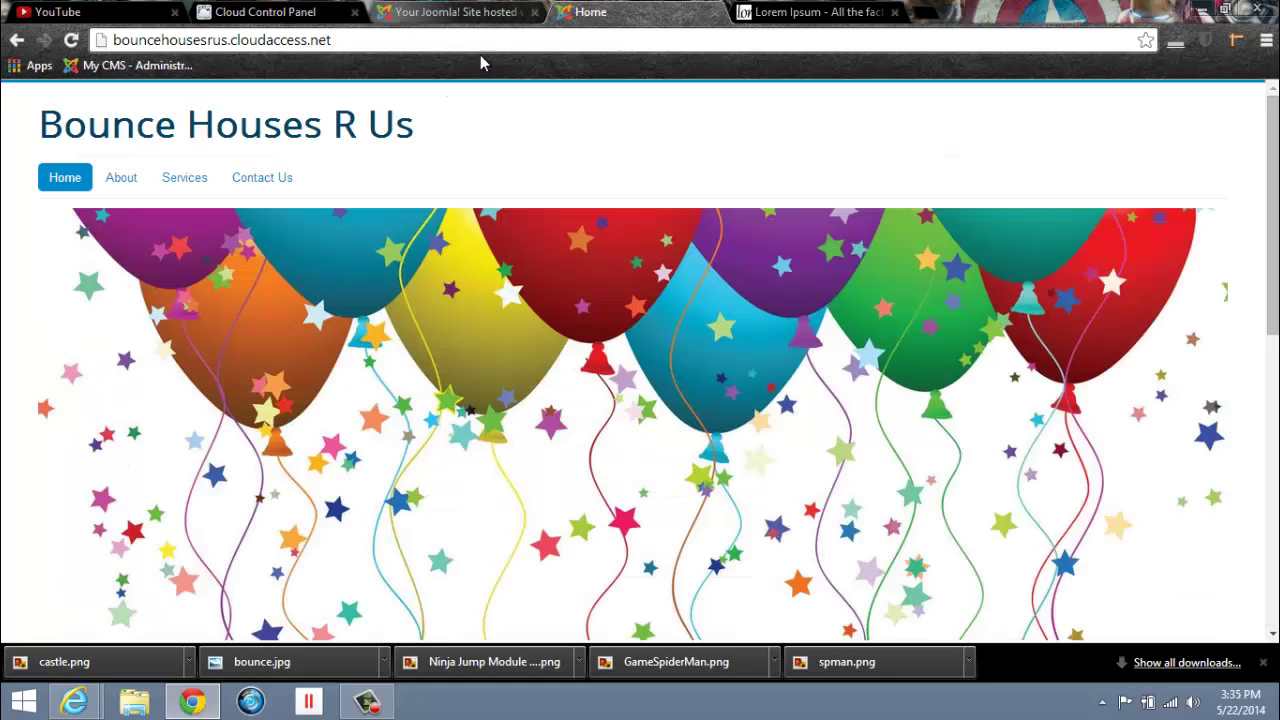
scroll(674, 500, down, 5)
scroll(674, 492, down, 3)
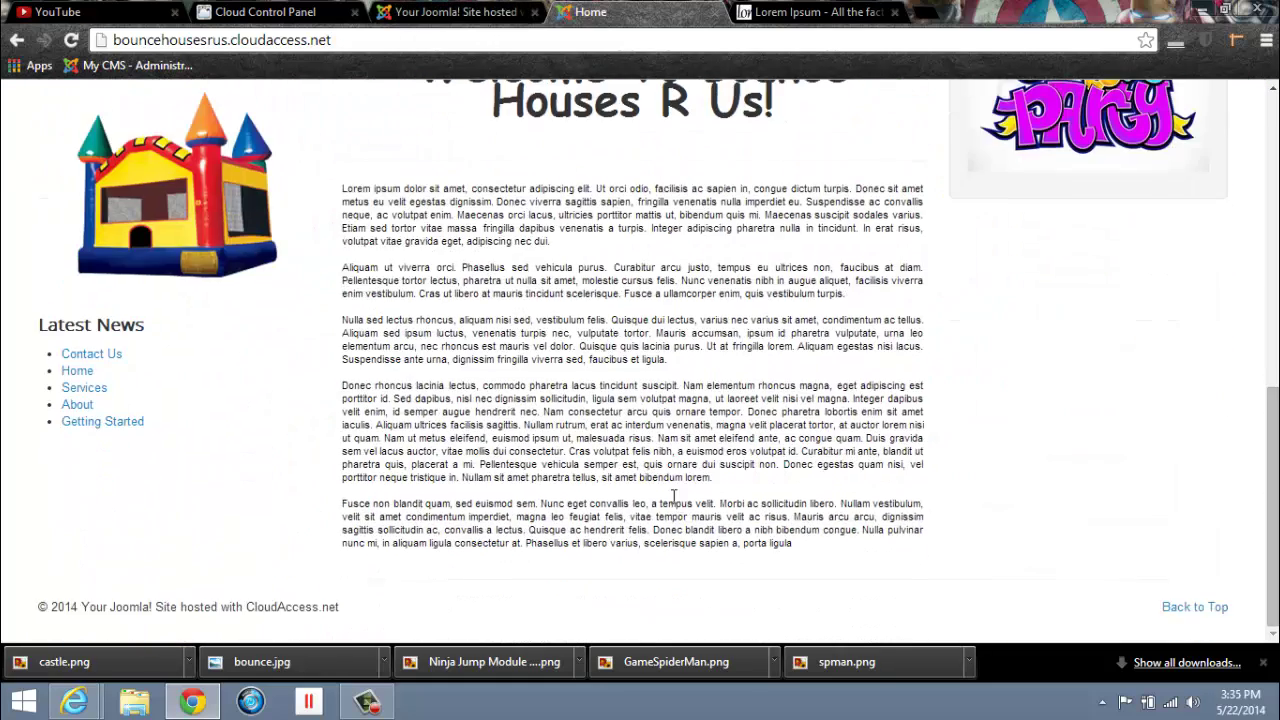
scroll(664, 515, up, 1)
scroll(664, 515, up, 2)
scroll(662, 515, down, 3)
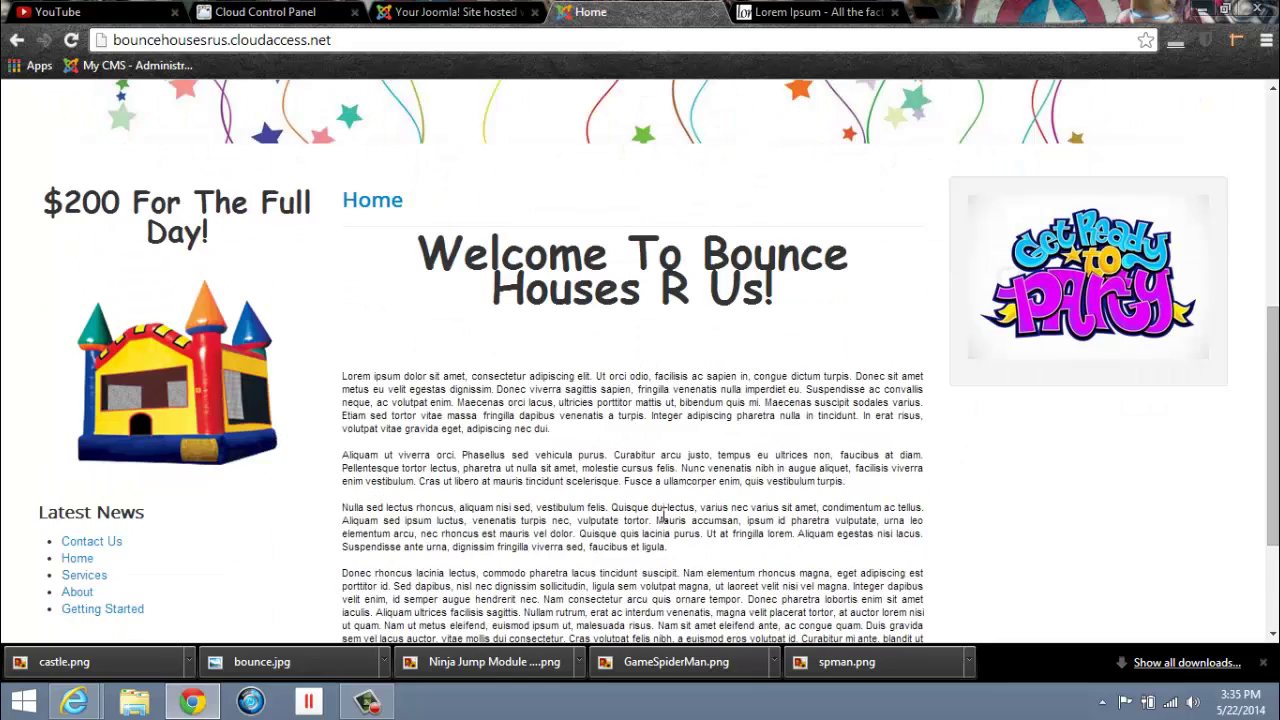
scroll(662, 515, up, 5)
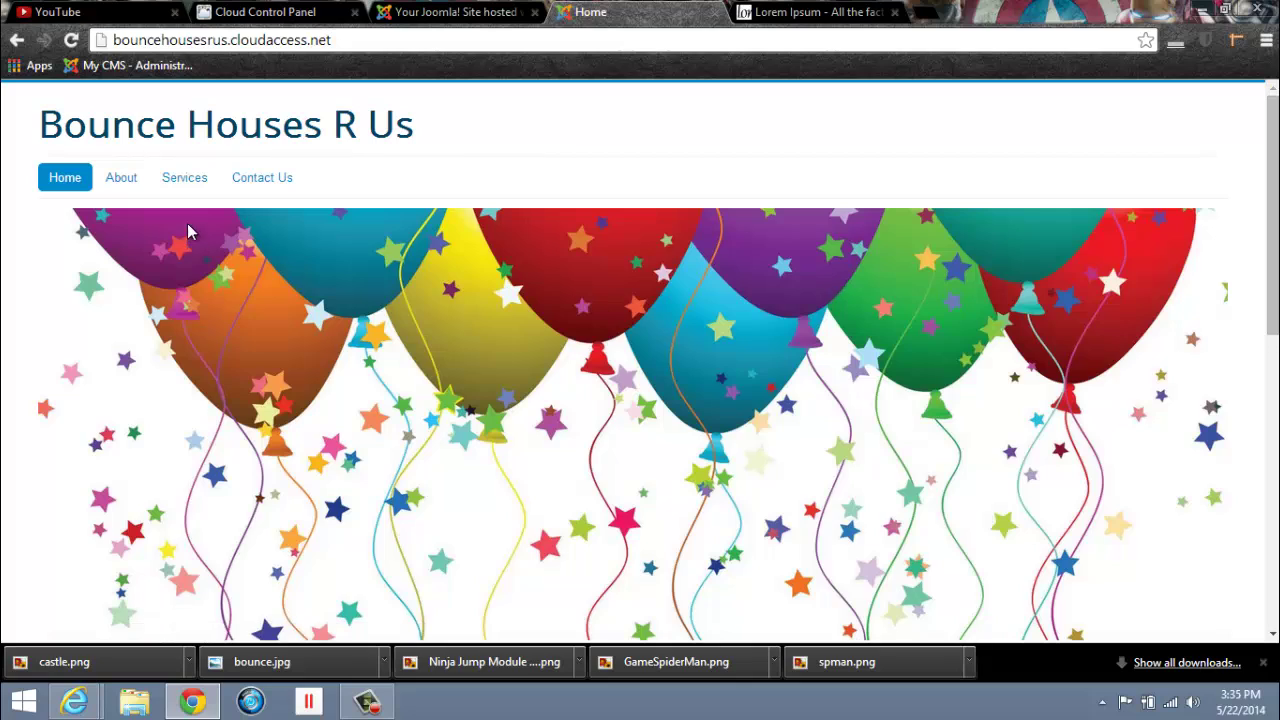
Step: View the public site's About page and return to the Module Manager
click(124, 180)
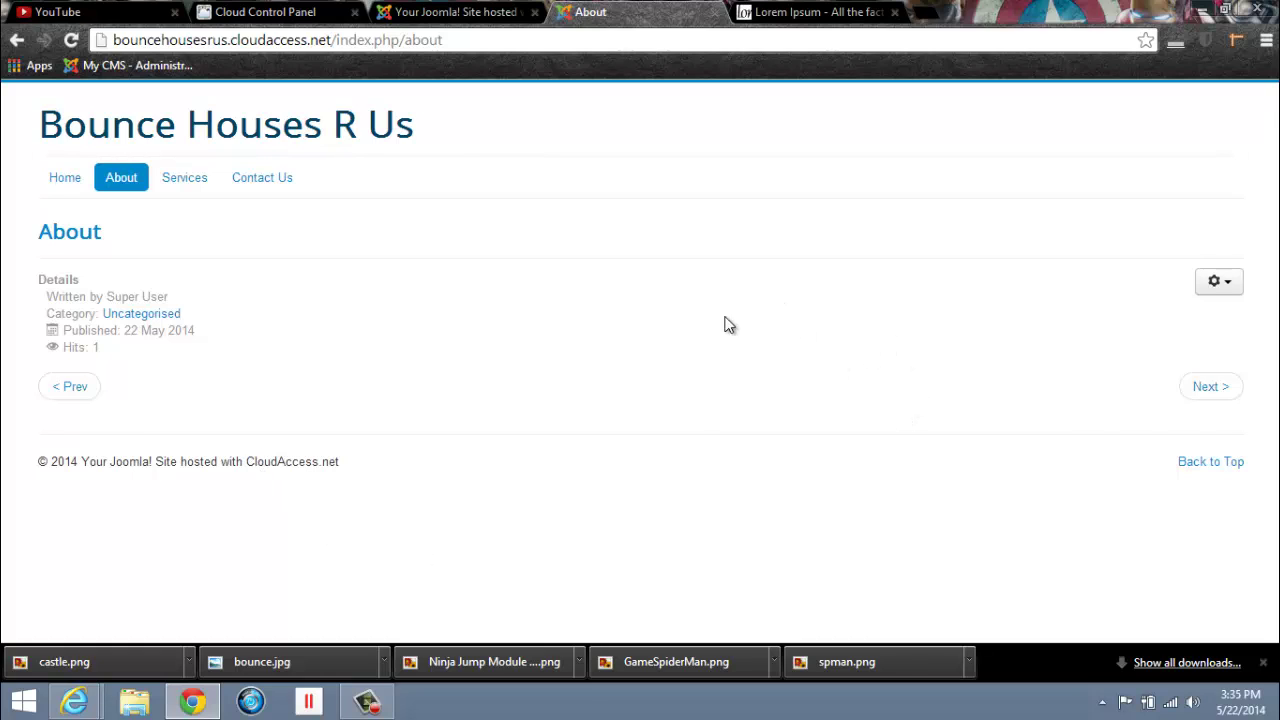
click(462, 13)
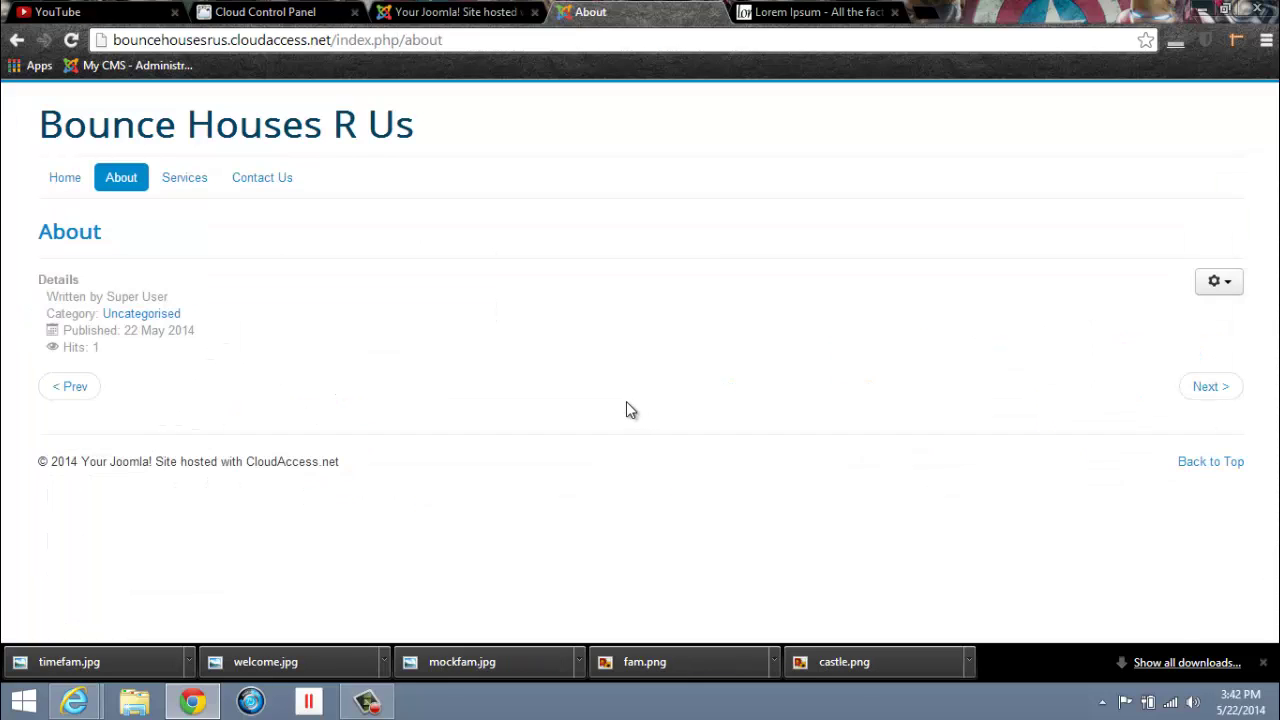
click(486, 14)
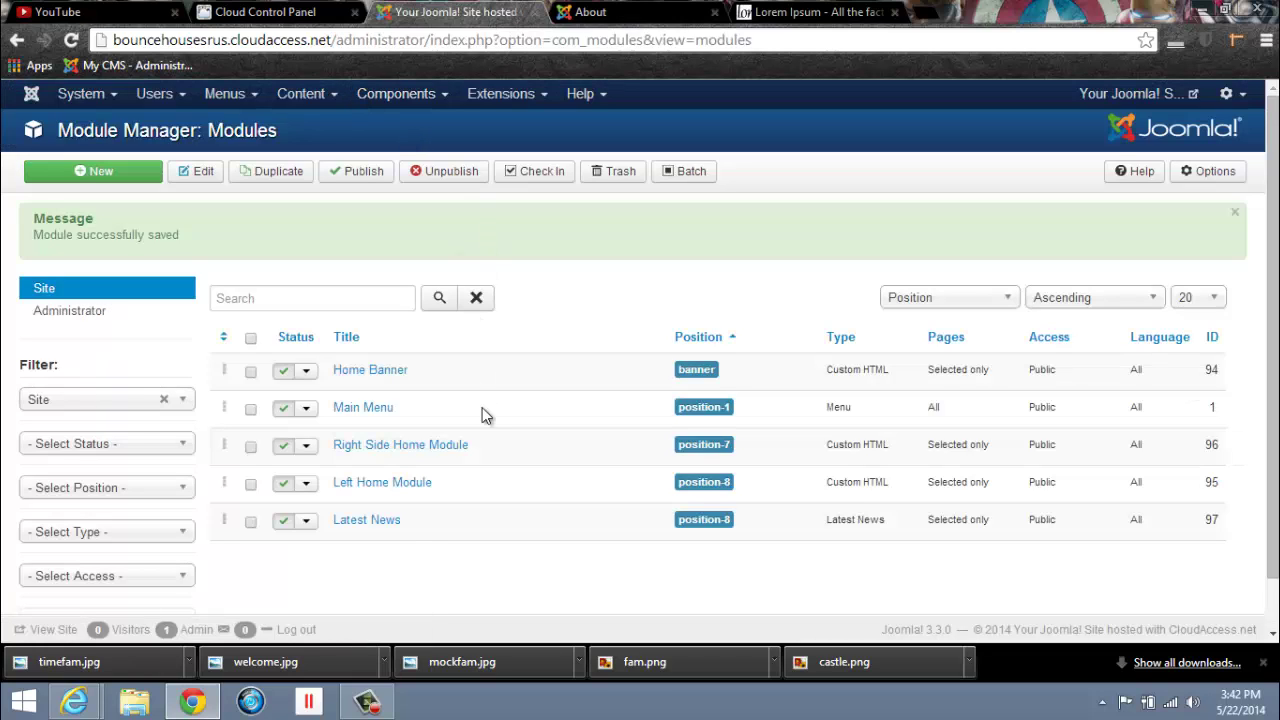
Step: Create a new Custom HTML module titled About Banner
click(128, 178)
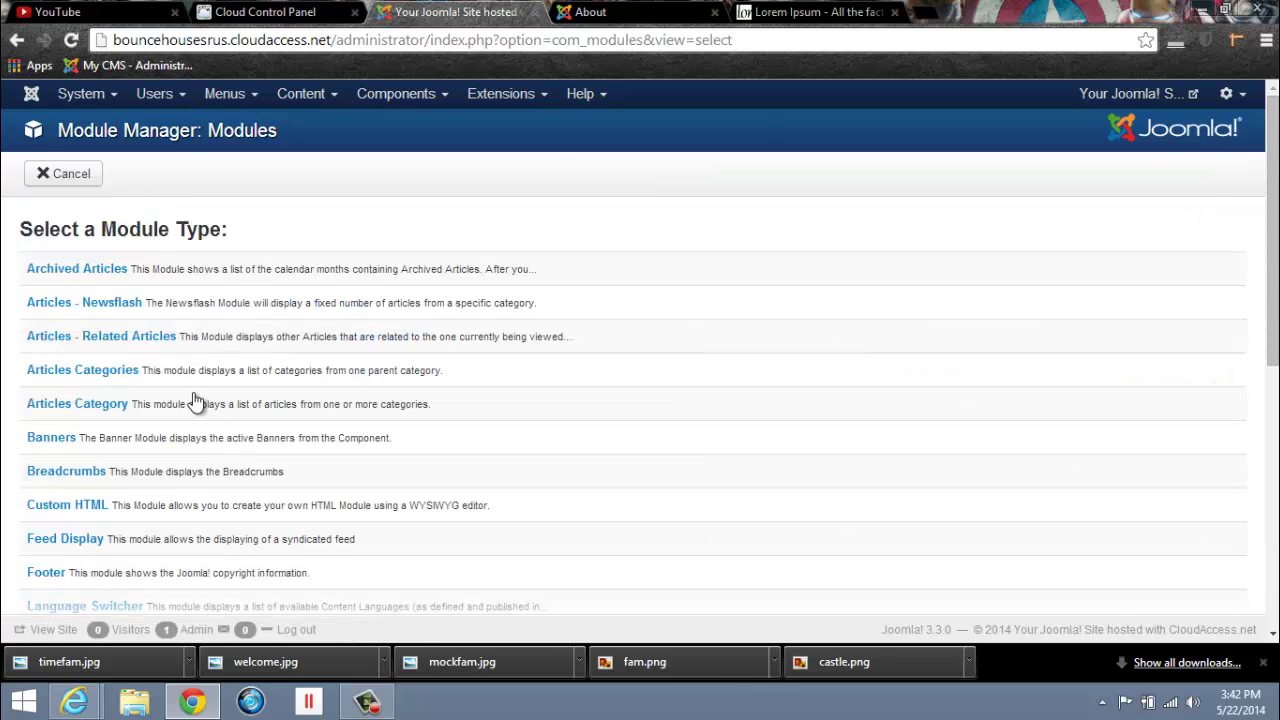
scroll(219, 424, down, 3)
scroll(208, 408, down, 2)
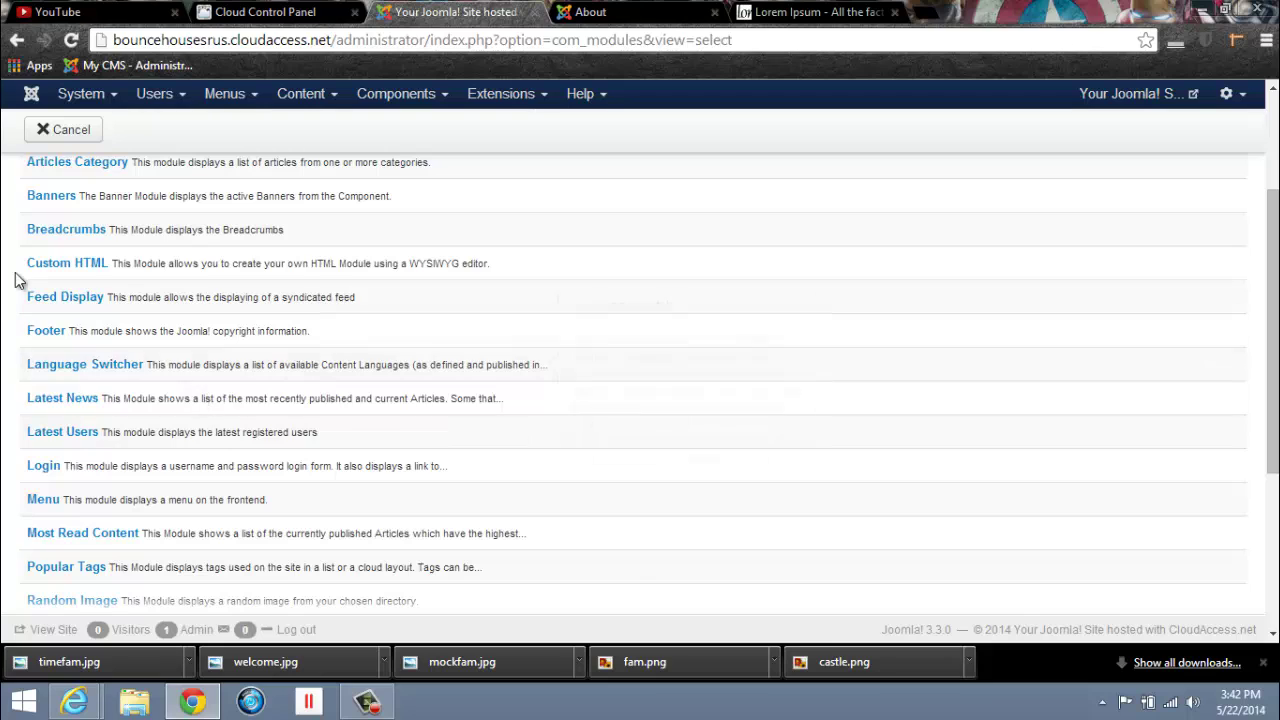
click(62, 273)
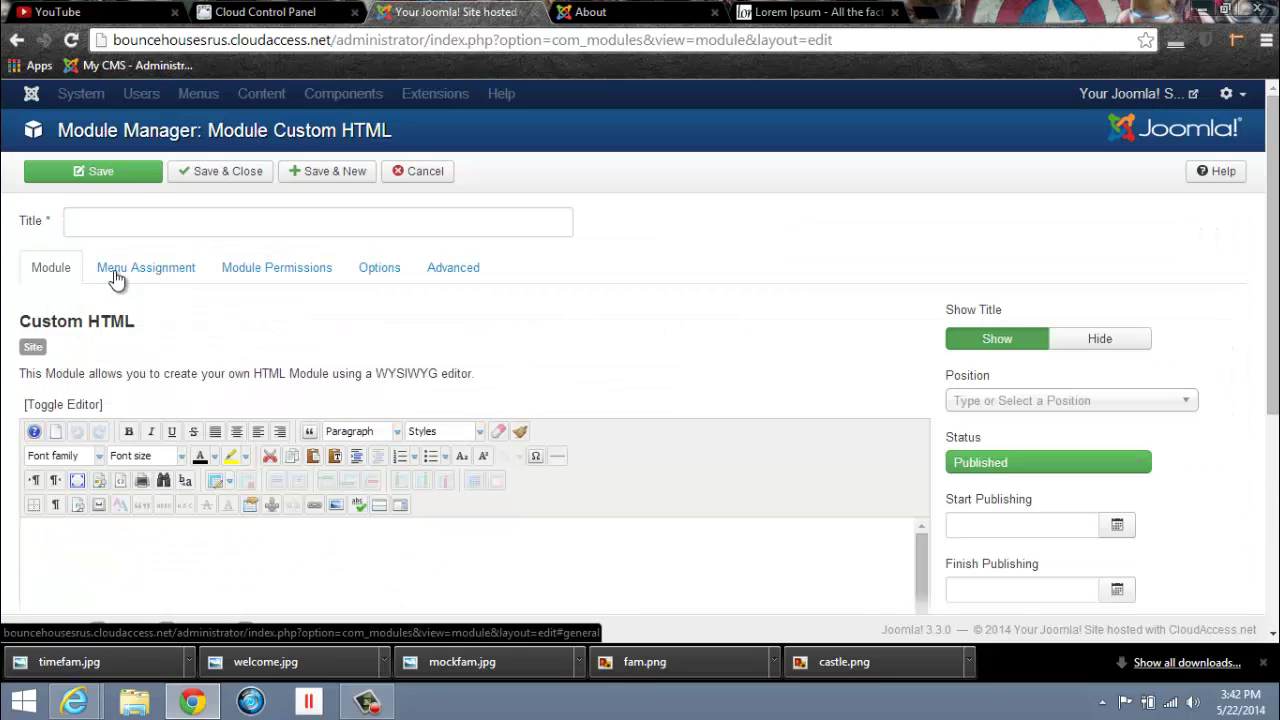
click(150, 222)
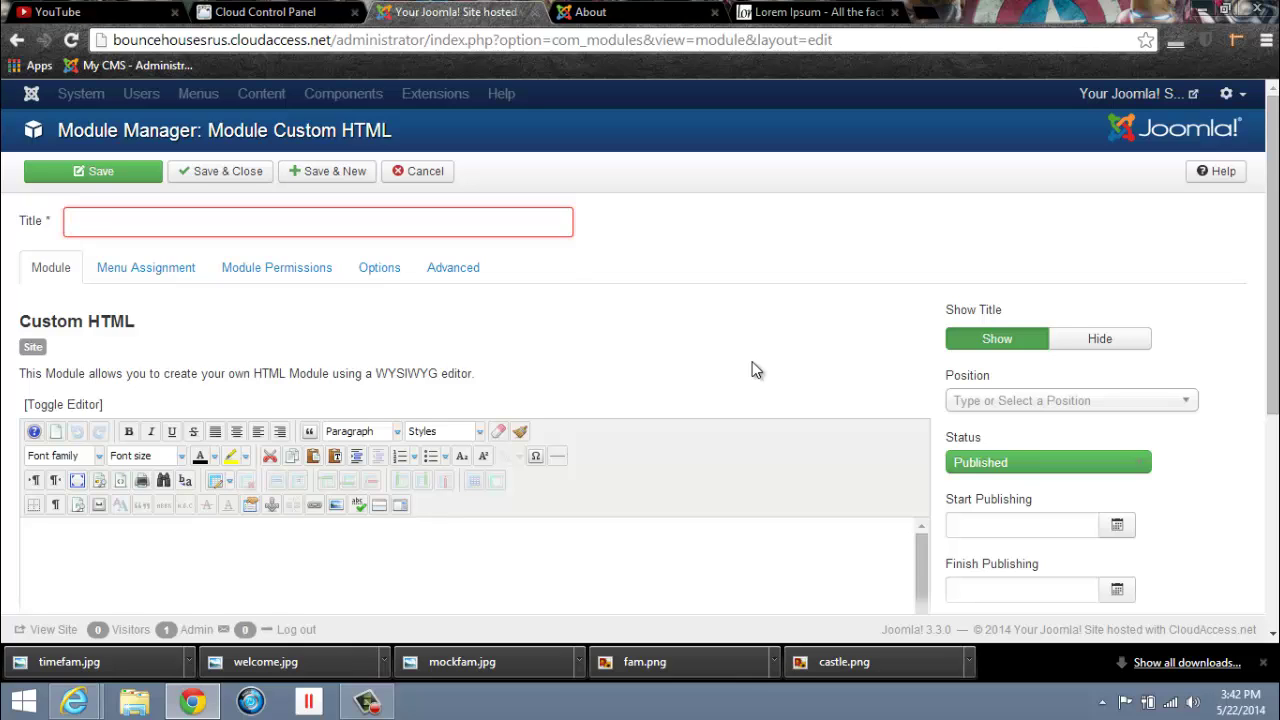
text(About)
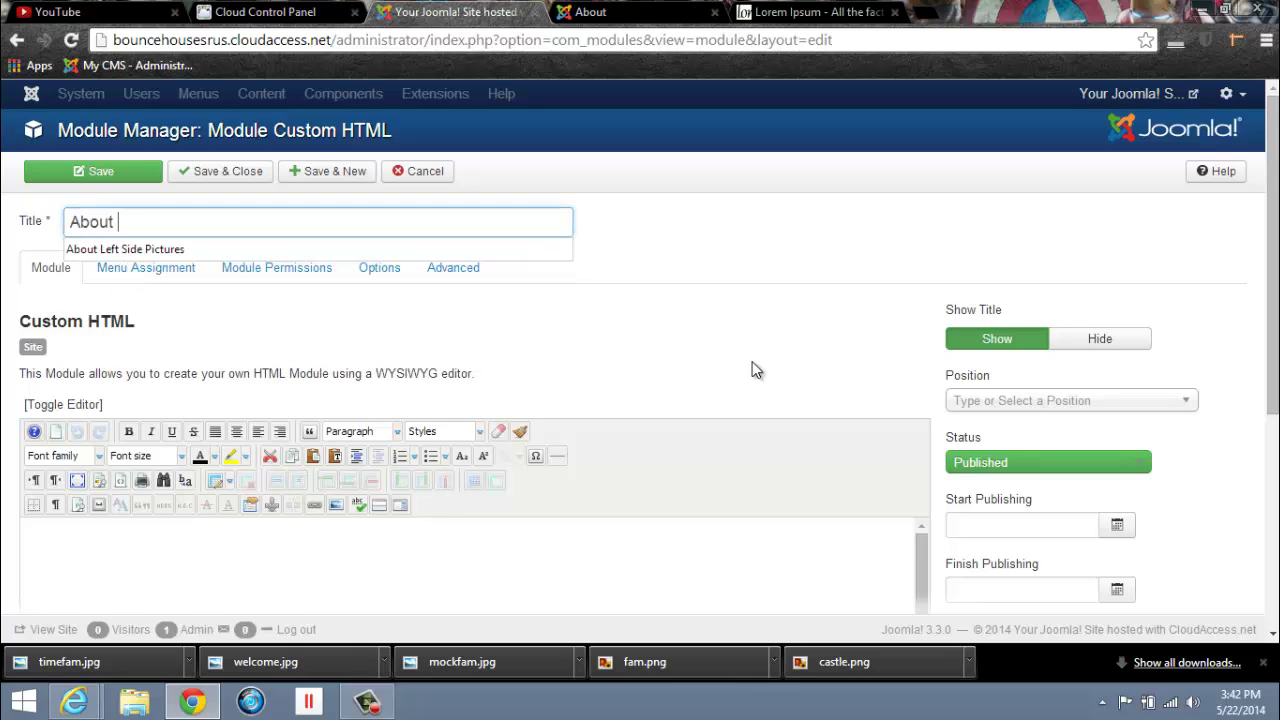
text( Banner)
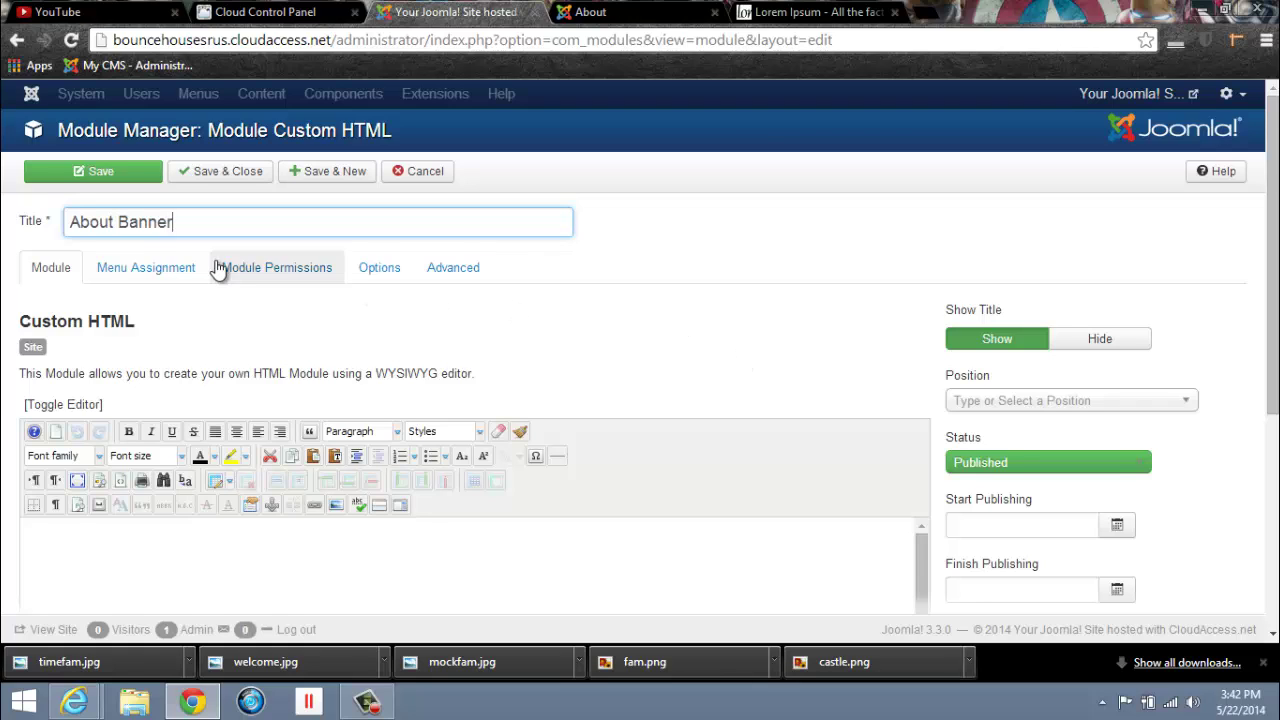
Step: Assign the About Banner module only to the About page of the main menu
click(133, 275)
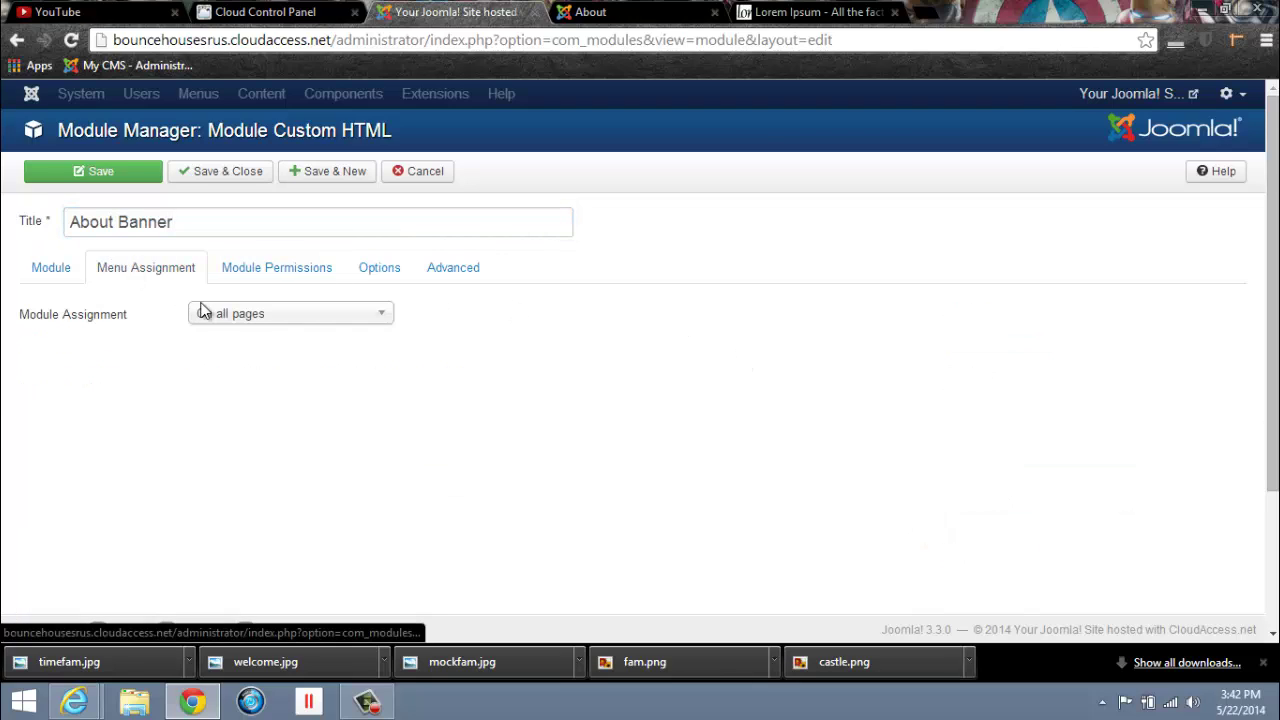
click(378, 315)
click(322, 384)
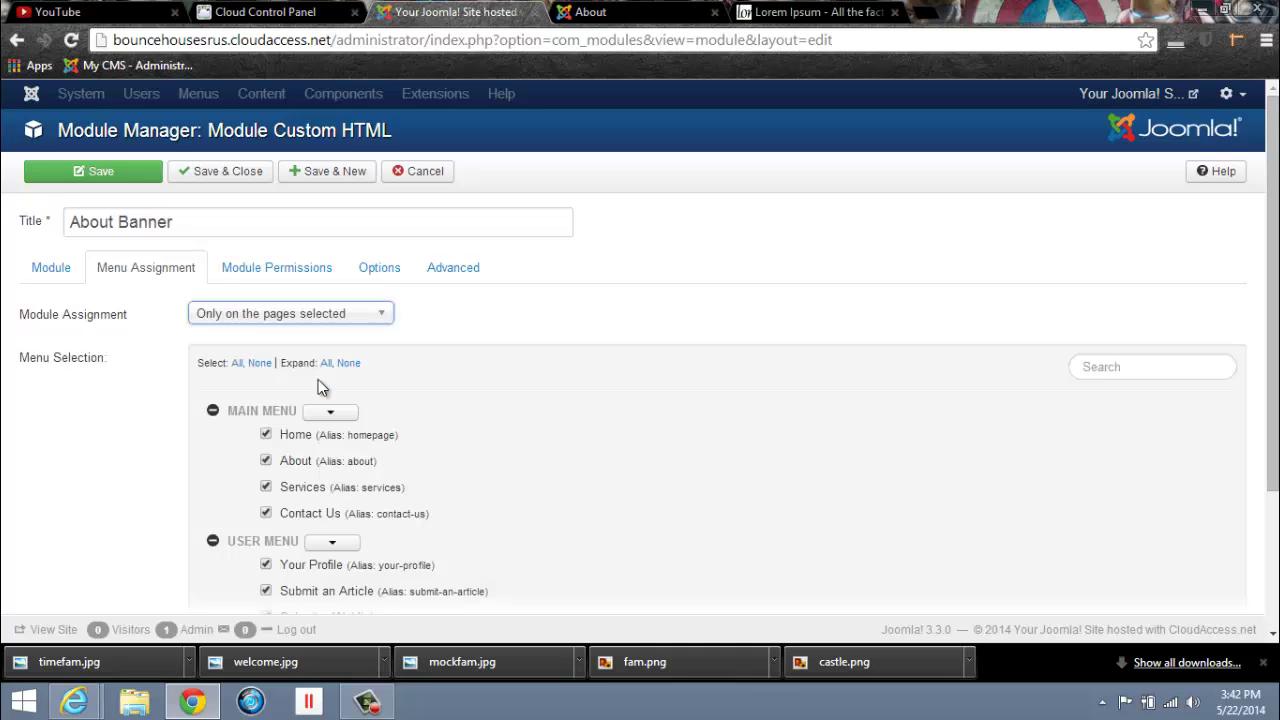
click(259, 363)
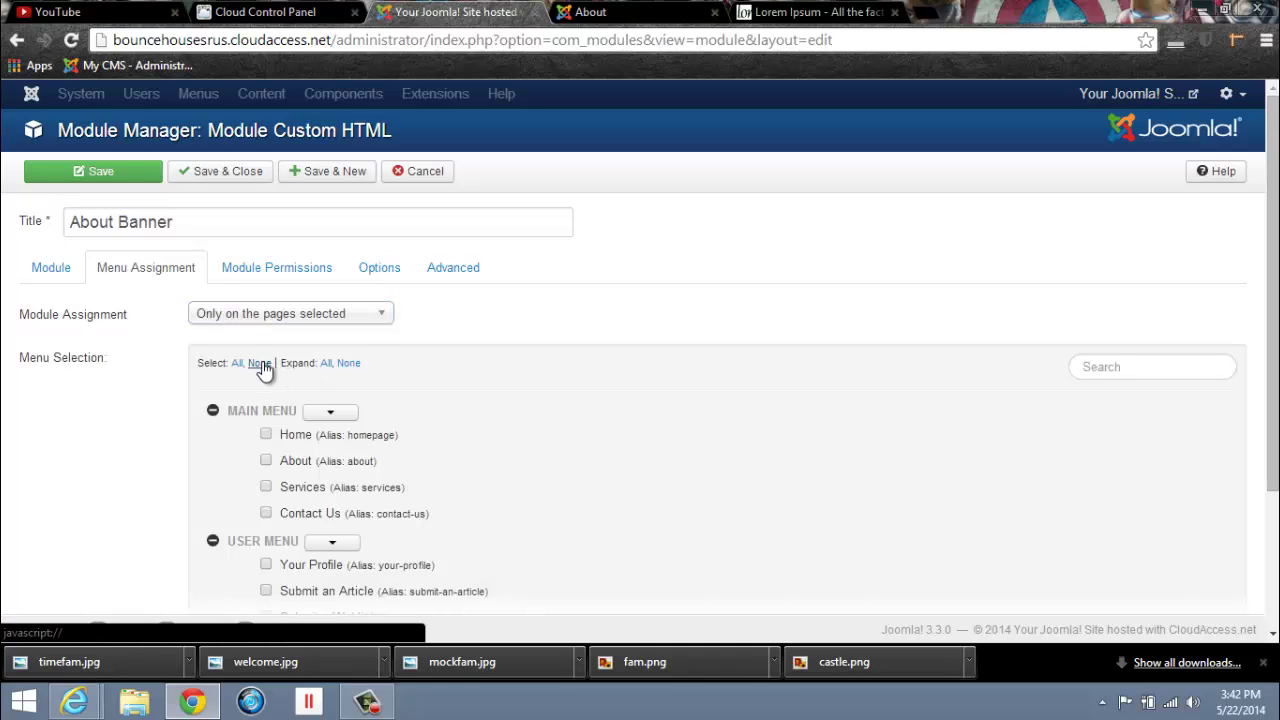
click(265, 461)
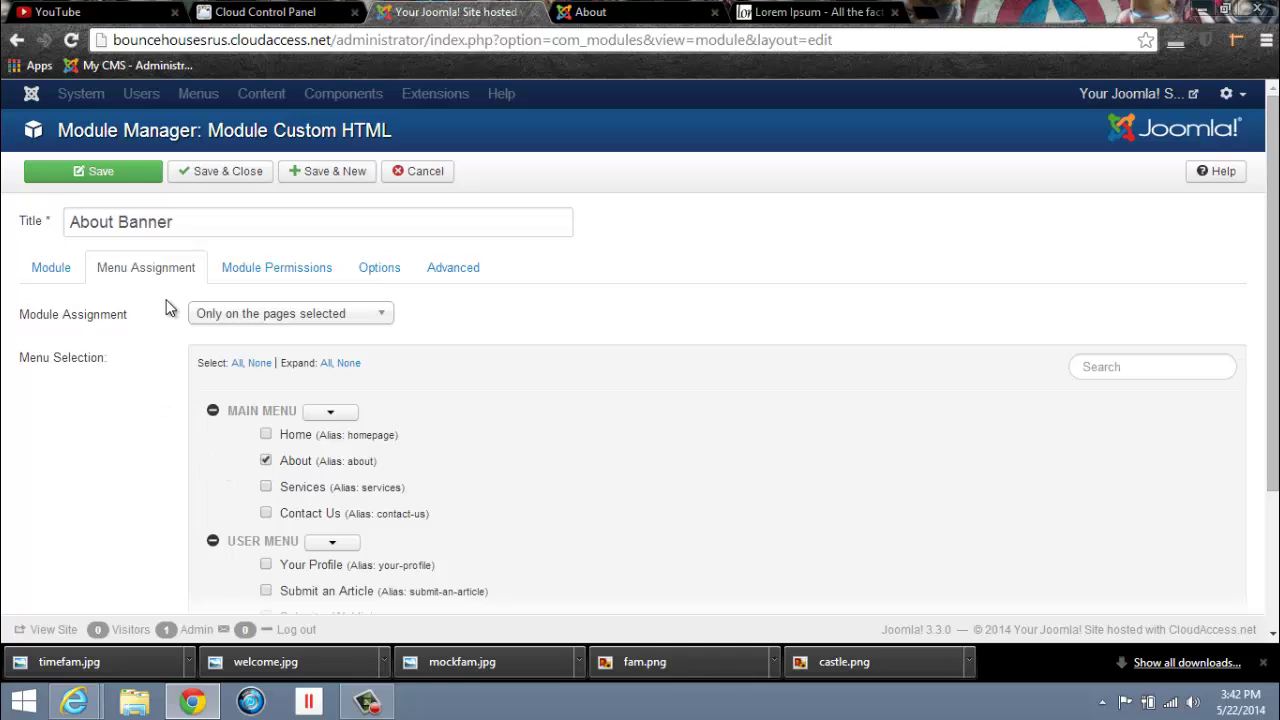
Step: Hide the About Banner module's title and set its position to Protostar's Banner [banner]
click(52, 272)
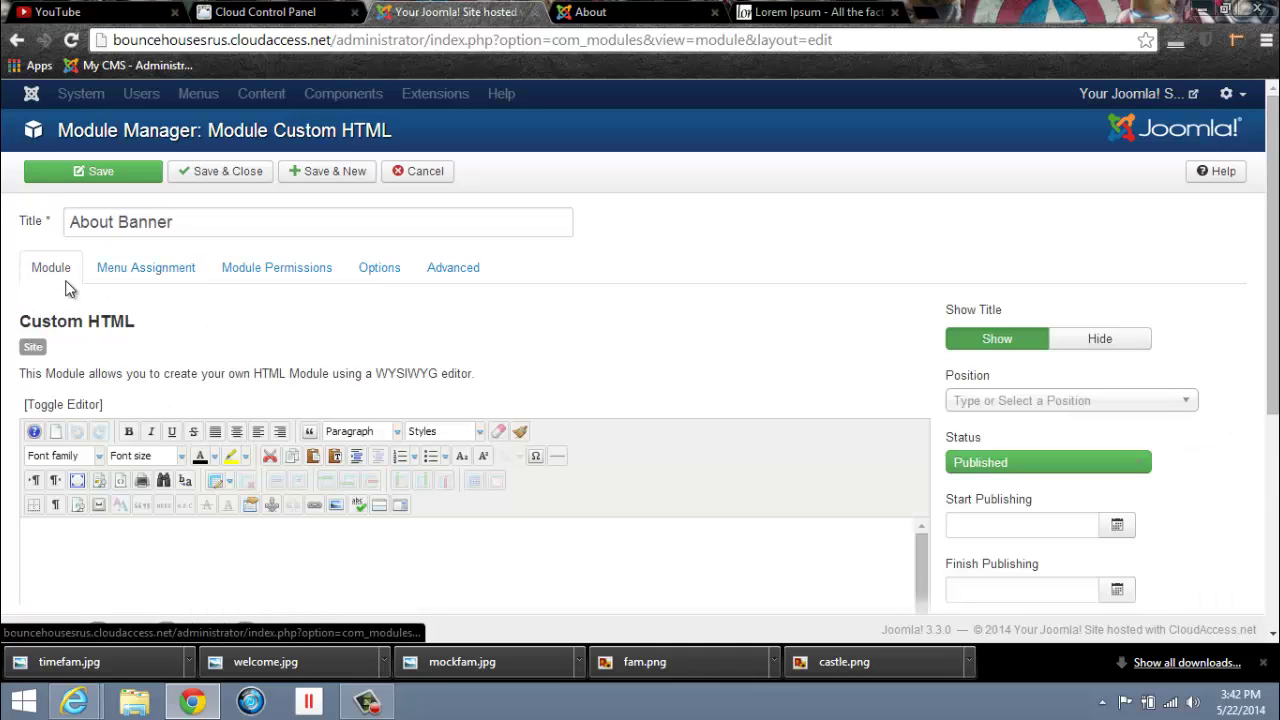
scroll(703, 420, down, 2)
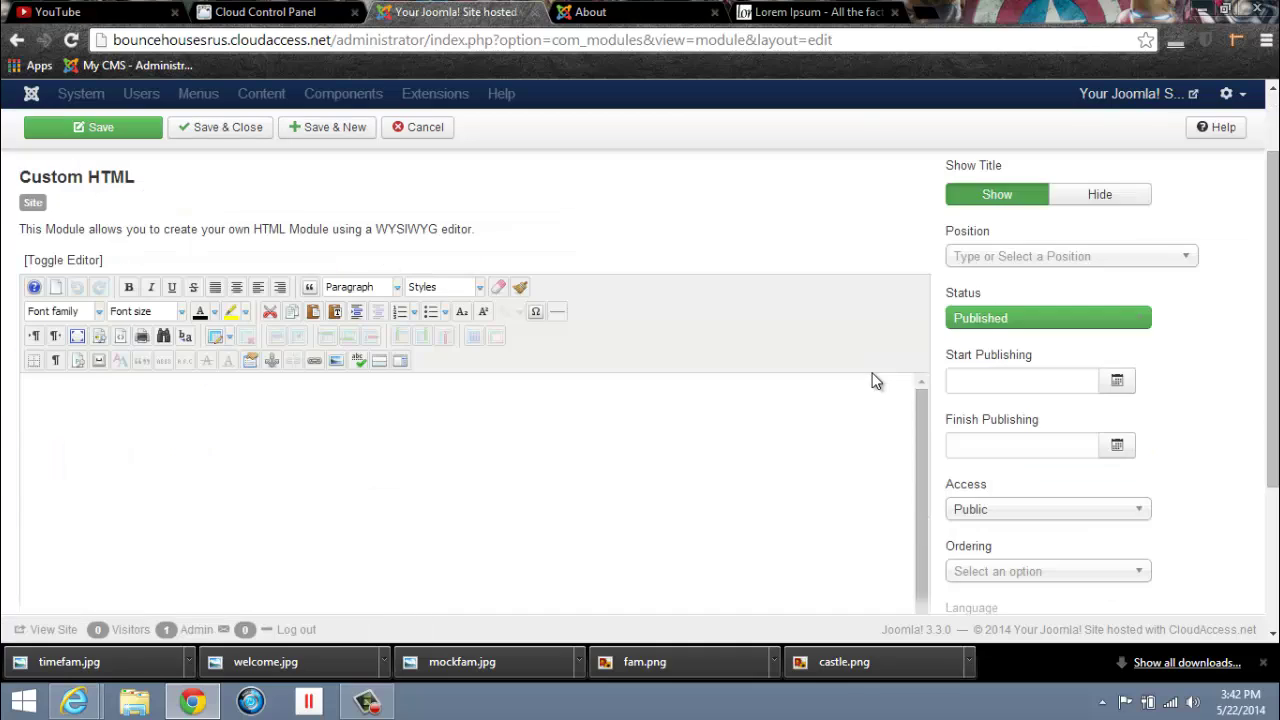
click(1085, 200)
click(1189, 260)
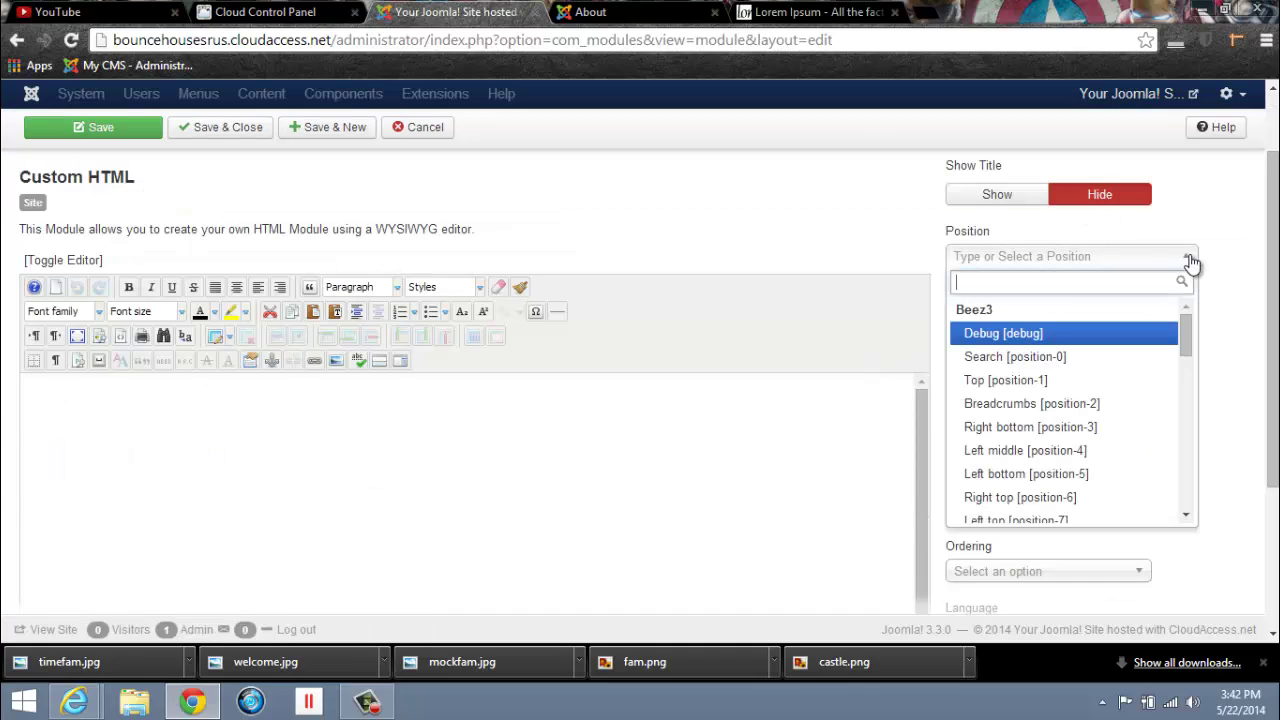
drag(1187, 340, 1188, 393)
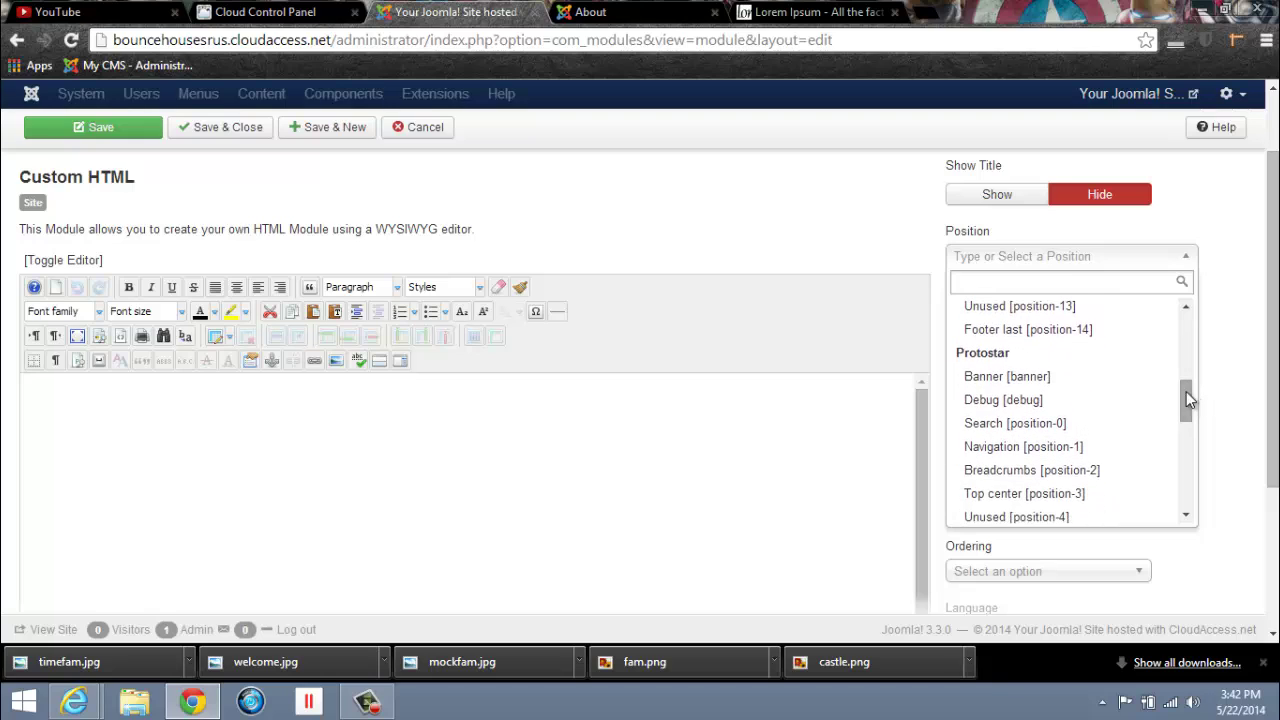
click(1076, 376)
scroll(713, 368, down, 1)
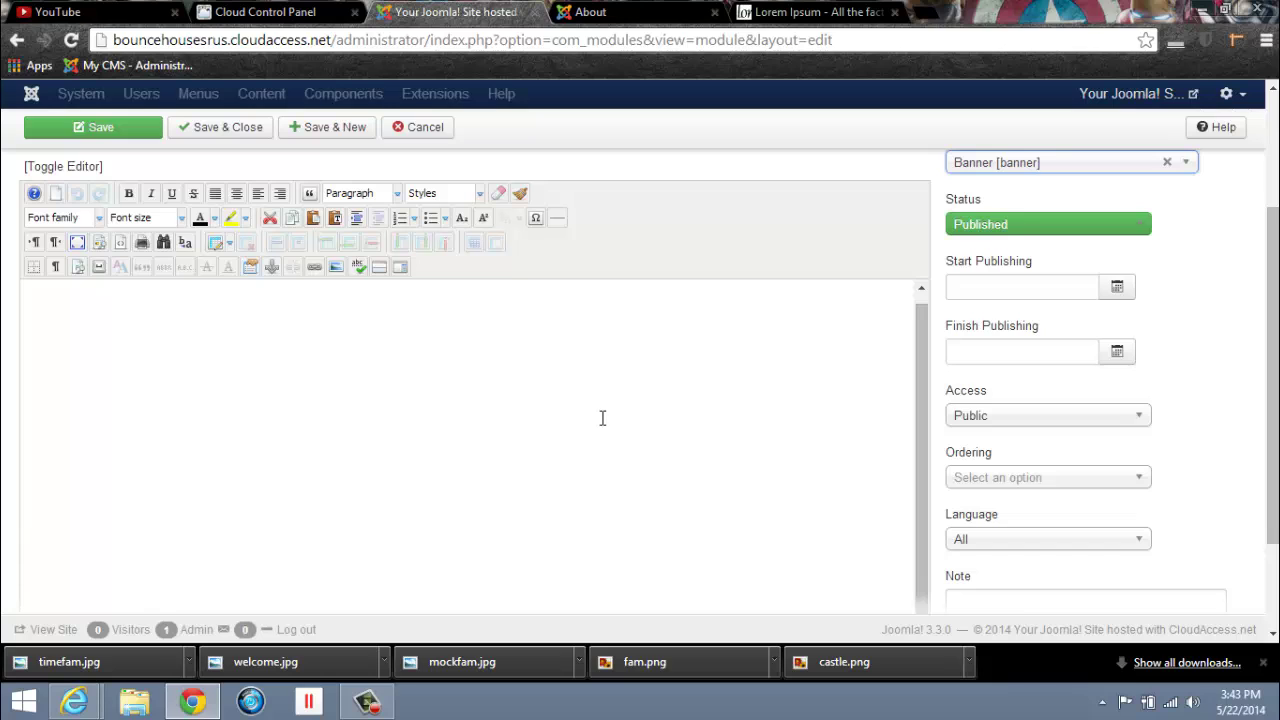
scroll(628, 426, up, 3)
scroll(628, 426, down, 2)
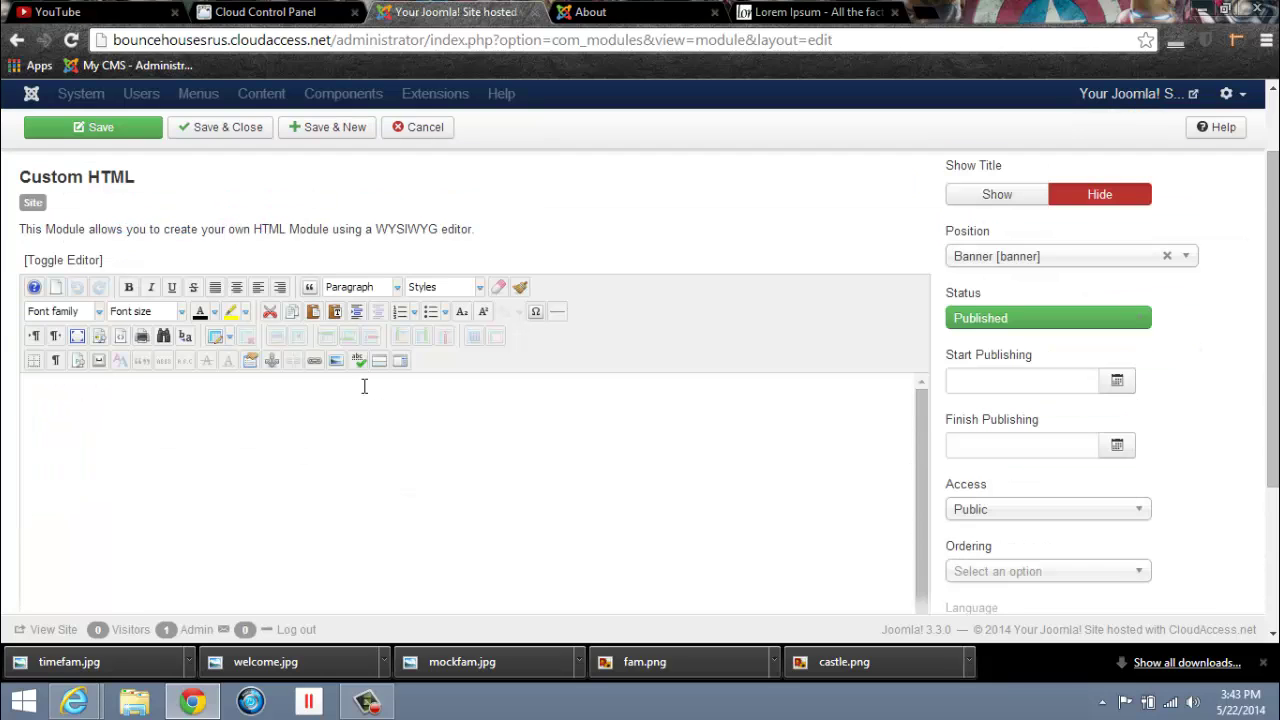
Step: Centre-align the module's content, then upload mockfam from the Bounce Houses img folder and insert it as the banner image
click(236, 287)
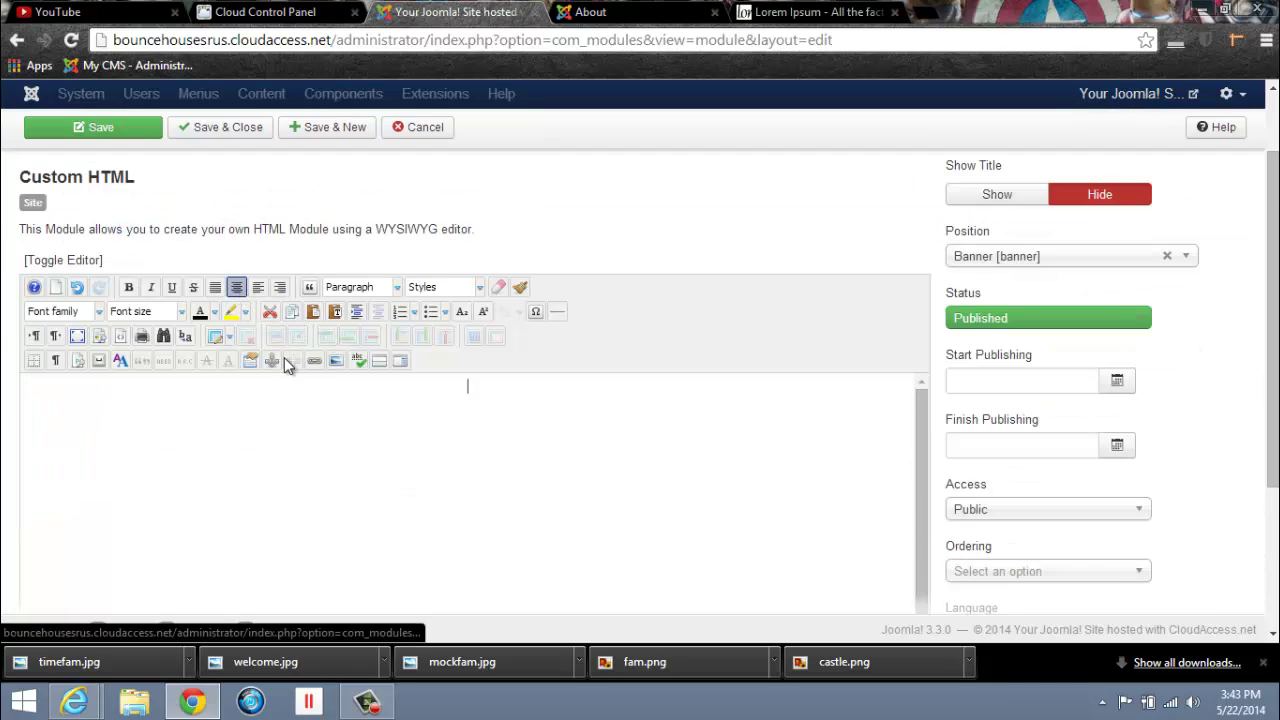
scroll(624, 456, down, 3)
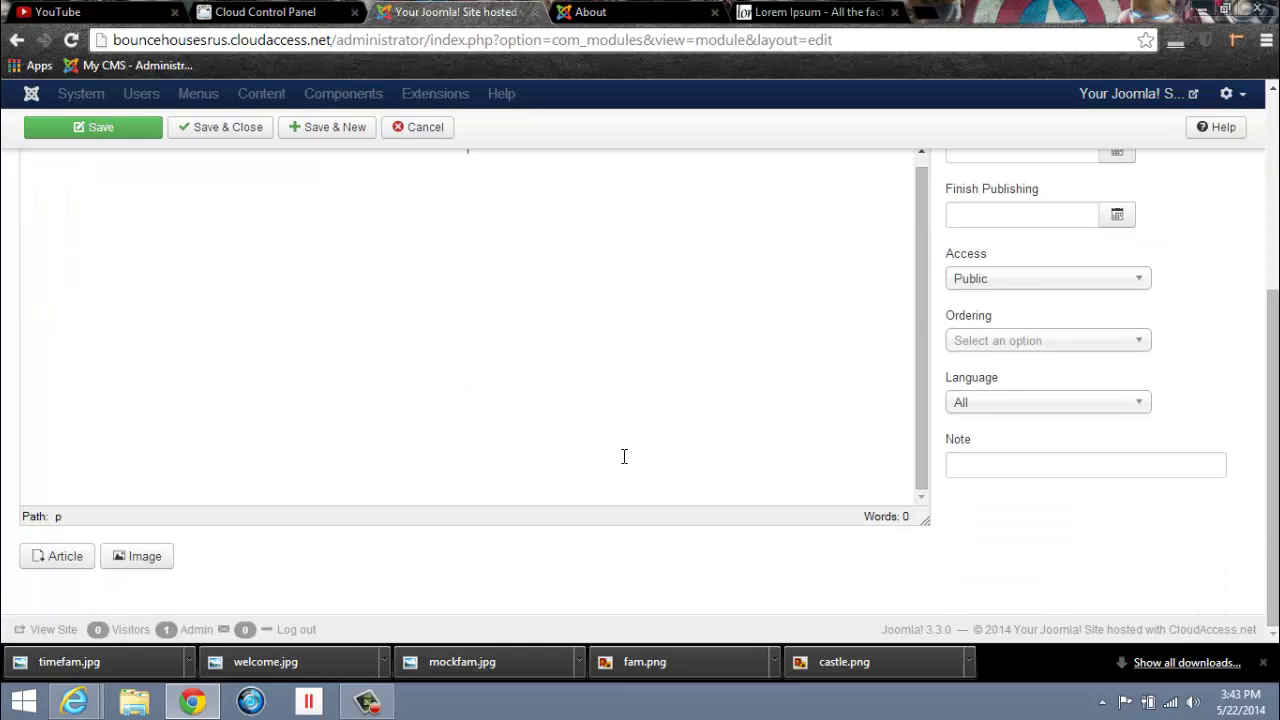
click(146, 562)
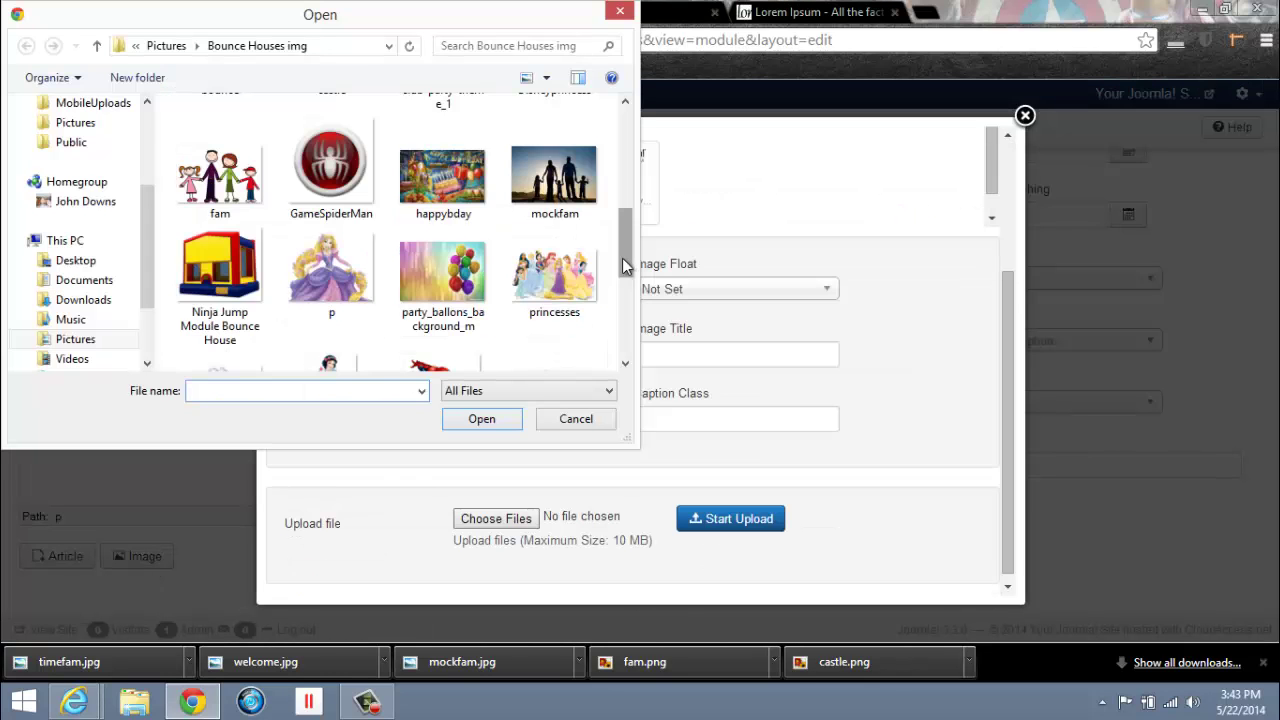
scroll(622, 258, down, 3)
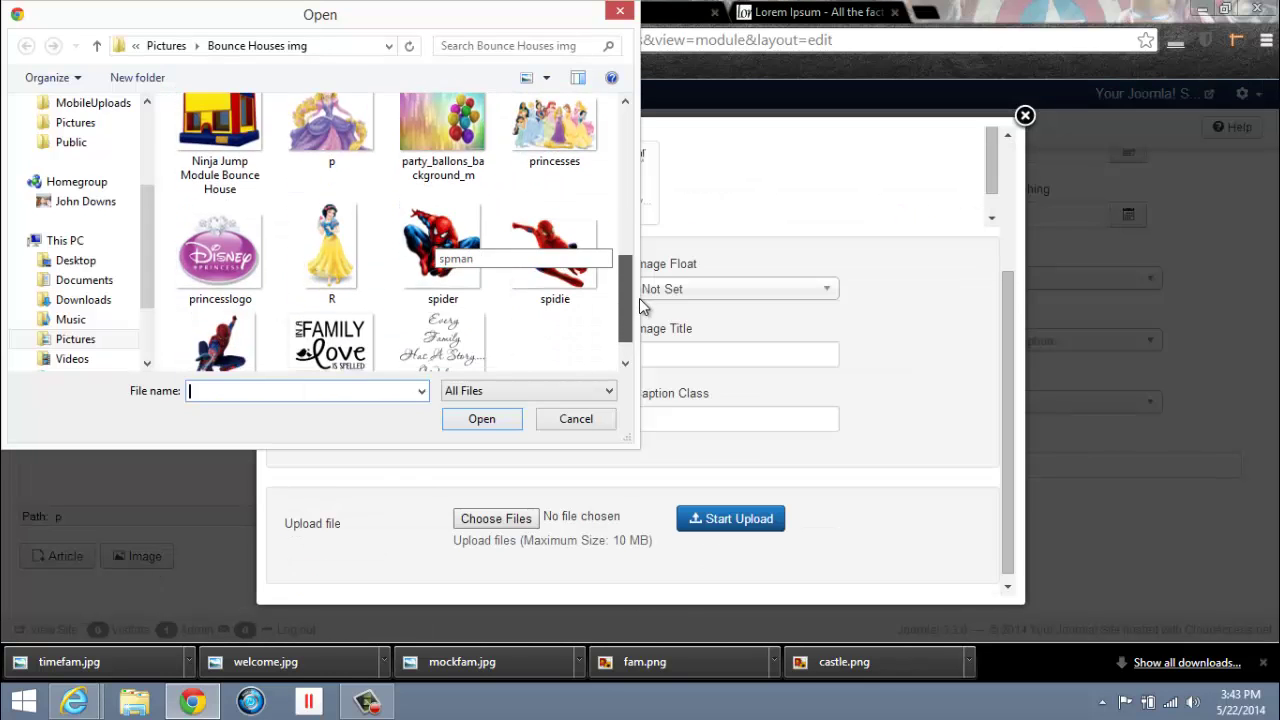
scroll(630, 260, up, 4)
double_click(561, 253)
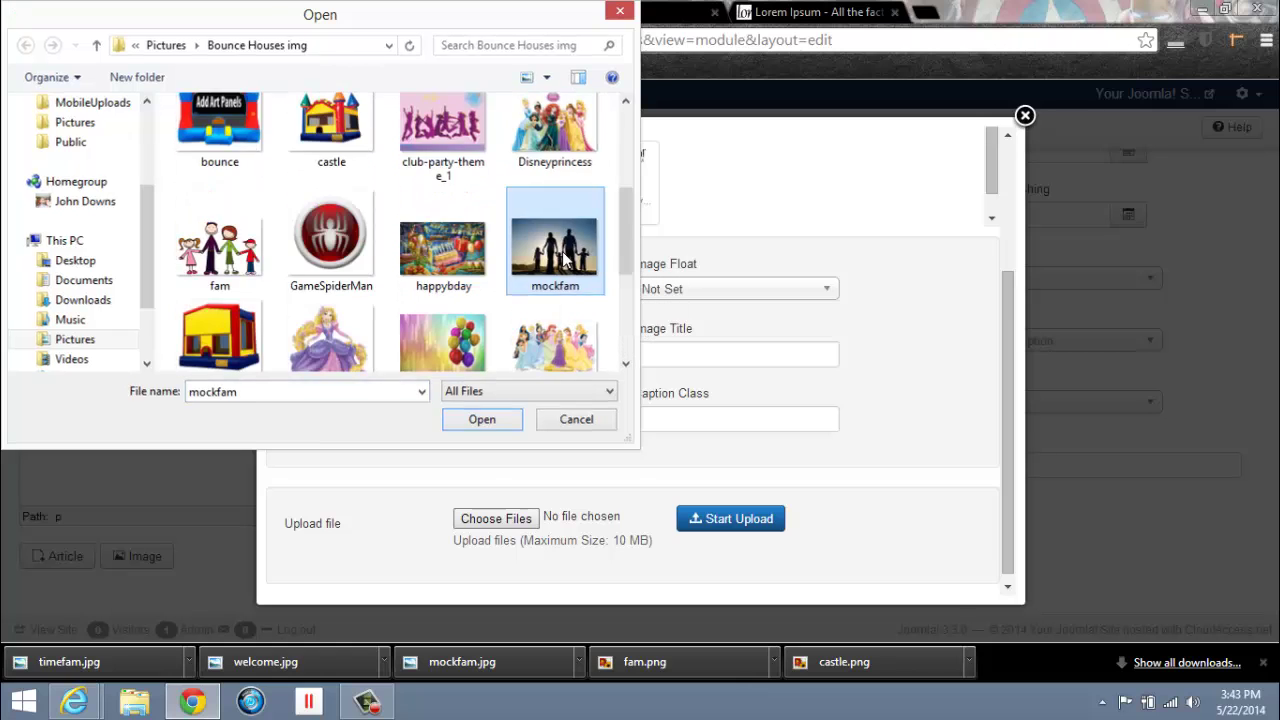
click(710, 518)
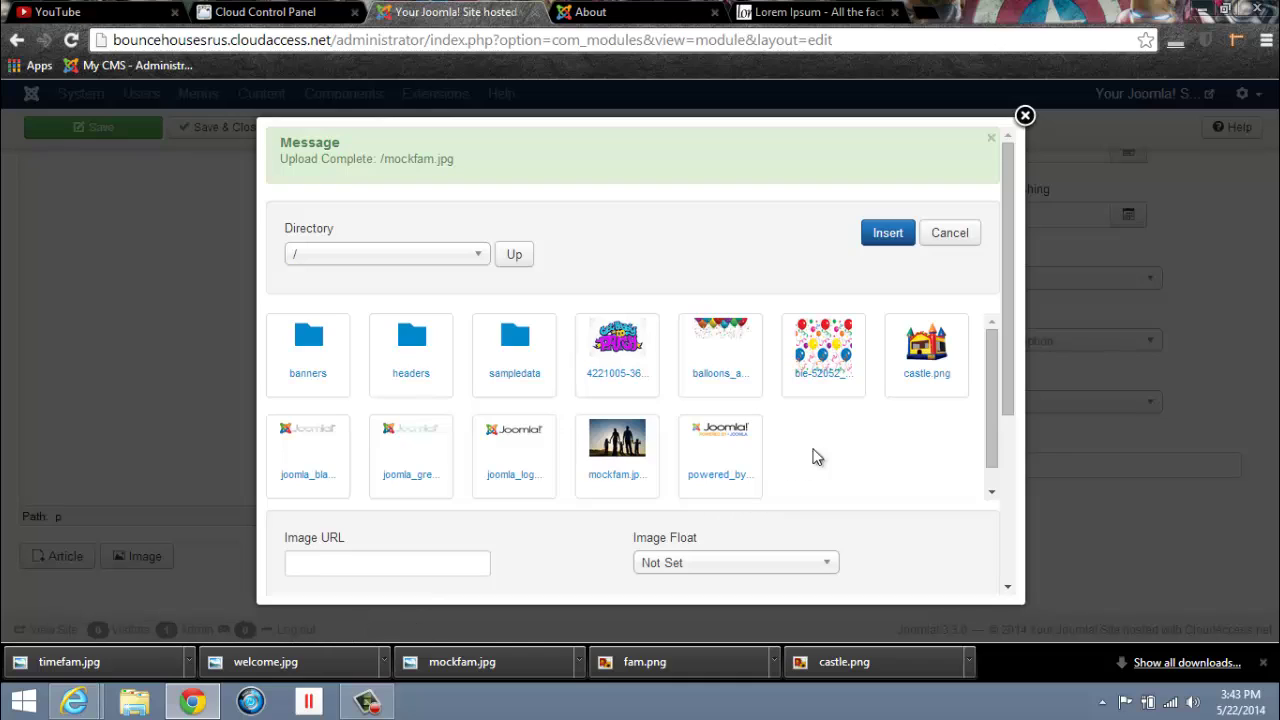
click(620, 442)
click(882, 233)
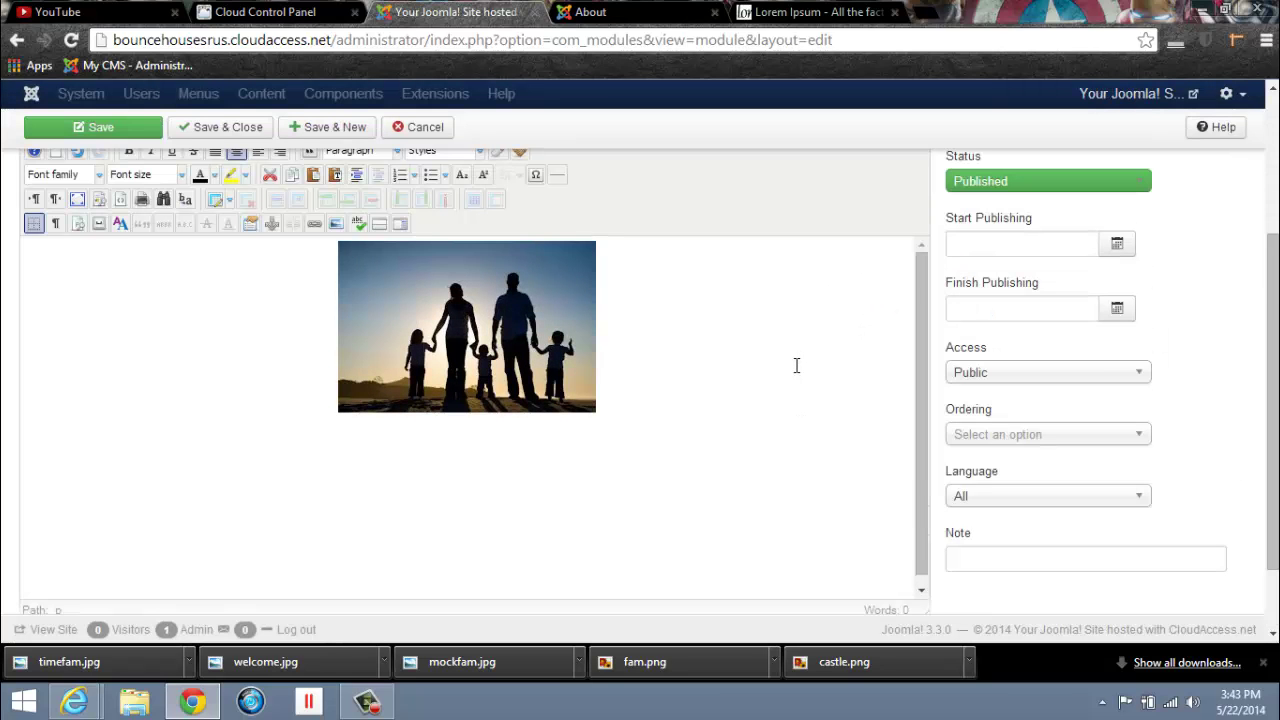
Step: Enlarge the family image proportionally to nearly twice its size in the editor and save the About Banner module
click(560, 395)
drag(596, 506, 686, 571)
scroll(835, 472, down, 1)
scroll(835, 472, up, 1)
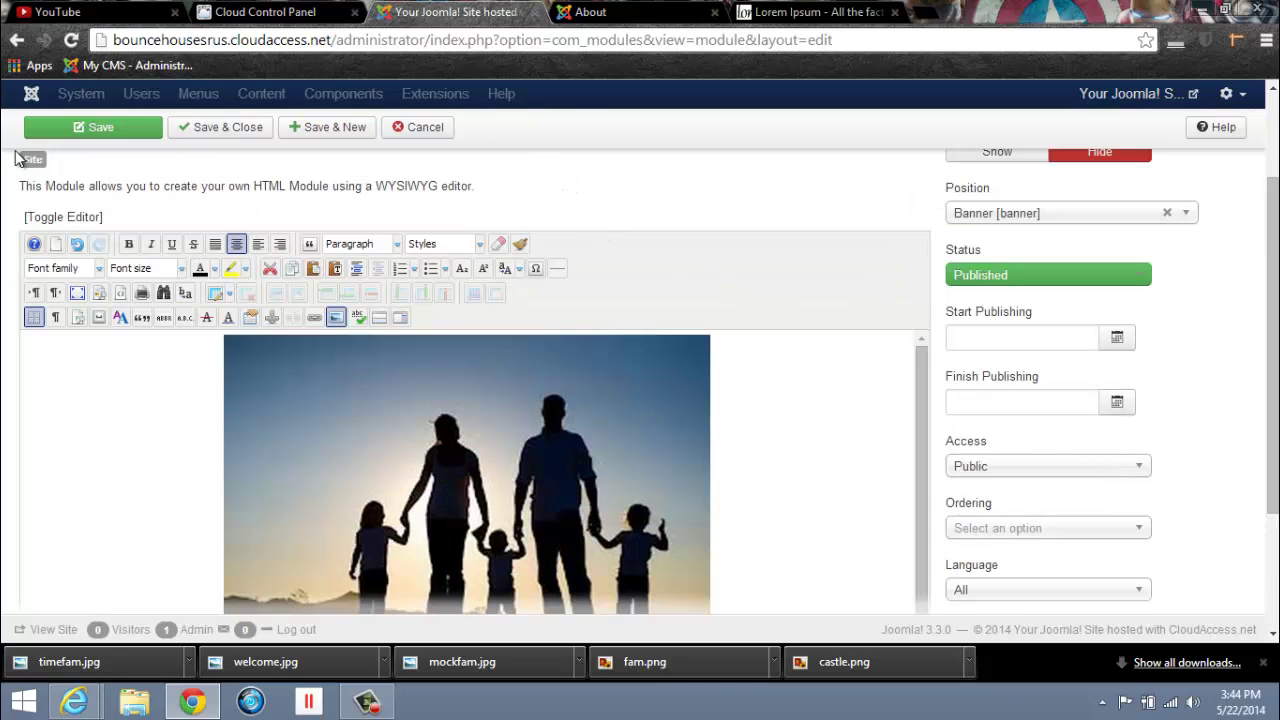
click(101, 128)
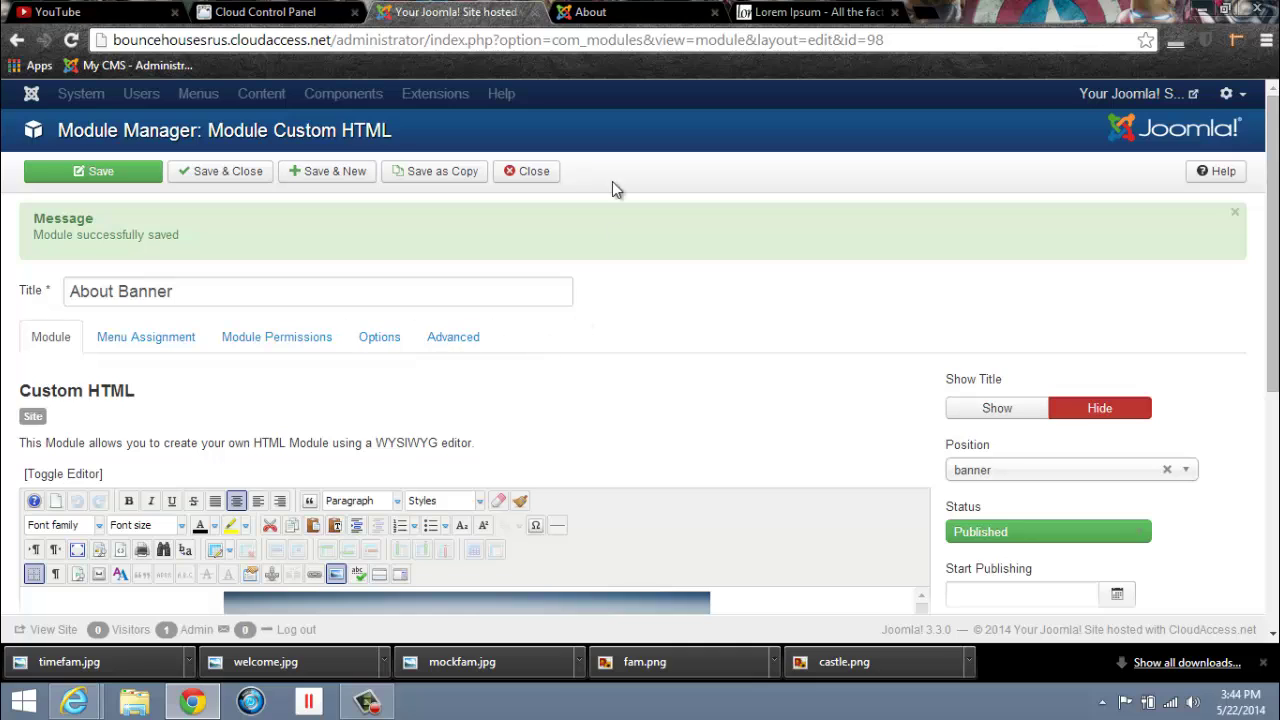
Step: Reload the public About page, examine the family banner above the article, and return to the module editor
click(605, 12)
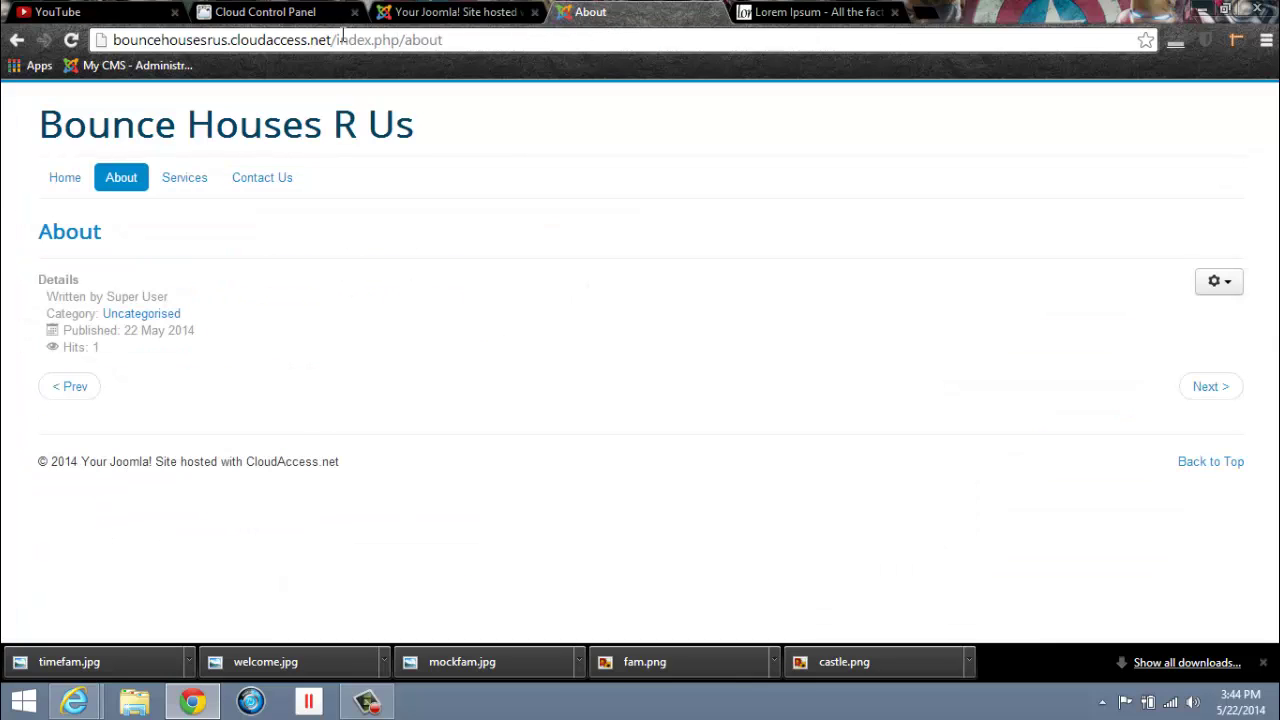
click(71, 40)
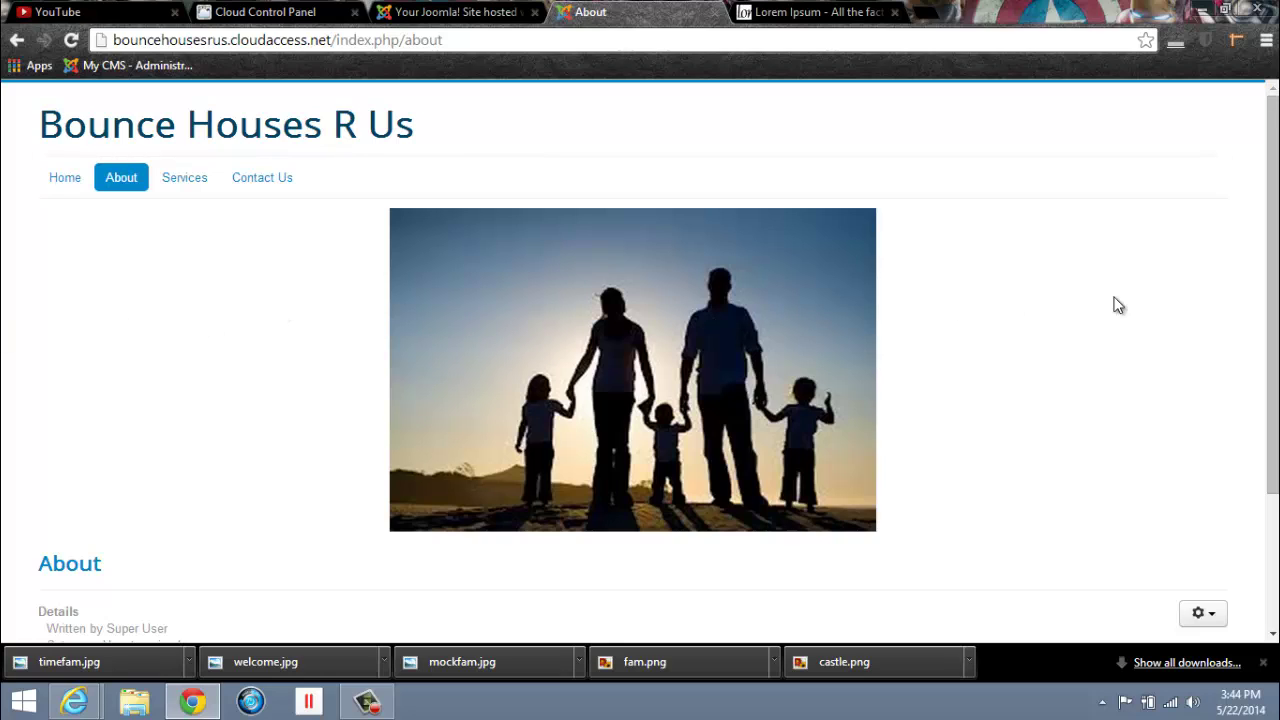
scroll(993, 316, down, 1)
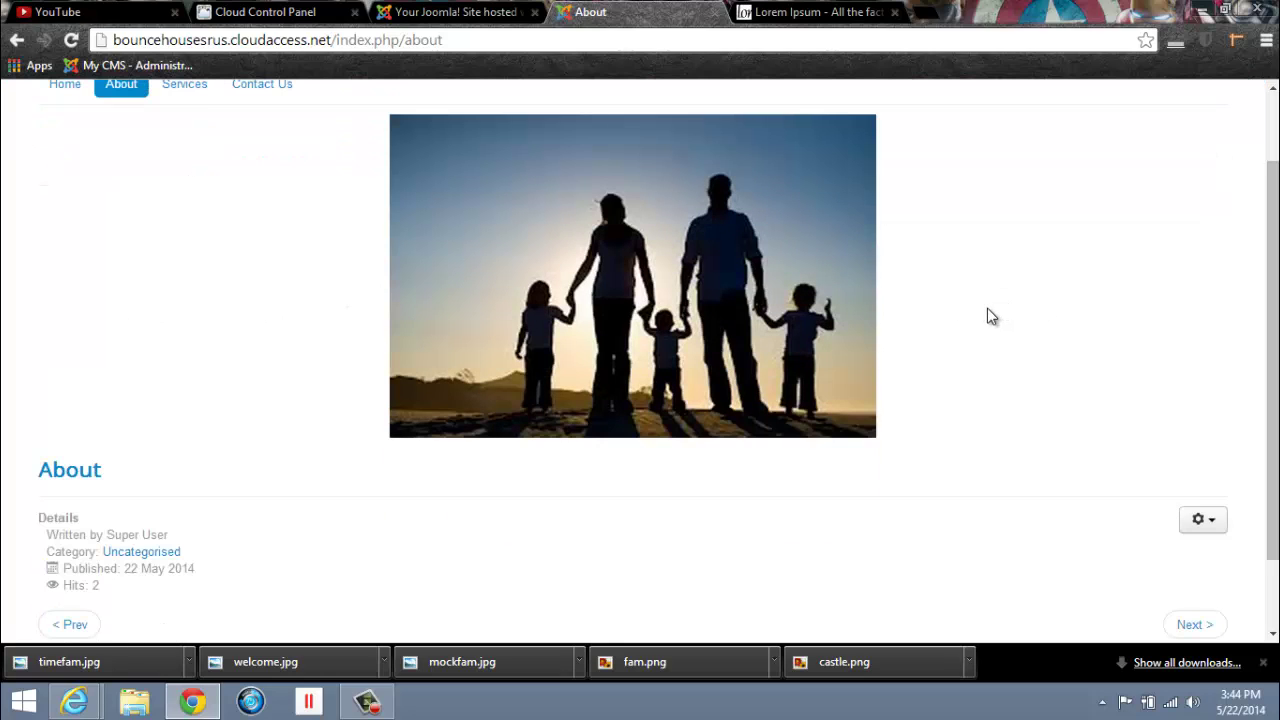
scroll(987, 310, up, 1)
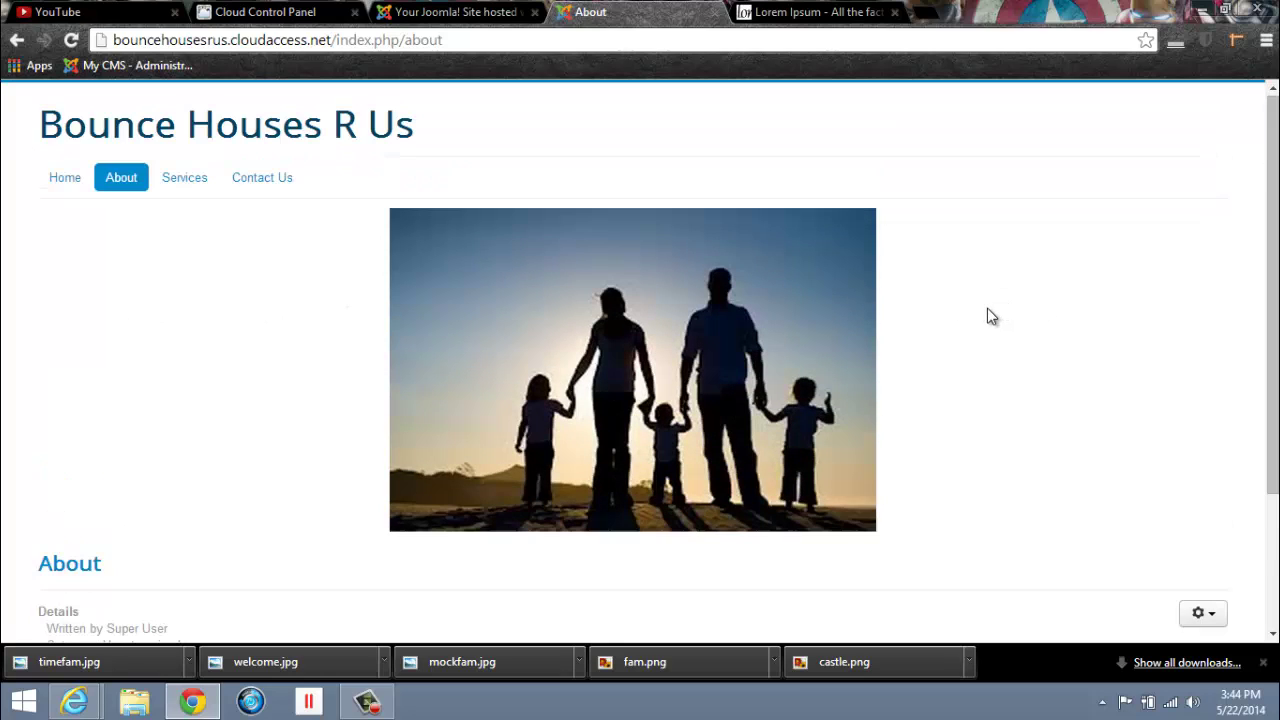
click(480, 12)
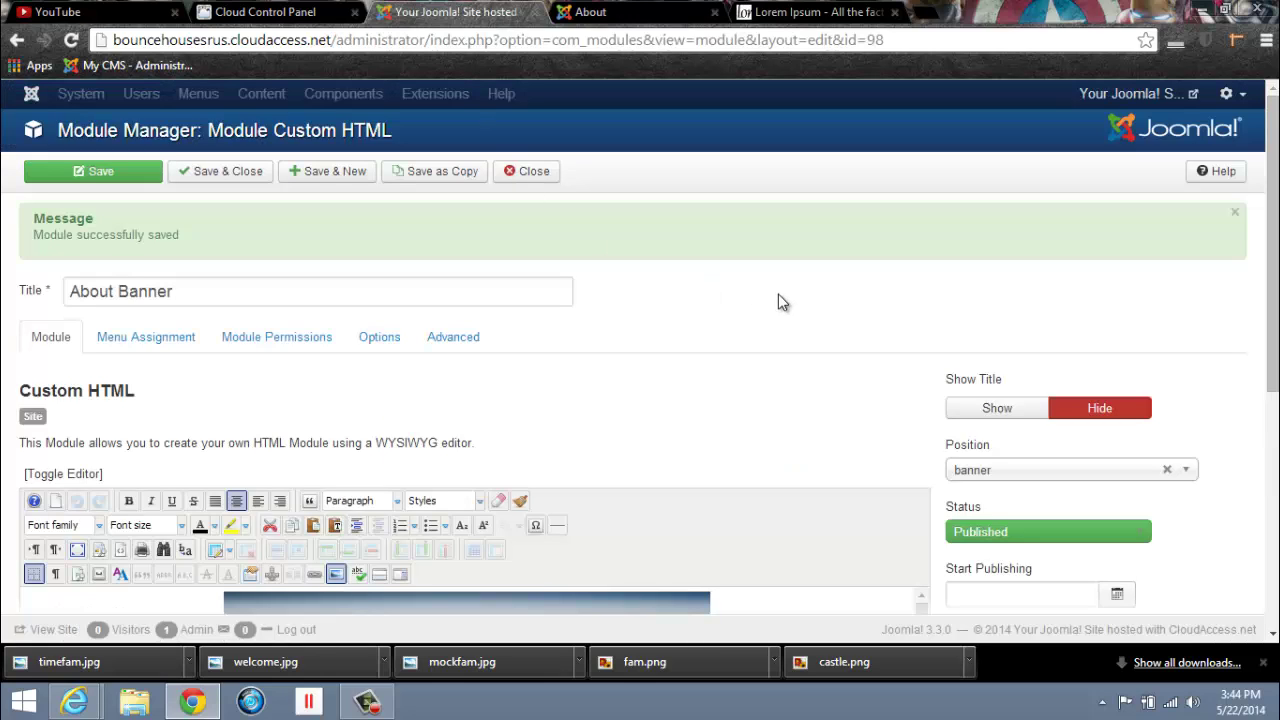
Step: Save the About Banner module and start another Custom HTML module titled About Left Module
scroll(785, 333, down, 2)
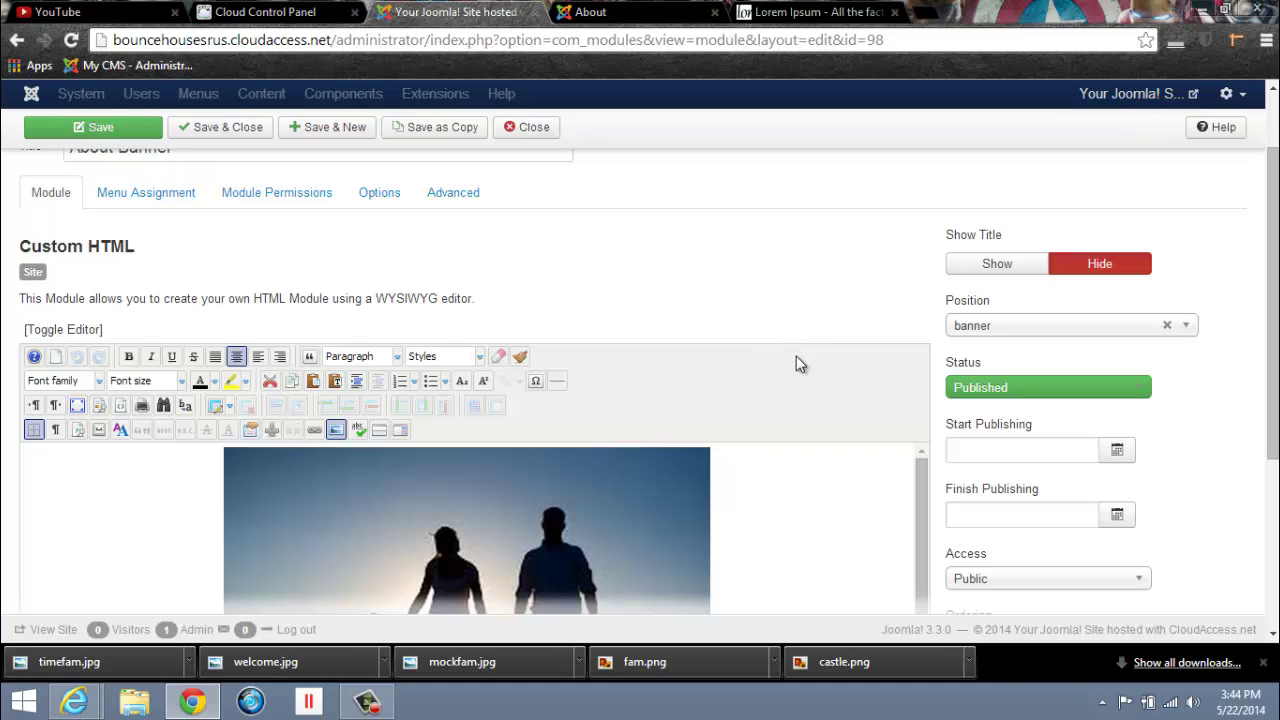
scroll(797, 358, down, 1)
scroll(800, 360, up, 1)
scroll(803, 363, up, 2)
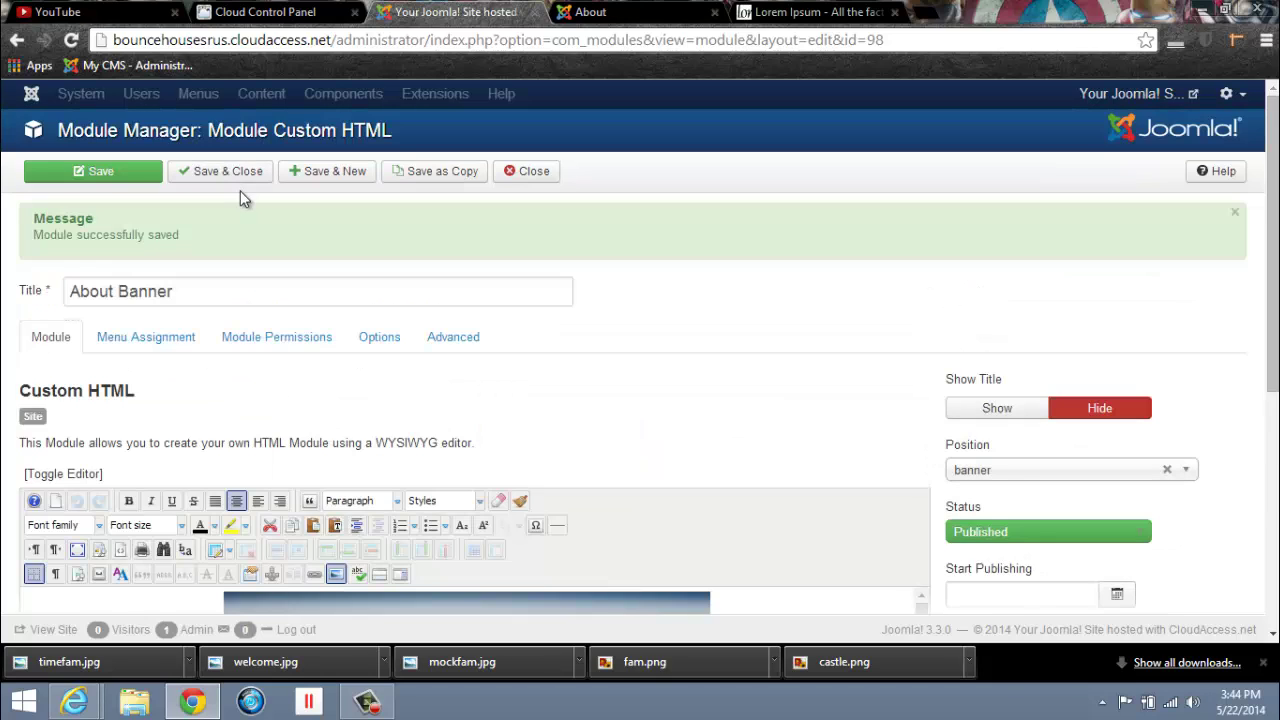
click(325, 180)
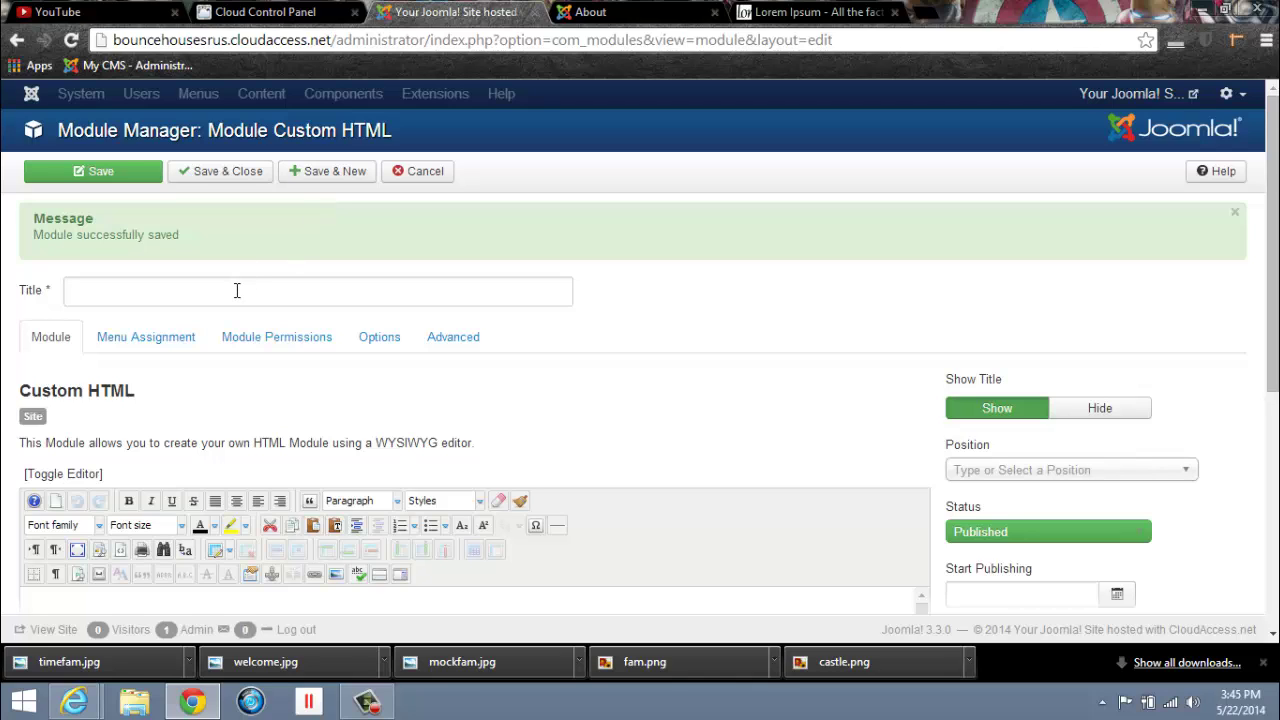
click(238, 290)
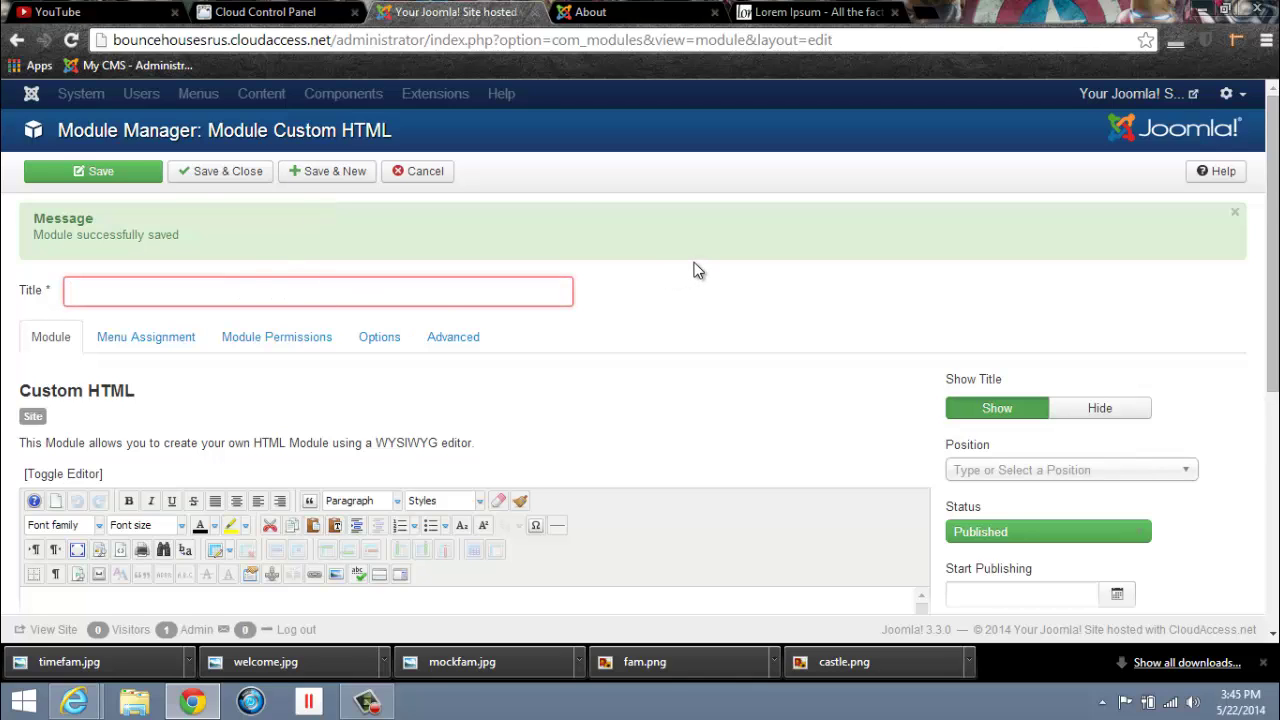
text(About Left Module)
Step: Assign the About Left Module only to the selected pages, clearing all menu items and choosing just About
click(160, 337)
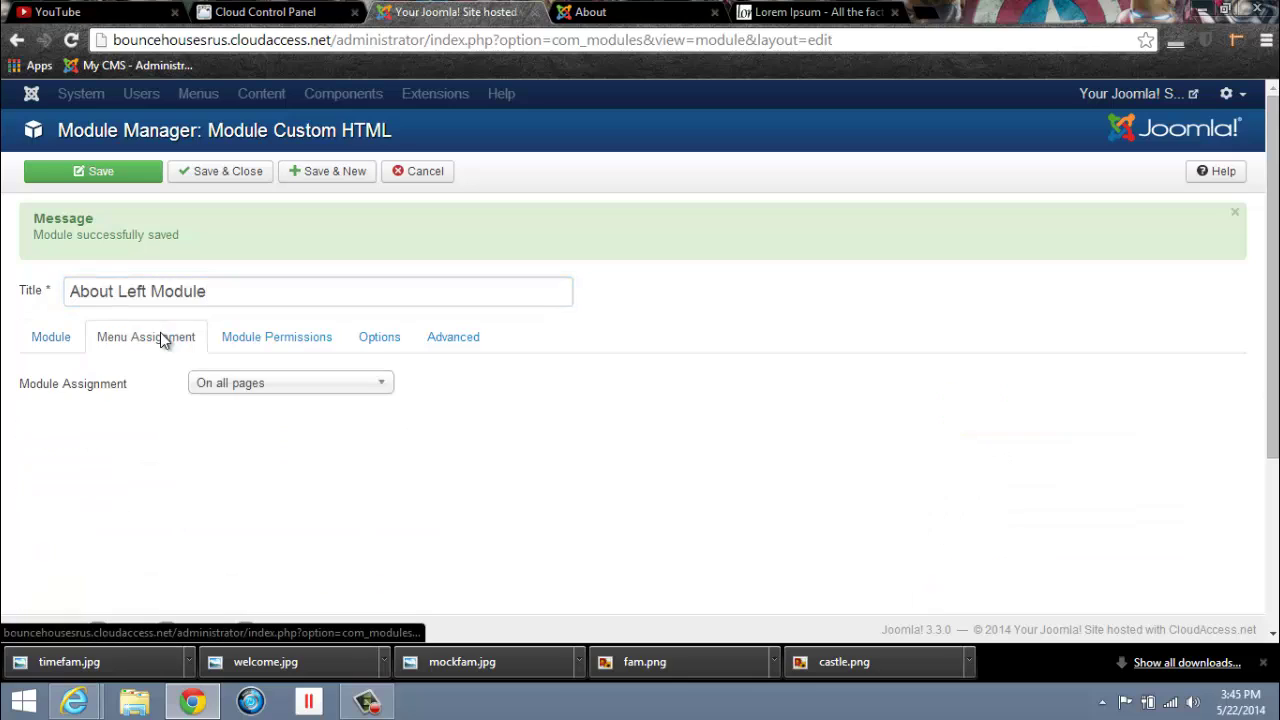
click(378, 395)
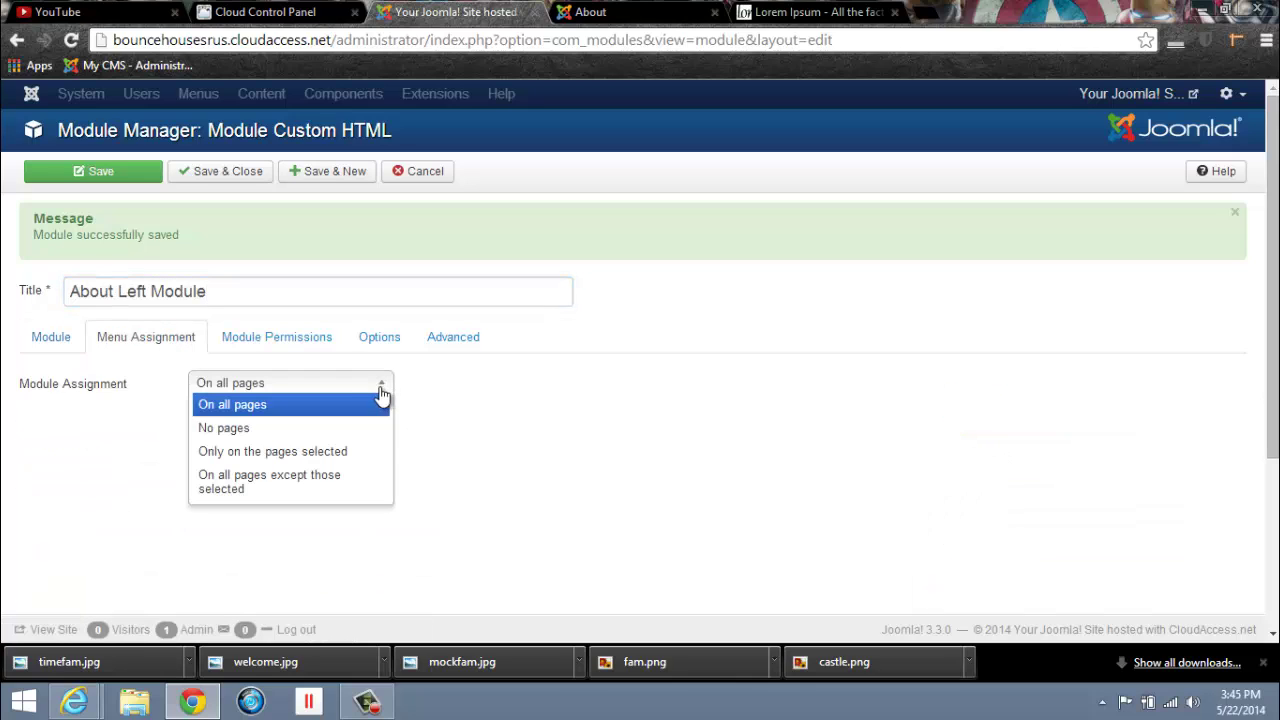
click(324, 451)
click(259, 432)
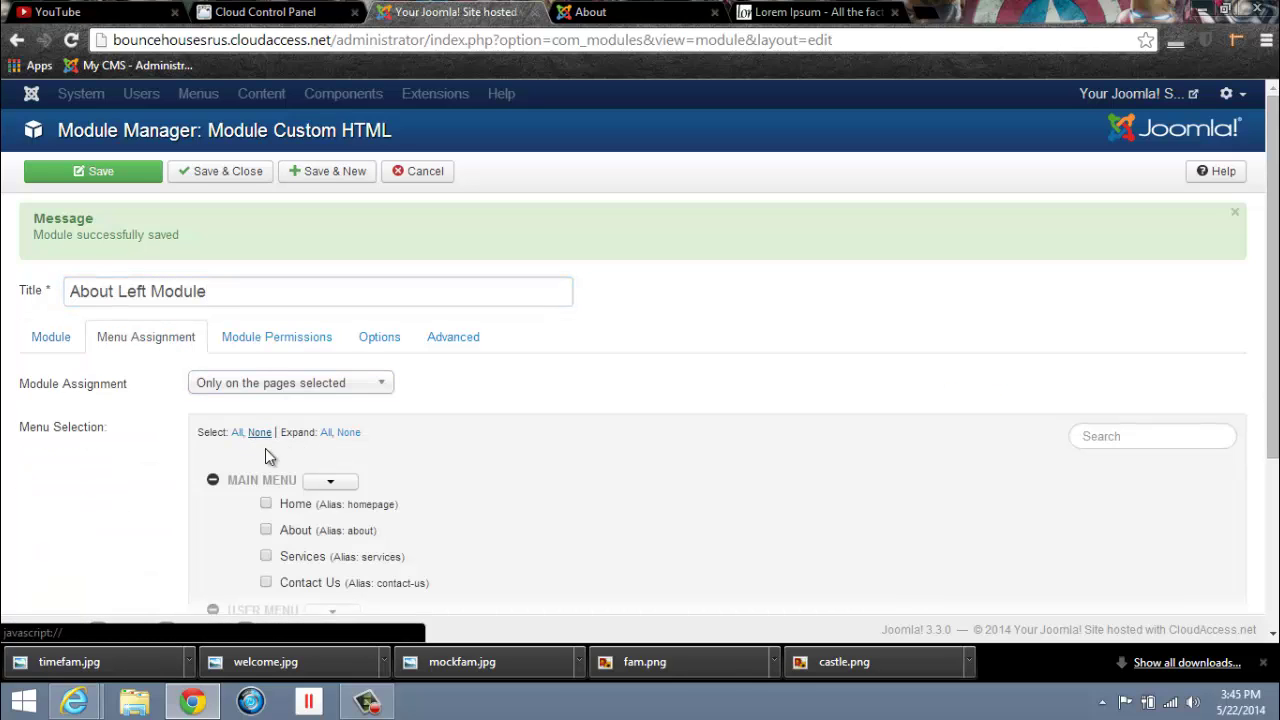
click(266, 531)
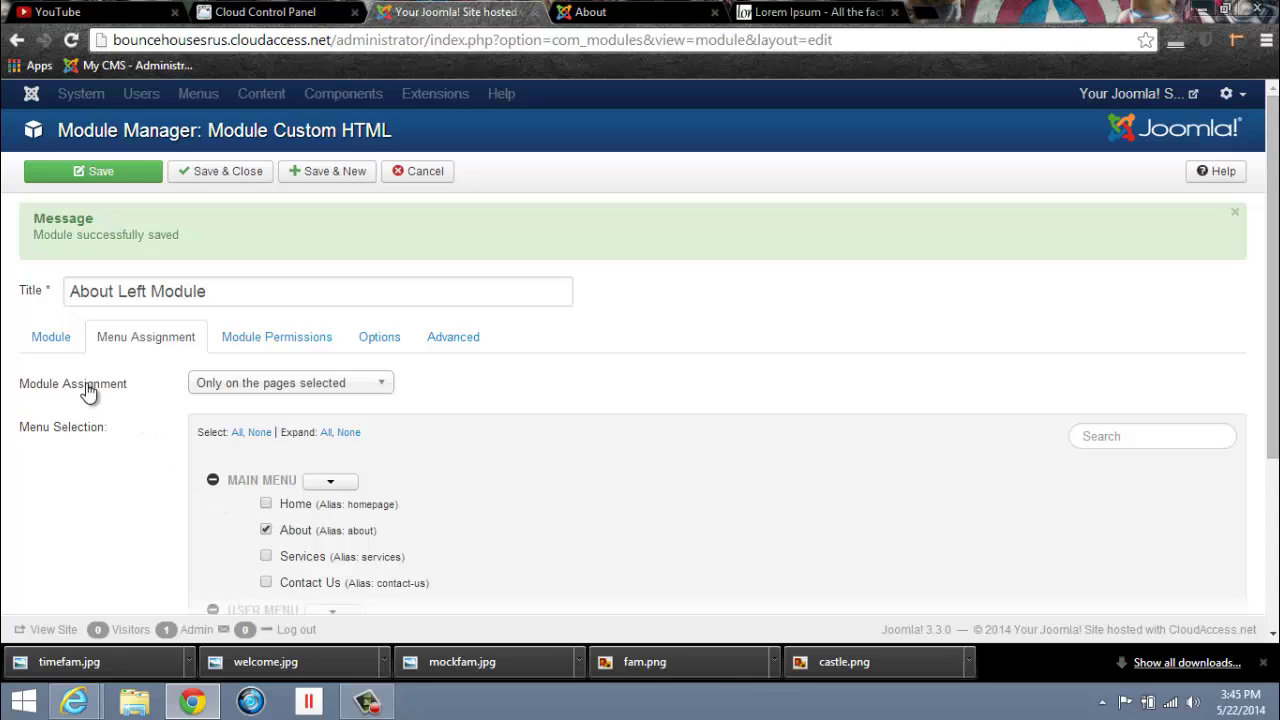
Step: Hide the module's title and set its position to Protostar's Left [position-8]
click(51, 337)
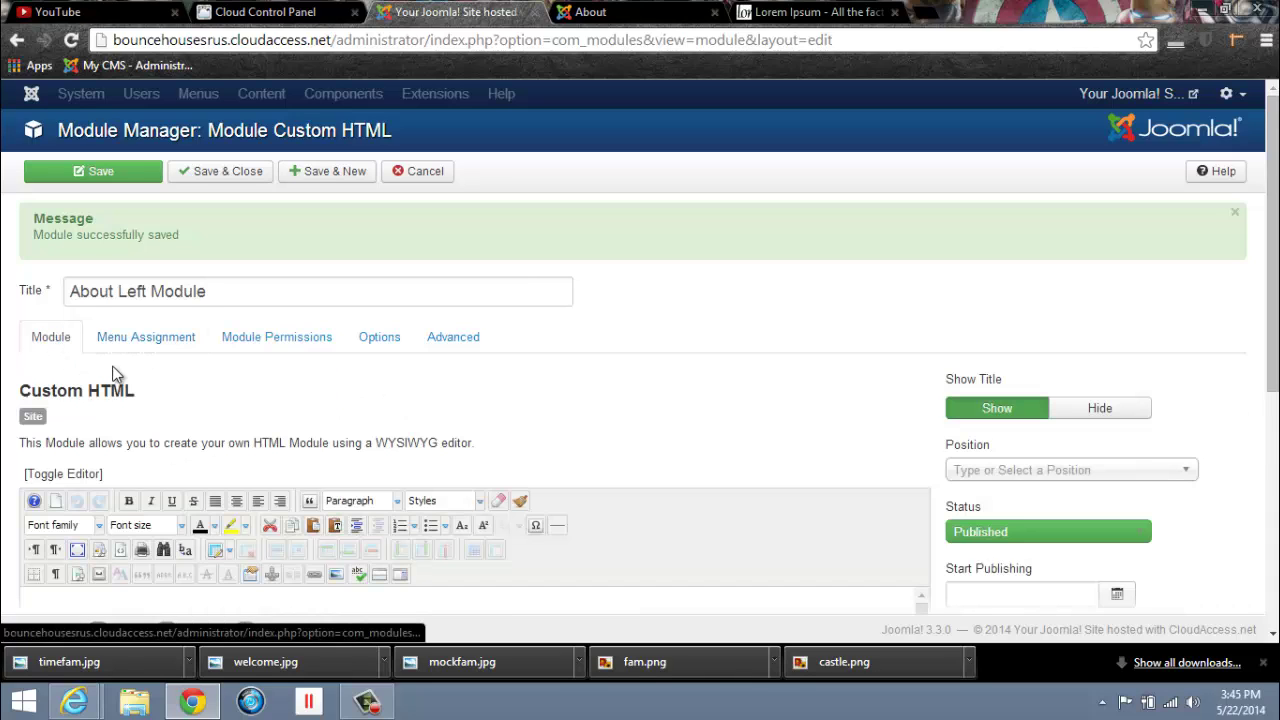
click(1099, 418)
click(1187, 472)
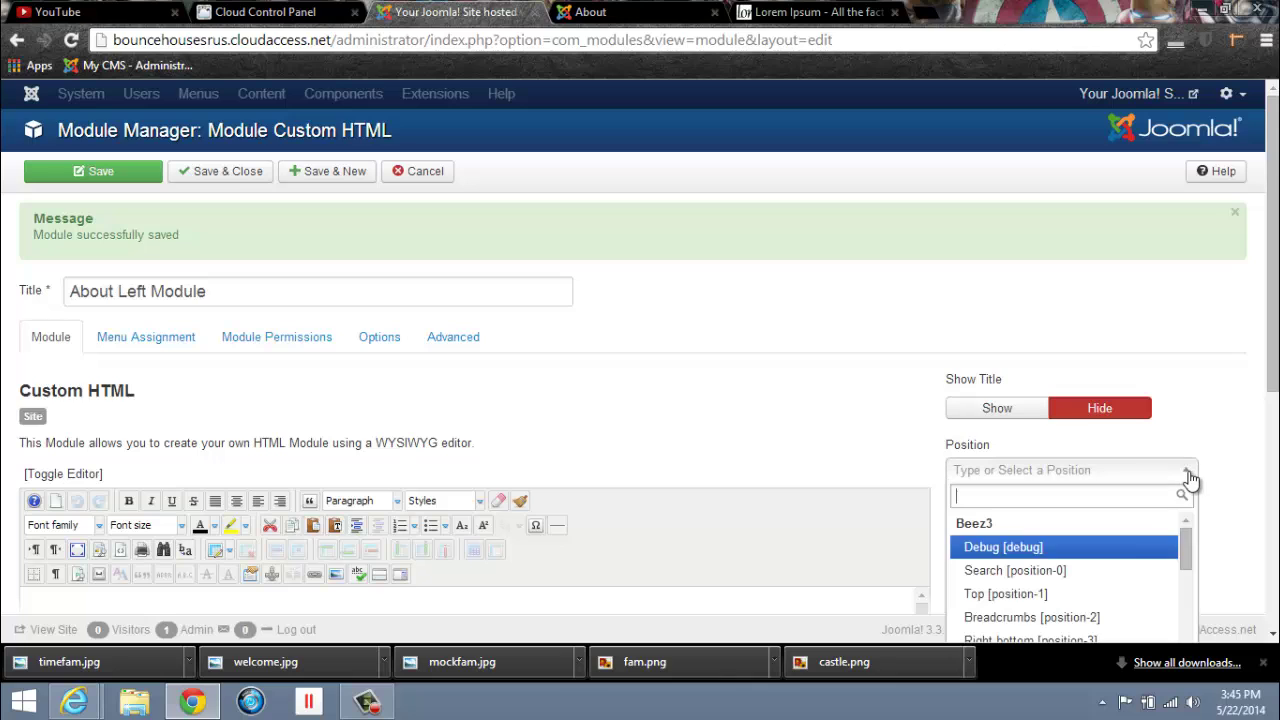
drag(1187, 558, 1196, 615)
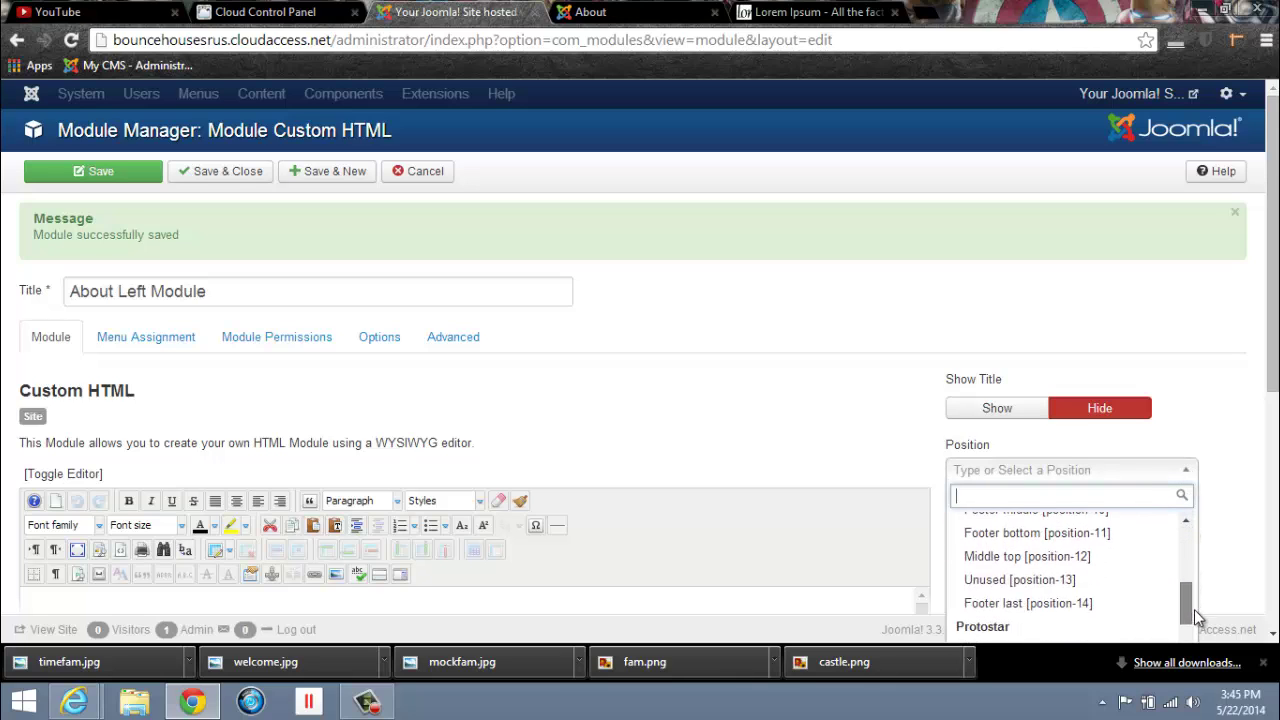
scroll(1194, 609, down, 1)
scroll(1223, 591, down, 2)
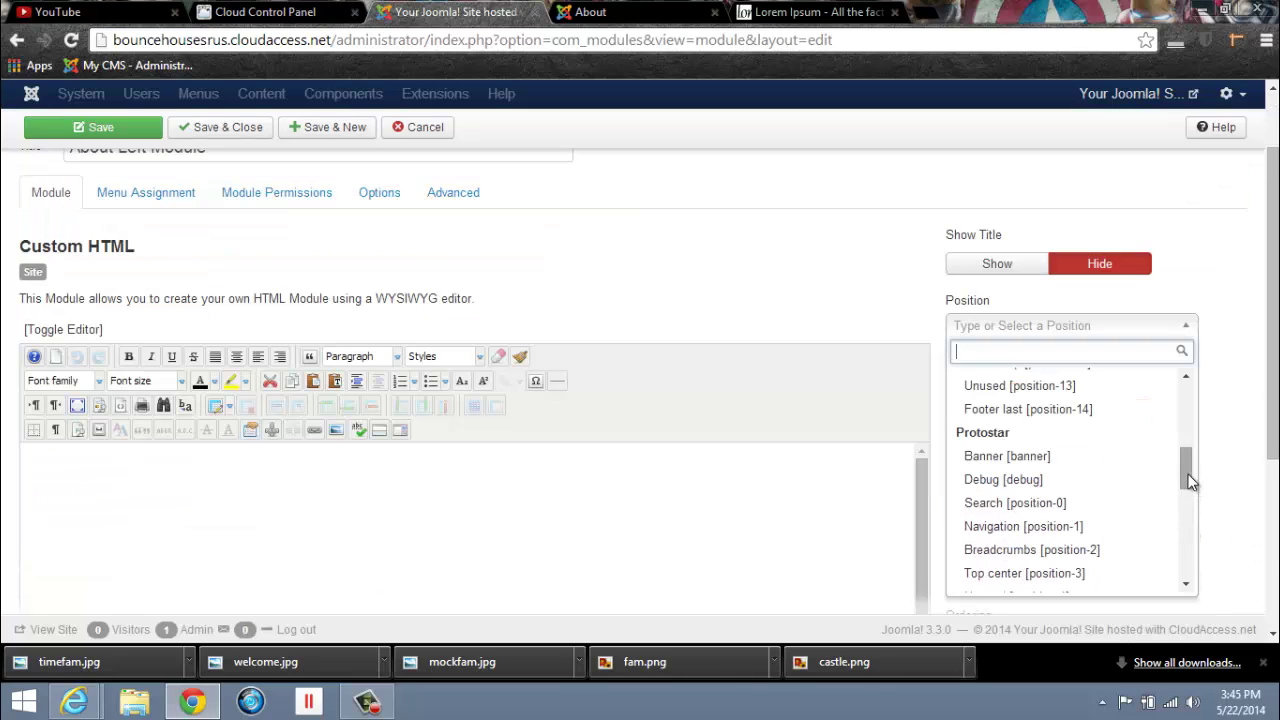
drag(1190, 481, 1190, 507)
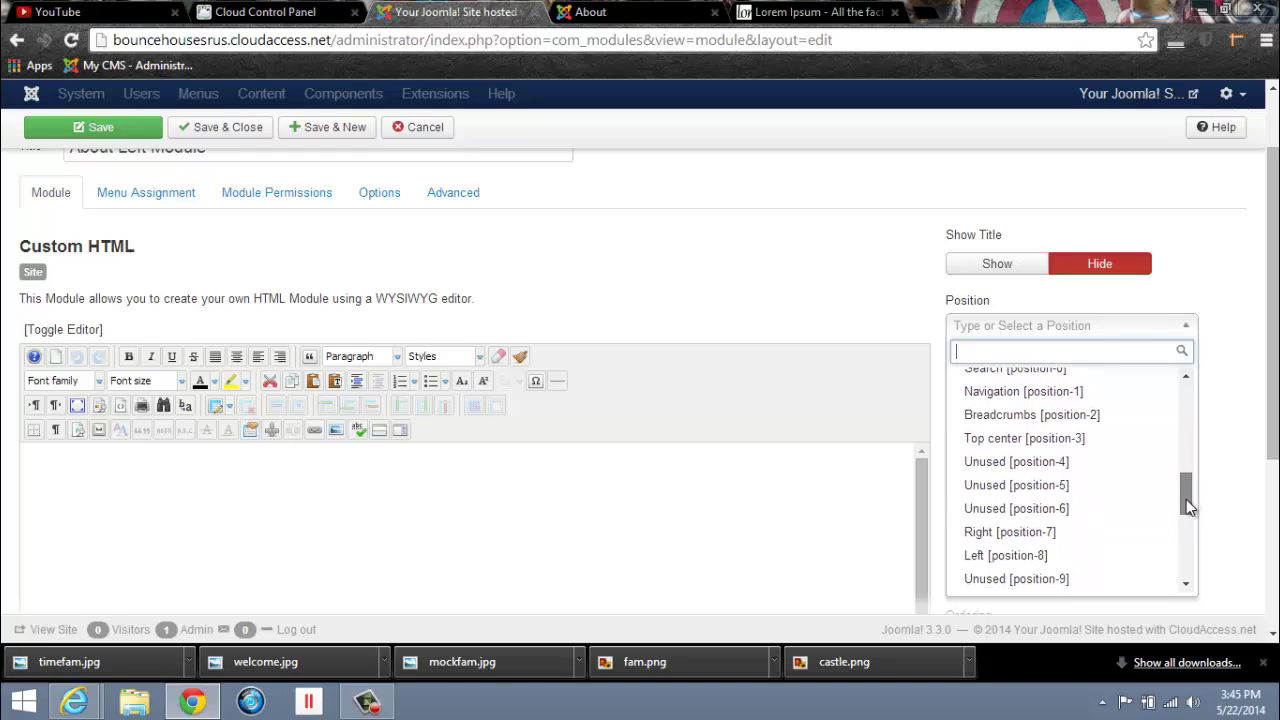
scroll(1187, 507, down, 2)
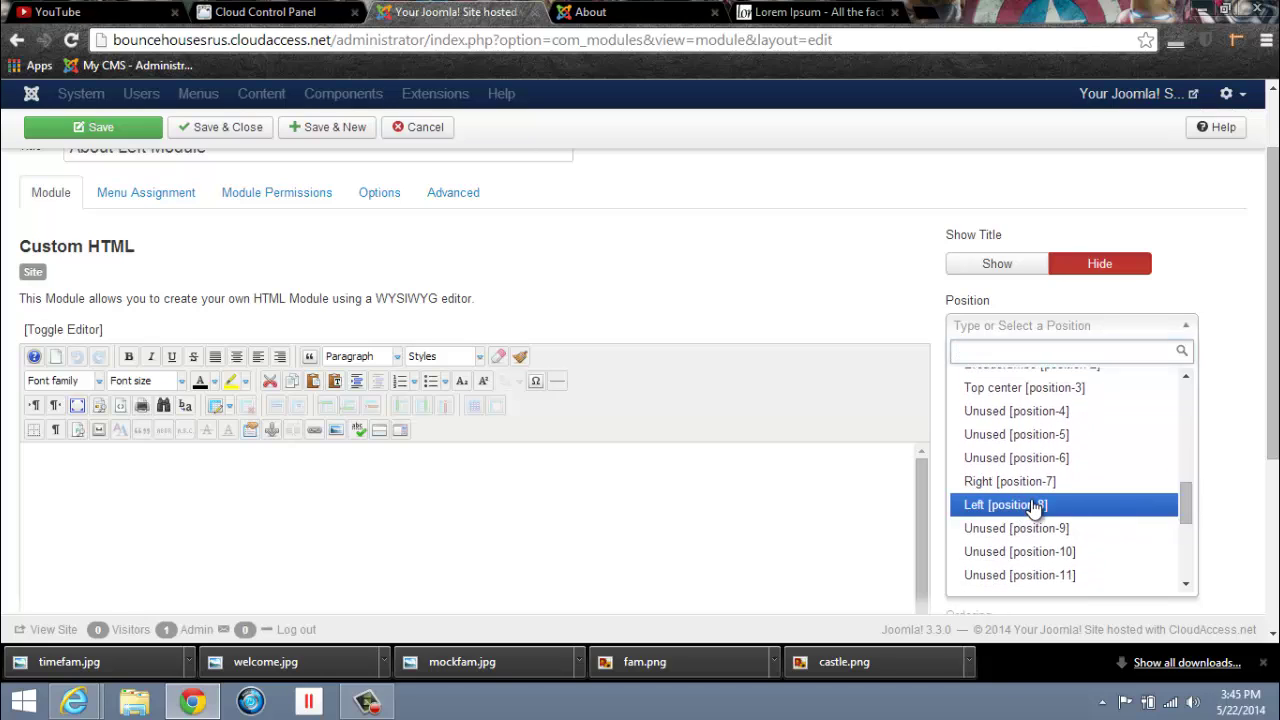
click(1035, 507)
Step: Insert the "Every Family Has A Story" welcome image into the module's content and save the module
scroll(824, 399, down, 1)
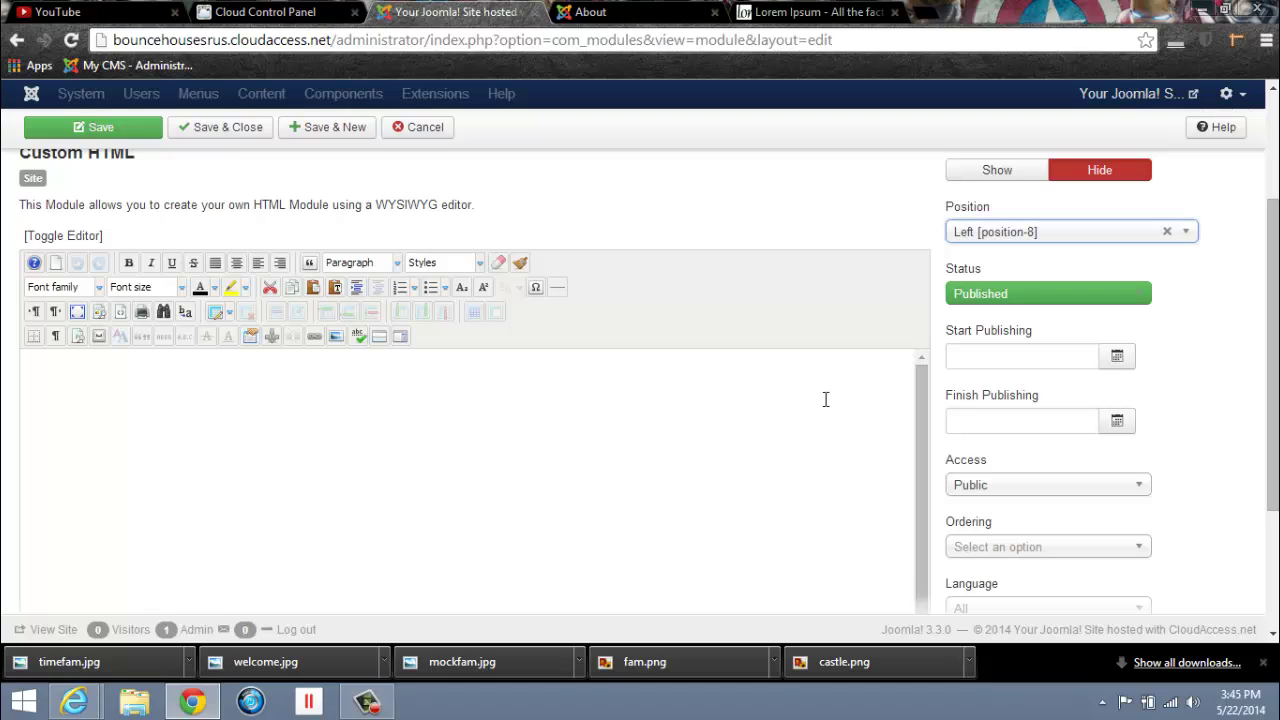
scroll(585, 437, down, 2)
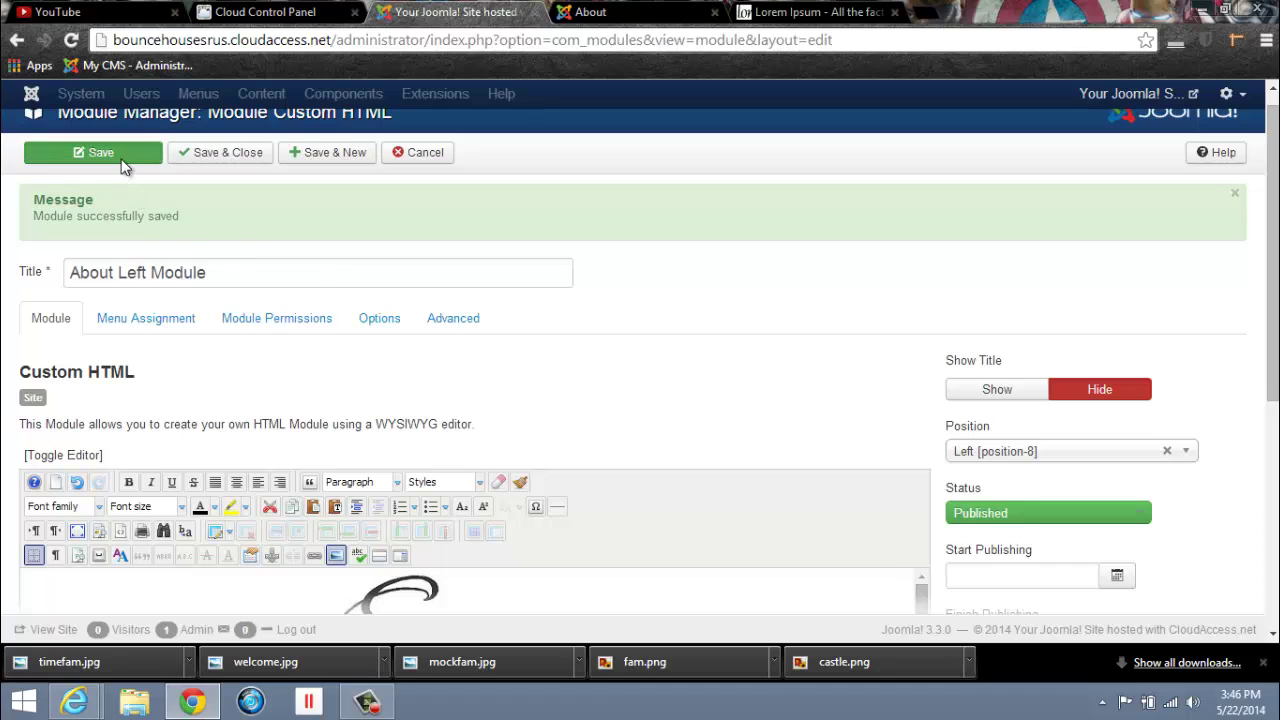
click(121, 158)
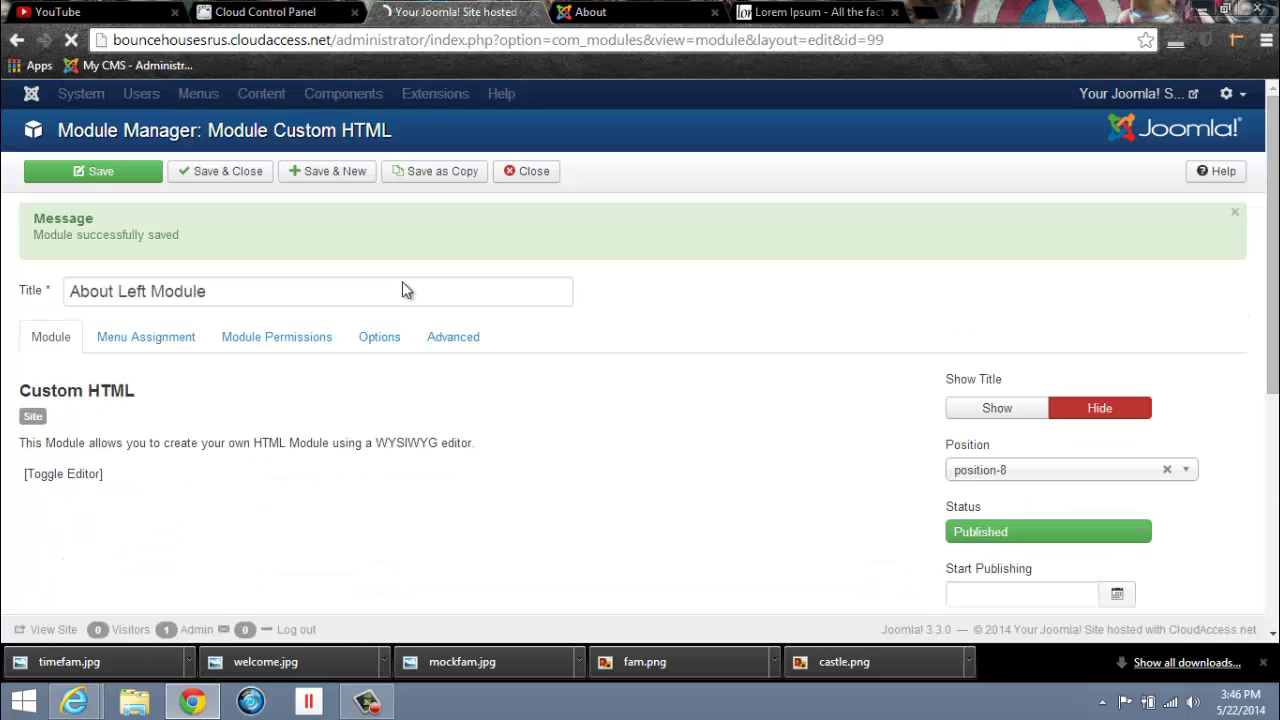
Step: Reload the public About page, examine the welcome image beside the article, and return to the module editor
click(610, 12)
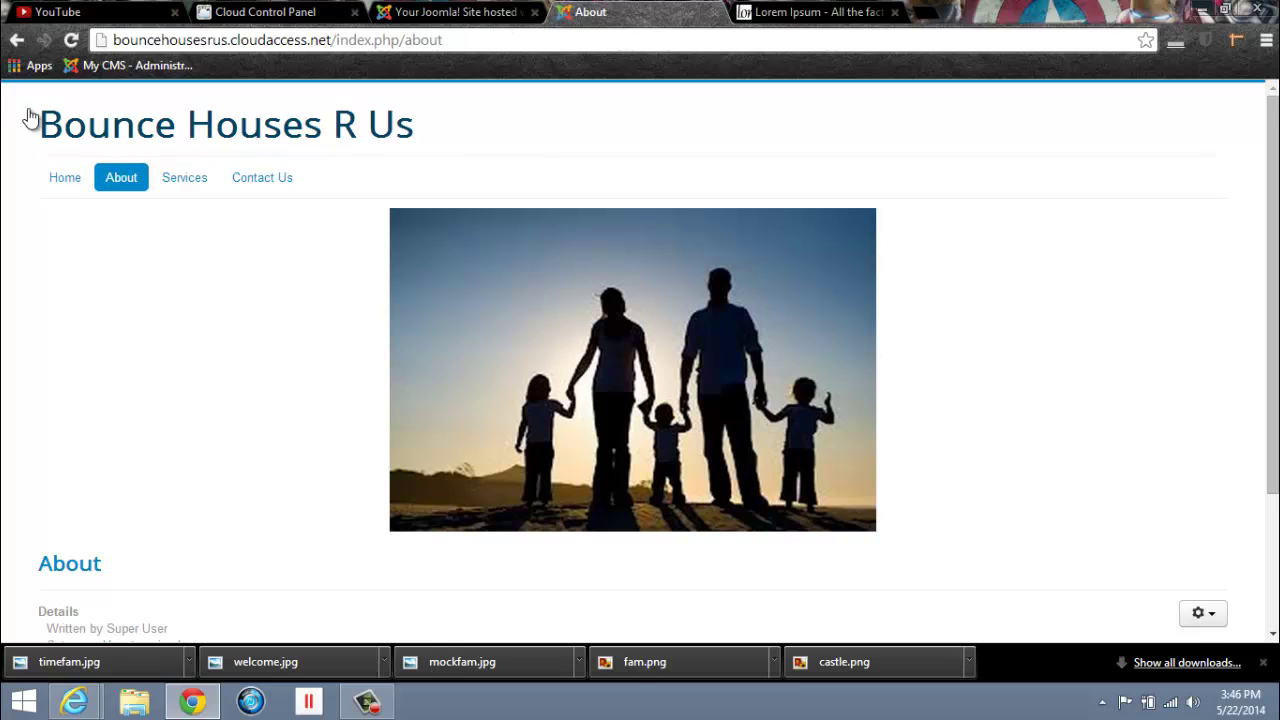
click(71, 40)
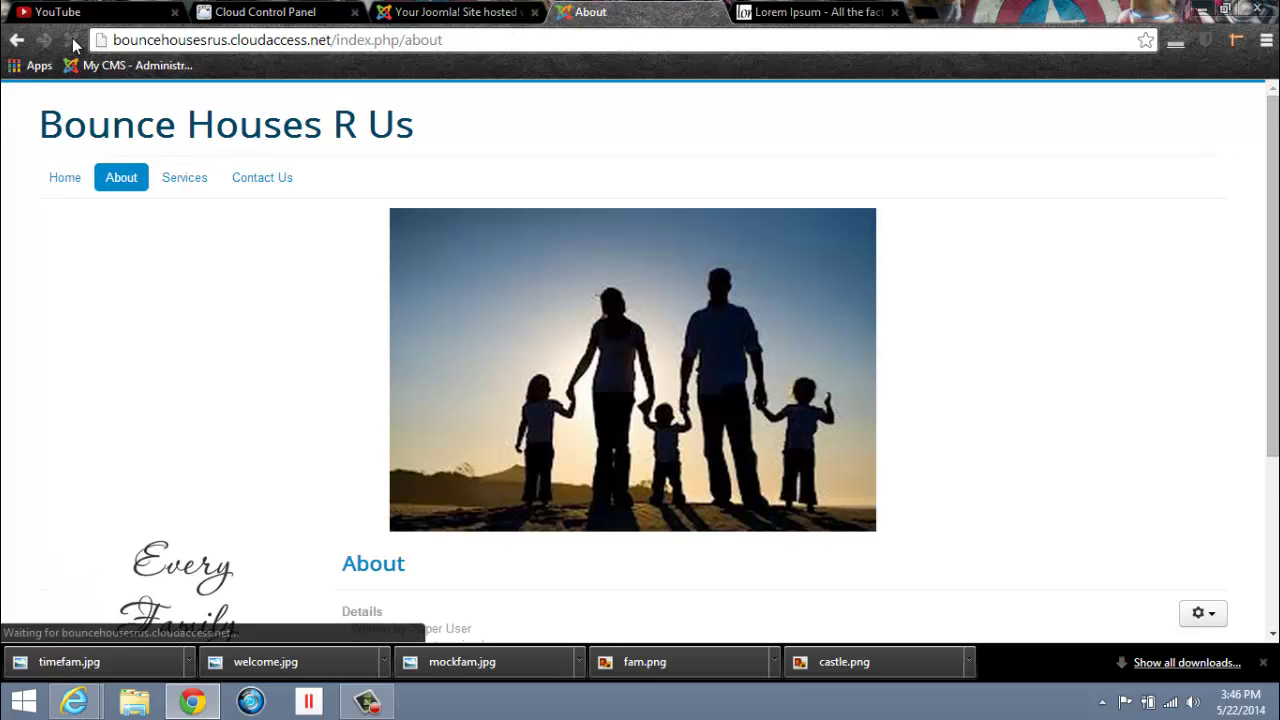
scroll(400, 378, down, 3)
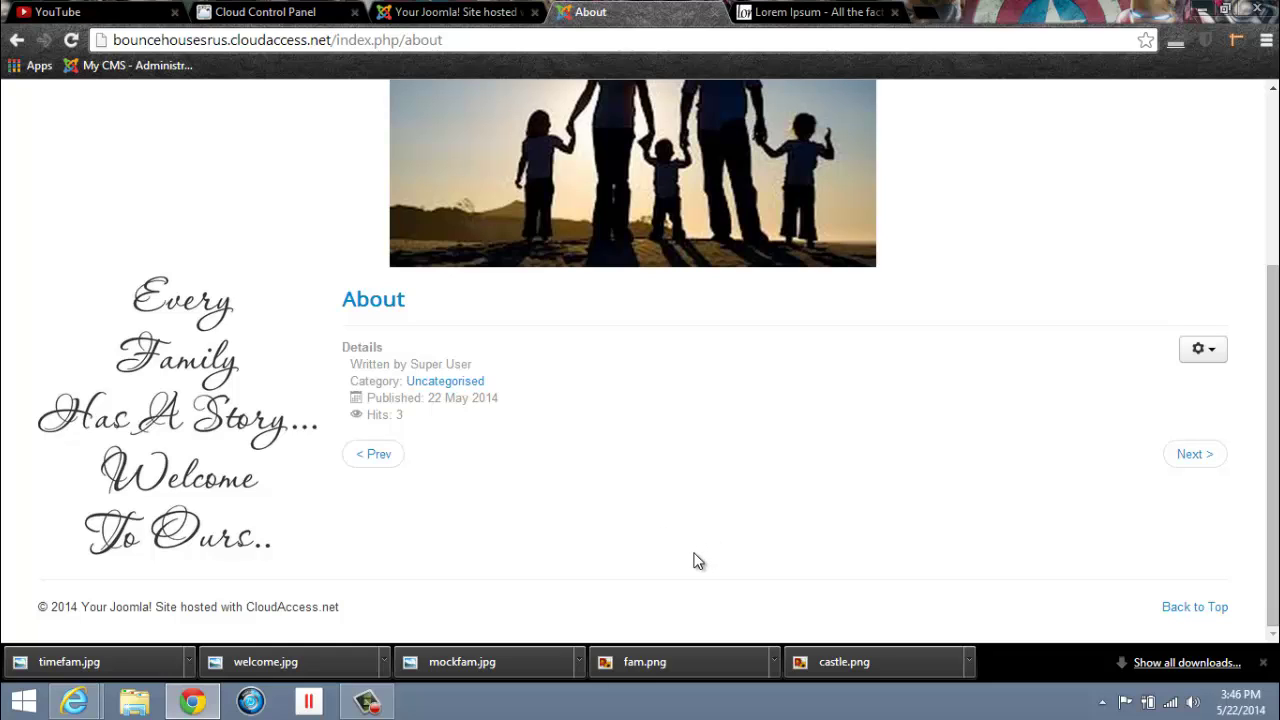
scroll(698, 561, up, 3)
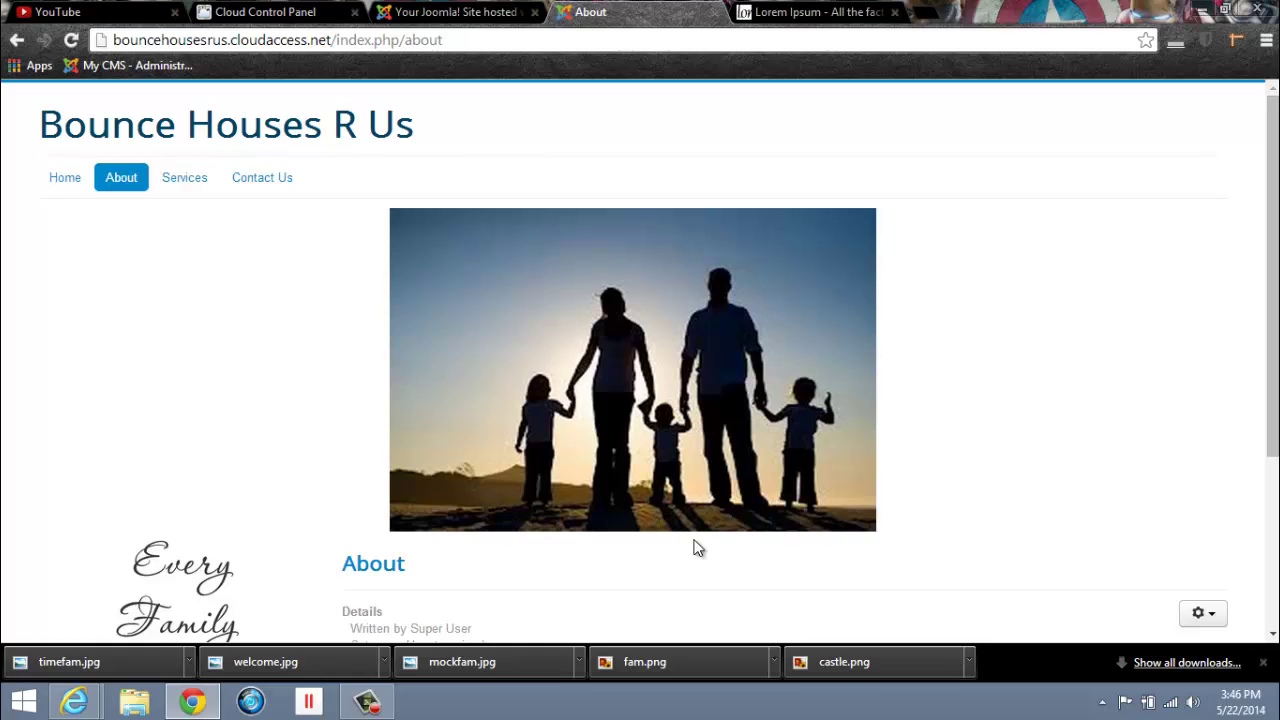
click(460, 14)
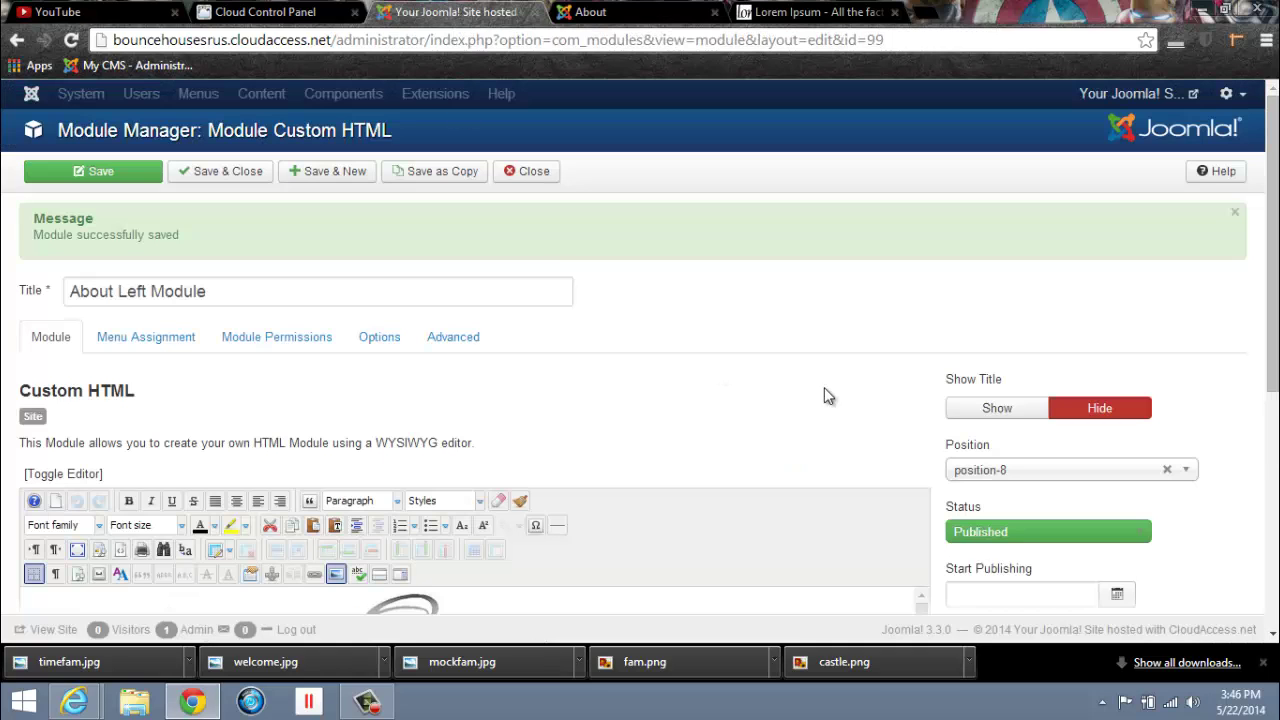
Step: Save and close the About Left Module, then open the About article for editing from the Article Manager
click(225, 177)
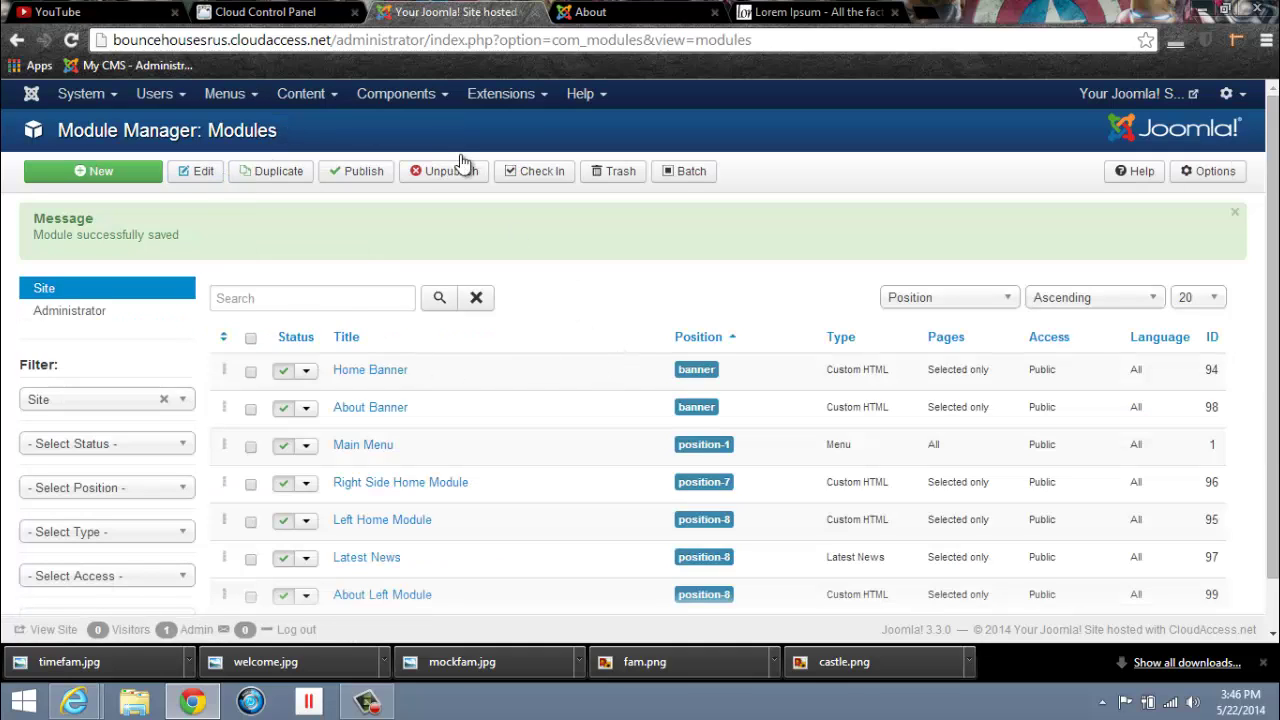
click(427, 98)
click(300, 93)
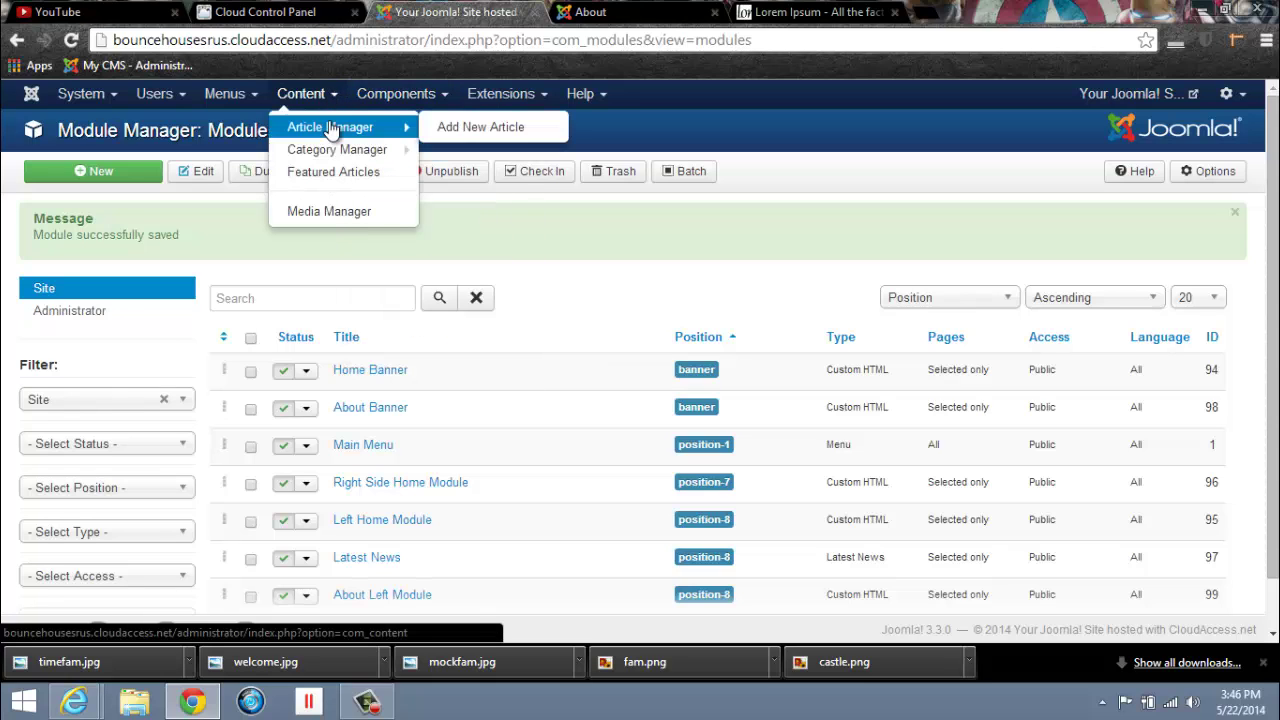
click(329, 125)
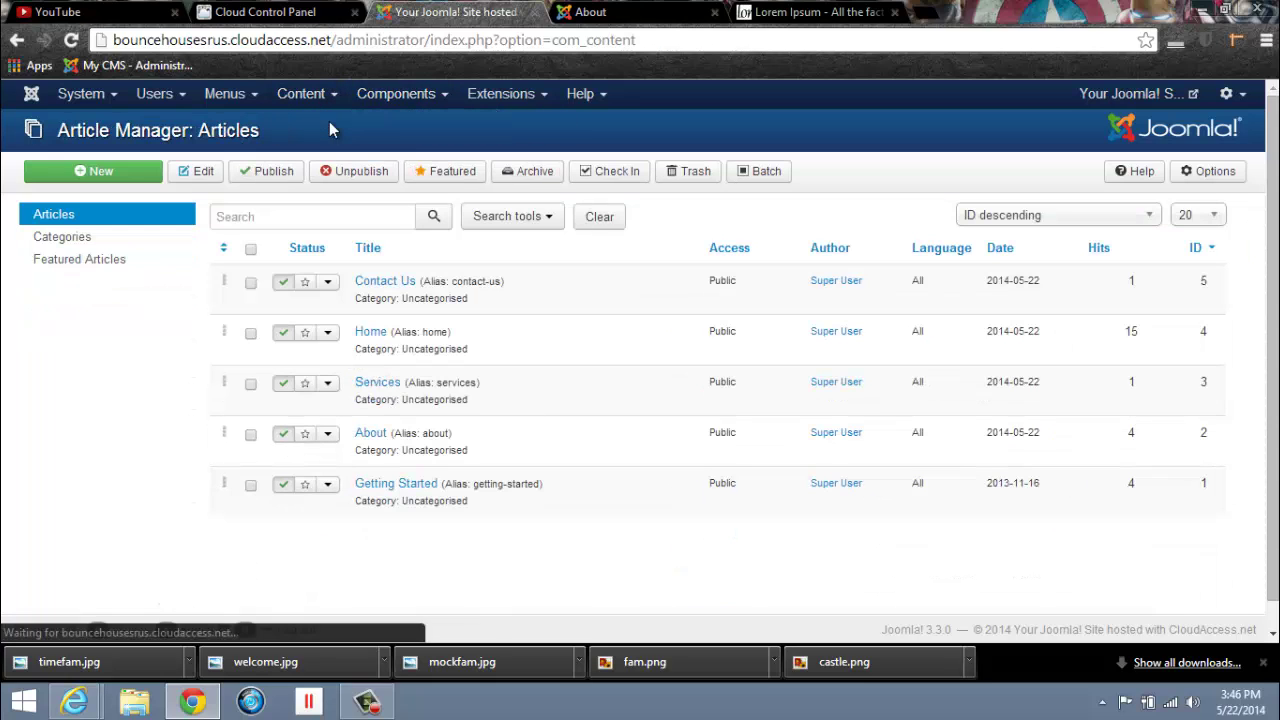
click(371, 433)
Step: Add the centred Heading 1 "Family Owned & Operated" to the article in Comic Sans MS at 36pt
click(182, 222)
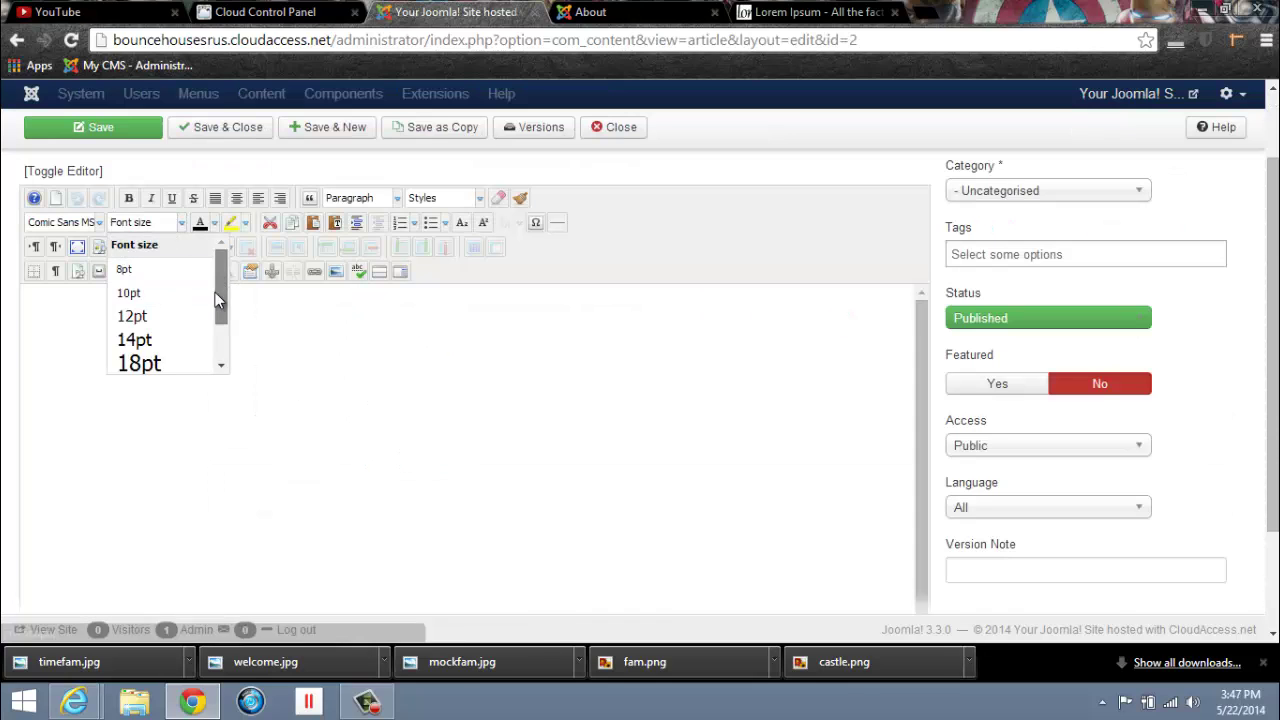
drag(215, 292, 192, 368)
click(192, 368)
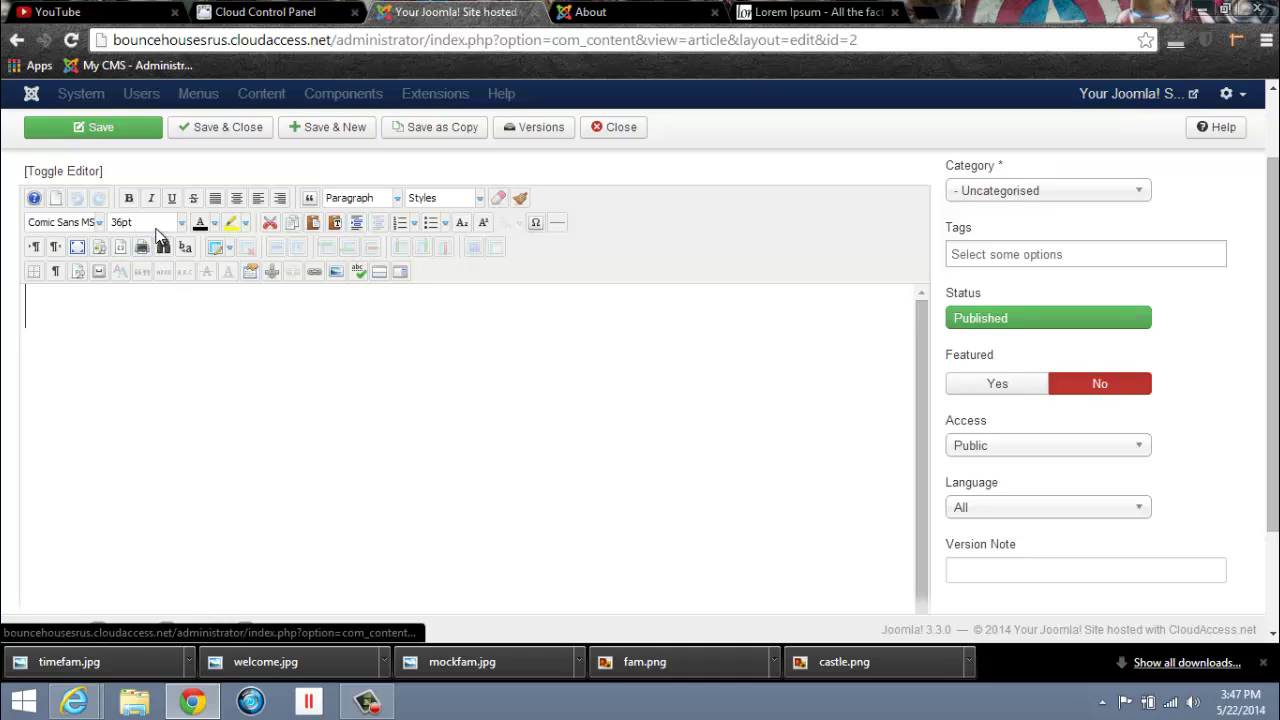
click(396, 199)
mouse_move(463, 242)
mouse_down()
mouse_move(463, 278)
mouse_move(464, 262)
mouse_up()
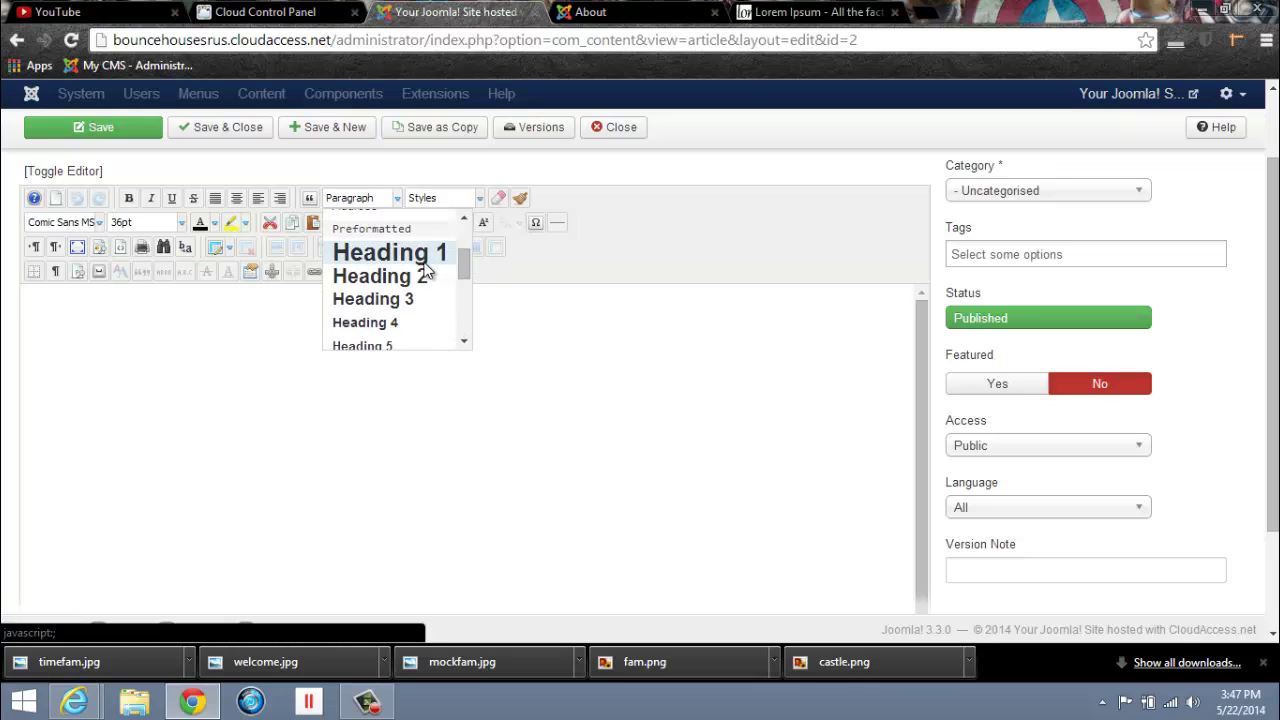
click(418, 256)
click(236, 198)
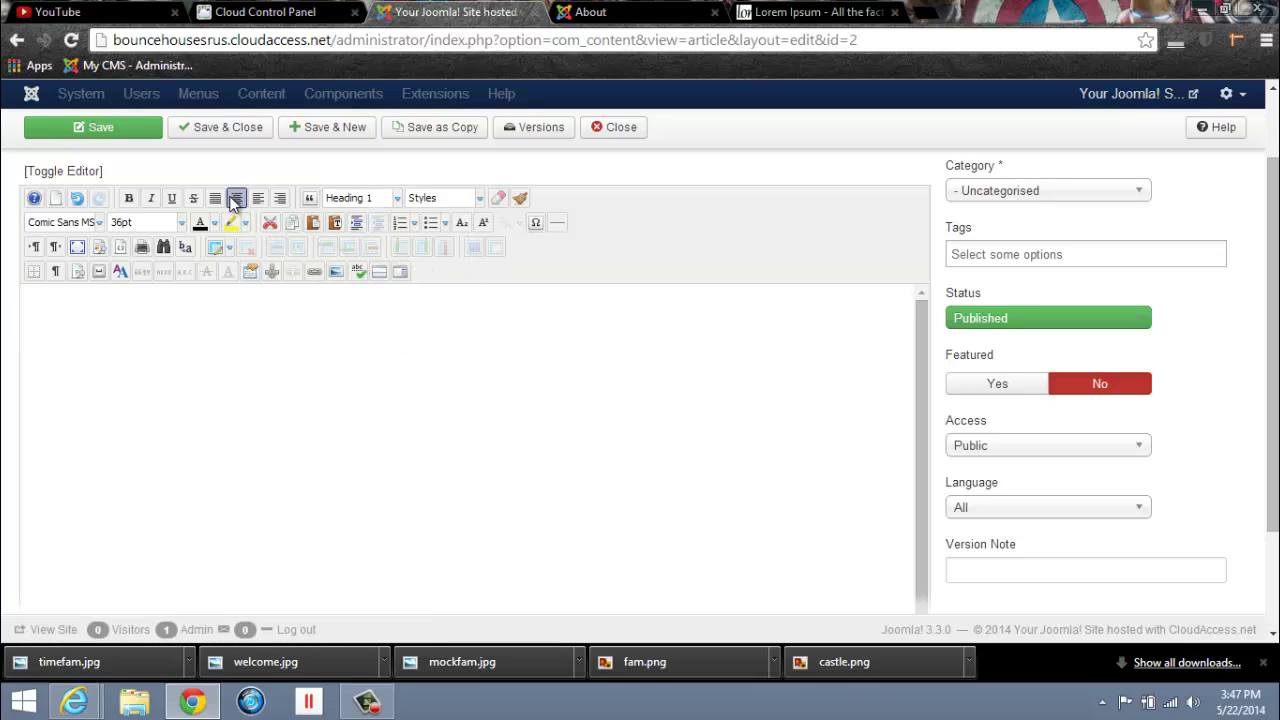
text(Family Owned & Operated)
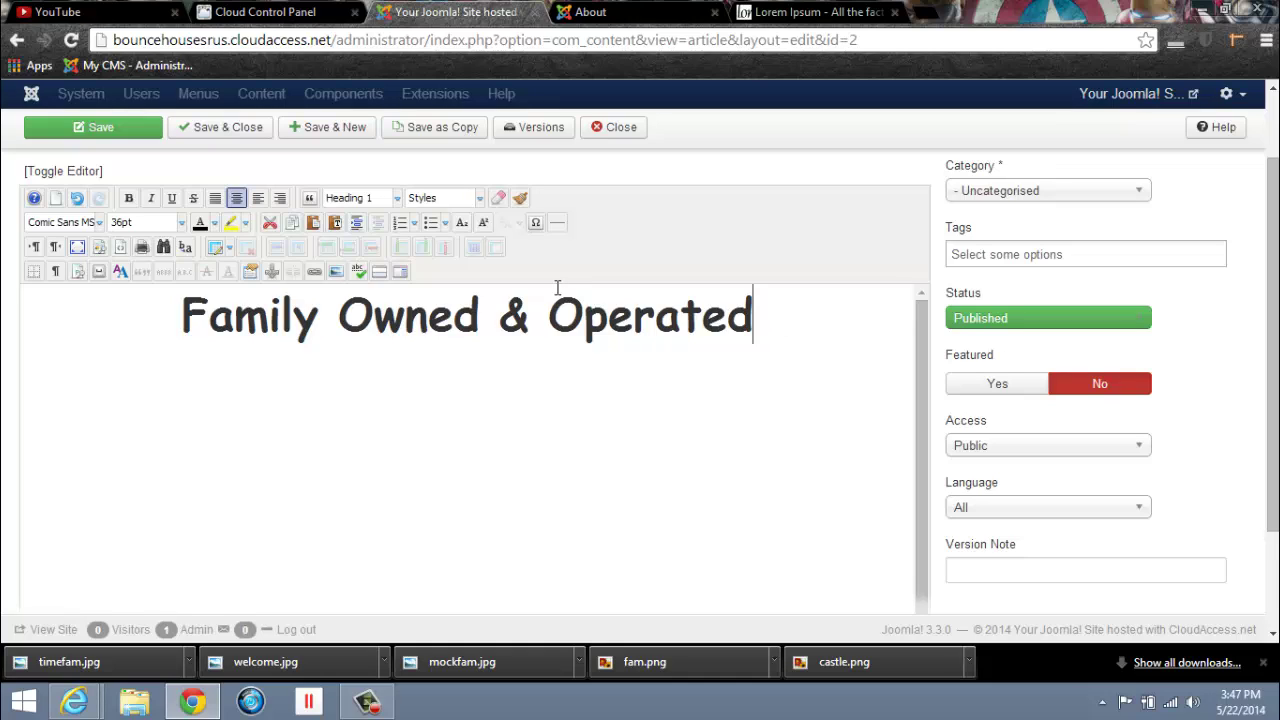
Step: Add a centred 24pt Heading 2 line below the heading reading "A Family That Plays Together Stays Together" in quotation marks
key(Return)
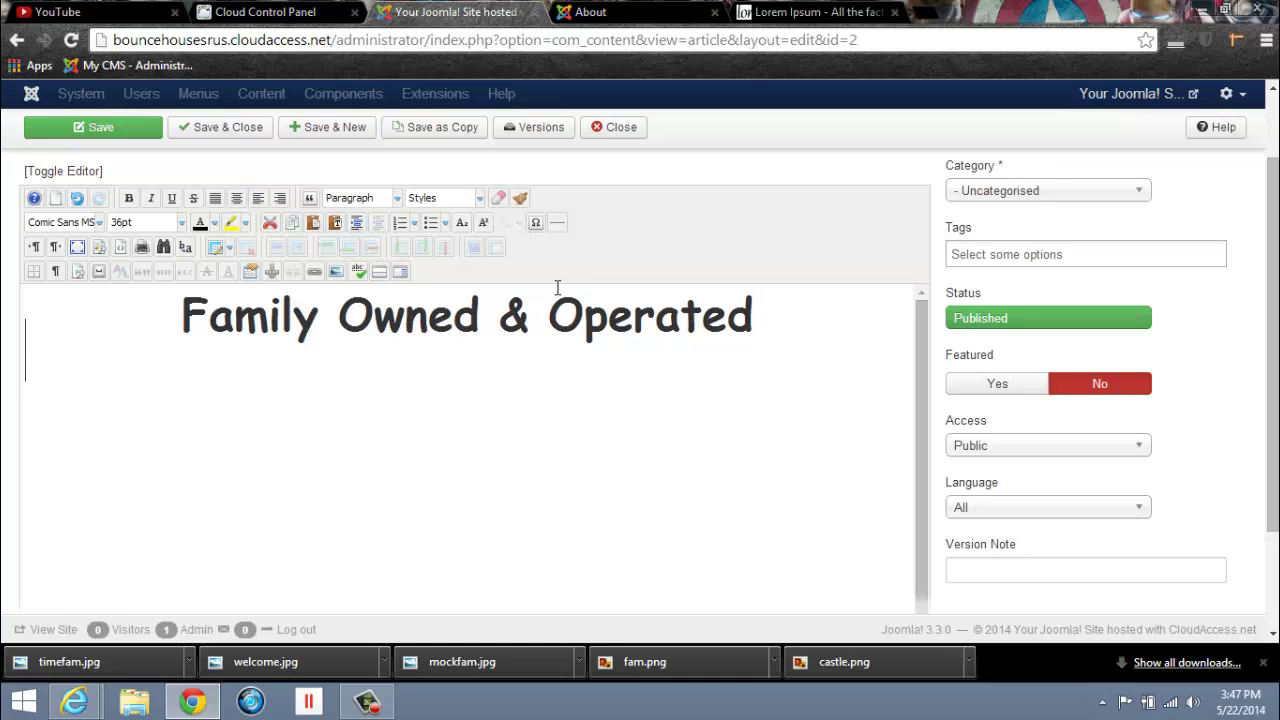
click(178, 224)
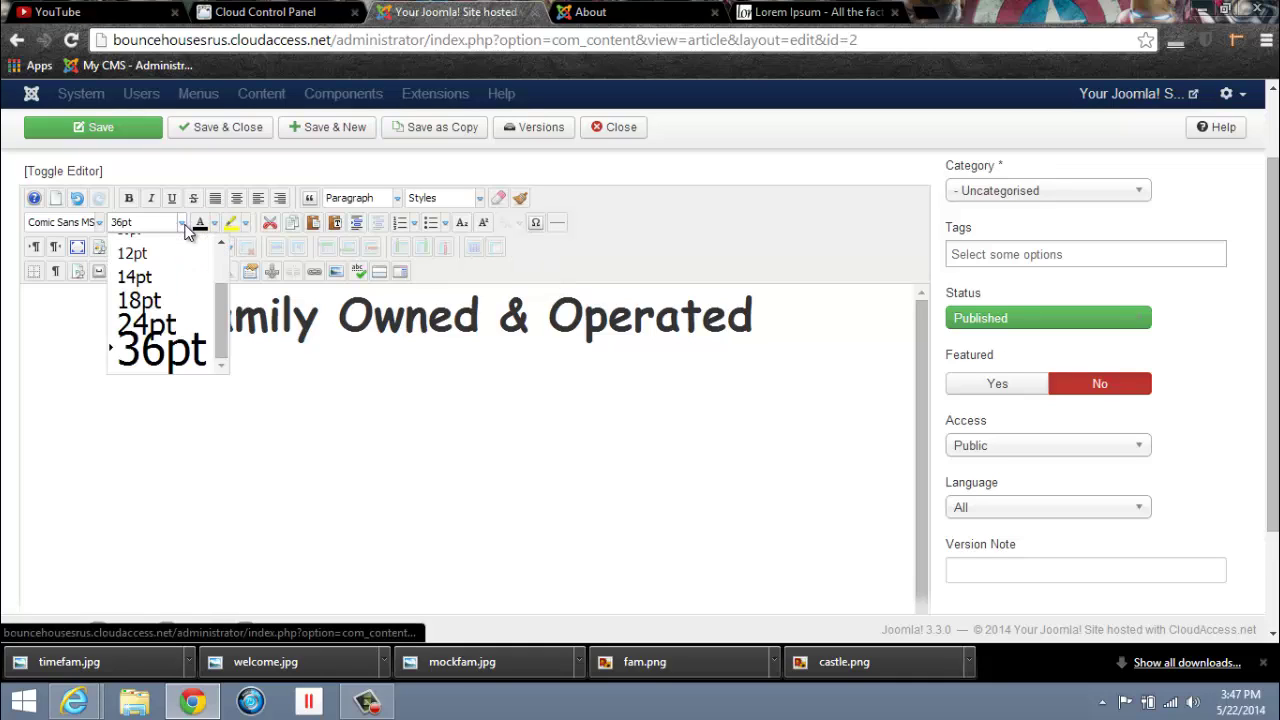
click(195, 323)
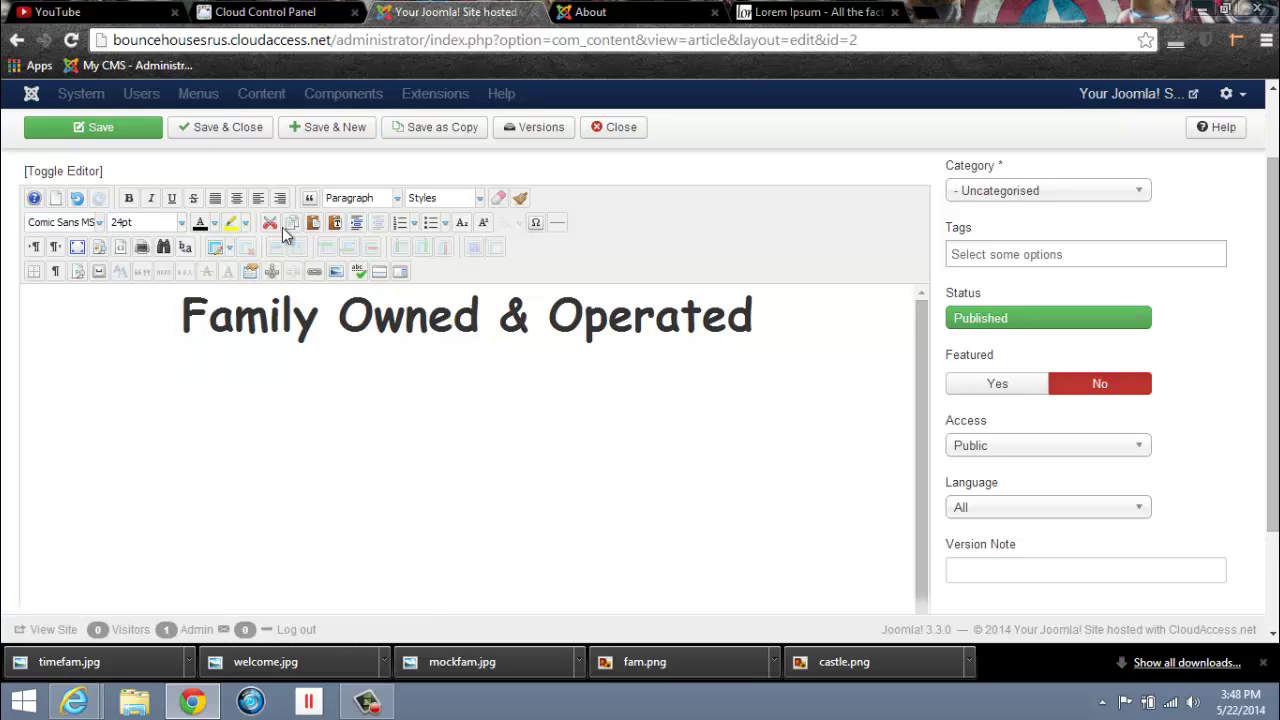
click(237, 198)
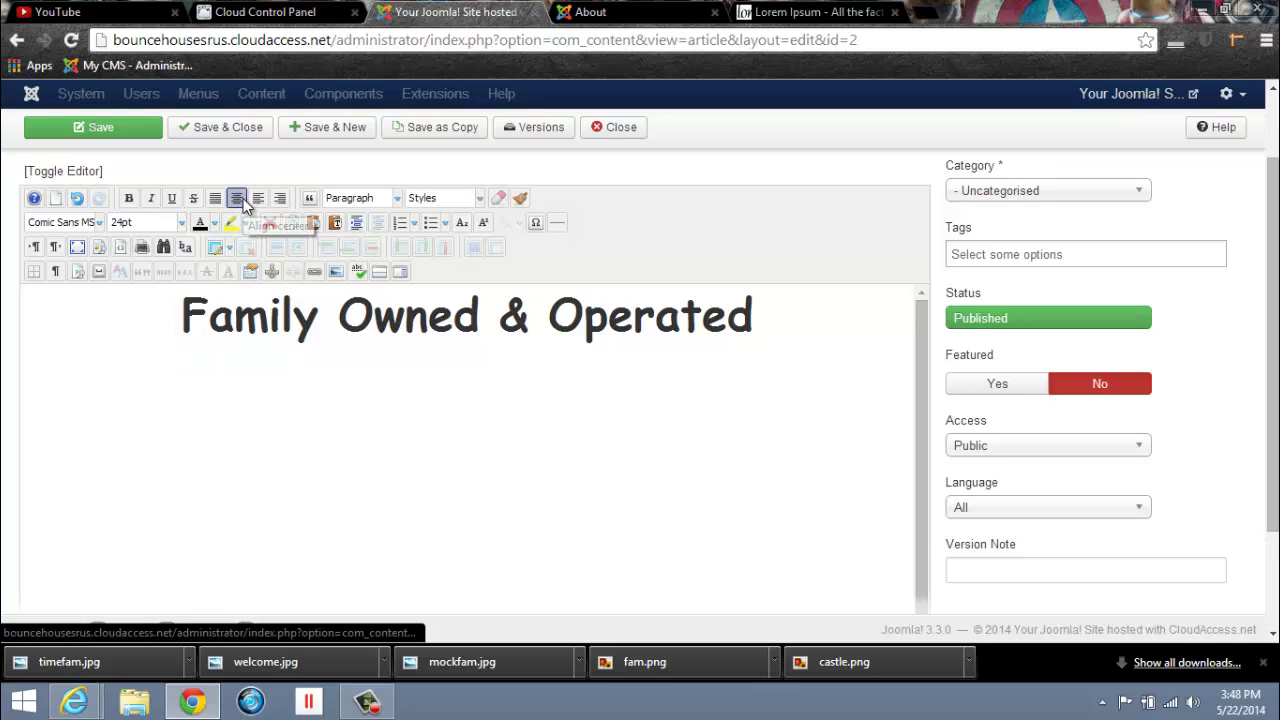
click(393, 198)
click(400, 272)
text("A Family That Plays Together Stays Together")
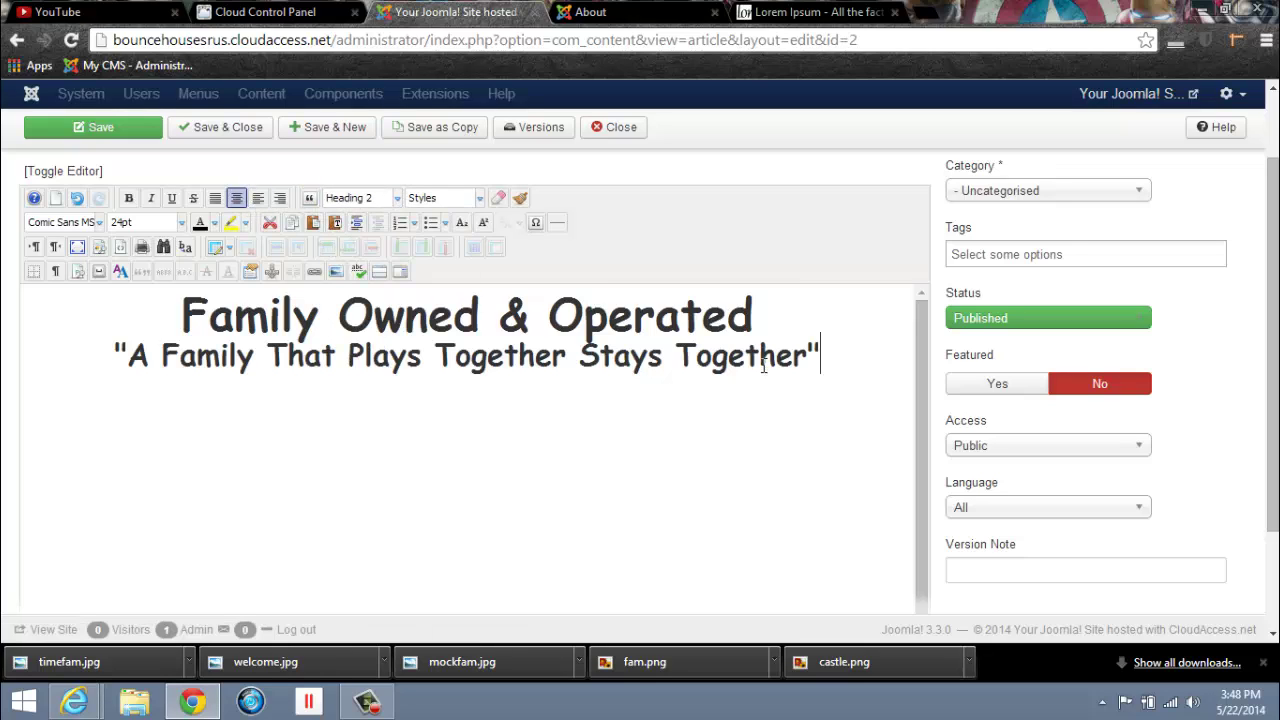
Step: Paste the Lorem Ipsum paragraphs below the two headings, then save and close the About article
click(860, 416)
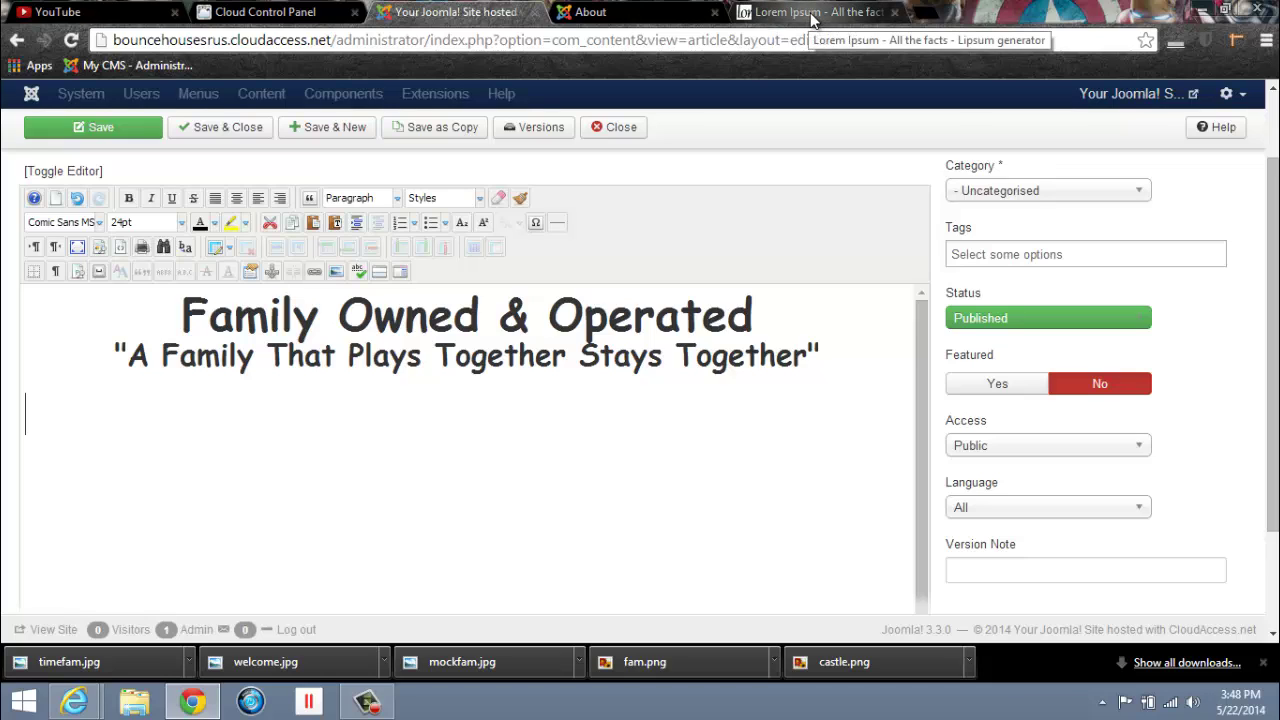
key(ctrl+v)
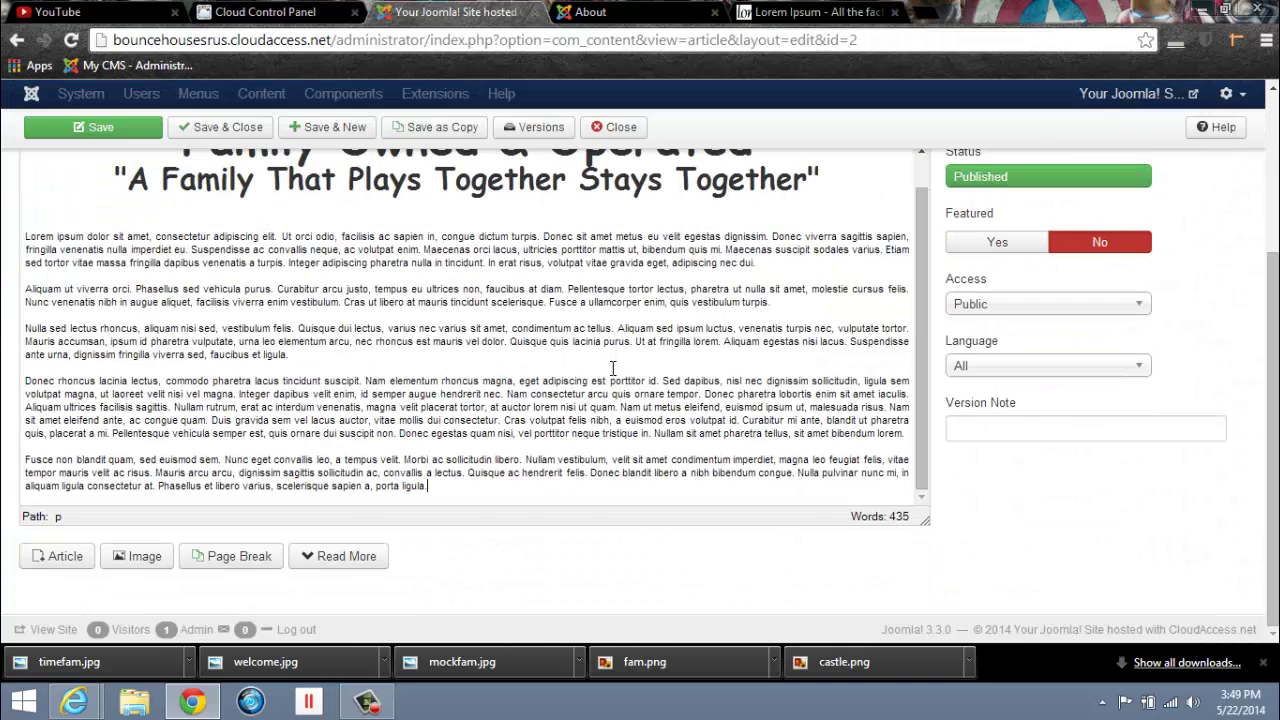
scroll(613, 368, up, 4)
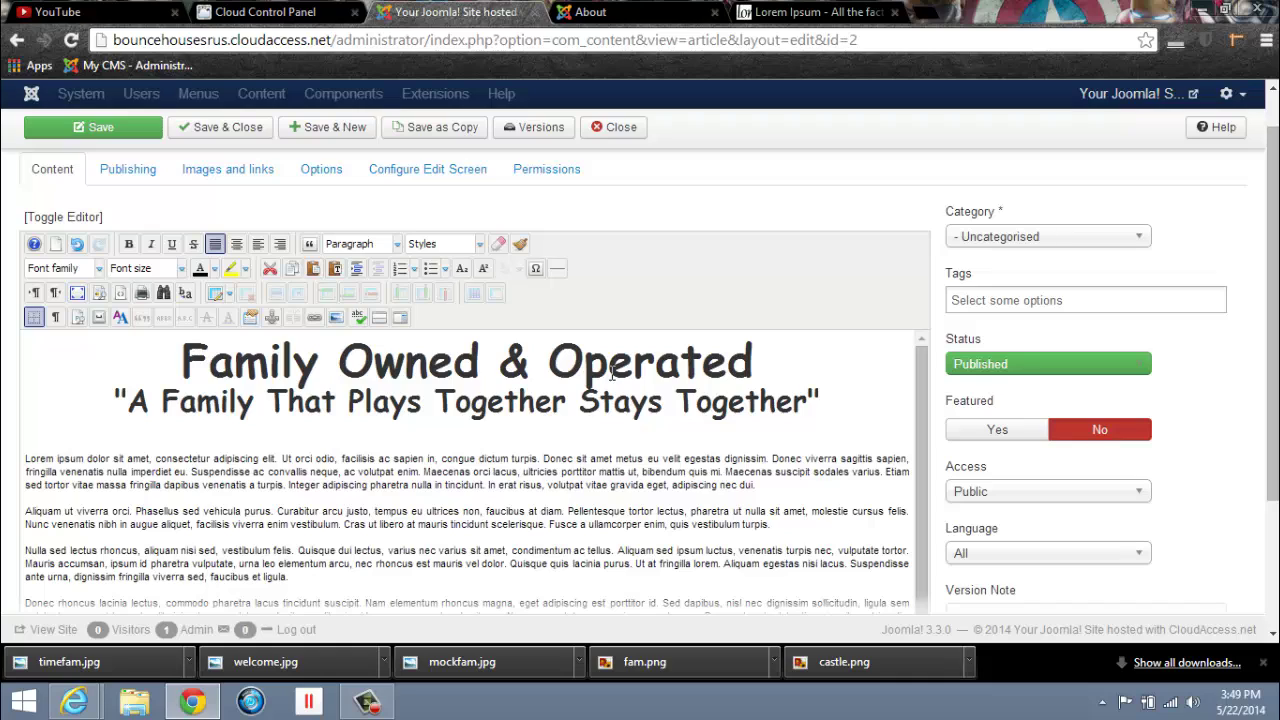
click(232, 139)
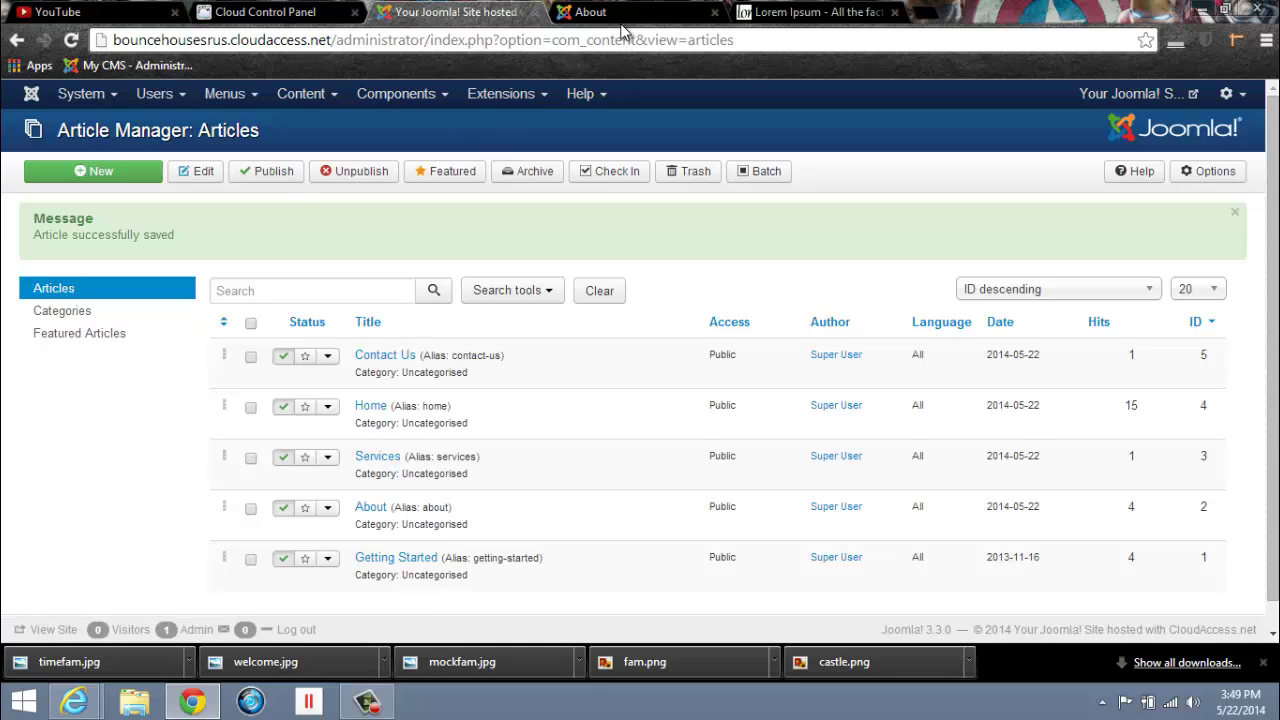
Step: Reload the live About page and review its banner, side module, headings and Lorem Ipsum paragraphs
click(605, 14)
click(72, 42)
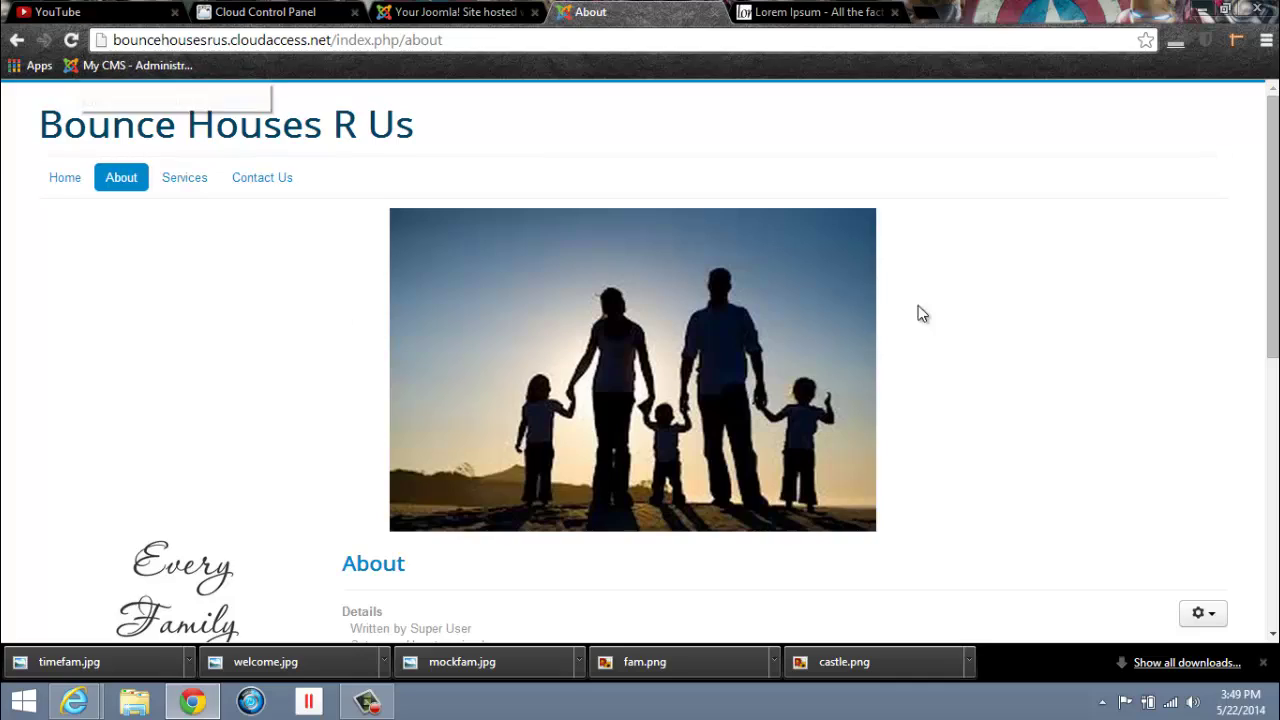
scroll(1000, 374, down, 6)
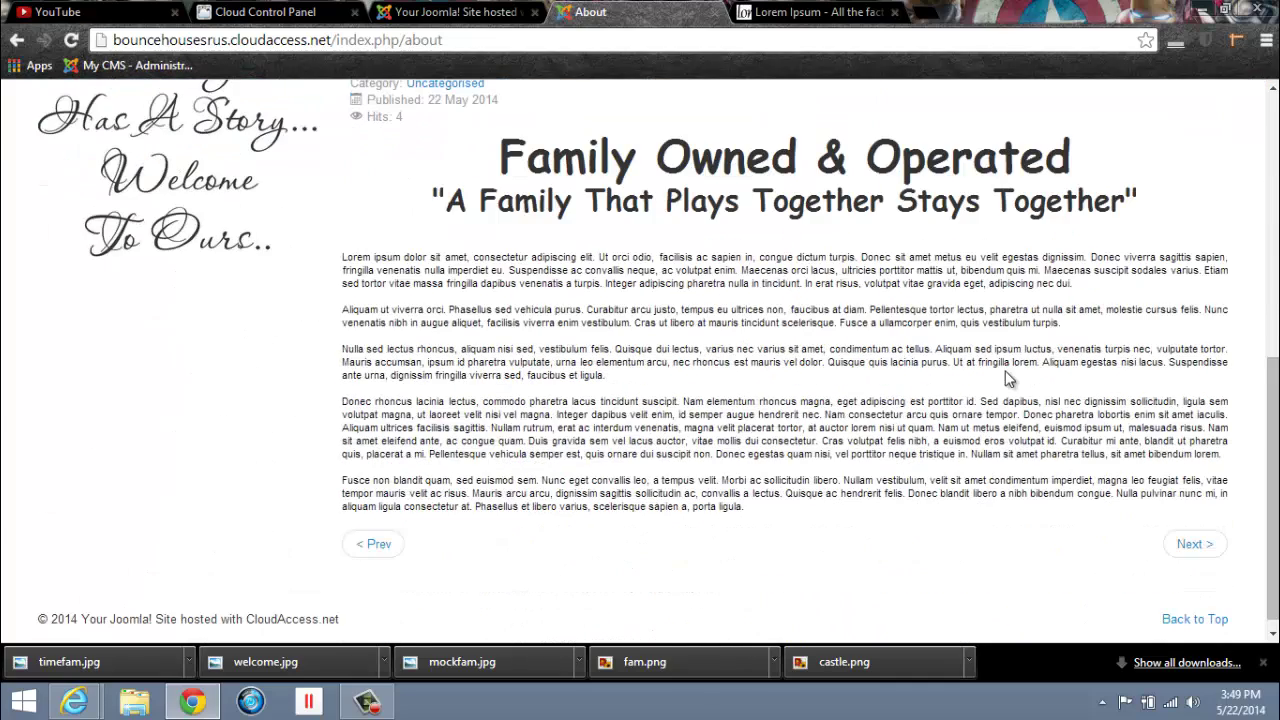
scroll(977, 478, up, 3)
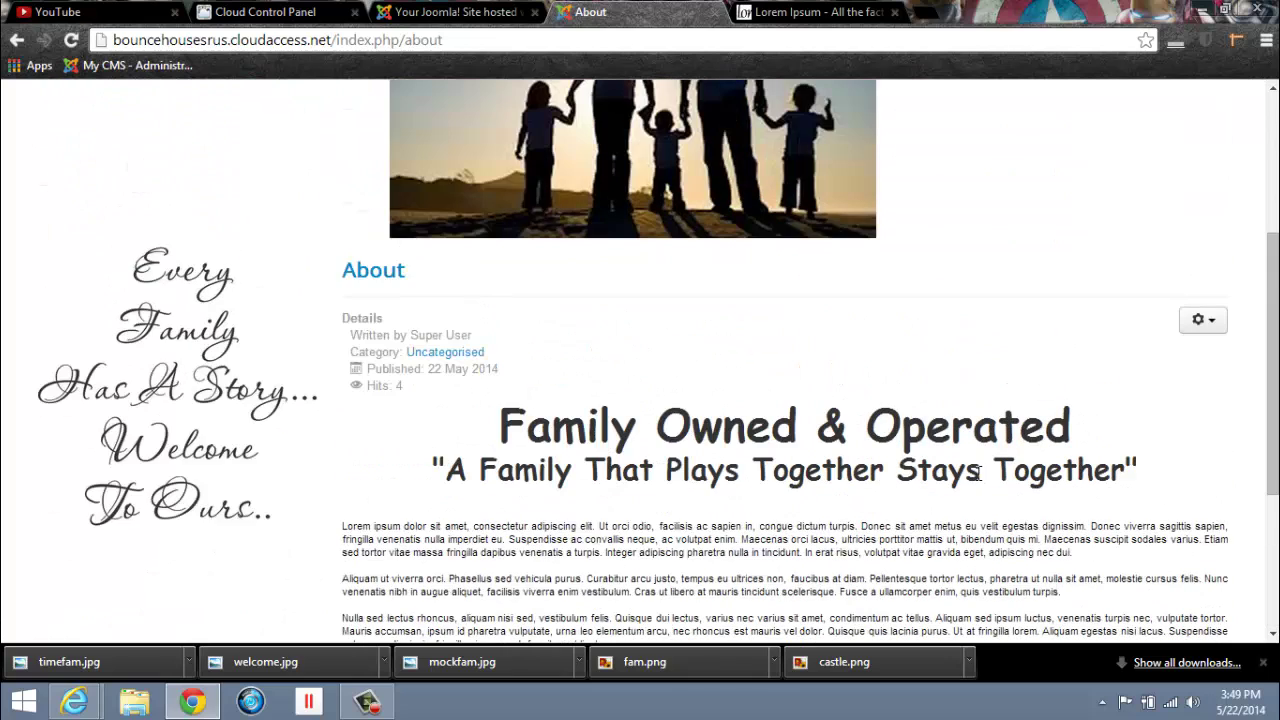
scroll(980, 474, up, 2)
scroll(989, 474, down, 3)
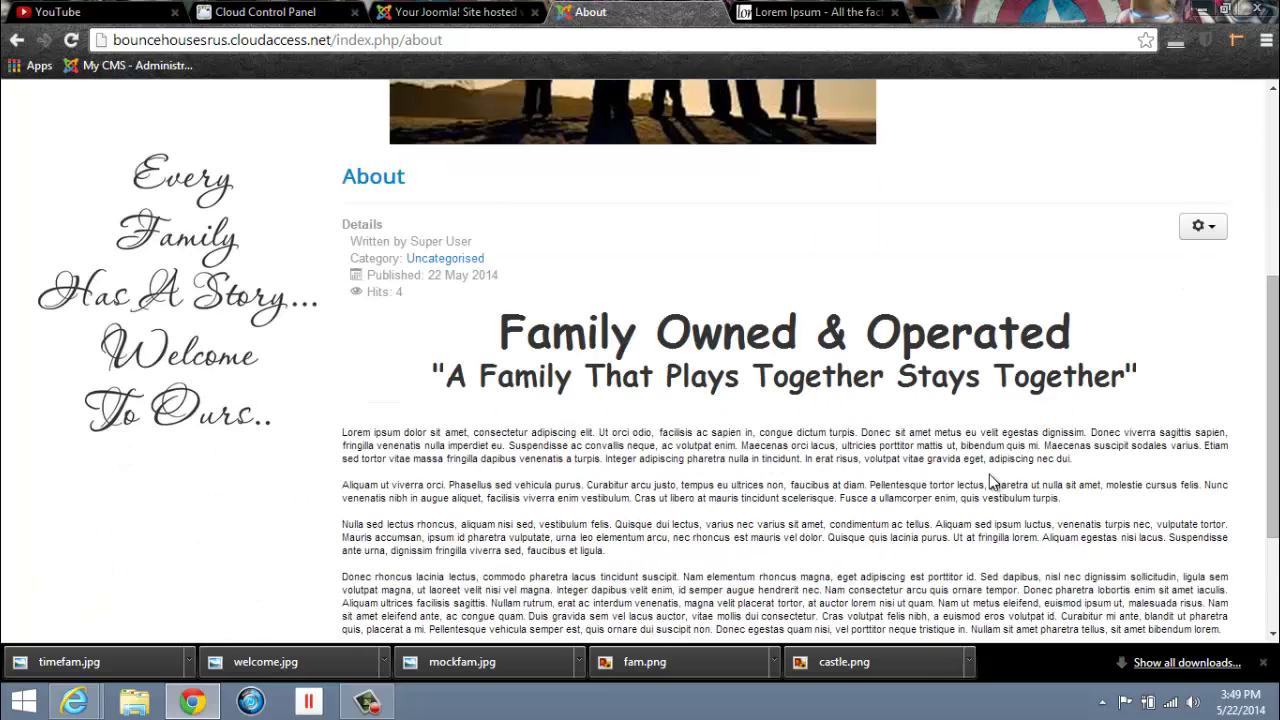
scroll(990, 482, down, 1)
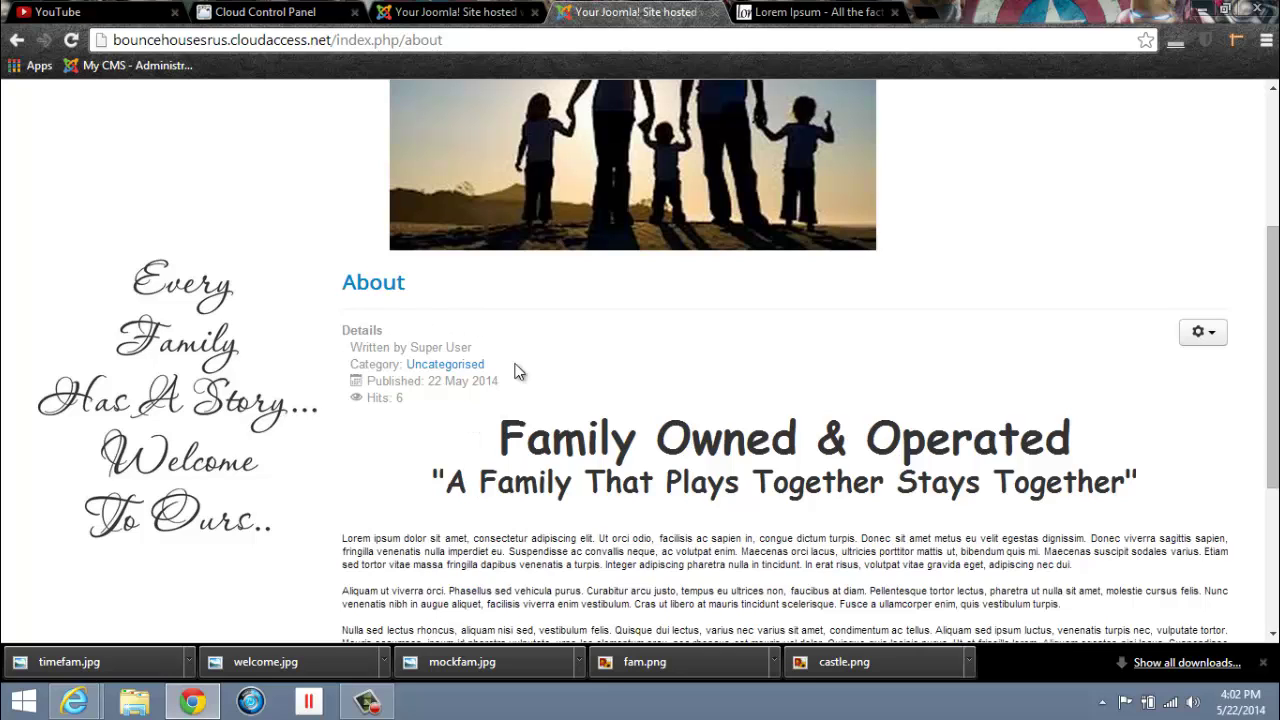
Step: Return to the administrator site and open the Articles component options in Global Configuration
click(450, 14)
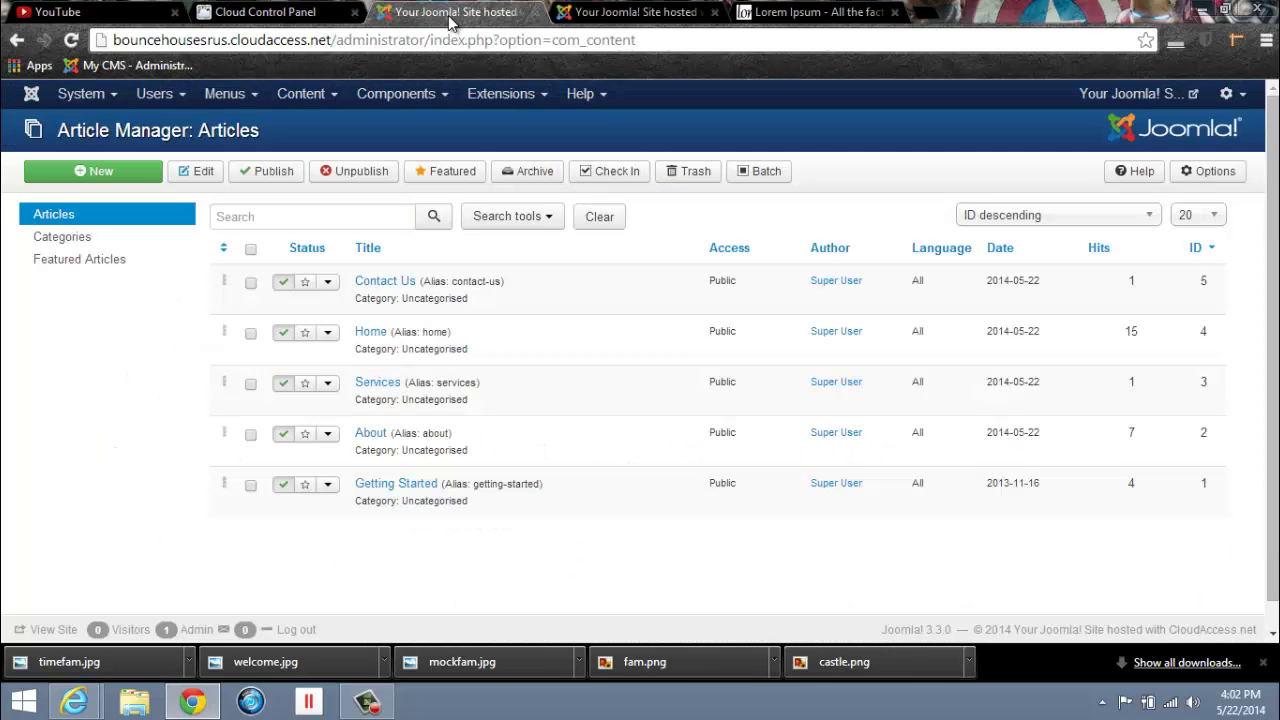
click(108, 97)
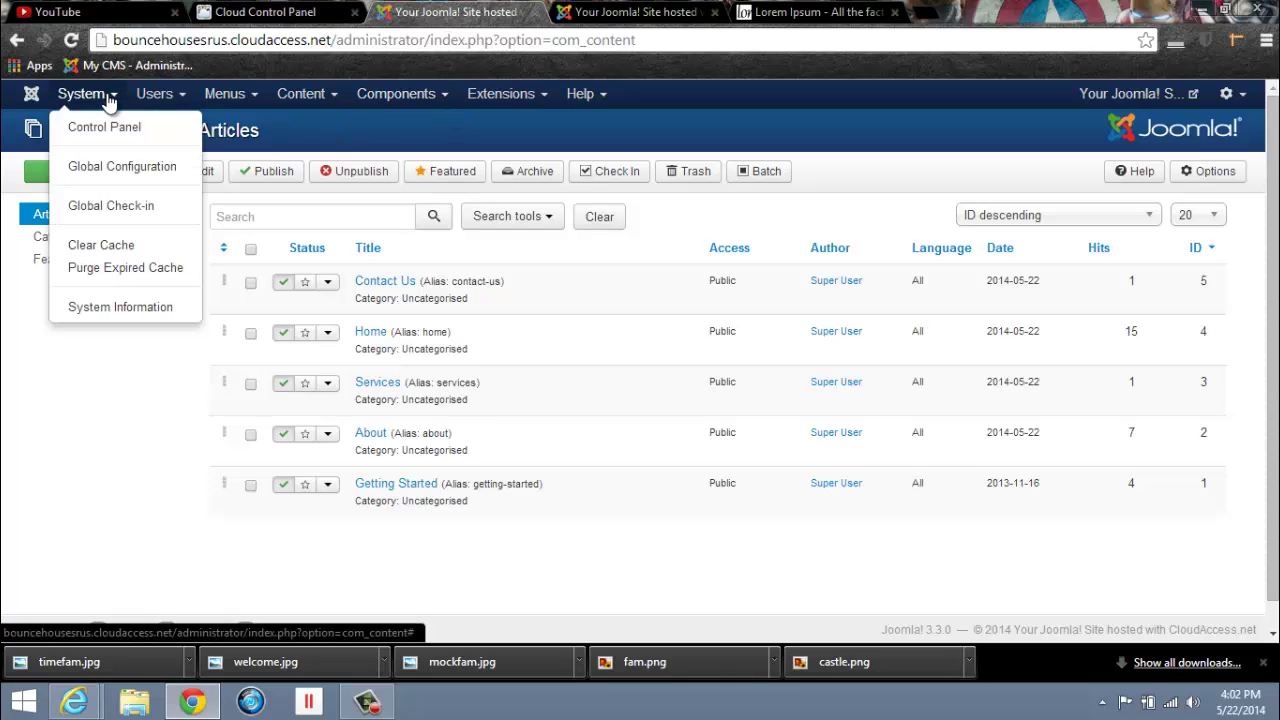
click(125, 165)
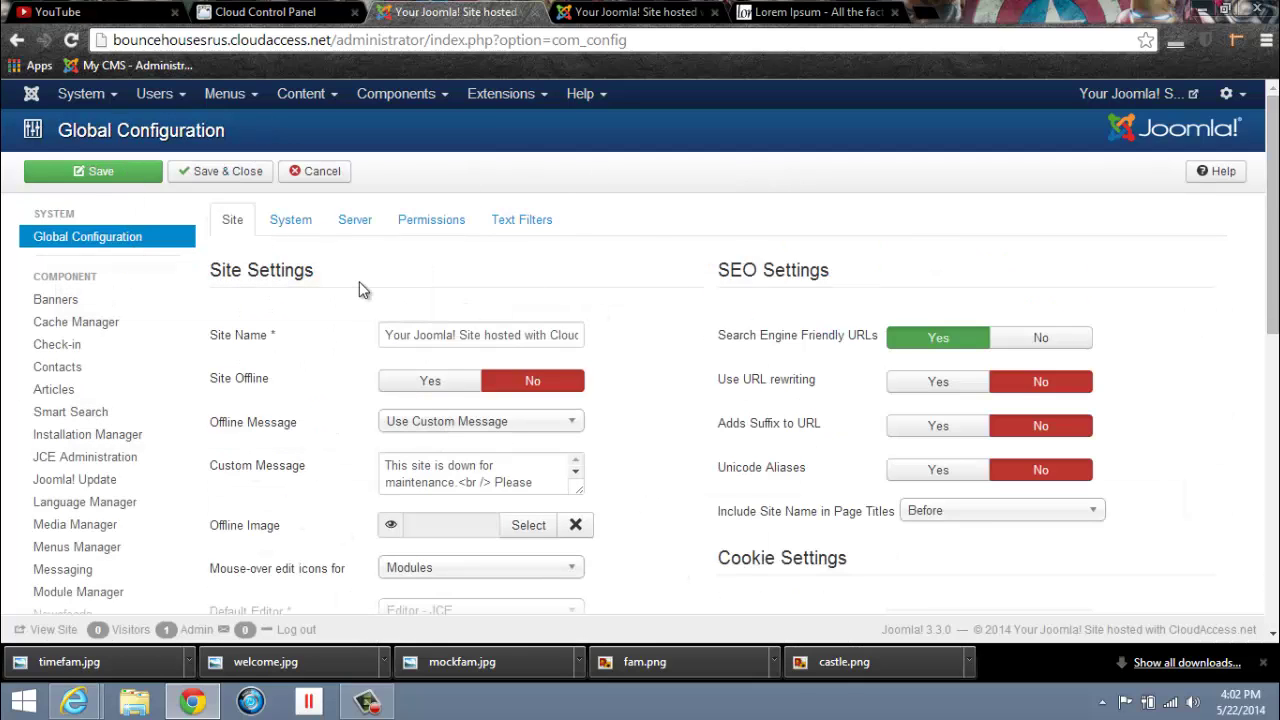
scroll(362, 289, down, 2)
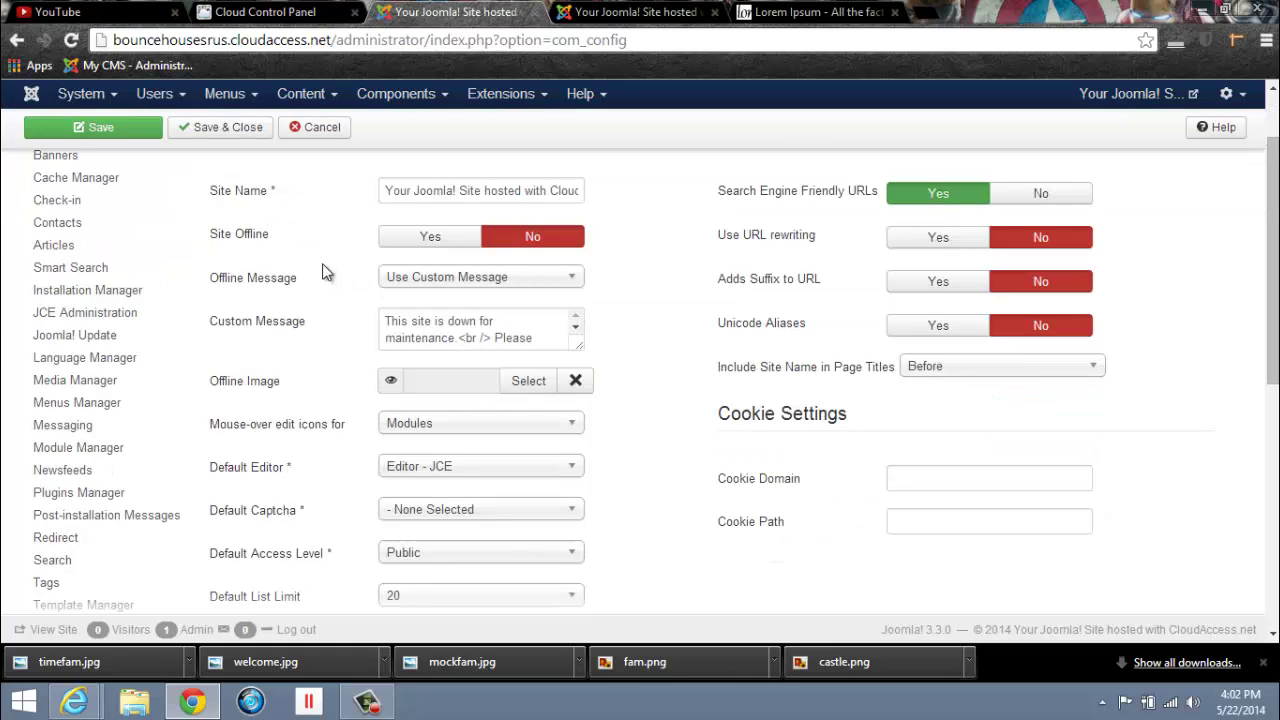
click(47, 245)
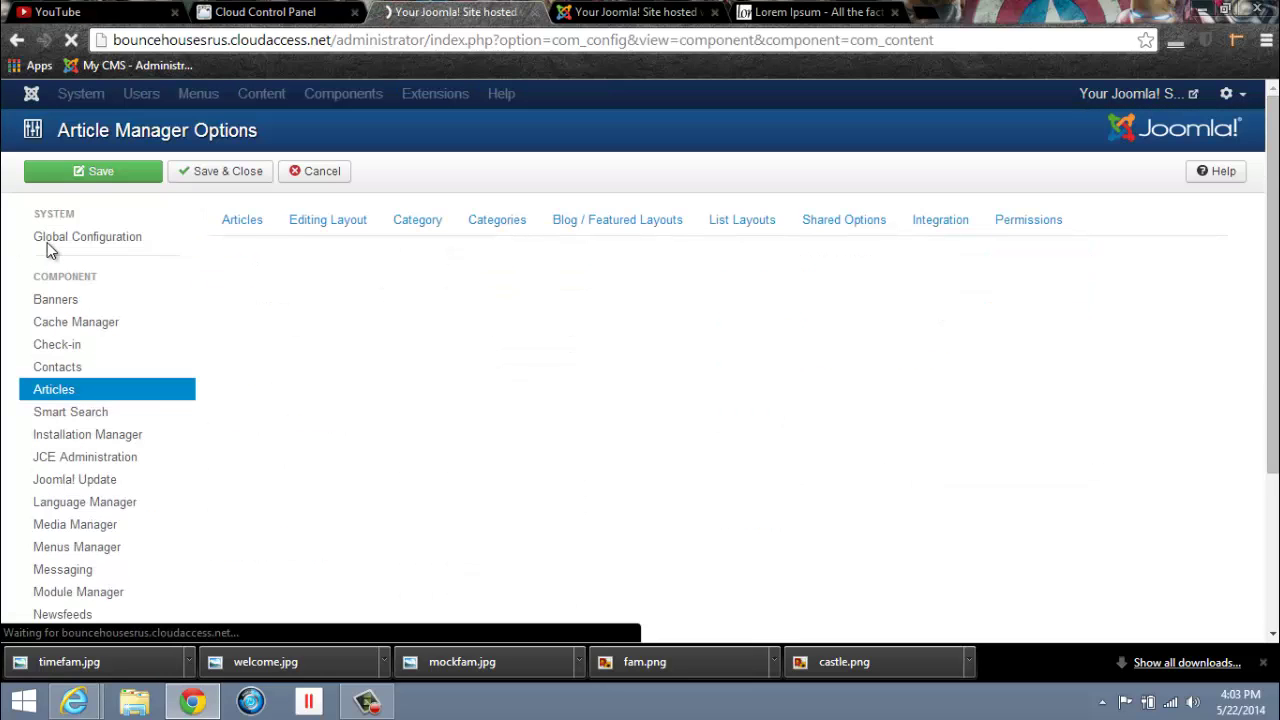
Step: Set Show Category, Show Author and Show Publish Date to Hide in the article options
scroll(707, 401, down, 3)
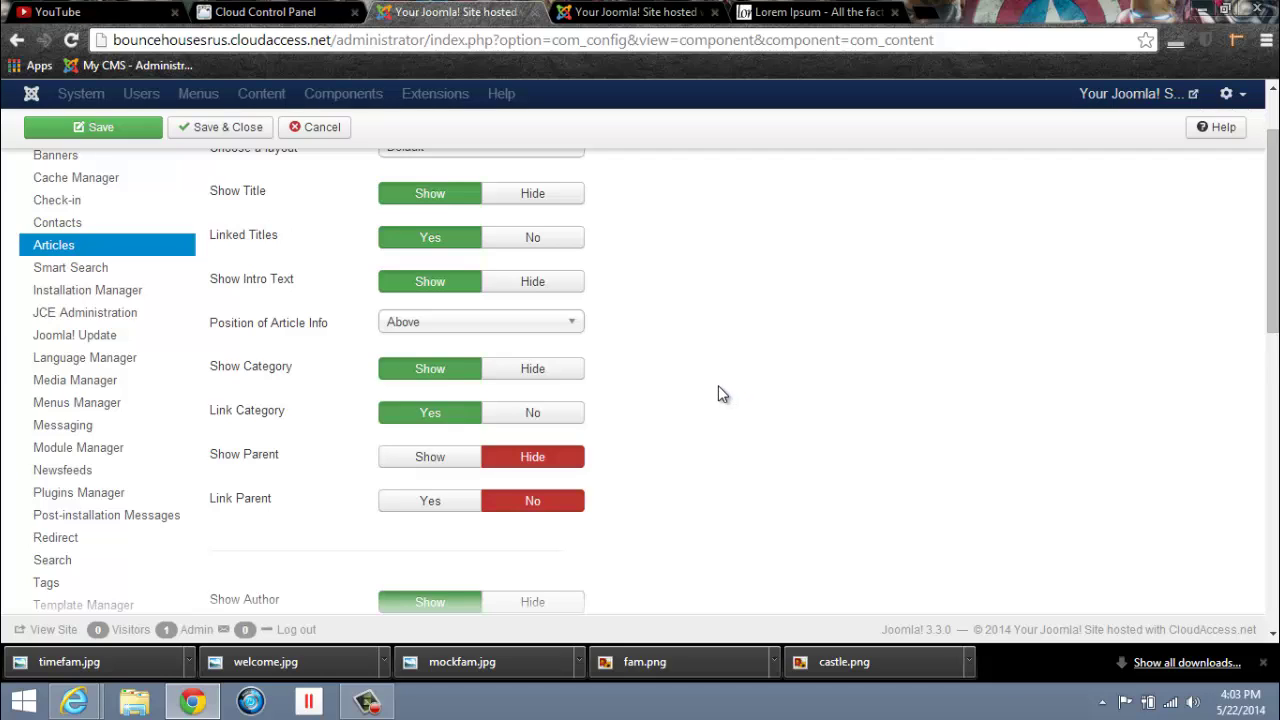
scroll(718, 390, down, 2)
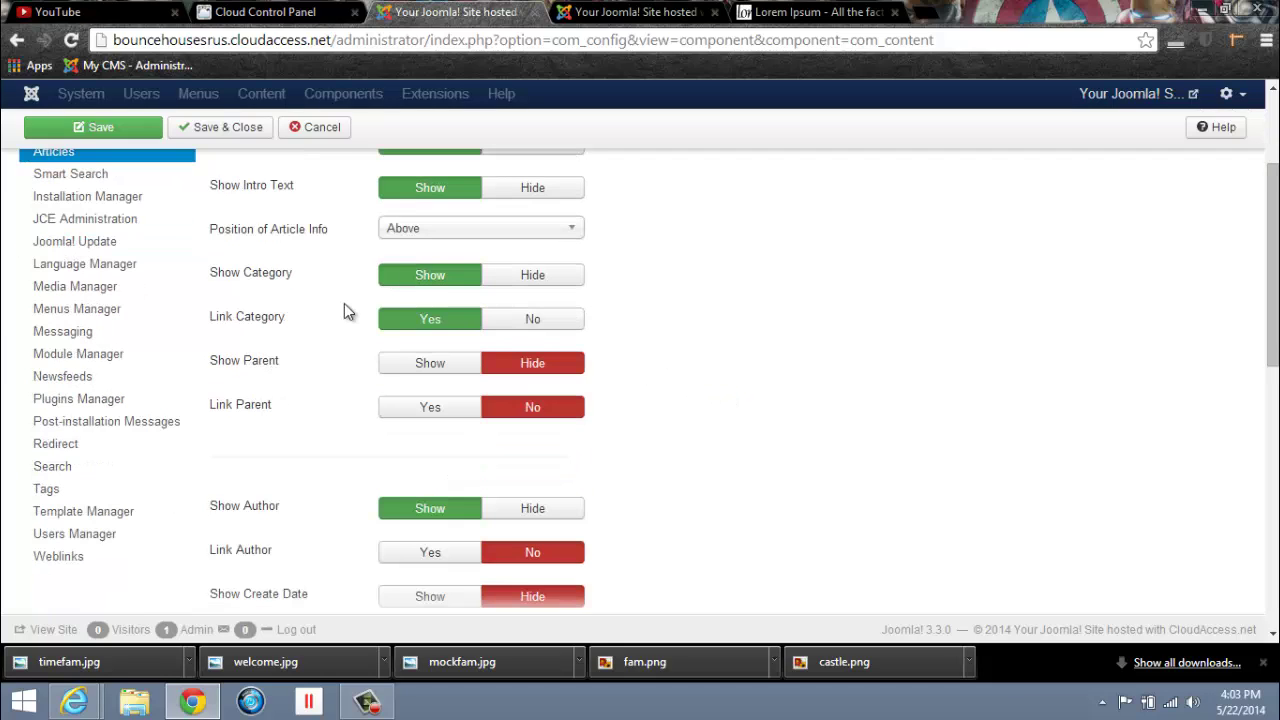
click(529, 284)
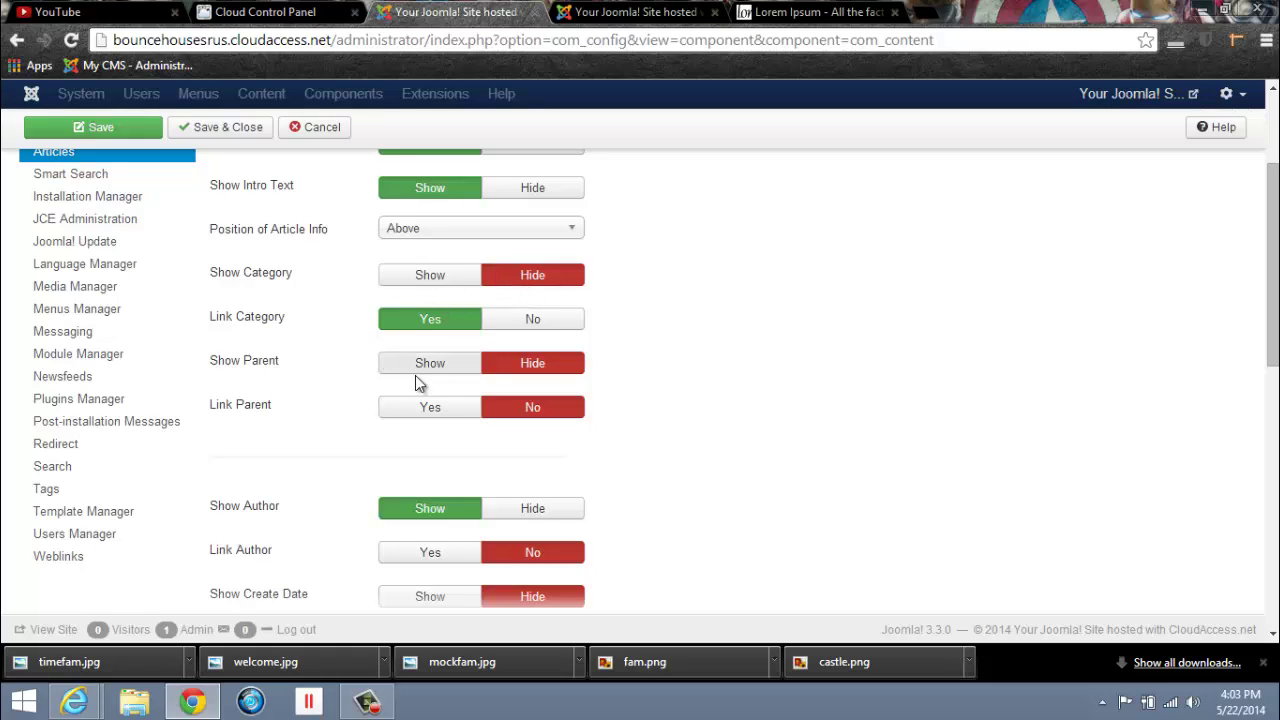
scroll(645, 365, down, 2)
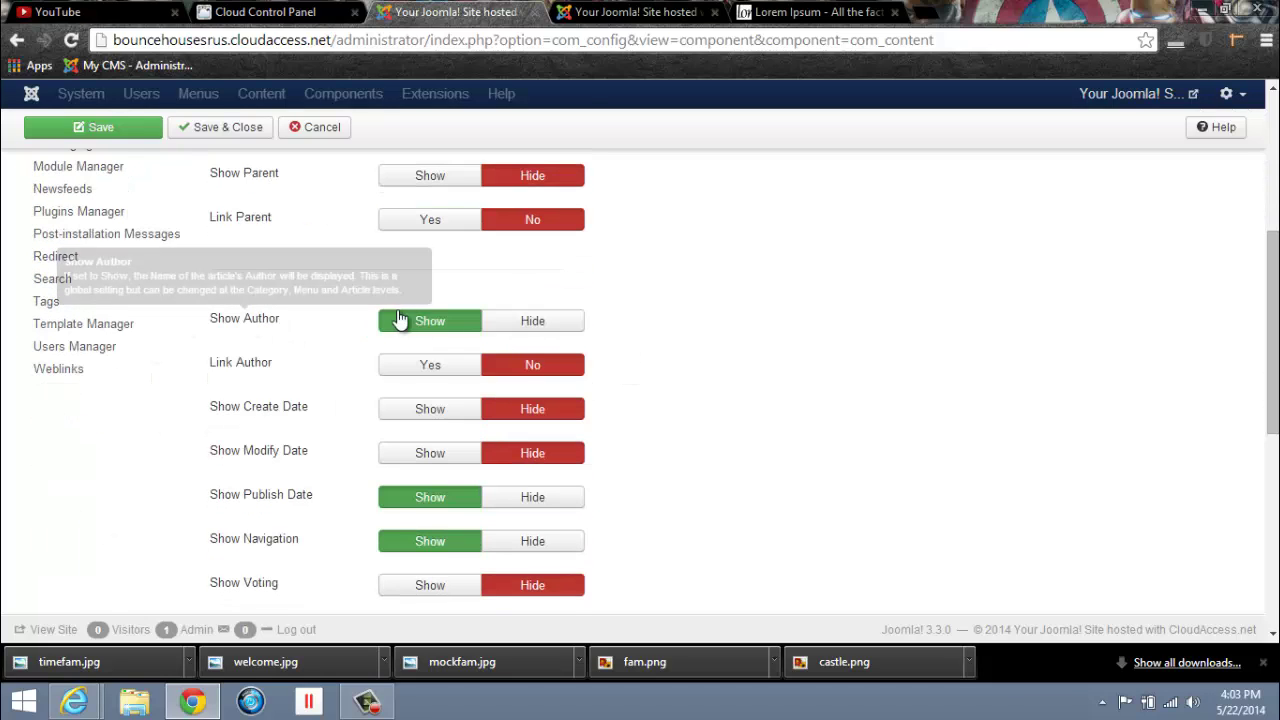
click(530, 322)
scroll(680, 417, down, 1)
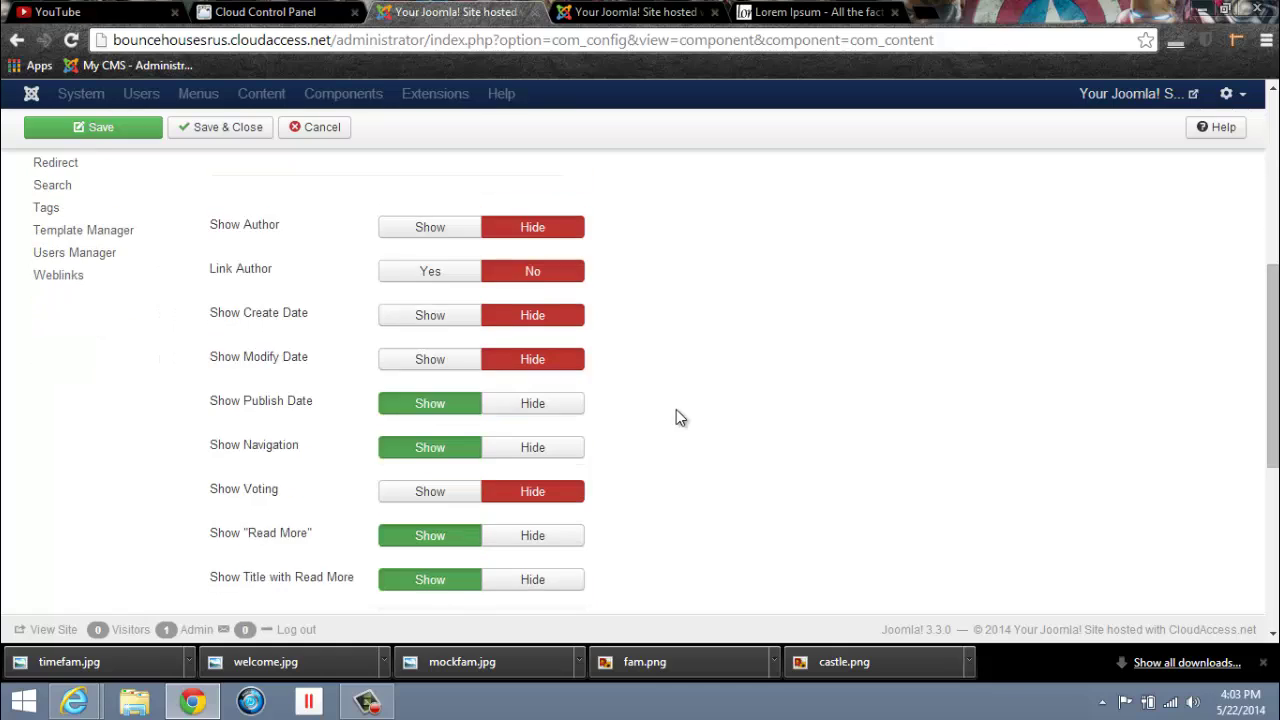
click(550, 405)
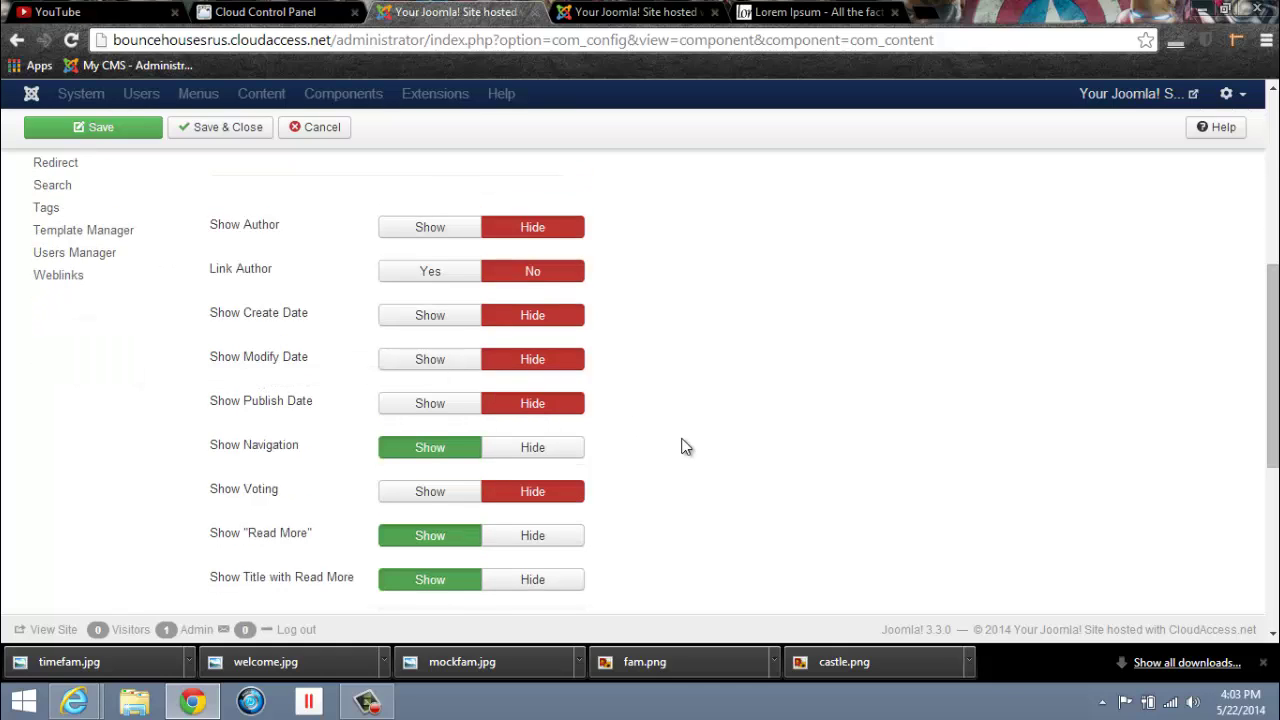
Step: Set Show Navigation, Show Tags and Show Icons to Hide in the article options
scroll(678, 447, down, 2)
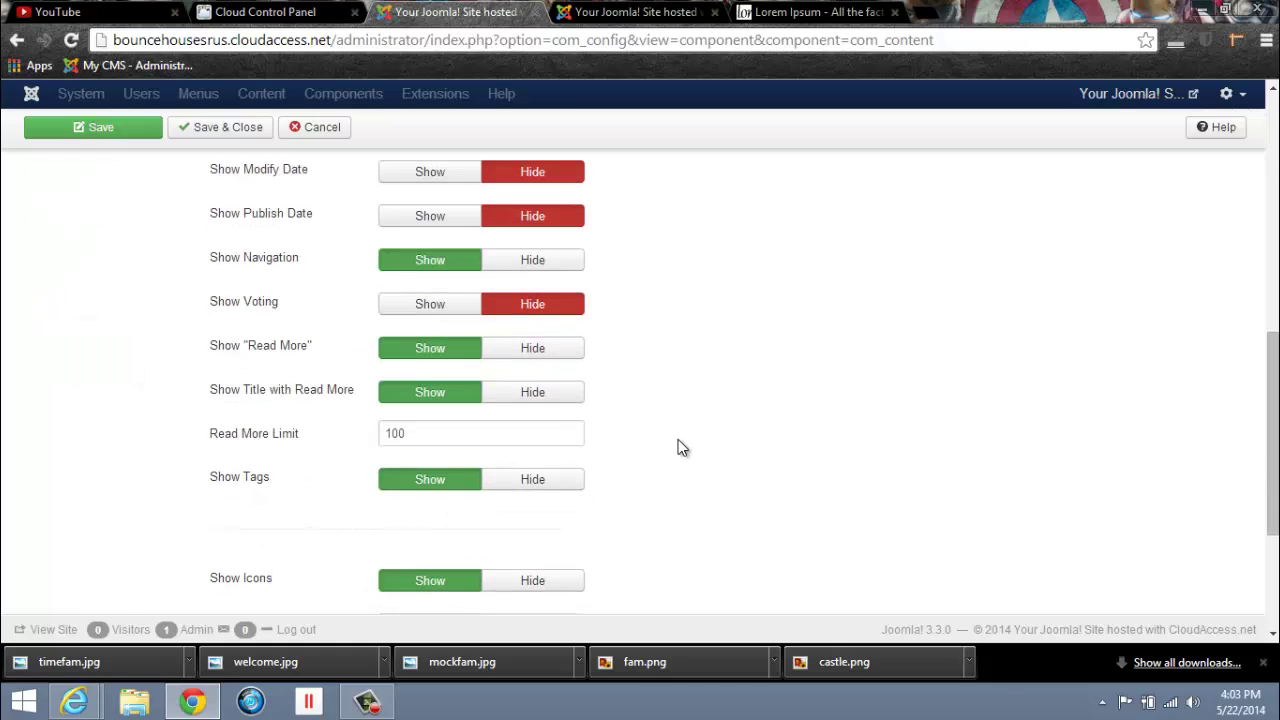
click(525, 266)
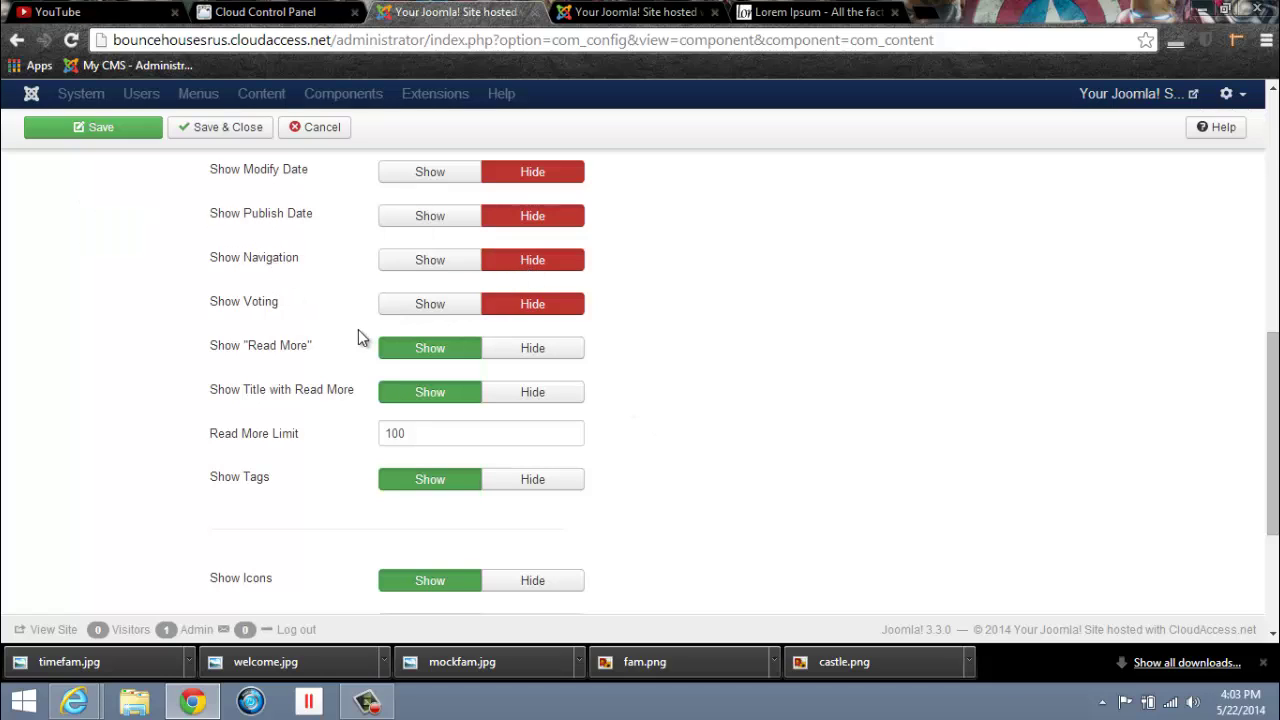
mouse_move(271, 350)
scroll(612, 400, down, 2)
click(531, 300)
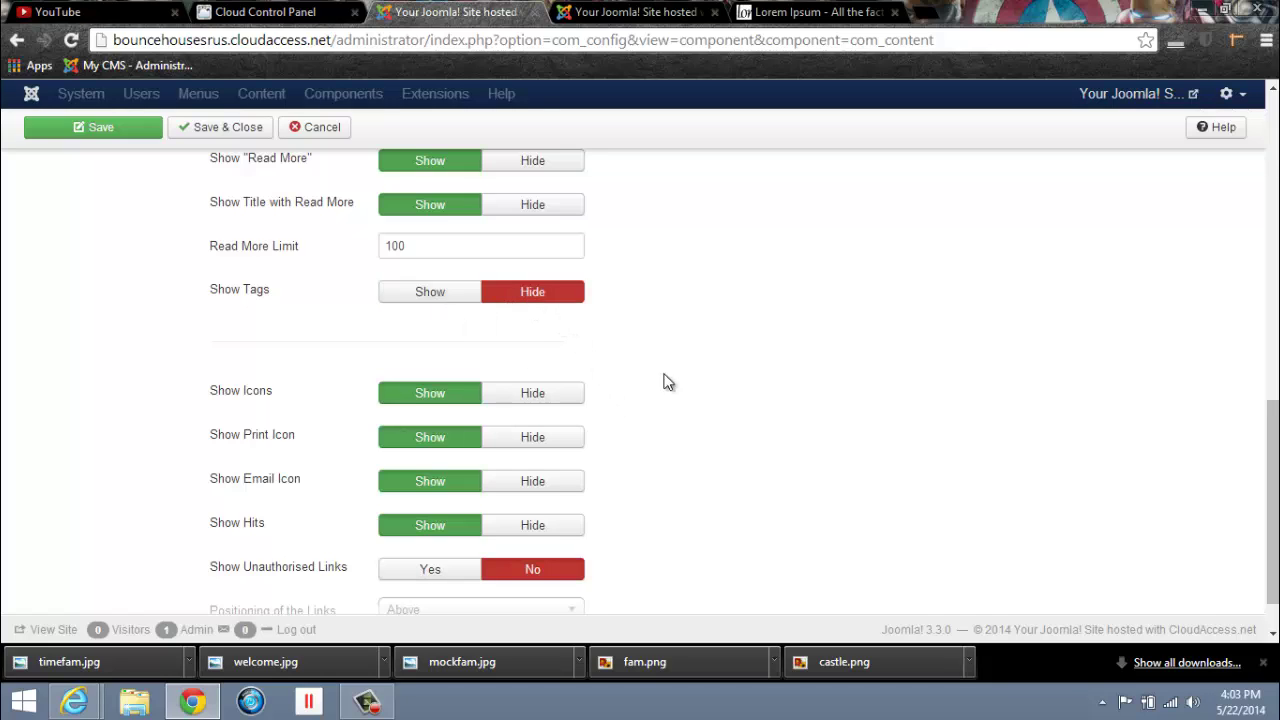
scroll(660, 378, down, 1)
click(532, 337)
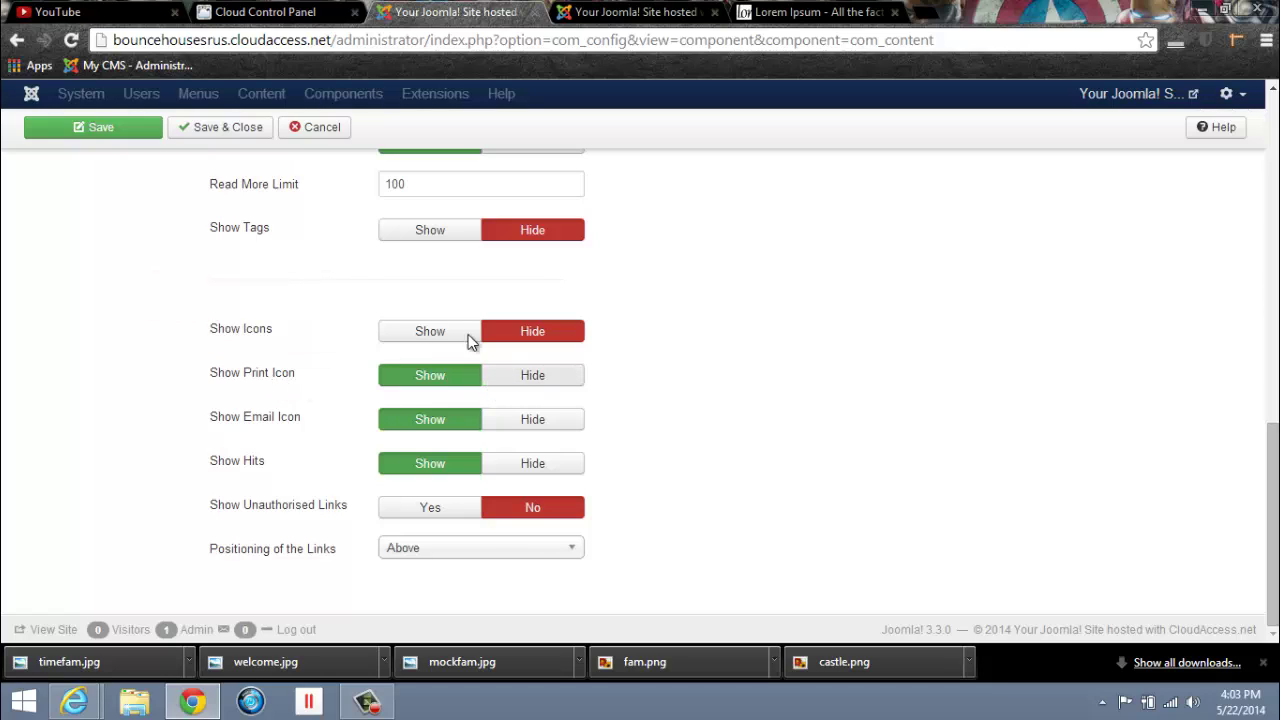
Step: Set Show Print Icon, Show Email Icon and Show Hits to Hide, then save the article options
mouse_move(246, 340)
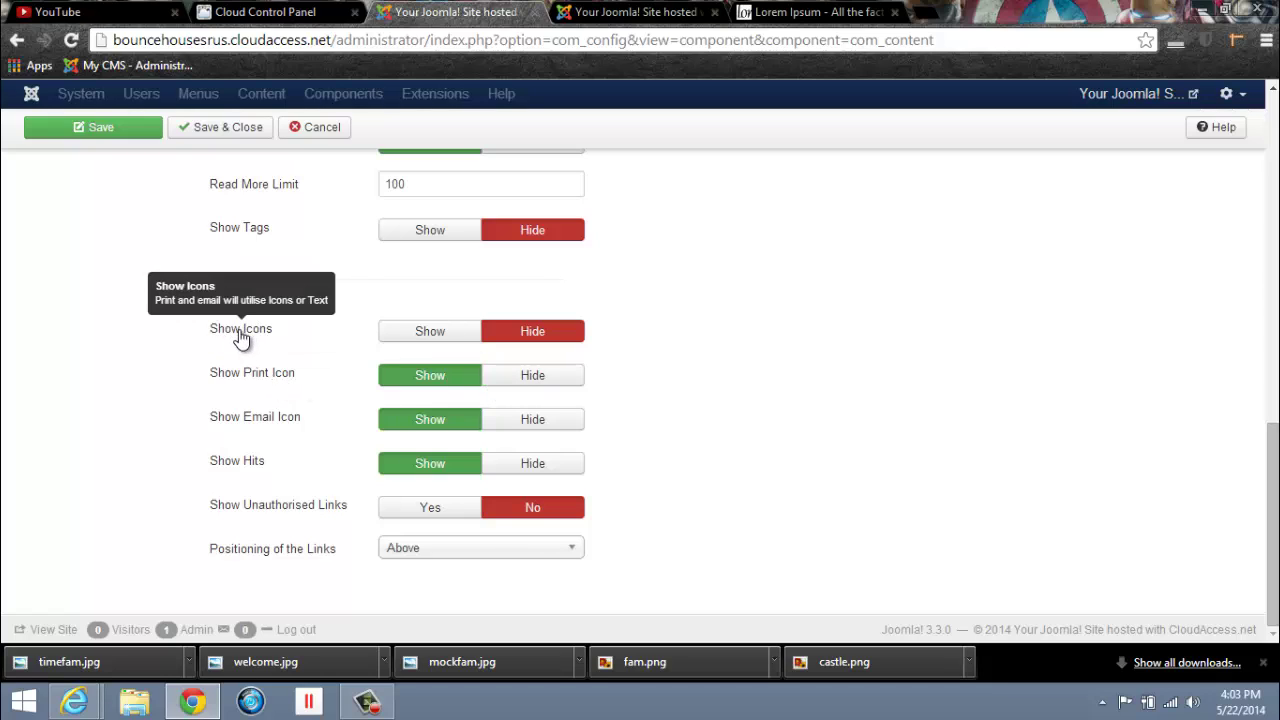
mouse_move(250, 383)
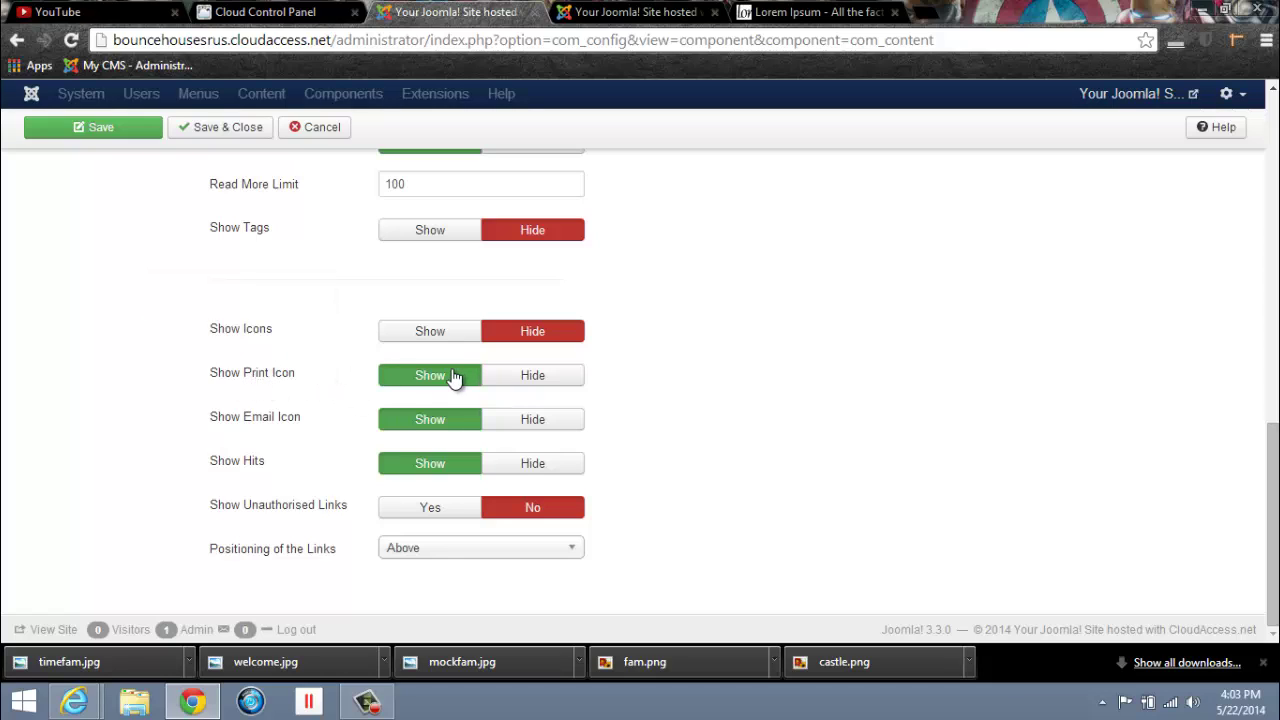
click(518, 380)
click(505, 424)
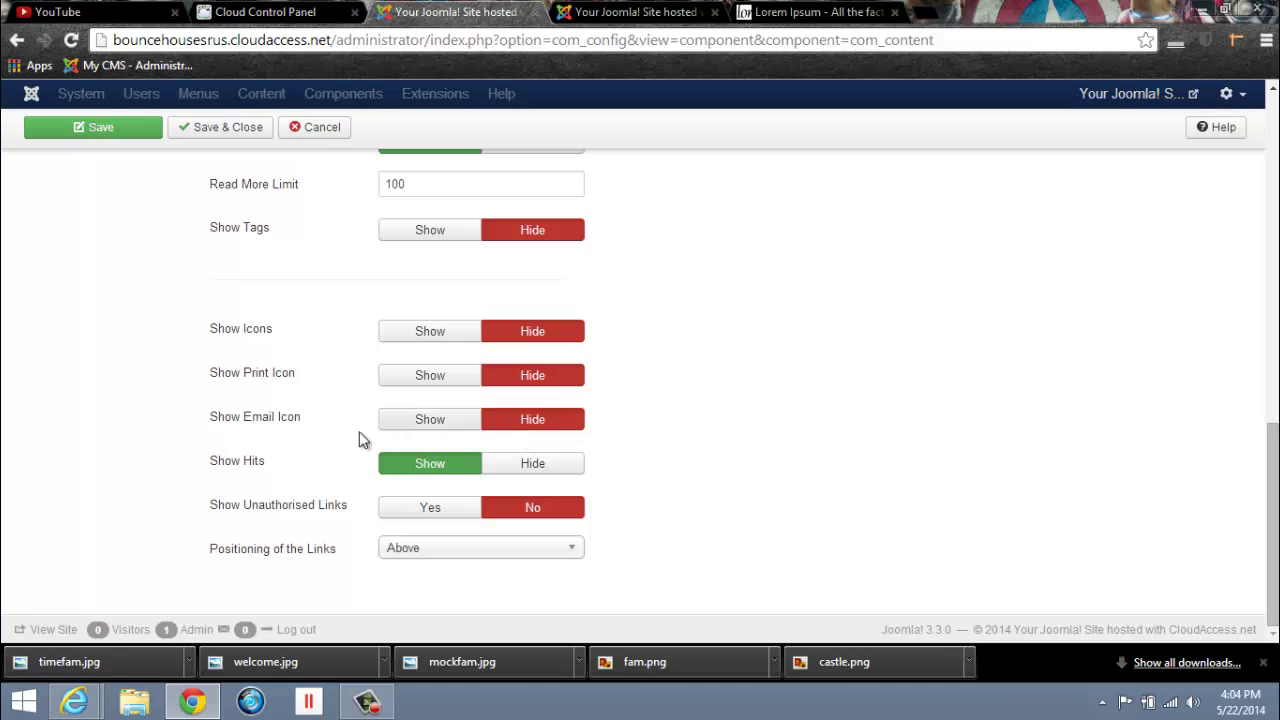
click(553, 466)
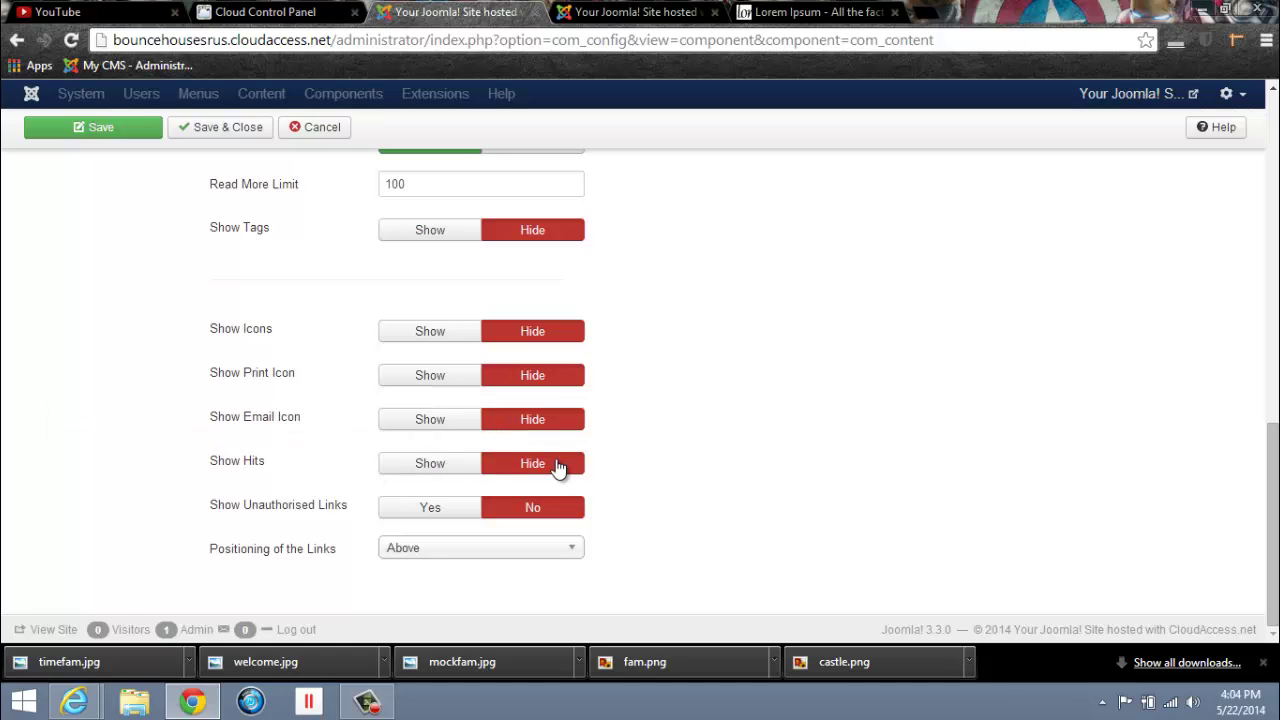
scroll(680, 494, up, 10)
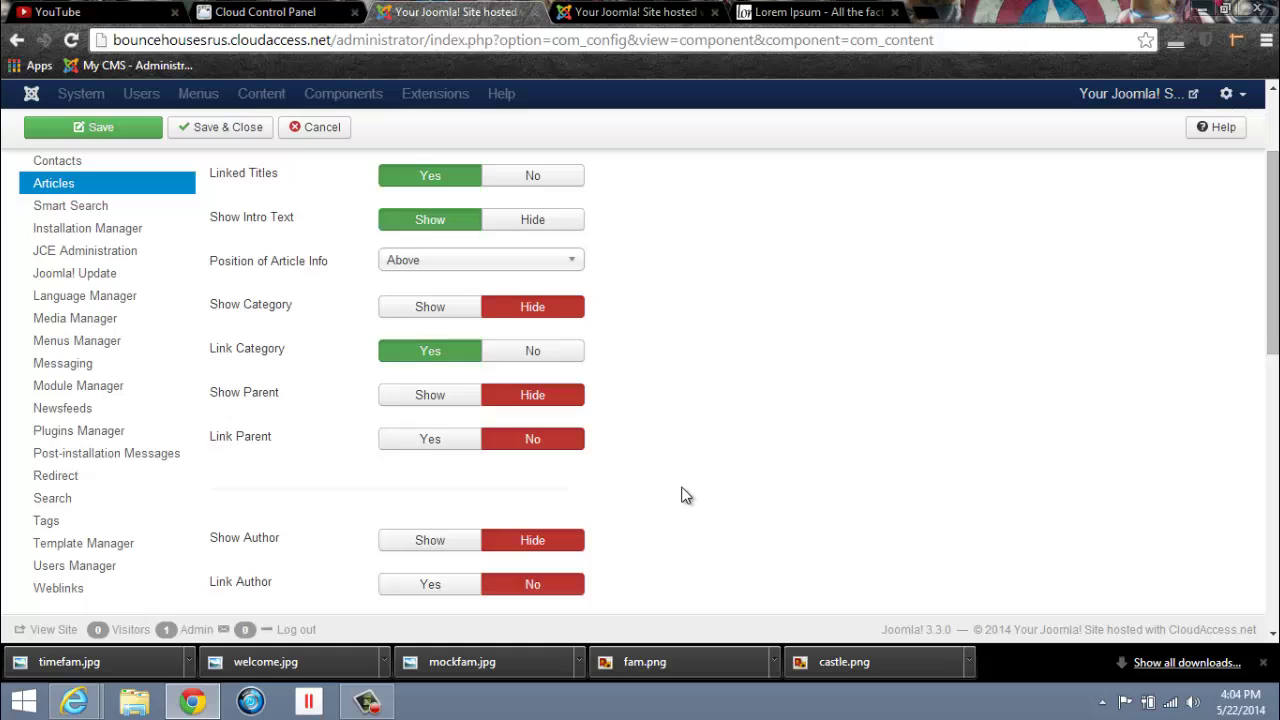
scroll(683, 494, up, 3)
click(97, 172)
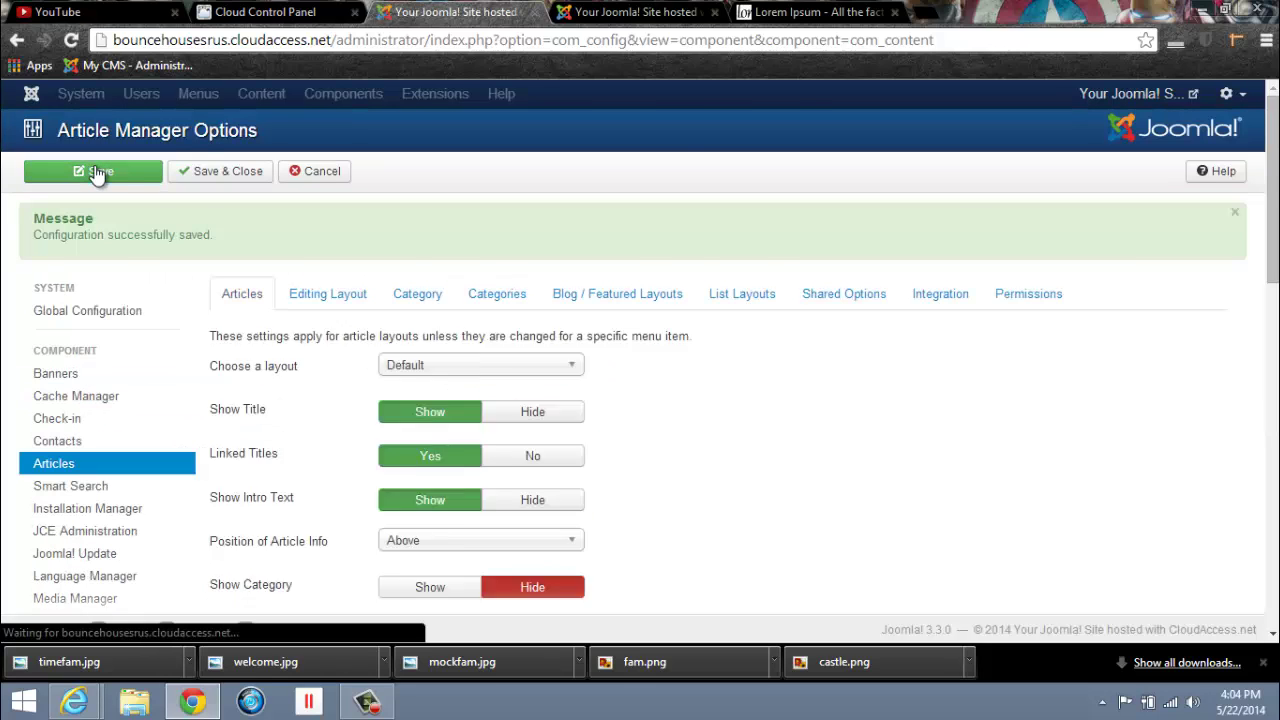
Step: Check the live site's Home and About pages for the hidden article details
click(635, 12)
scroll(453, 308, up, 3)
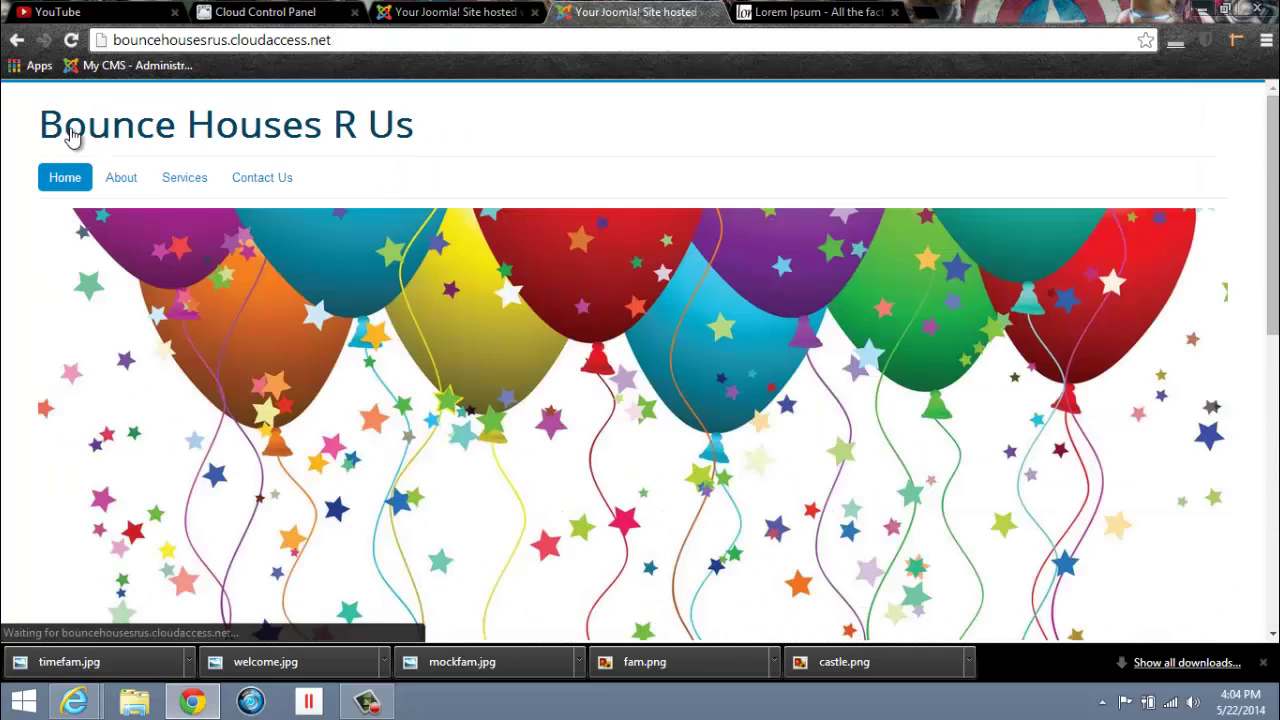
scroll(540, 386, down, 10)
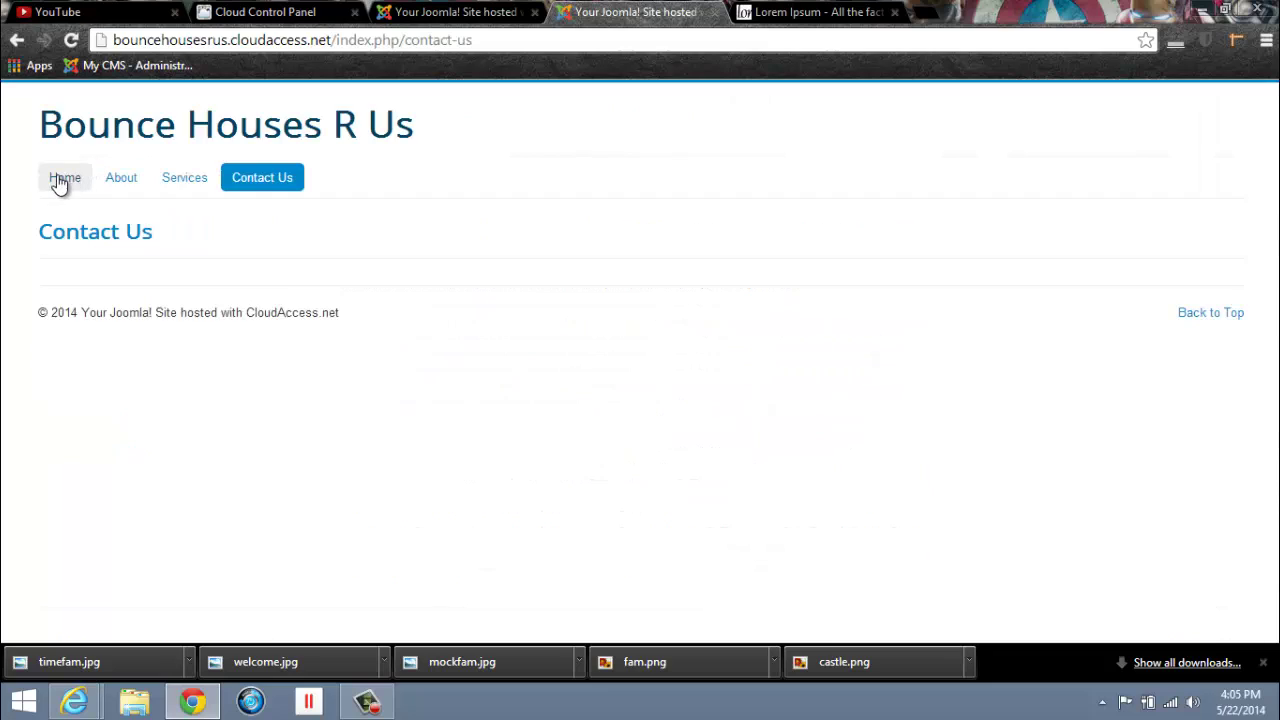
click(60, 180)
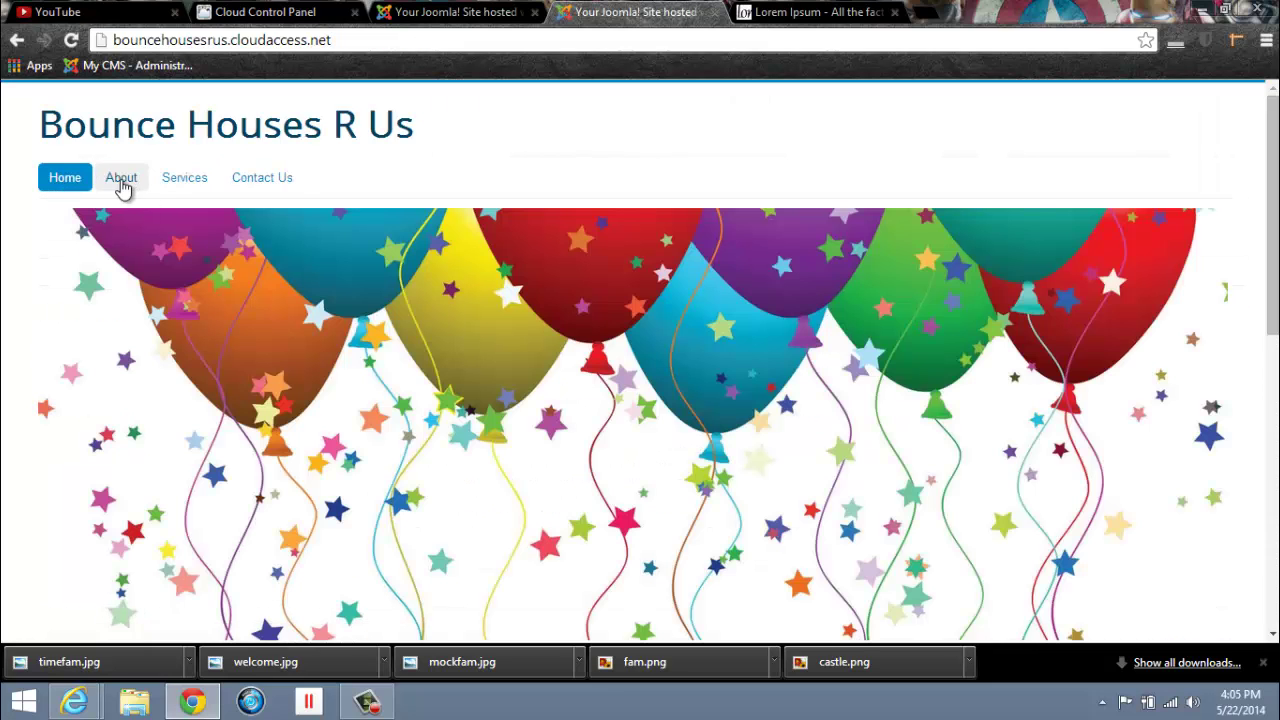
click(121, 186)
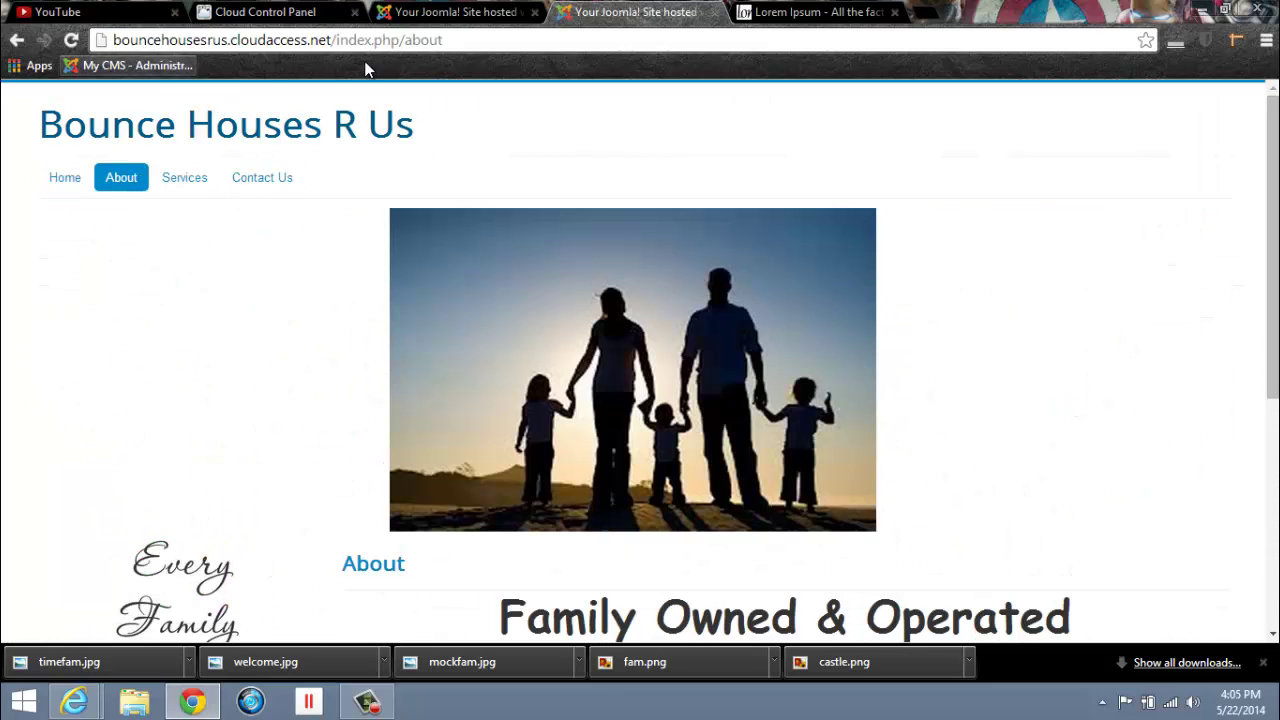
Step: Close the article options and start a new Custom HTML module titled "About Right Module"
click(445, 12)
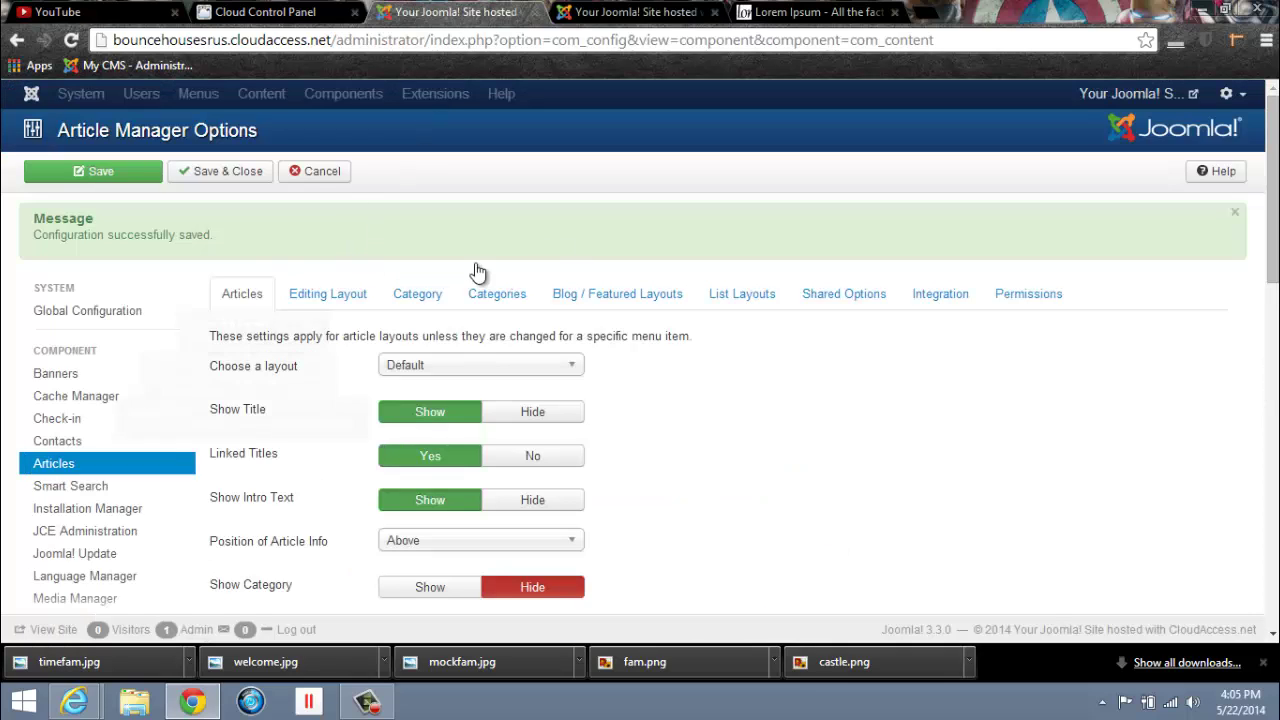
click(315, 175)
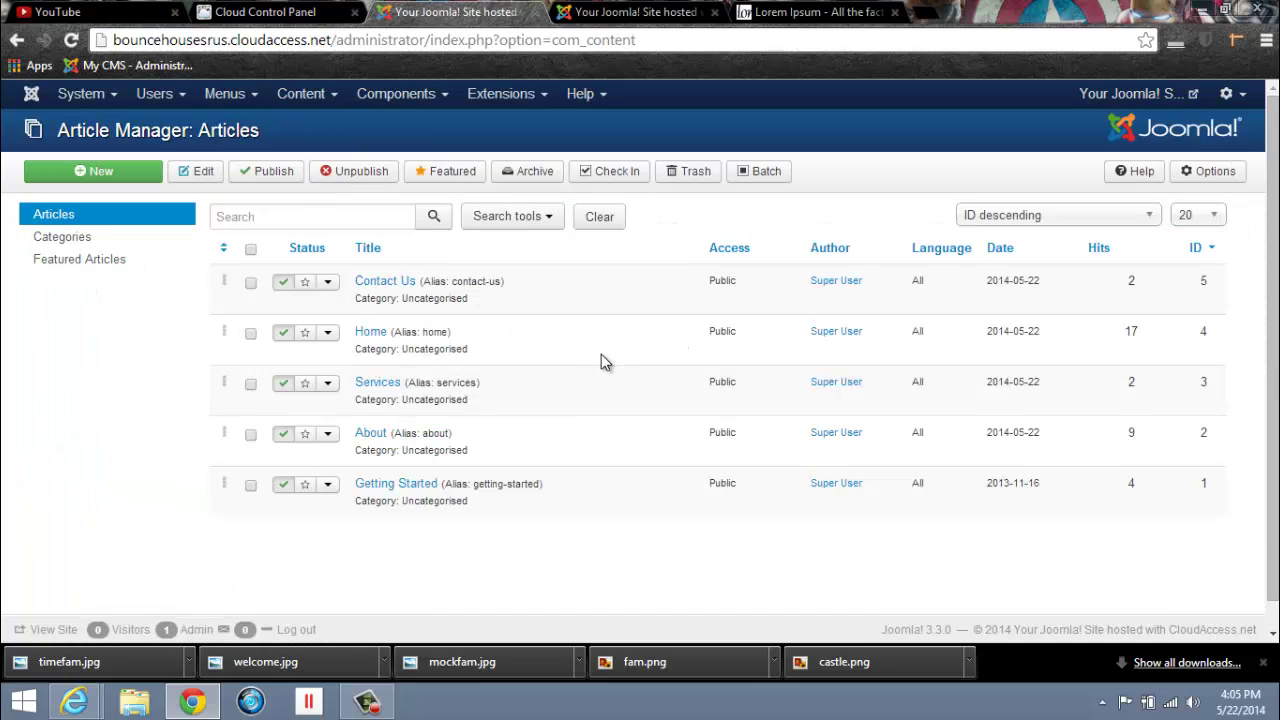
click(540, 100)
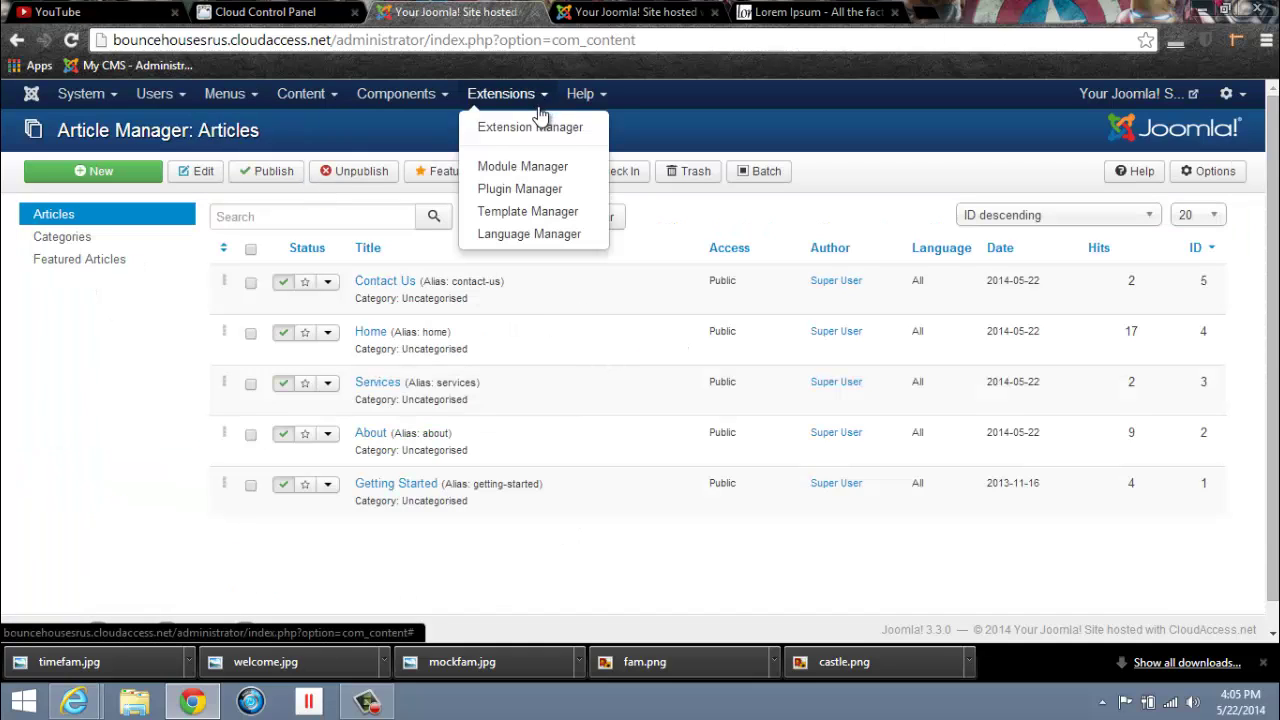
click(522, 167)
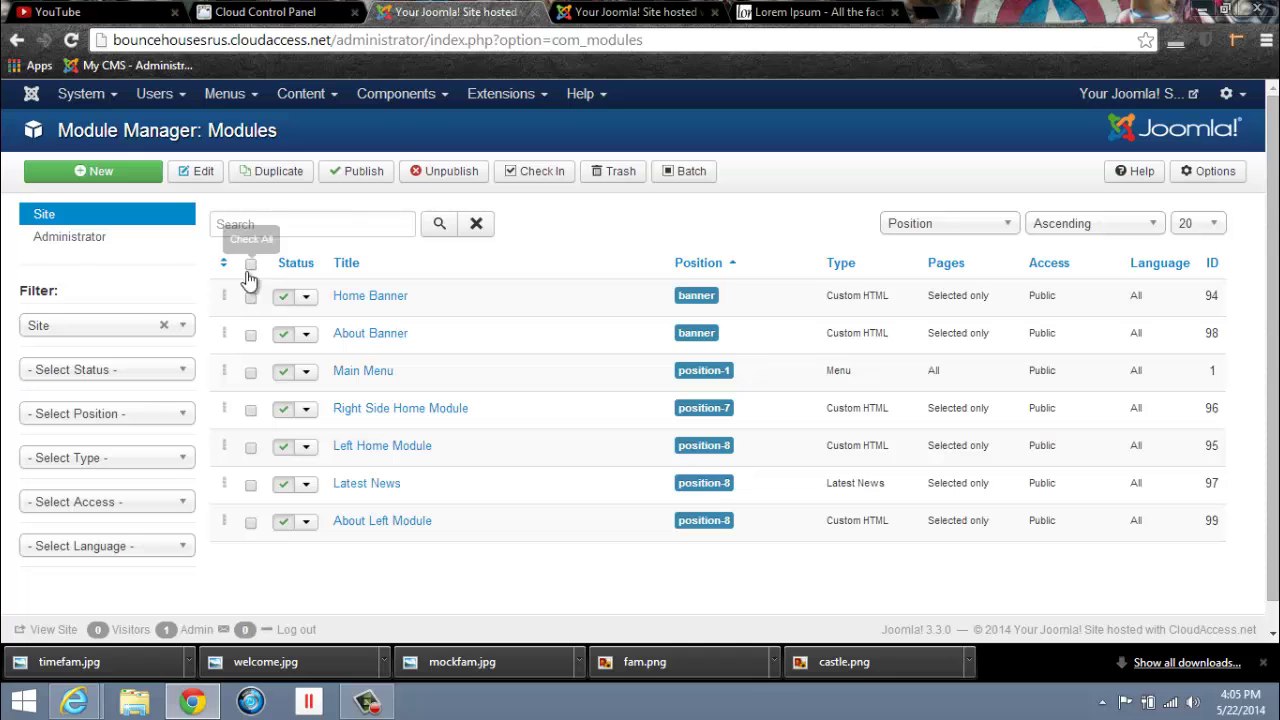
click(93, 171)
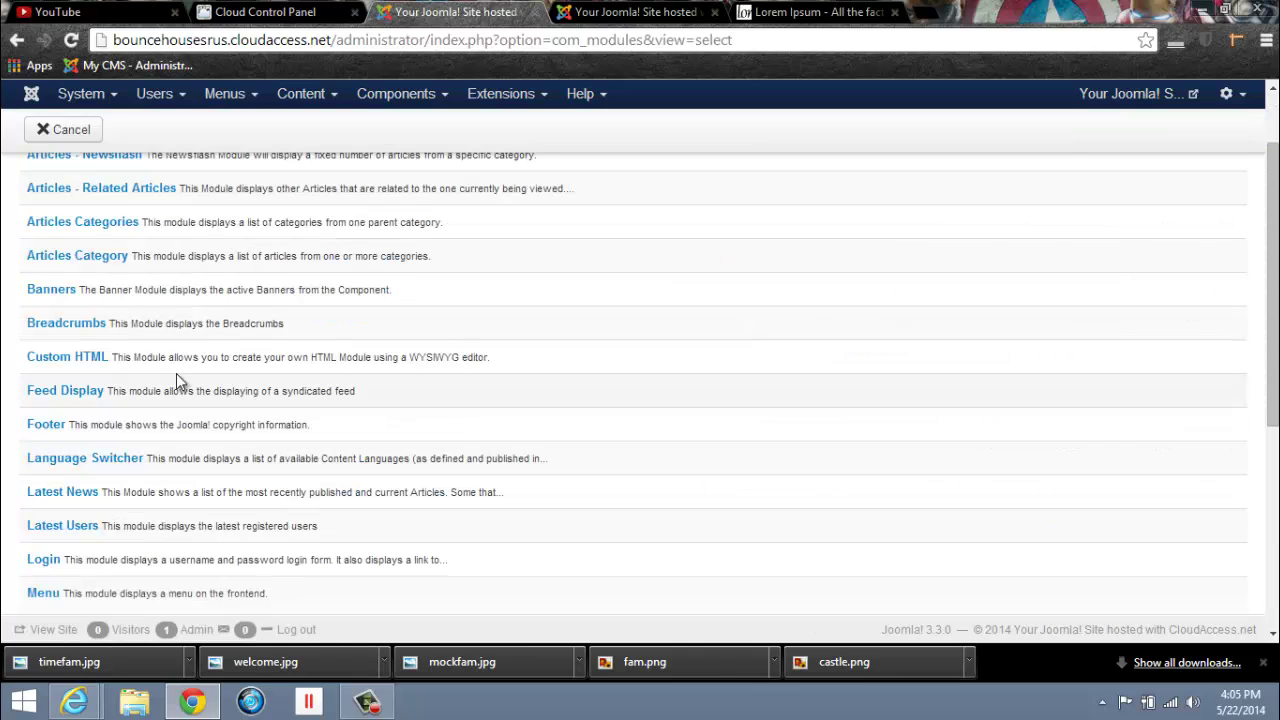
click(68, 362)
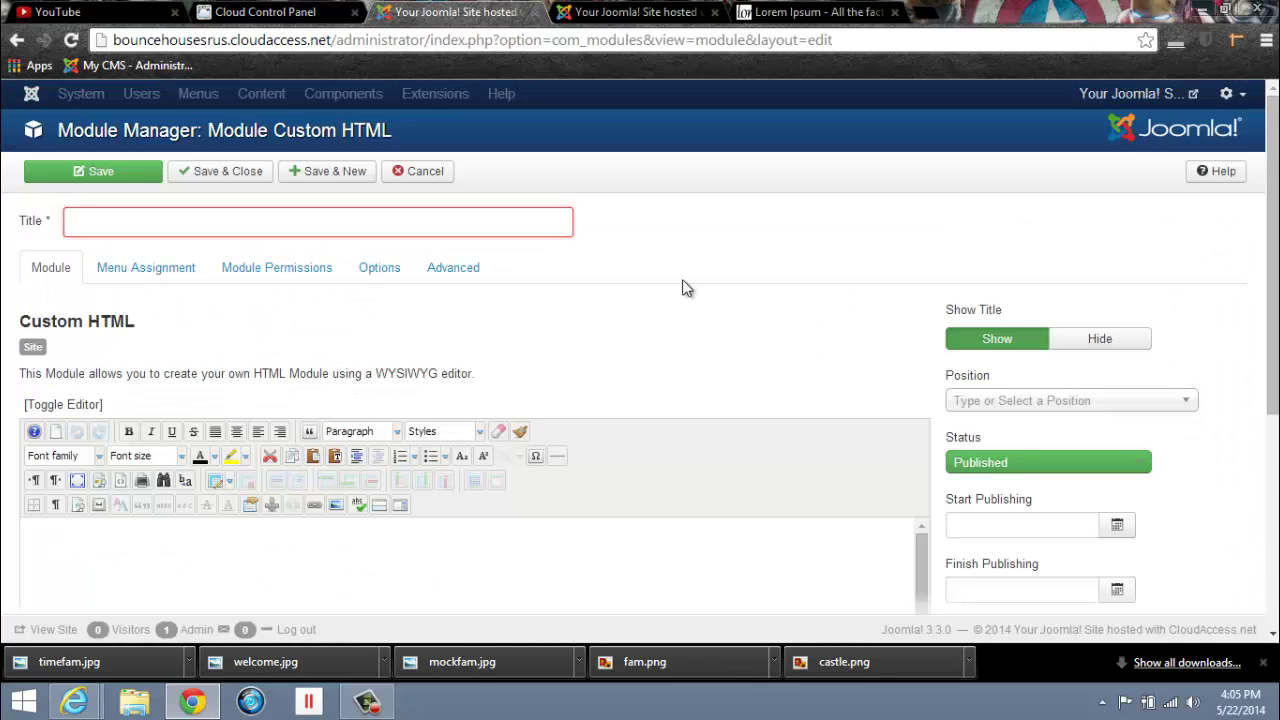
text(R)
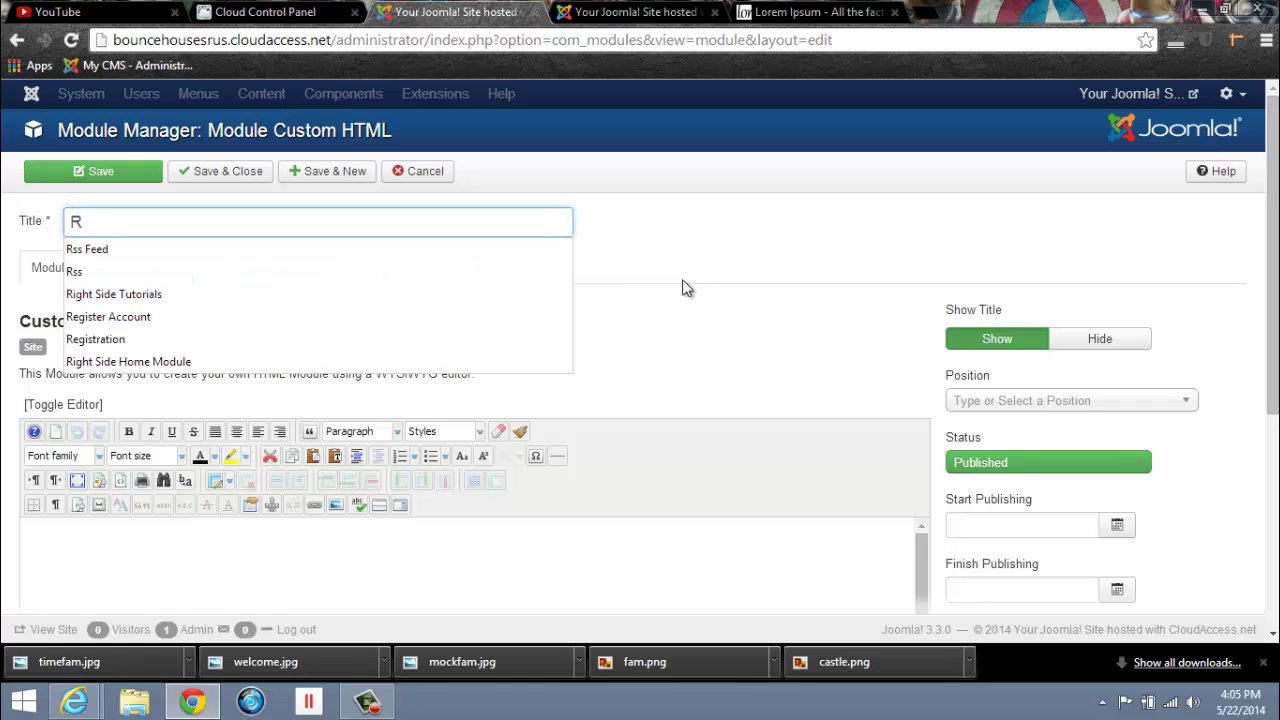
key(BackSpace)
text(About Right Module)
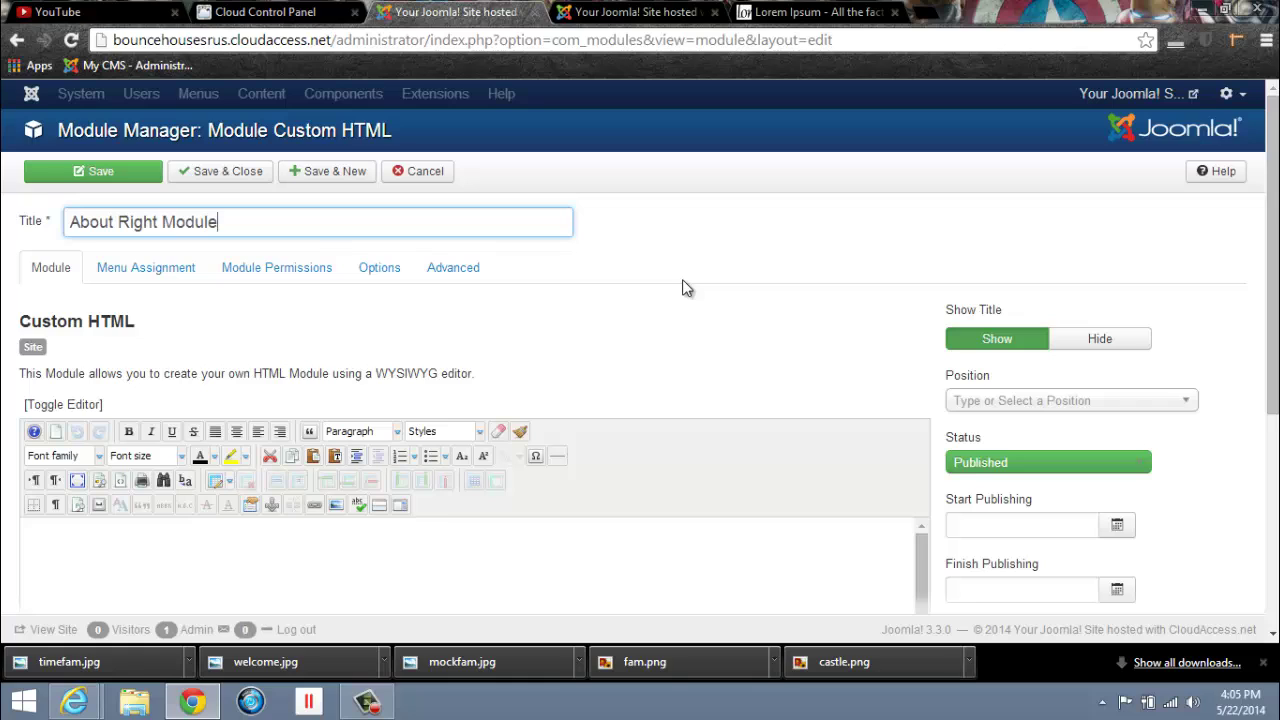
Step: Assign the About Right Module only to the About page of the Main Menu
click(135, 268)
click(298, 317)
click(280, 370)
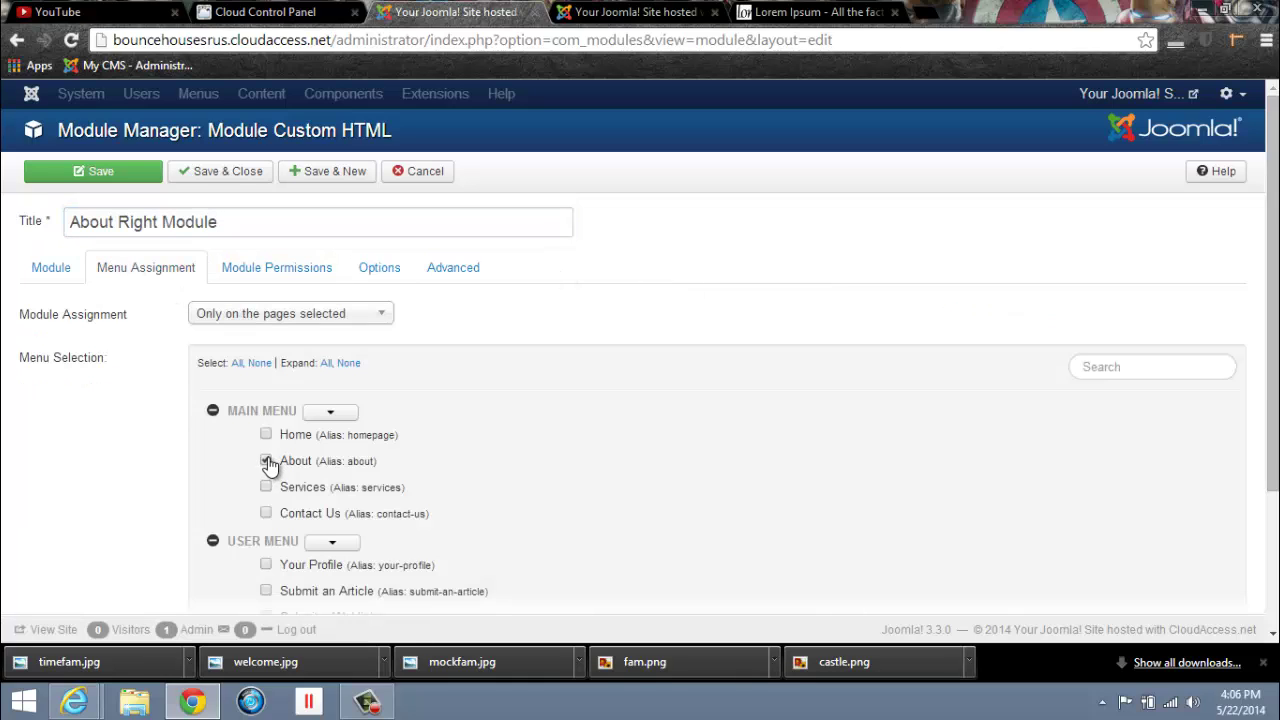
Step: Hide the About Right Module's title and set its position to Right [position-7]
click(66, 270)
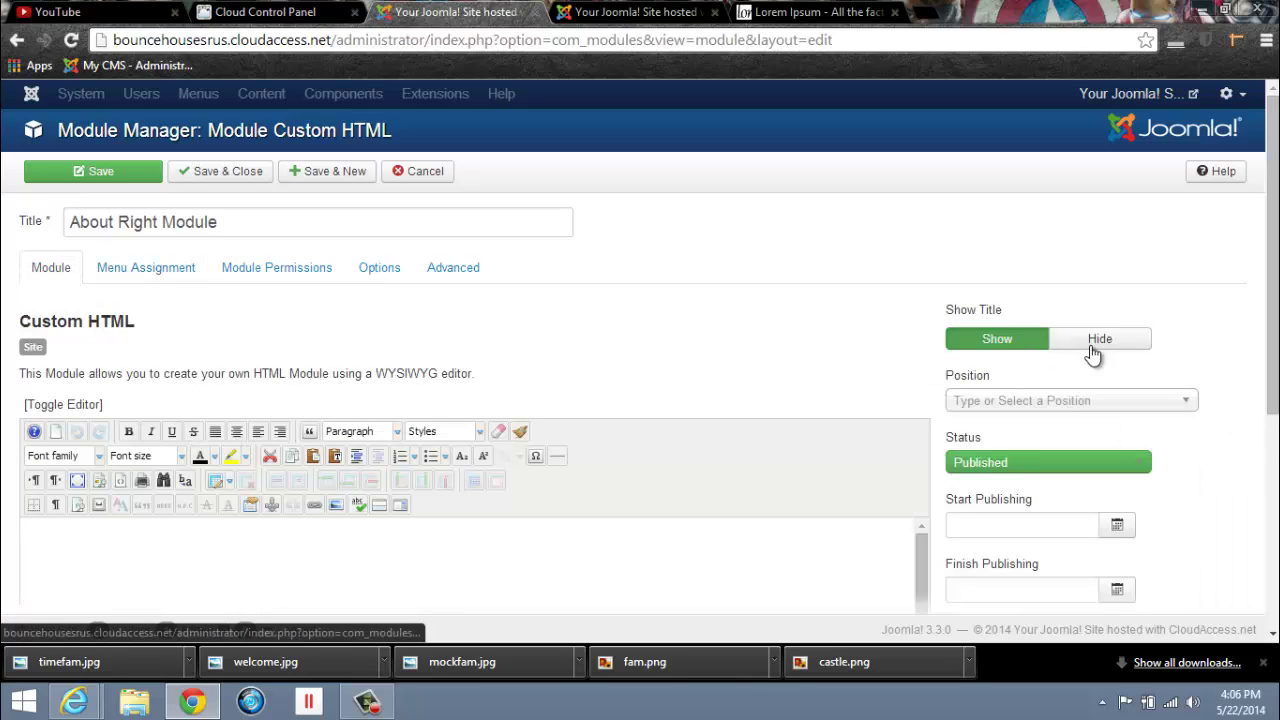
click(1137, 347)
click(1186, 401)
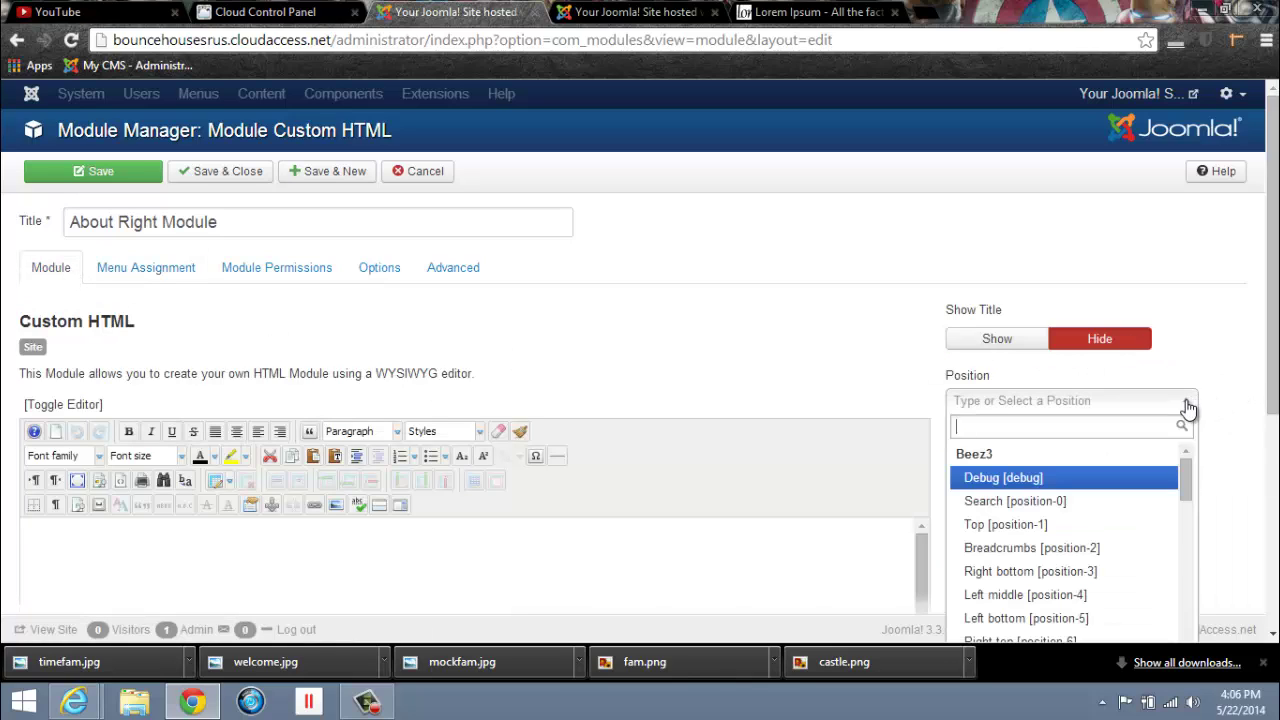
scroll(1184, 487, down, 1)
drag(1184, 480, 1212, 578)
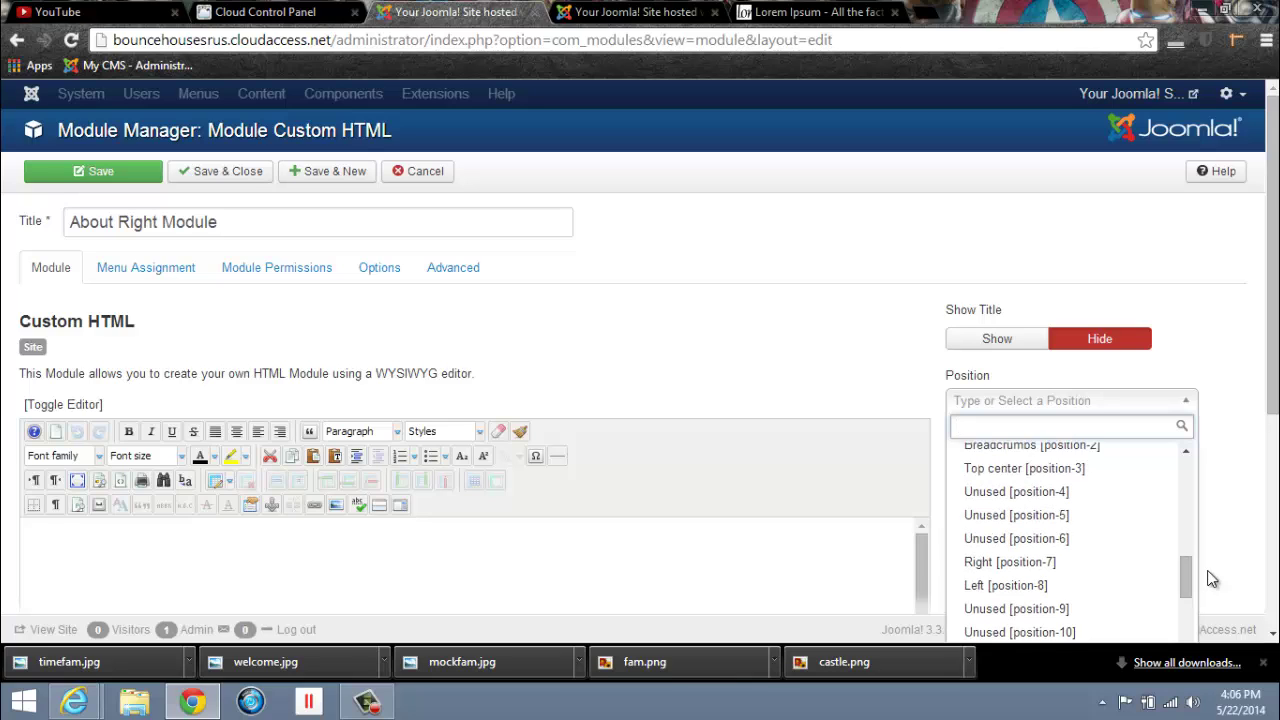
click(1120, 564)
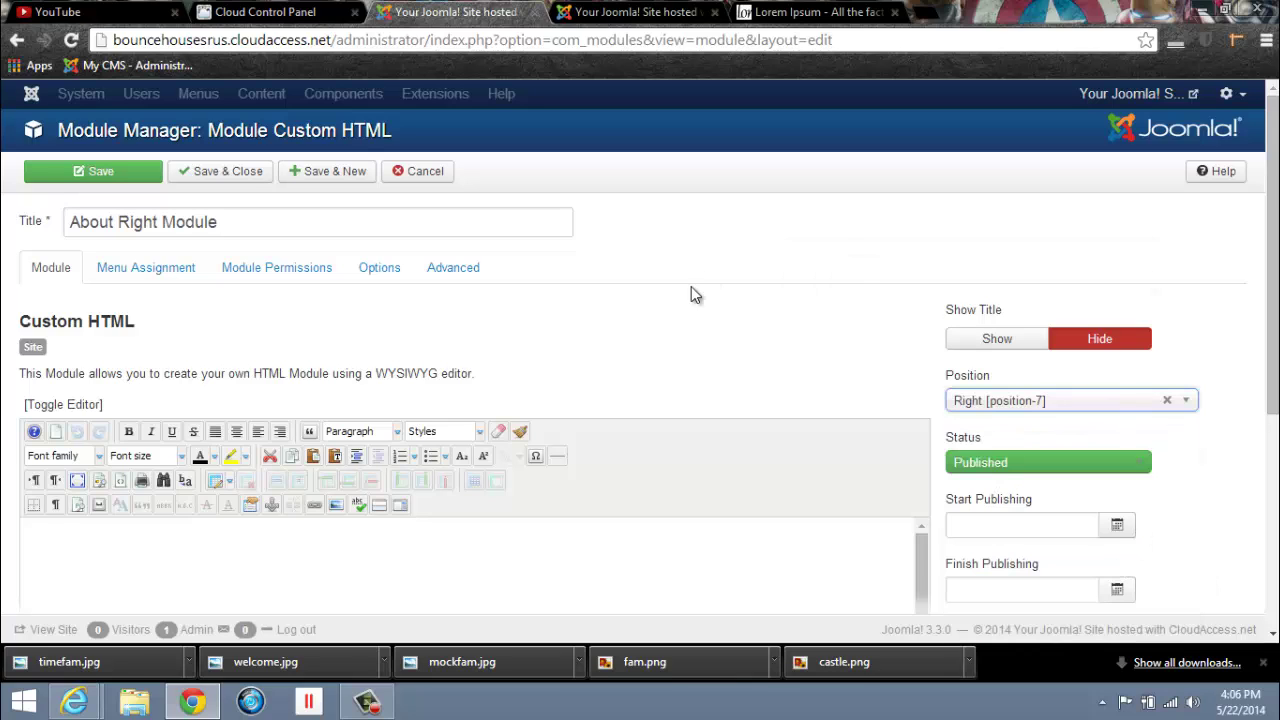
Step: Insert the cartoon family image centred in the About Right Module's content, then save and close the module
scroll(680, 310, down, 2)
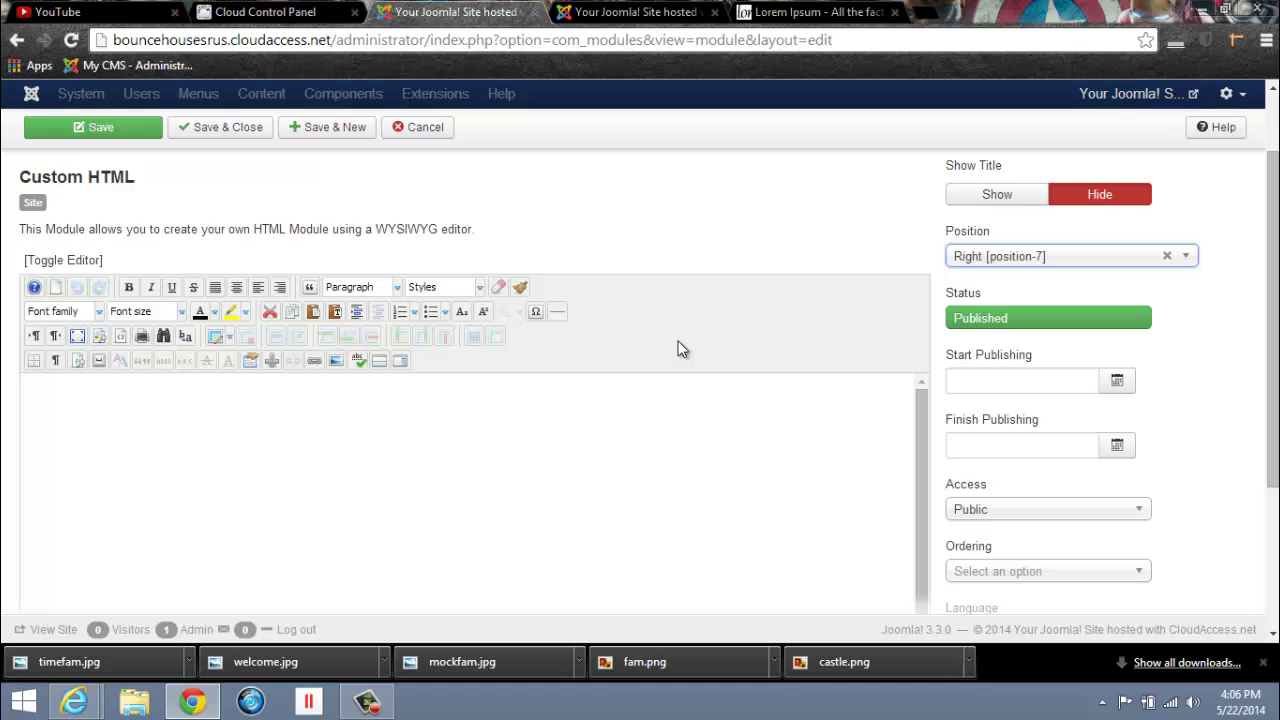
scroll(684, 380, up, 2)
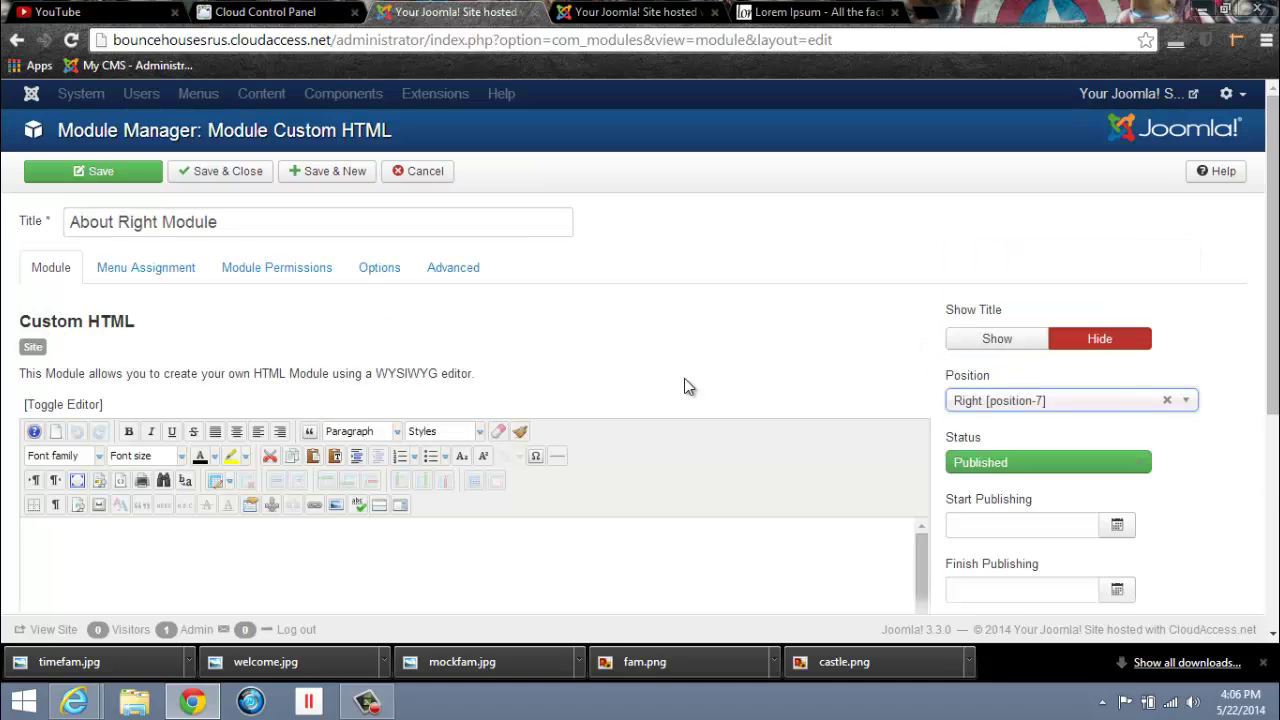
scroll(684, 376, down, 2)
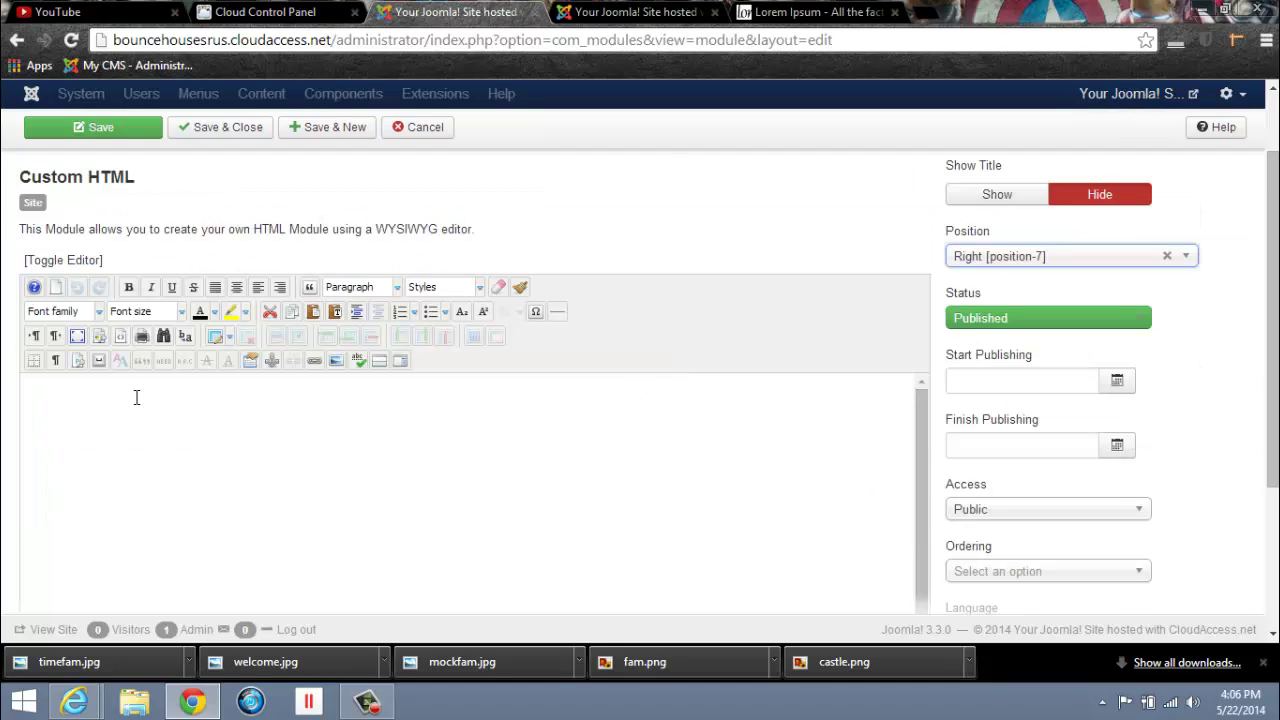
click(332, 382)
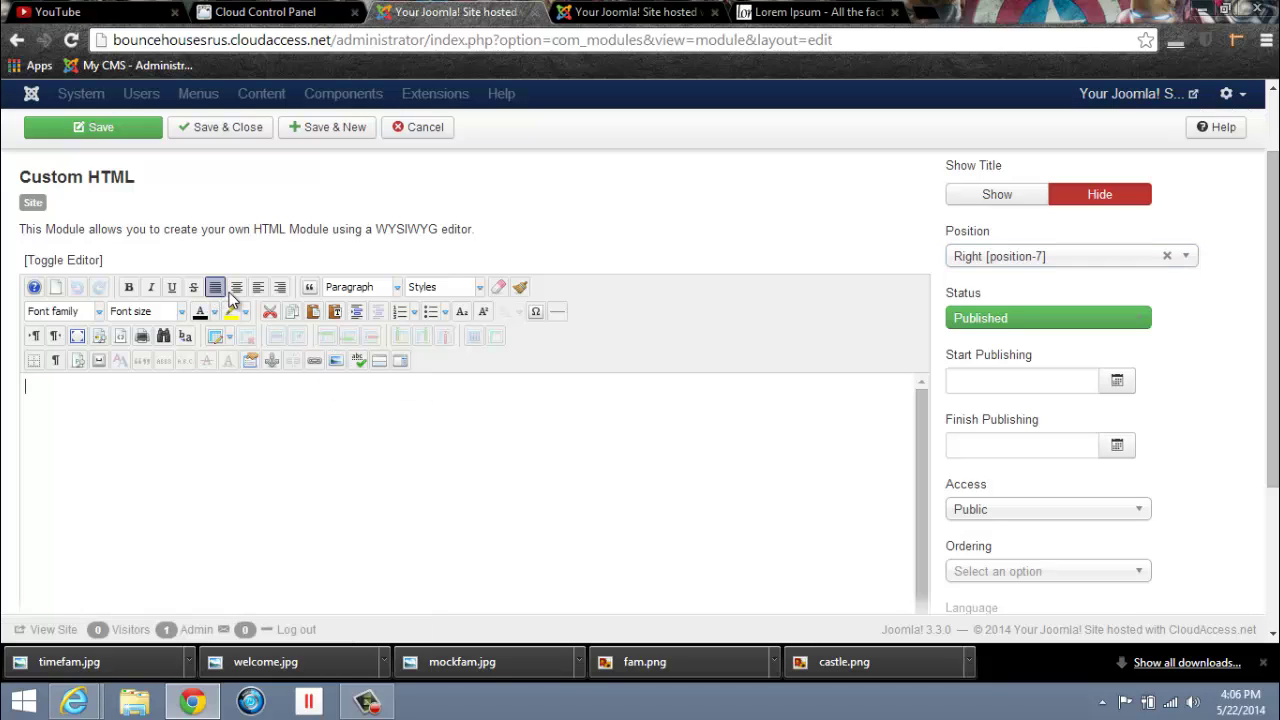
scroll(691, 435, down, 3)
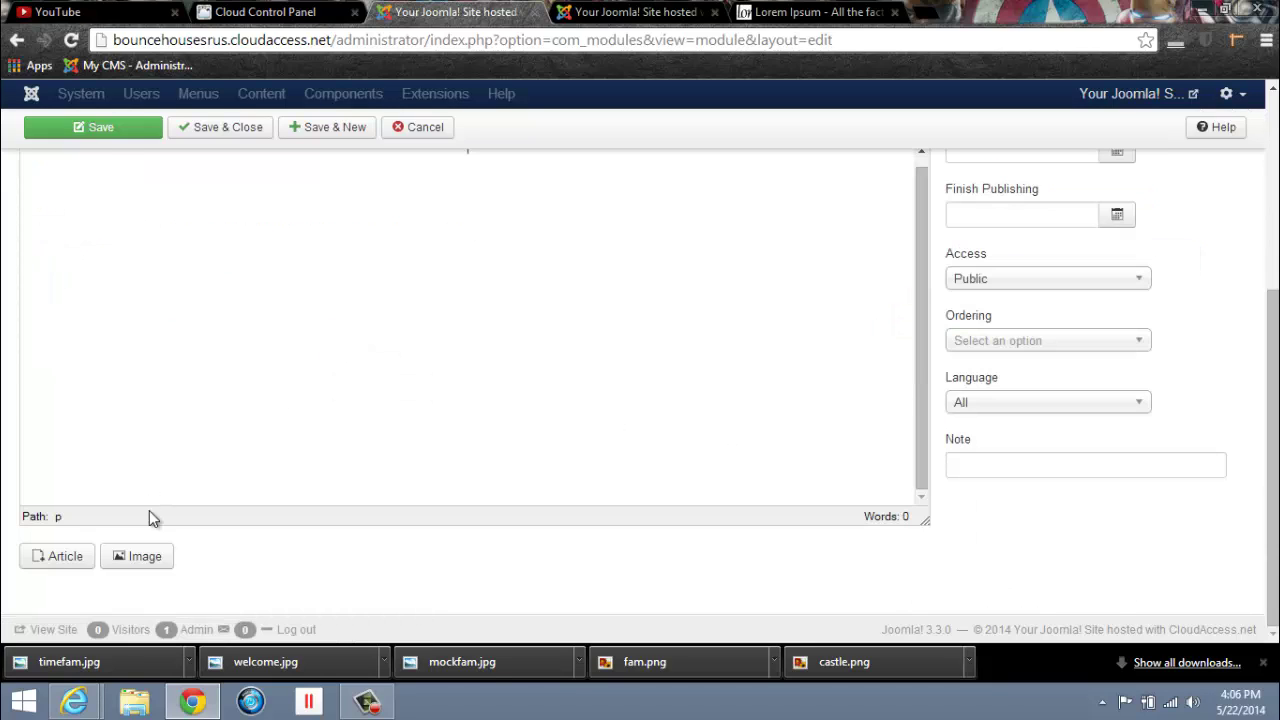
click(149, 560)
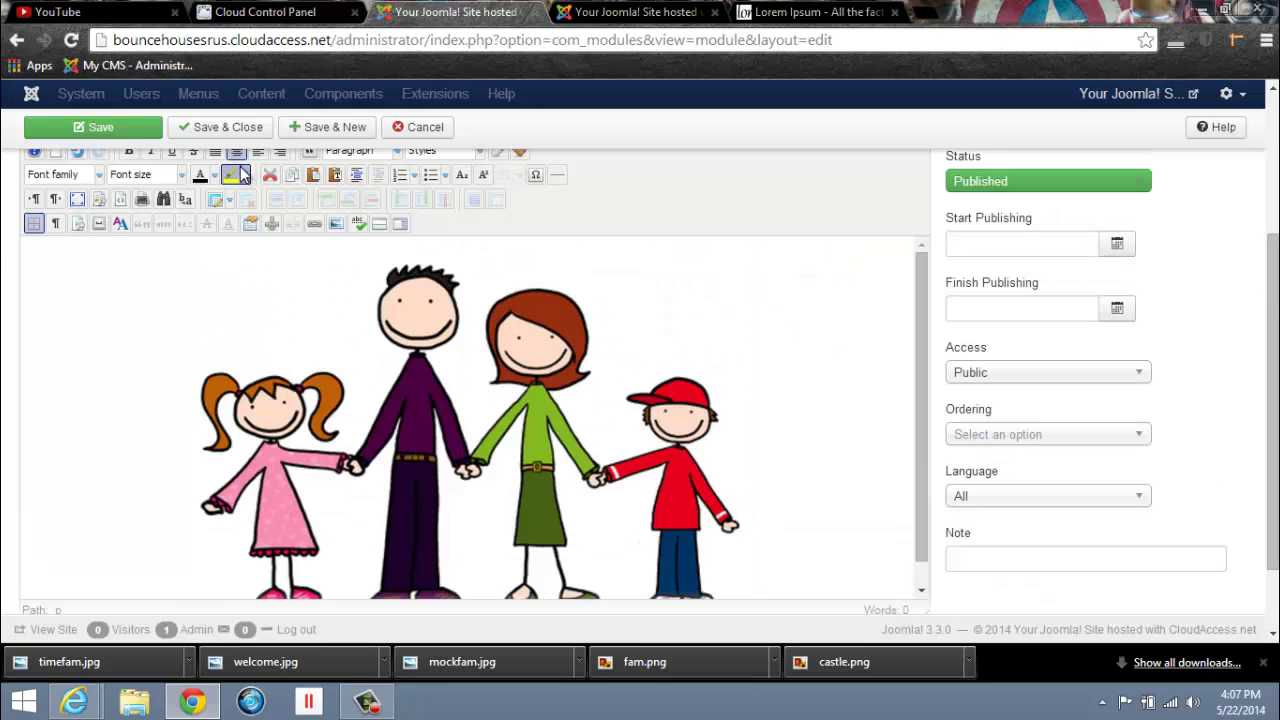
click(230, 133)
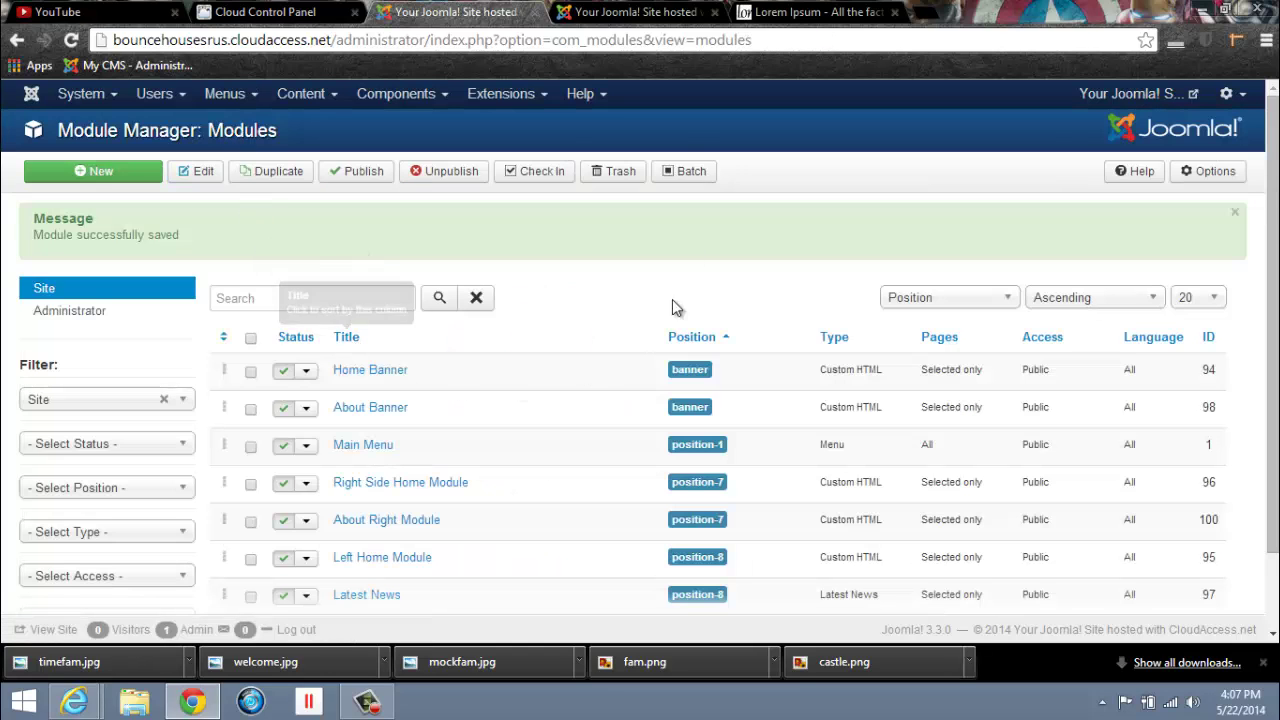
Step: Refresh the live About page to review the new right-side module and page layout, and view the Services page
click(645, 18)
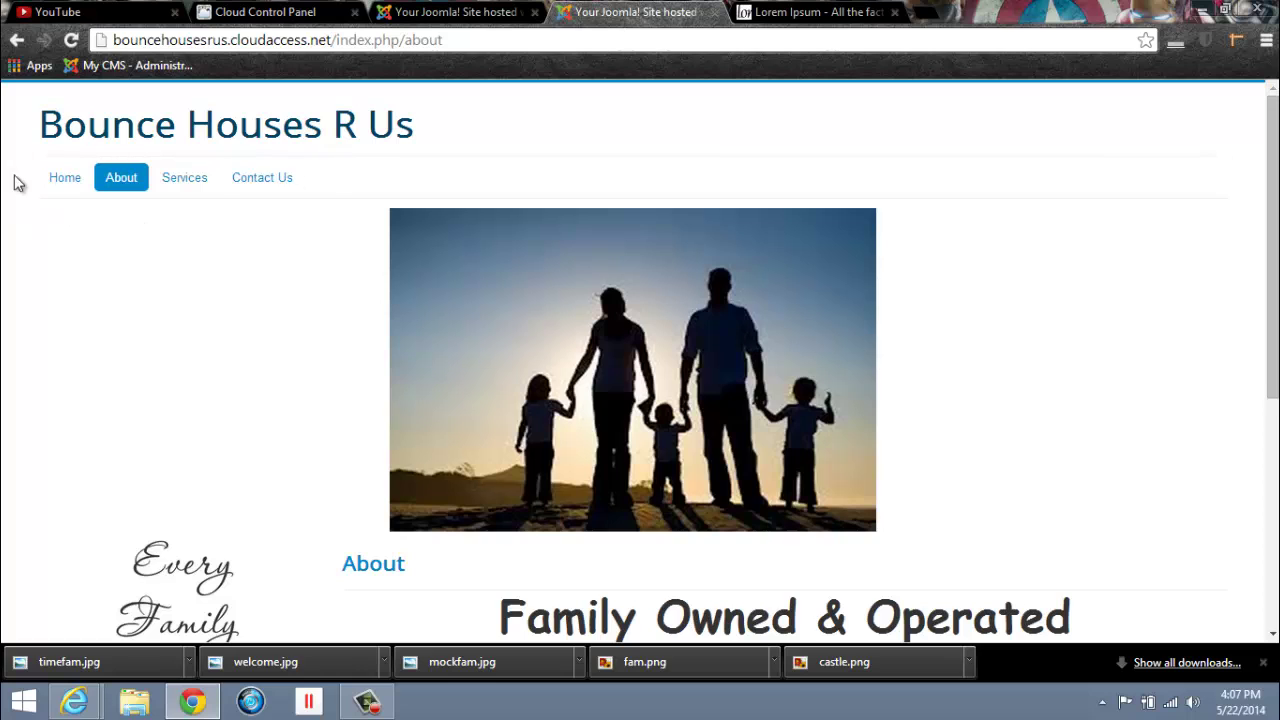
click(70, 40)
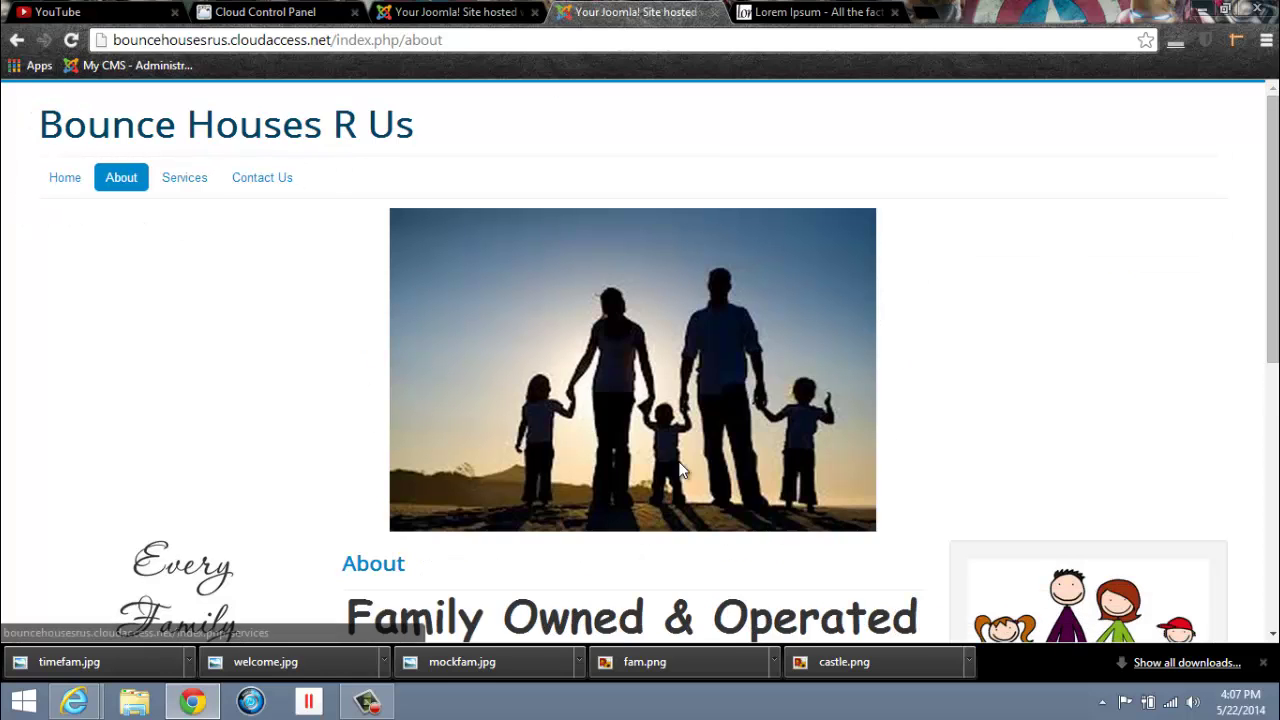
scroll(700, 475, down, 5)
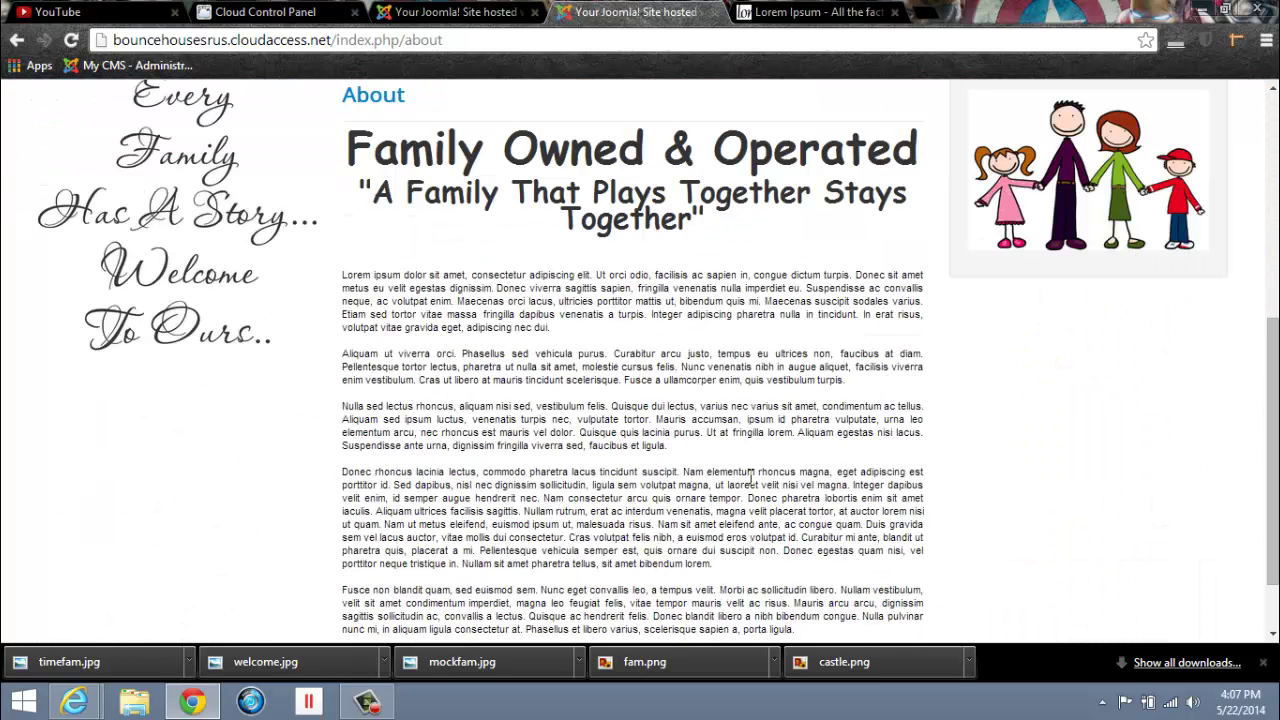
scroll(752, 482, down, 1)
scroll(752, 484, up, 6)
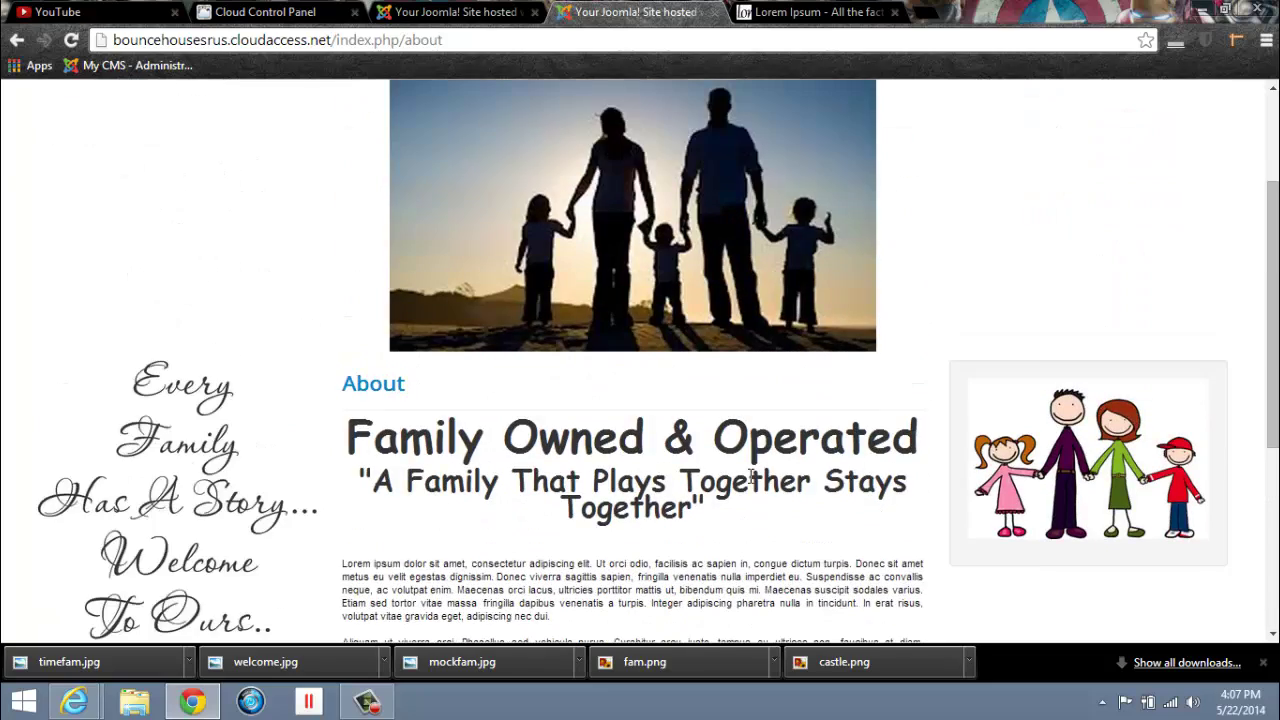
scroll(752, 478, down, 2)
scroll(760, 480, down, 4)
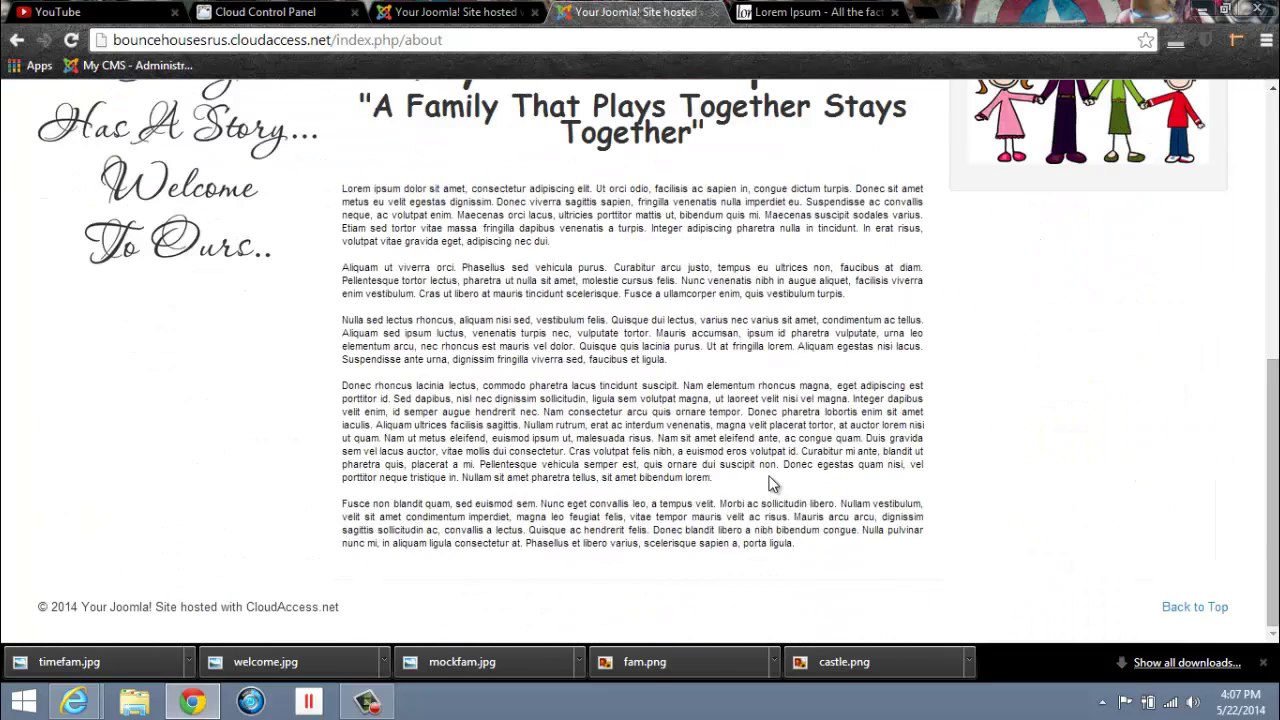
scroll(656, 569, up, 6)
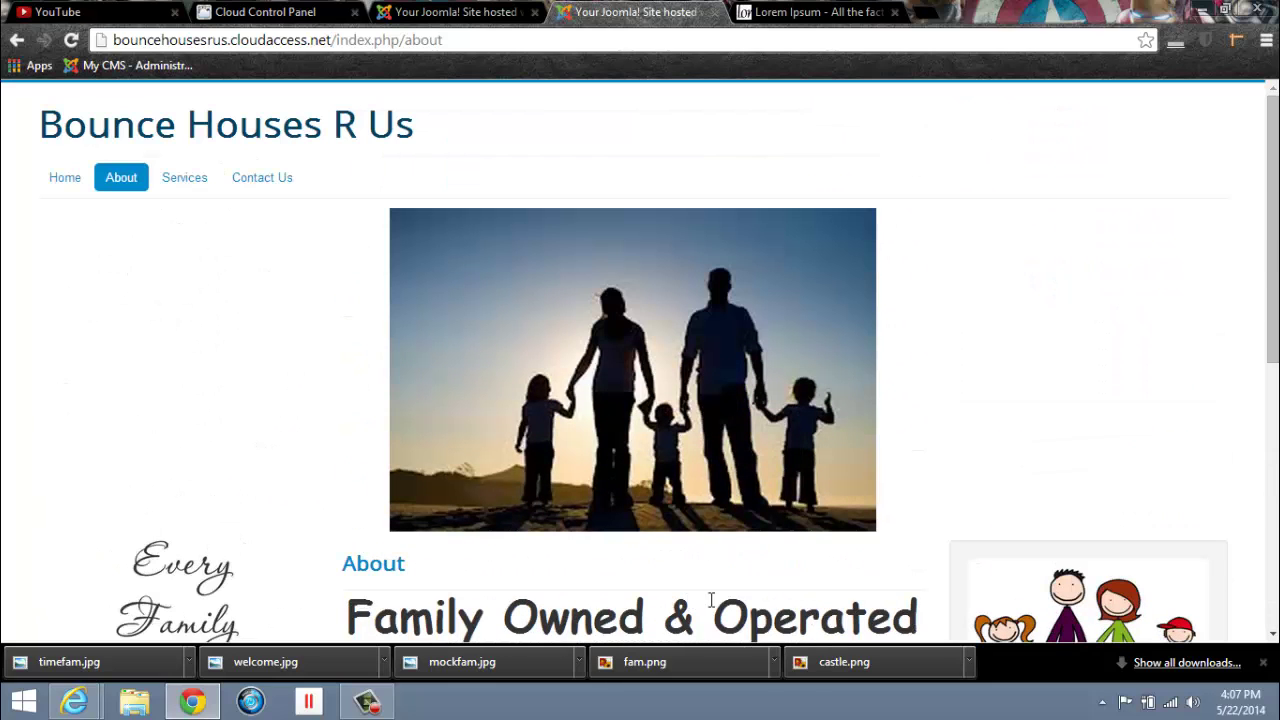
click(192, 180)
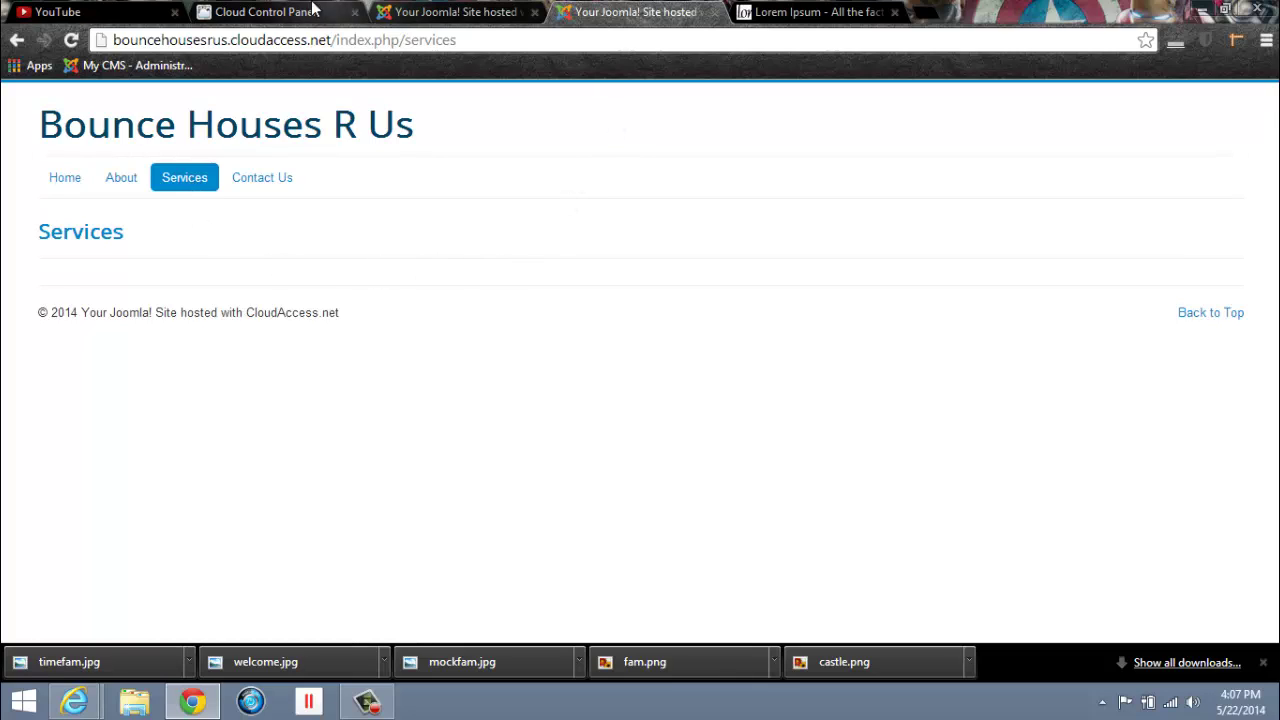
Step: Open the administrator's Extension Manager and search its web catalogue for a CK image extension, locating Slideshow CK
click(390, 15)
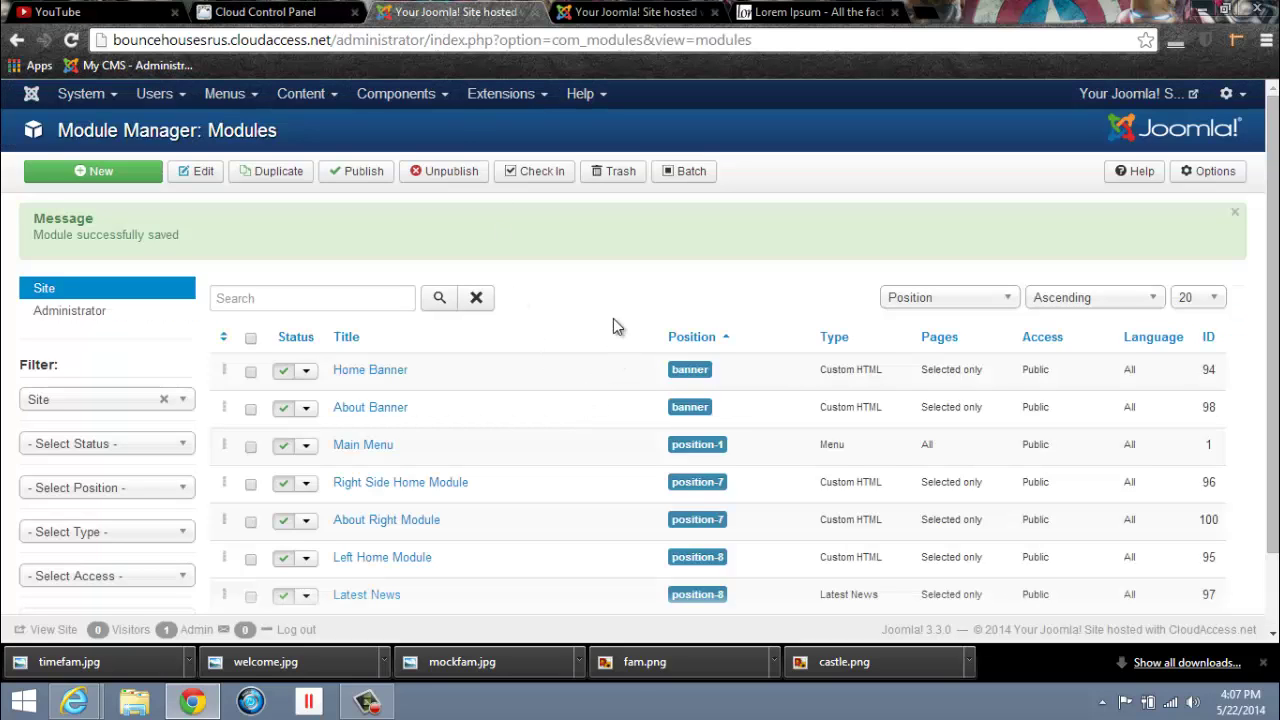
click(541, 99)
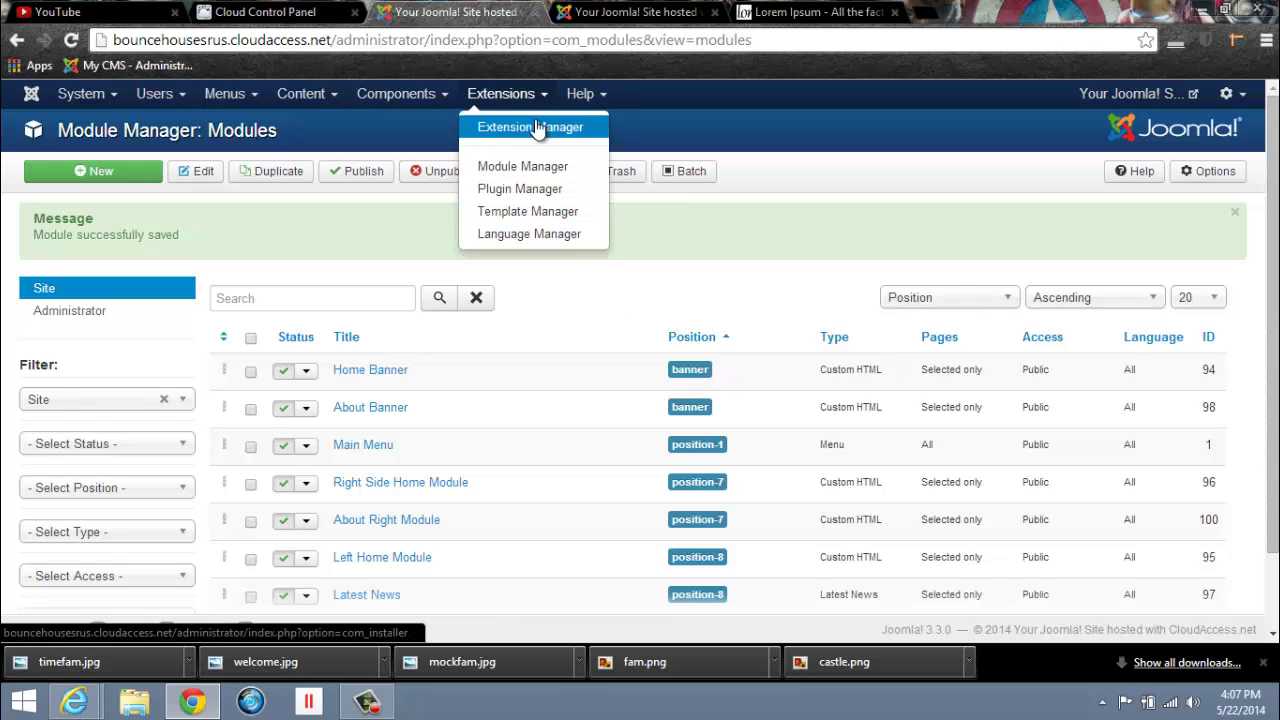
click(539, 129)
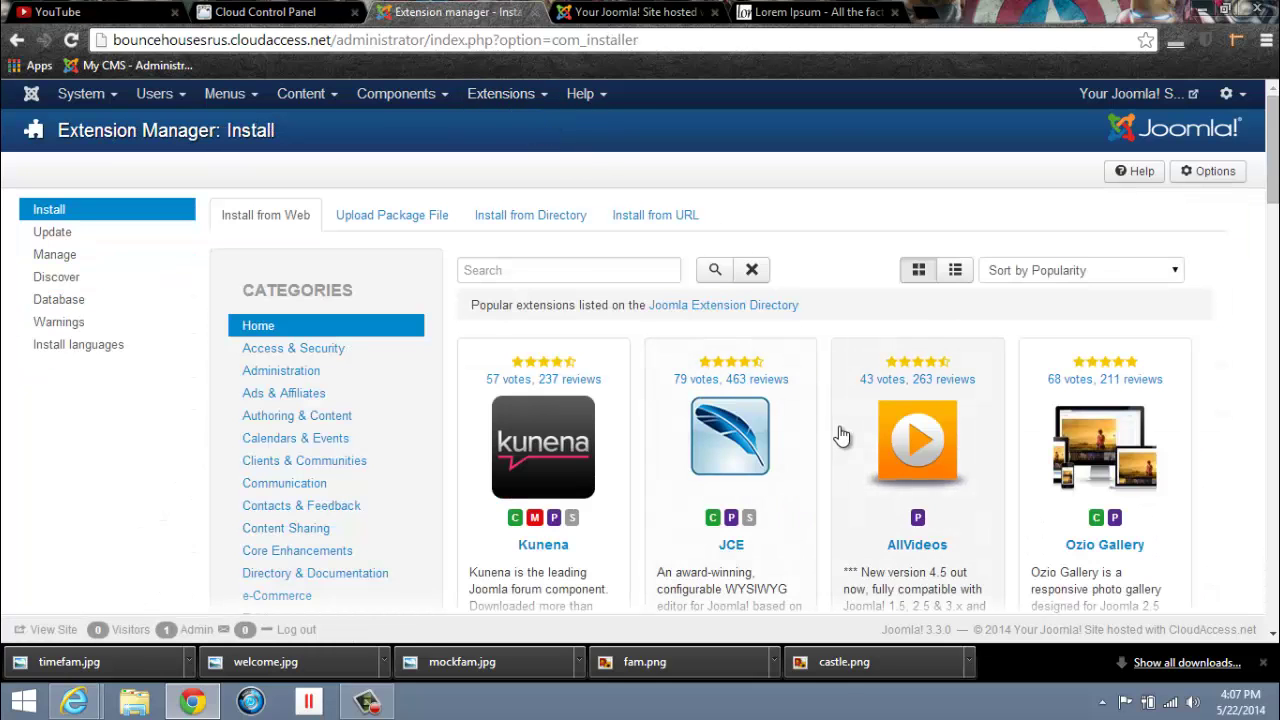
scroll(837, 434, down, 5)
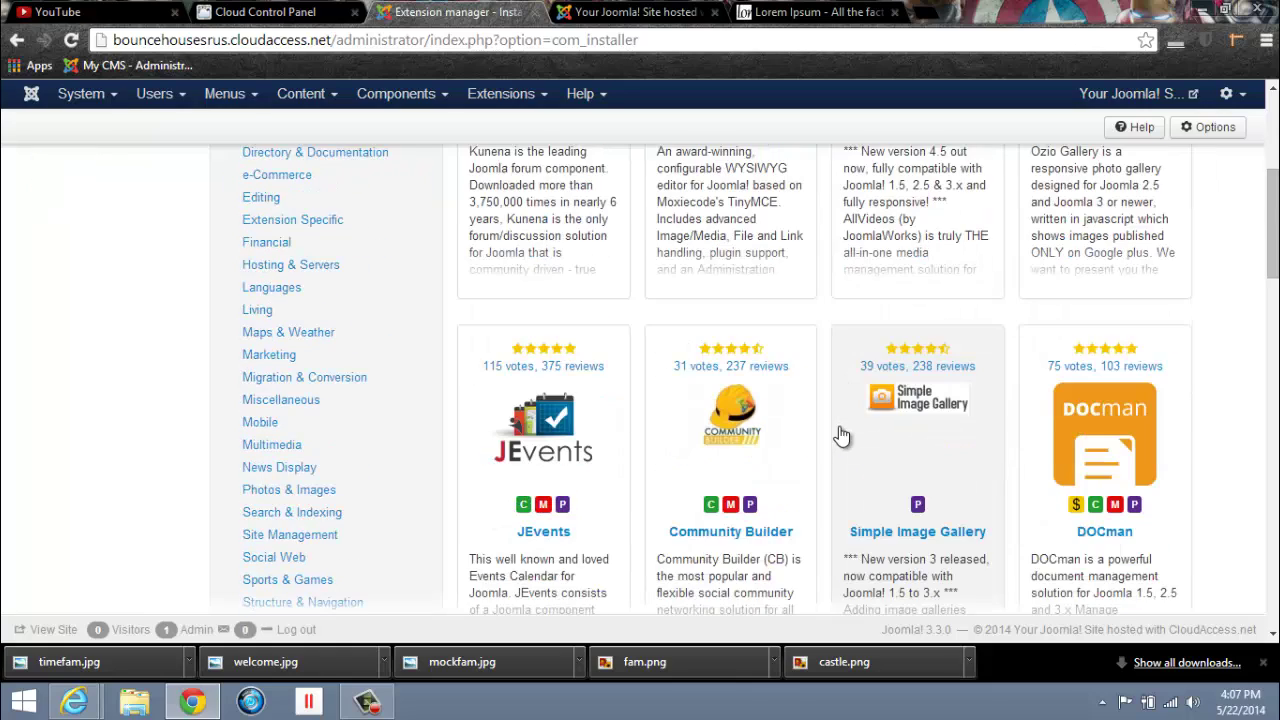
scroll(840, 436, down, 6)
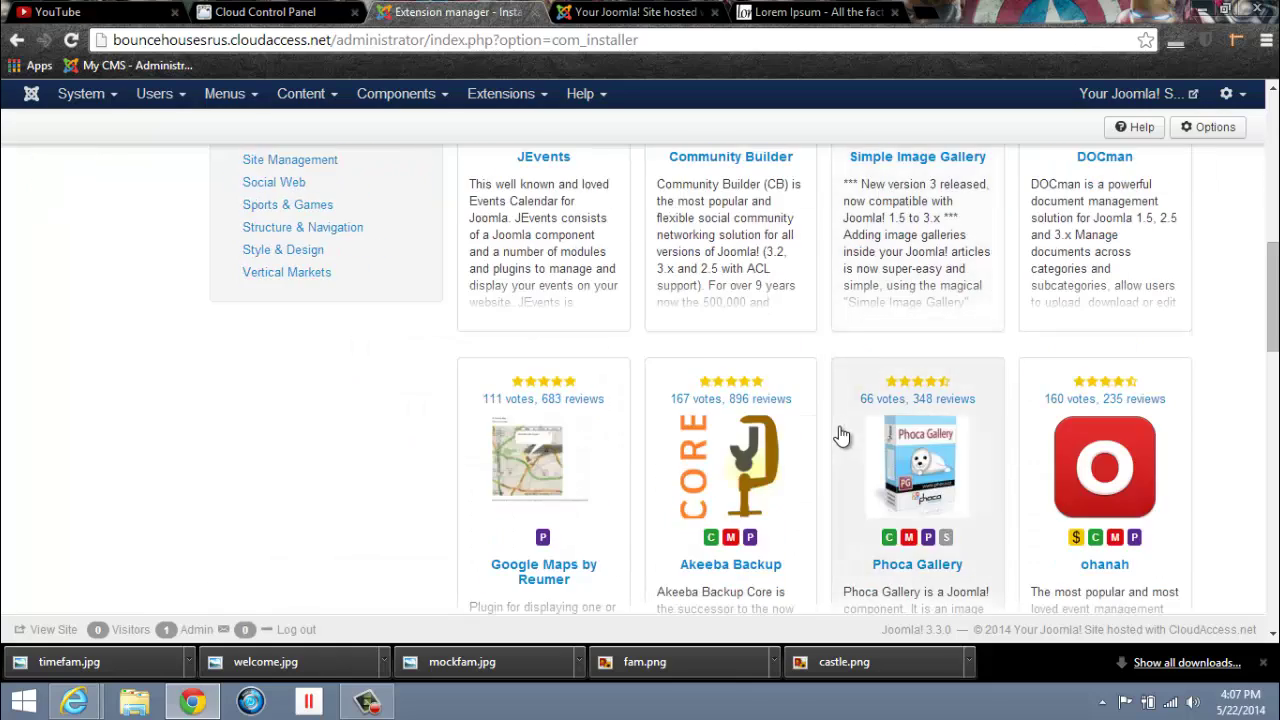
scroll(837, 449, up, 2)
scroll(832, 455, up, 9)
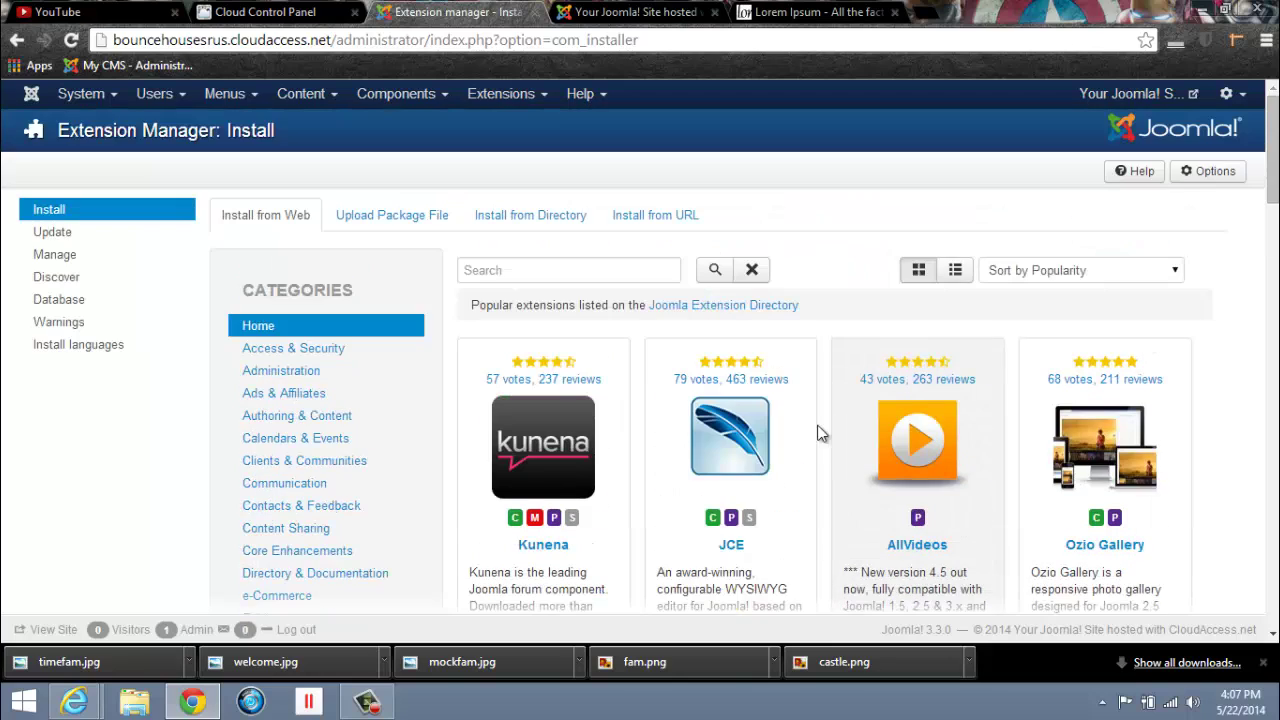
click(507, 270)
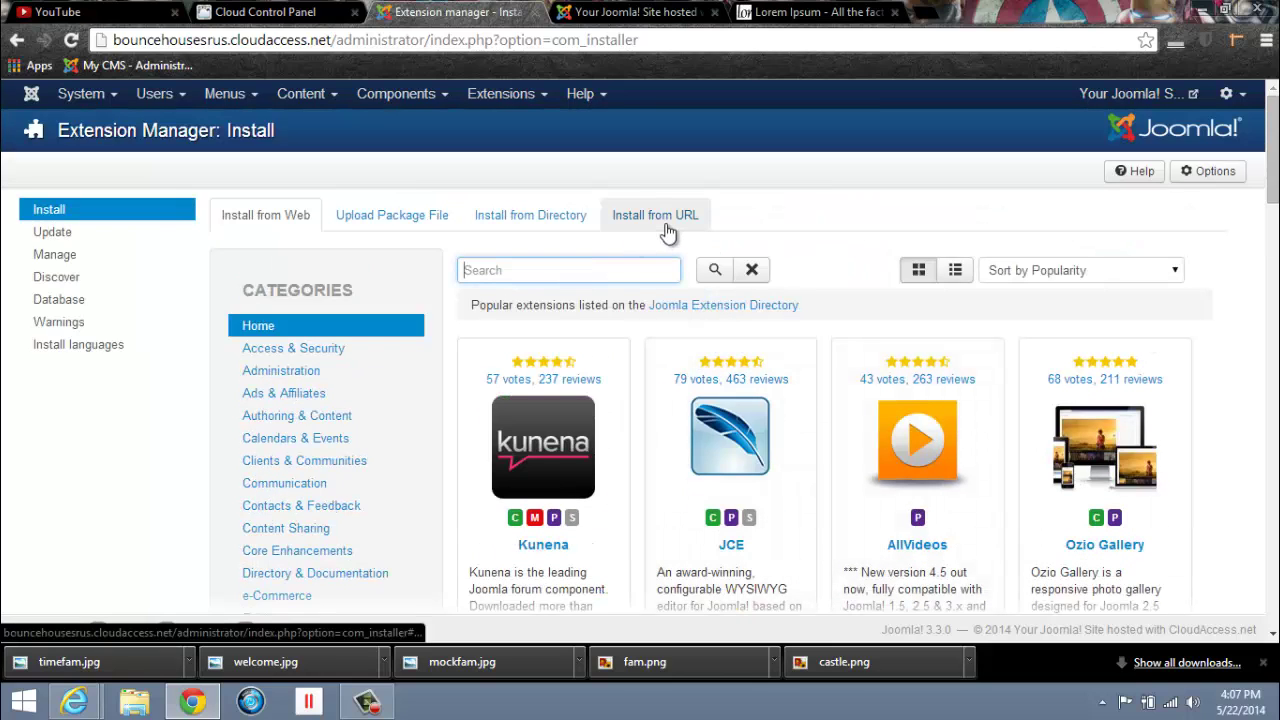
text(ck imag)
scroll(777, 443, down, 5)
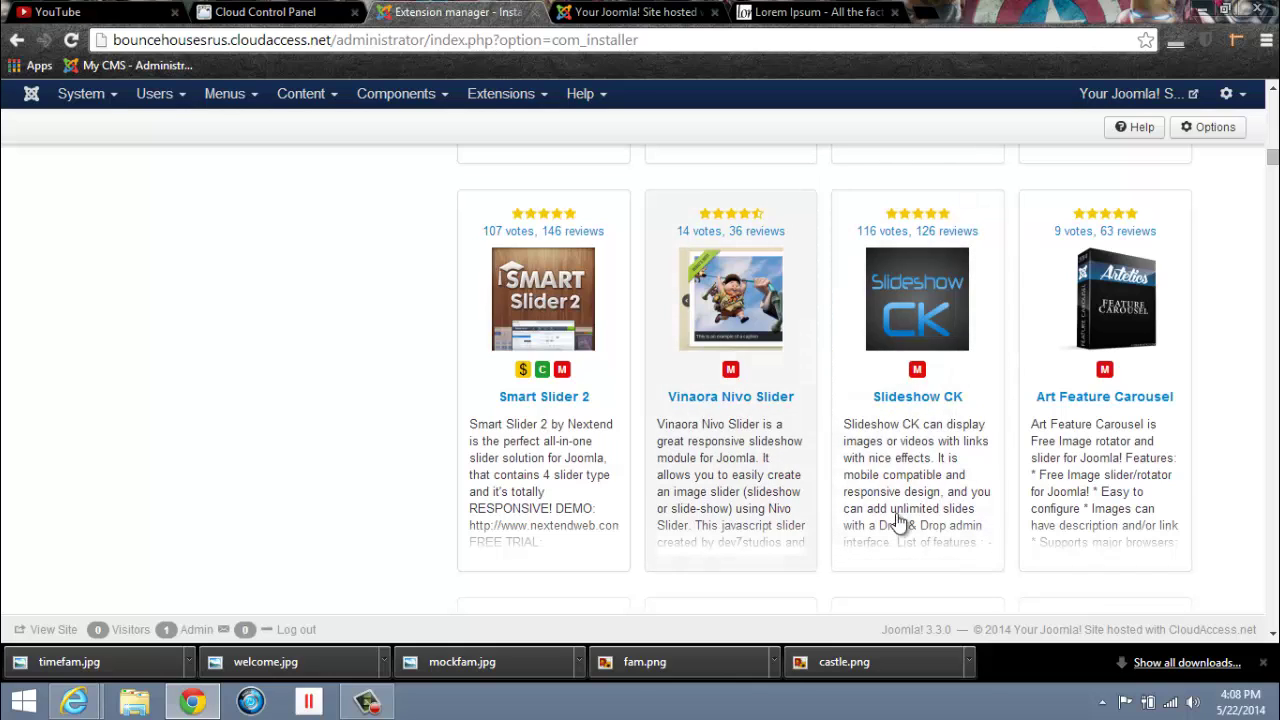
Step: Open the Slideshow CK catalogue entry, review its details and feature list, and go to the developer's download page
click(923, 400)
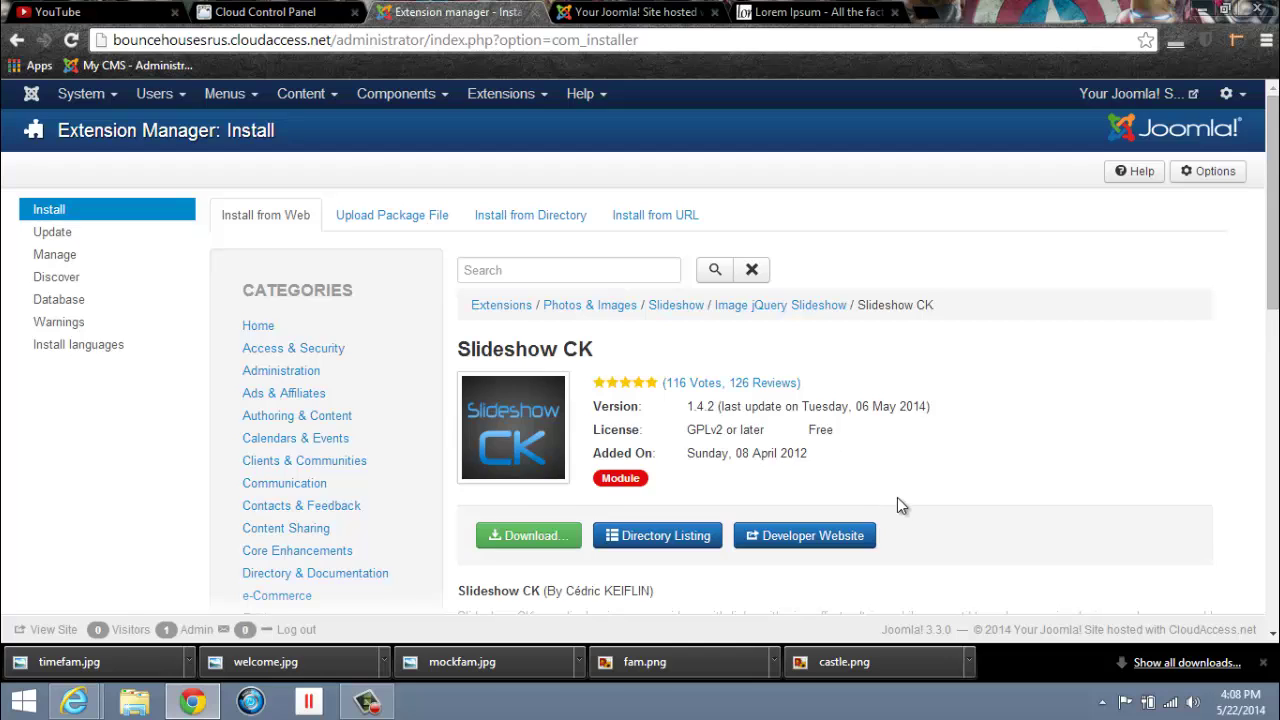
scroll(897, 497, down, 2)
scroll(897, 505, down, 1)
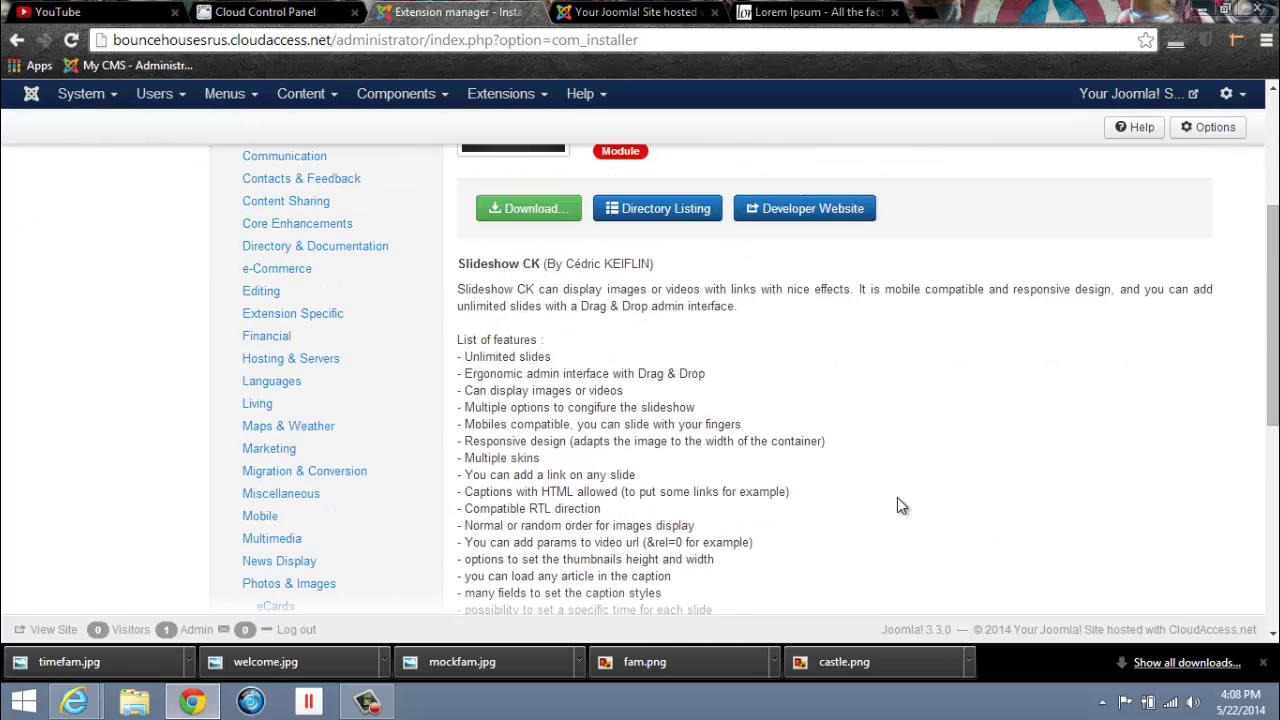
scroll(897, 505, up, 3)
scroll(897, 505, down, 2)
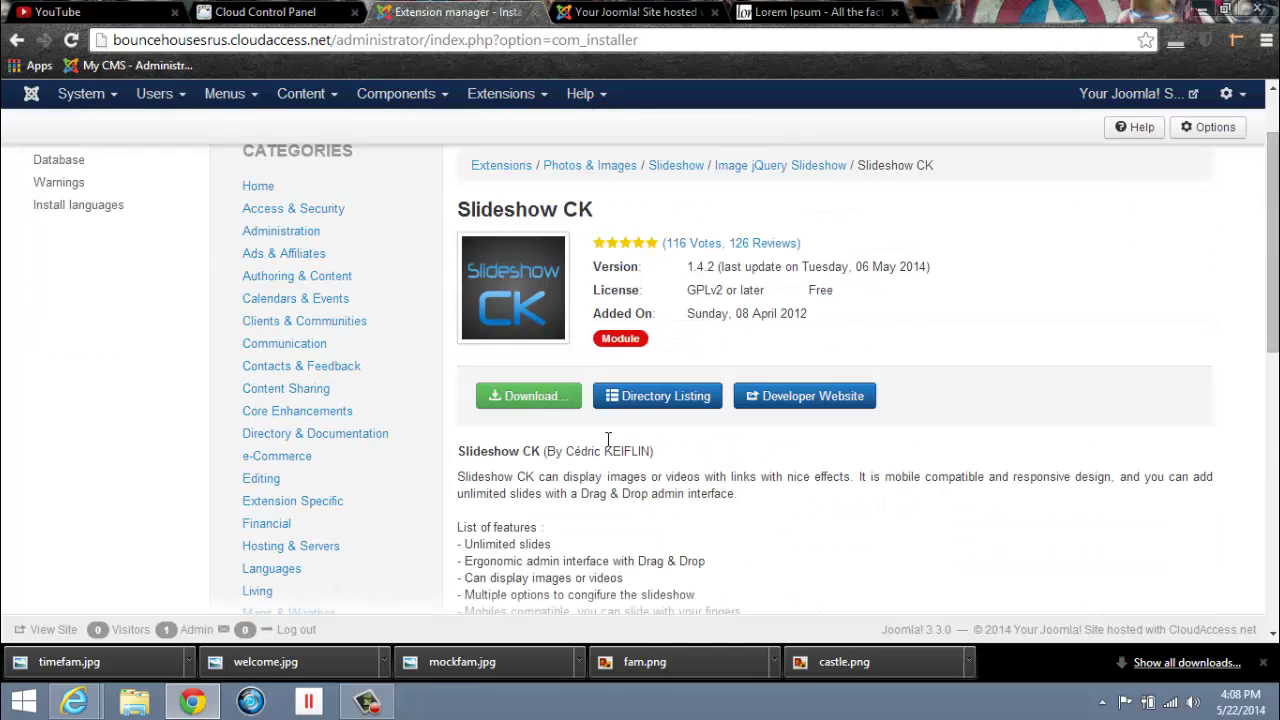
click(520, 396)
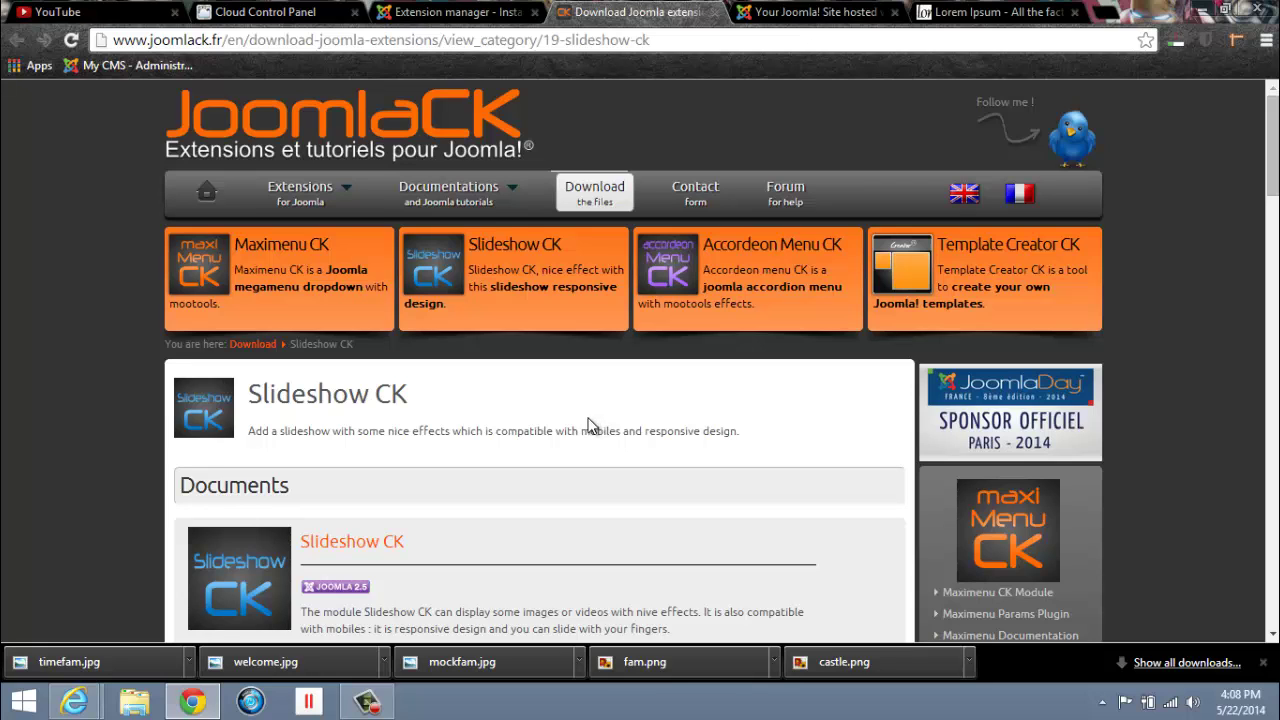
Step: Examine the Slideshow CK downloads on the JoomlaCK page, comparing the free modules, paid documentation, themes, plugins and language packs
scroll(590, 438, down, 6)
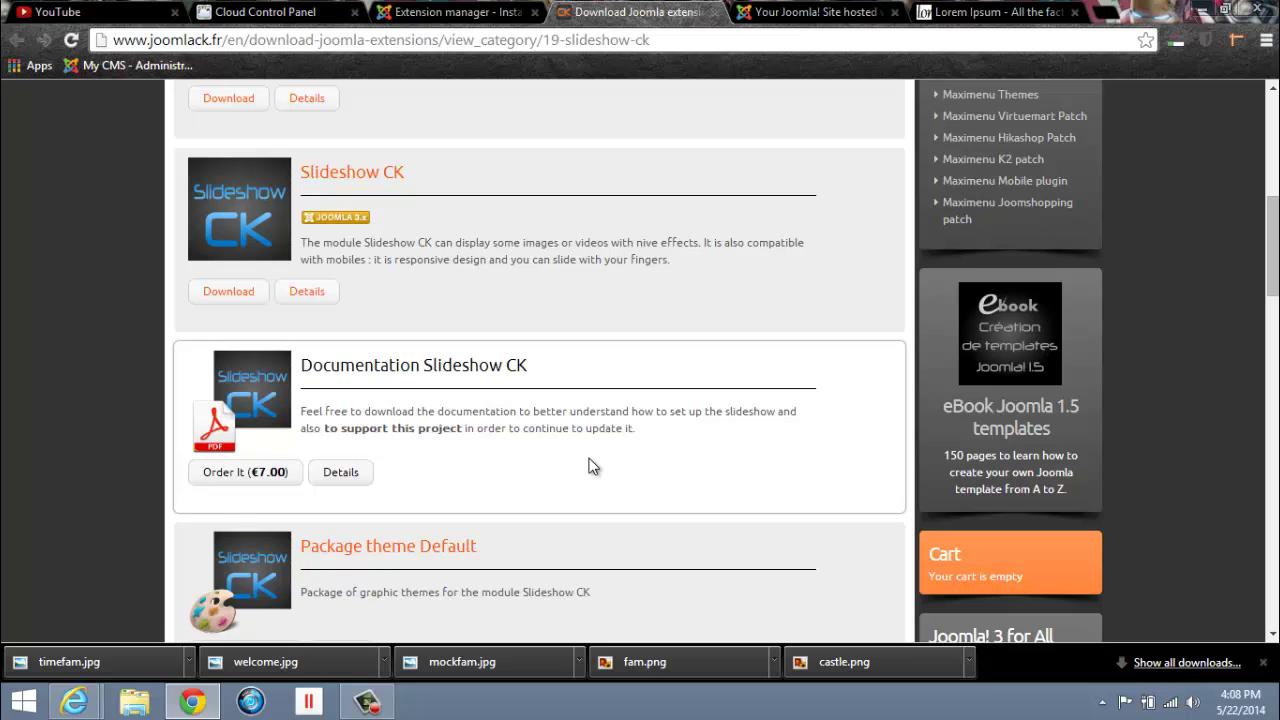
scroll(593, 466, down, 2)
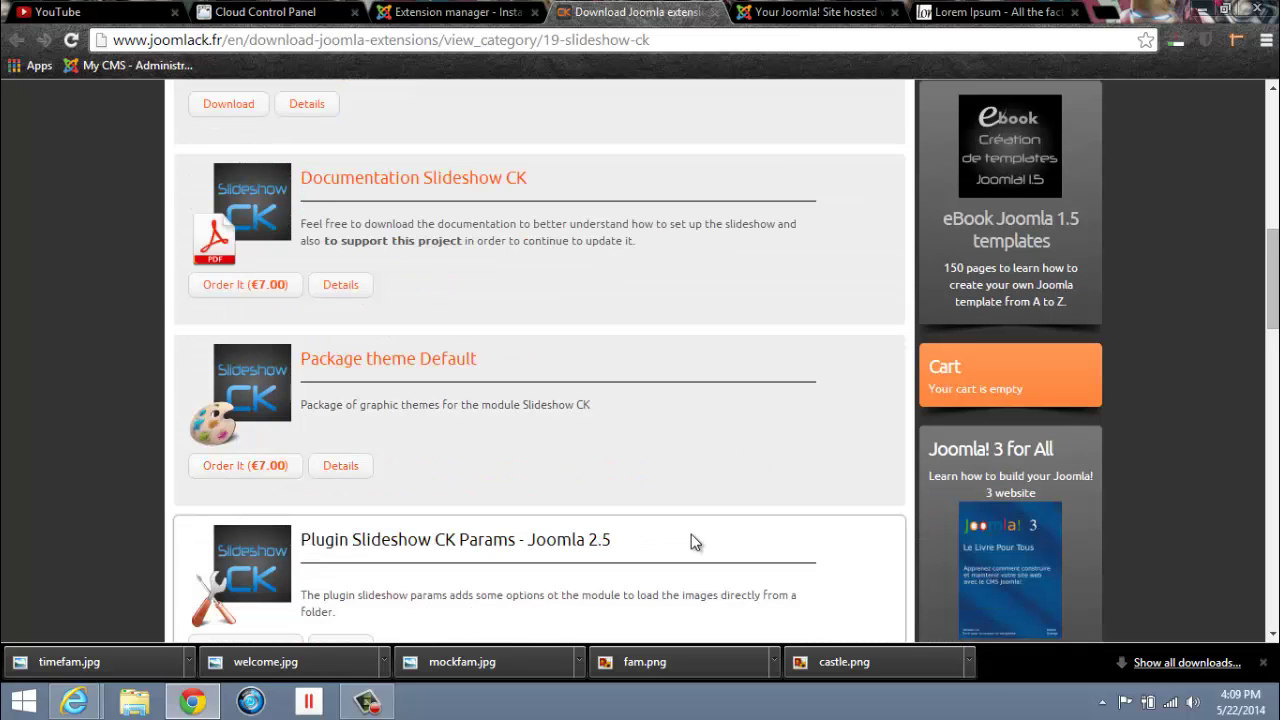
scroll(684, 532, up, 3)
scroll(684, 532, down, 3)
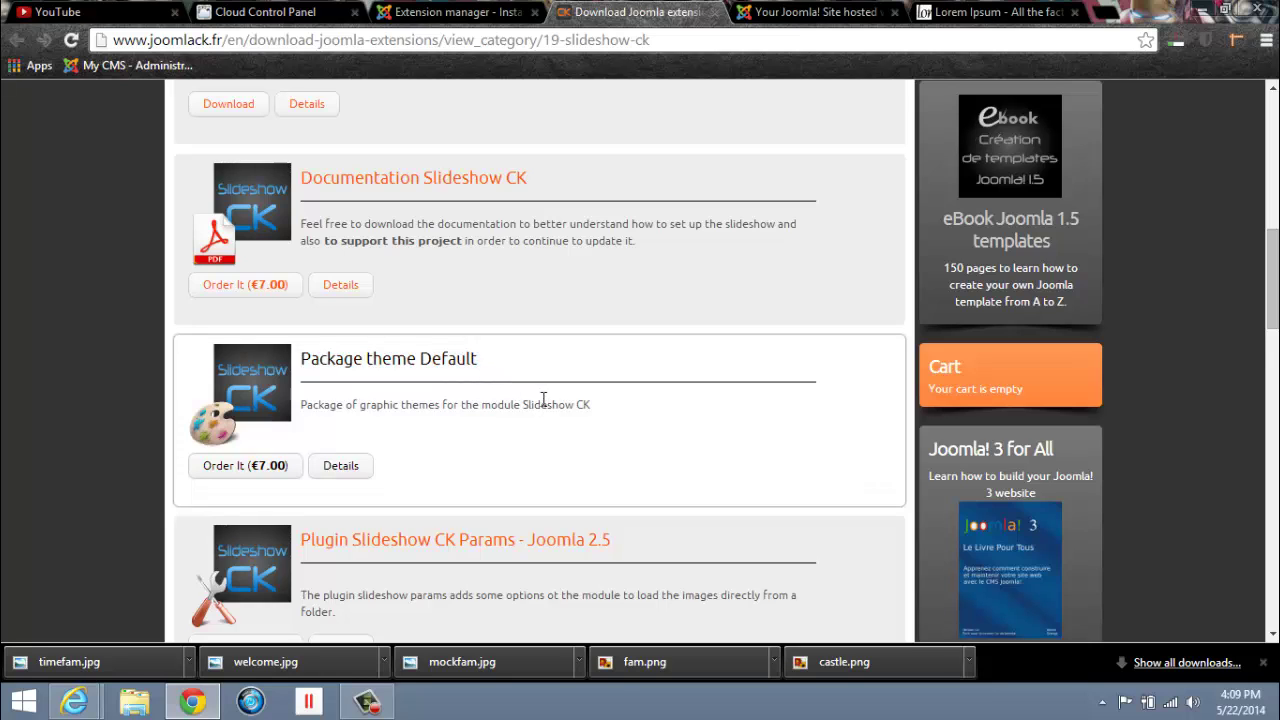
scroll(549, 399, down, 1)
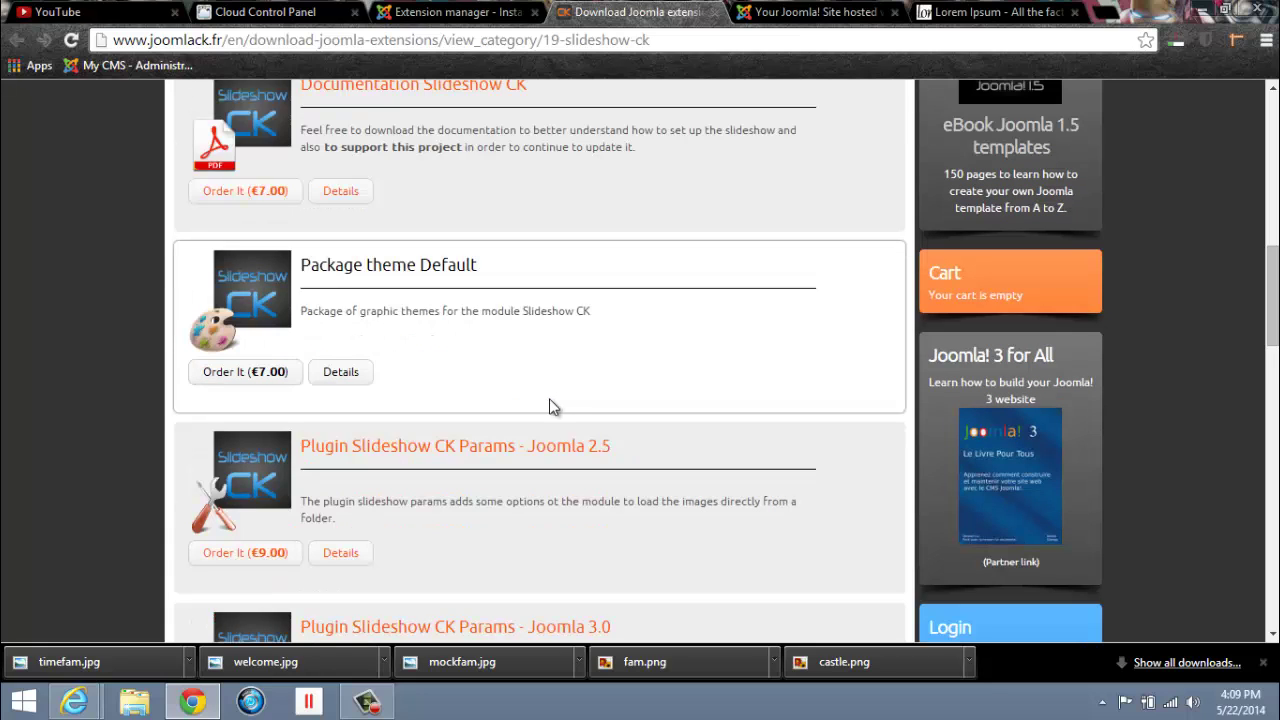
scroll(553, 406, down, 1)
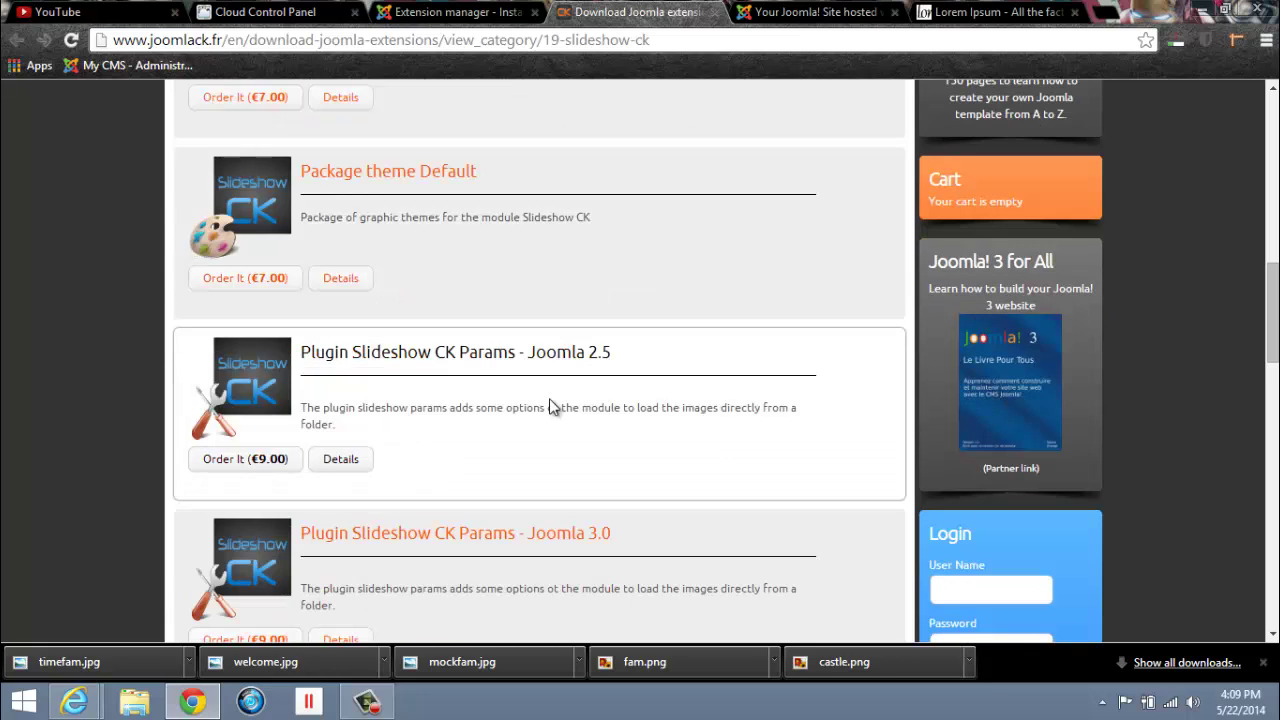
scroll(549, 406, down, 1)
scroll(549, 406, down, 1)
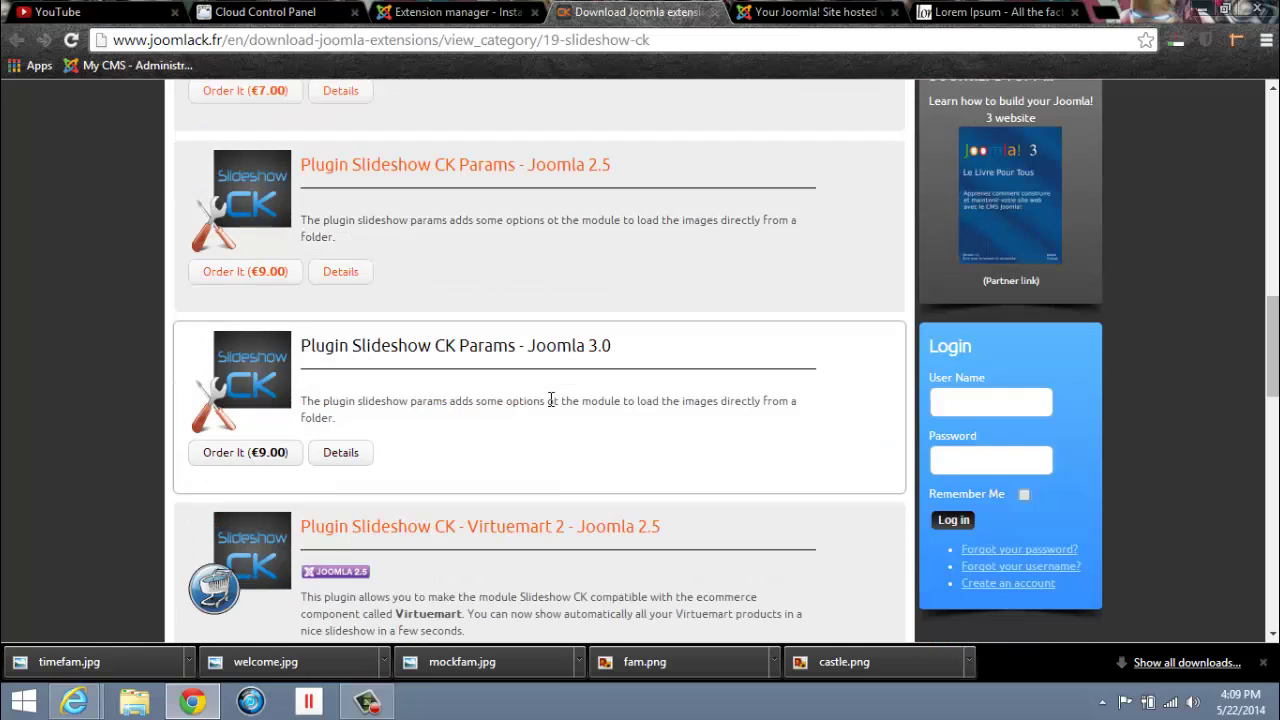
scroll(549, 400, down, 2)
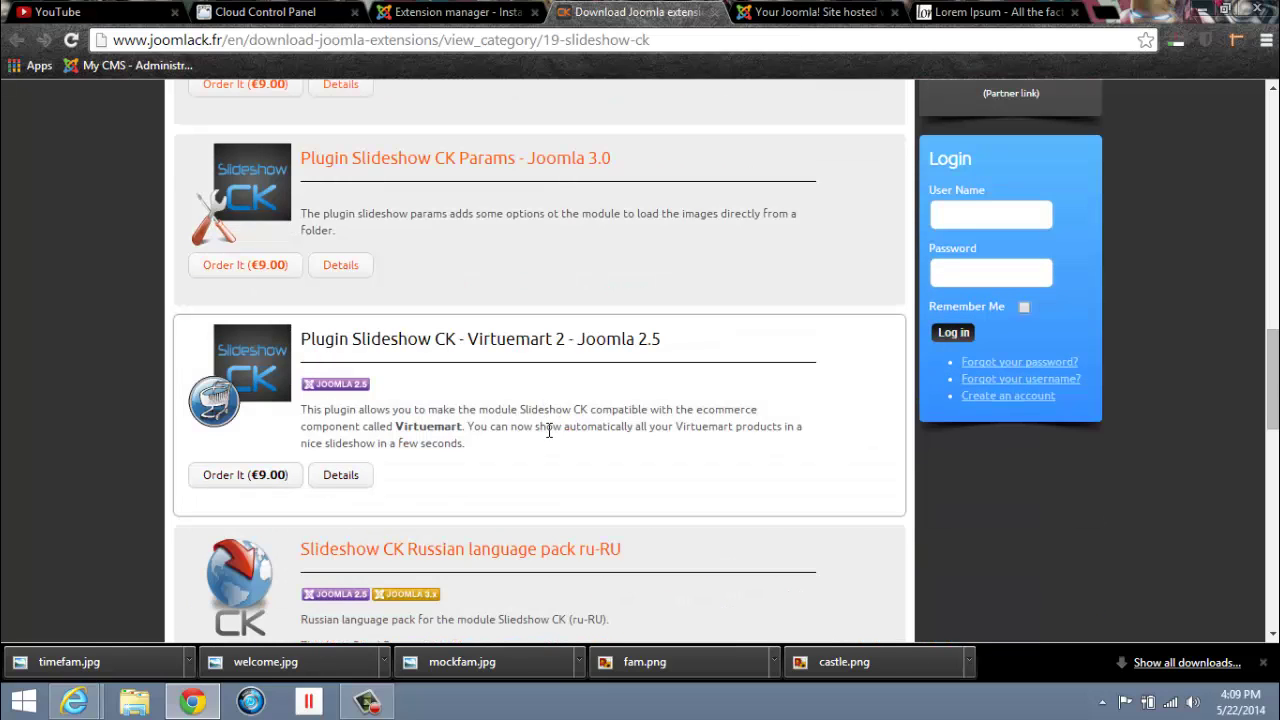
scroll(551, 430, down, 2)
scroll(553, 435, up, 3)
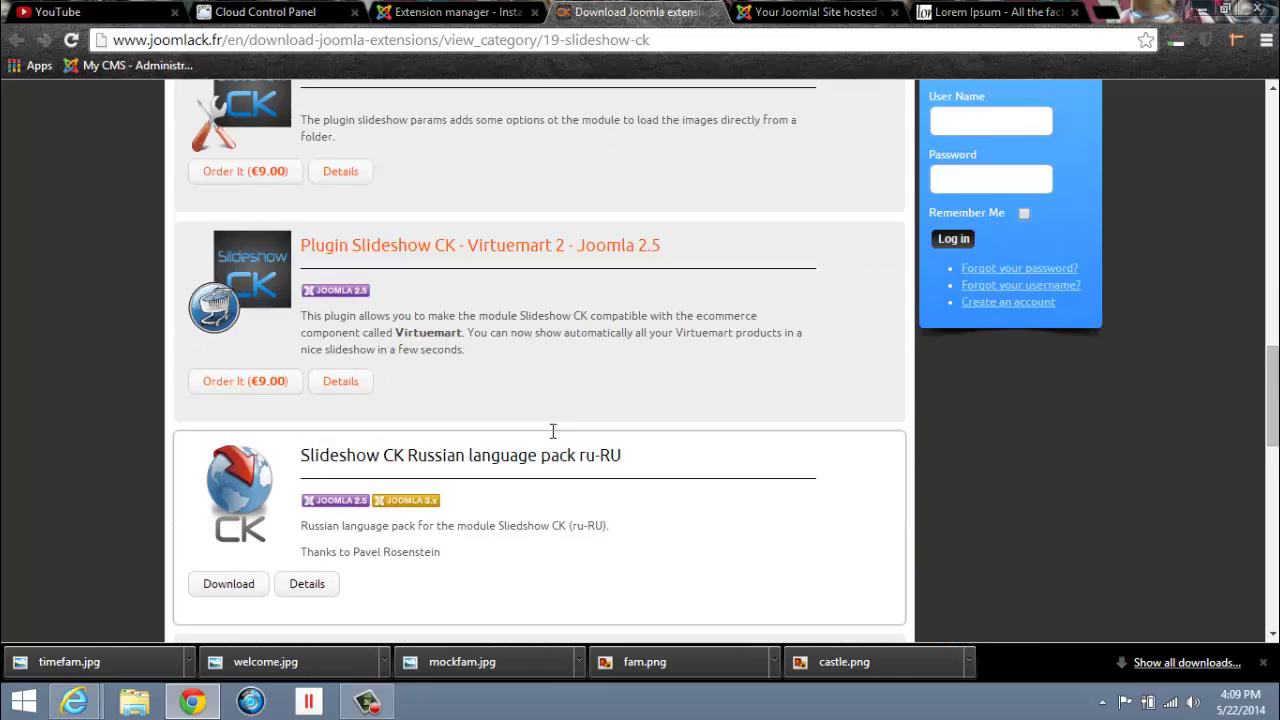
scroll(553, 438, up, 8)
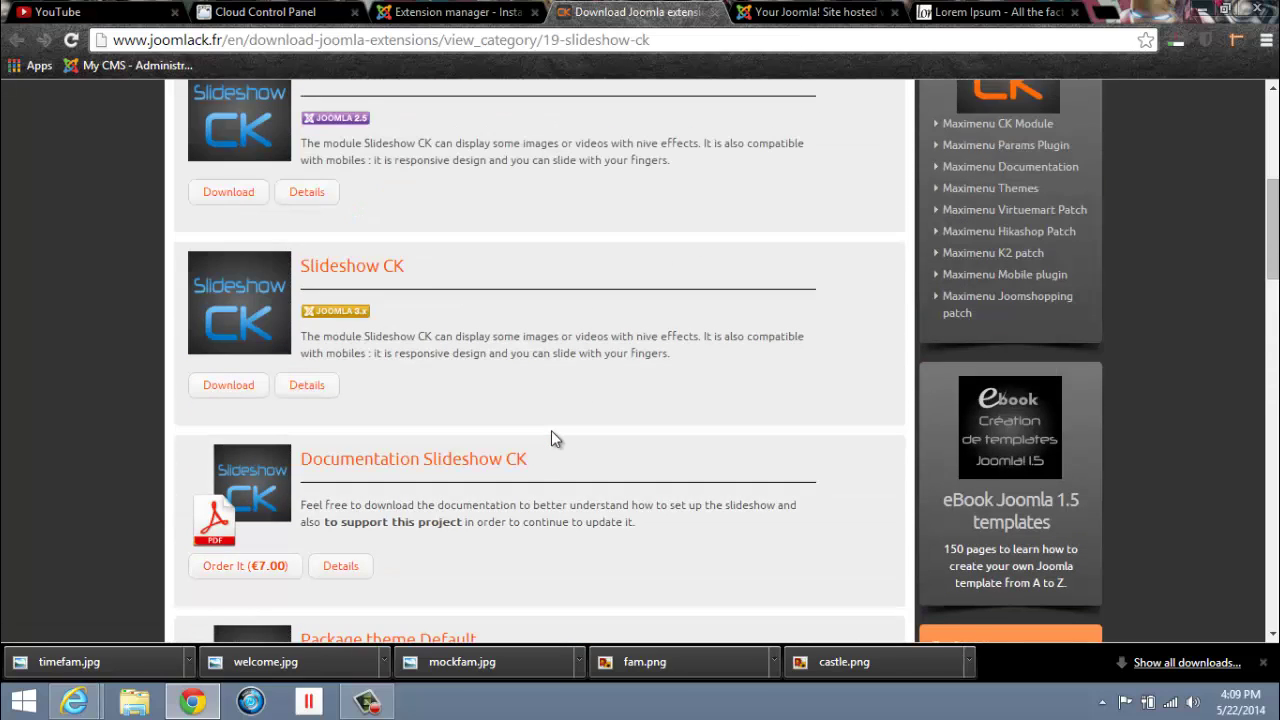
Step: Download the Slideshow CK module for Joomla 3.x and close the JoomlaCK download page
scroll(553, 438, up, 1)
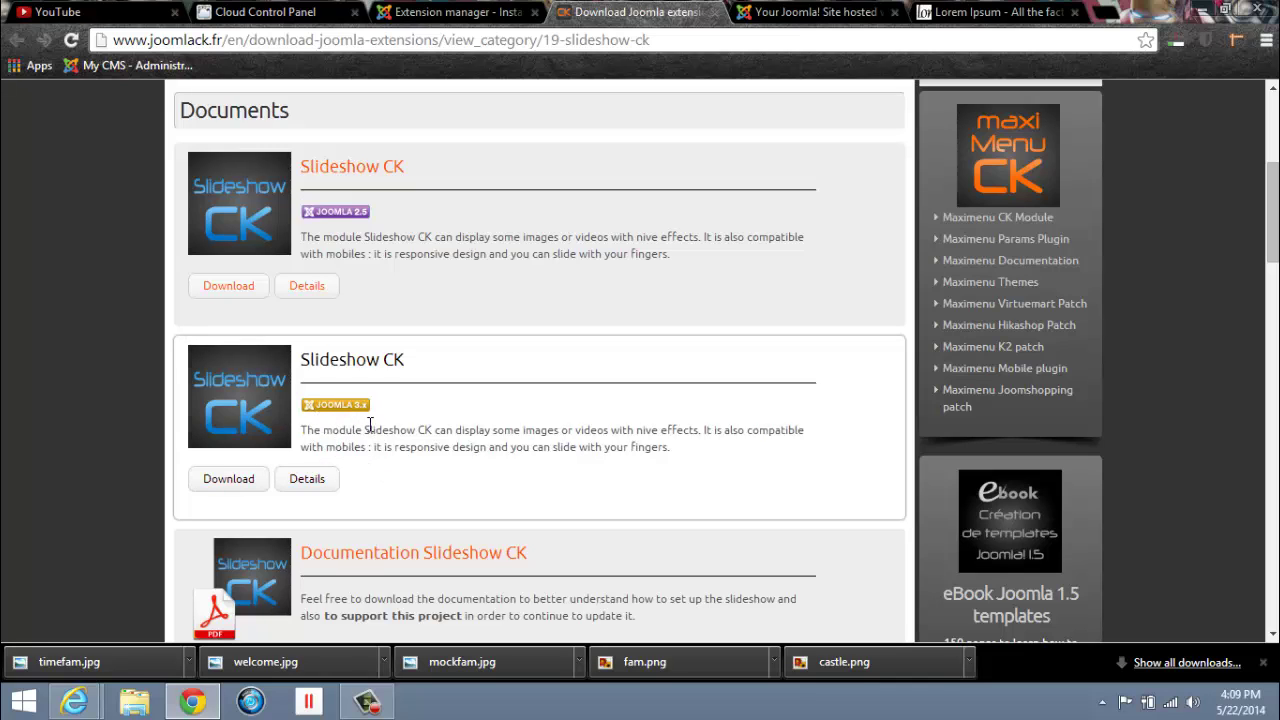
click(230, 479)
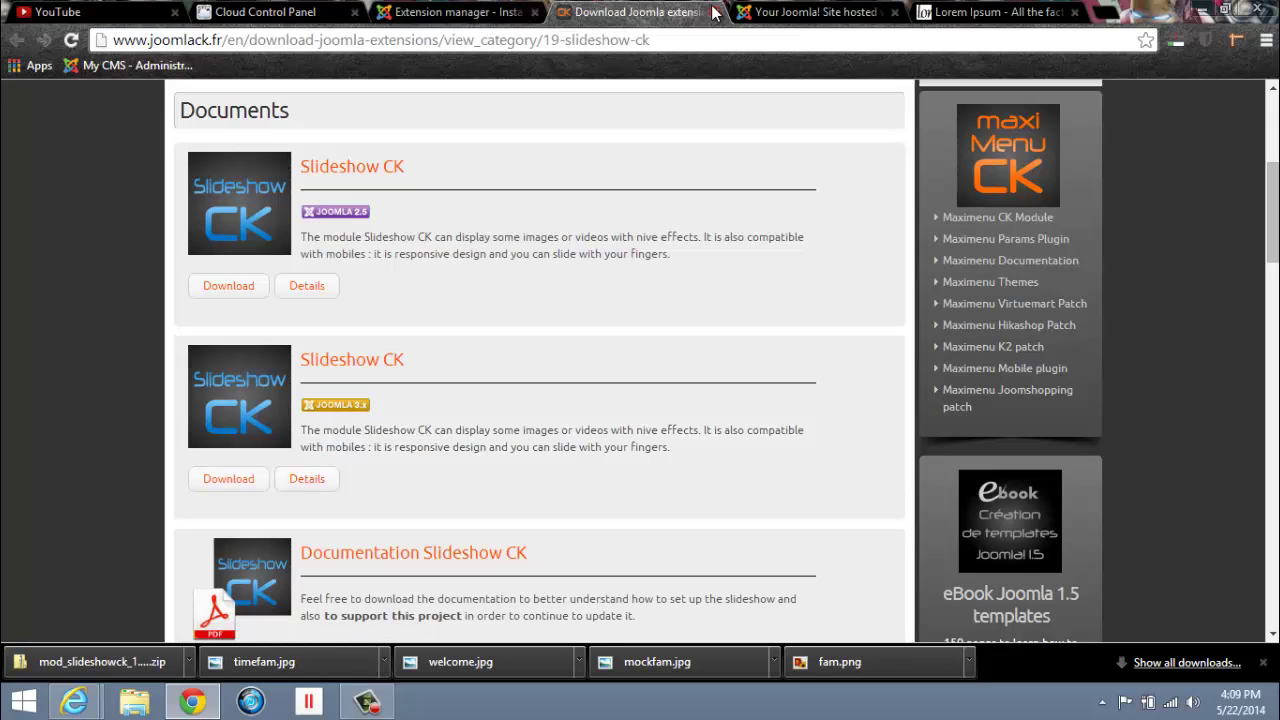
click(714, 12)
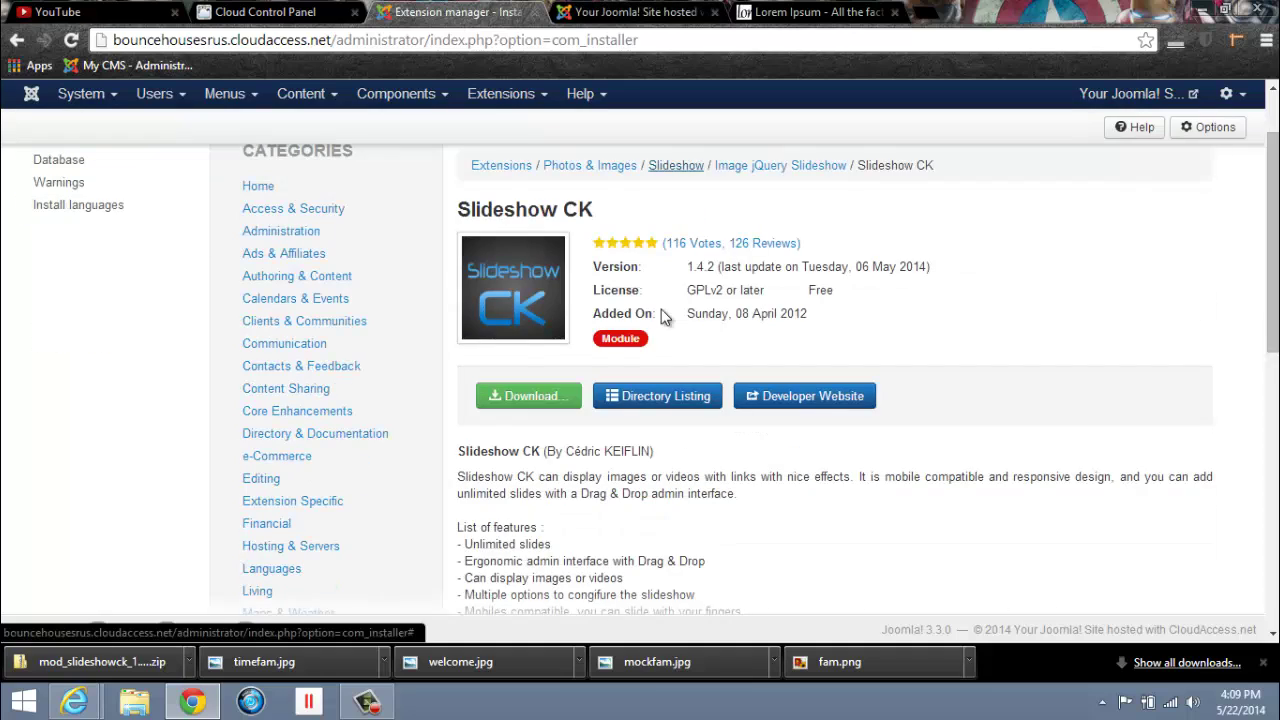
Step: Upload the mod_slideshowck zip package from the Downloads folder in the Extension Manager and install it
scroll(662, 316, up, 2)
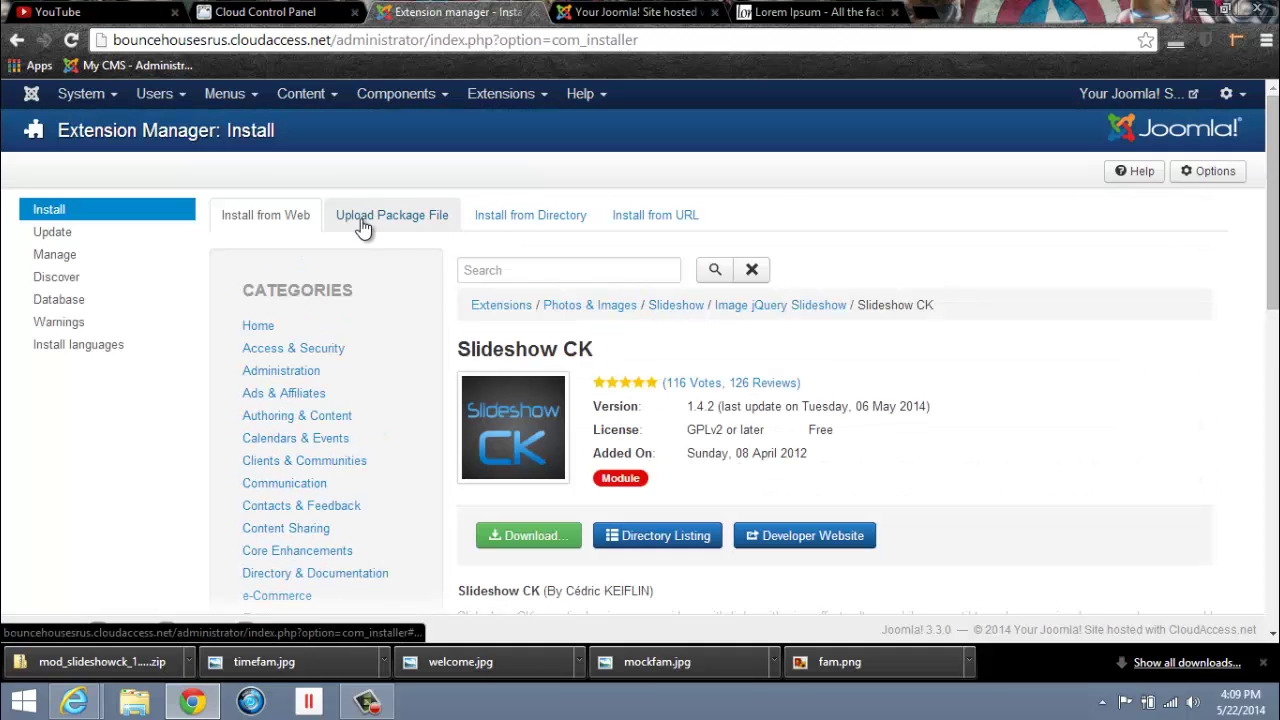
click(416, 219)
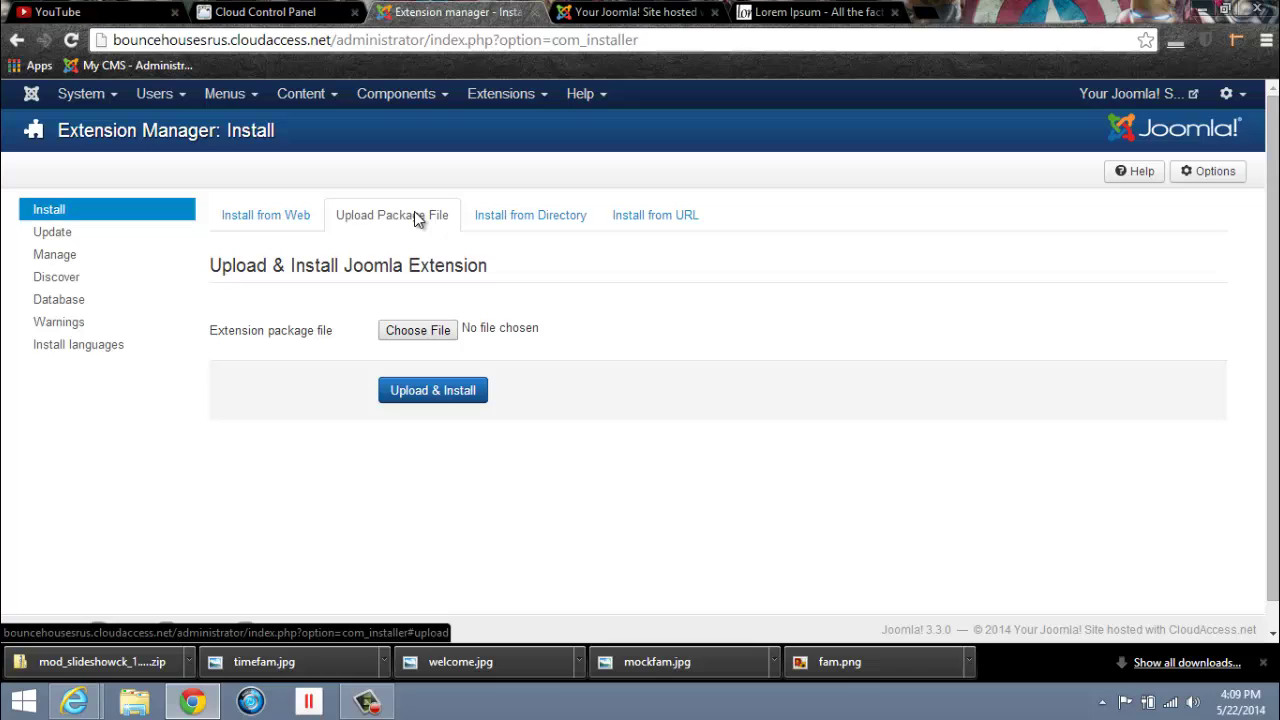
click(440, 334)
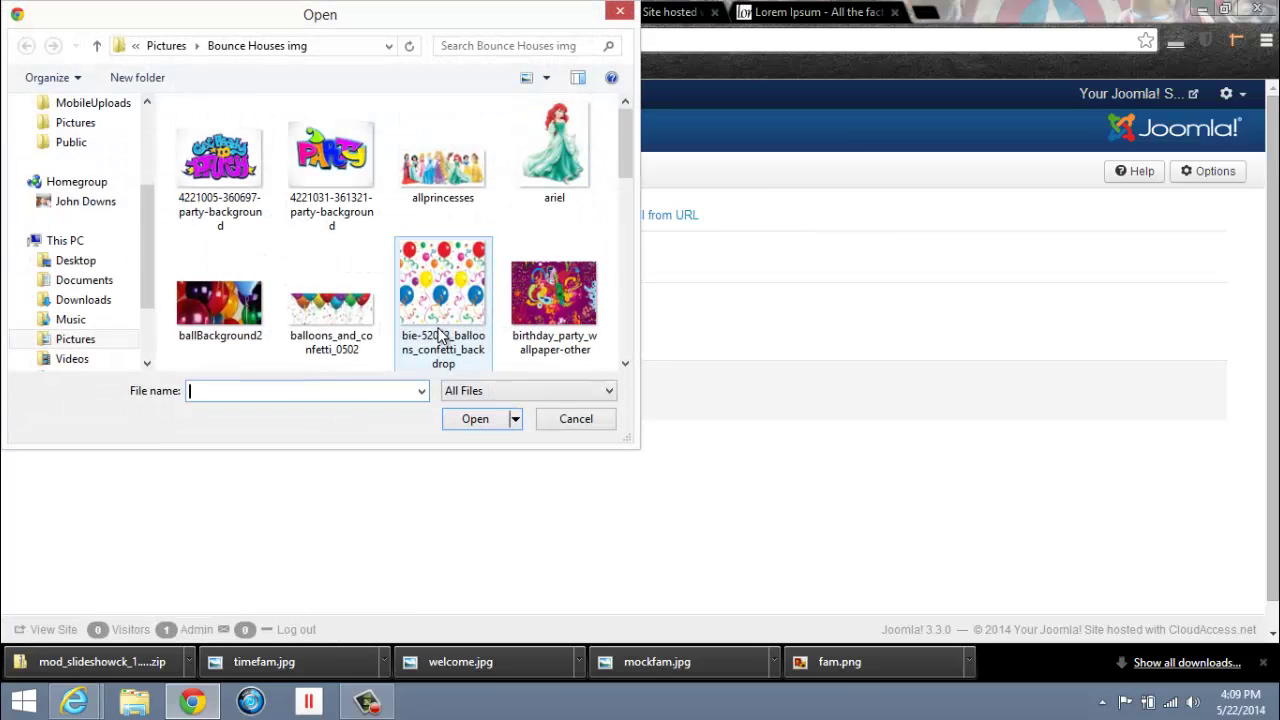
click(95, 308)
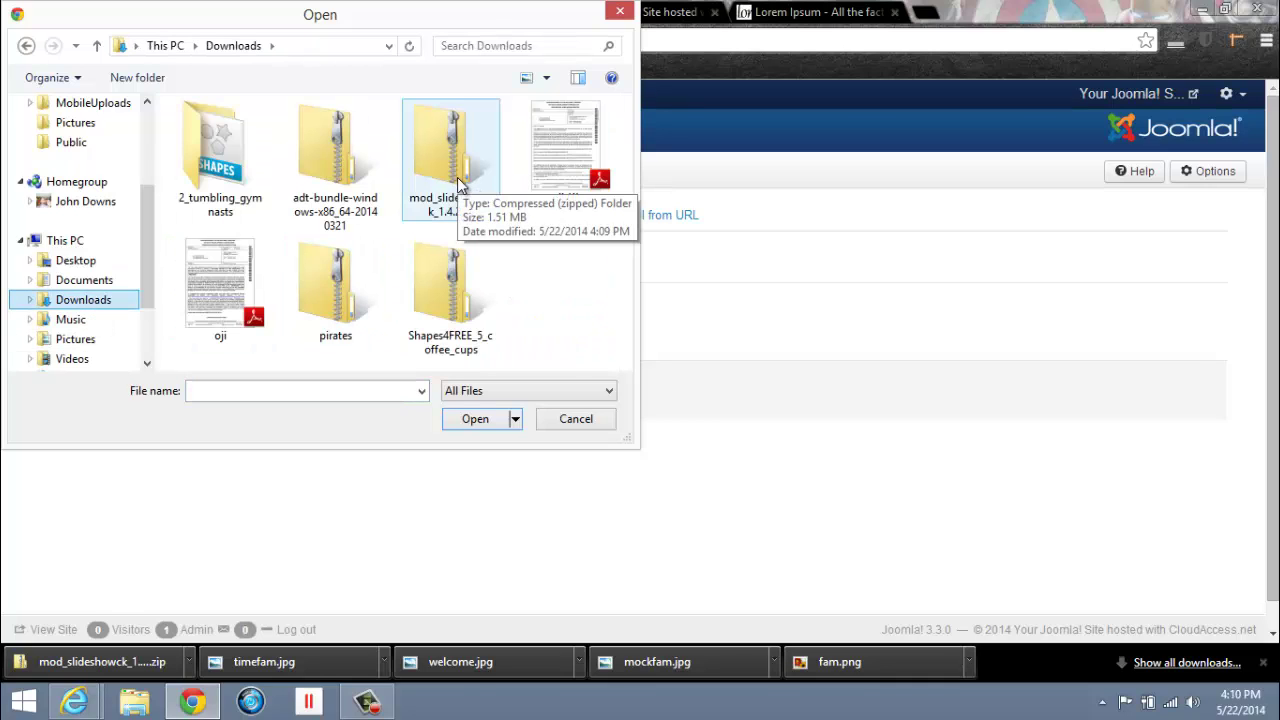
double_click(458, 182)
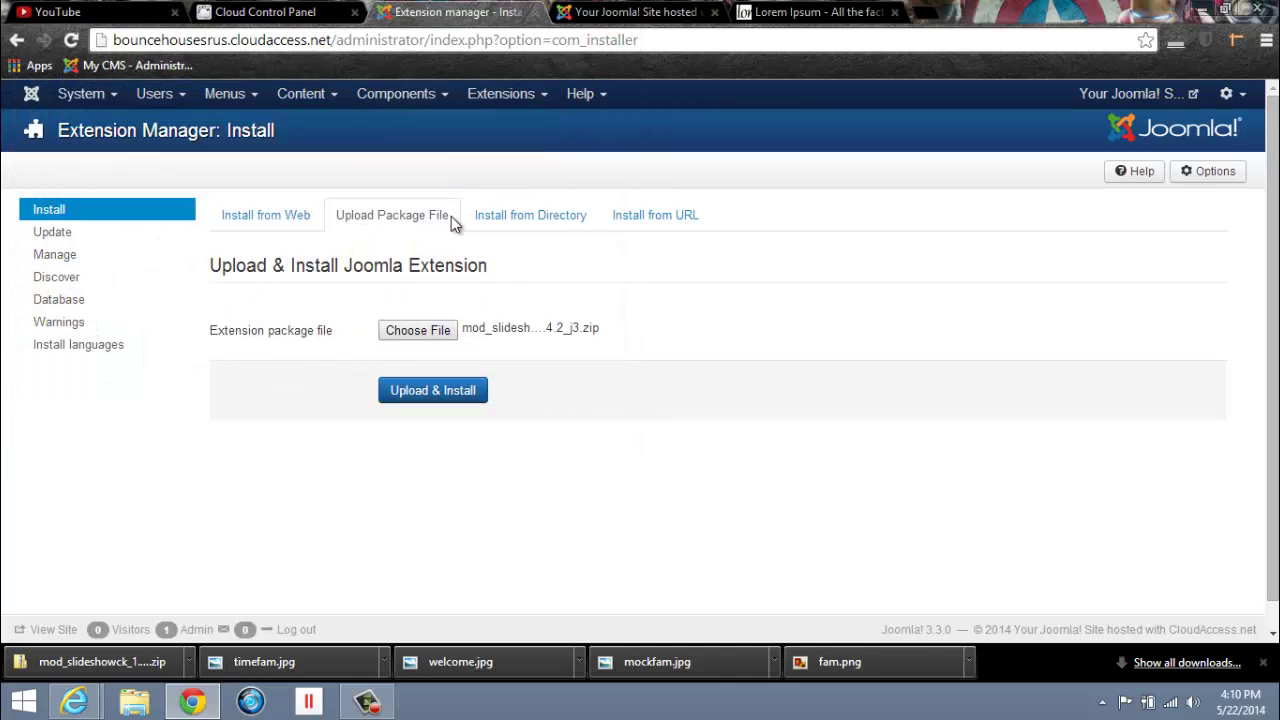
click(461, 391)
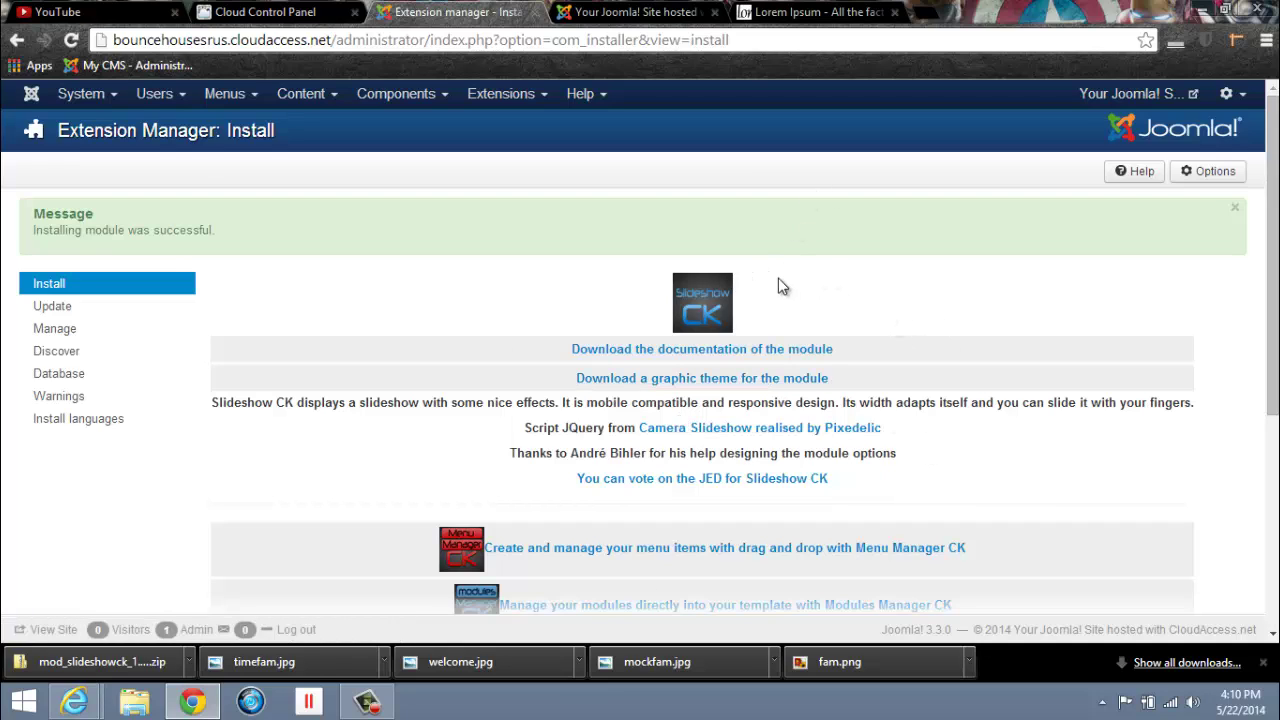
Step: Open the newly installed Slideshow CK module for editing from the Module Manager
click(443, 100)
click(495, 95)
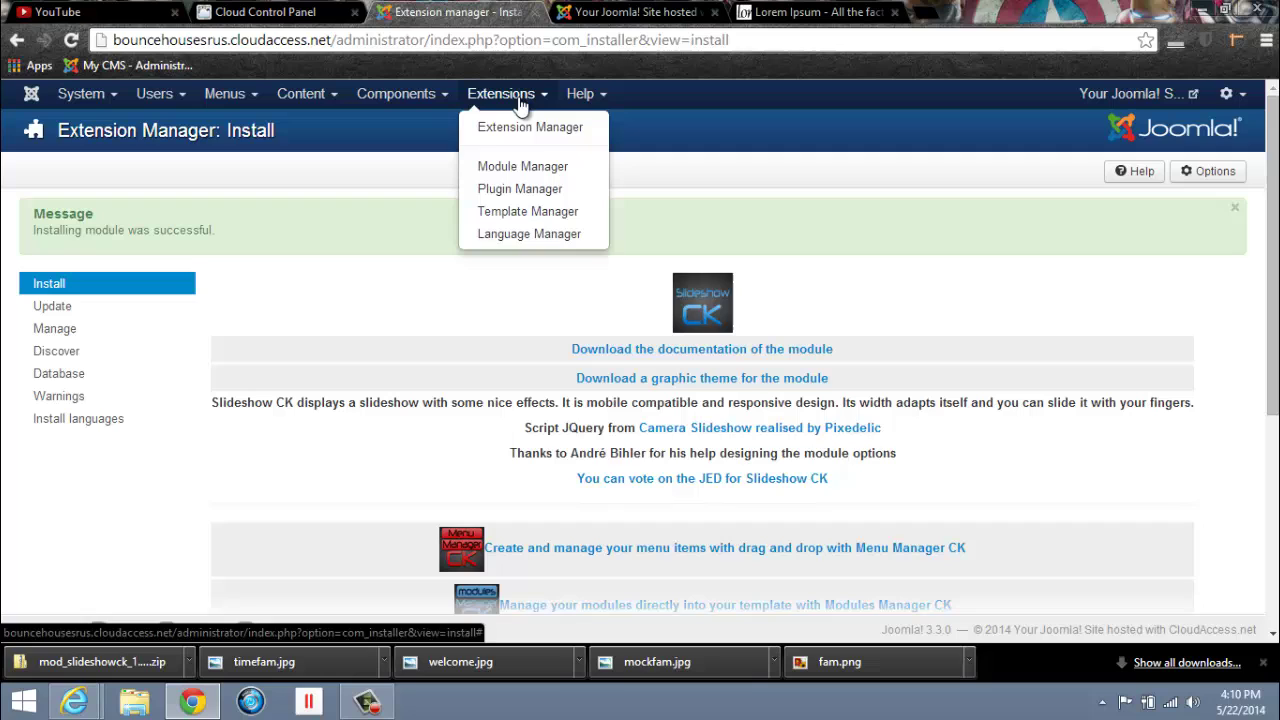
click(526, 165)
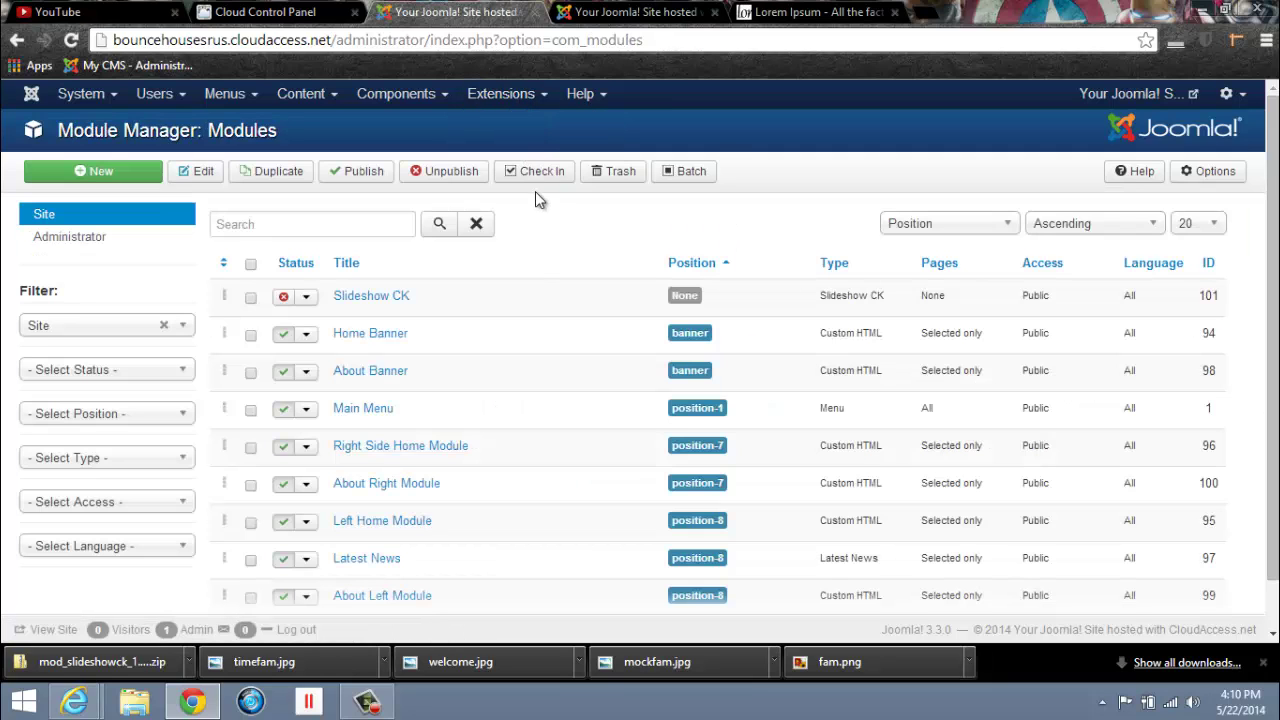
scroll(532, 288, down, 1)
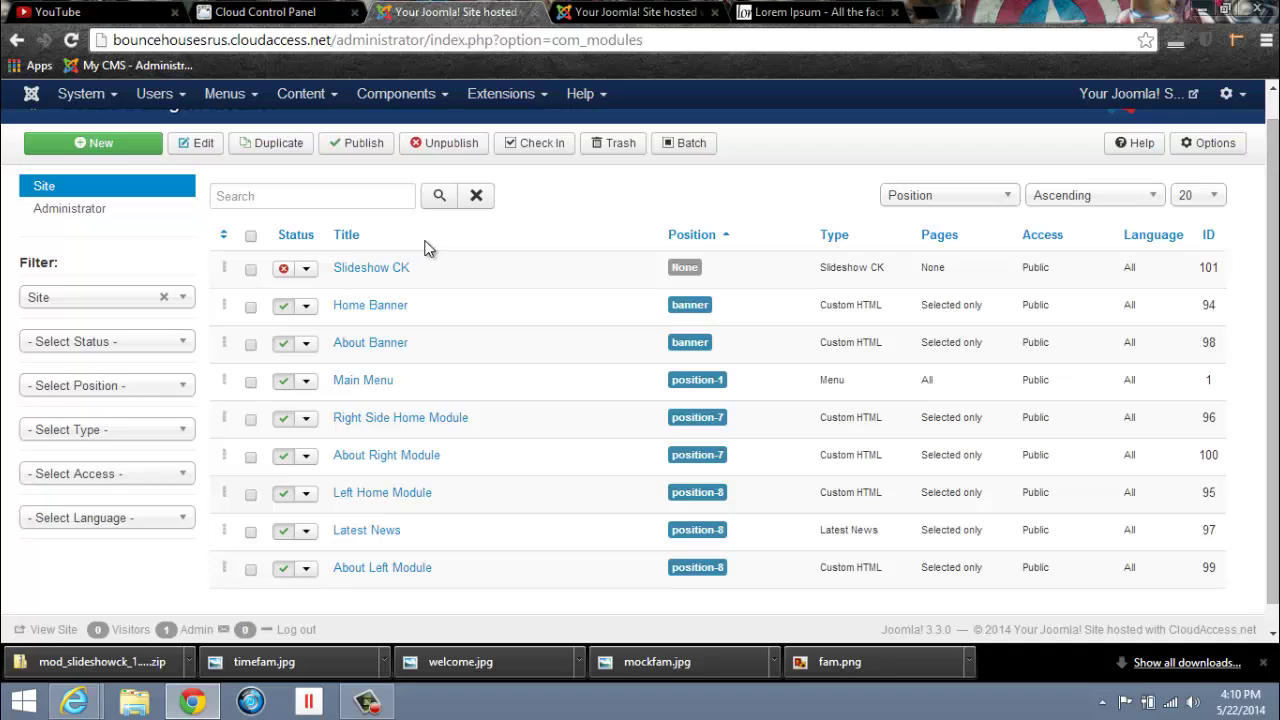
click(370, 270)
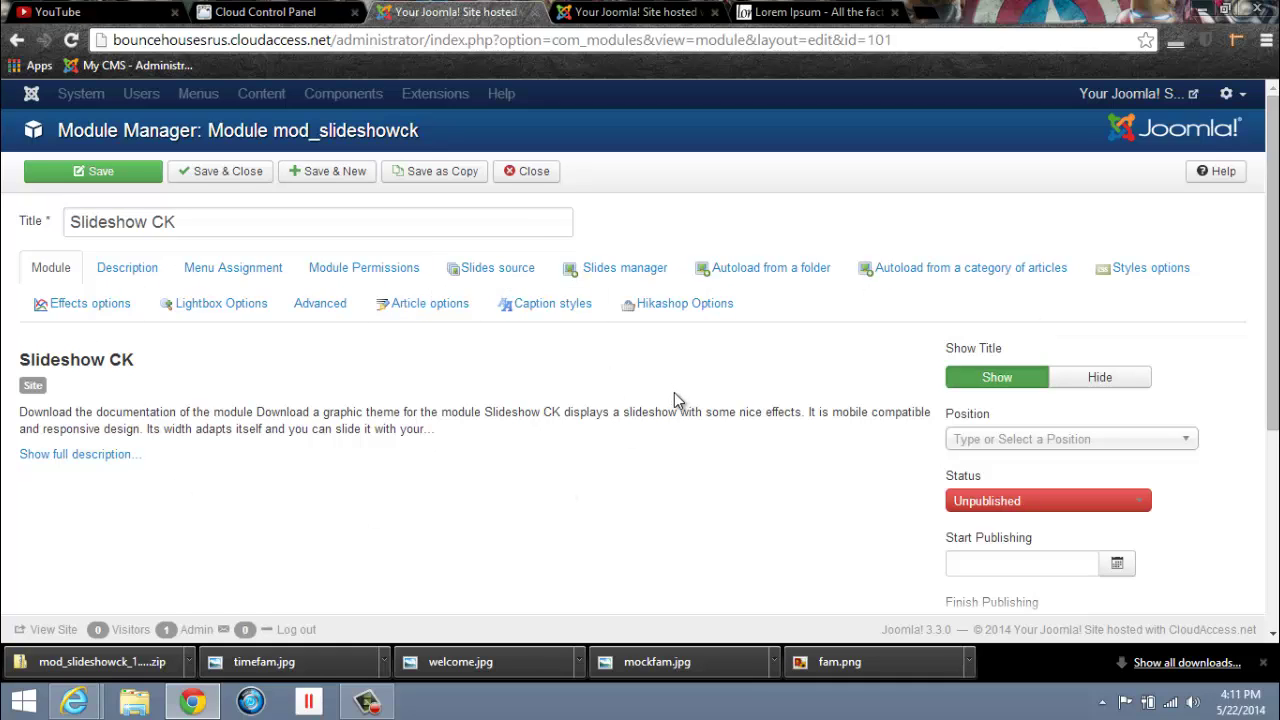
Step: Hide the Slideshow CK module's title and set its position to Protostar's Banner [banner]
click(1108, 388)
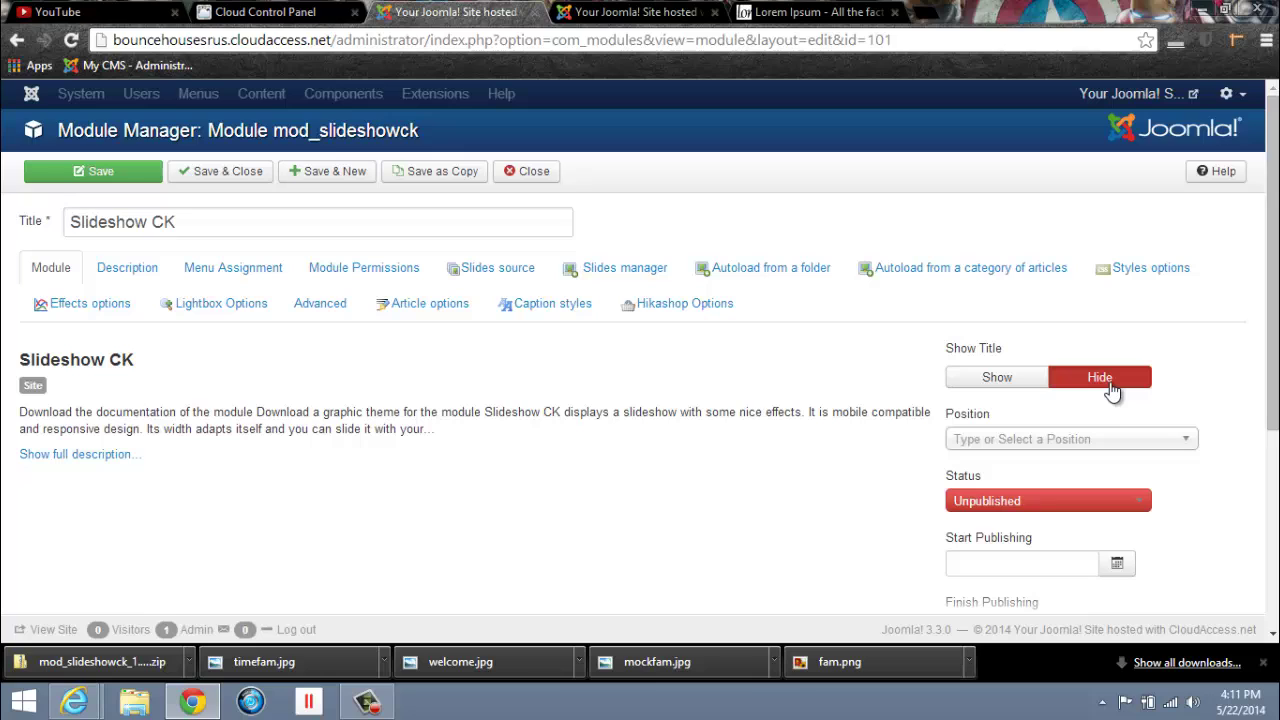
click(1186, 441)
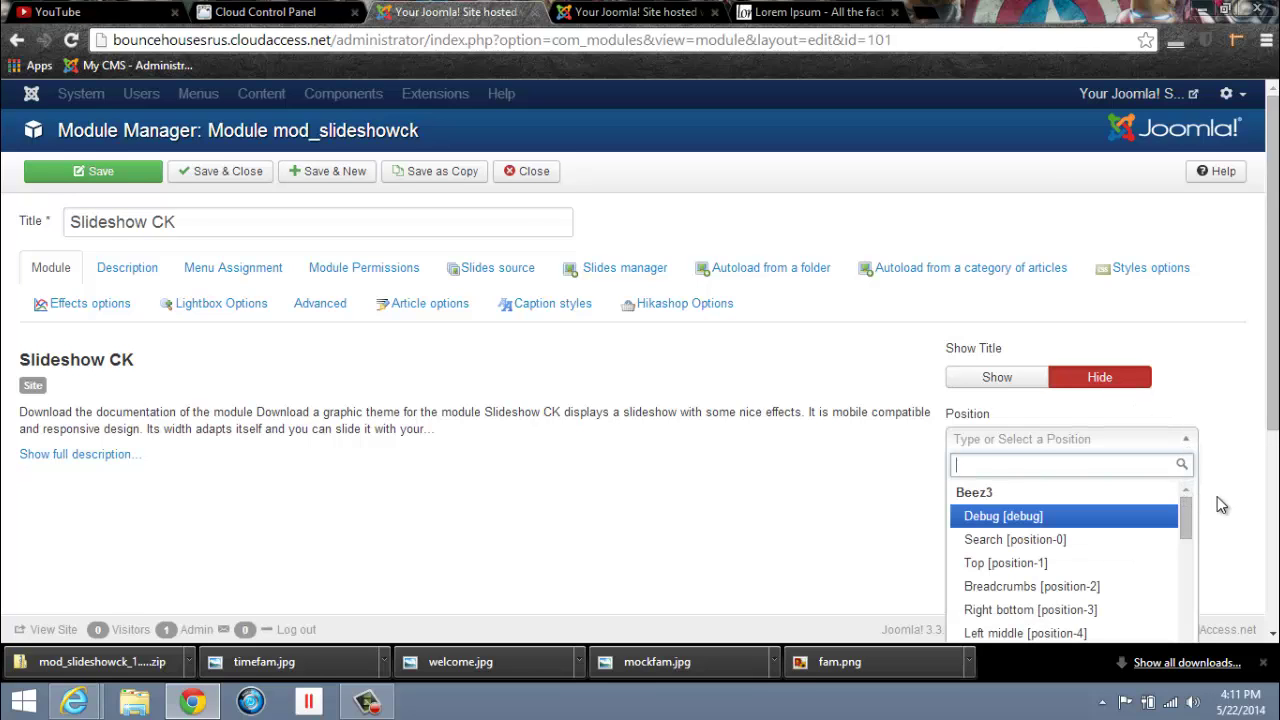
scroll(1217, 504, down, 2)
drag(1186, 277, 1187, 351)
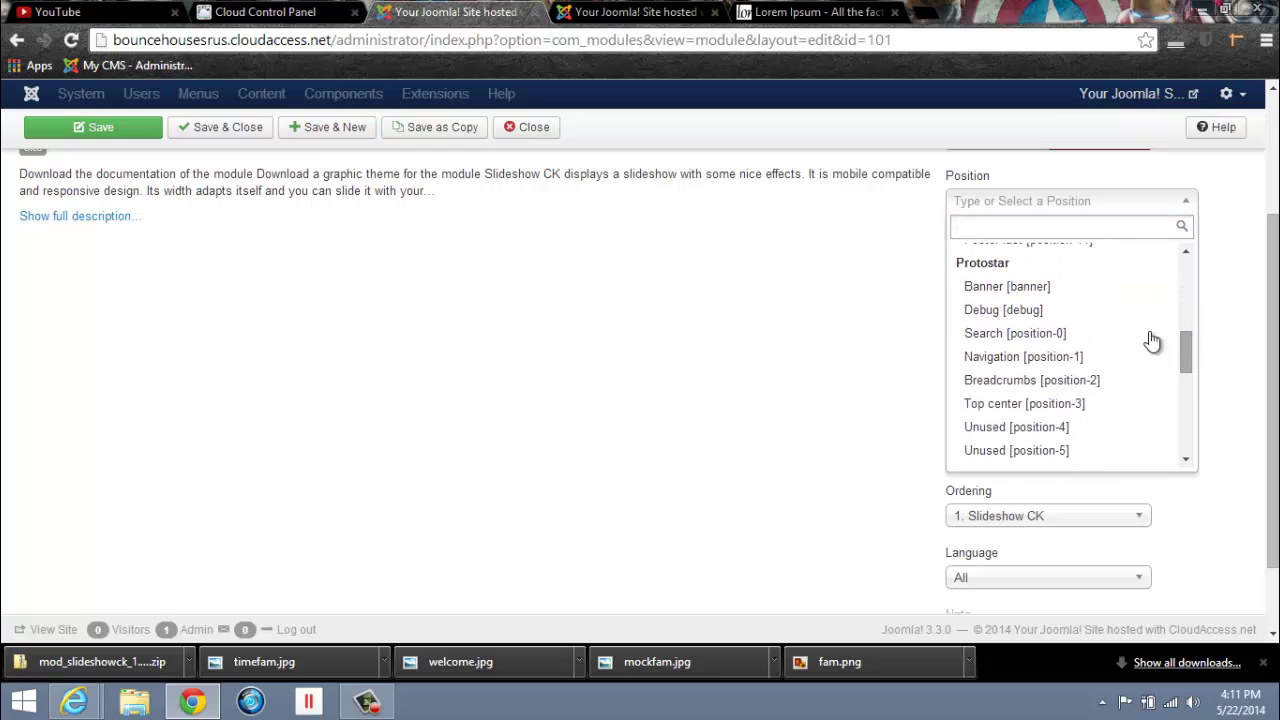
click(1094, 290)
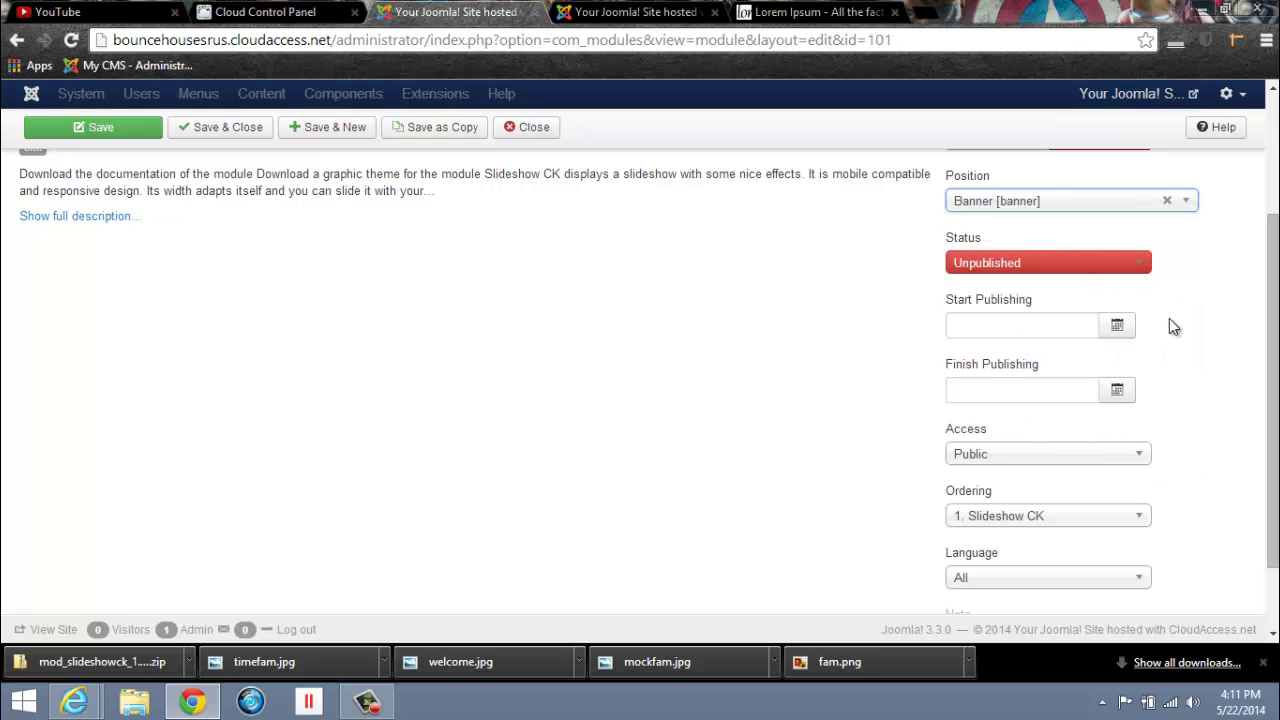
scroll(1195, 425, up, 2)
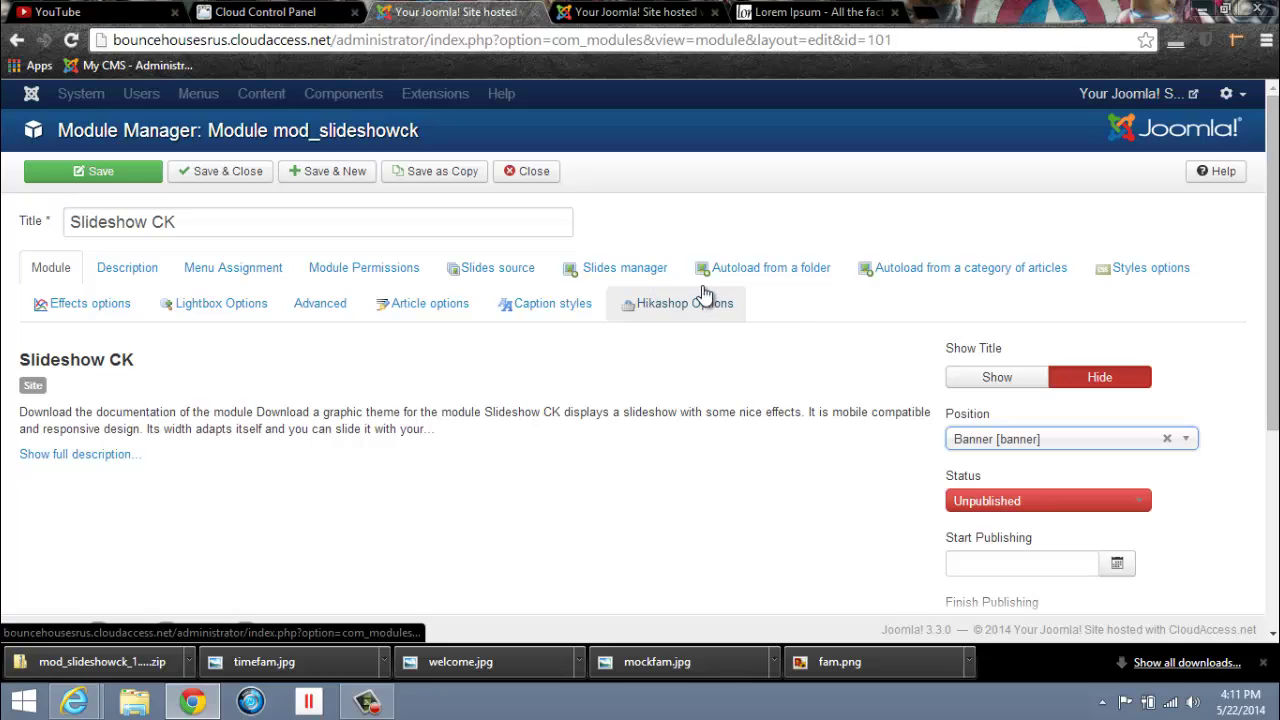
Step: Review the default slides in the Slideshow CK slides manager, including their images, titles, descriptions and options
click(614, 272)
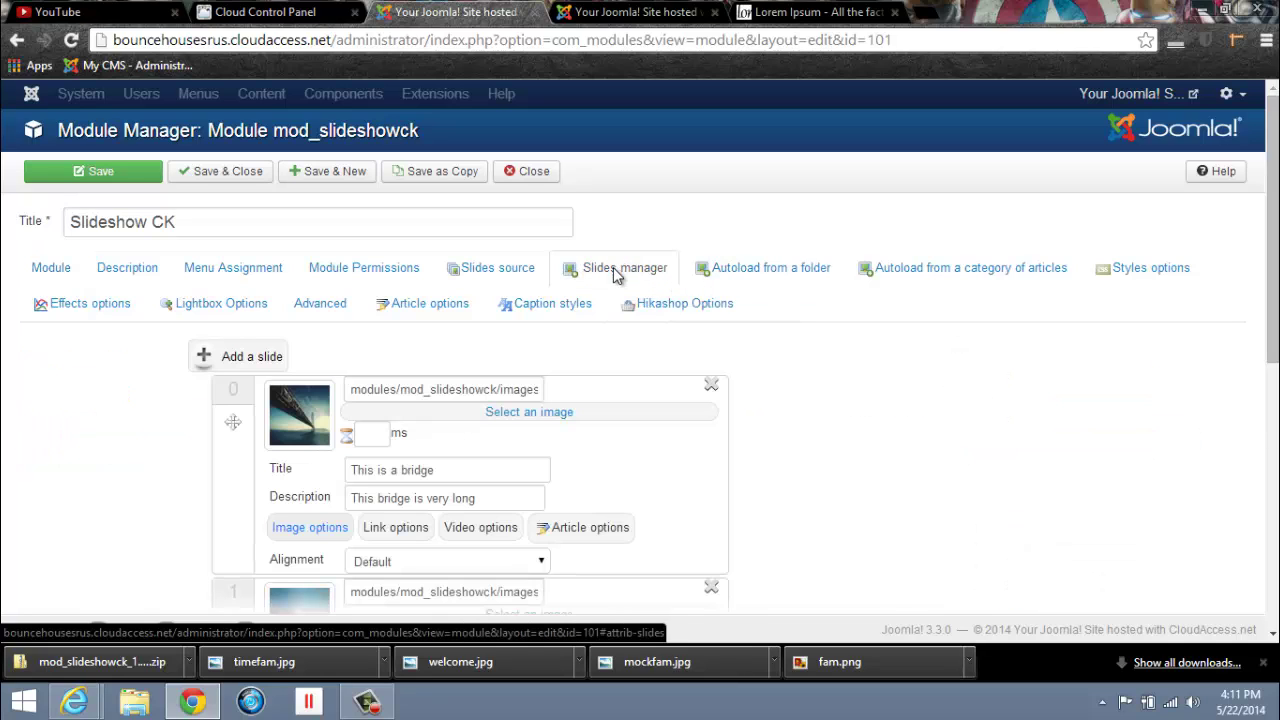
scroll(666, 386, down, 2)
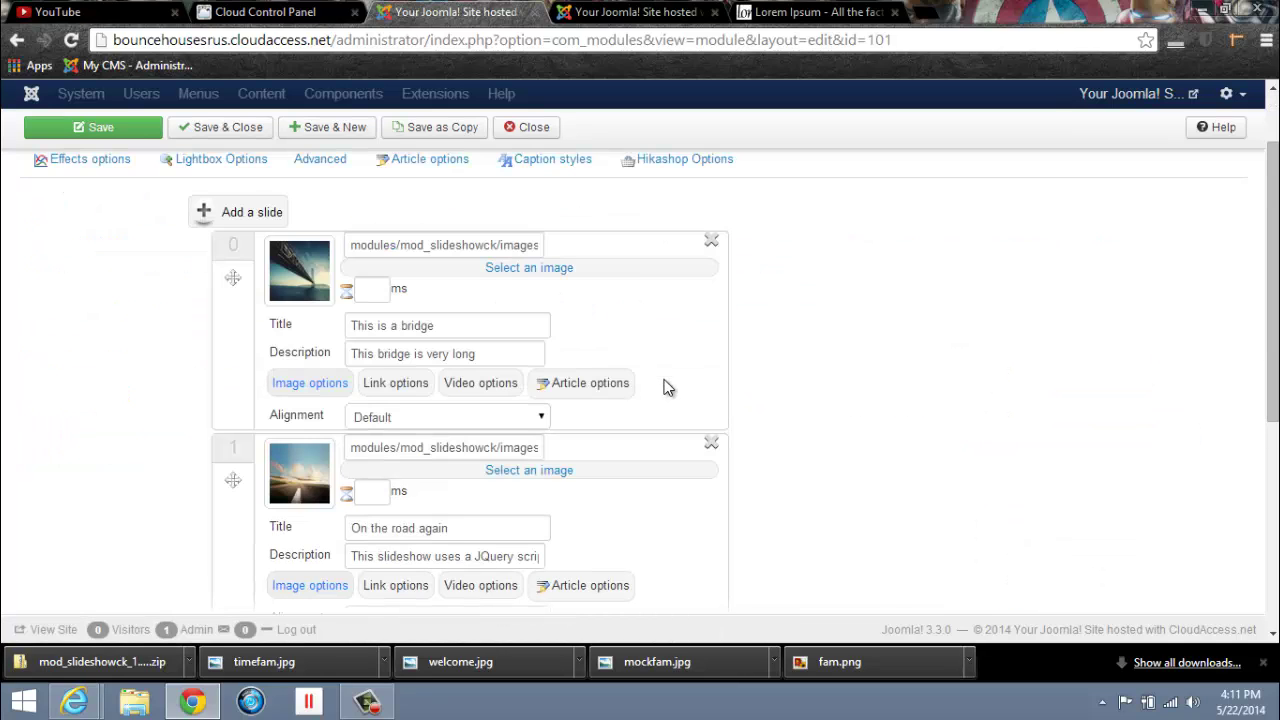
scroll(668, 388, down, 1)
scroll(668, 388, up, 1)
scroll(894, 372, down, 1)
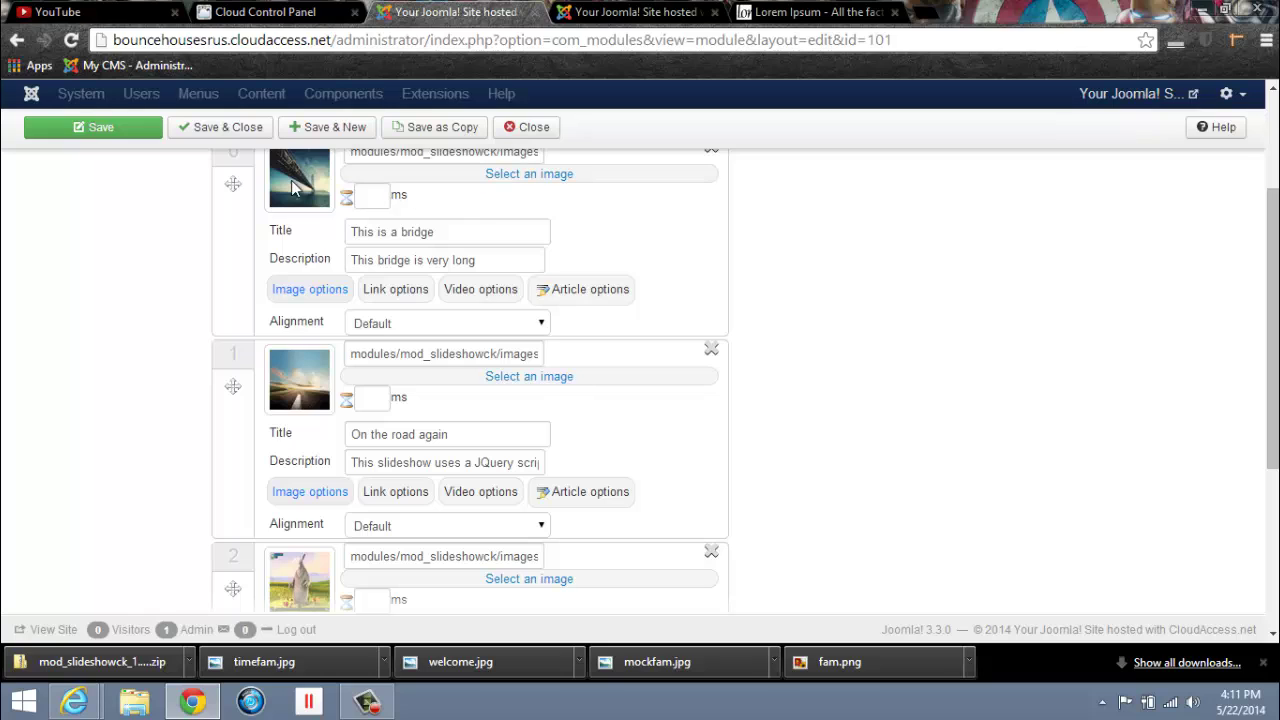
scroll(658, 493, up, 3)
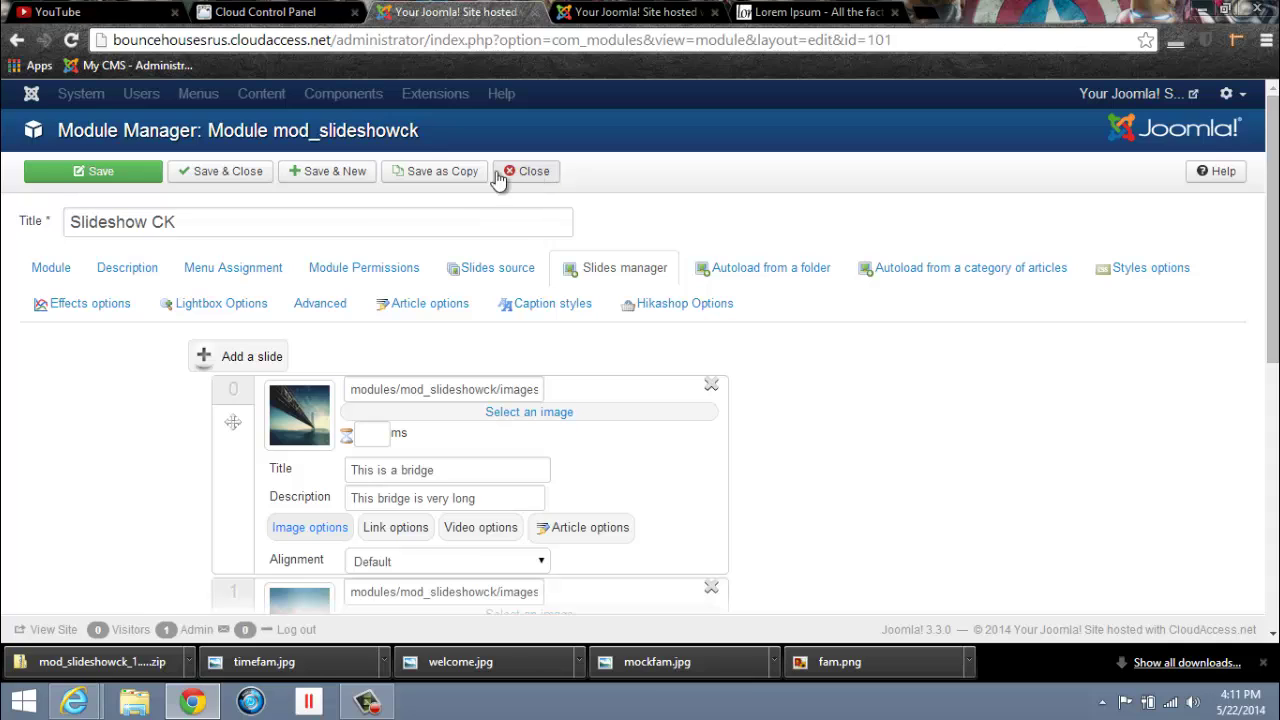
Step: Save the Slideshow CK module, reopen it, assign it only to the Services page of the Main Menu, and save and close it
click(214, 178)
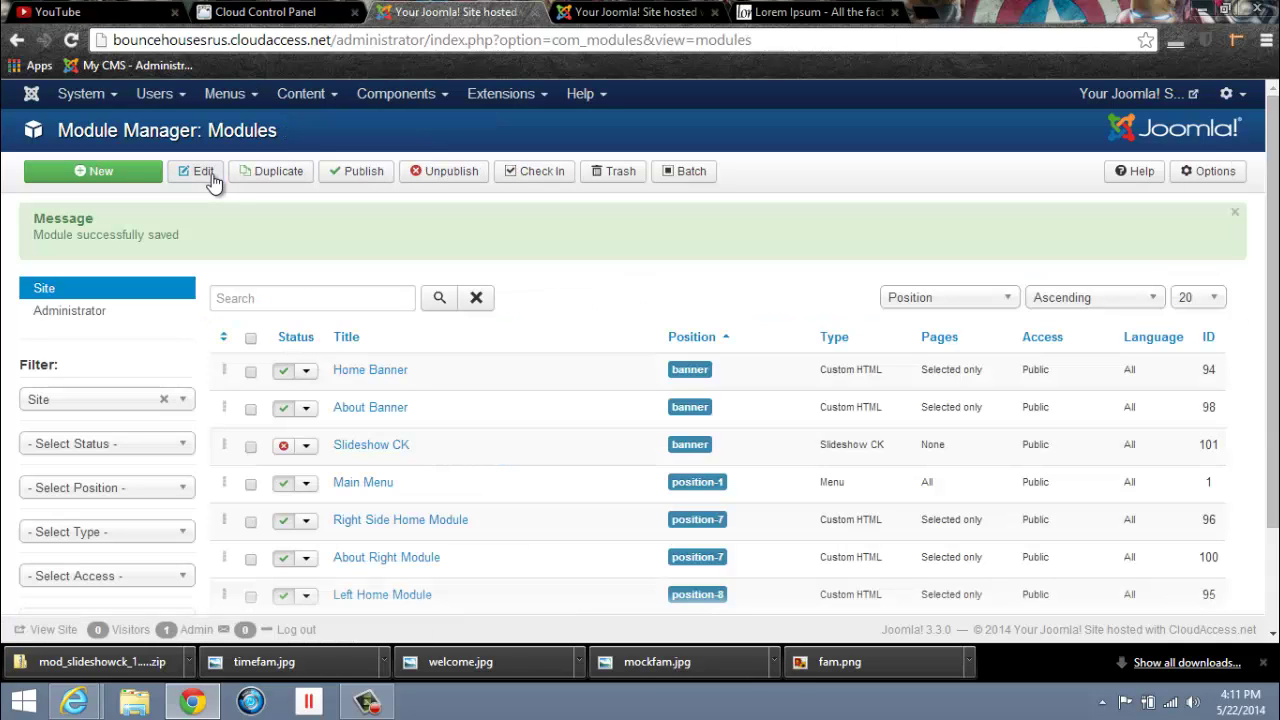
click(376, 445)
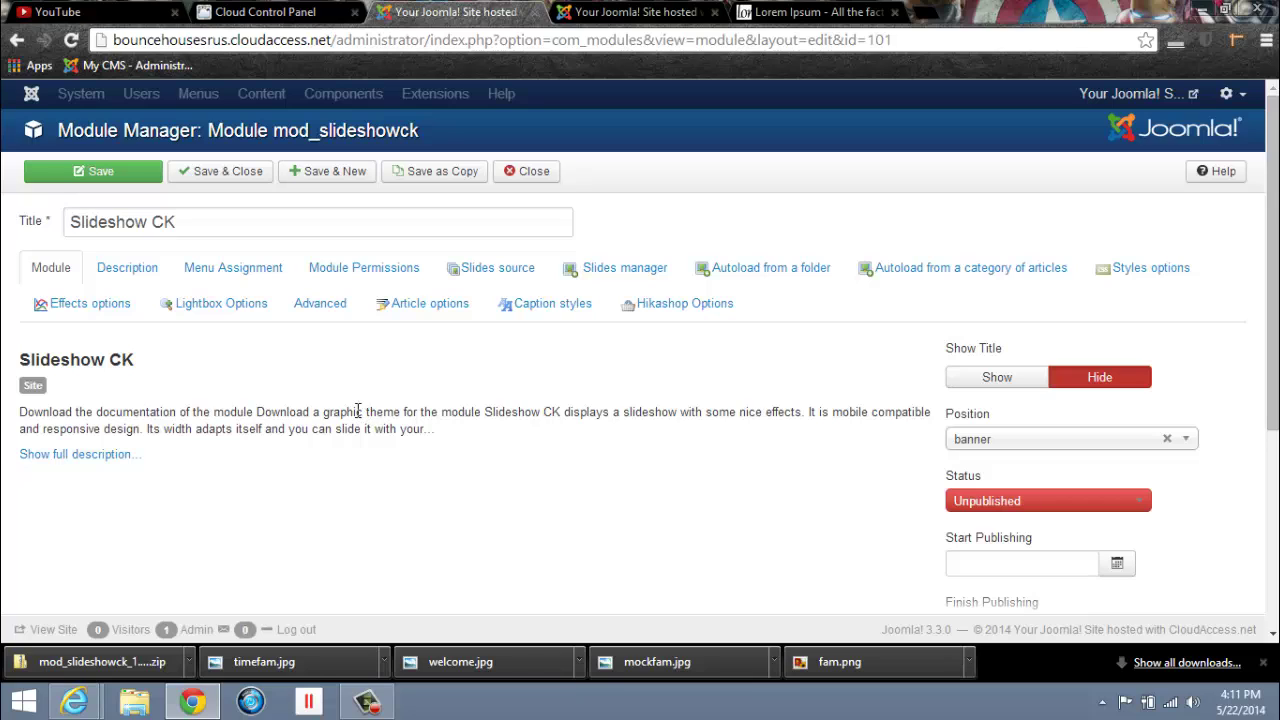
click(236, 267)
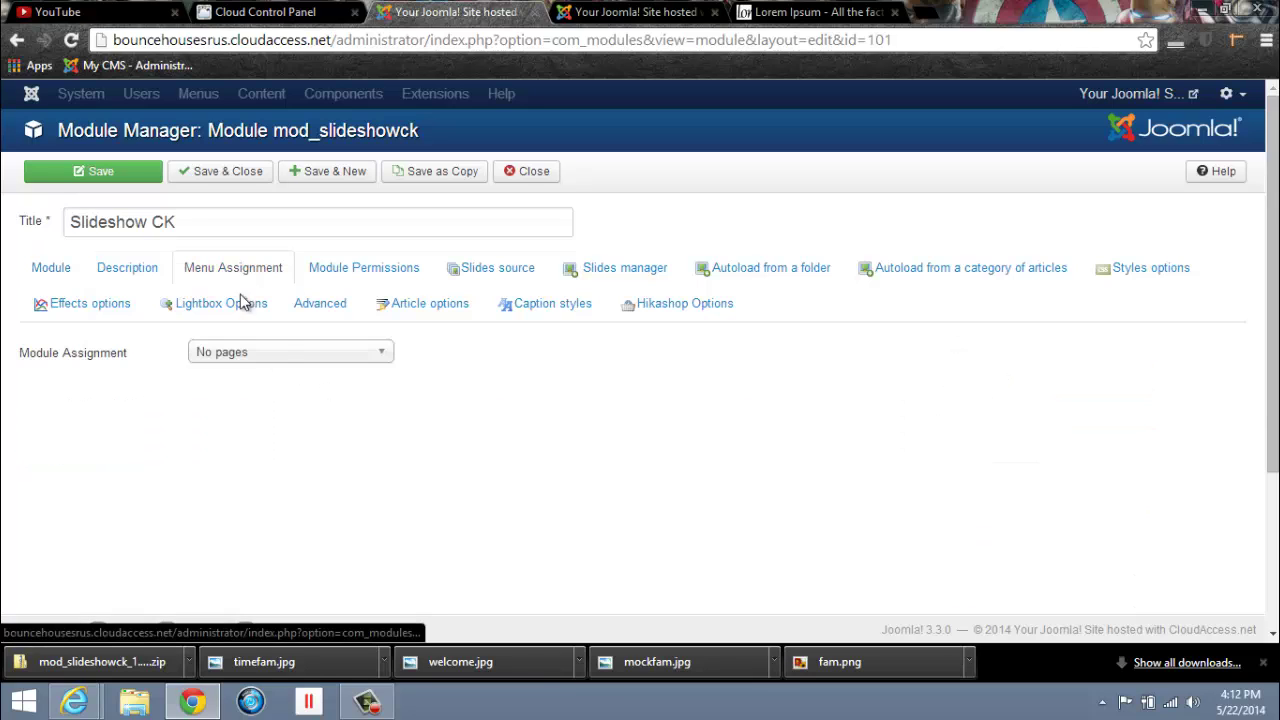
click(389, 354)
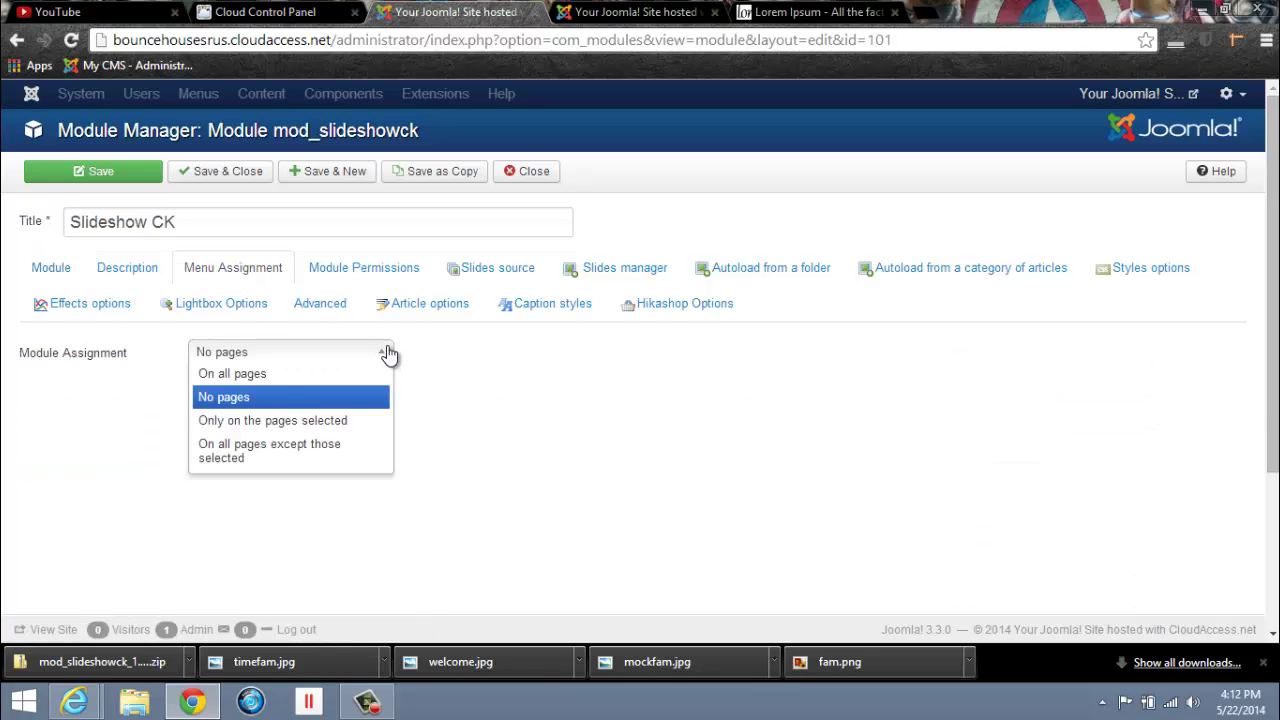
click(362, 423)
click(259, 401)
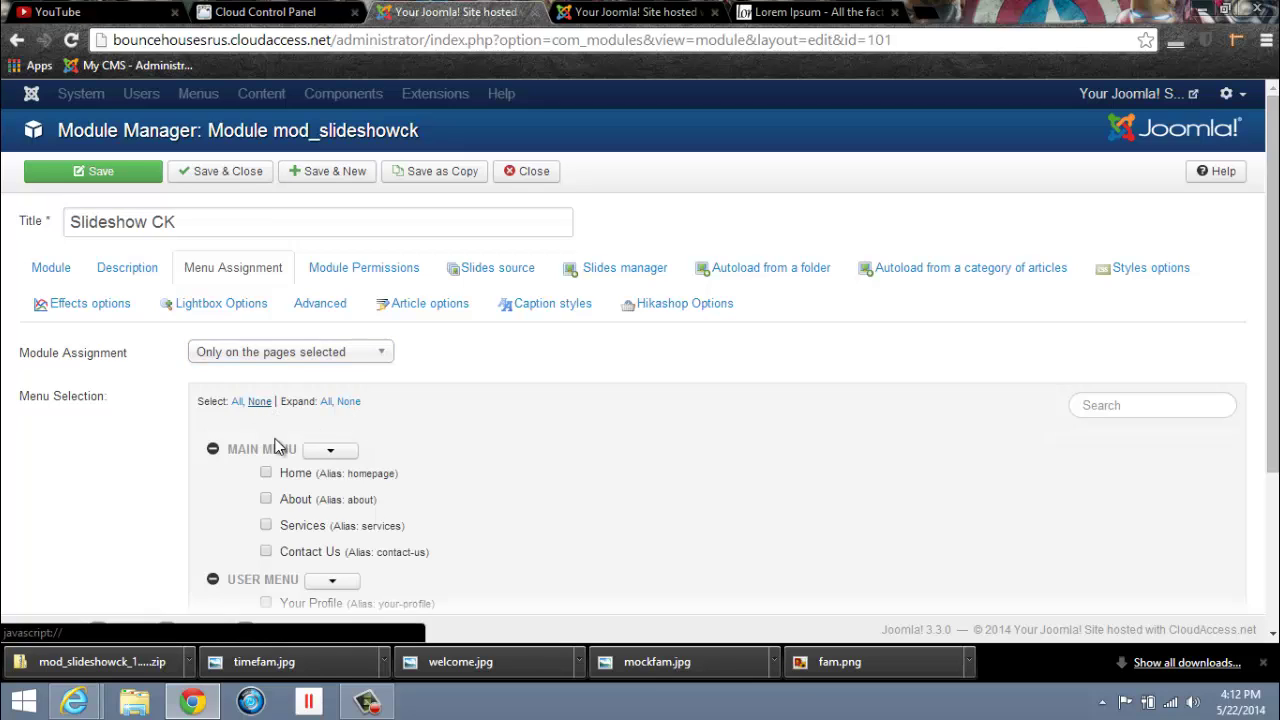
click(265, 526)
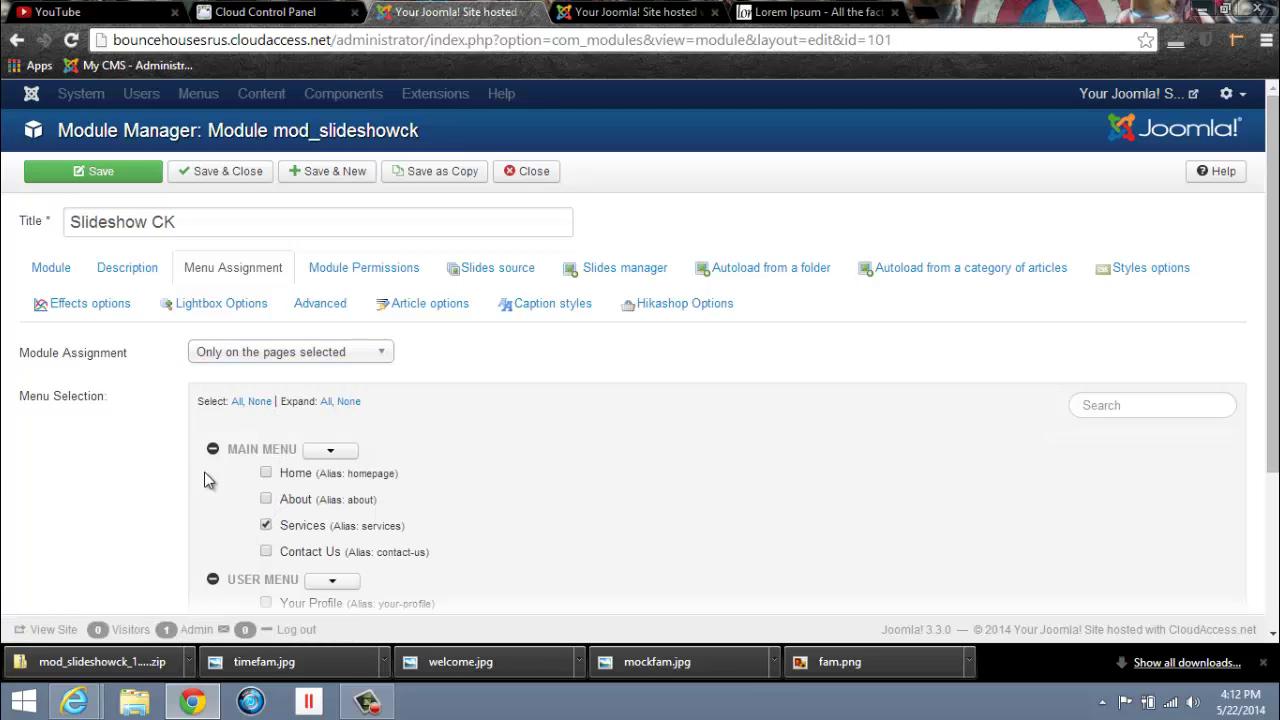
click(225, 174)
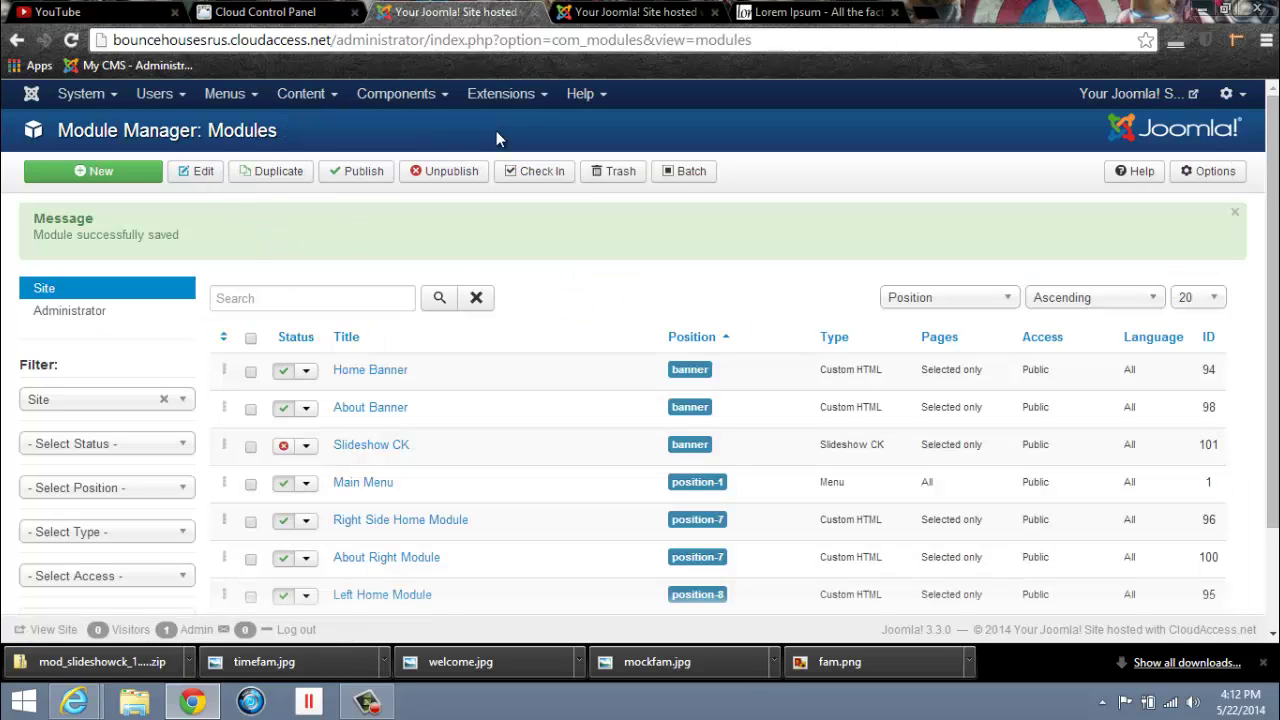
Step: Reload the site's Services page to check for the slideshow, and publish the Slideshow CK module in the Module Manager
click(620, 14)
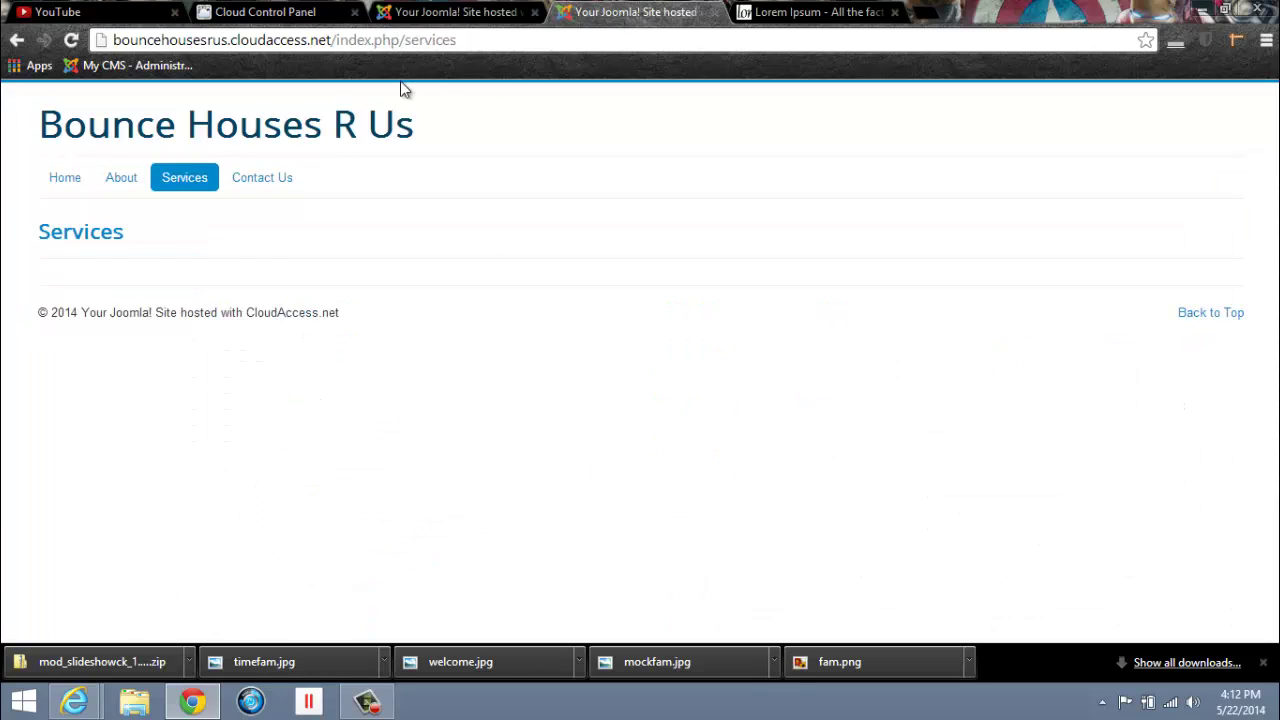
click(78, 41)
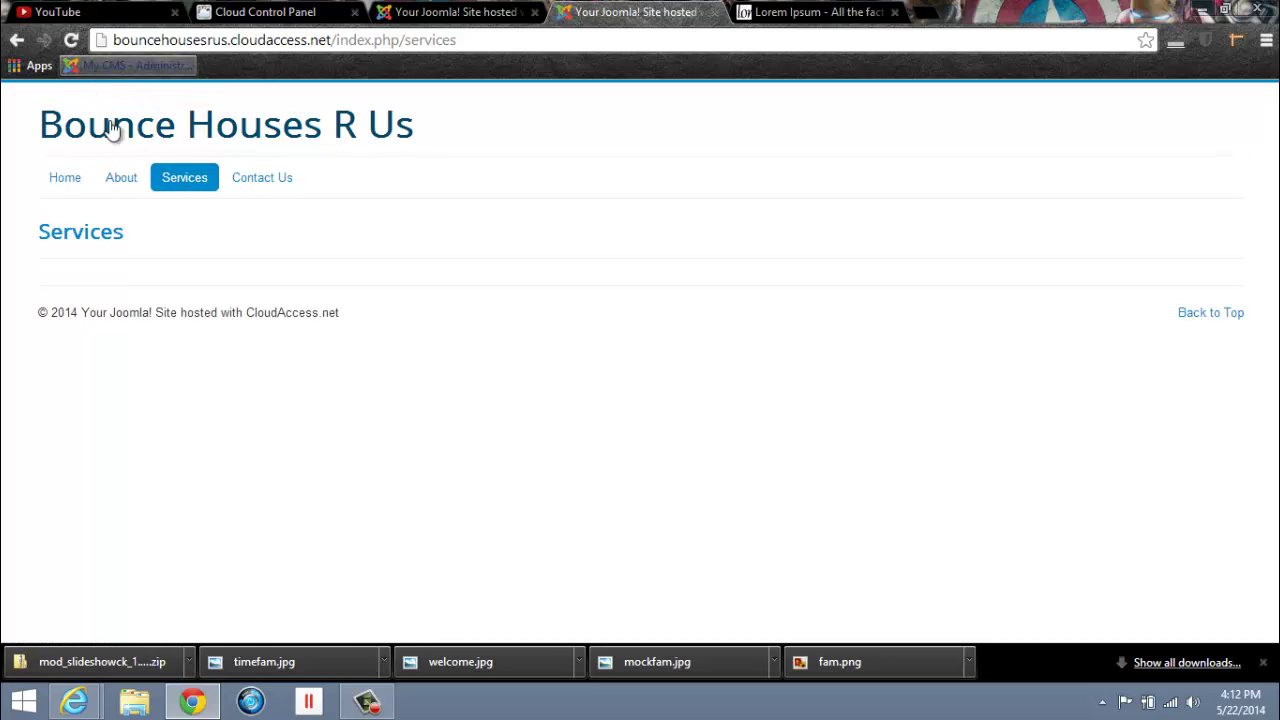
click(455, 12)
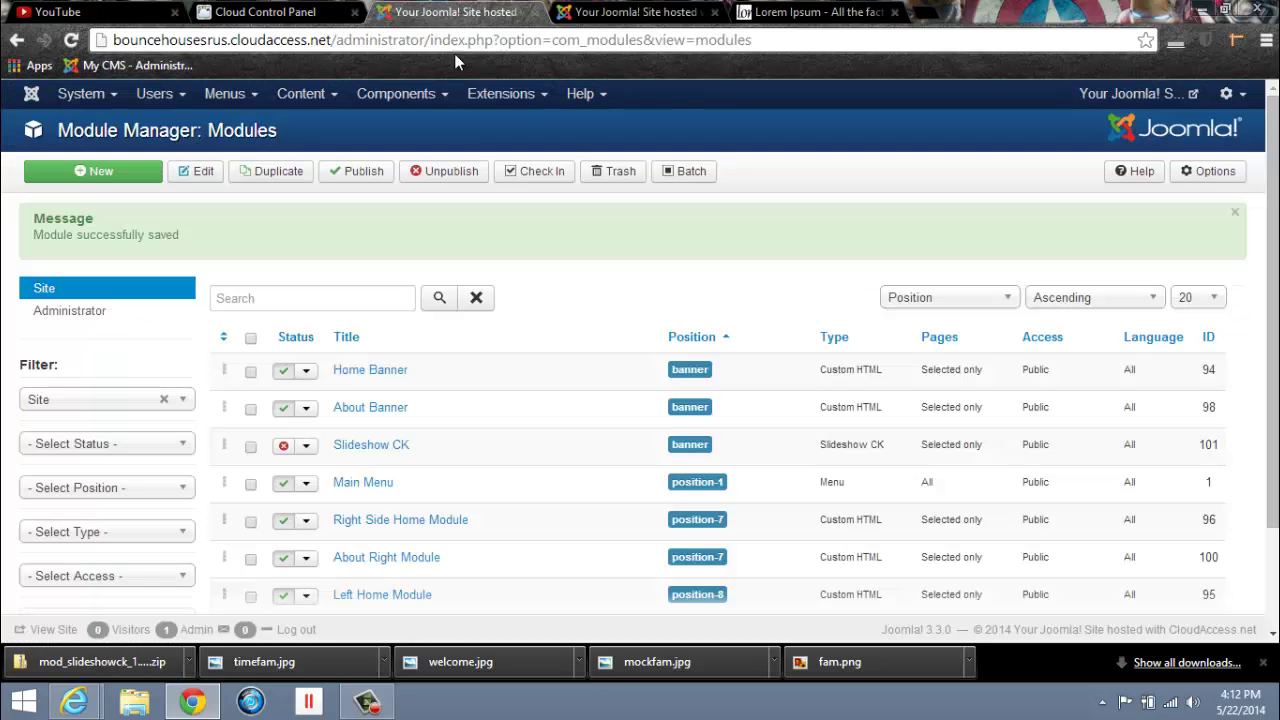
scroll(390, 440, down, 2)
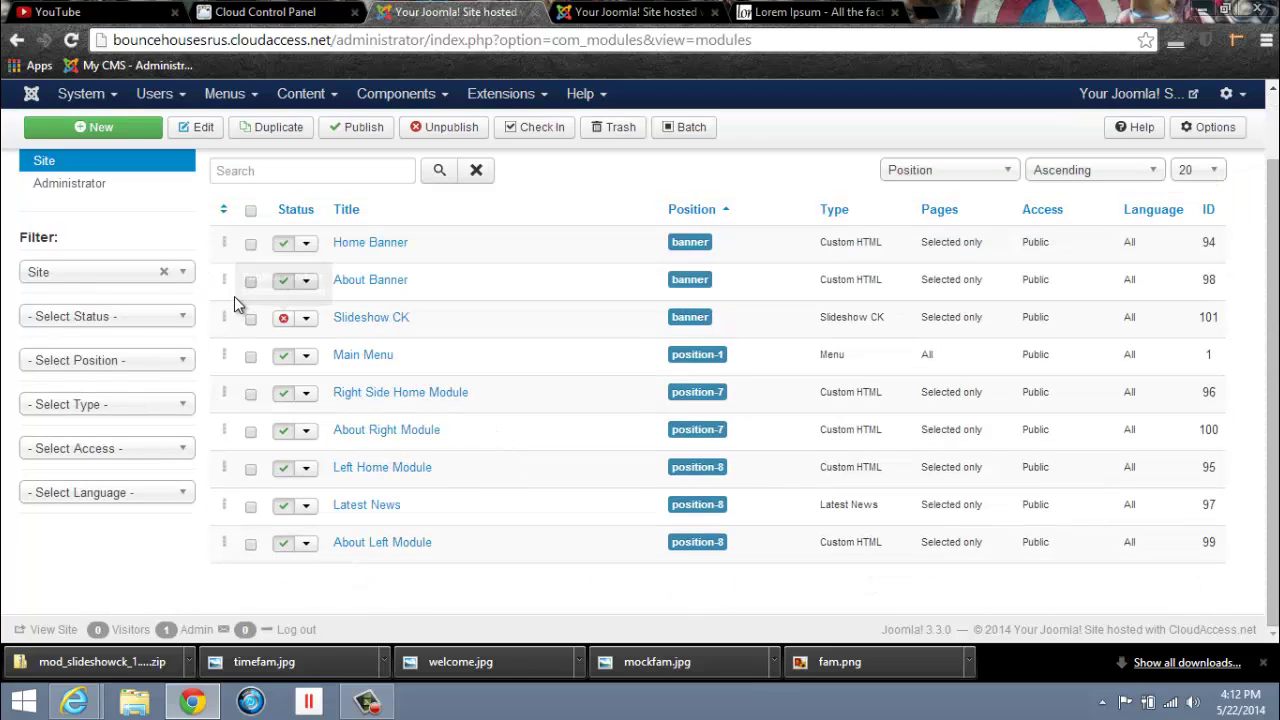
click(283, 320)
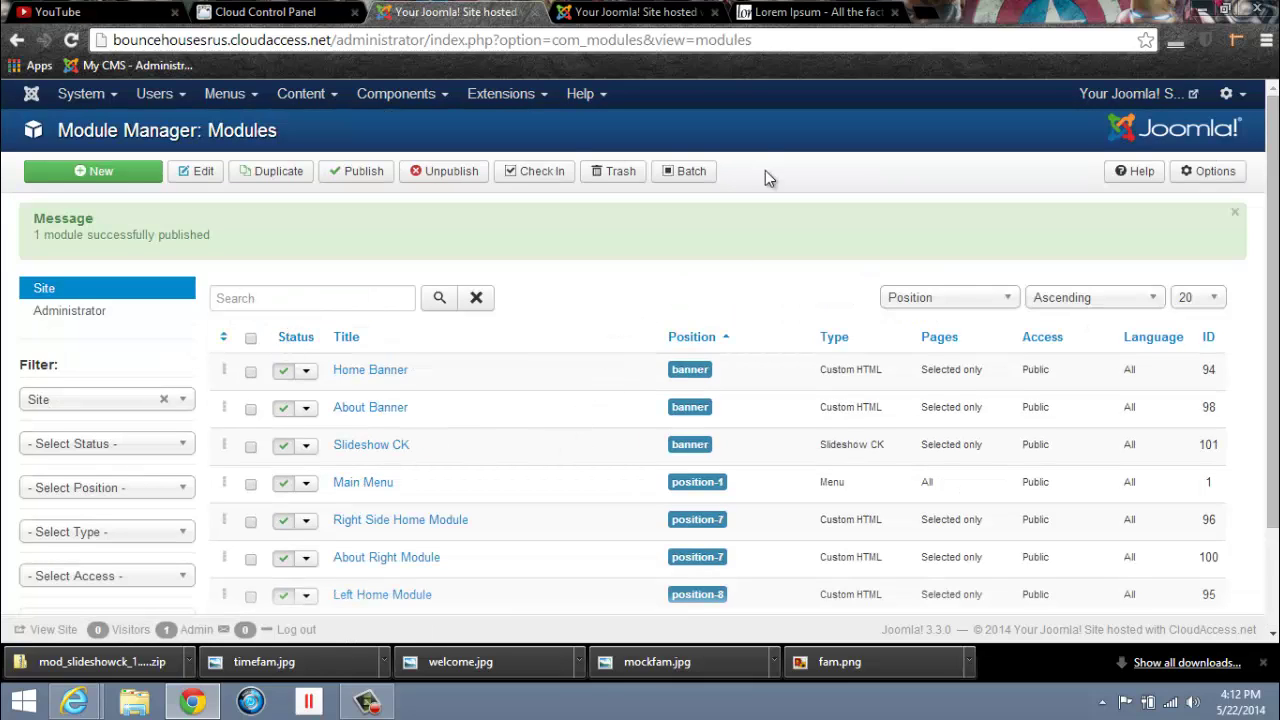
Step: Reload the site's Services page and view the slideshow banner above the Services heading
click(630, 12)
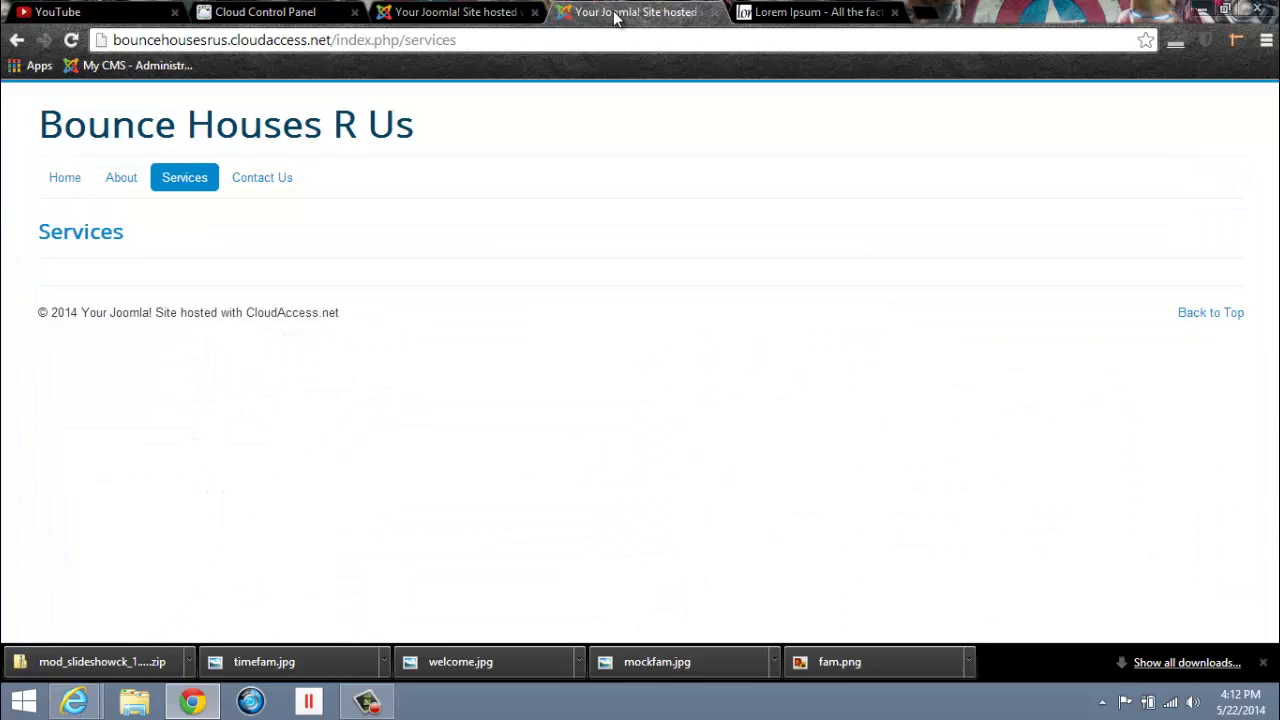
click(75, 44)
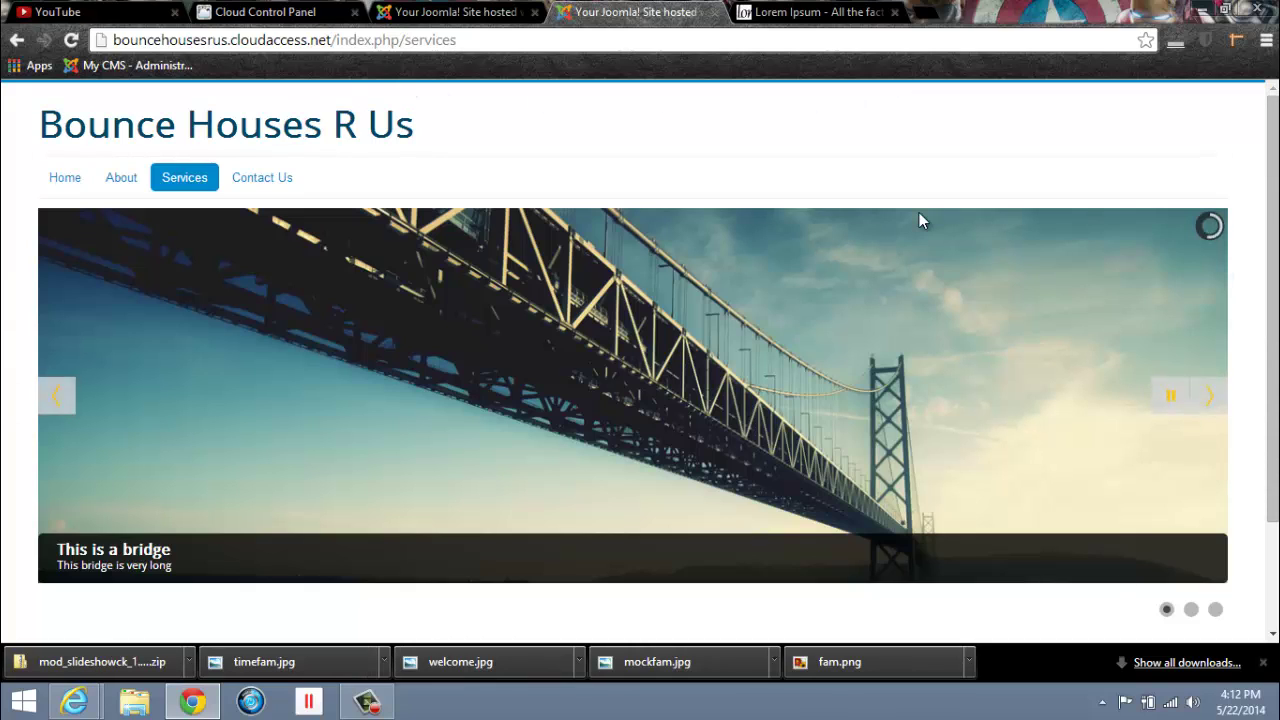
scroll(975, 160, down, 1)
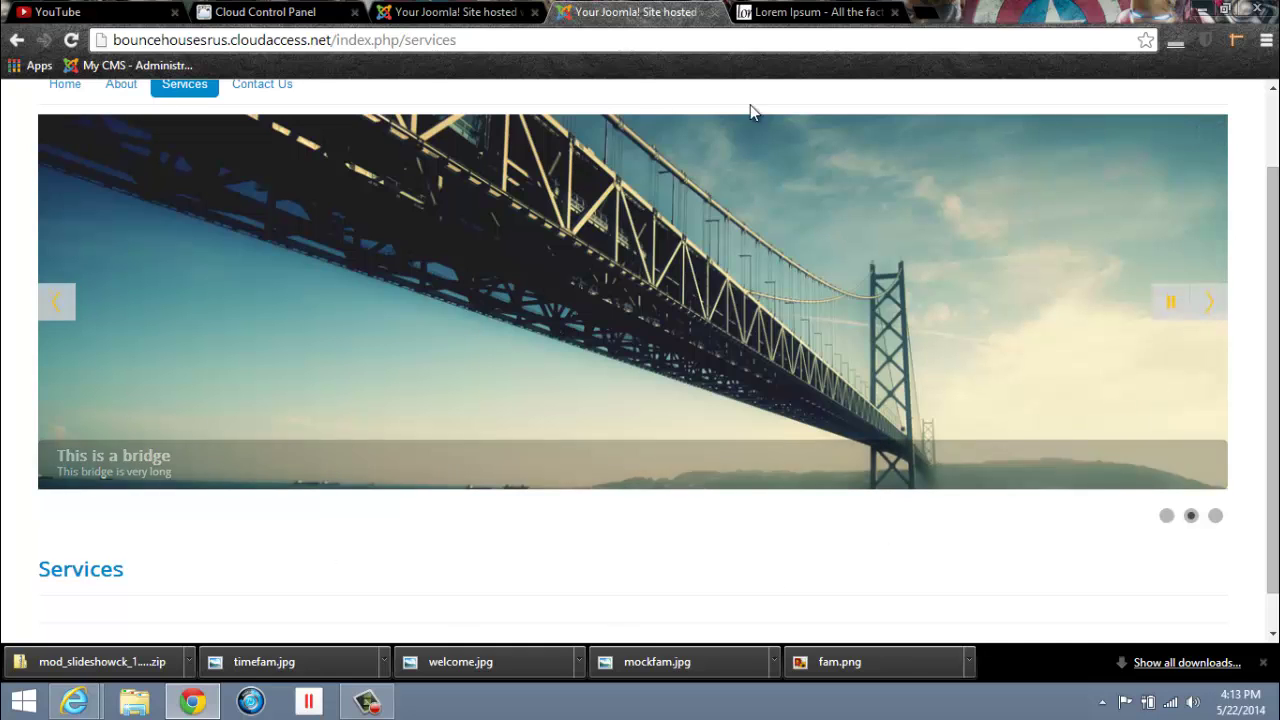
Step: Open the Slideshow CK module for editing from the Module Manager and review its basic settings
click(463, 14)
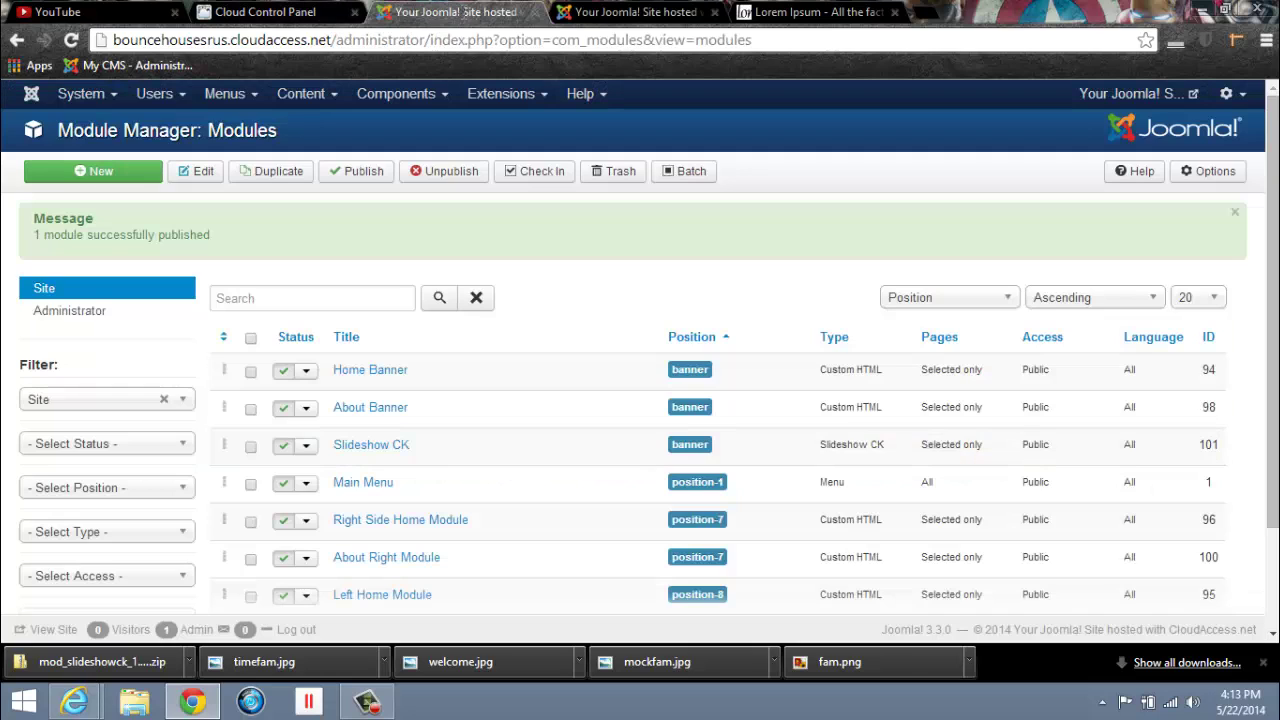
click(368, 450)
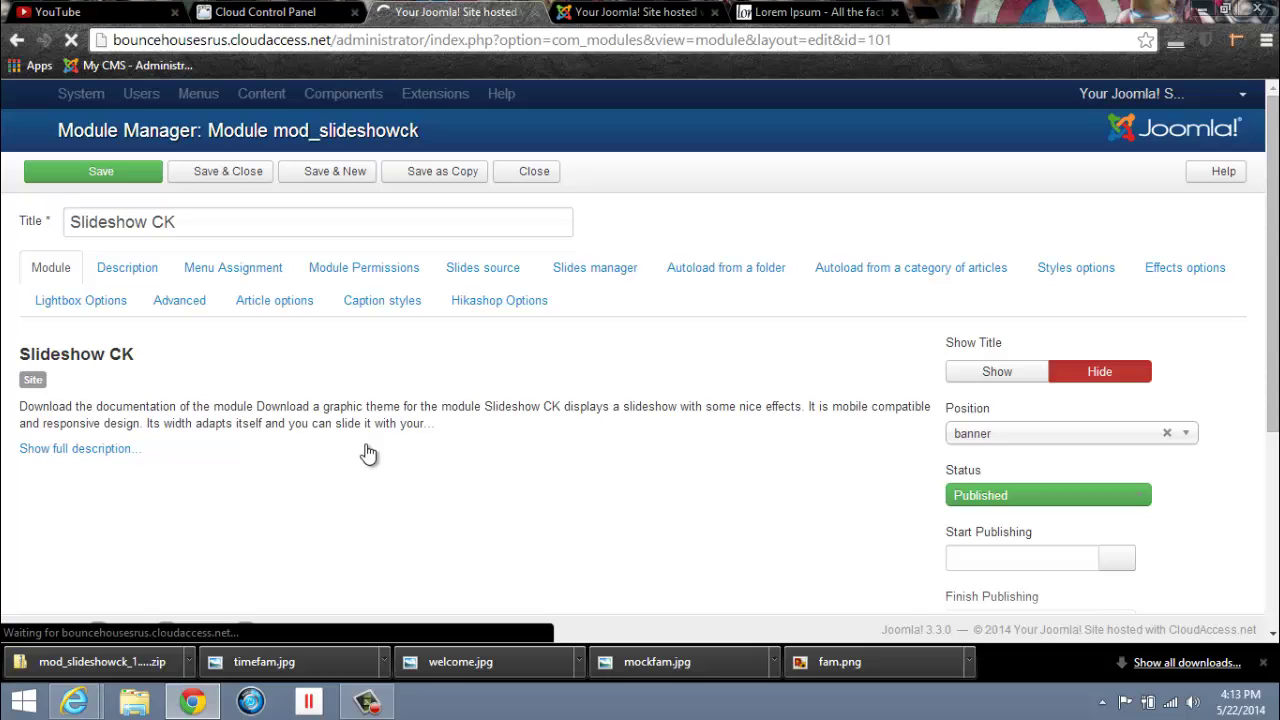
scroll(498, 393, down, 2)
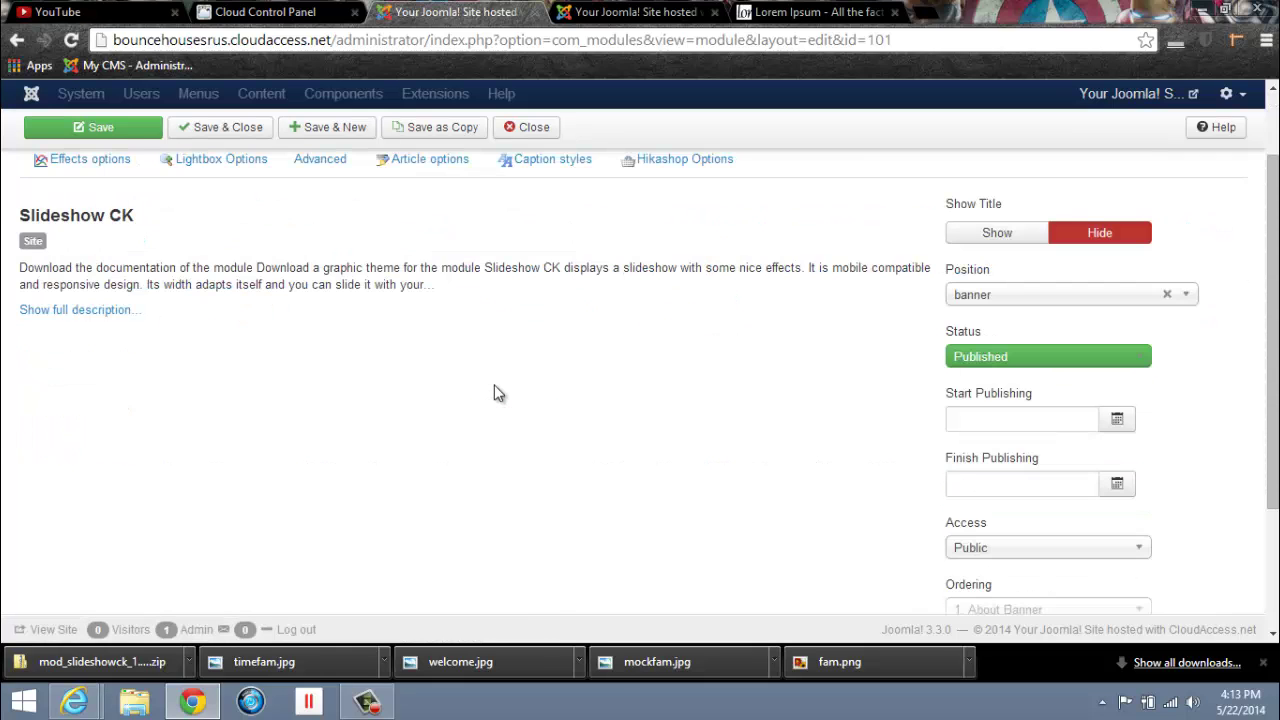
scroll(498, 393, down, 1)
scroll(498, 393, up, 3)
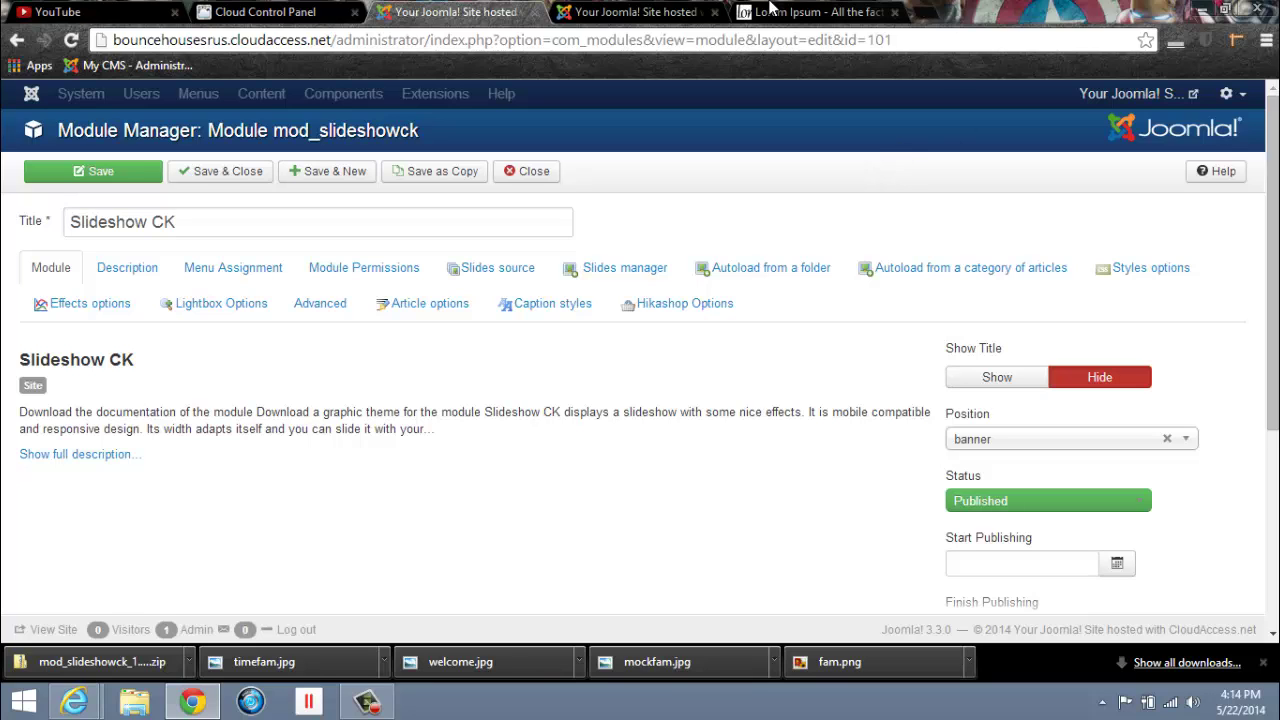
Step: Check how the Services page and its slideshow adapt to a phone-width browser window, and restore the window to full size
click(645, 15)
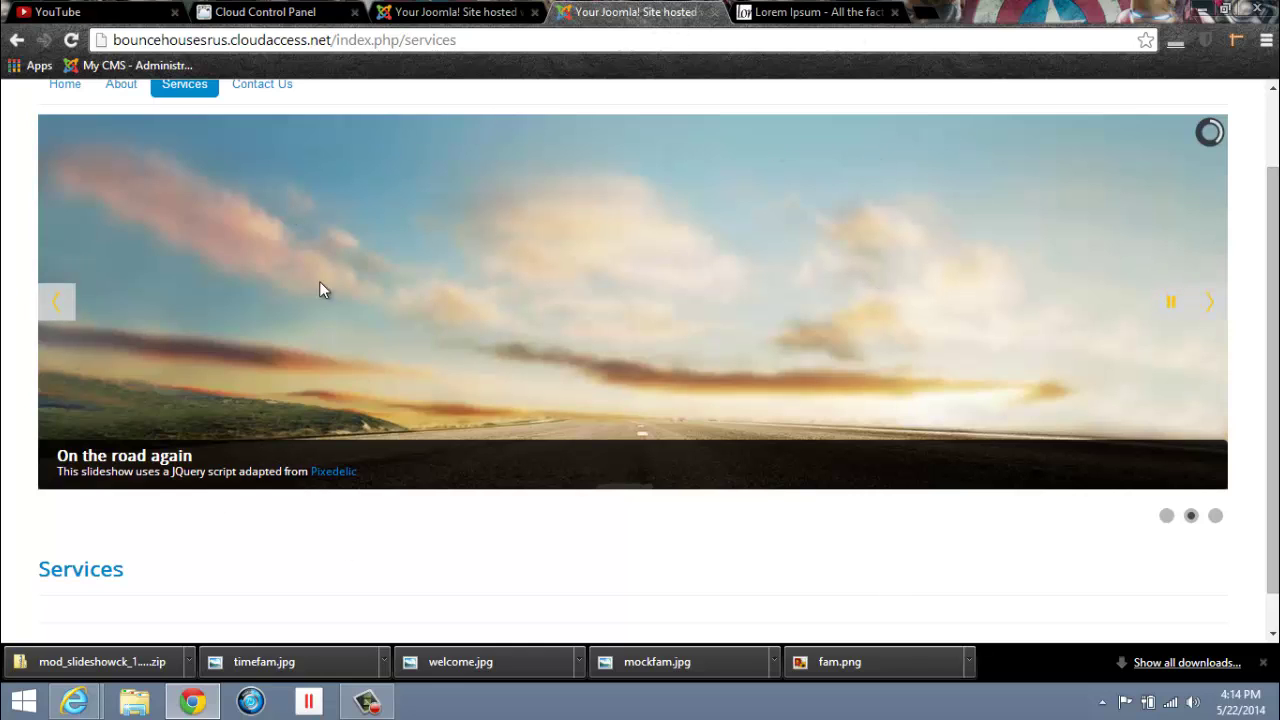
click(1225, 10)
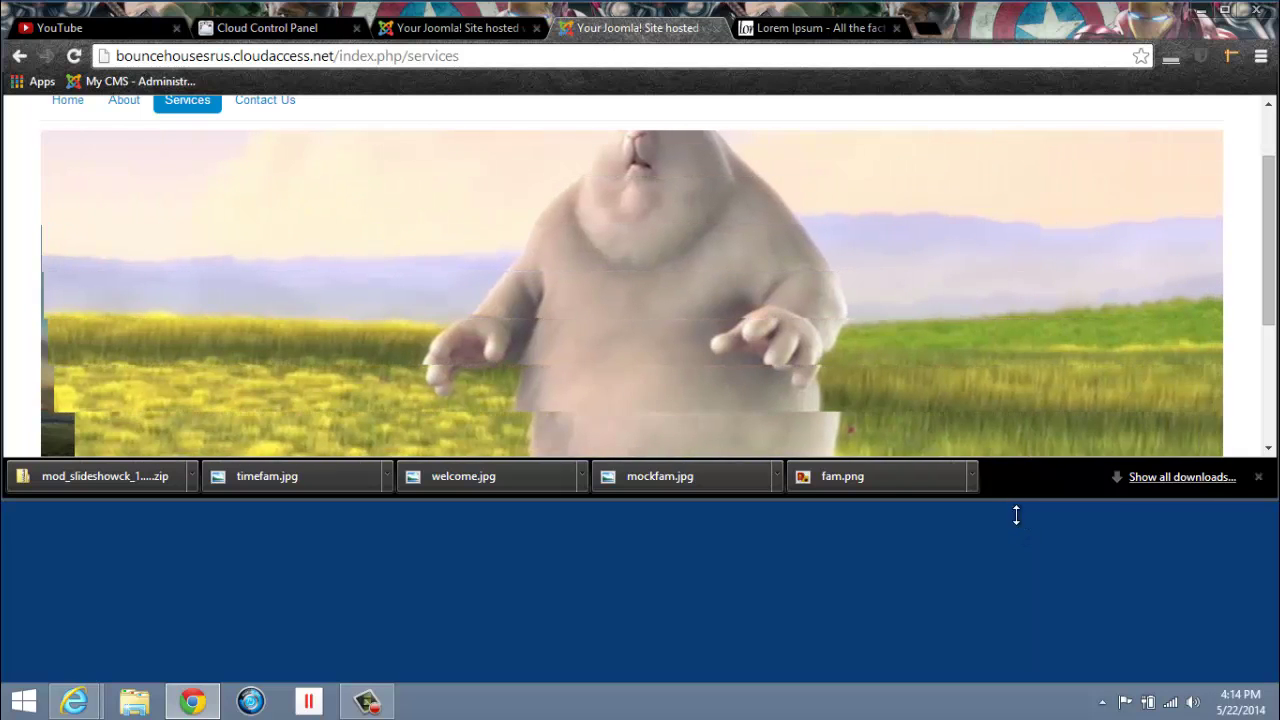
drag(1016, 515, 1028, 650)
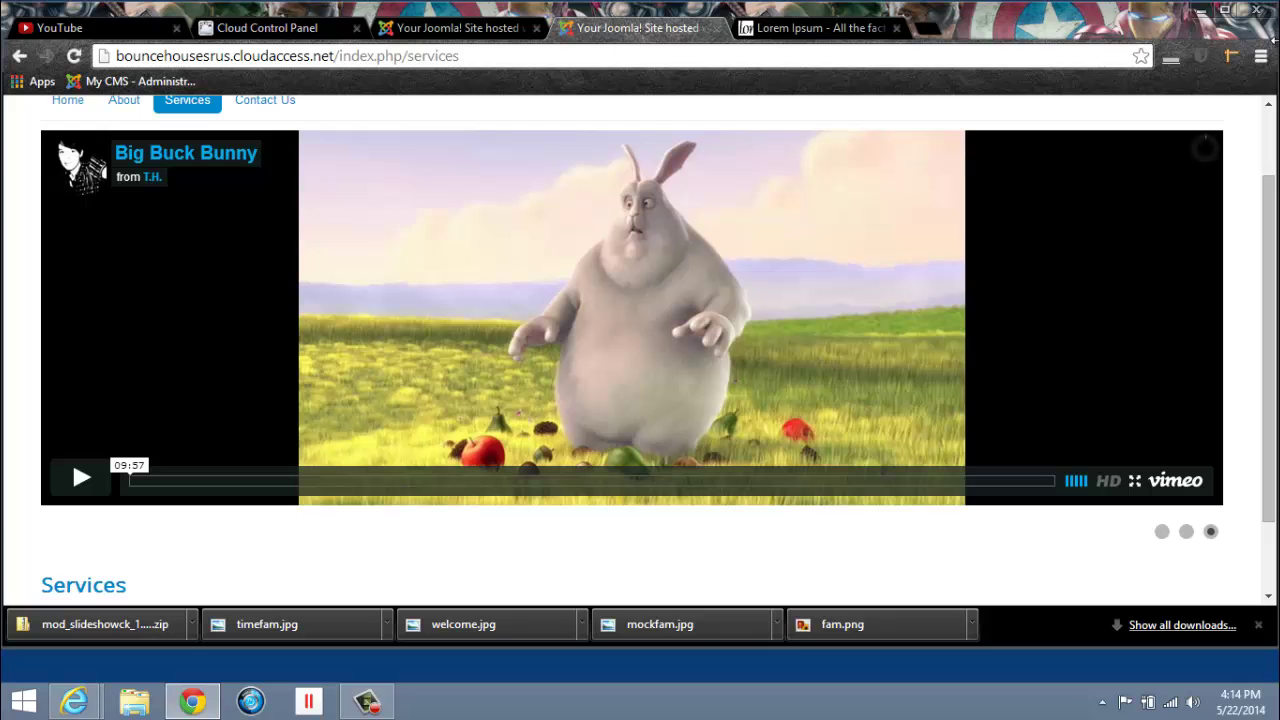
drag(1277, 91, 417, 100)
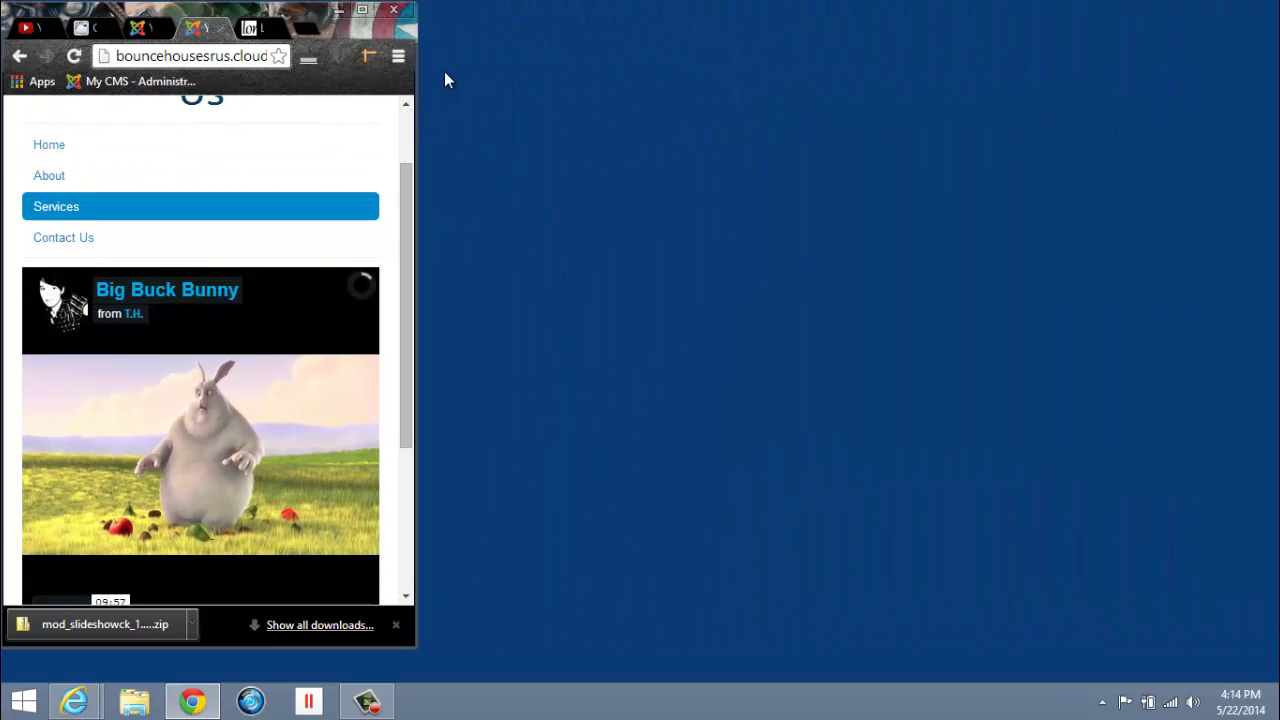
drag(197, 18, 775, 1)
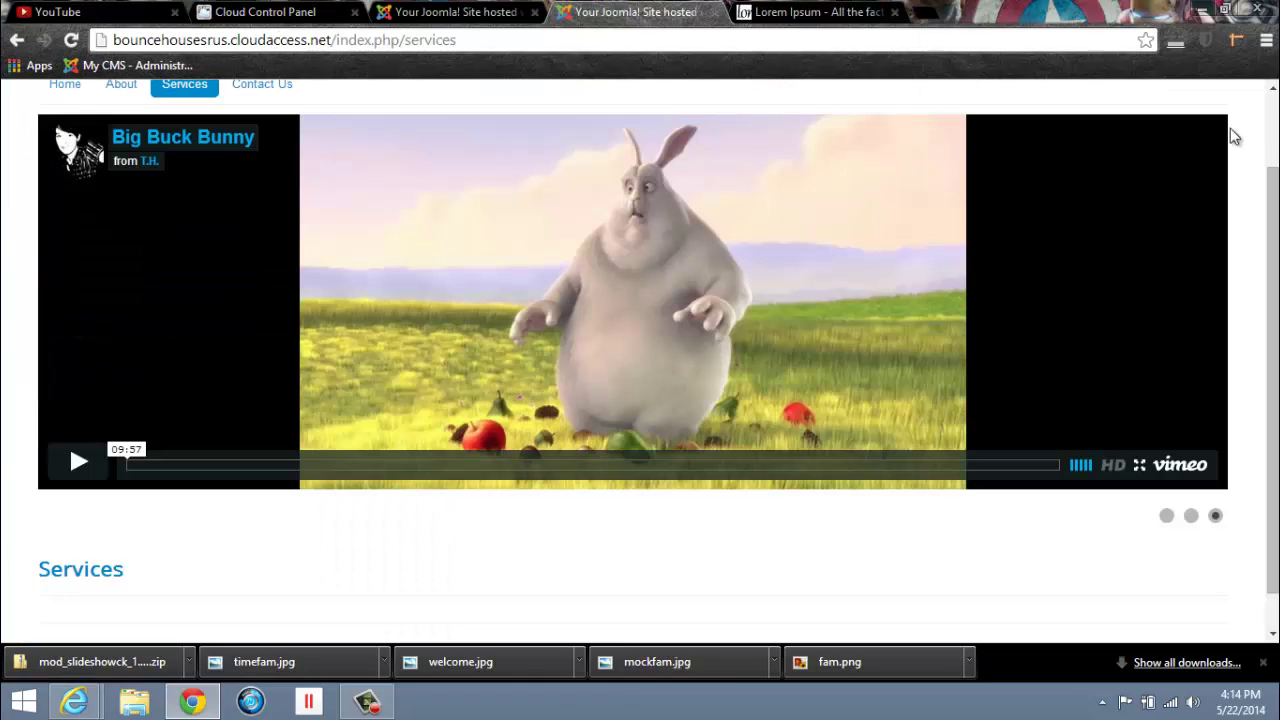
click(1225, 9)
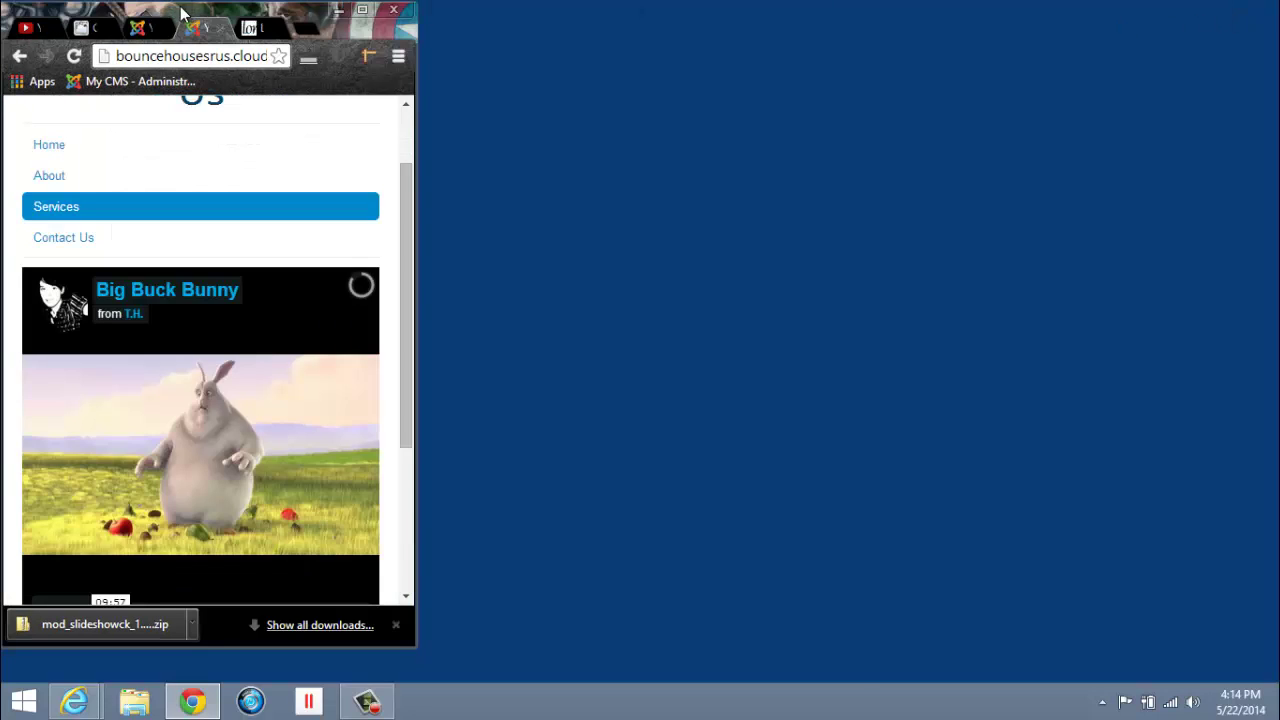
drag(187, 16, 635, 15)
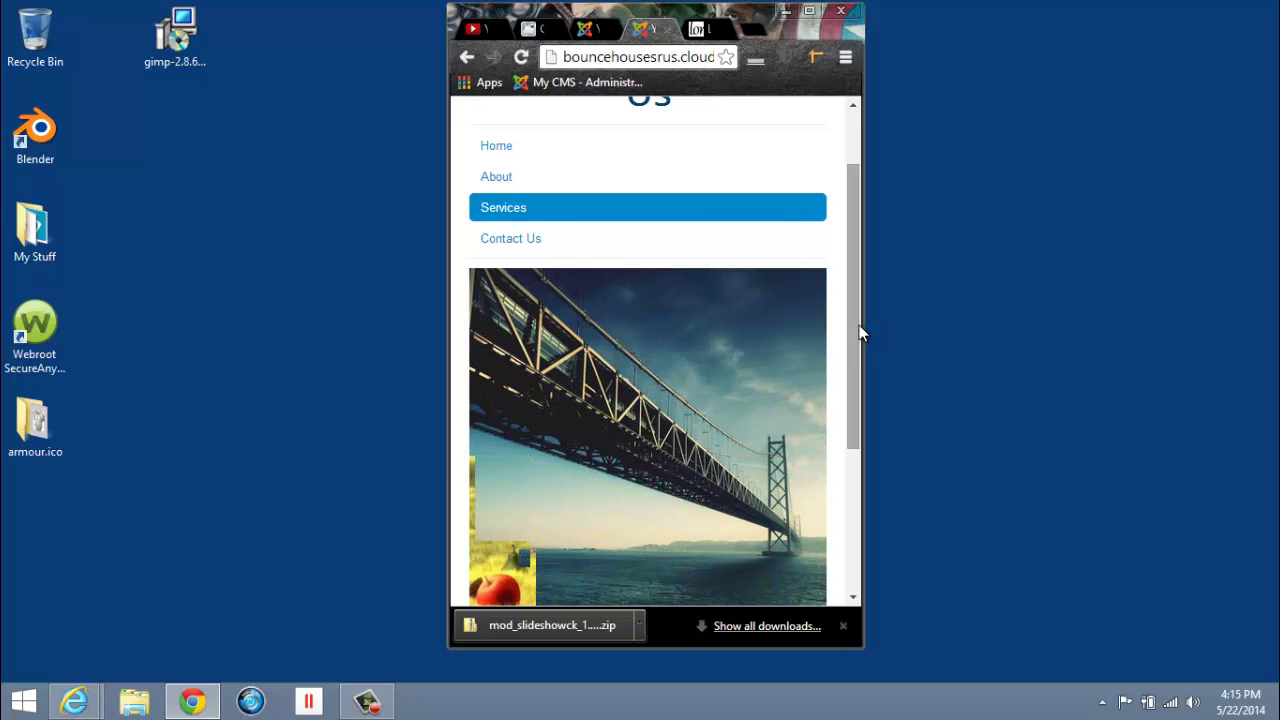
drag(865, 326, 820, 297)
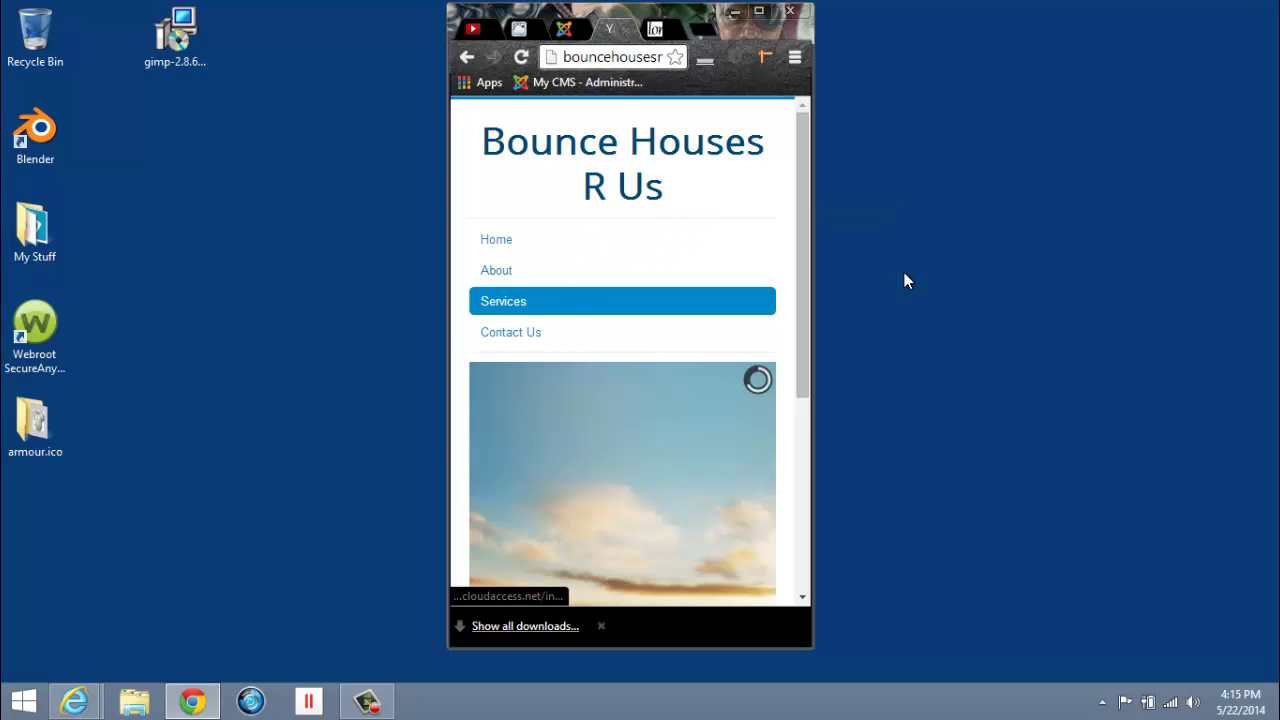
click(759, 14)
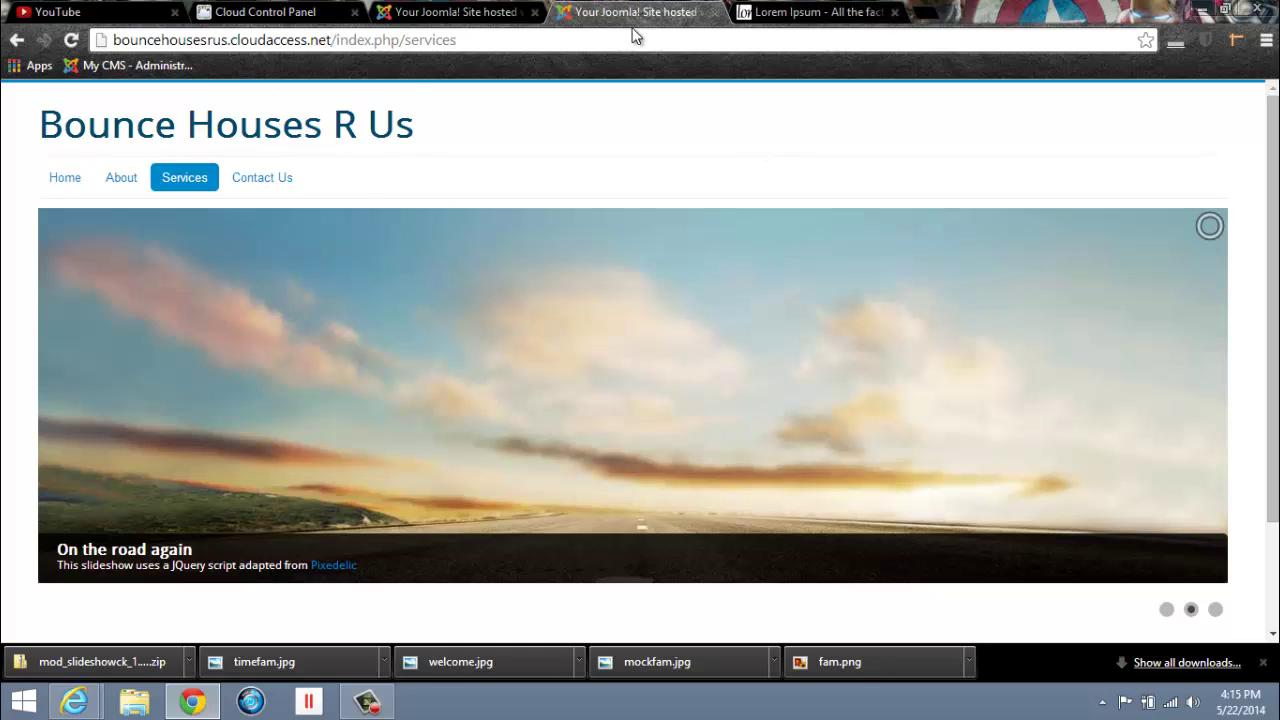
Step: Replace the first slide's image in the Slideshow CK slides manager with bounce.jpg, uploaded from the Bounce Houses img folder
click(490, 12)
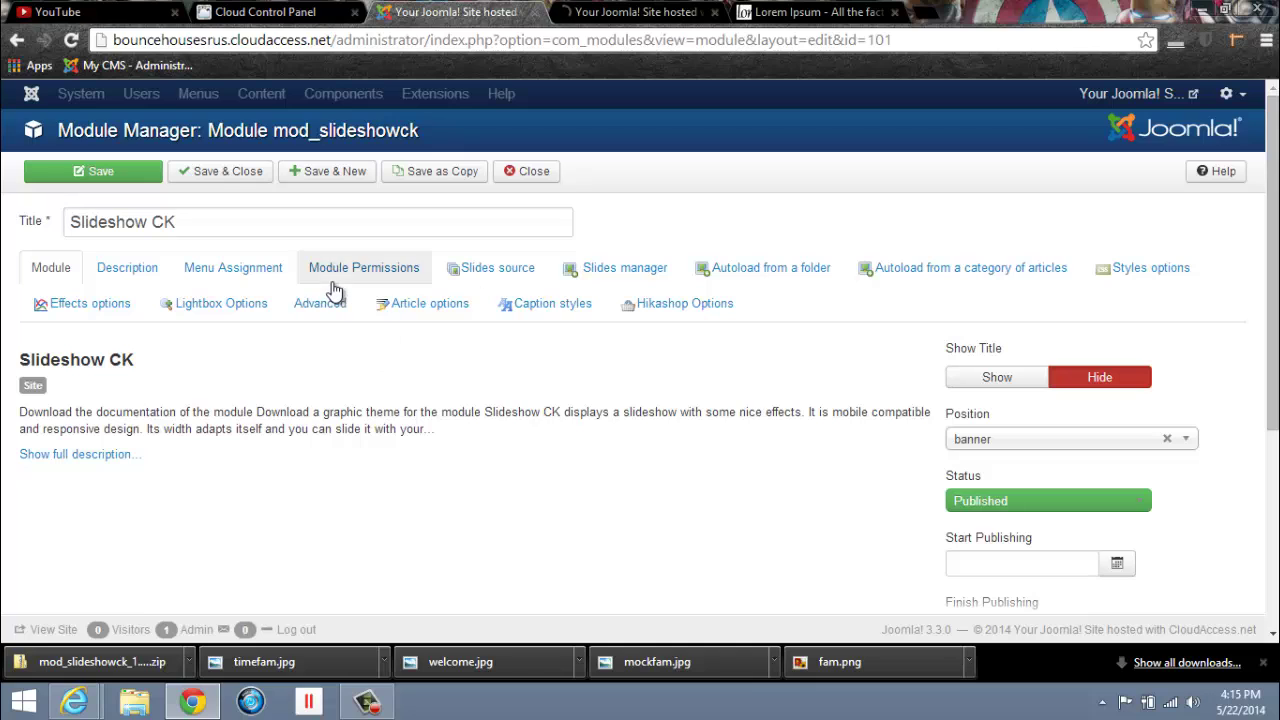
click(644, 268)
scroll(870, 460, down, 3)
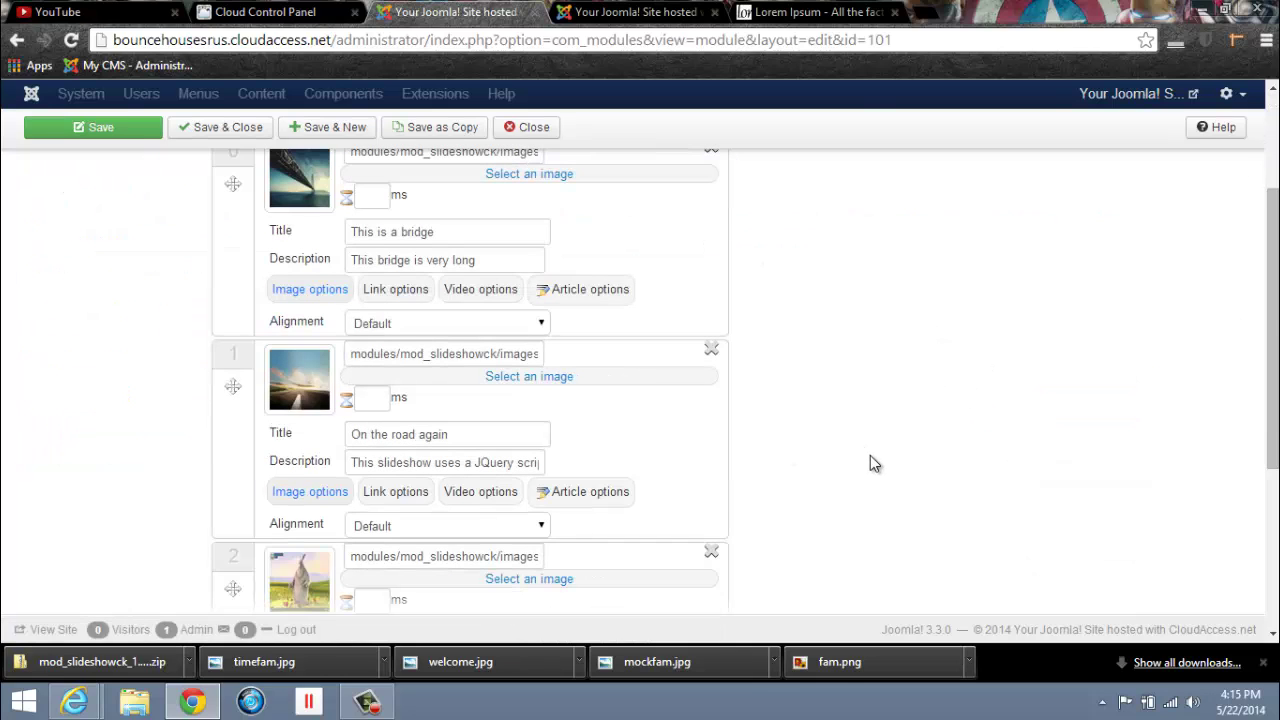
click(541, 175)
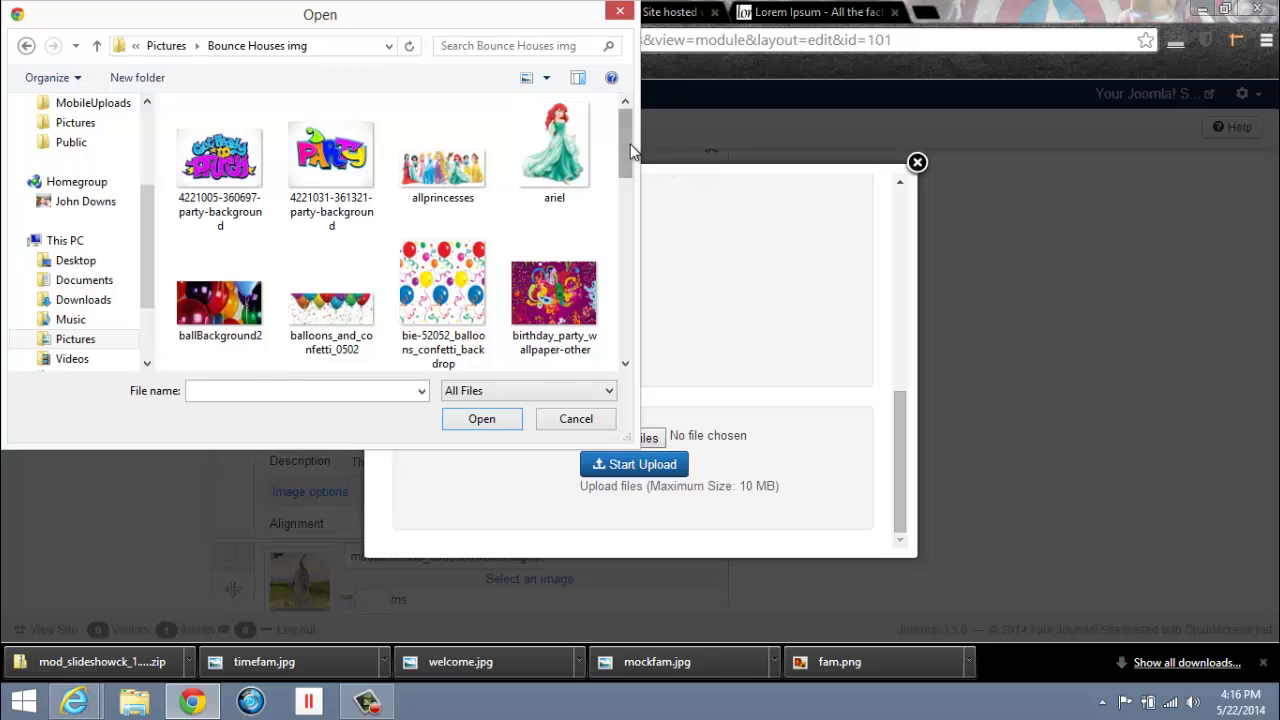
scroll(628, 165, down, 3)
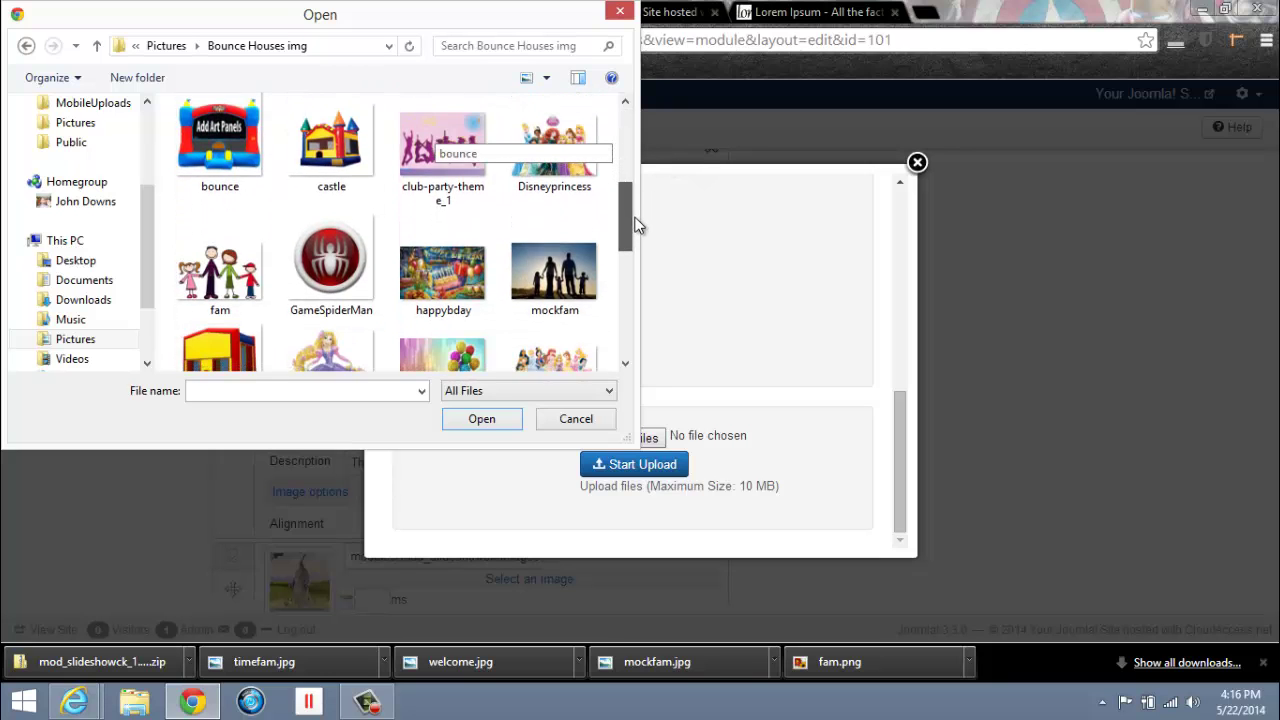
scroll(252, 262, up, 1)
click(252, 262)
double_click(251, 262)
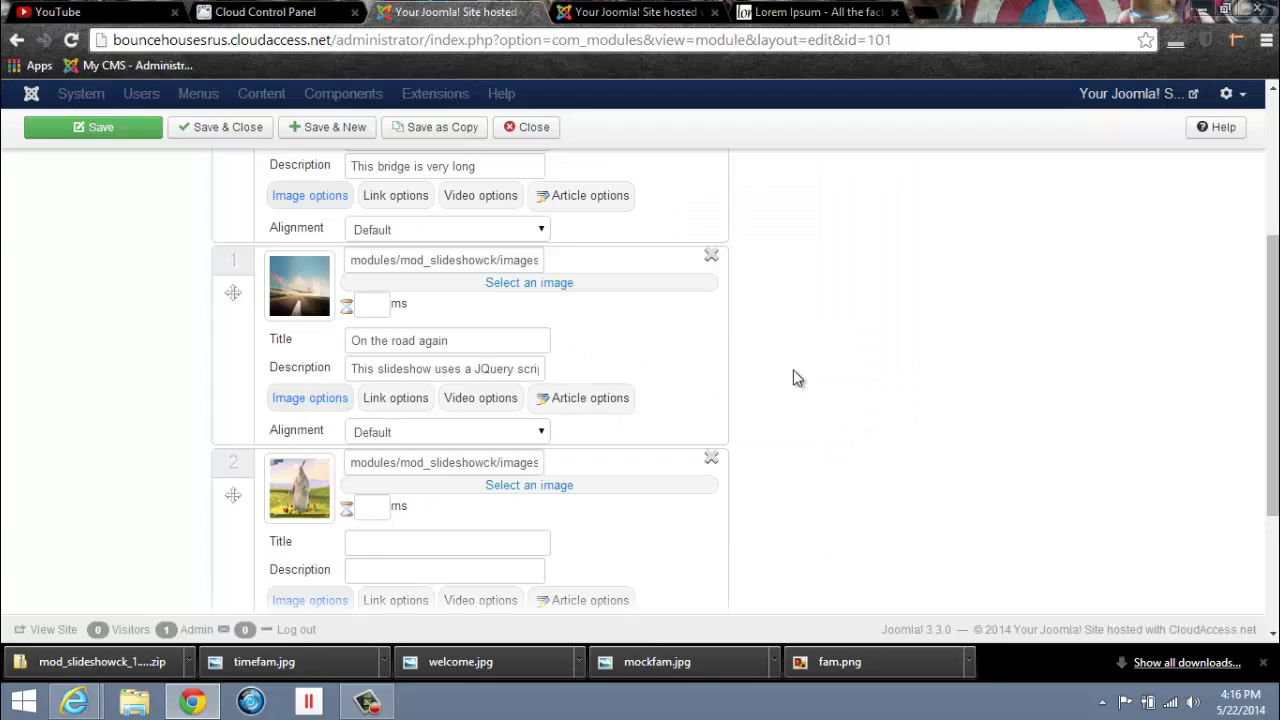
Step: Clear the description and the title of the first slide, the one using bounce.jpg
scroll(790, 374, up, 1)
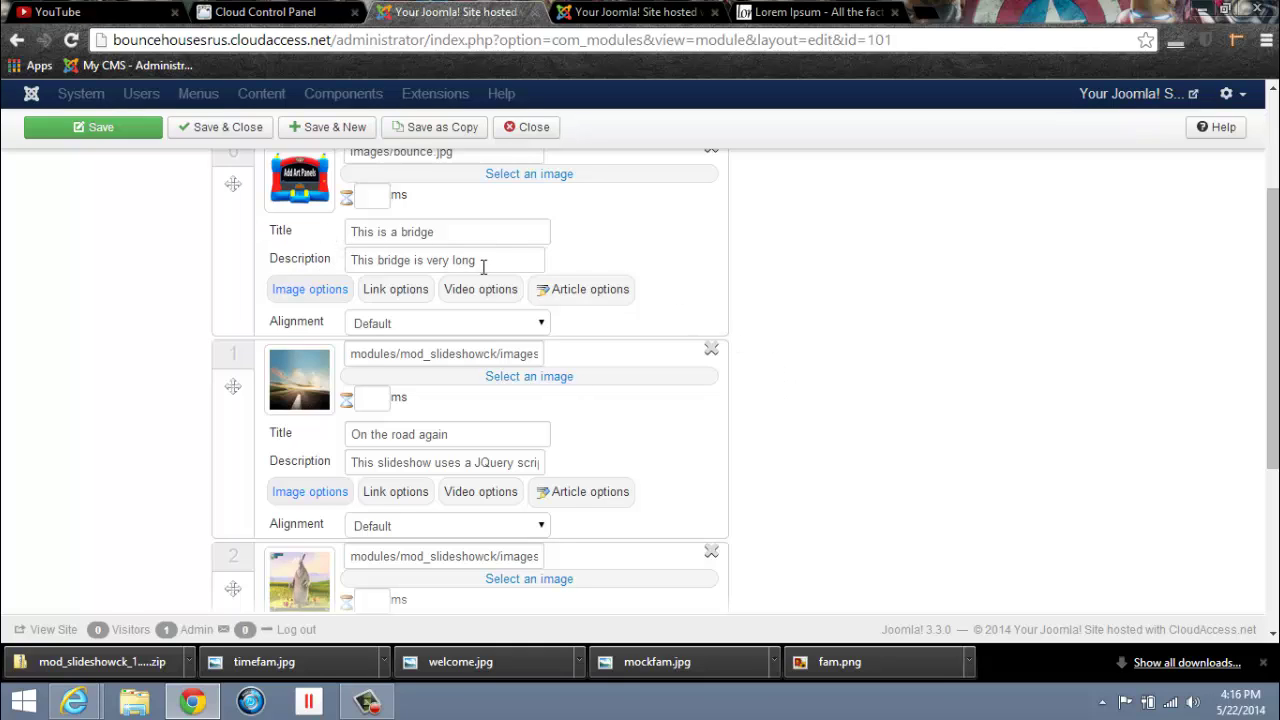
drag(483, 266, 320, 261)
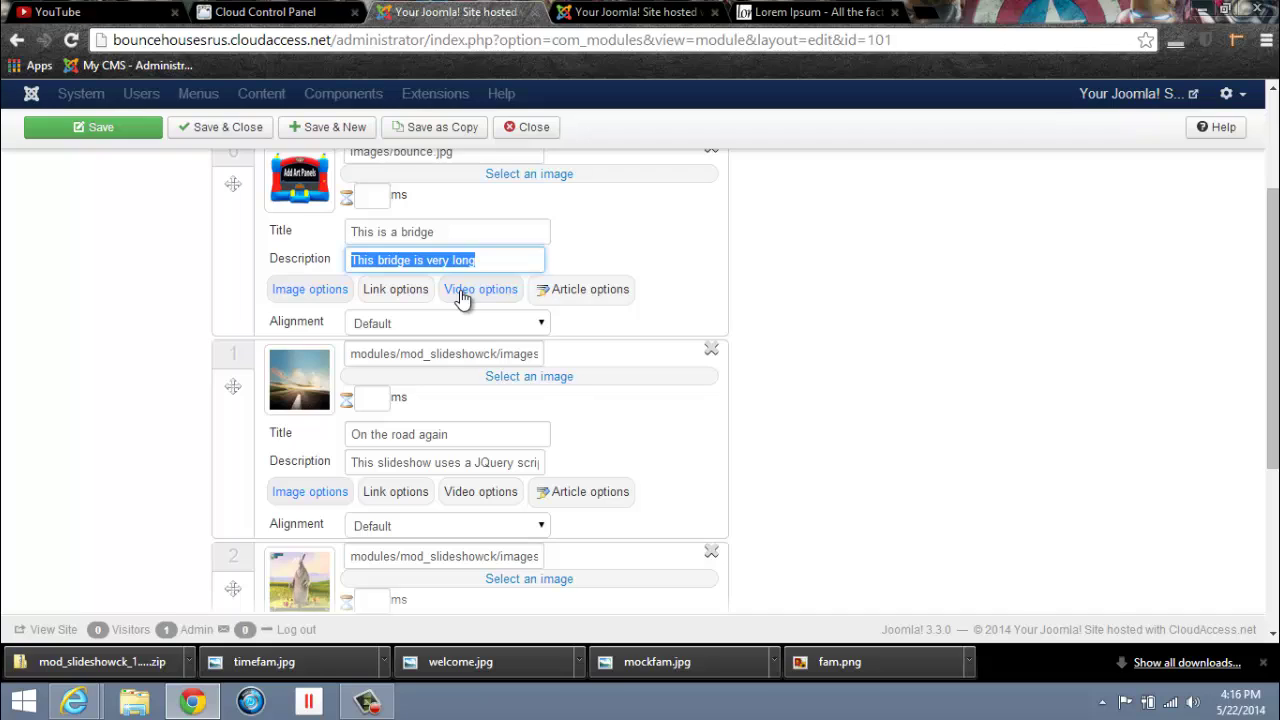
key(BackSpace)
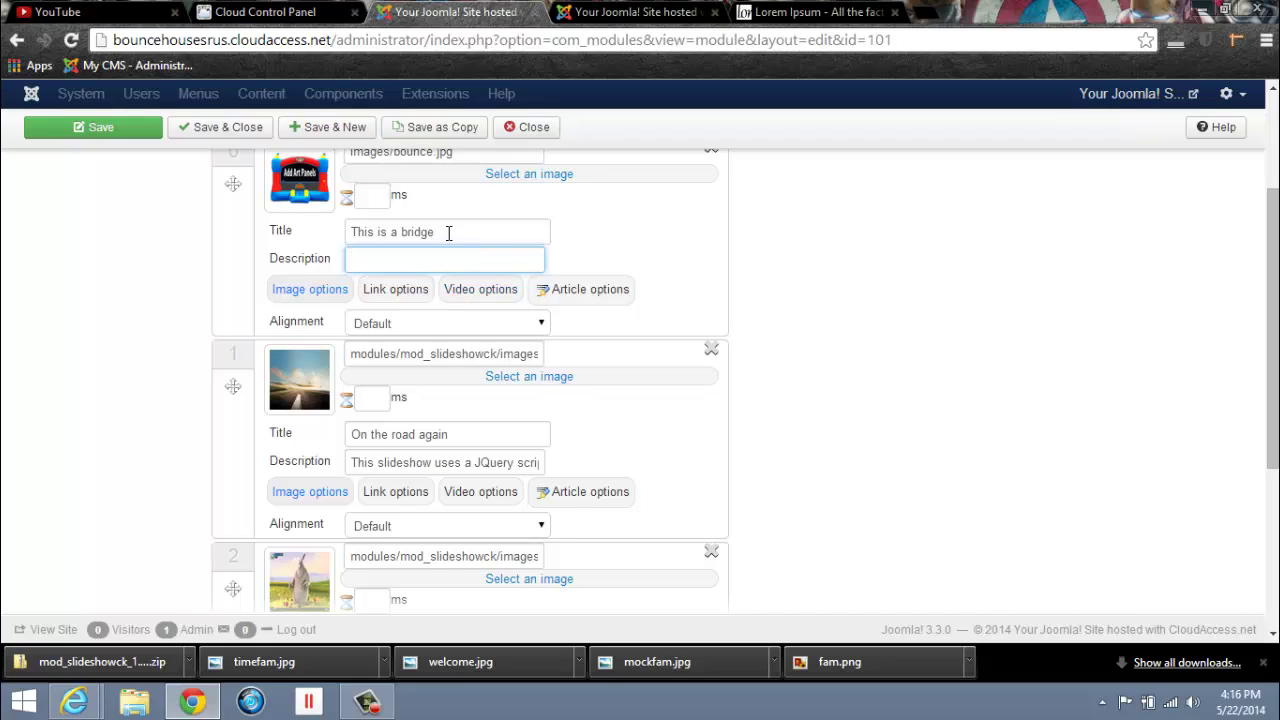
drag(448, 232, 221, 259)
key(BackSpace)
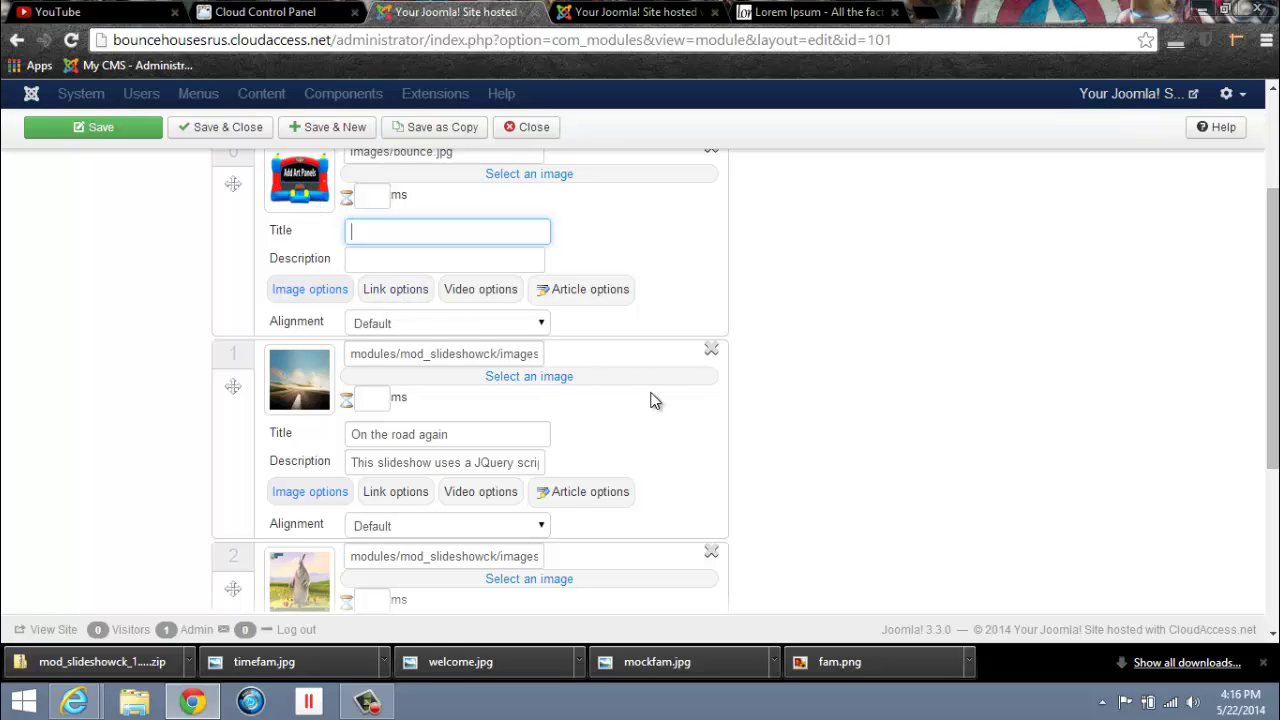
Step: Clear the whole description and the "On the road again" title of the second slide
scroll(650, 400, down, 1)
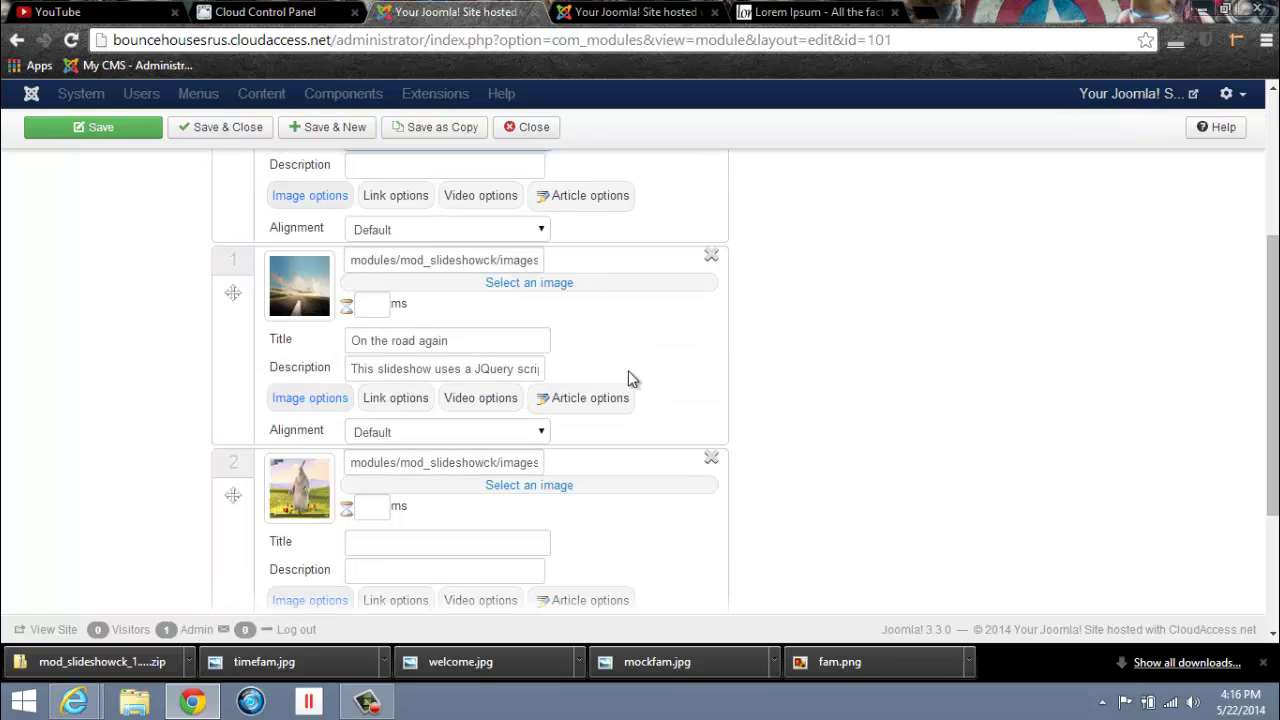
drag(533, 369, 345, 367)
key(BackSpace)
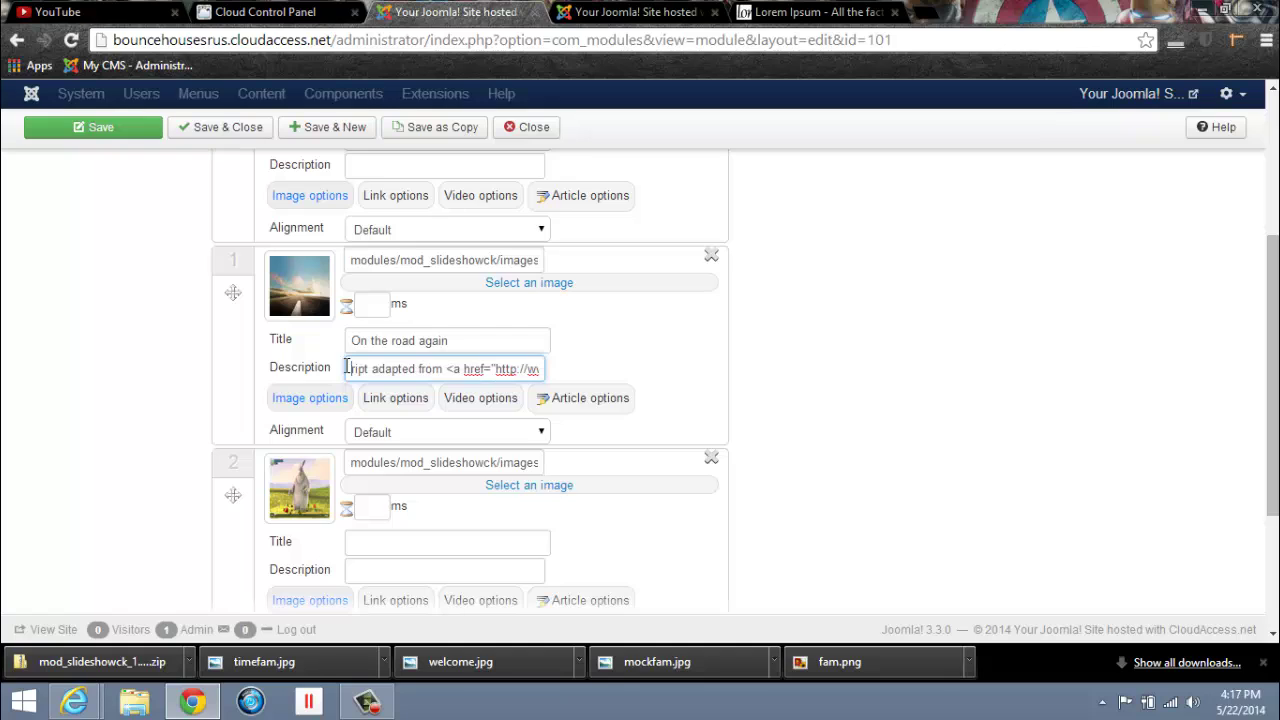
drag(535, 366, 313, 393)
key(End)
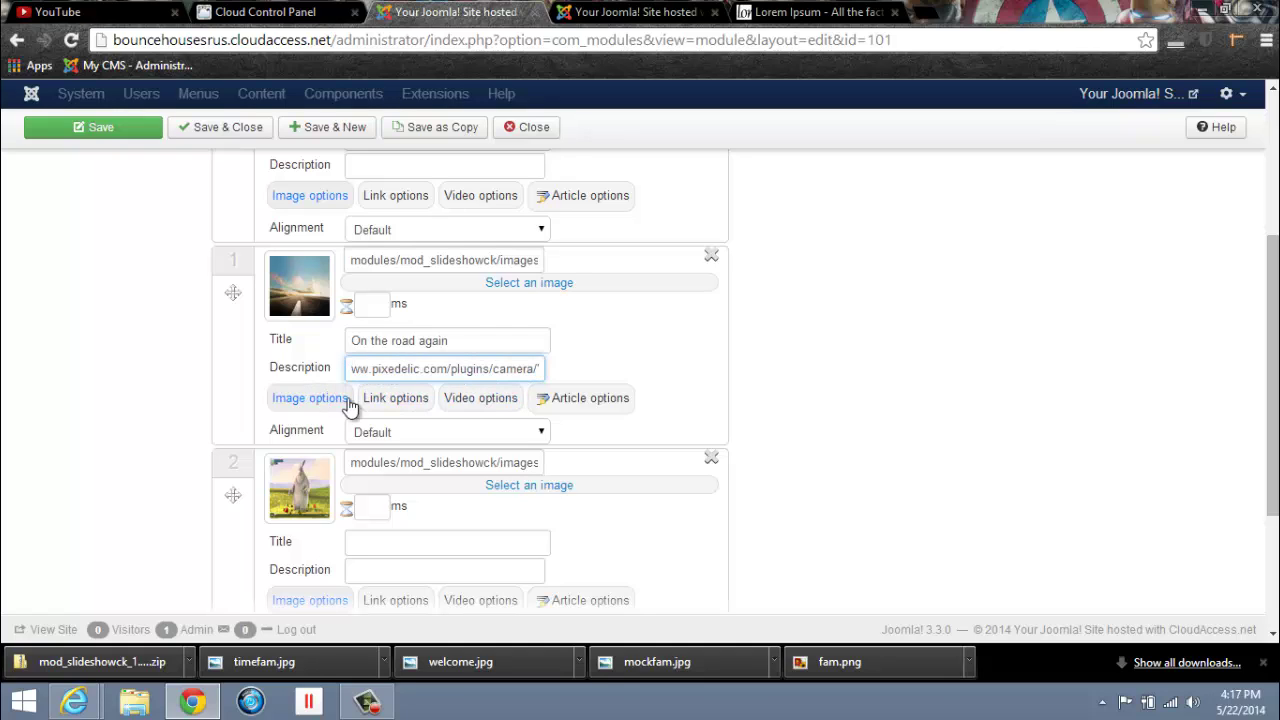
drag(539, 370, 323, 378)
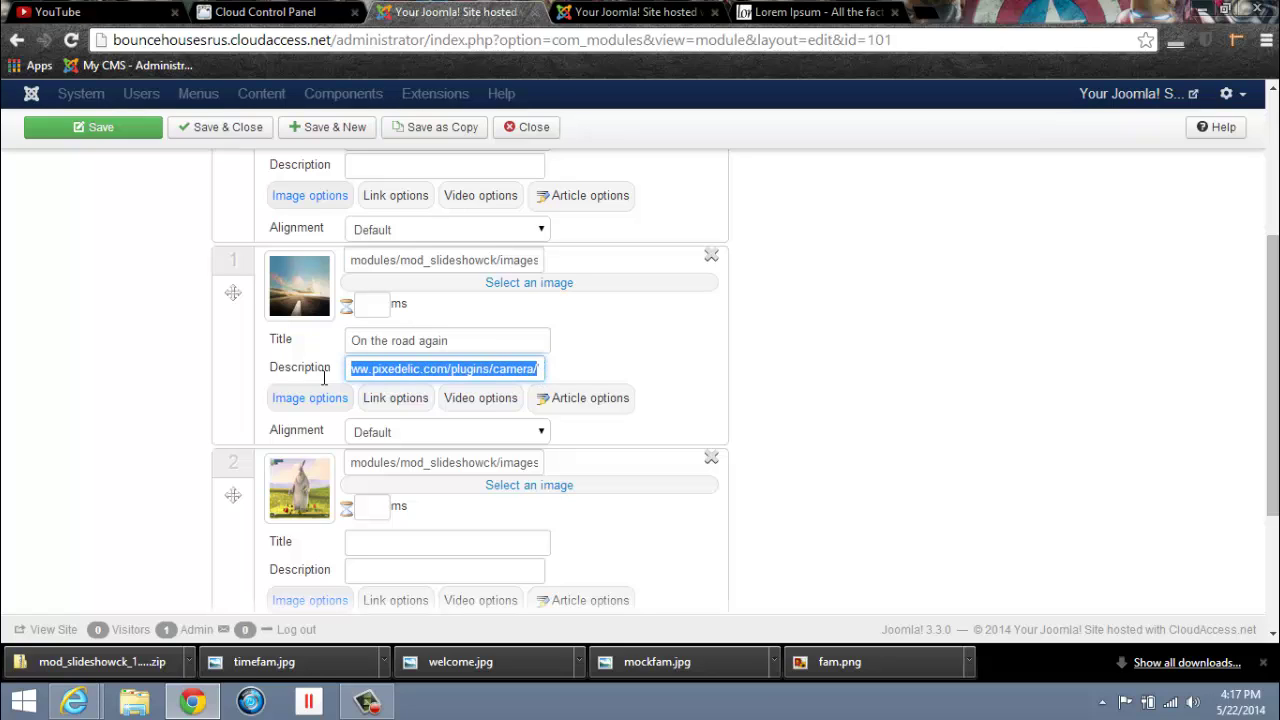
key(Delete)
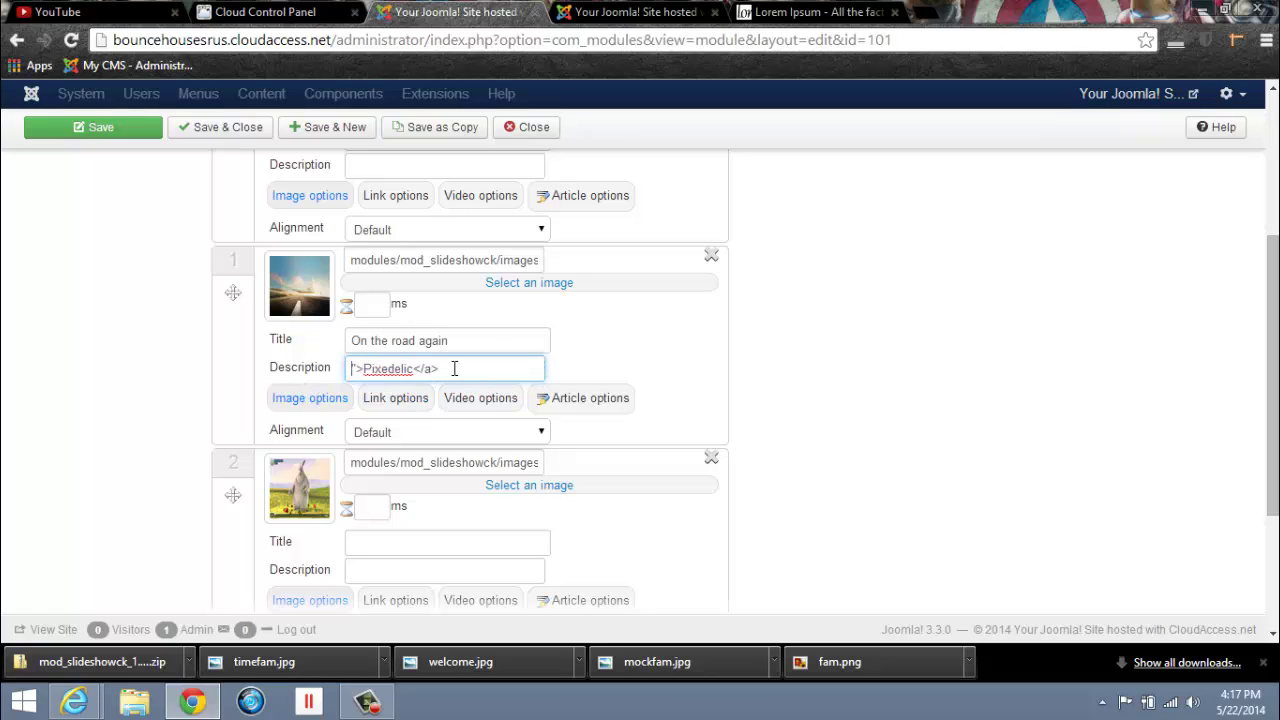
drag(445, 368, 315, 362)
key(Delete)
drag(494, 337, 283, 360)
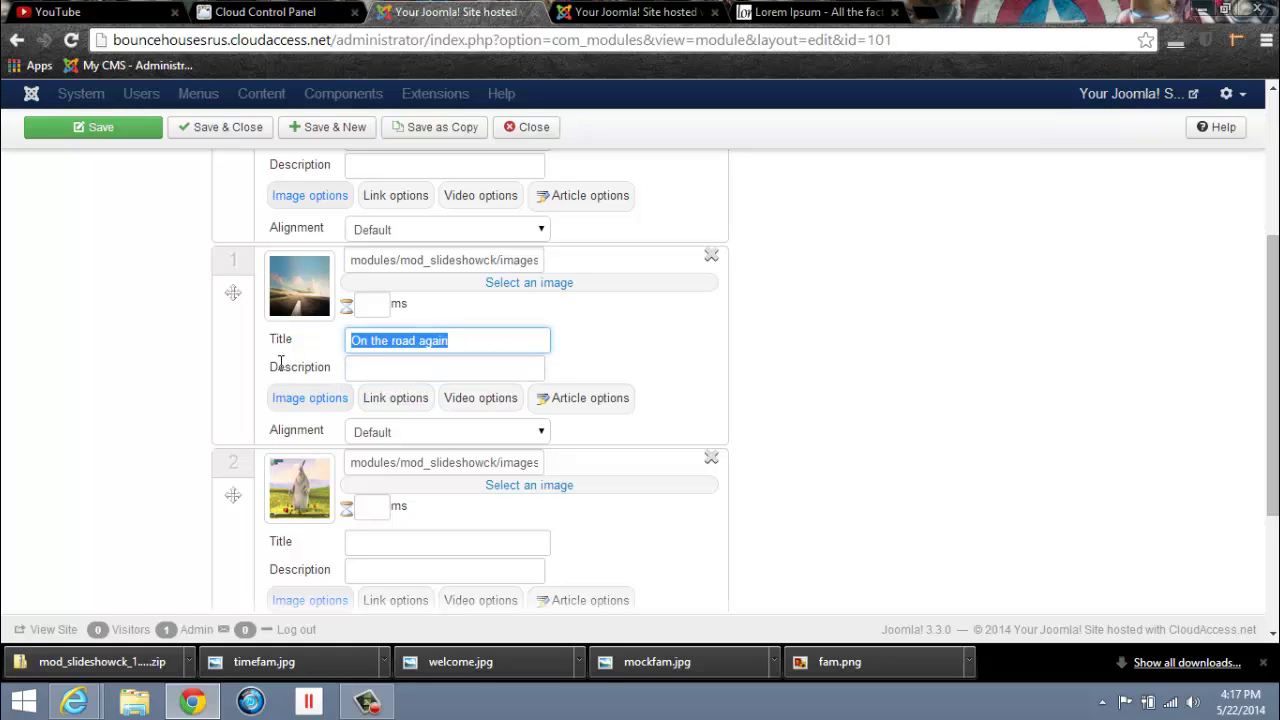
key(Delete)
Step: Replace the second slide's image with happybday.jpg from the site's root image directory
click(530, 286)
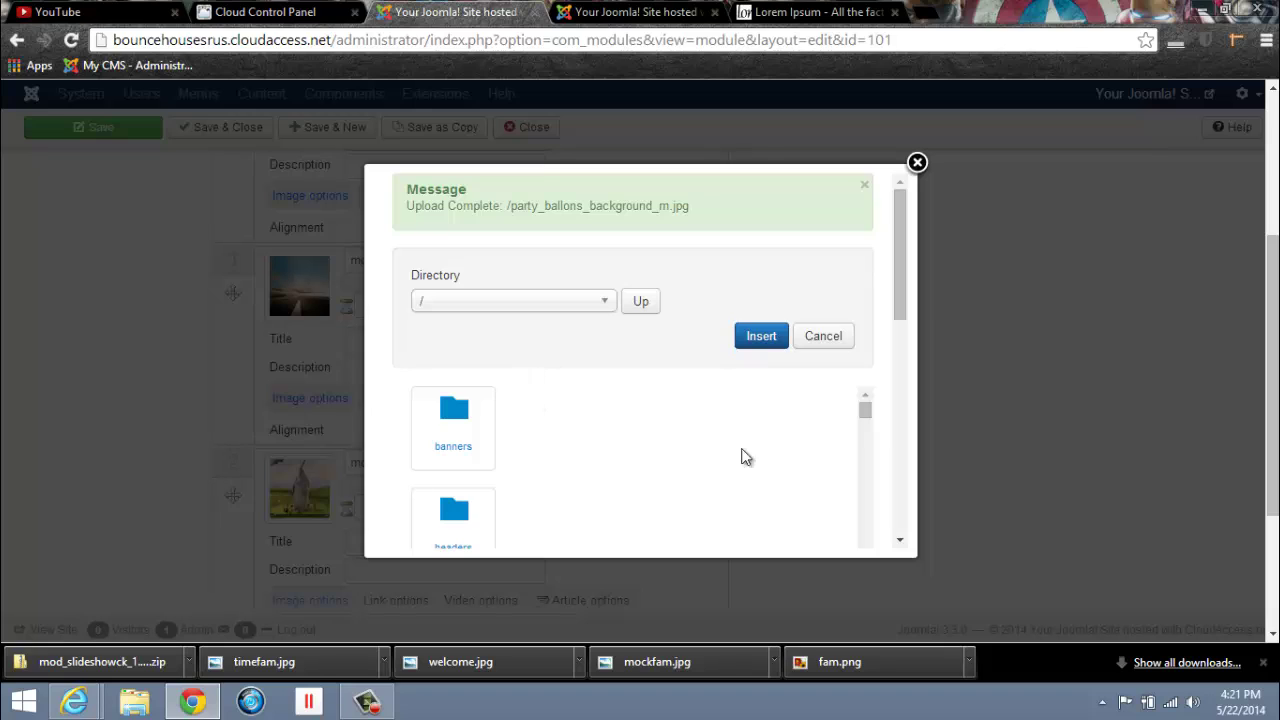
drag(866, 410, 867, 494)
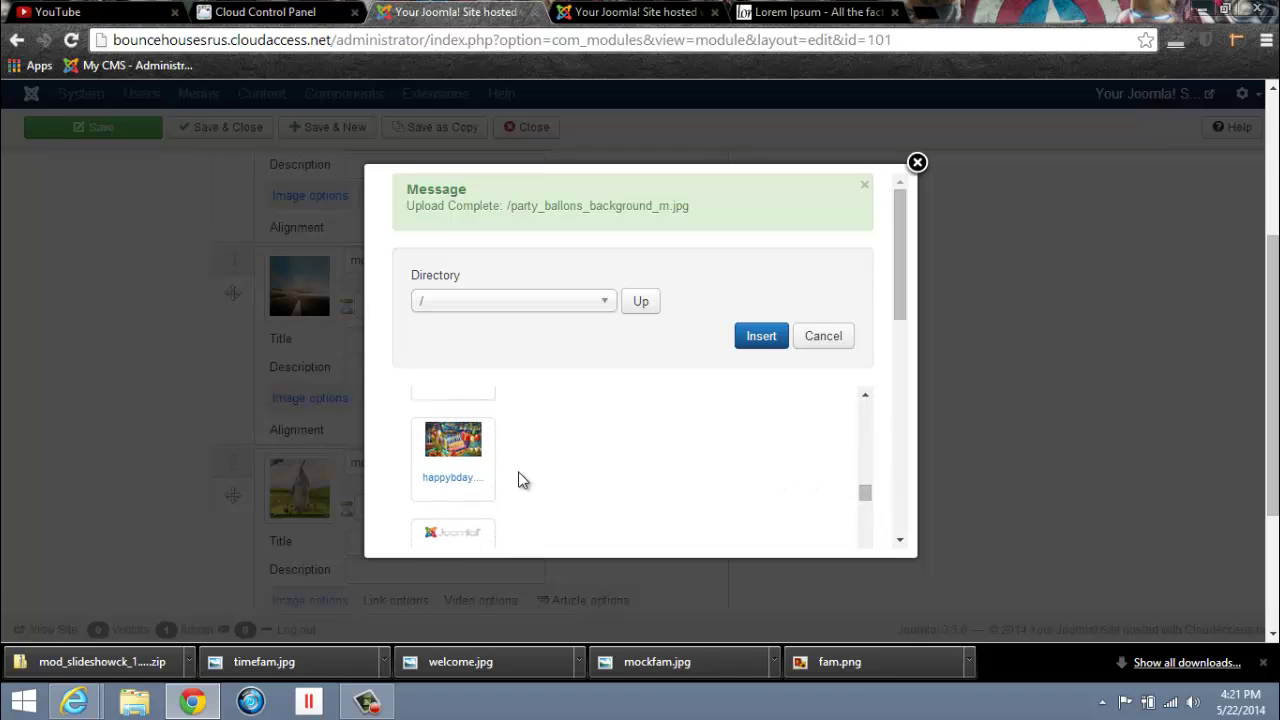
click(453, 447)
click(761, 336)
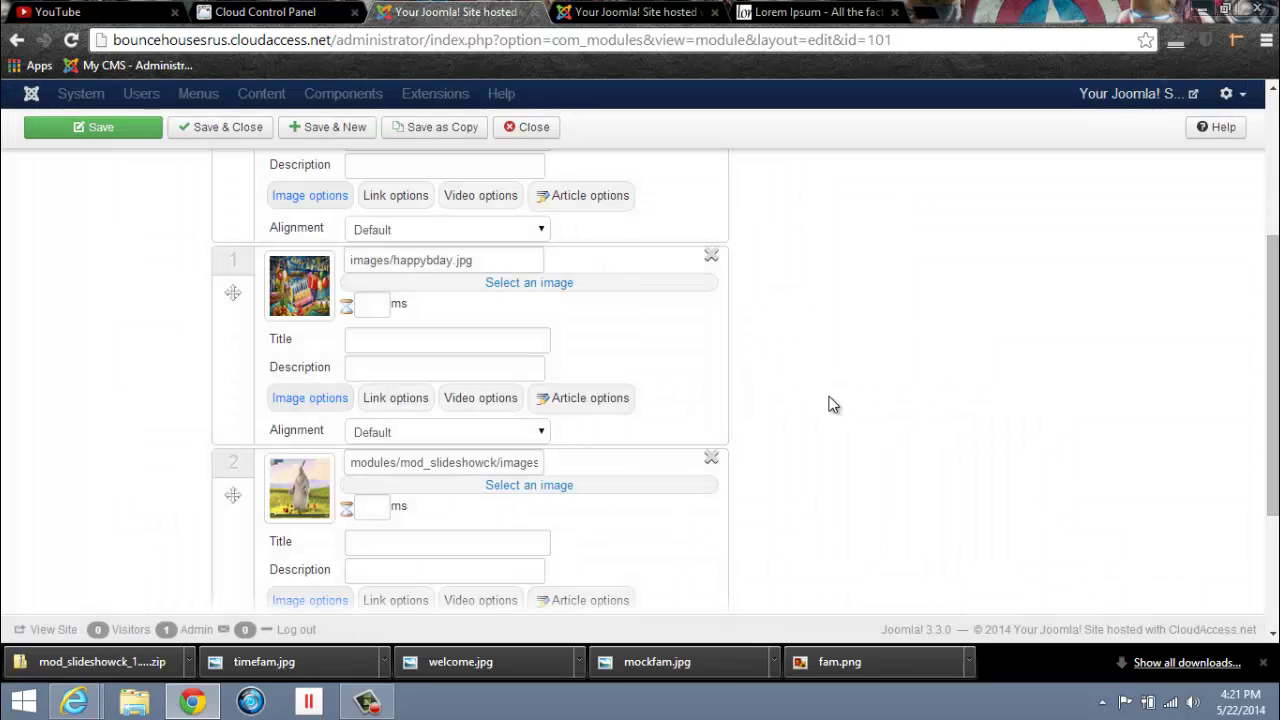
Step: Remove the Vimeo video URL from the third slide's video options
scroll(852, 408, up, 2)
scroll(852, 408, down, 3)
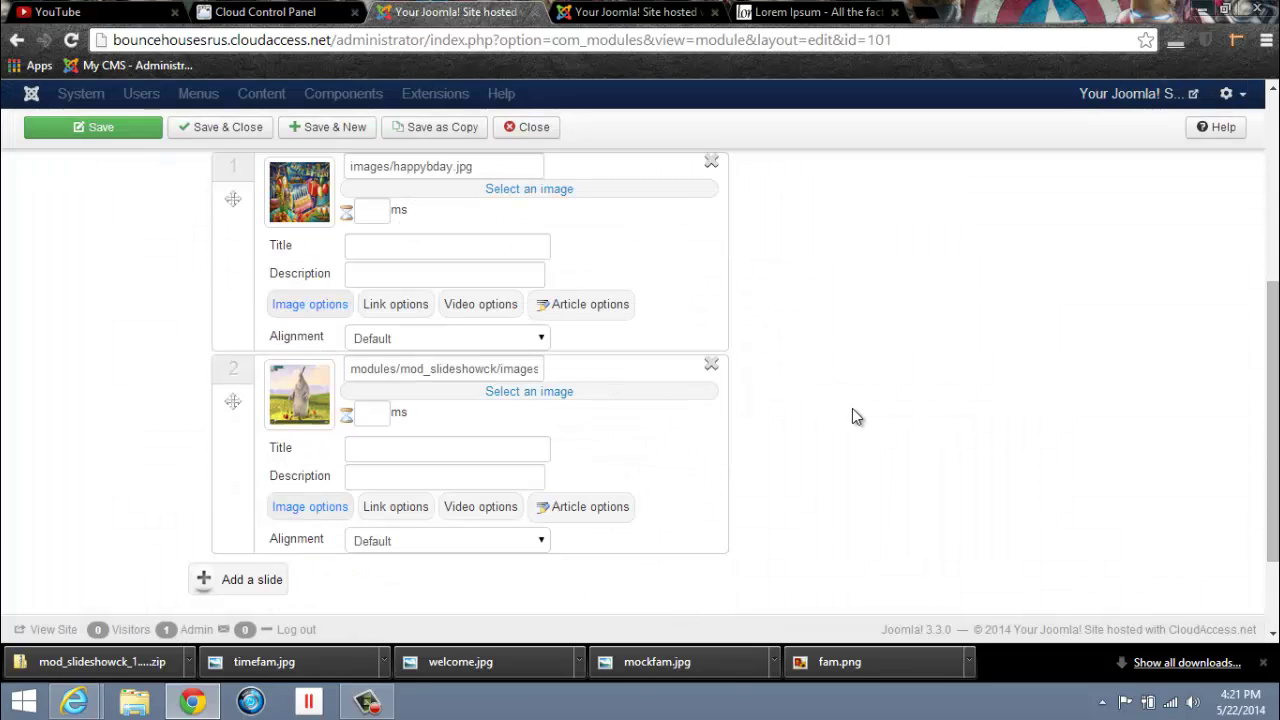
scroll(948, 486, down, 2)
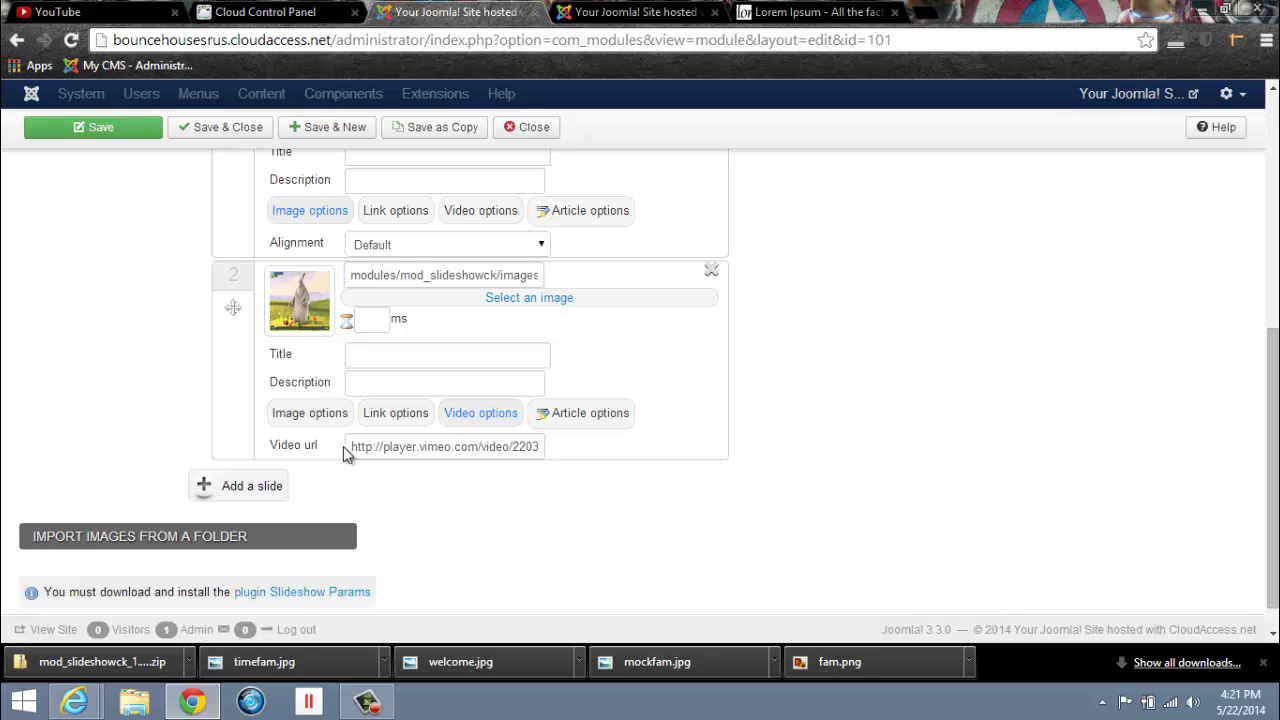
drag(345, 447, 658, 461)
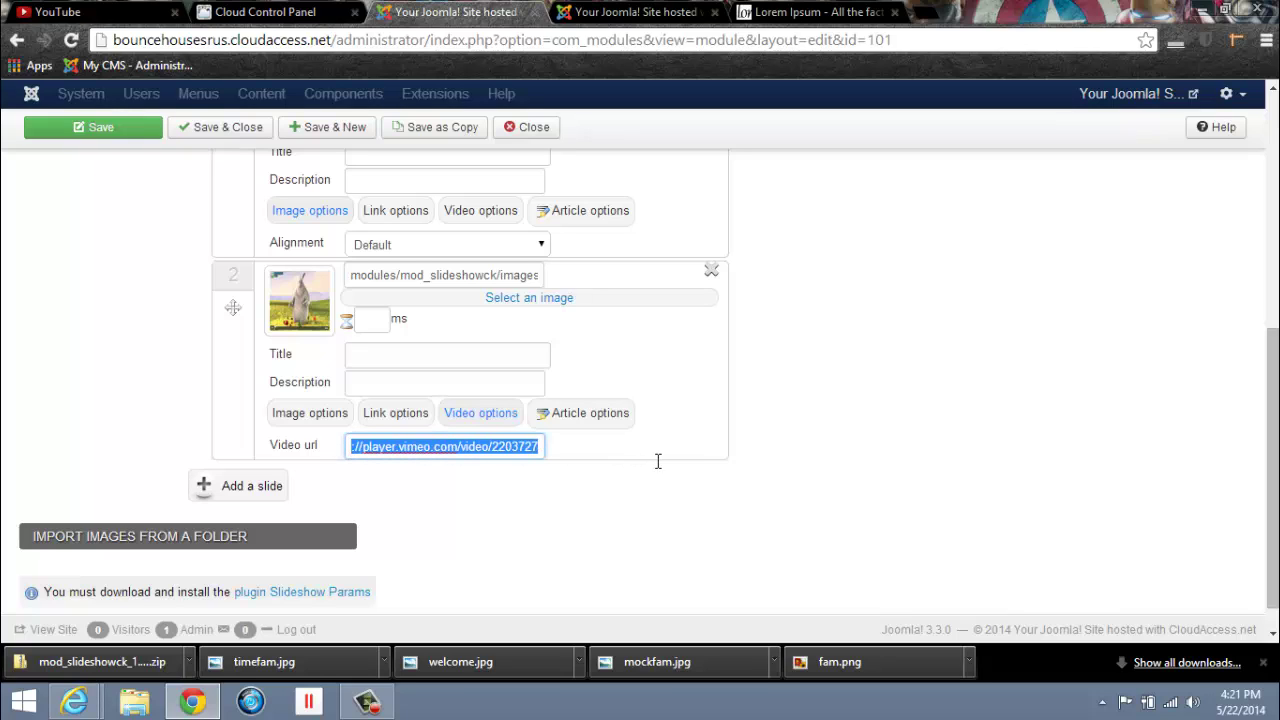
key(BackSpace)
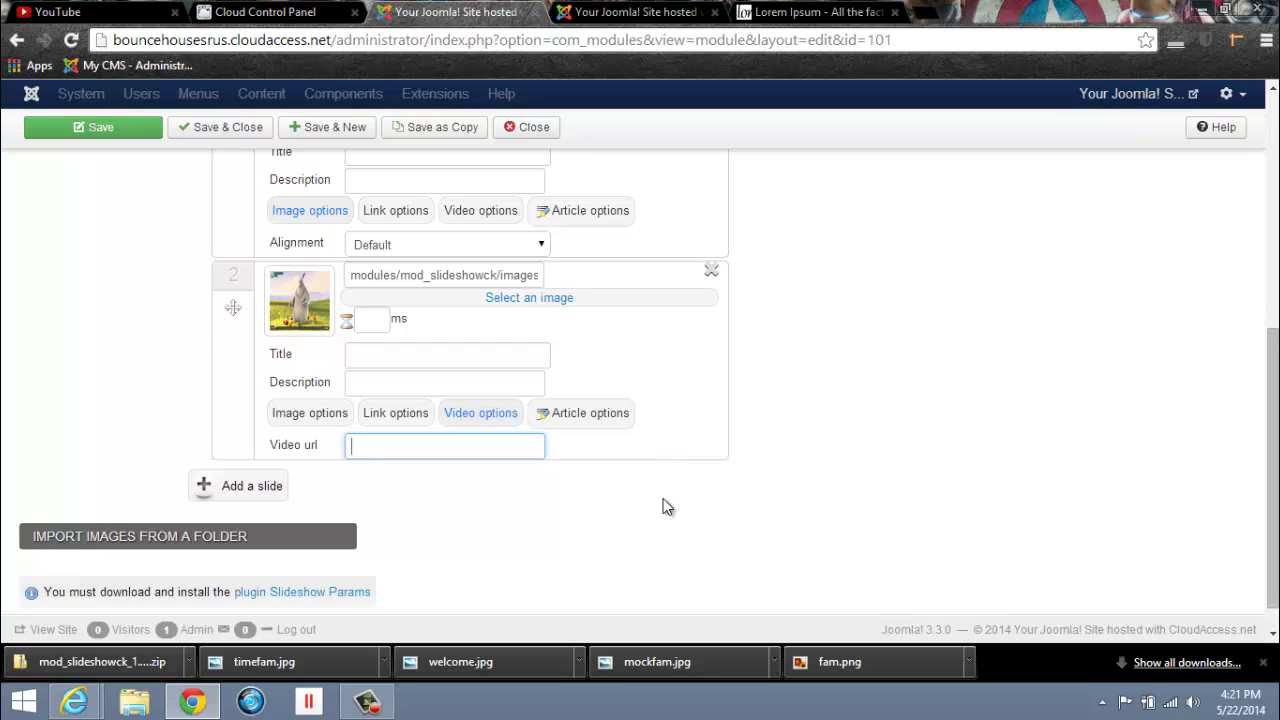
scroll(668, 506, up, 1)
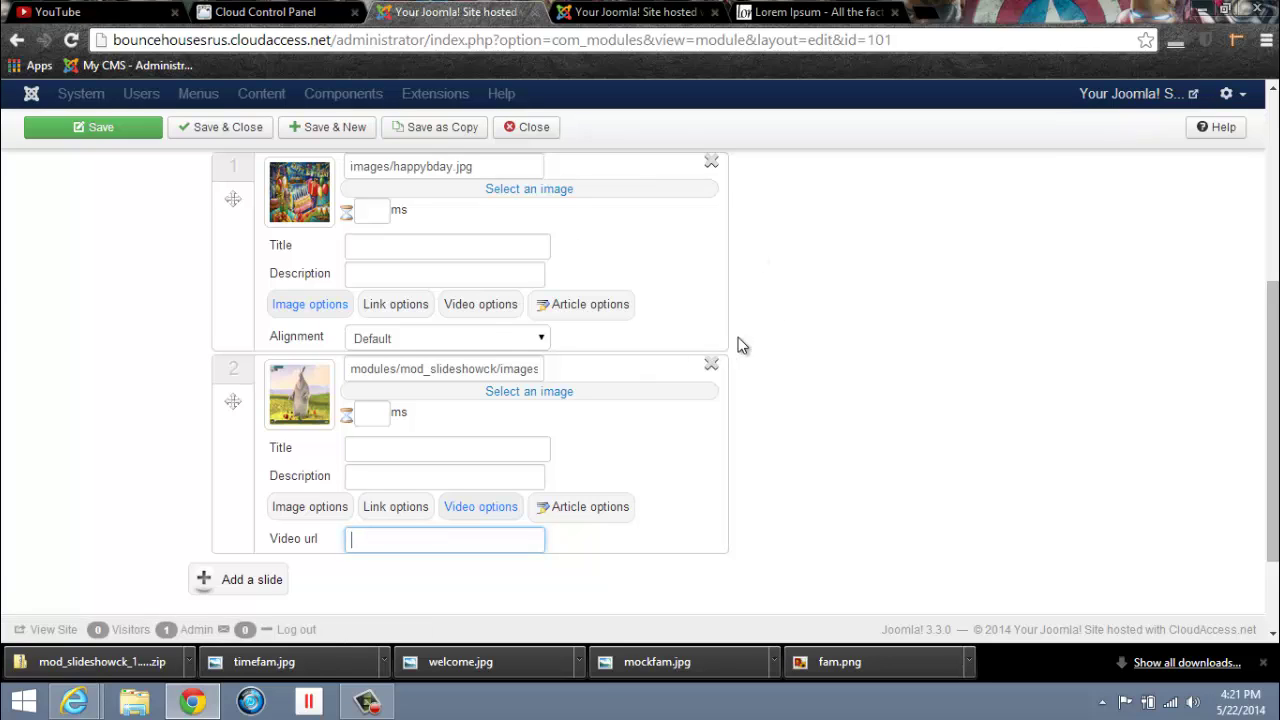
scroll(716, 382, down, 1)
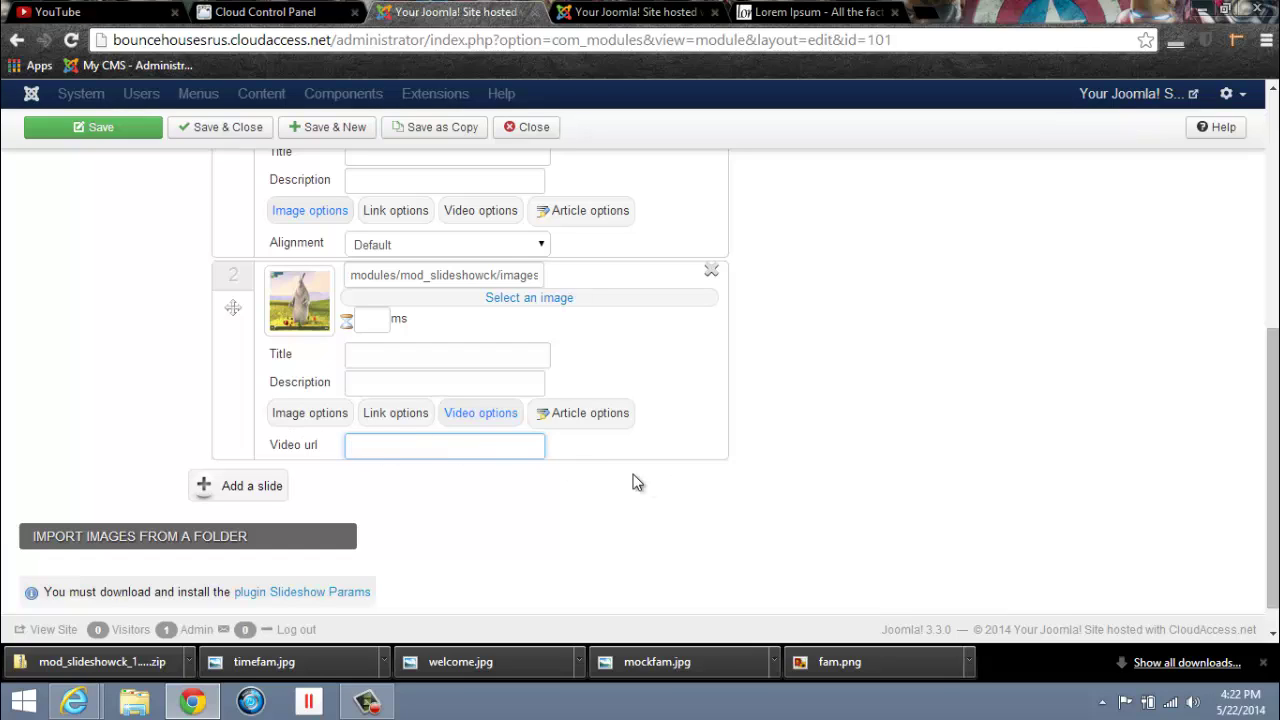
click(686, 477)
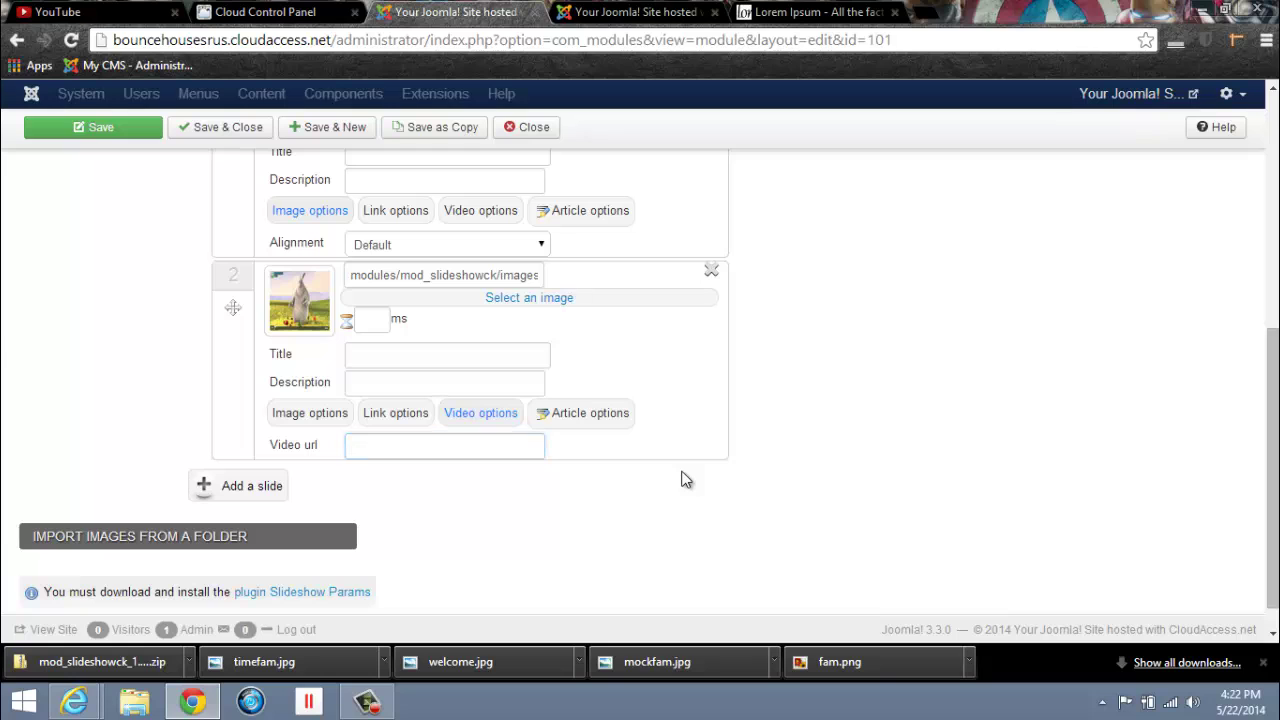
Step: Replace the third slide's image with party_ballons_background_m.jpg and save the Slideshow CK module
click(551, 303)
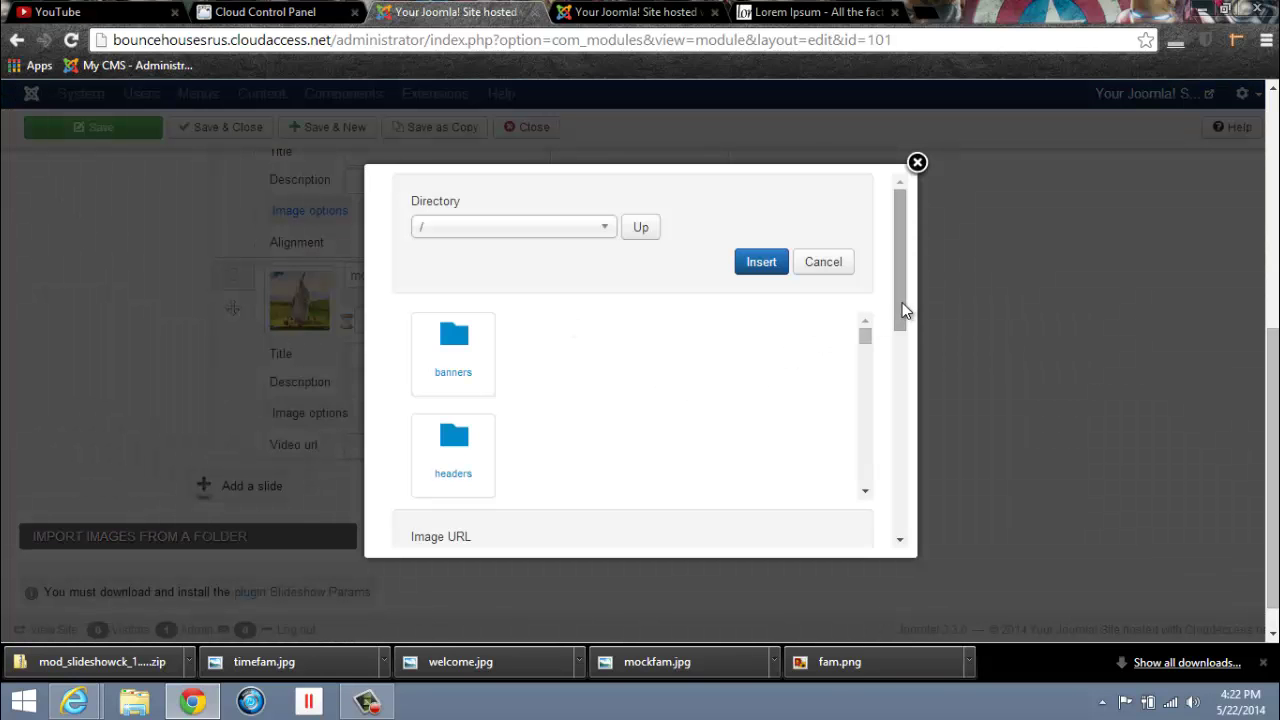
key(Escape)
scroll(880, 405, up, 3)
scroll(881, 408, down, 2)
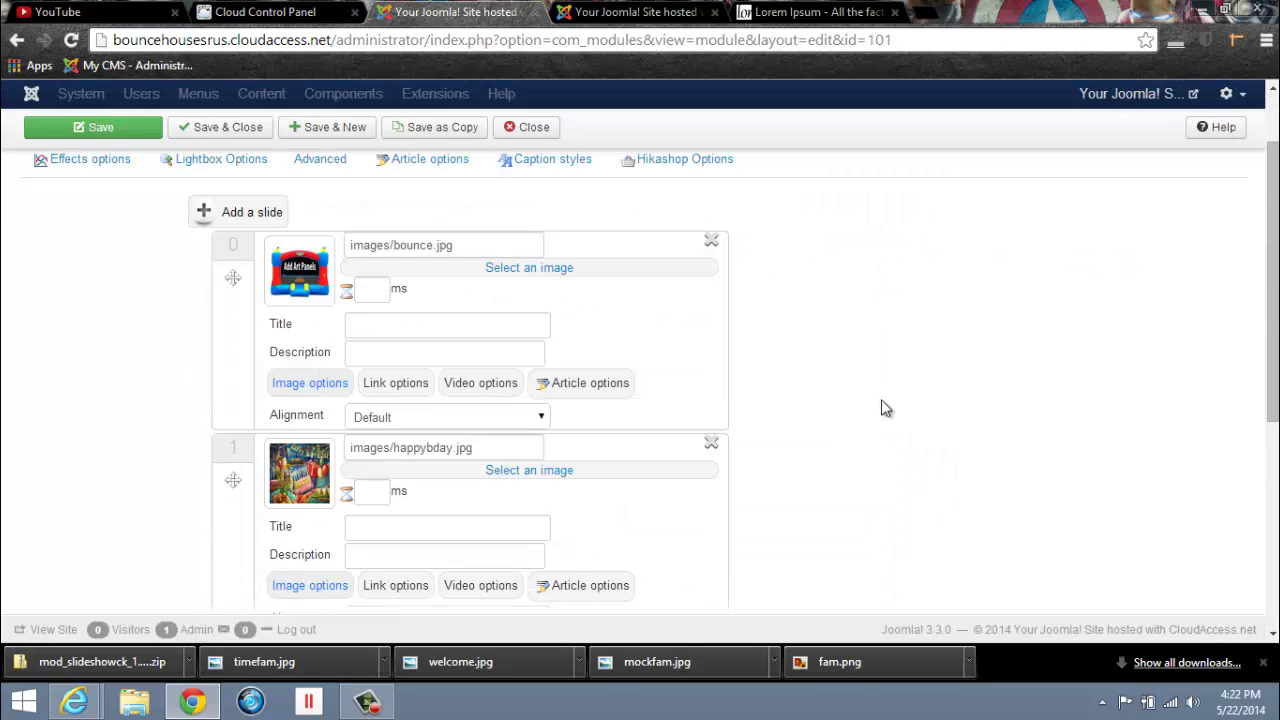
scroll(881, 405, up, 2)
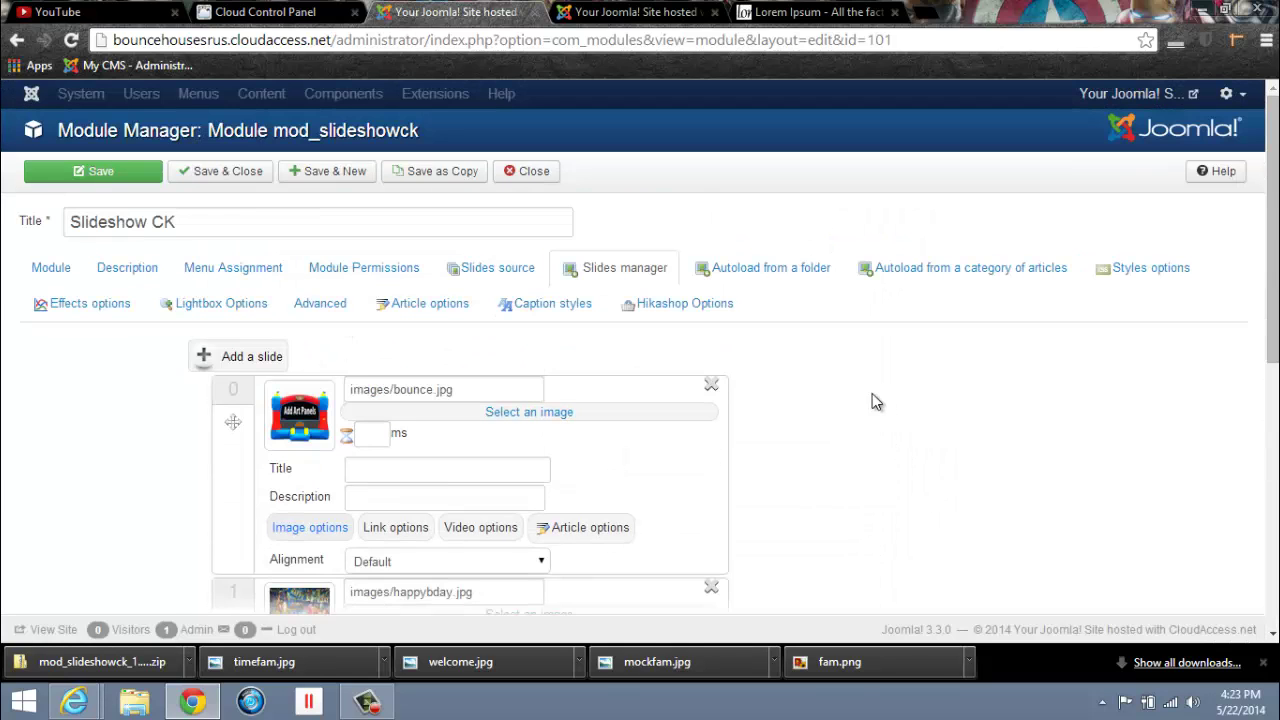
click(101, 173)
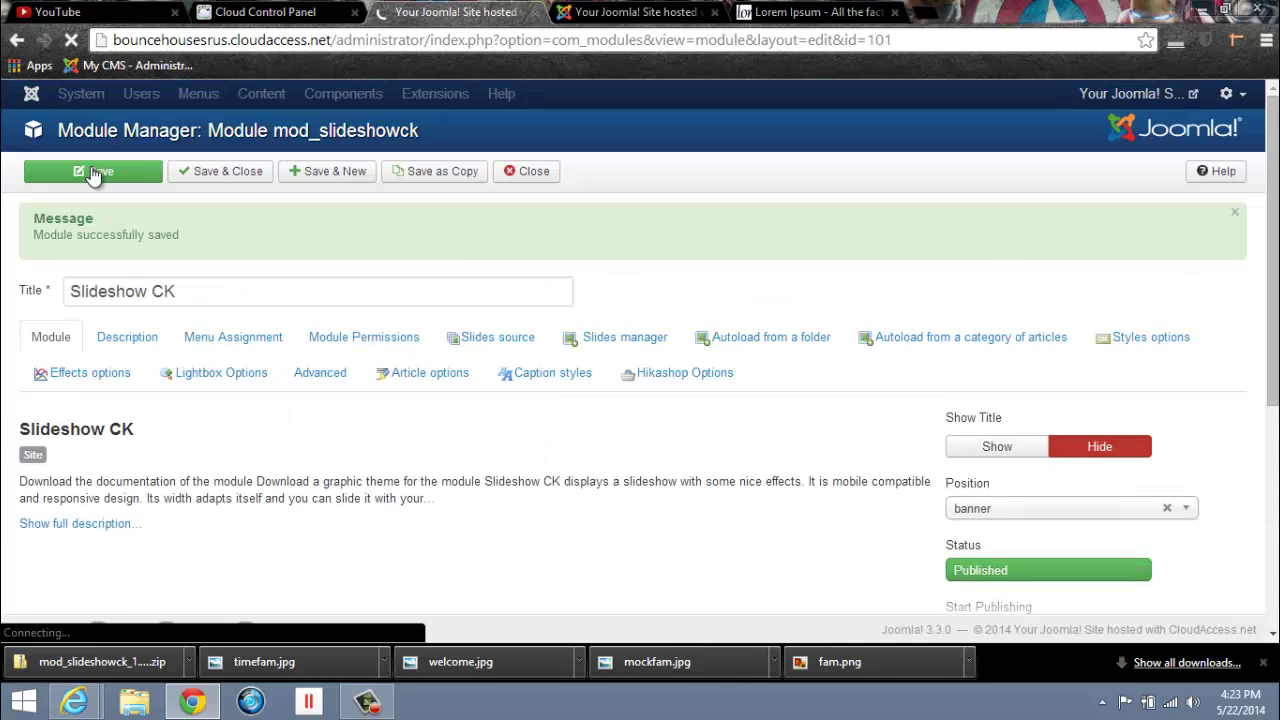
Step: Reload the site's Services page and examine how the new slide images display in the banner
click(643, 14)
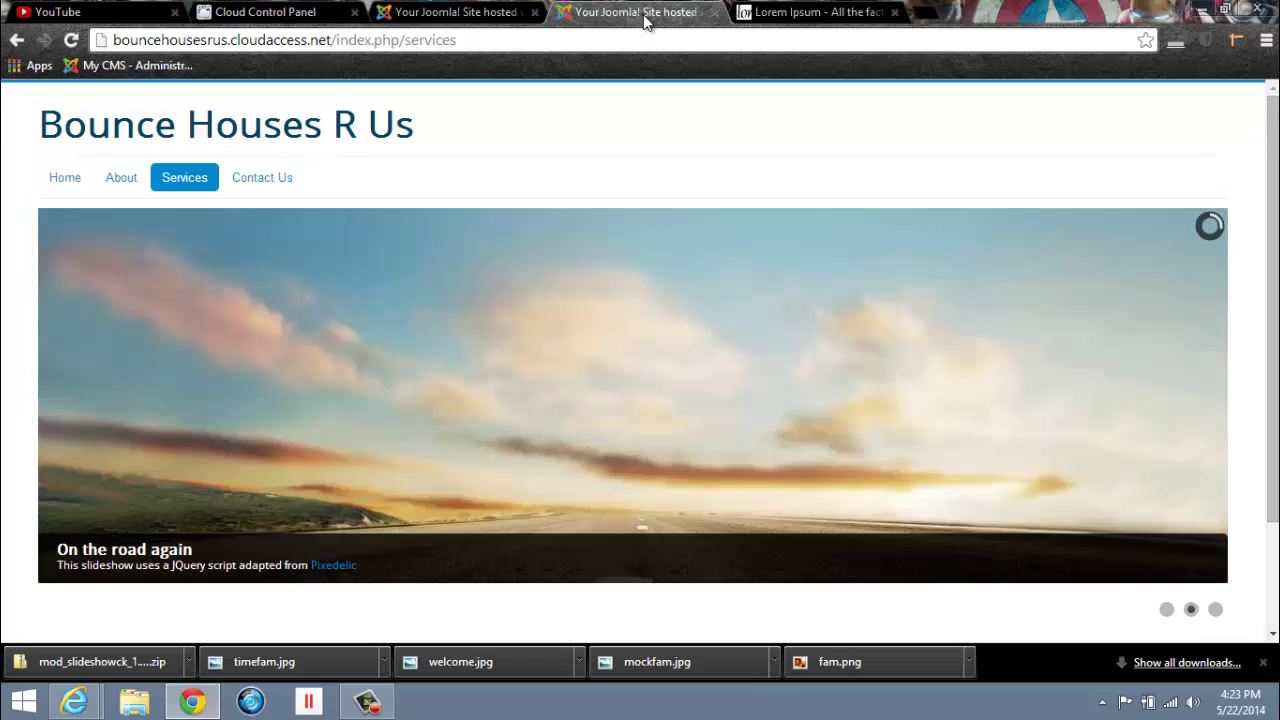
click(74, 42)
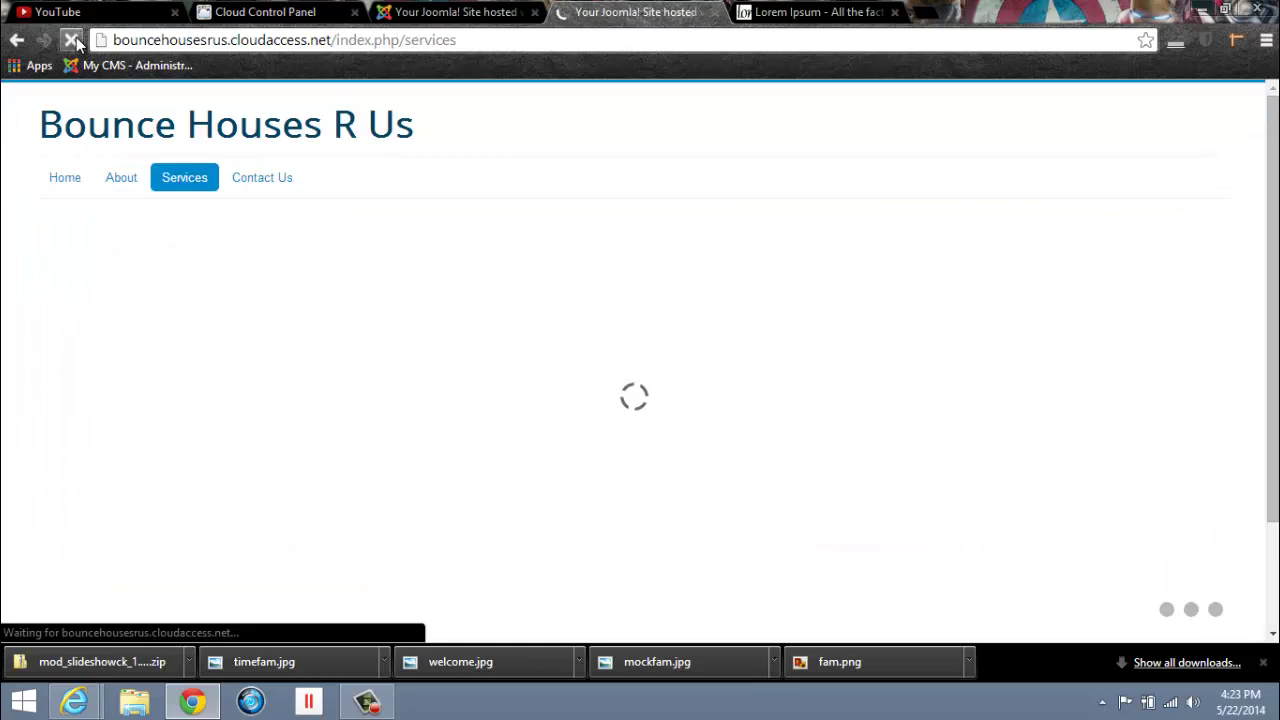
scroll(1094, 211, down, 3)
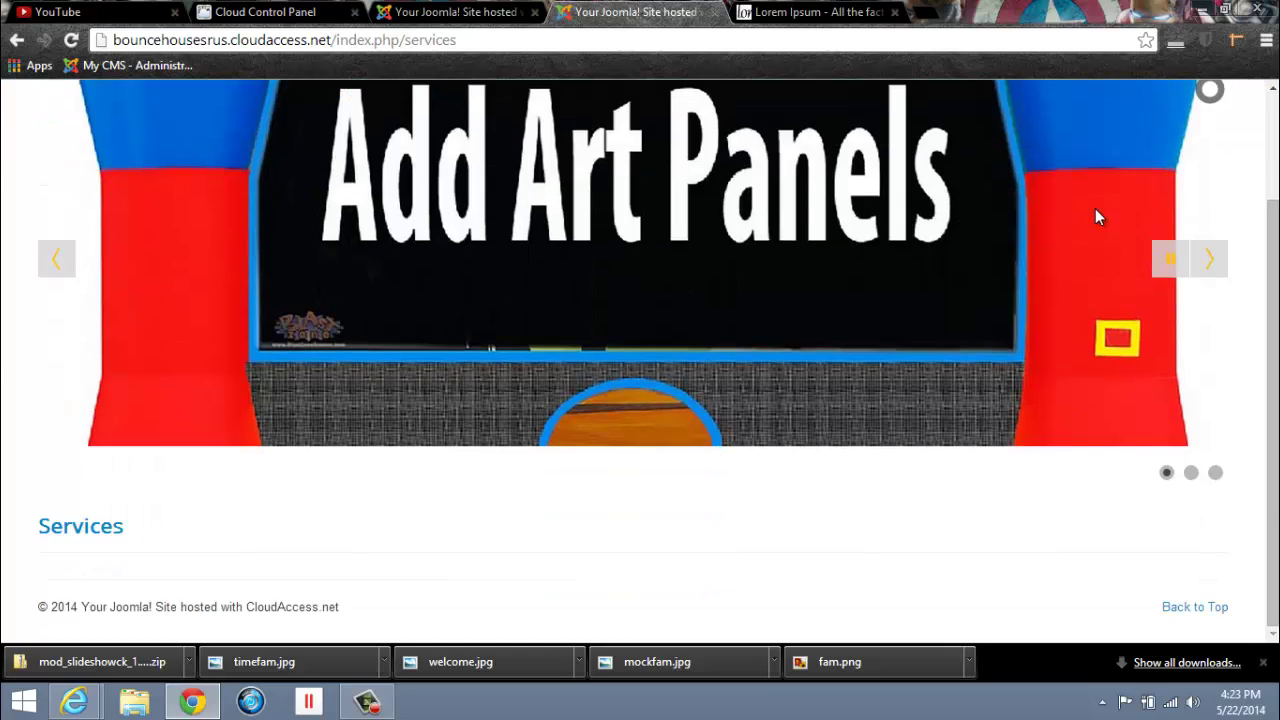
scroll(1150, 401, up, 3)
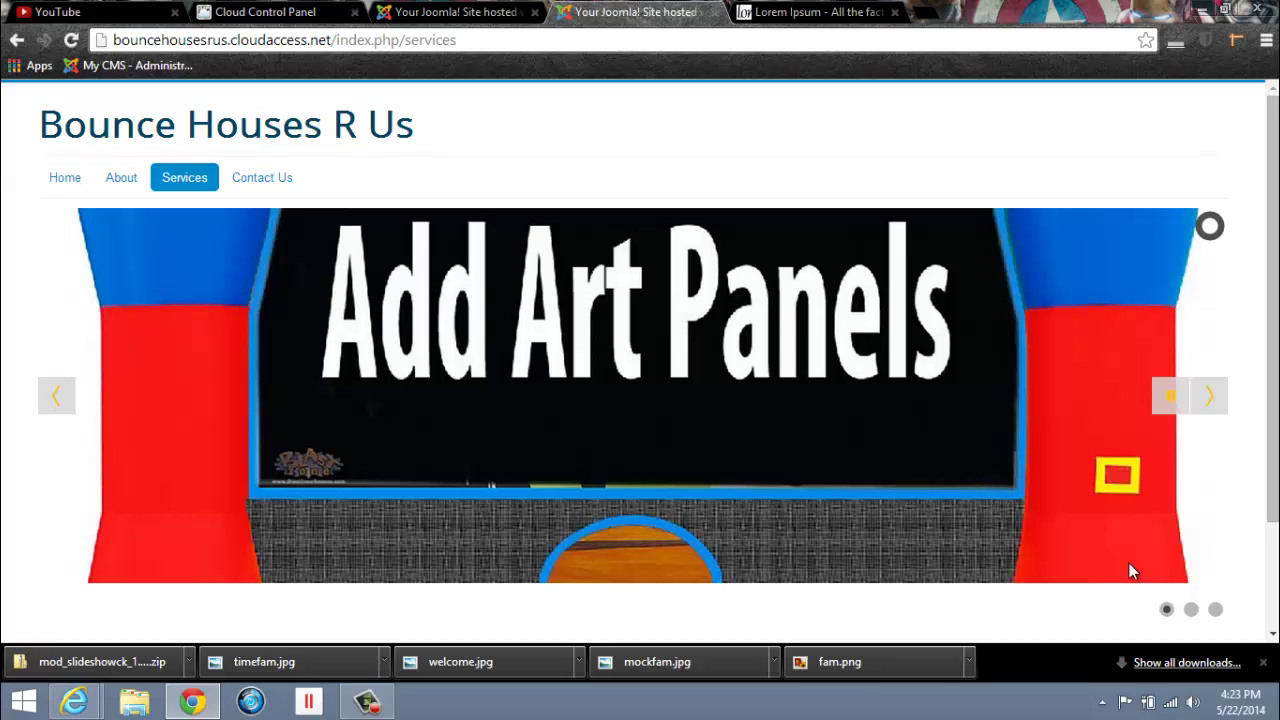
scroll(1103, 631, down, 2)
scroll(1105, 631, down, 1)
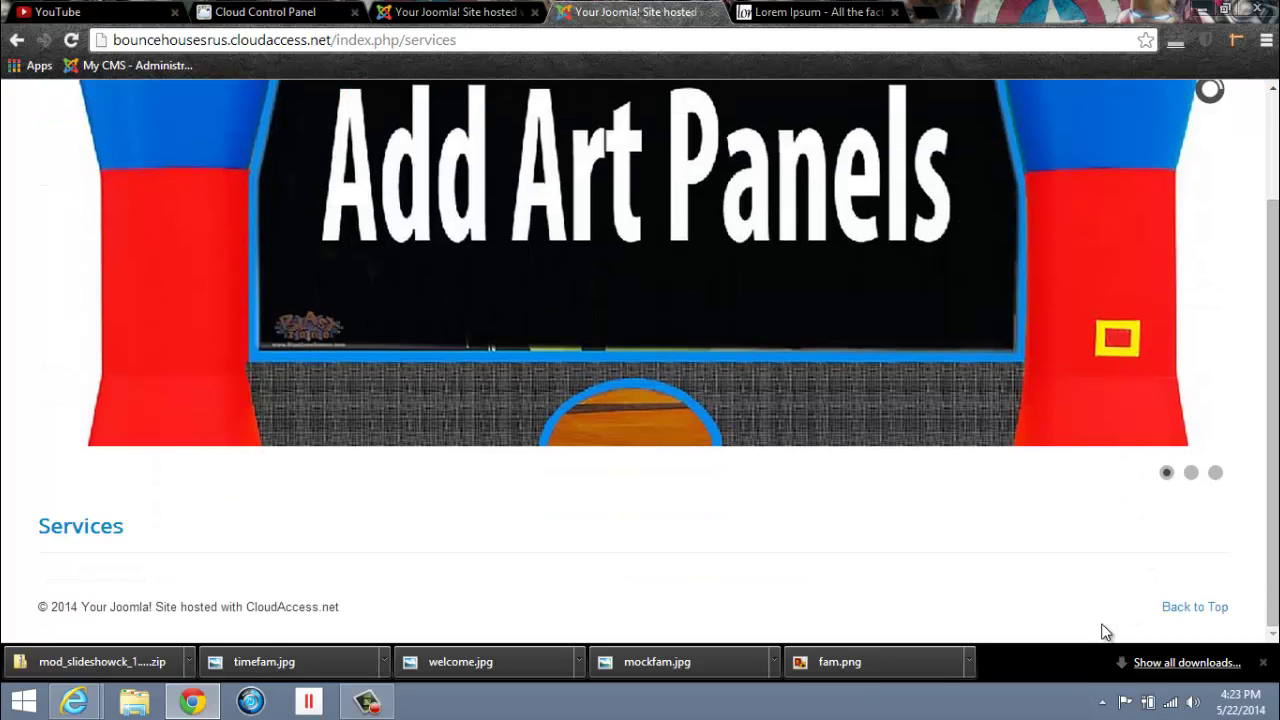
scroll(1124, 609, up, 2)
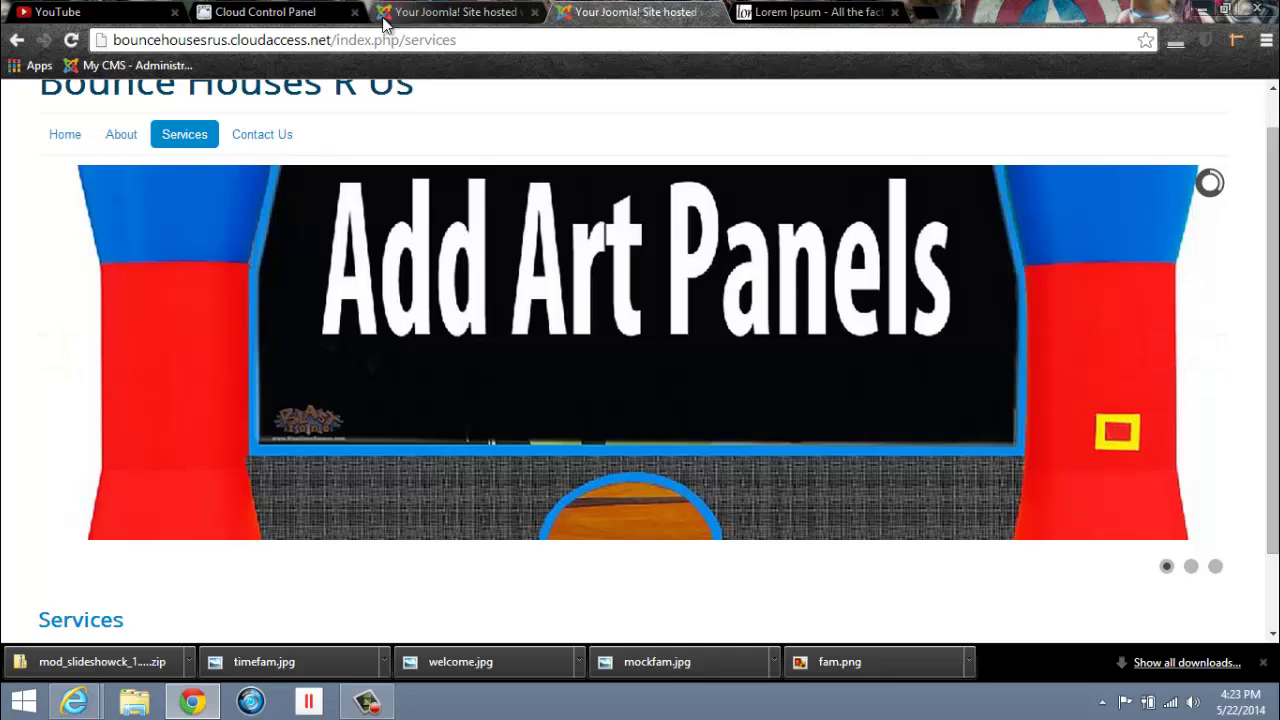
Step: Replace the first slide's image with castle.png from the site's root image directory and save the Slideshow CK module
click(442, 14)
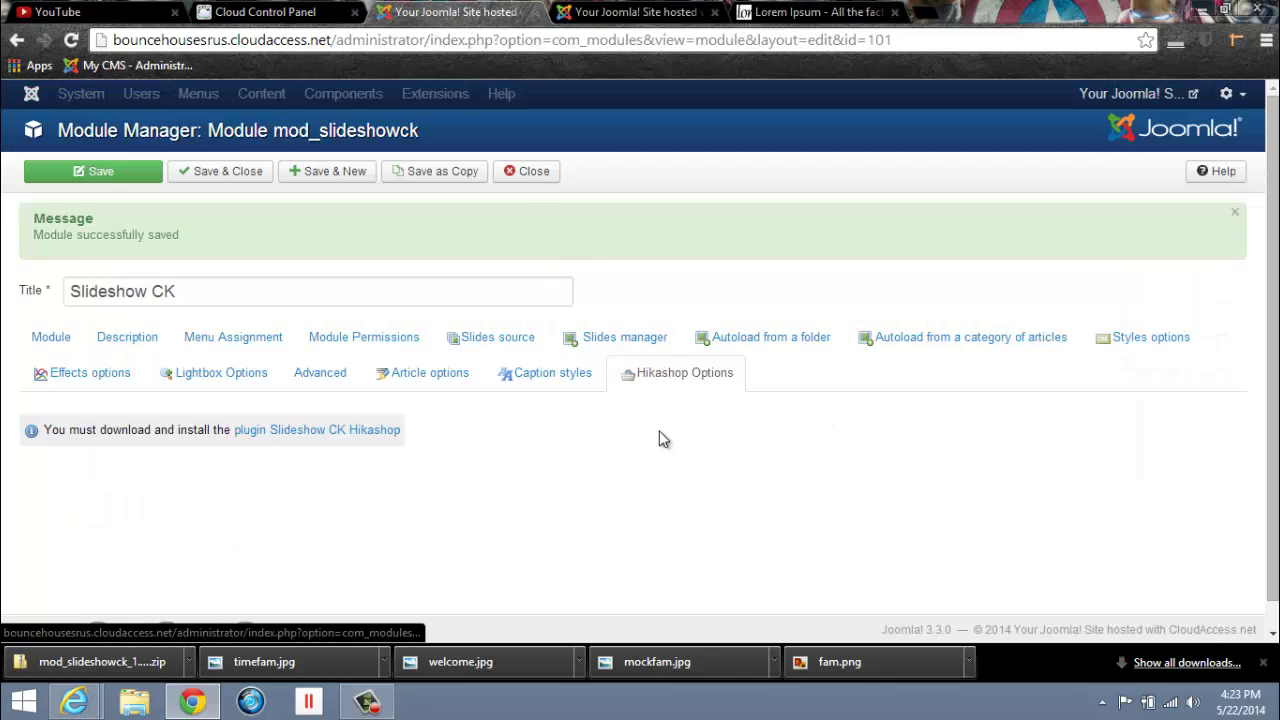
scroll(657, 437, down, 1)
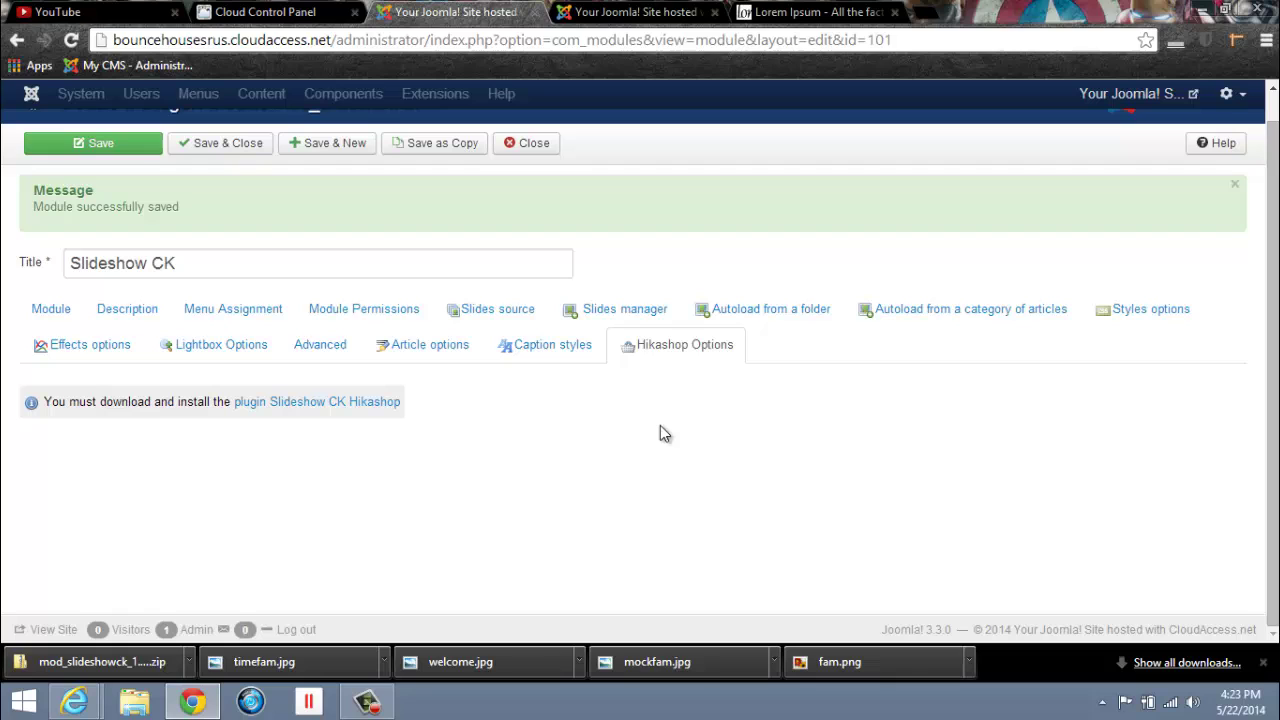
click(621, 312)
scroll(1005, 505, down, 2)
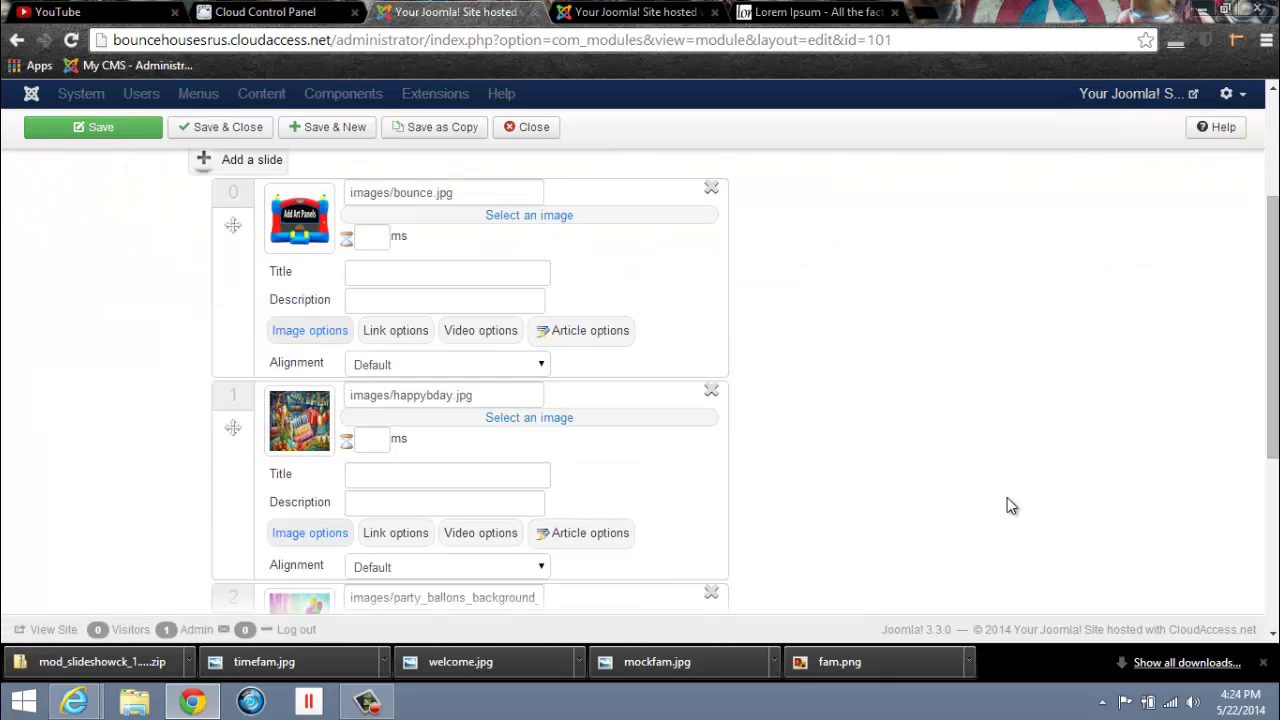
scroll(1007, 497, up, 1)
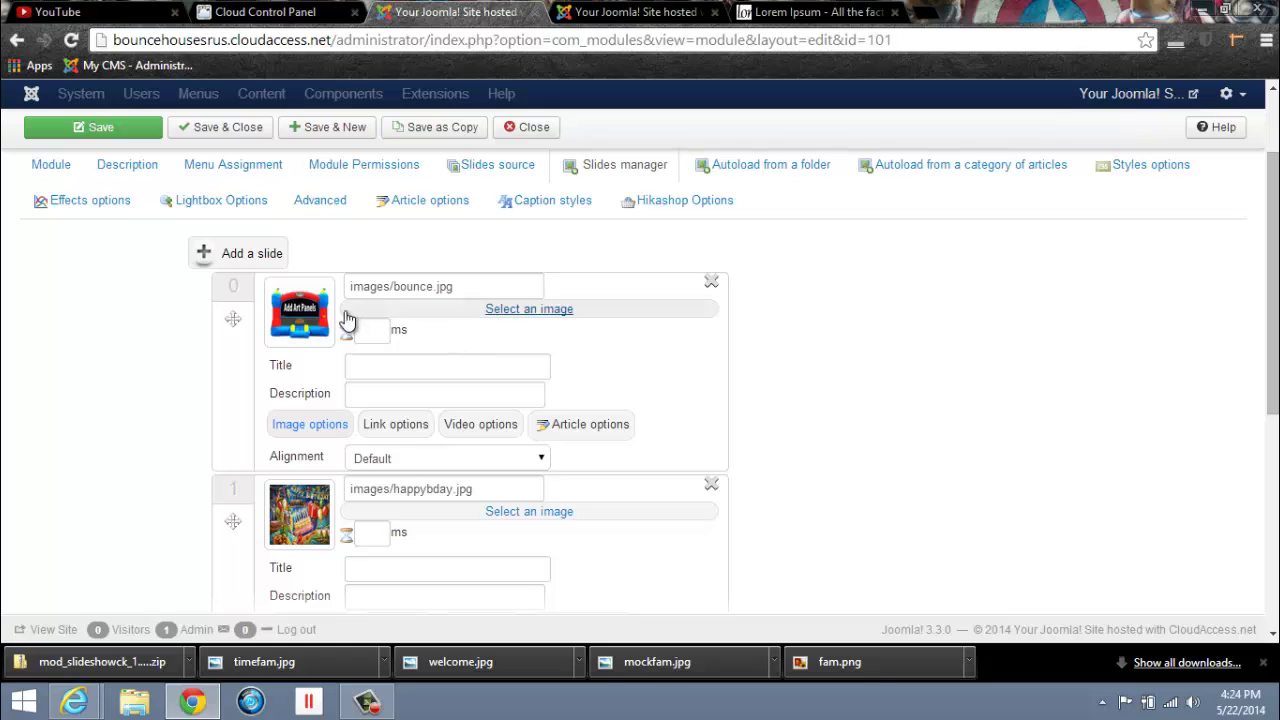
click(527, 311)
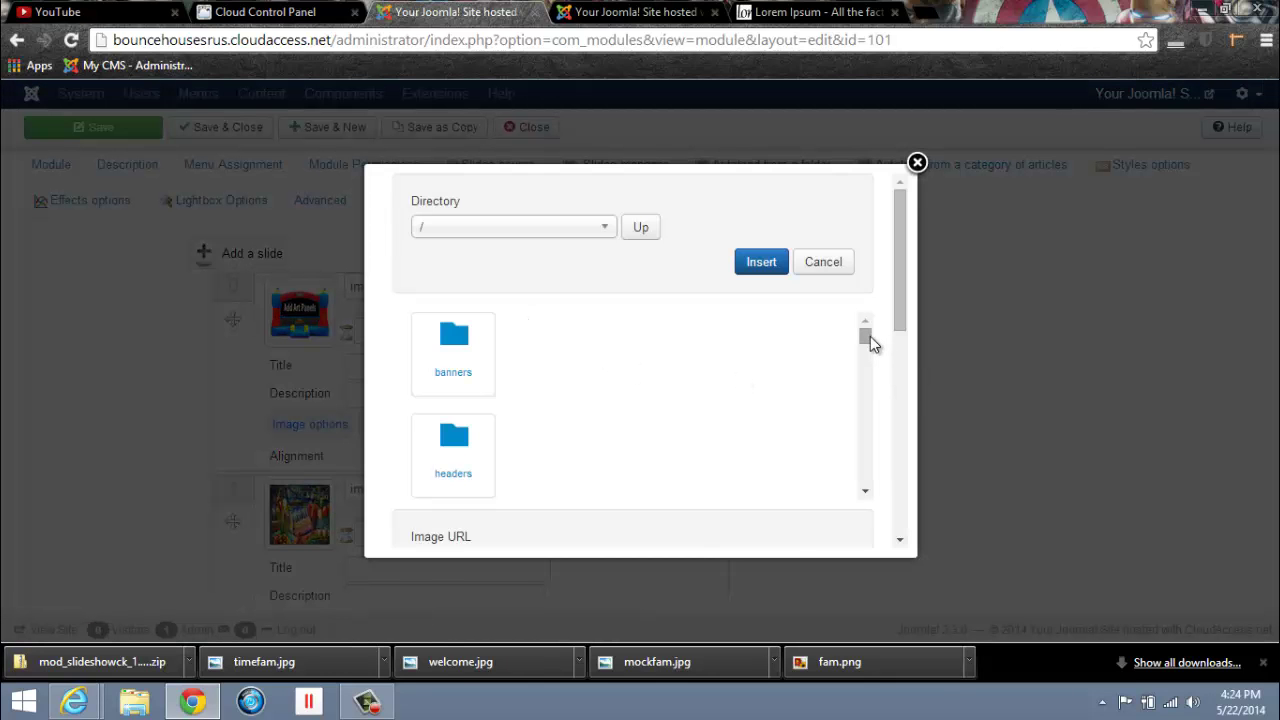
drag(864, 338, 870, 405)
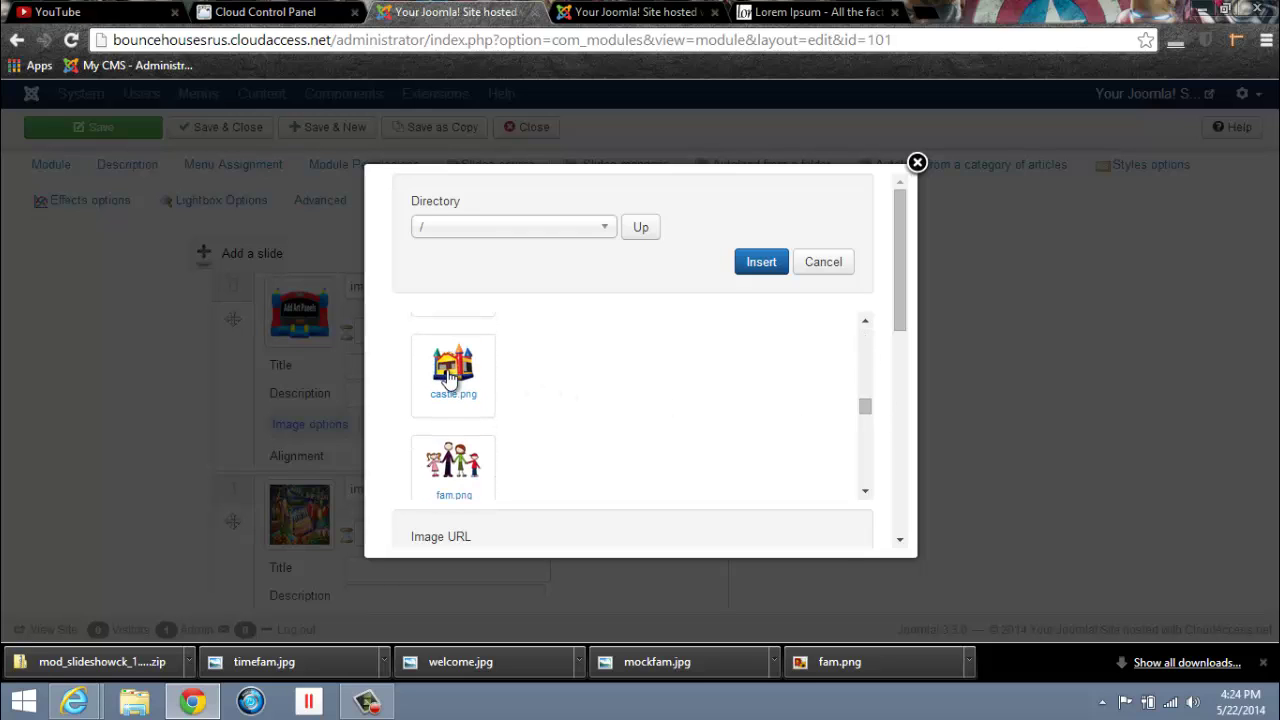
click(758, 262)
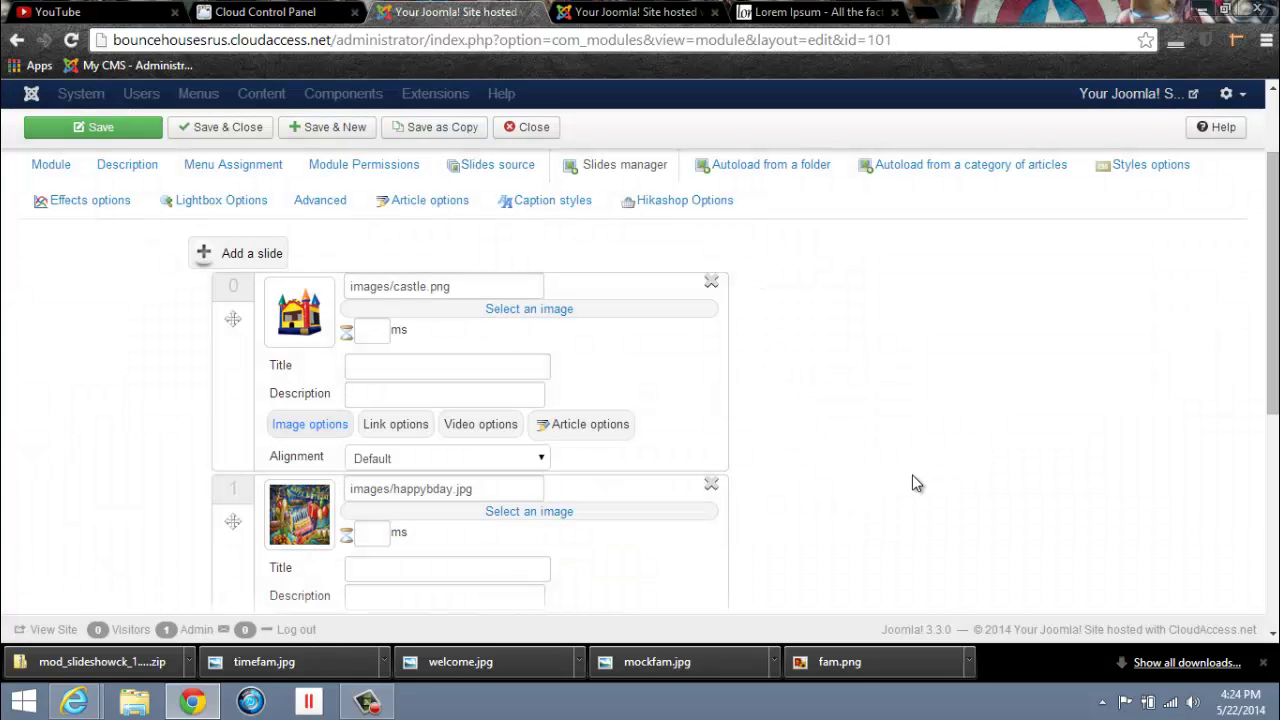
scroll(912, 483, down, 3)
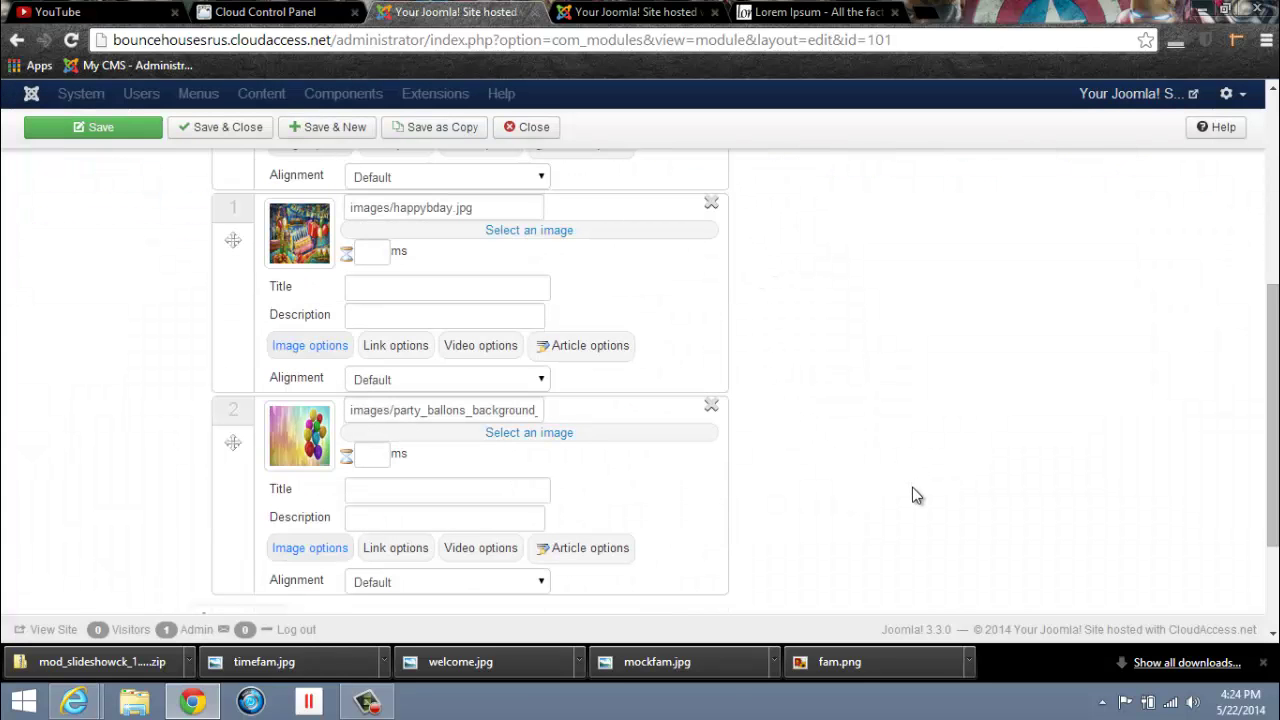
scroll(912, 487, up, 1)
key(ctrl+s)
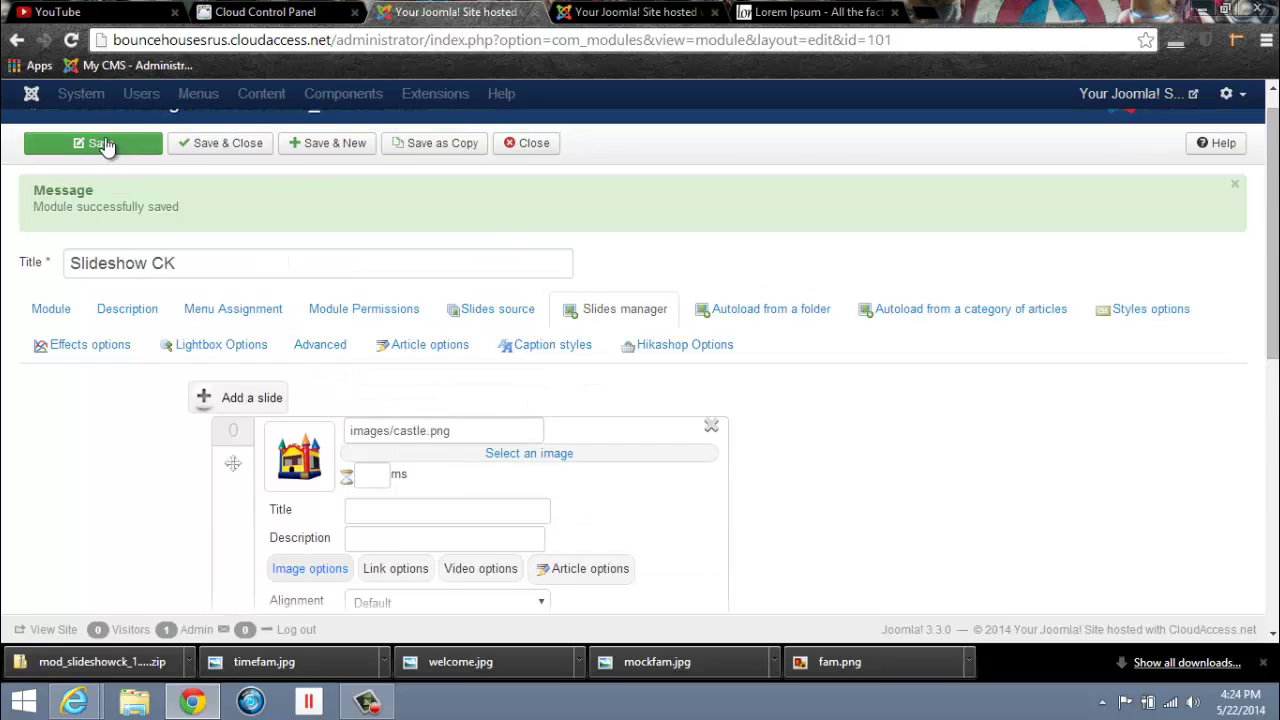
Step: Open the image selection for the third slide and browse the images in the root directory
scroll(834, 537, down, 2)
click(430, 368)
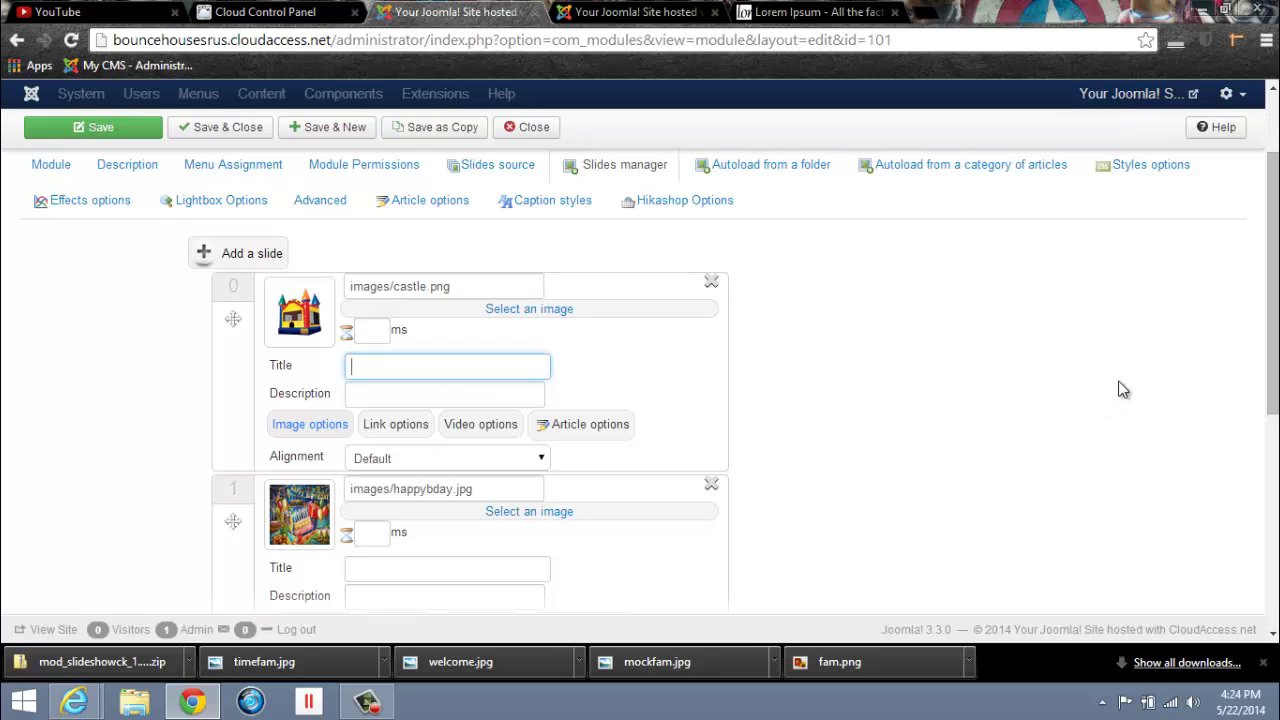
scroll(508, 375, down, 4)
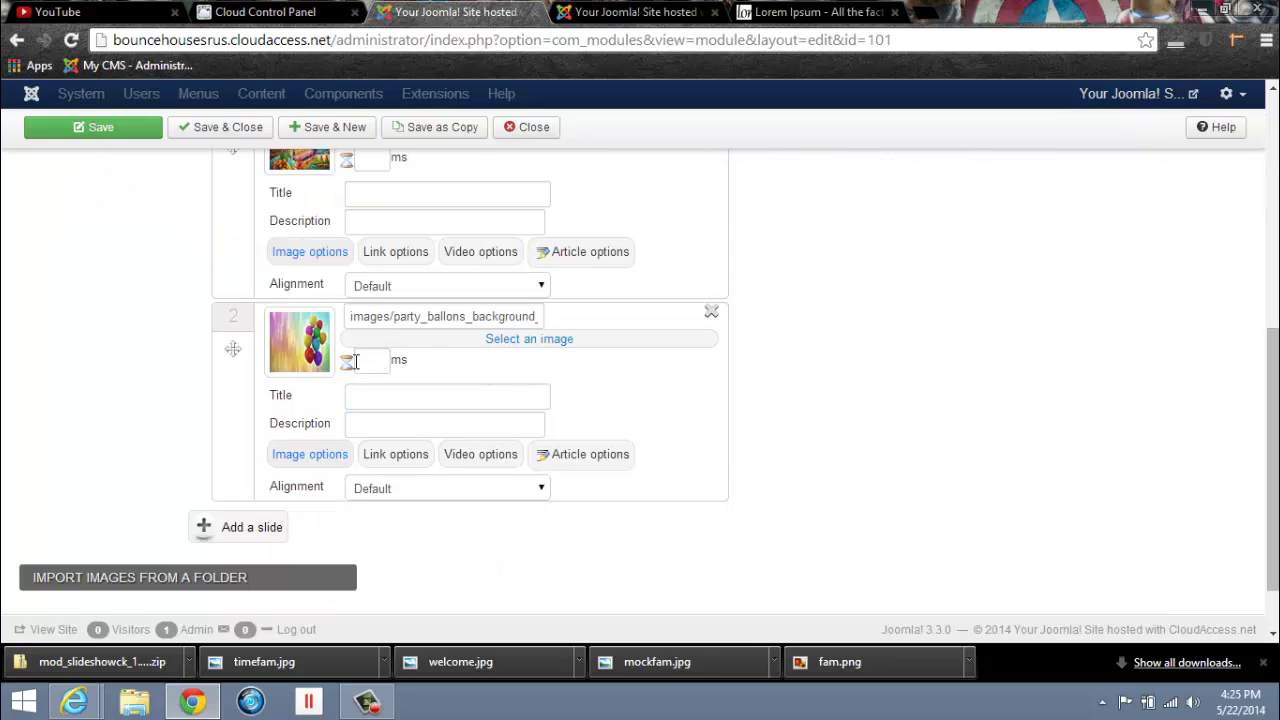
click(549, 341)
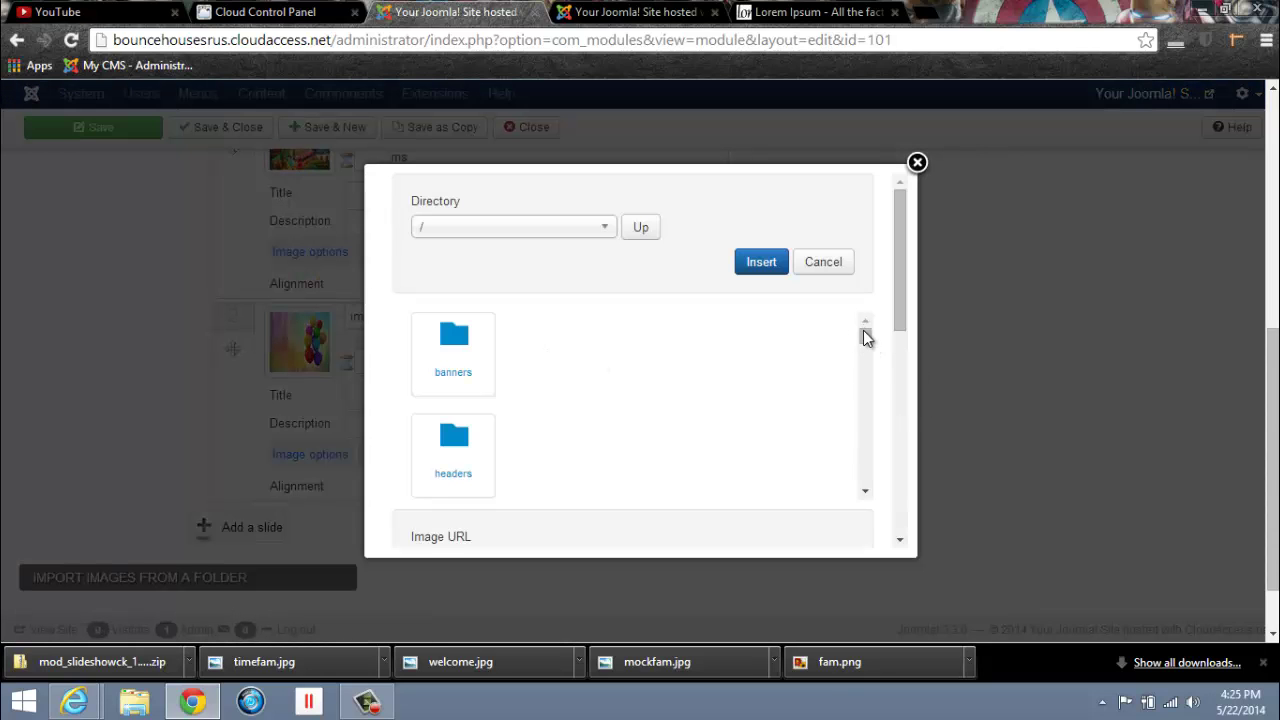
drag(866, 337, 867, 371)
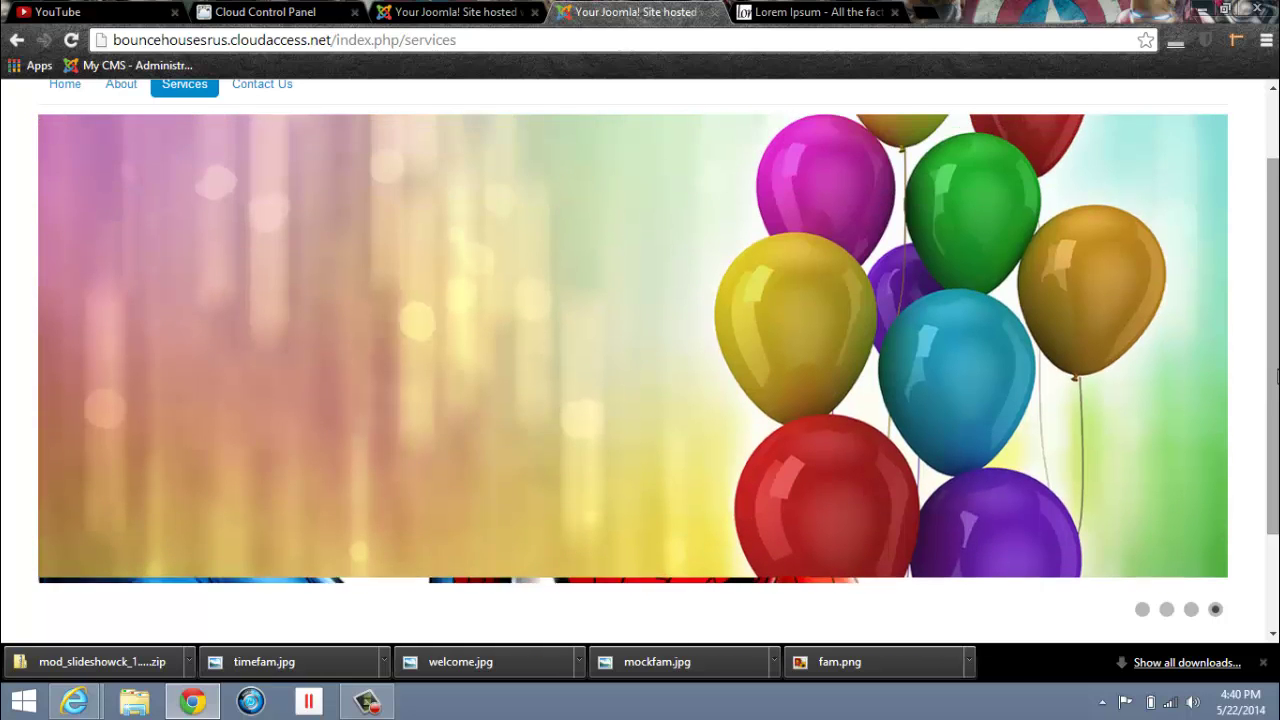
Step: Review the banner's slides and captions on the Services page and their entries in the Slideshow CK slides manager
mouse_move(1276, 374)
mouse_down()
mouse_move(1276, 426)
mouse_move(1276, 344)
mouse_move(1276, 366)
mouse_up()
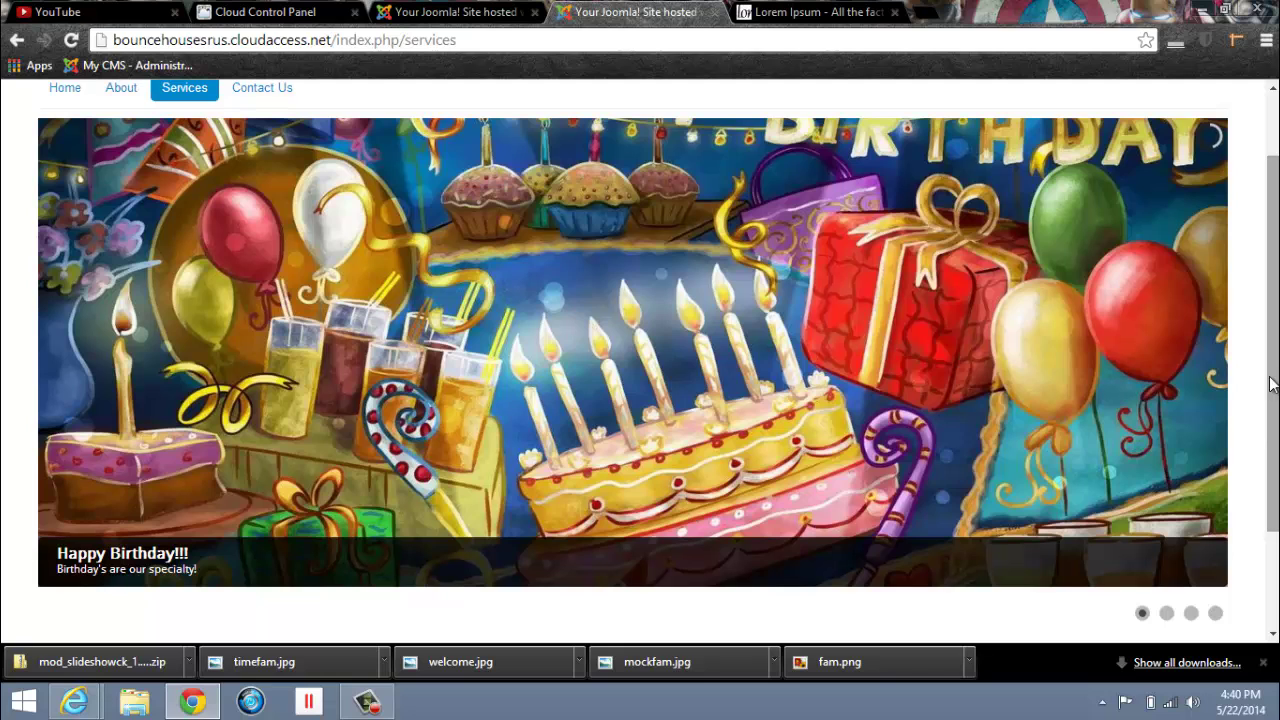
scroll(1270, 385, down, 1)
scroll(1270, 385, up, 2)
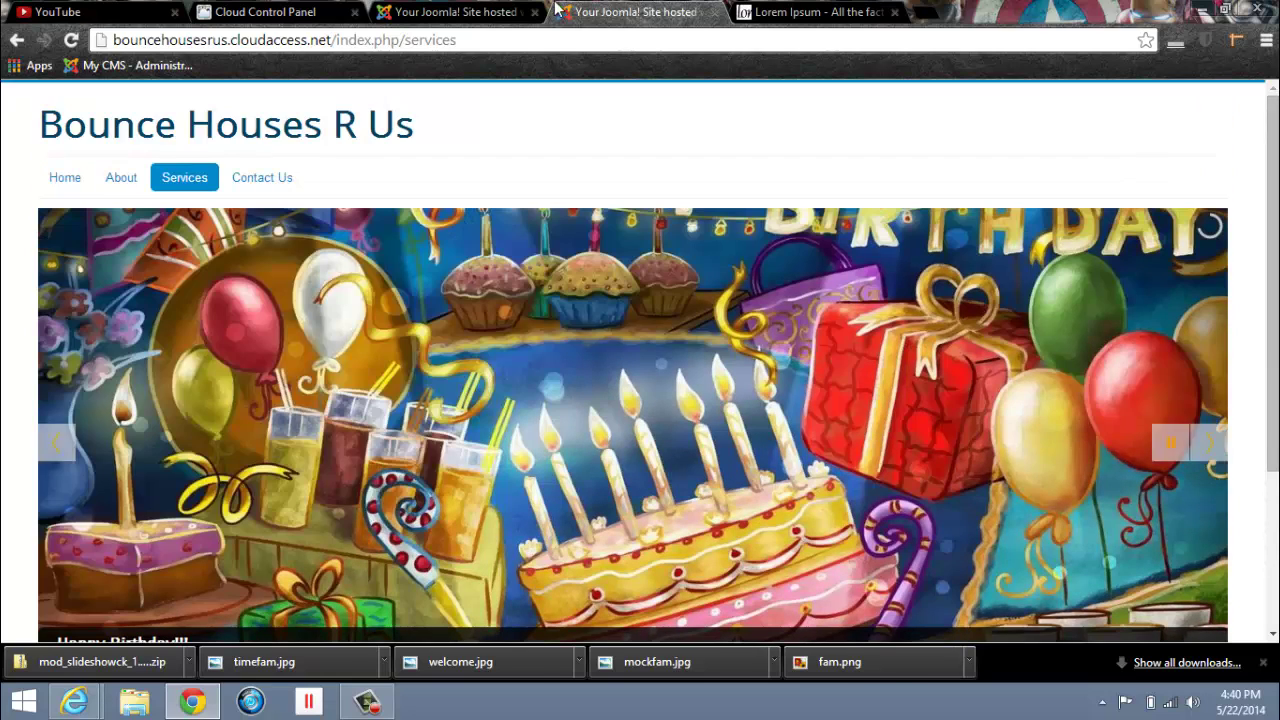
click(468, 22)
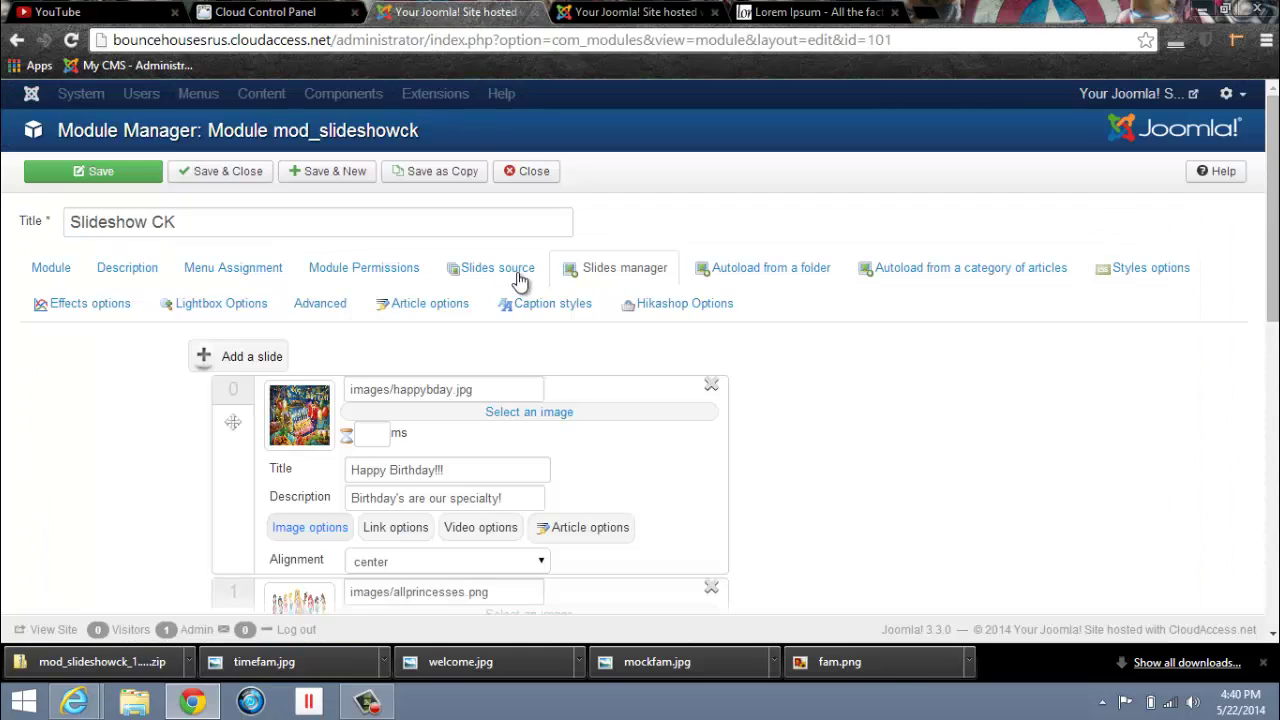
scroll(848, 400, down, 2)
scroll(848, 400, up, 2)
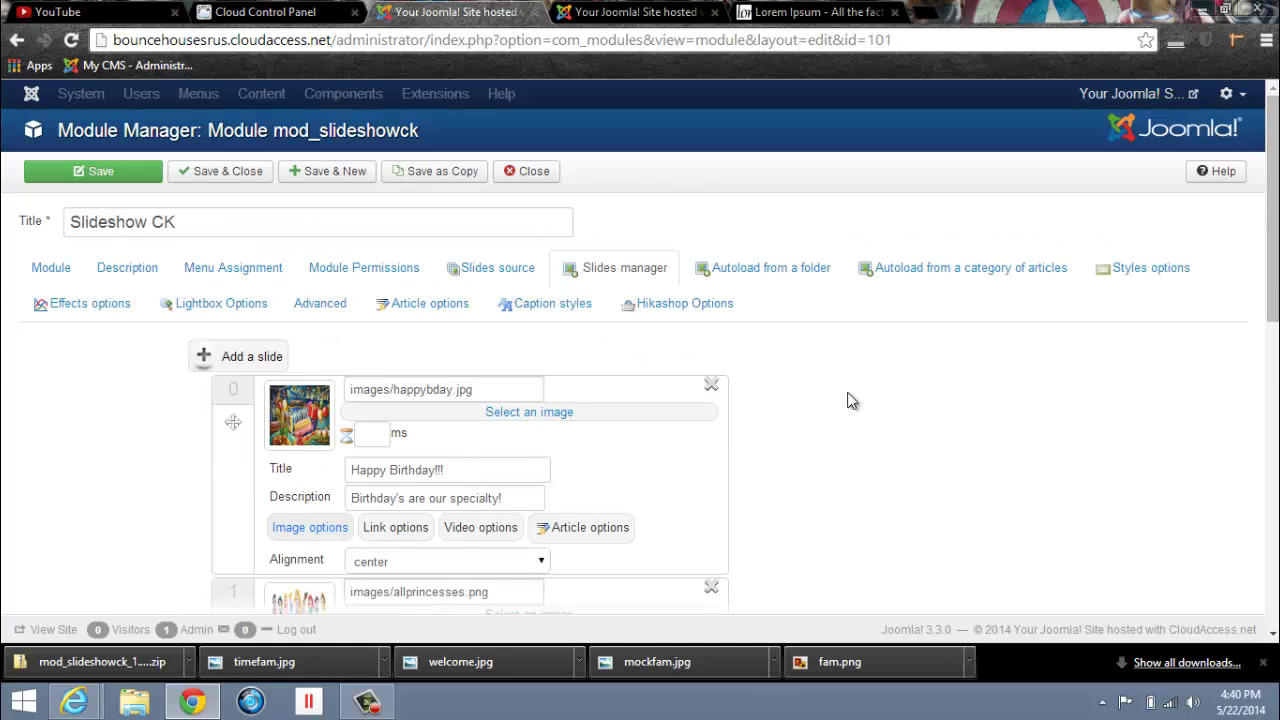
Step: Examine the slideshow's style options, including theme, skin, alignment, loader icon, size, navigation, thumbnails and pagination
click(1143, 274)
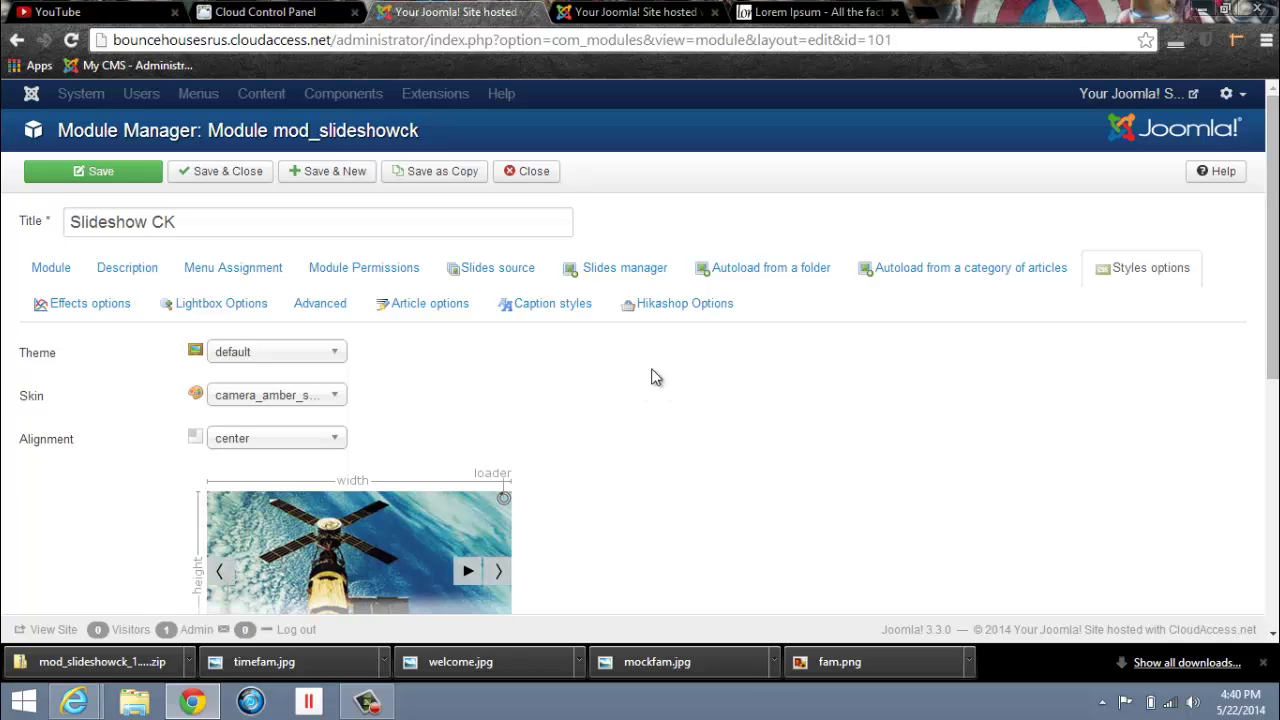
scroll(853, 419, down, 4)
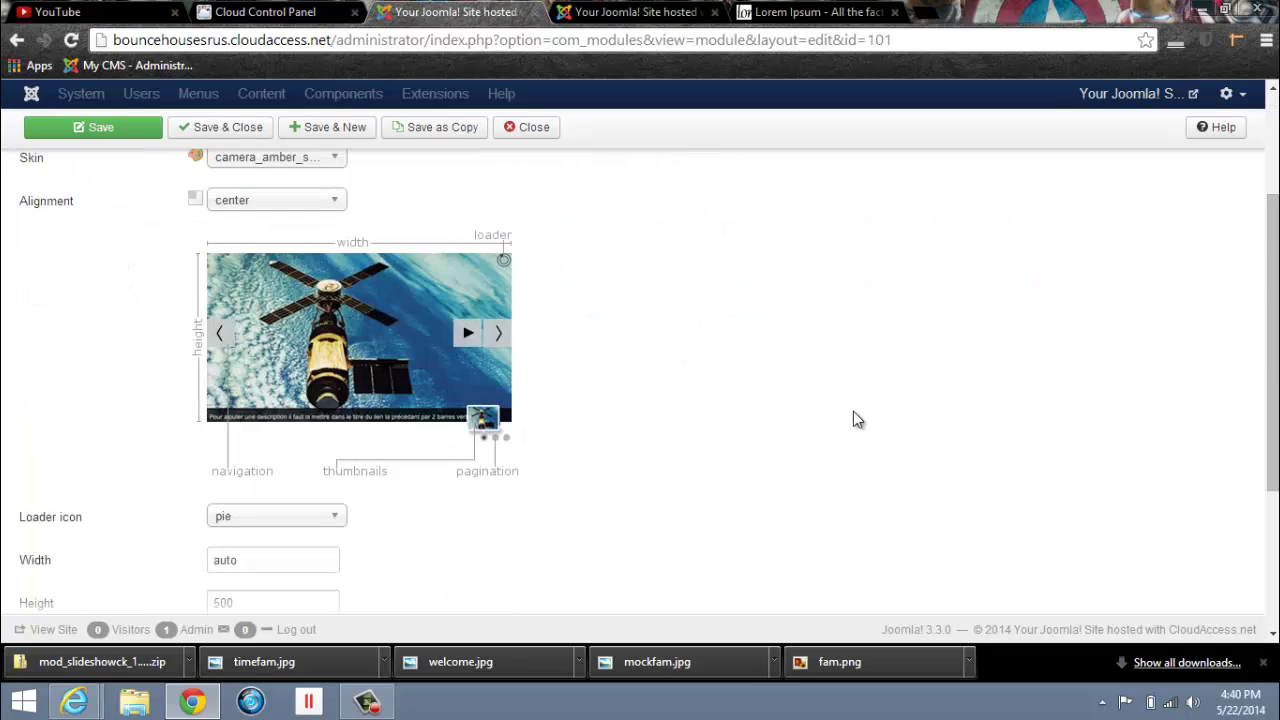
scroll(850, 419, down, 1)
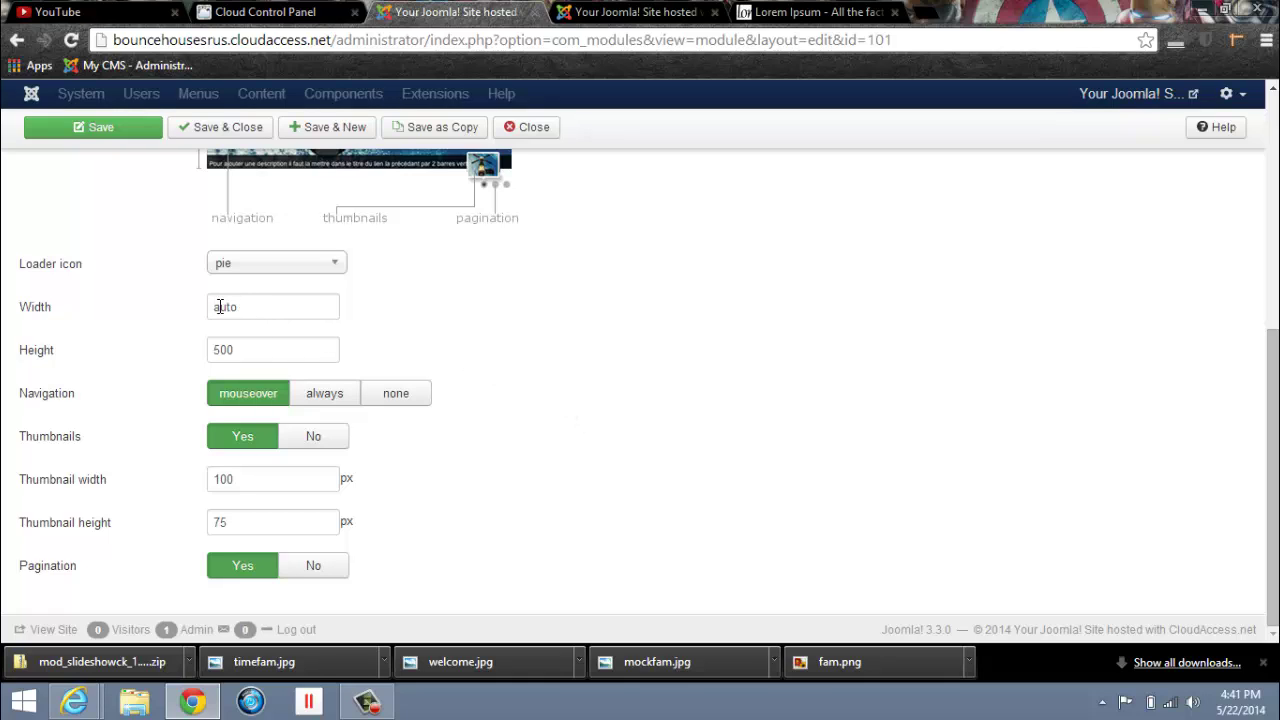
scroll(803, 480, up, 5)
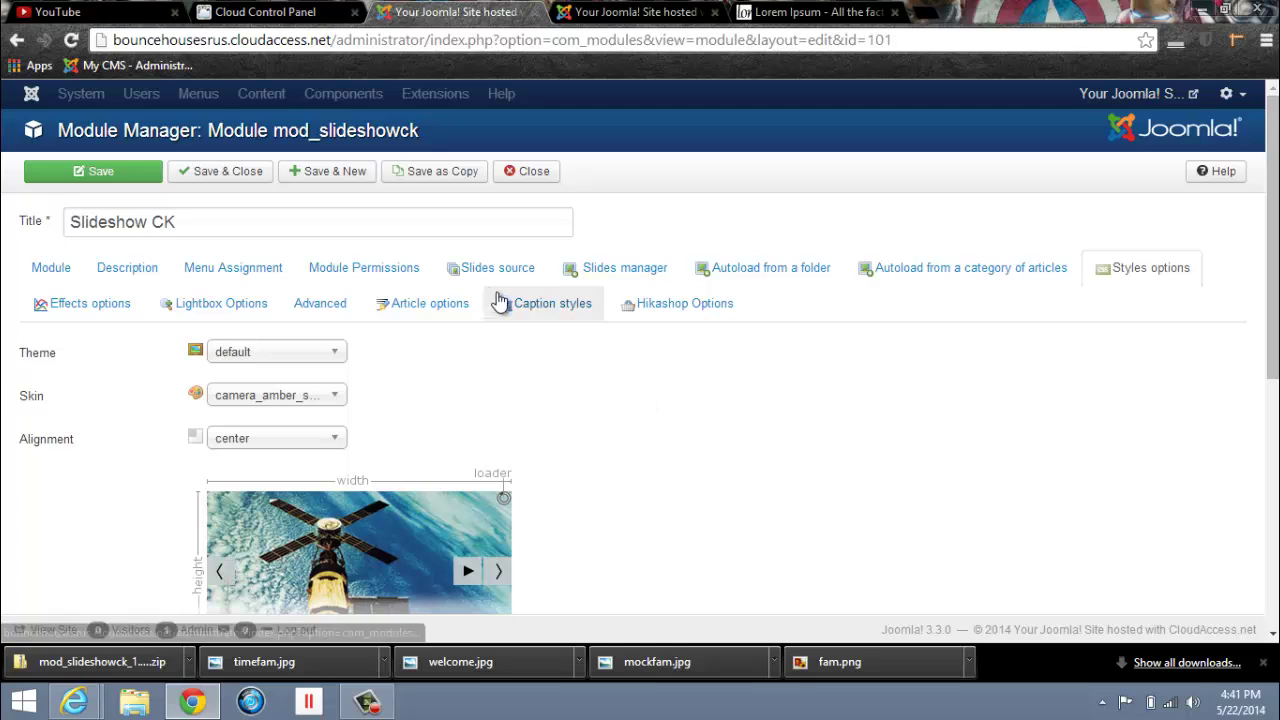
Step: Examine the font and margin settings in the slideshow's caption styles and close the module
click(553, 312)
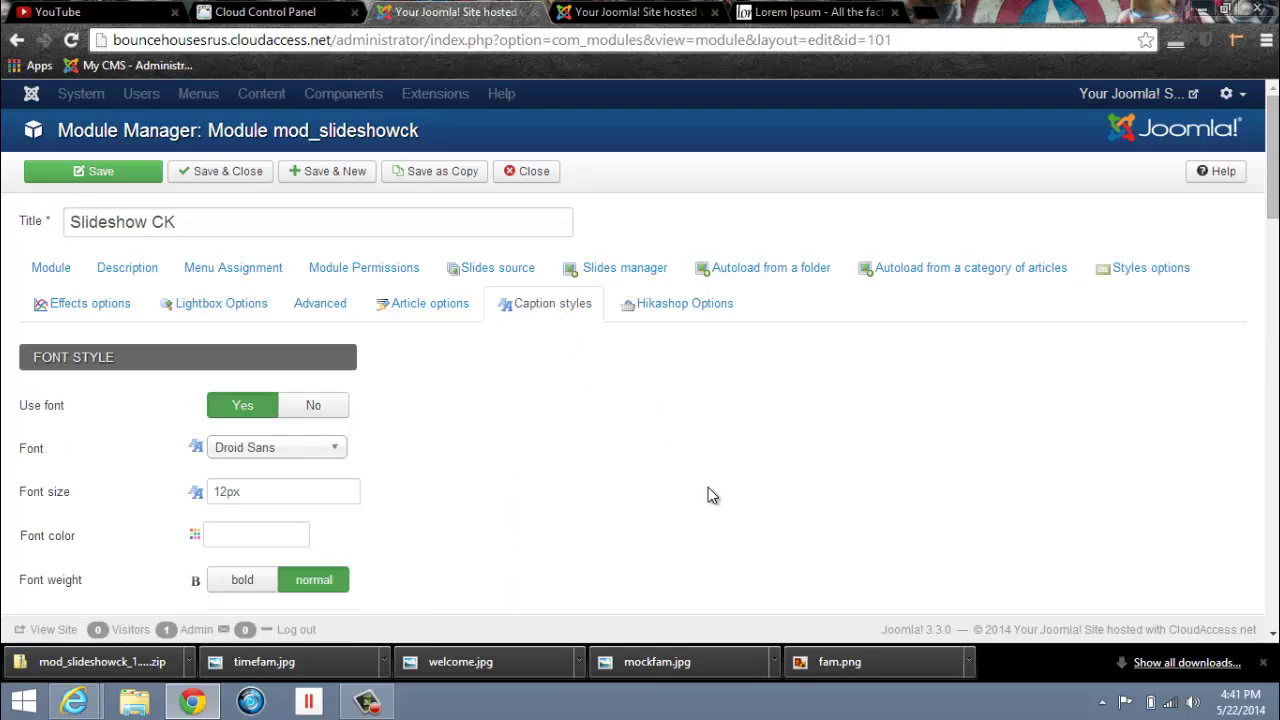
scroll(708, 490, down, 3)
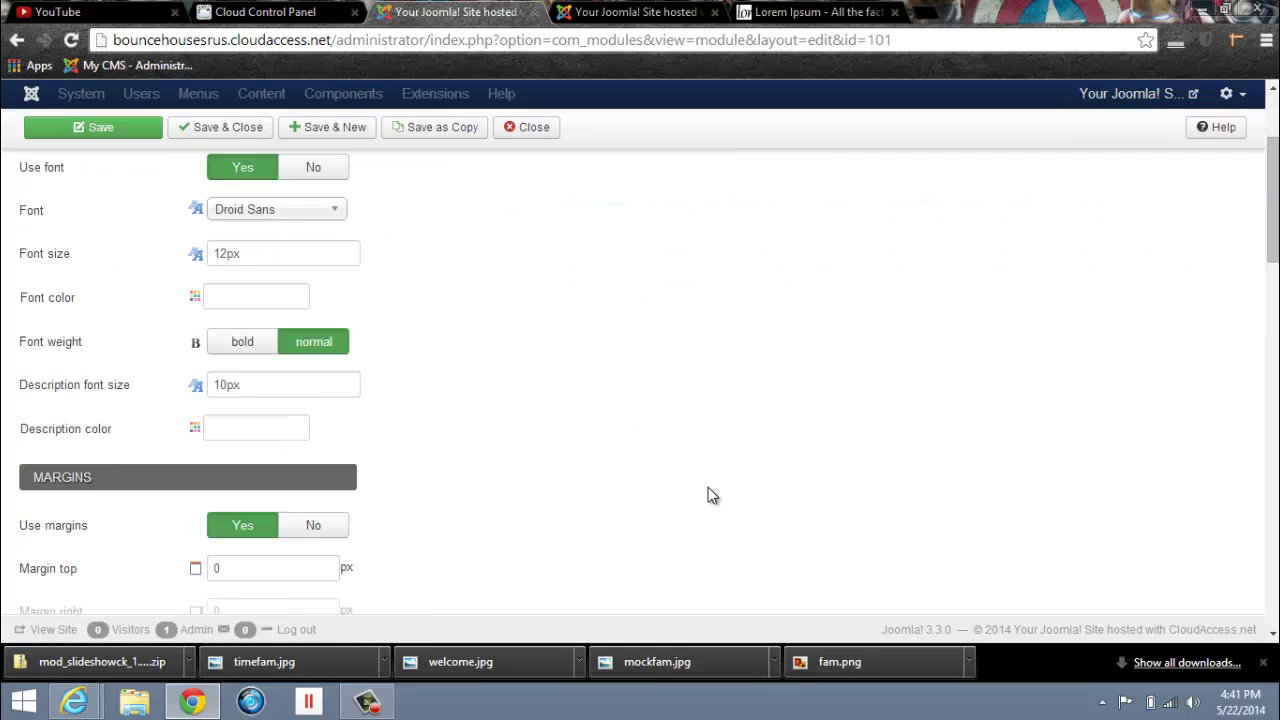
scroll(708, 495, down, 2)
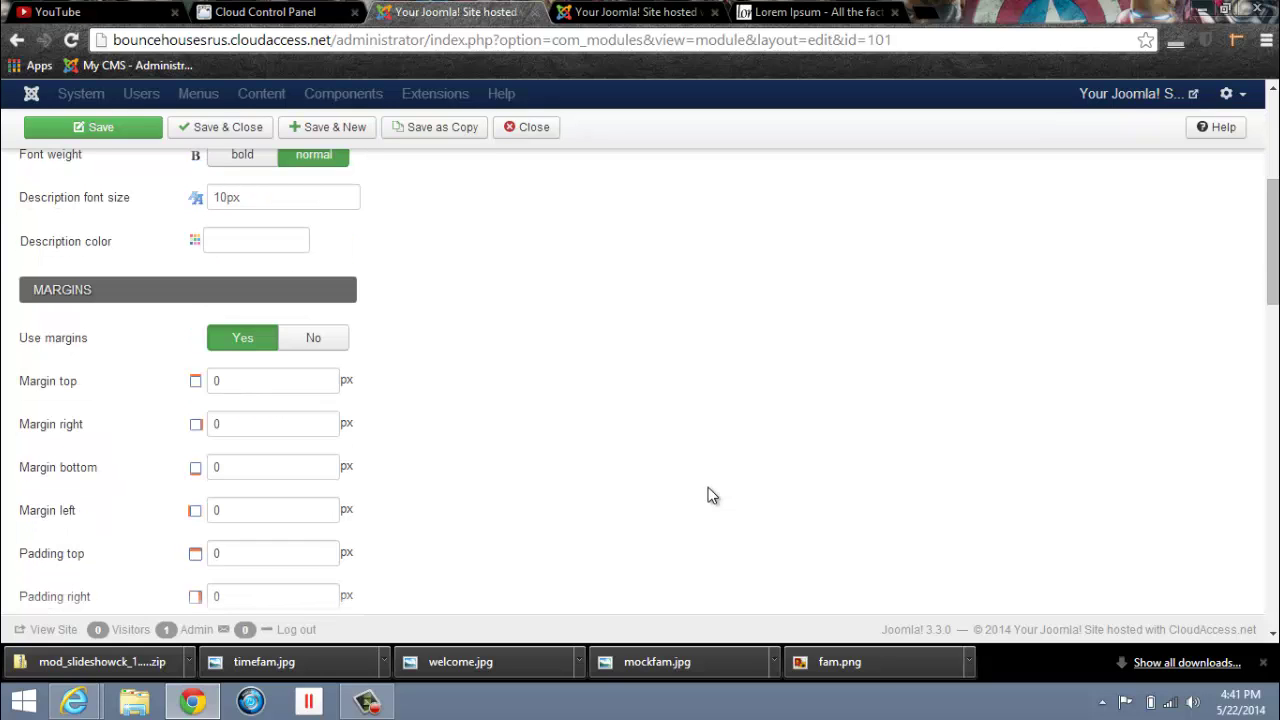
scroll(712, 497, up, 3)
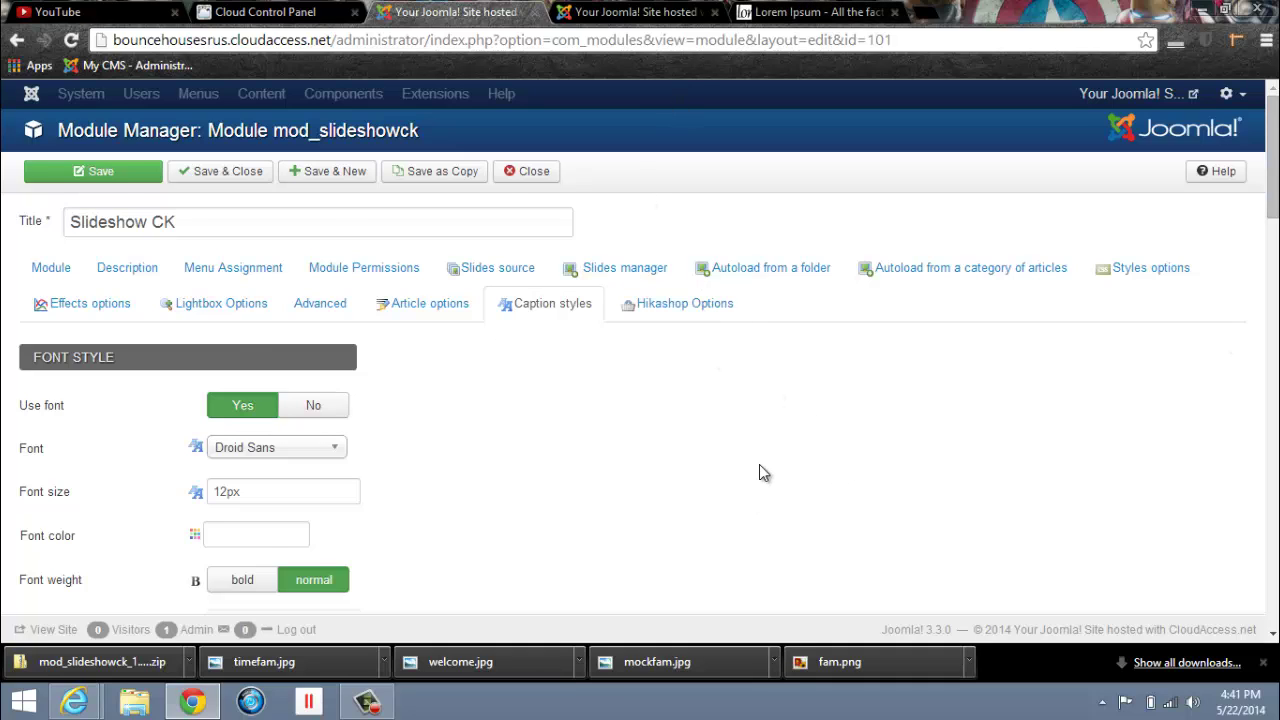
scroll(759, 470, down, 3)
scroll(759, 480, up, 3)
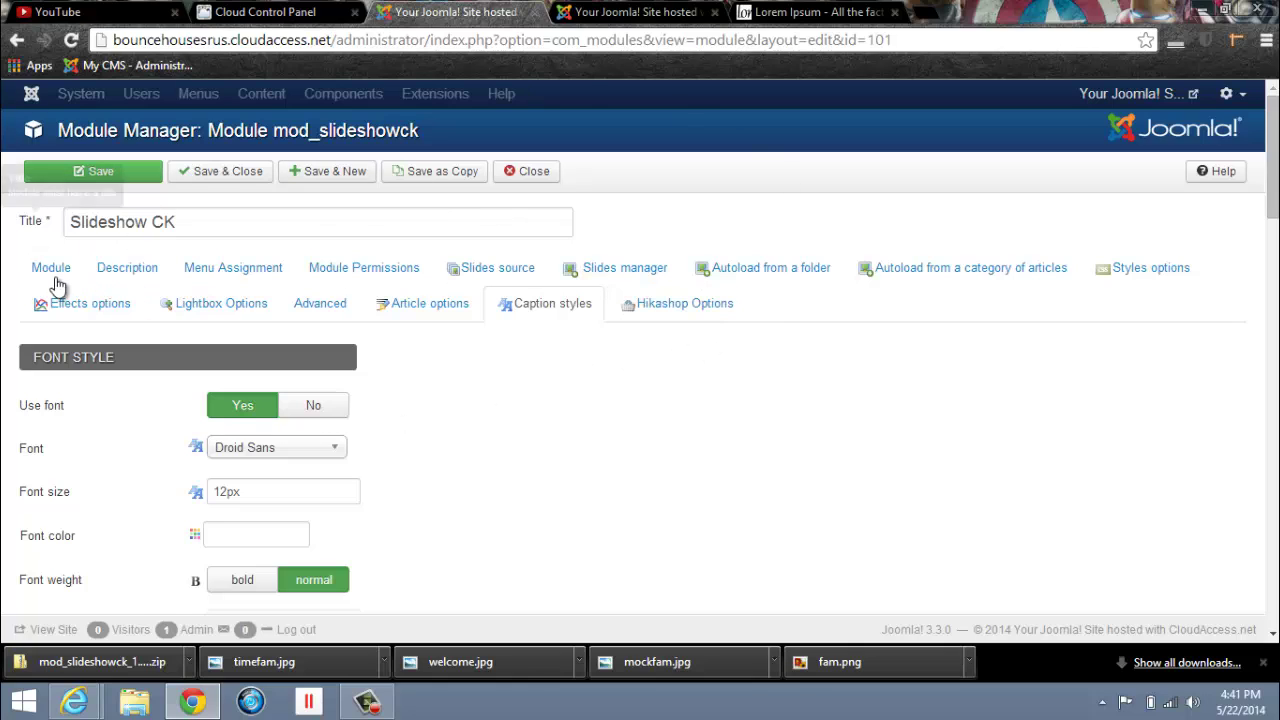
click(523, 176)
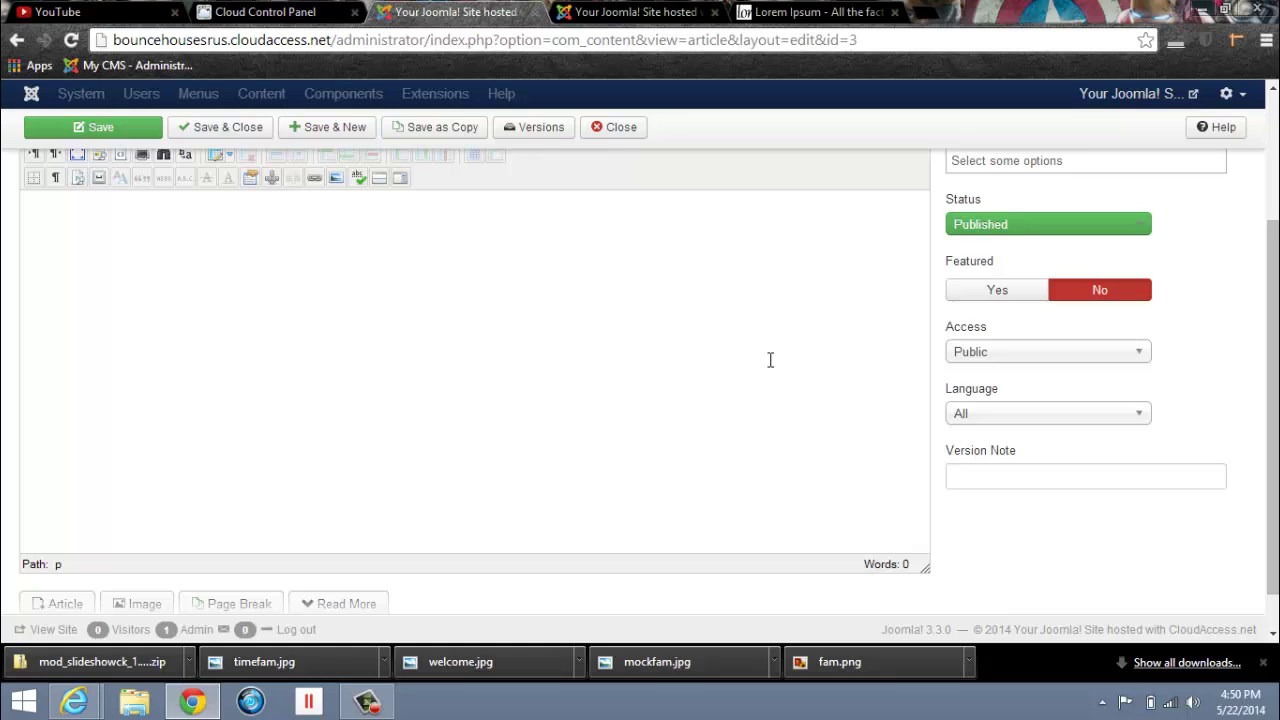
scroll(665, 461, up, 3)
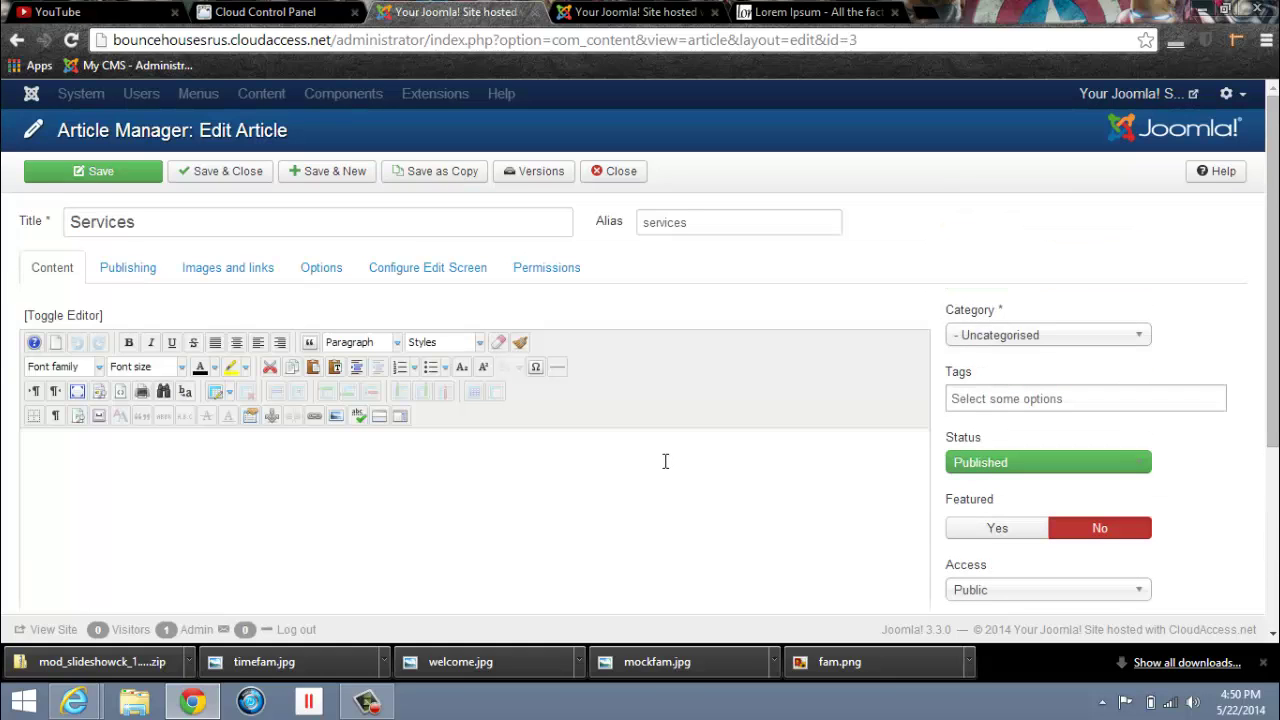
scroll(563, 504, down, 3)
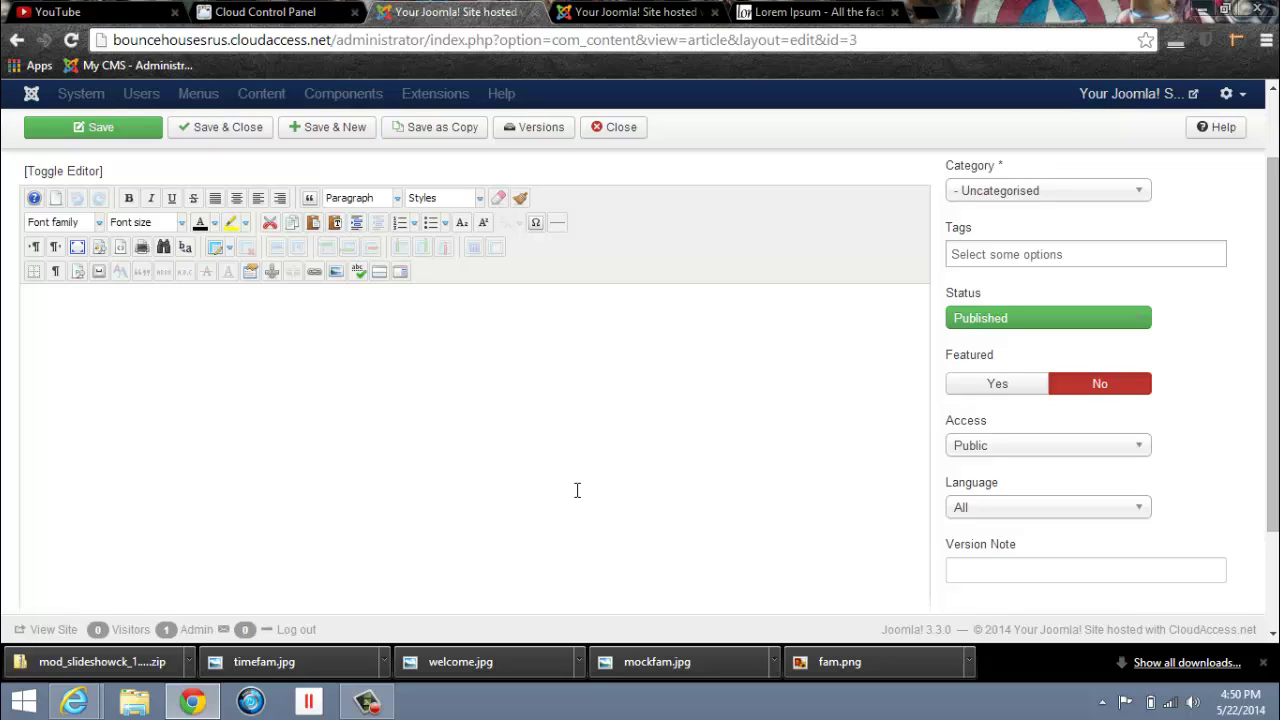
scroll(577, 490, up, 2)
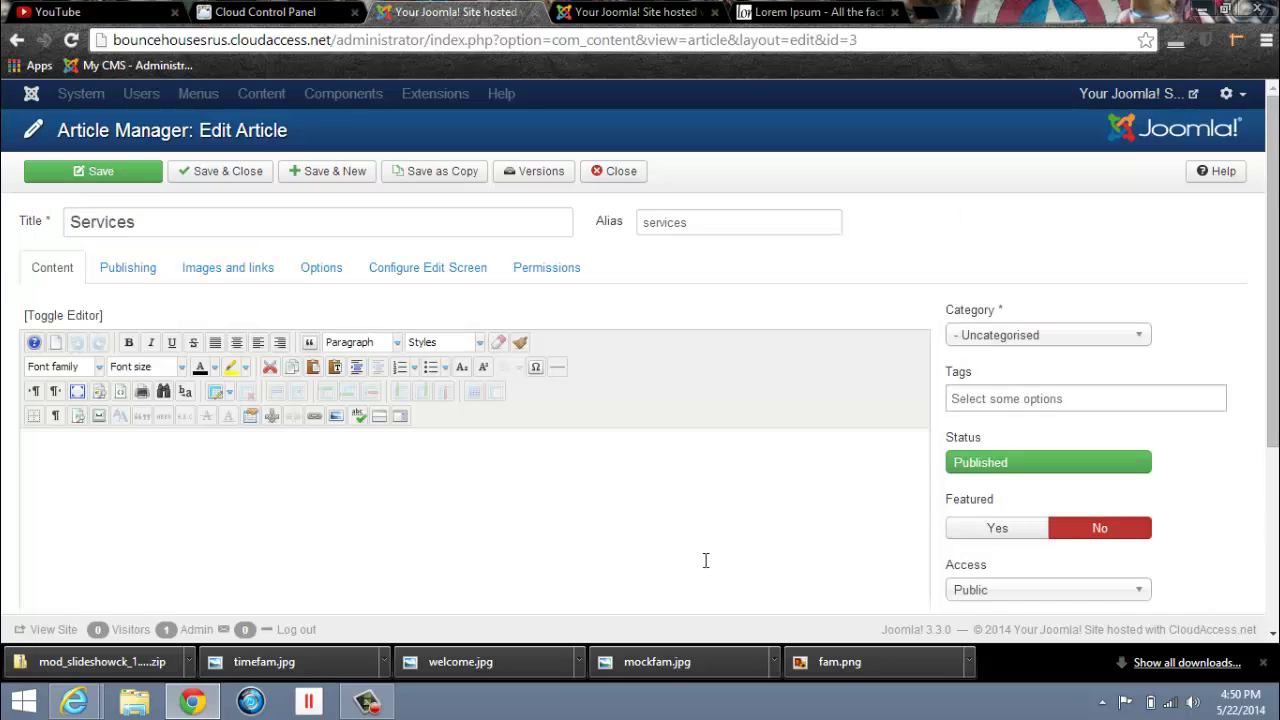